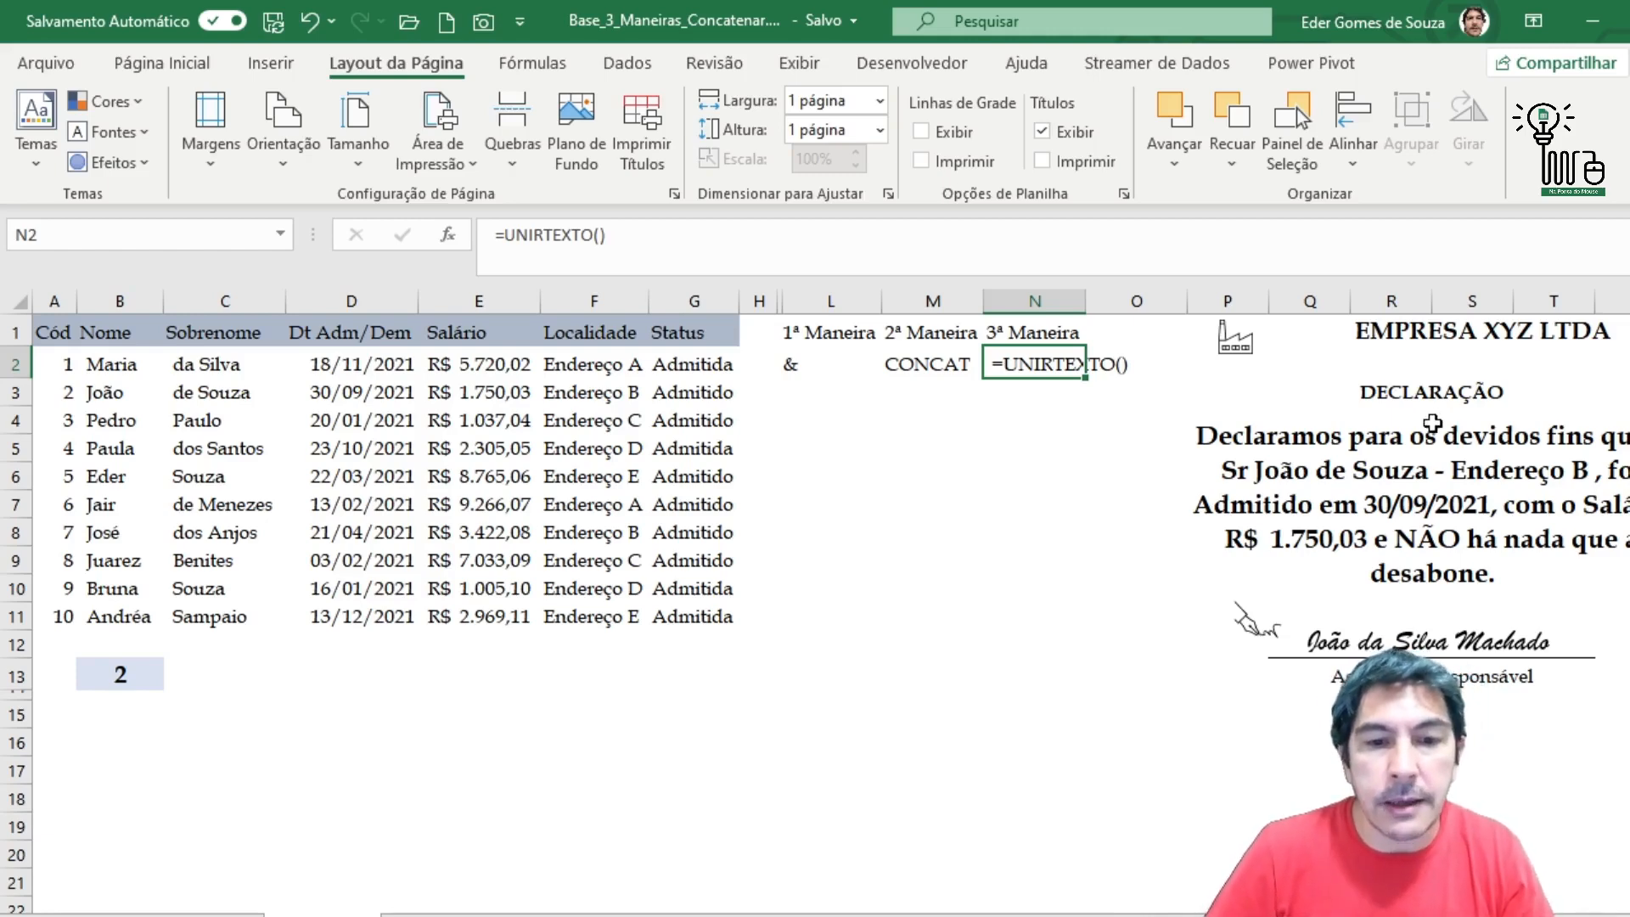
# - Look over the employee table in A1:G11, the three concatenation methods in L2:N2, and the declaration text
pyautogui.click(790, 372)
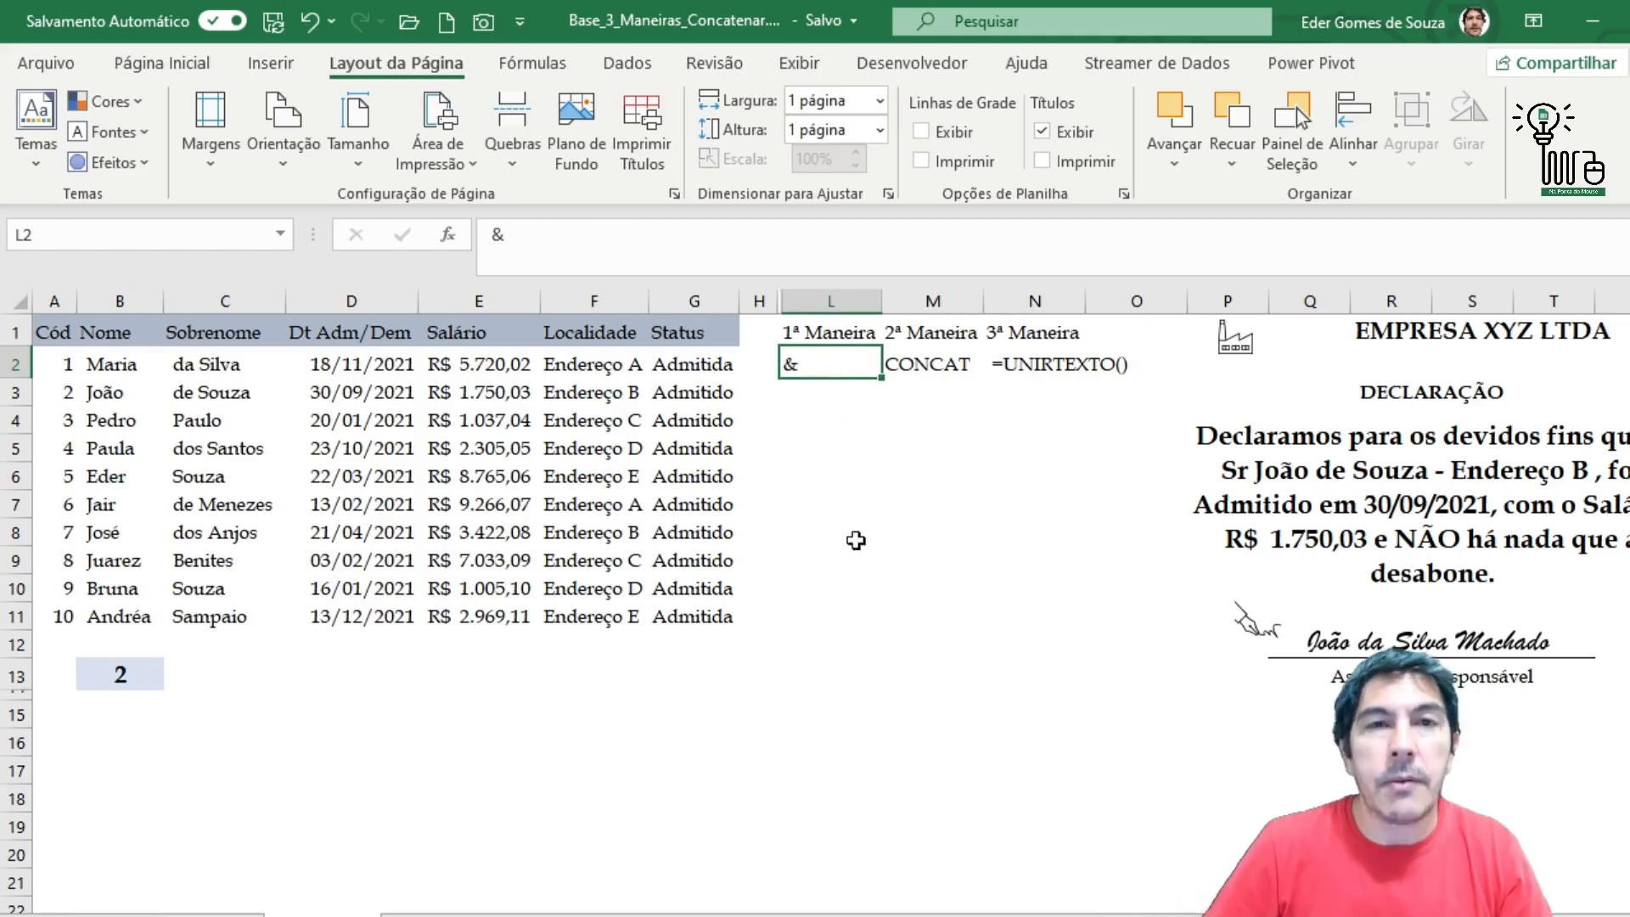
pyautogui.click(929, 367)
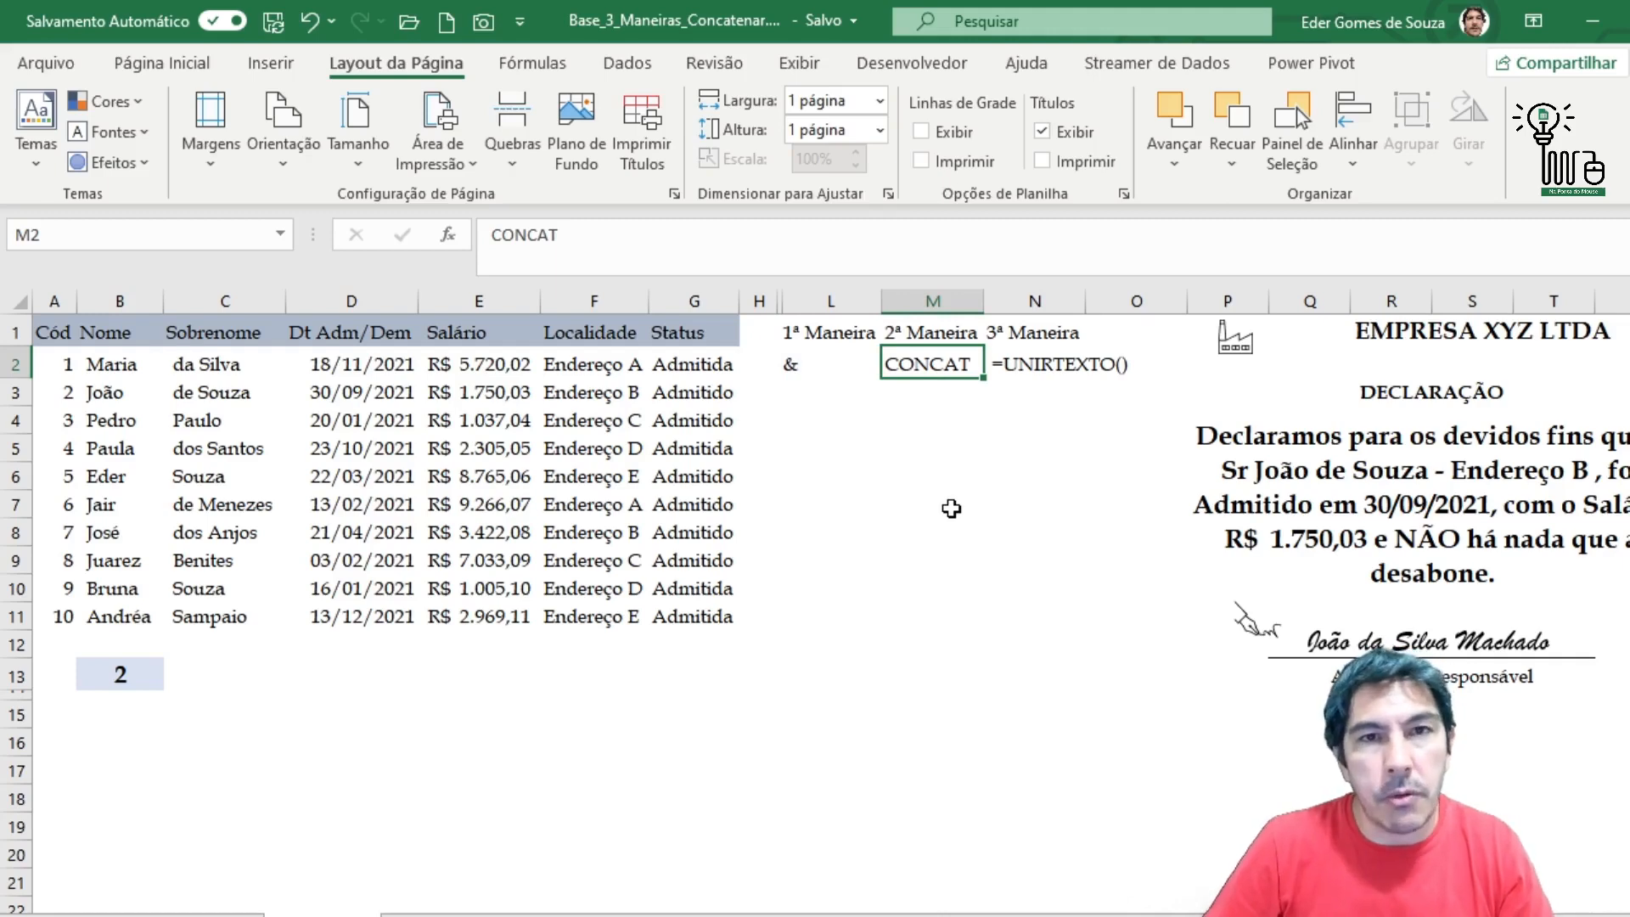
pyautogui.click(1080, 376)
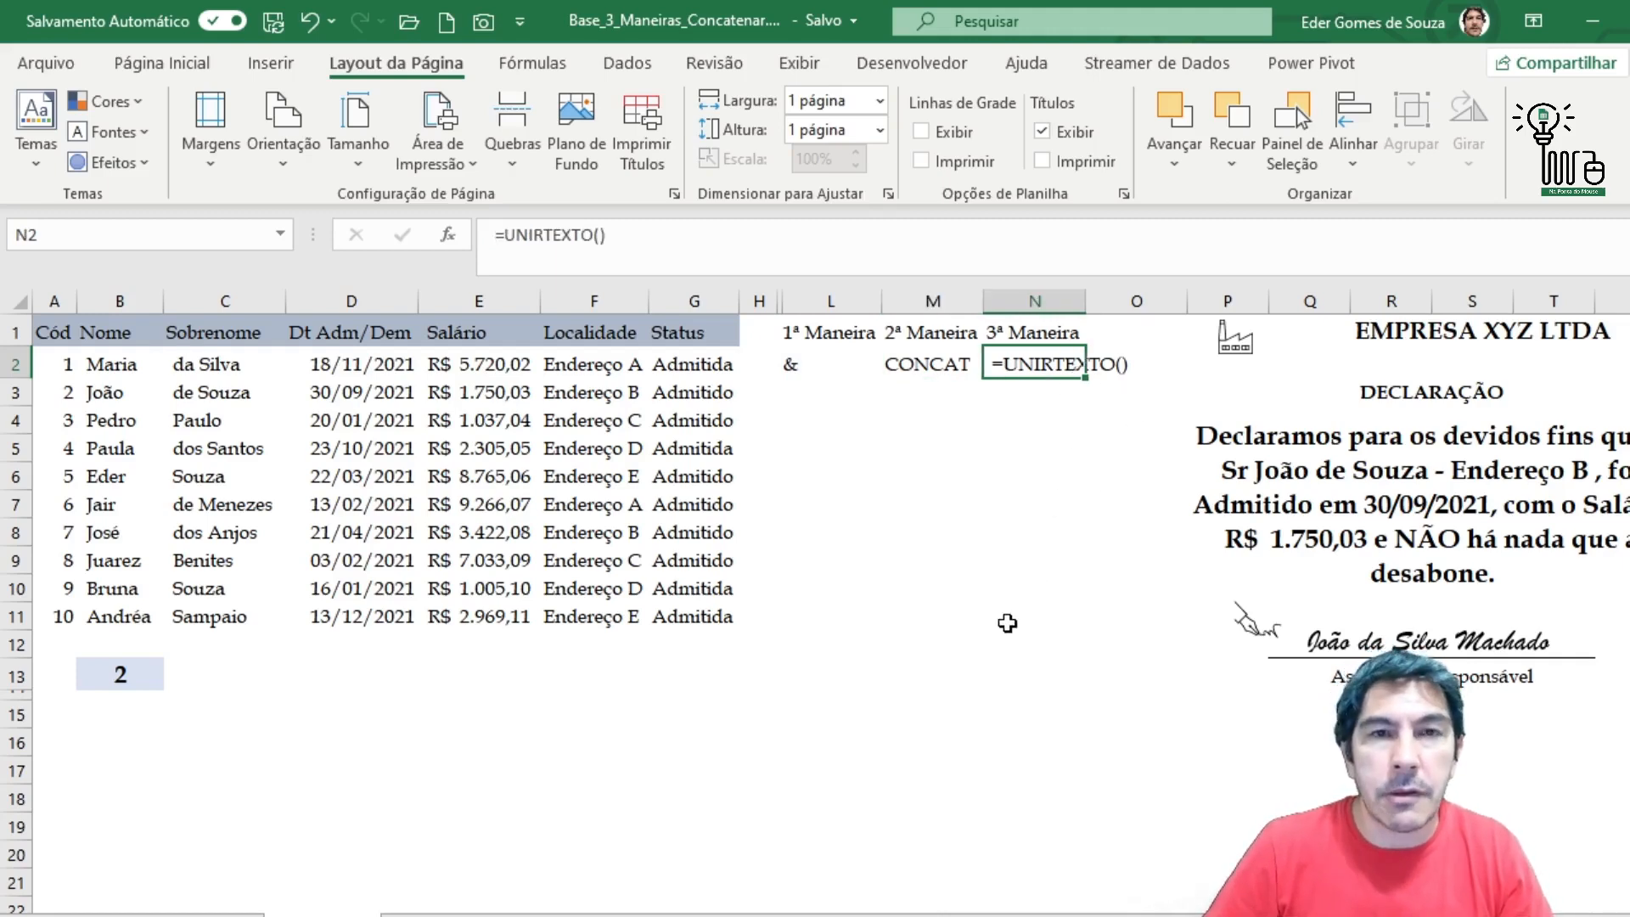
pyautogui.hscroll(2, 594, 509)
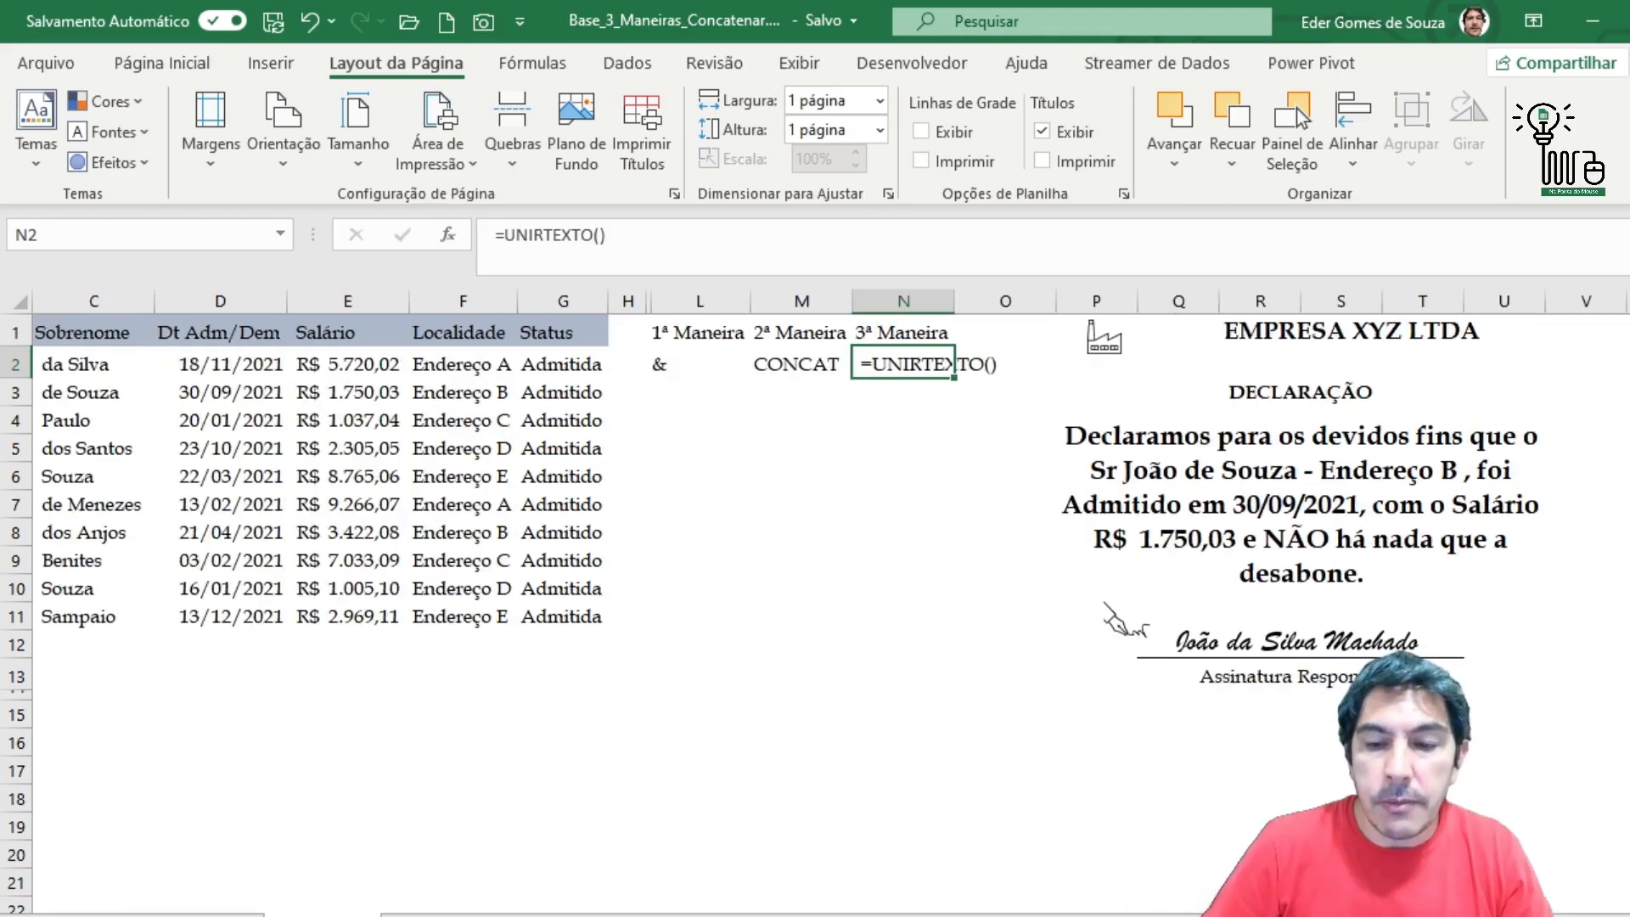
pyautogui.hscroll(5, 1405, 568)
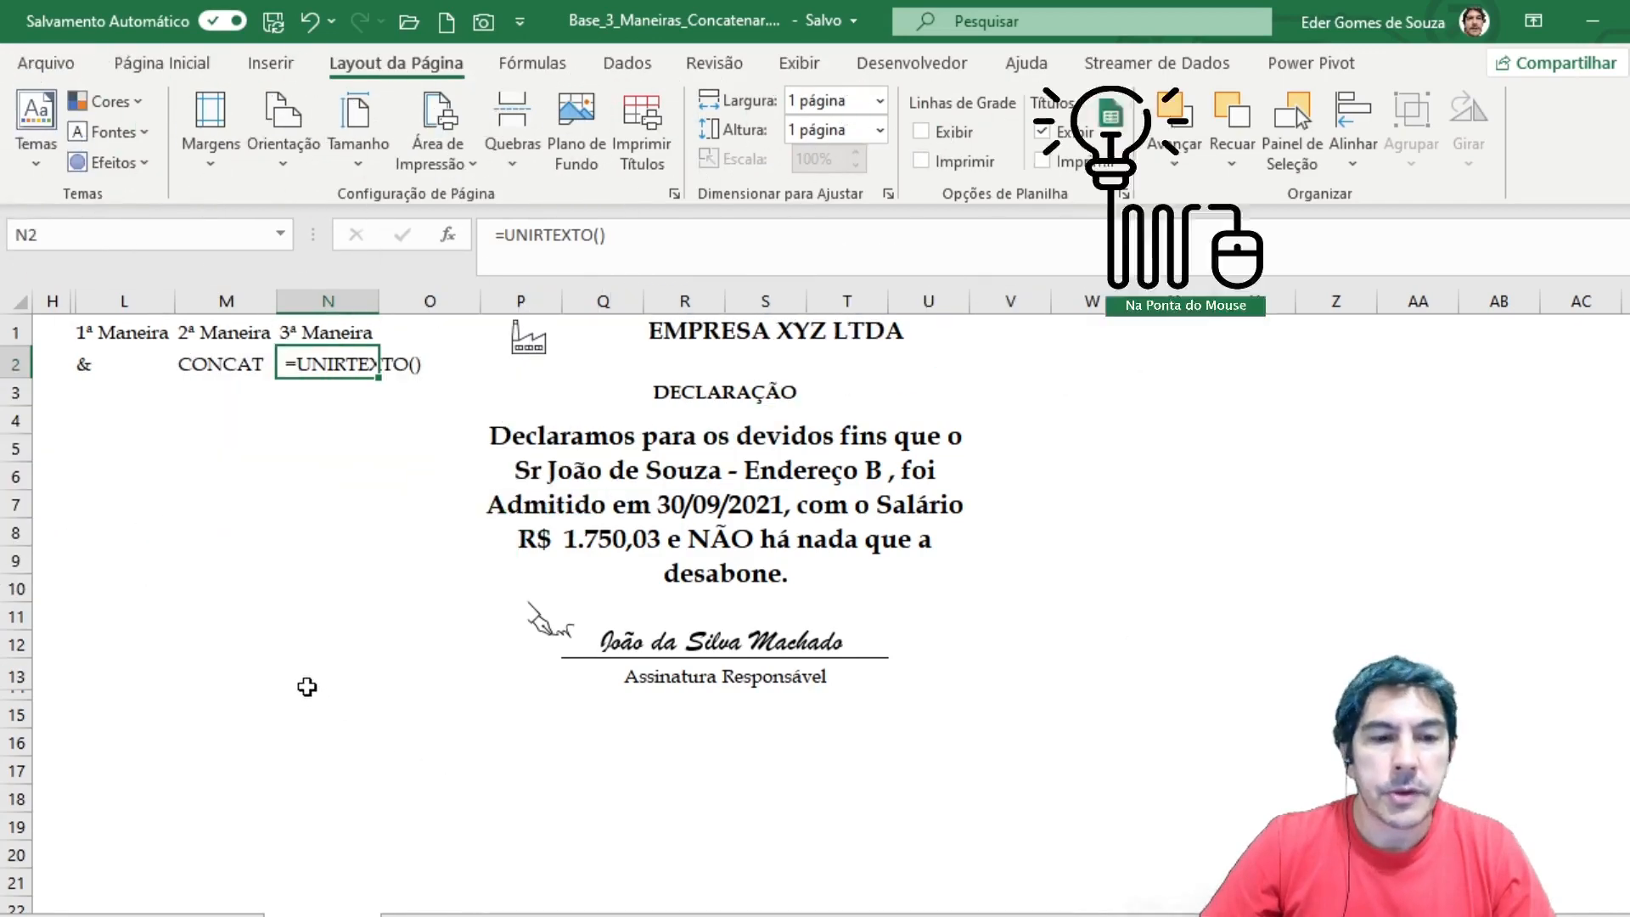
pyautogui.moveTo(305, 680); pyautogui.dragTo(4, 588)
pyautogui.click(373, 448)
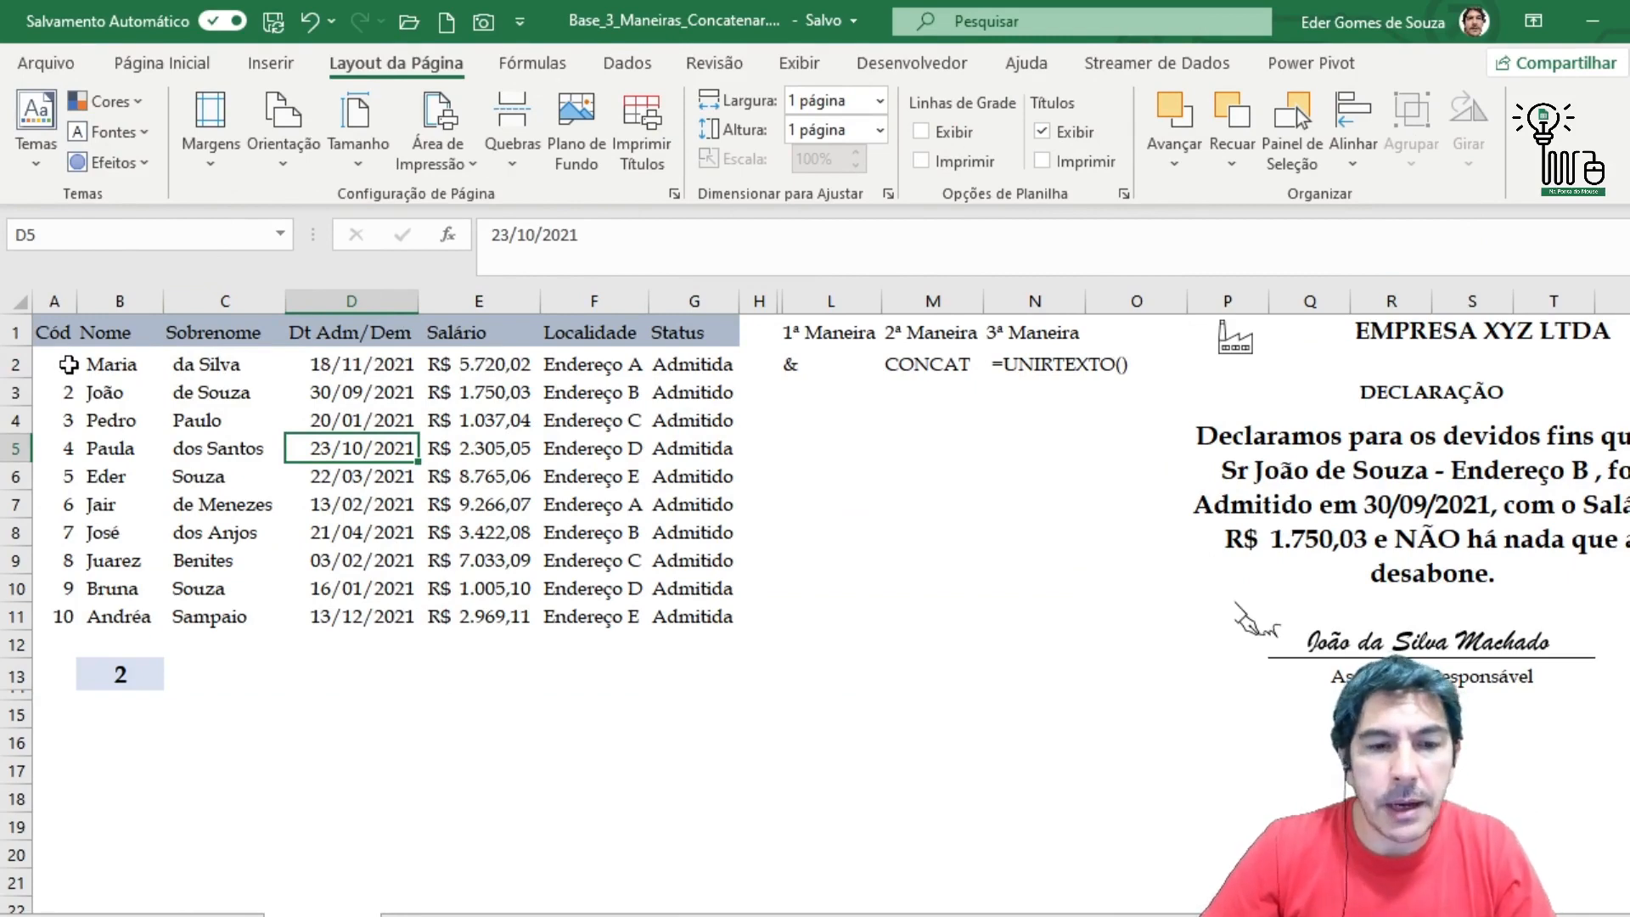
pyautogui.moveTo(47, 335); pyautogui.dragTo(705, 616)
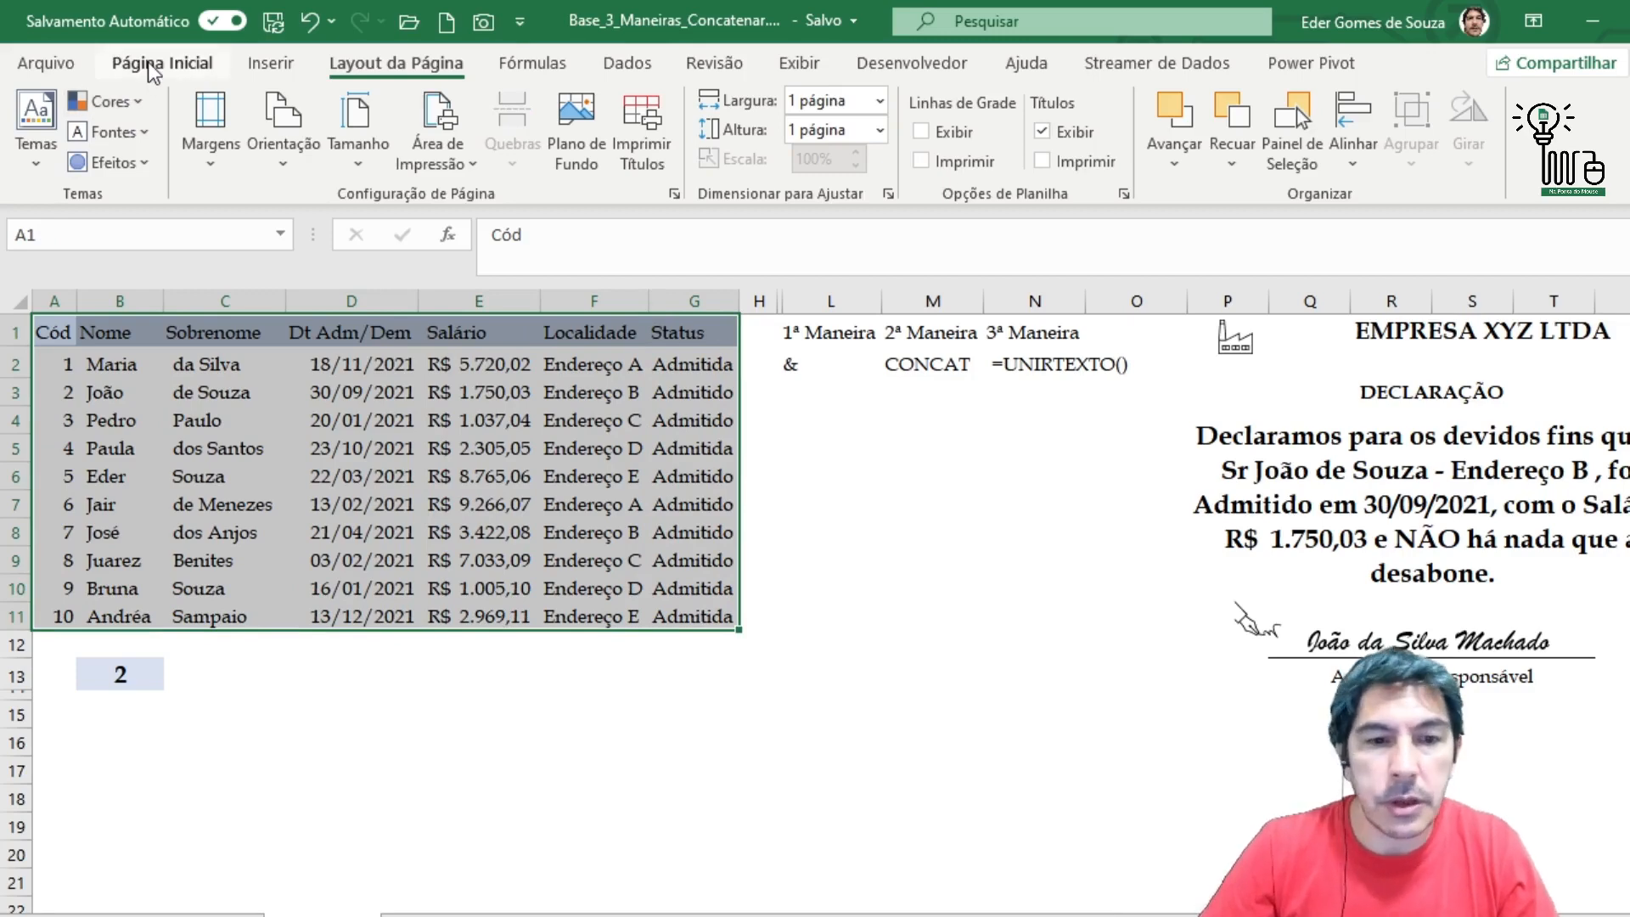
pyautogui.moveTo(57, 333); pyautogui.dragTo(671, 616)
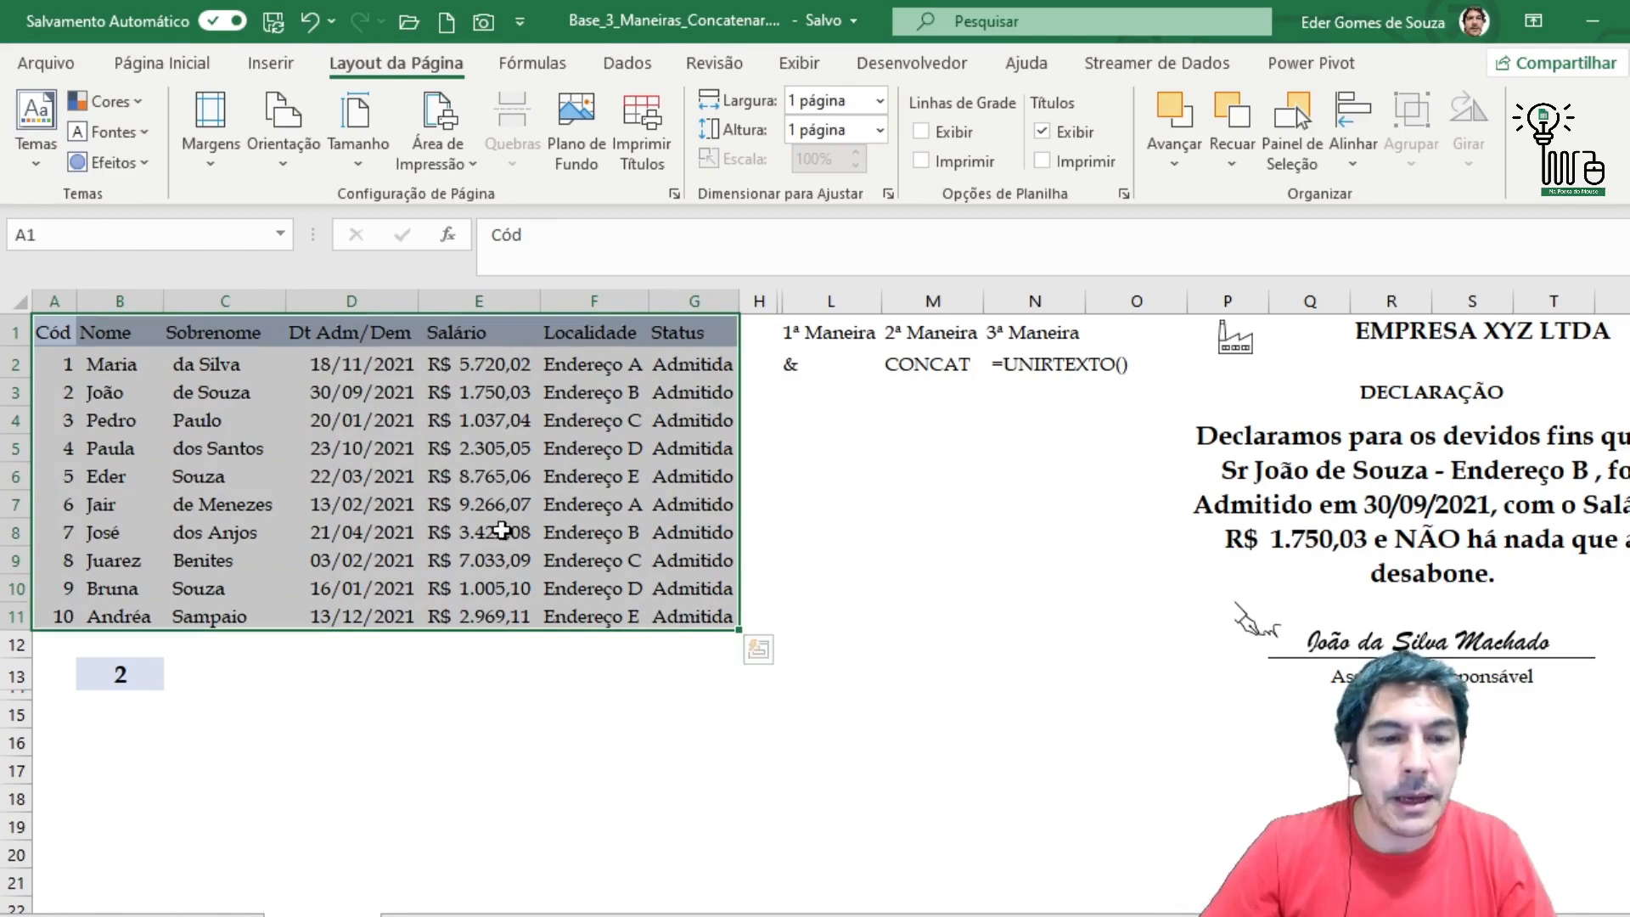
pyautogui.click(479, 532)
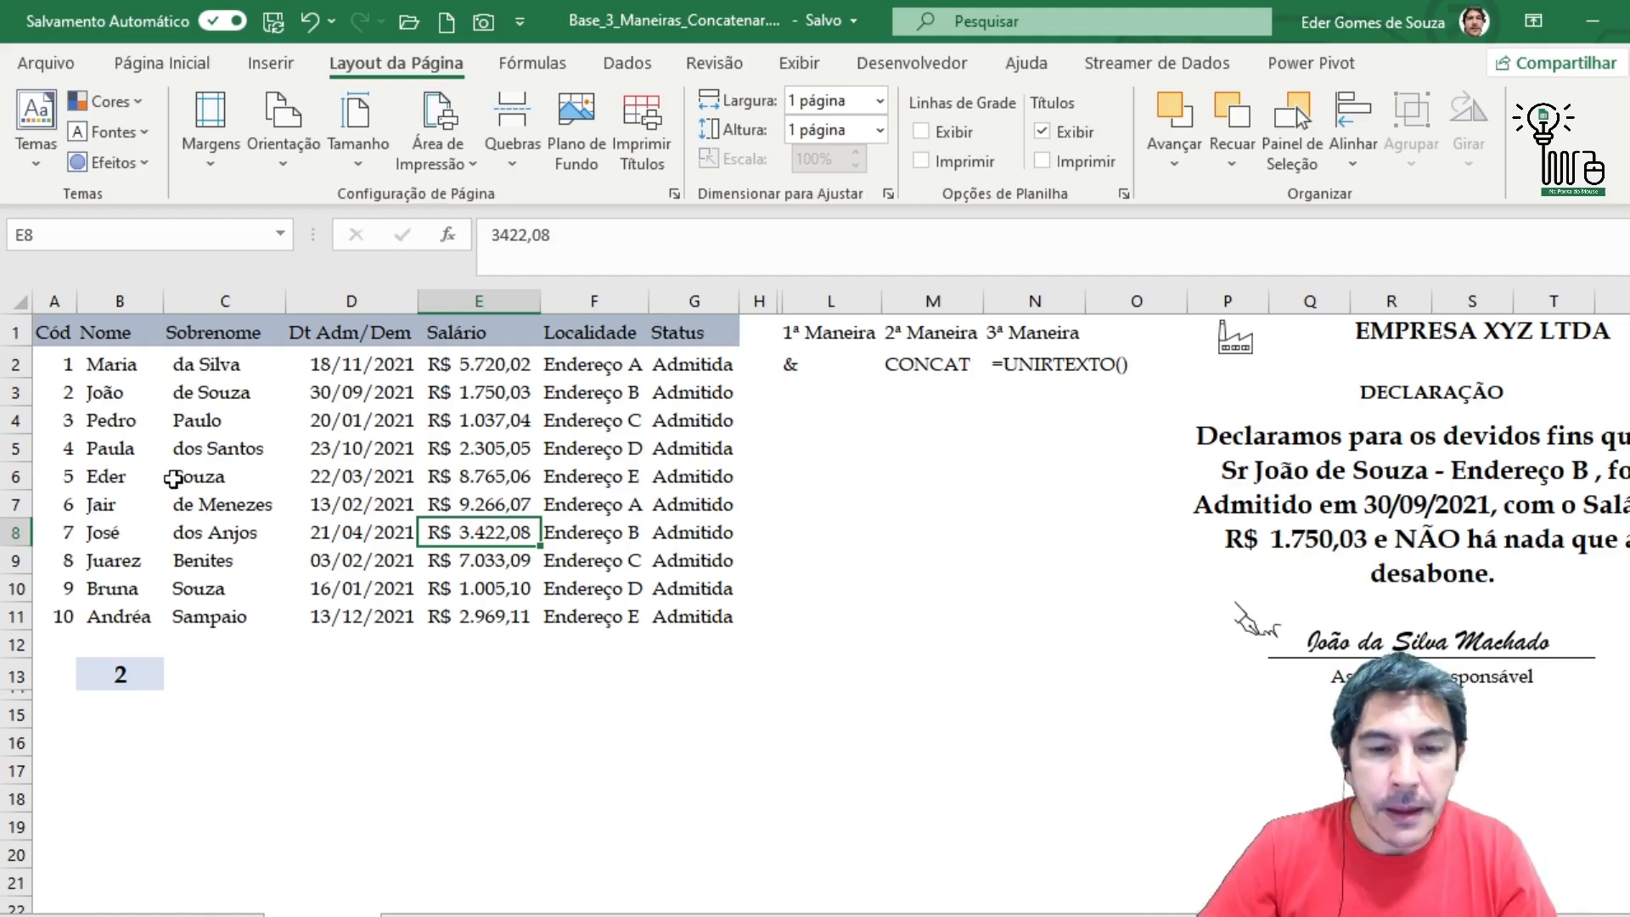
pyautogui.moveTo(799, 365); pyautogui.dragTo(1028, 369)
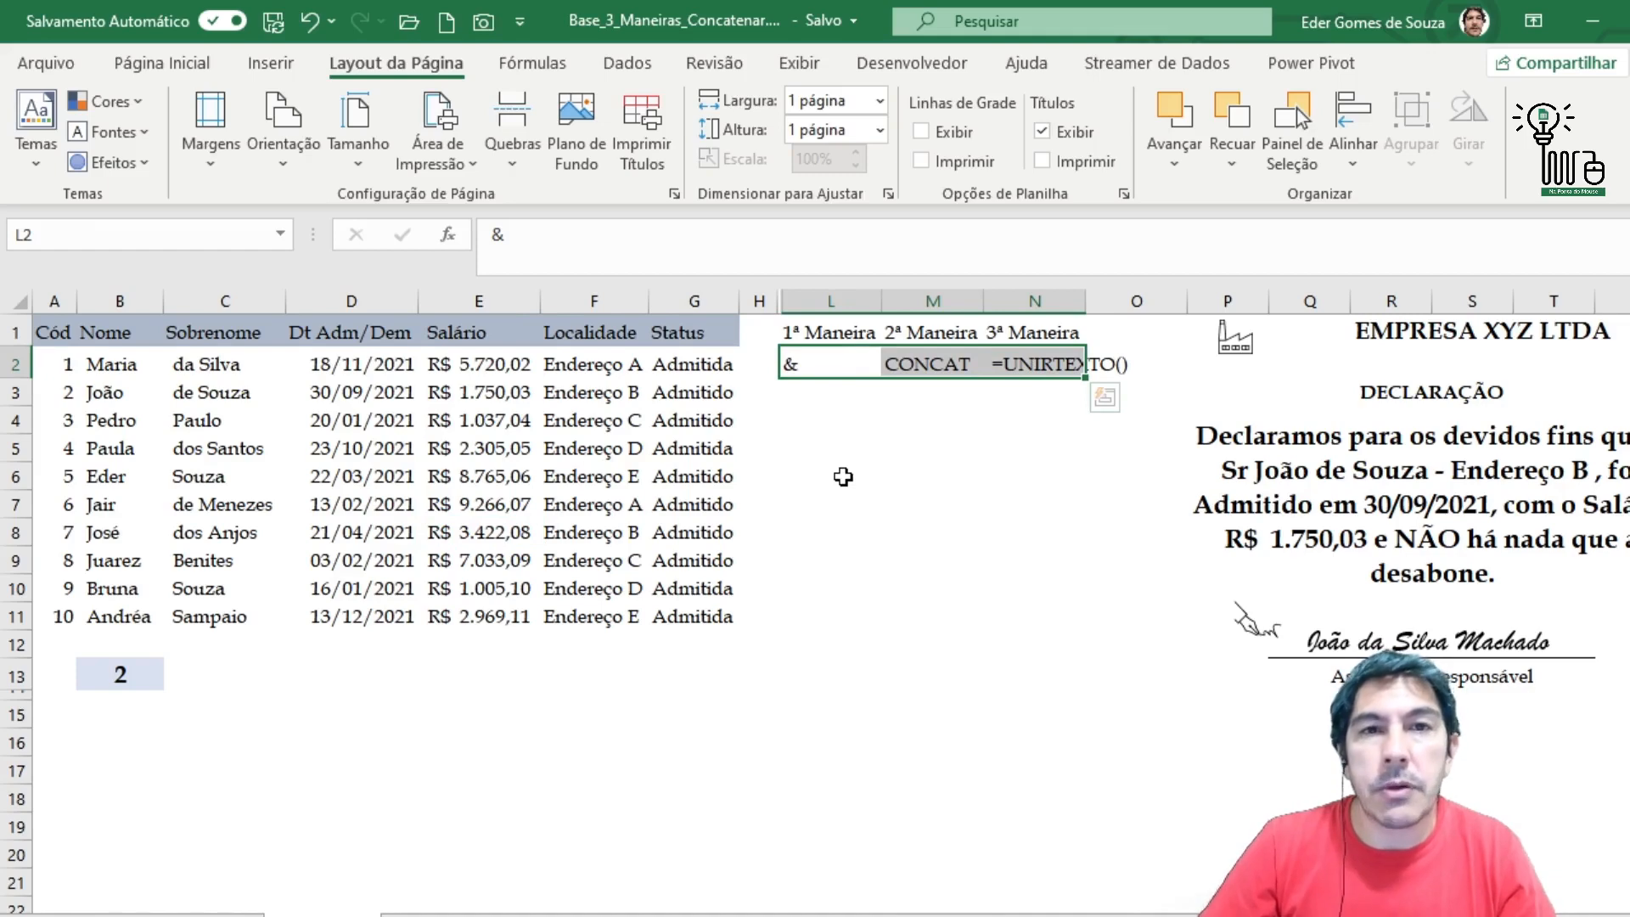
pyautogui.click(917, 476)
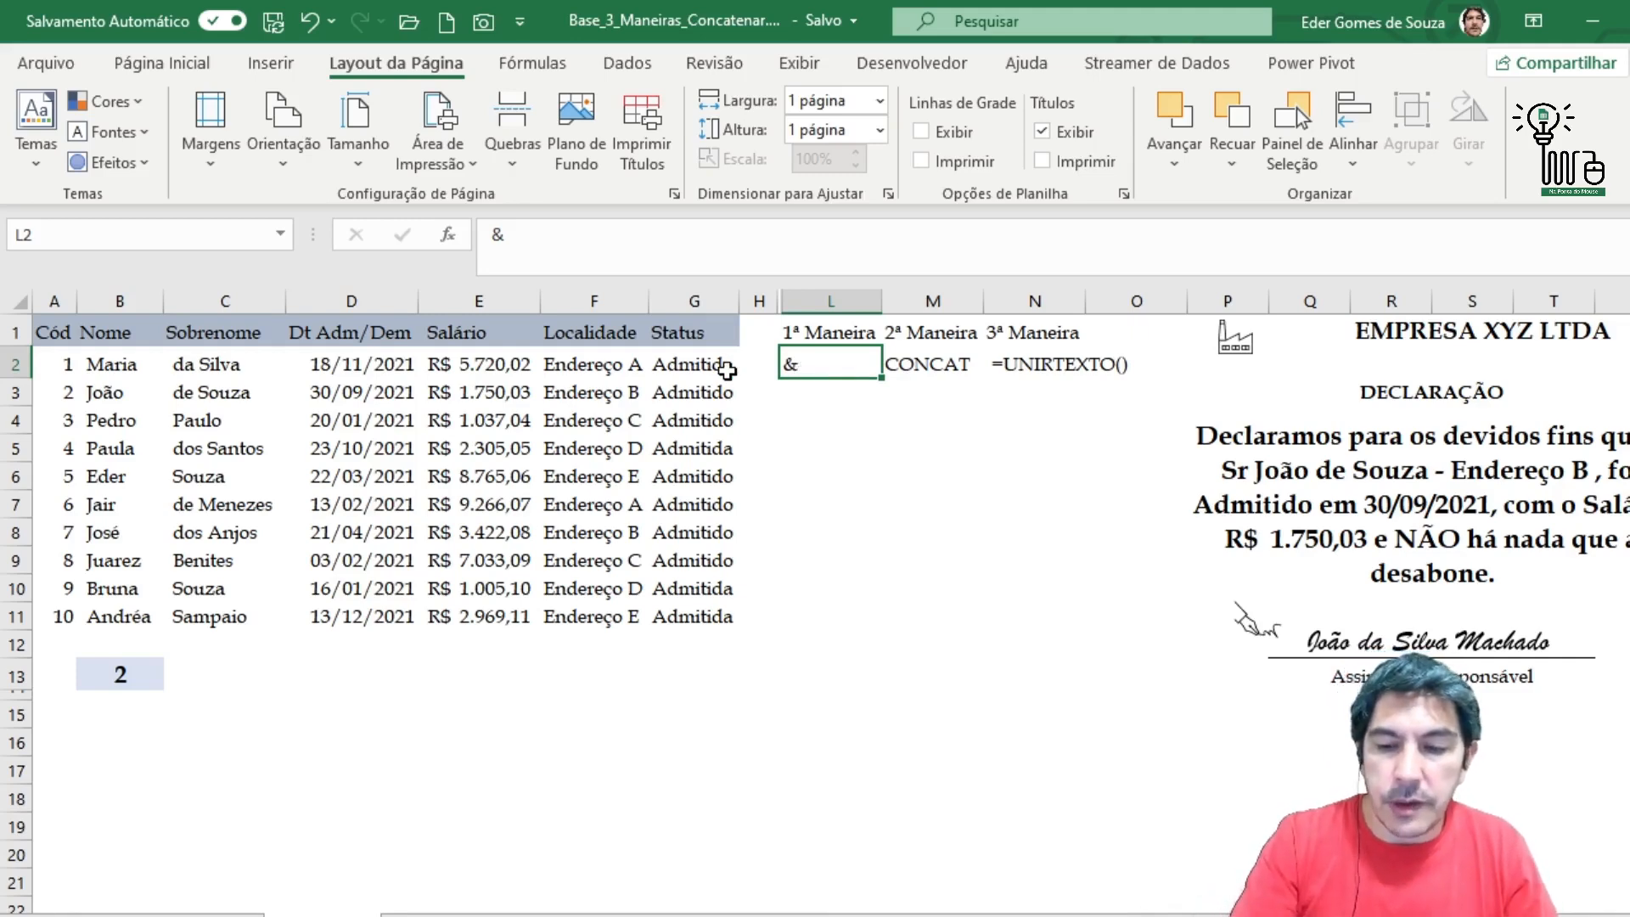
# - Replace the content of L2 with the formula =A2&B2&C2&D2&E2&F2&G2 to join the first employee's row
pyautogui.press('Delete')
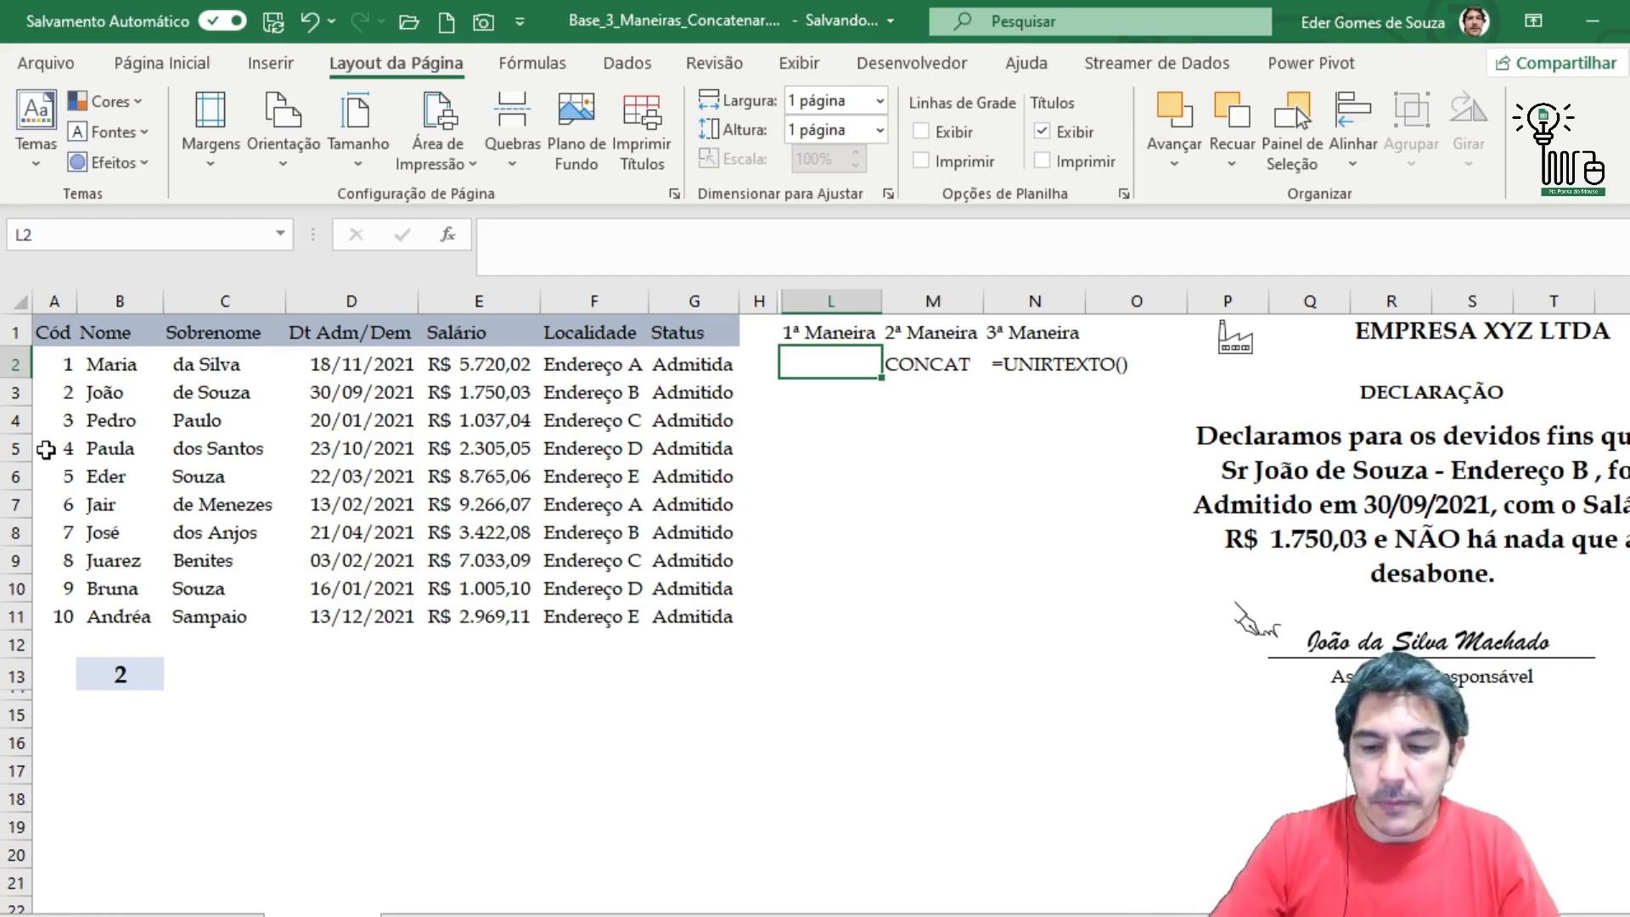
pyautogui.write('=')
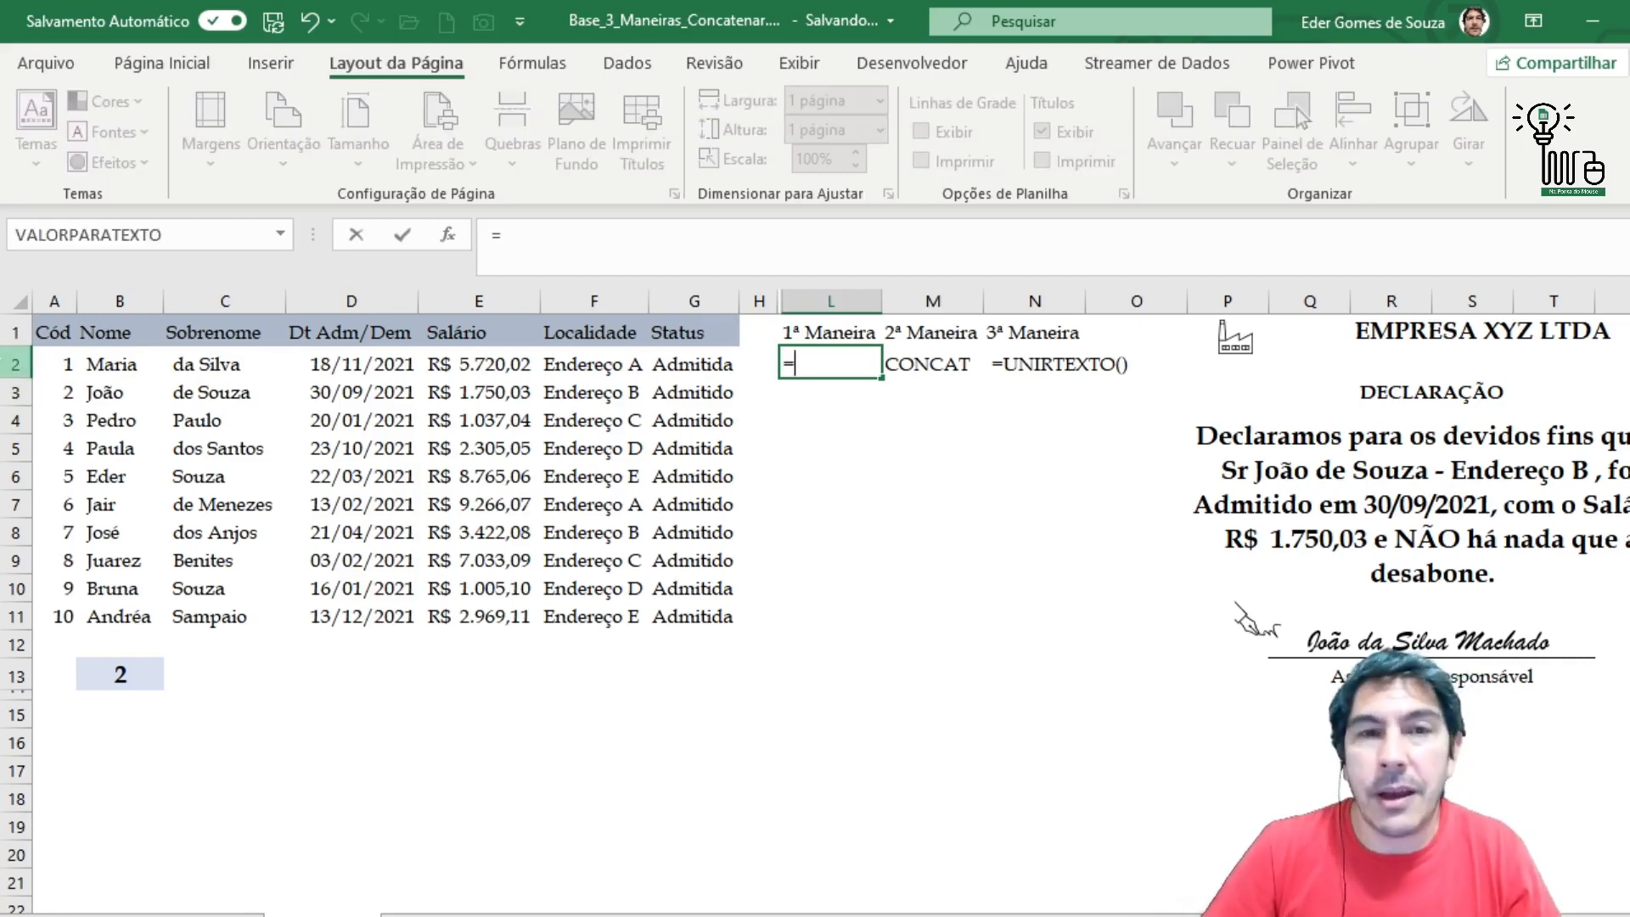
pyautogui.click(54, 363)
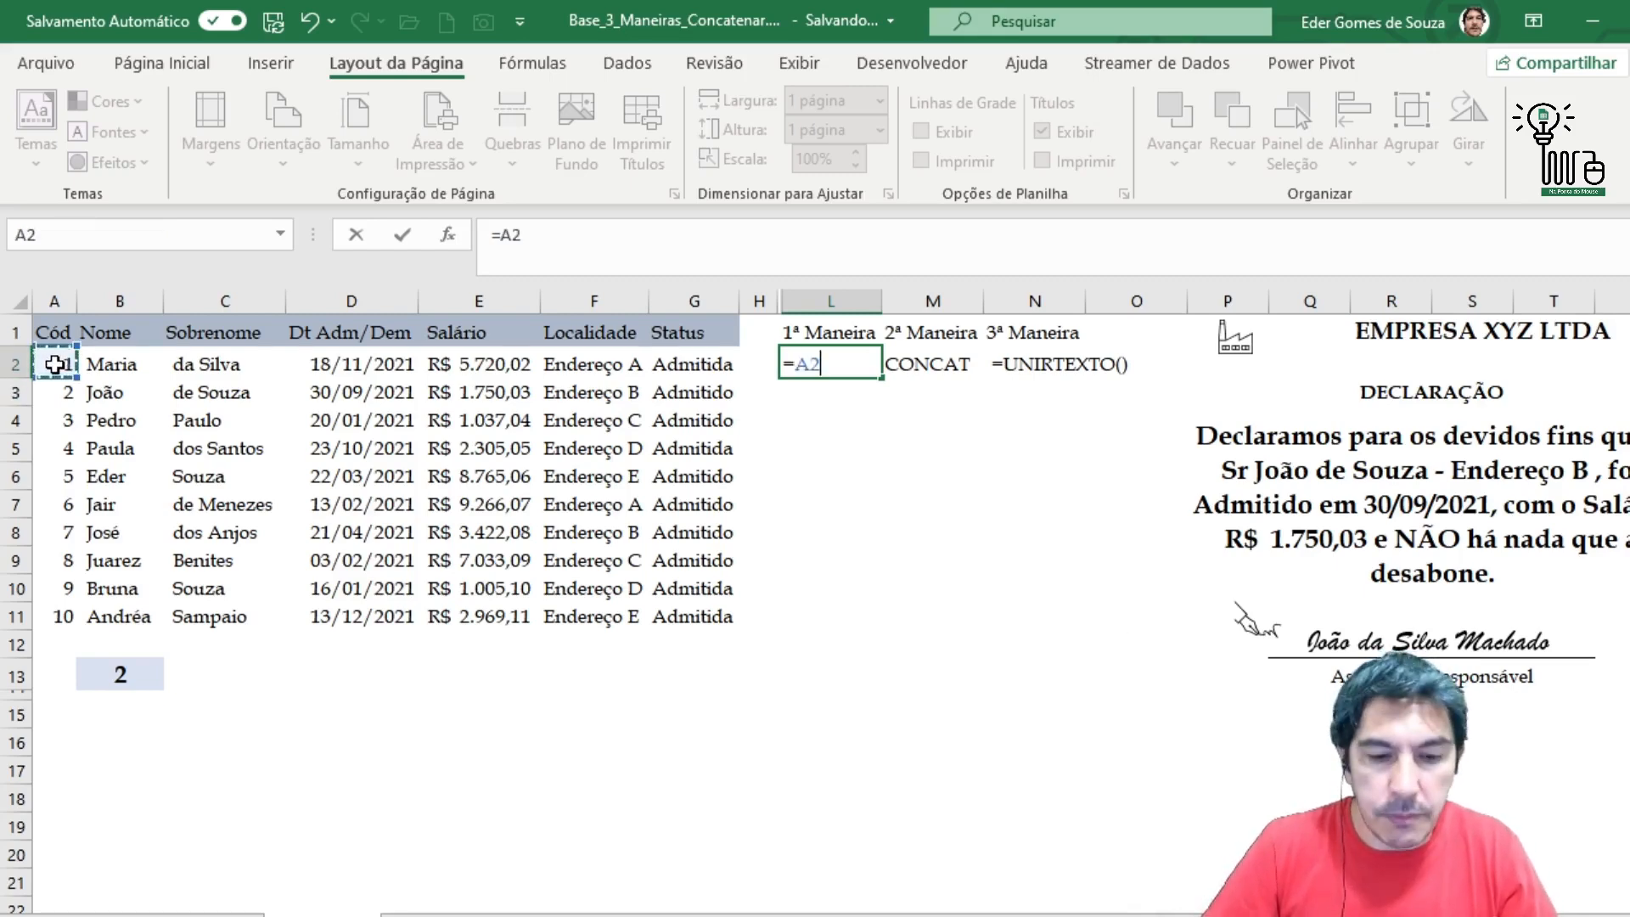
pyautogui.write('&')
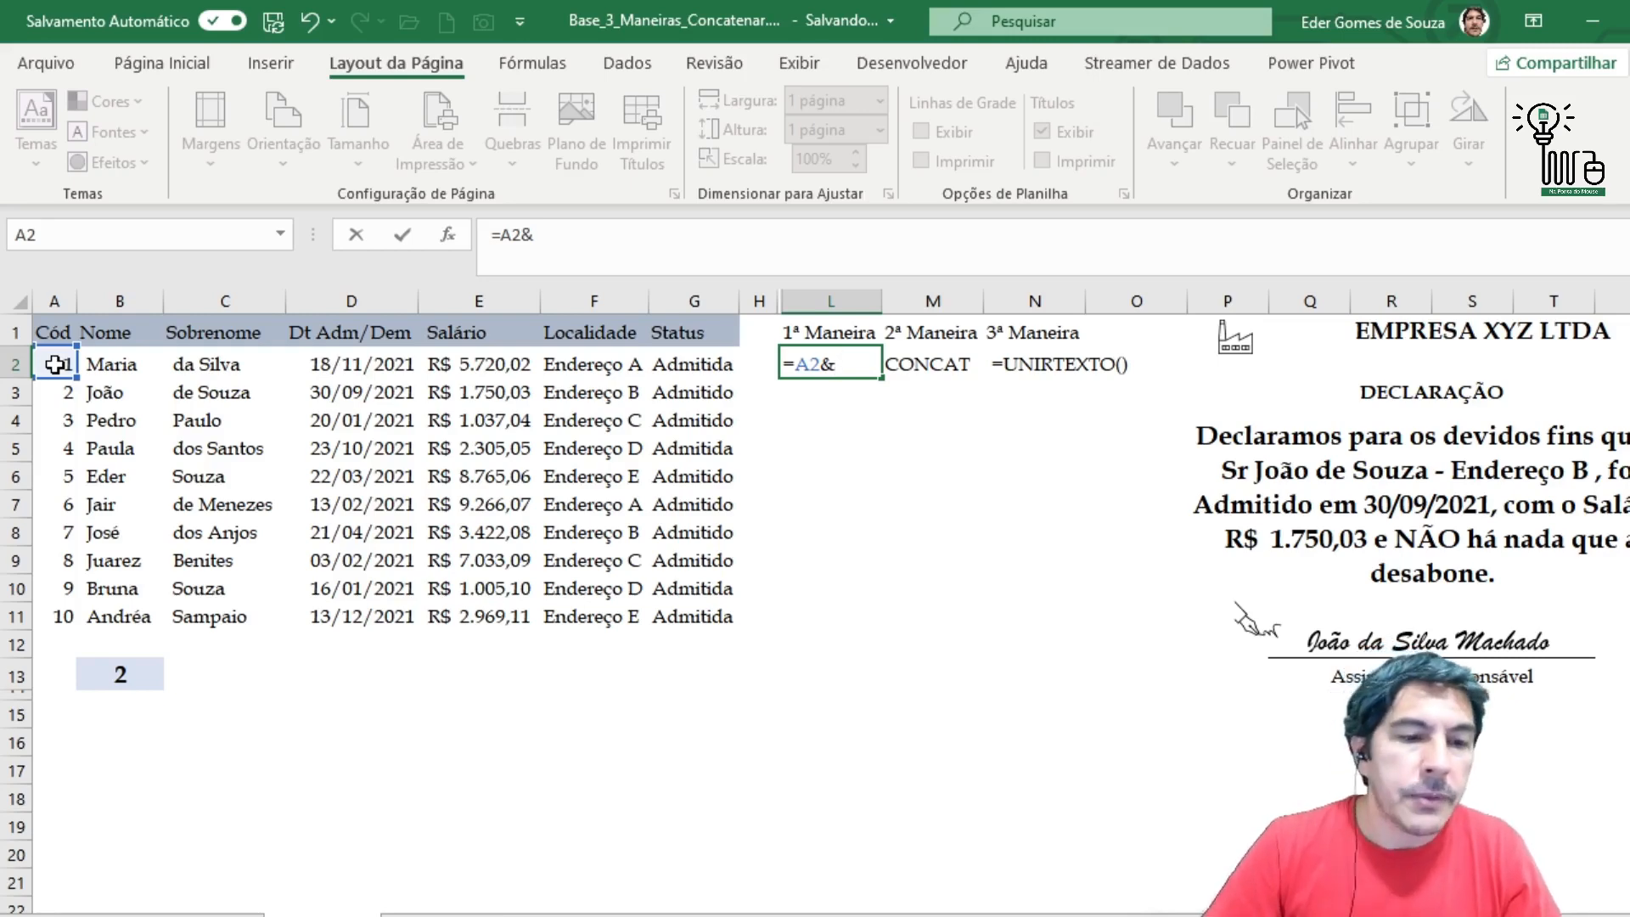
pyautogui.click(124, 363)
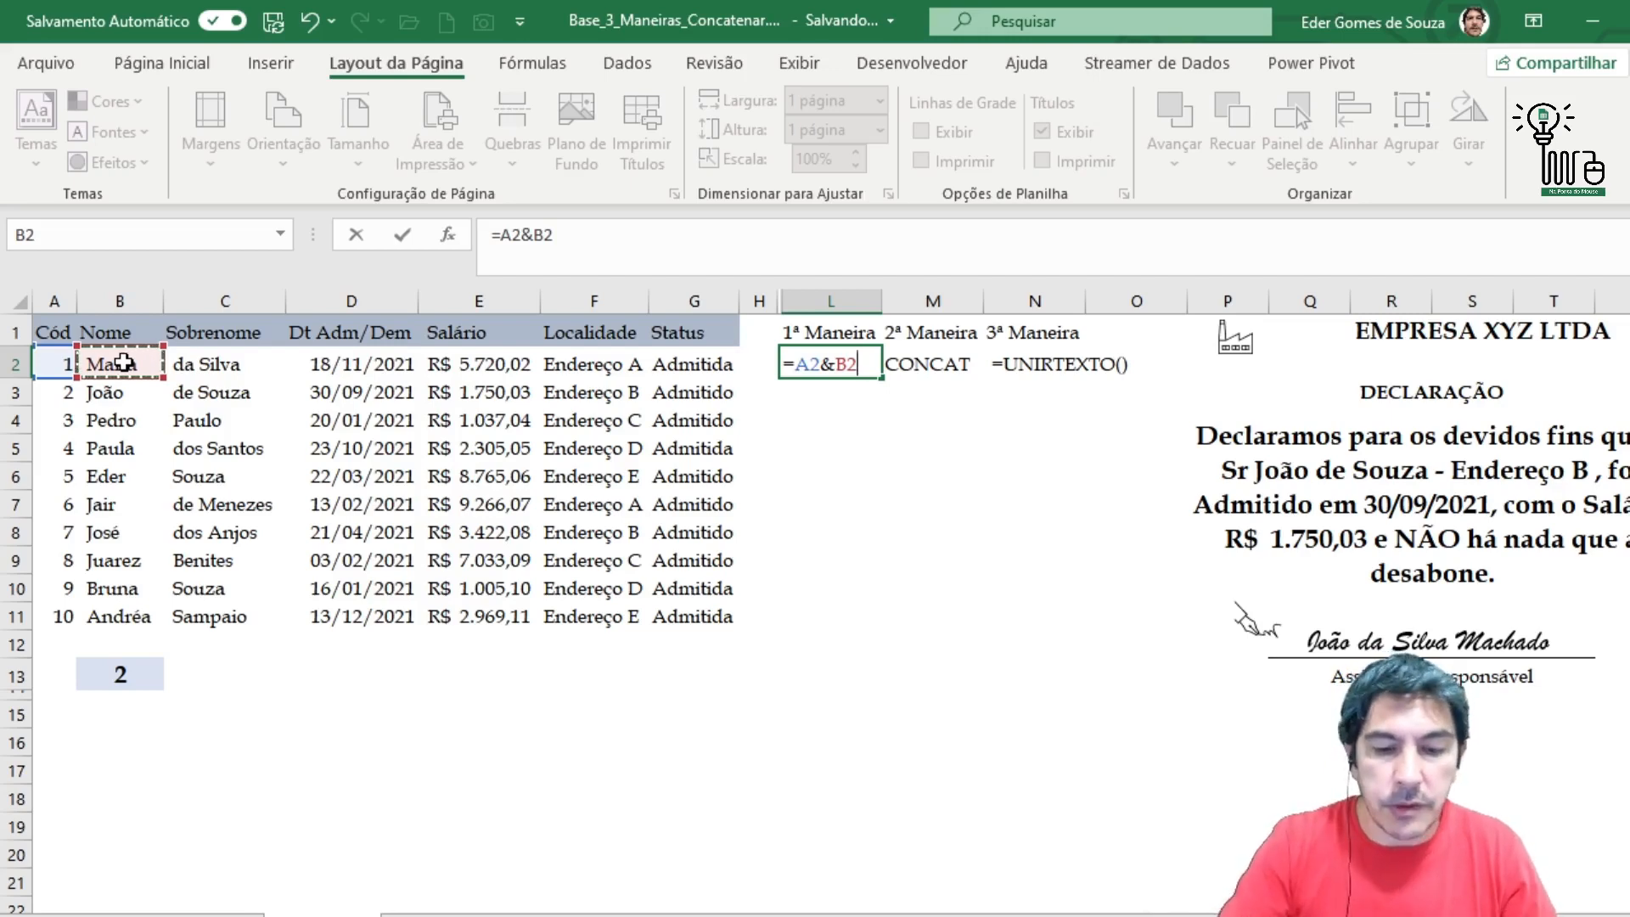
pyautogui.write('&')
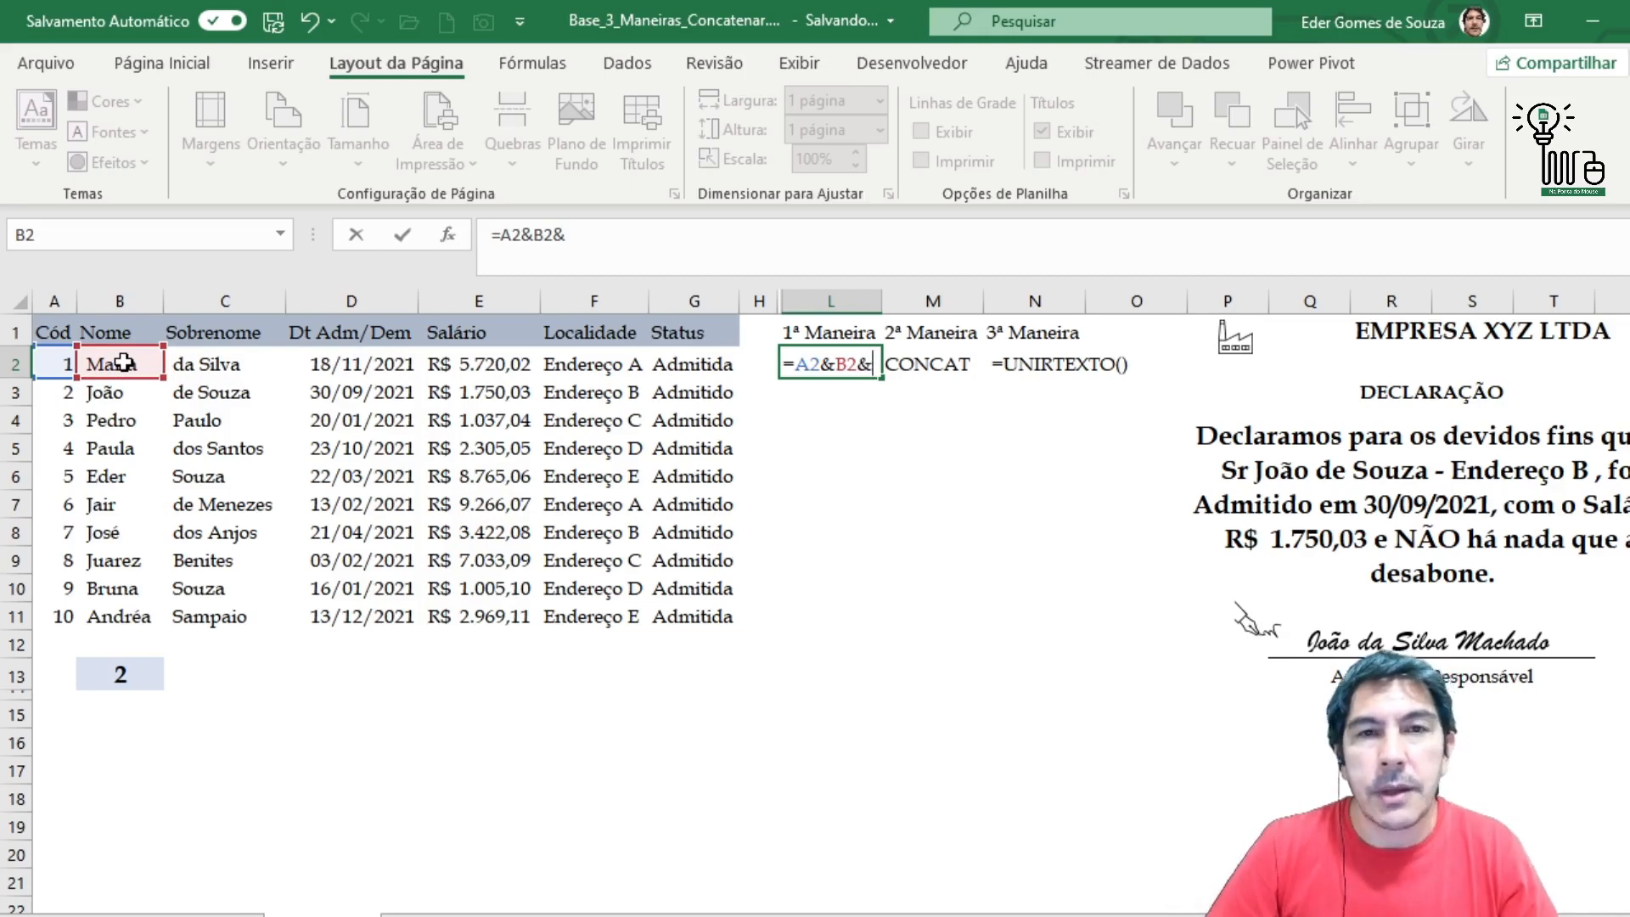
pyautogui.click(218, 365)
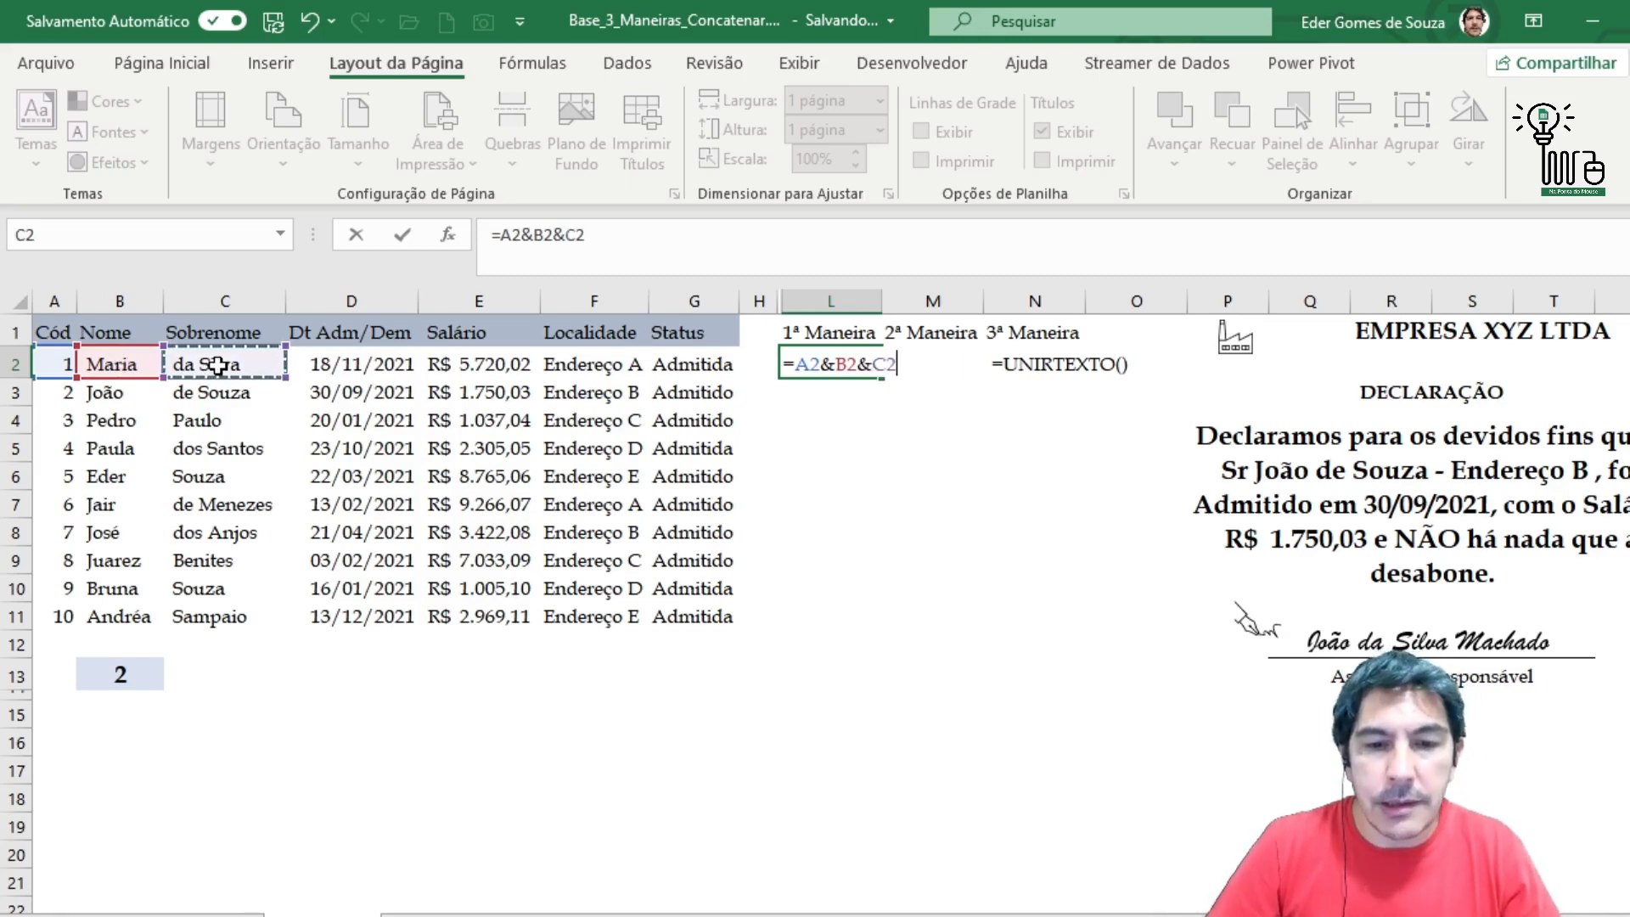
pyautogui.write('&')
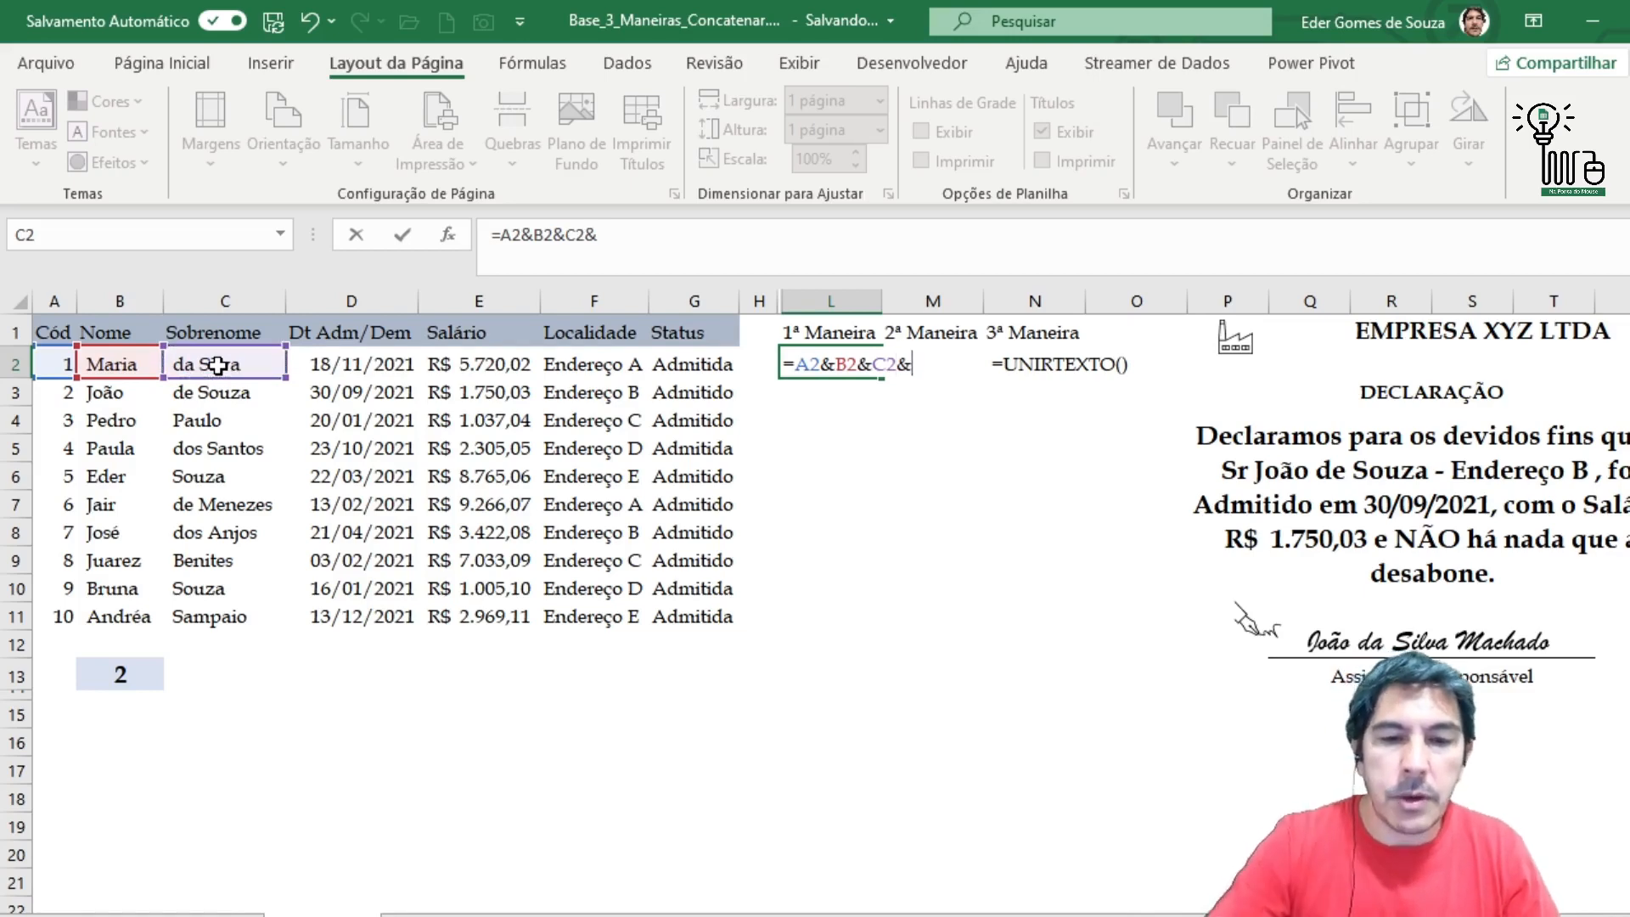
pyautogui.click(372, 367)
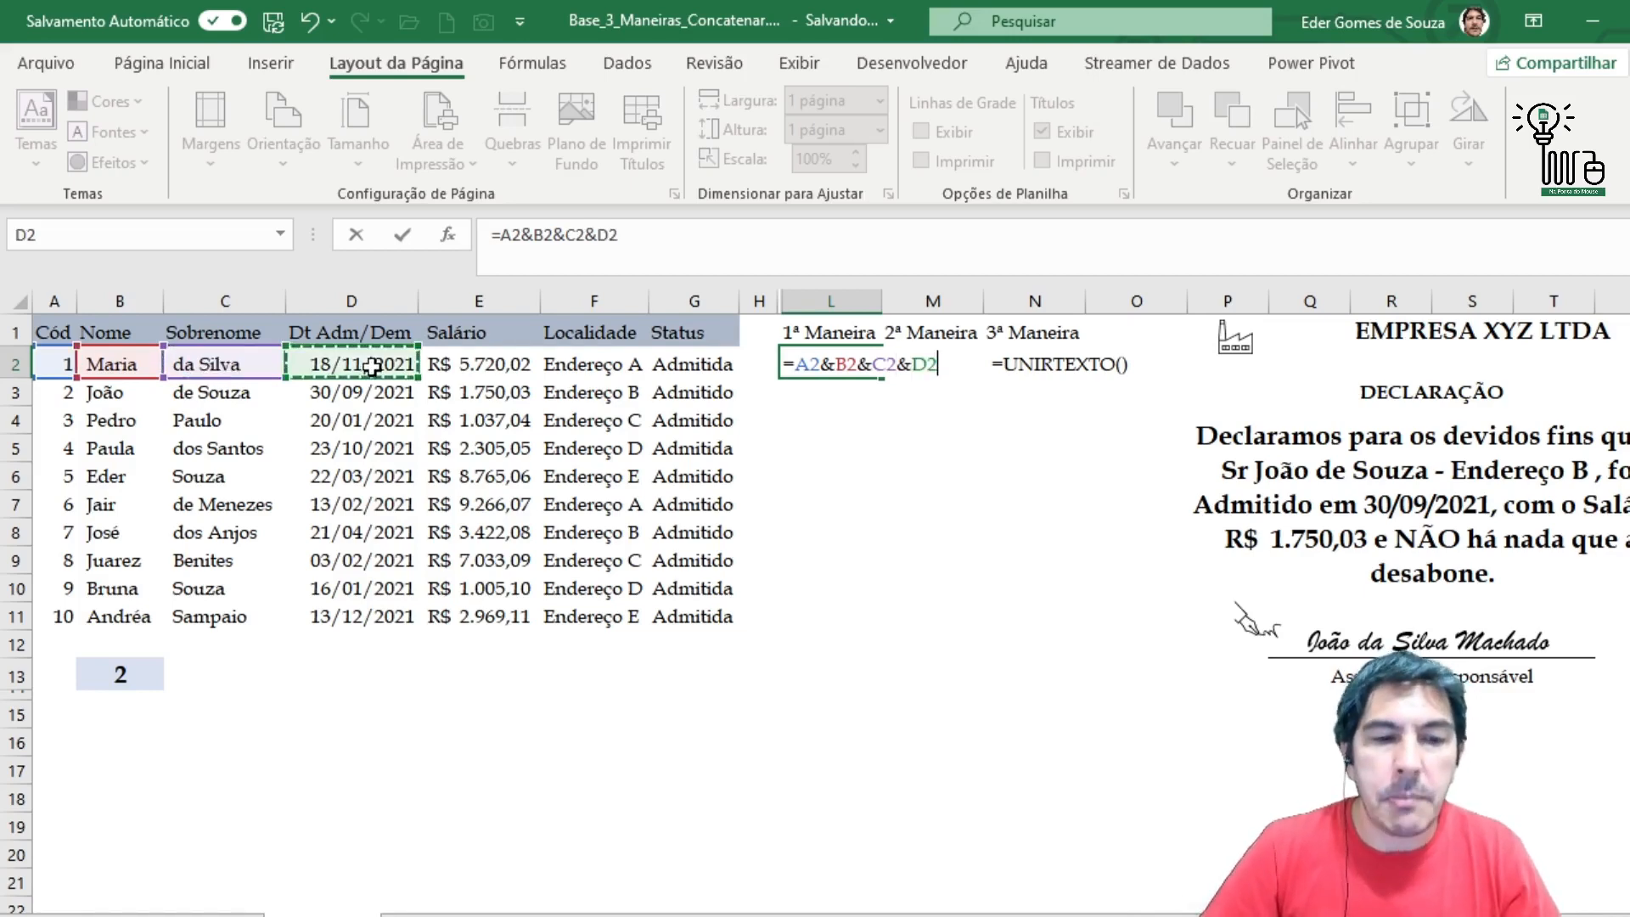
pyautogui.write('&')
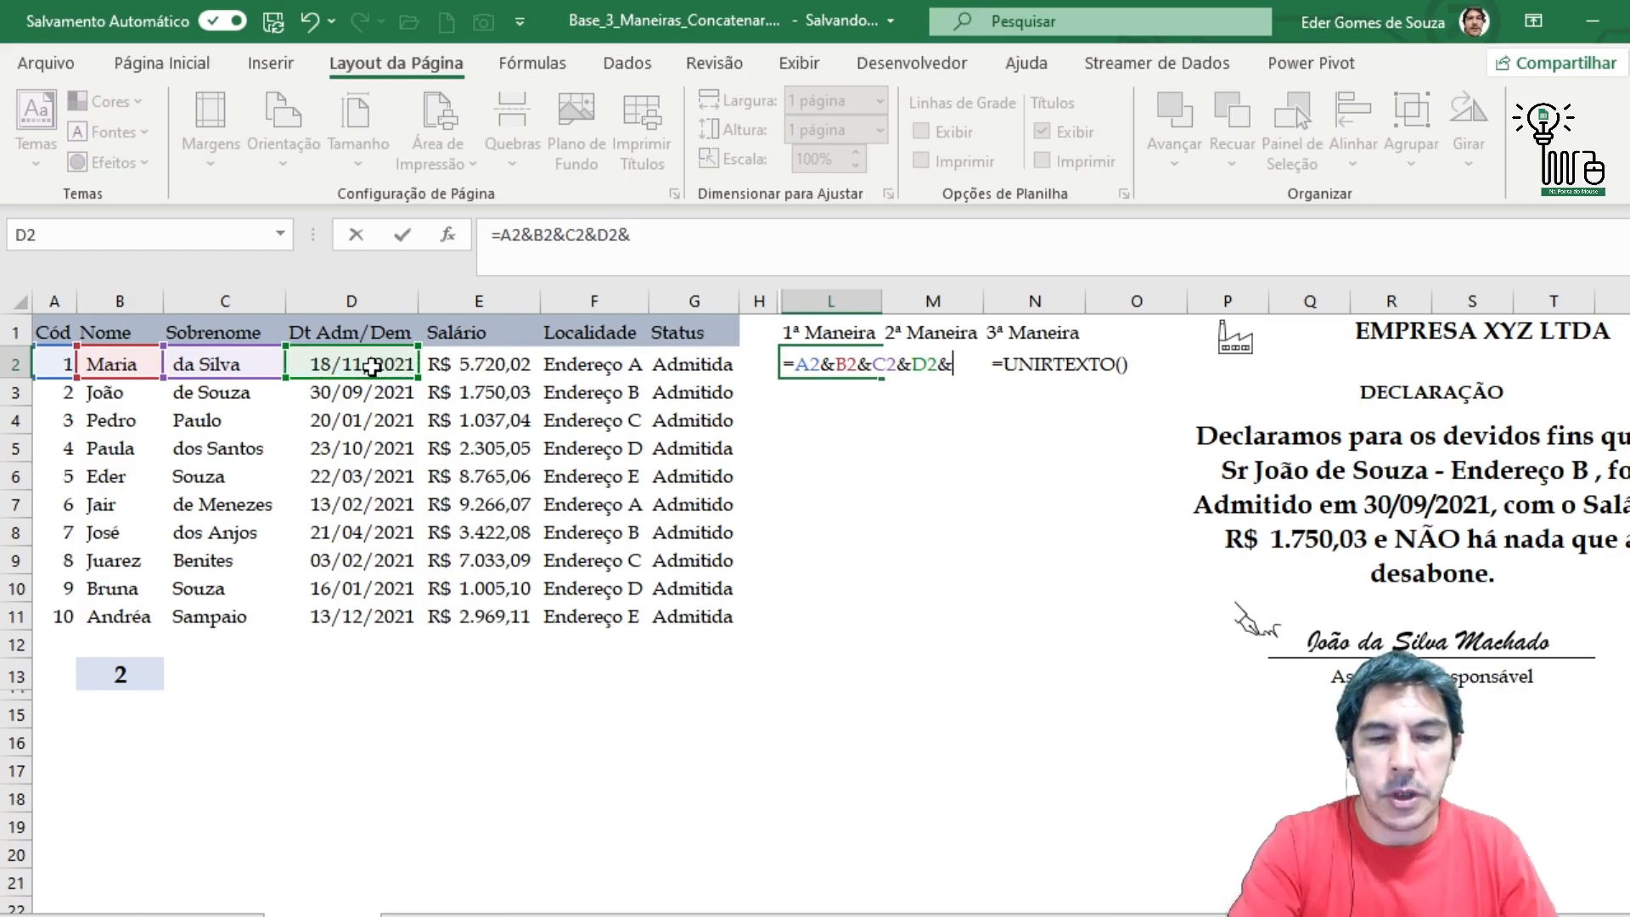
pyautogui.click(504, 363)
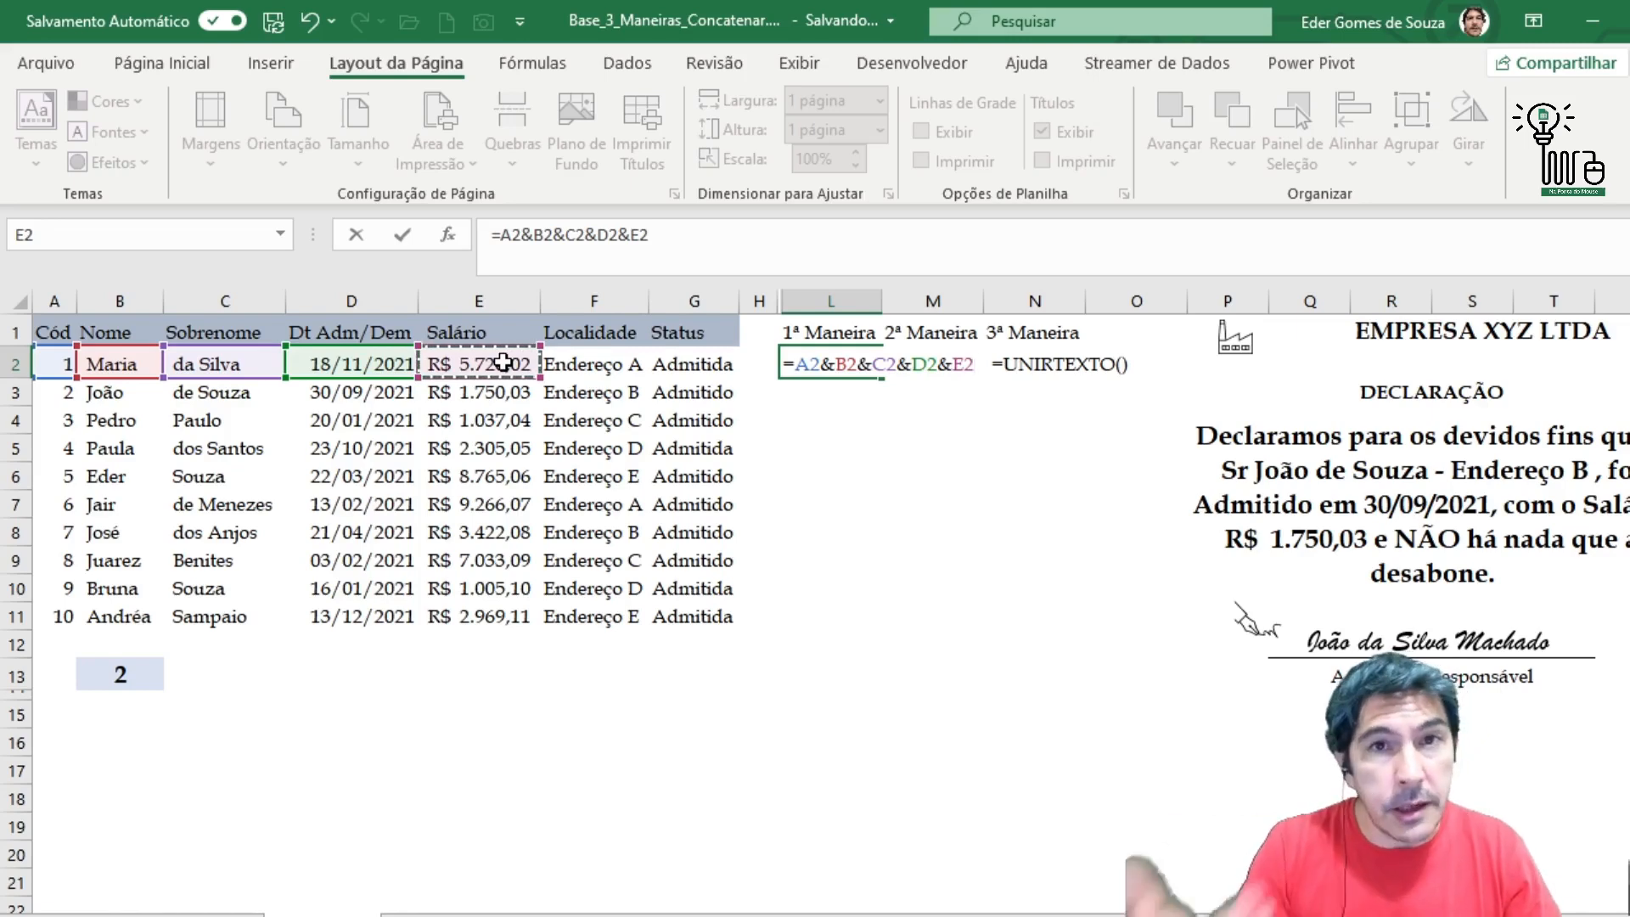
pyautogui.write('&')
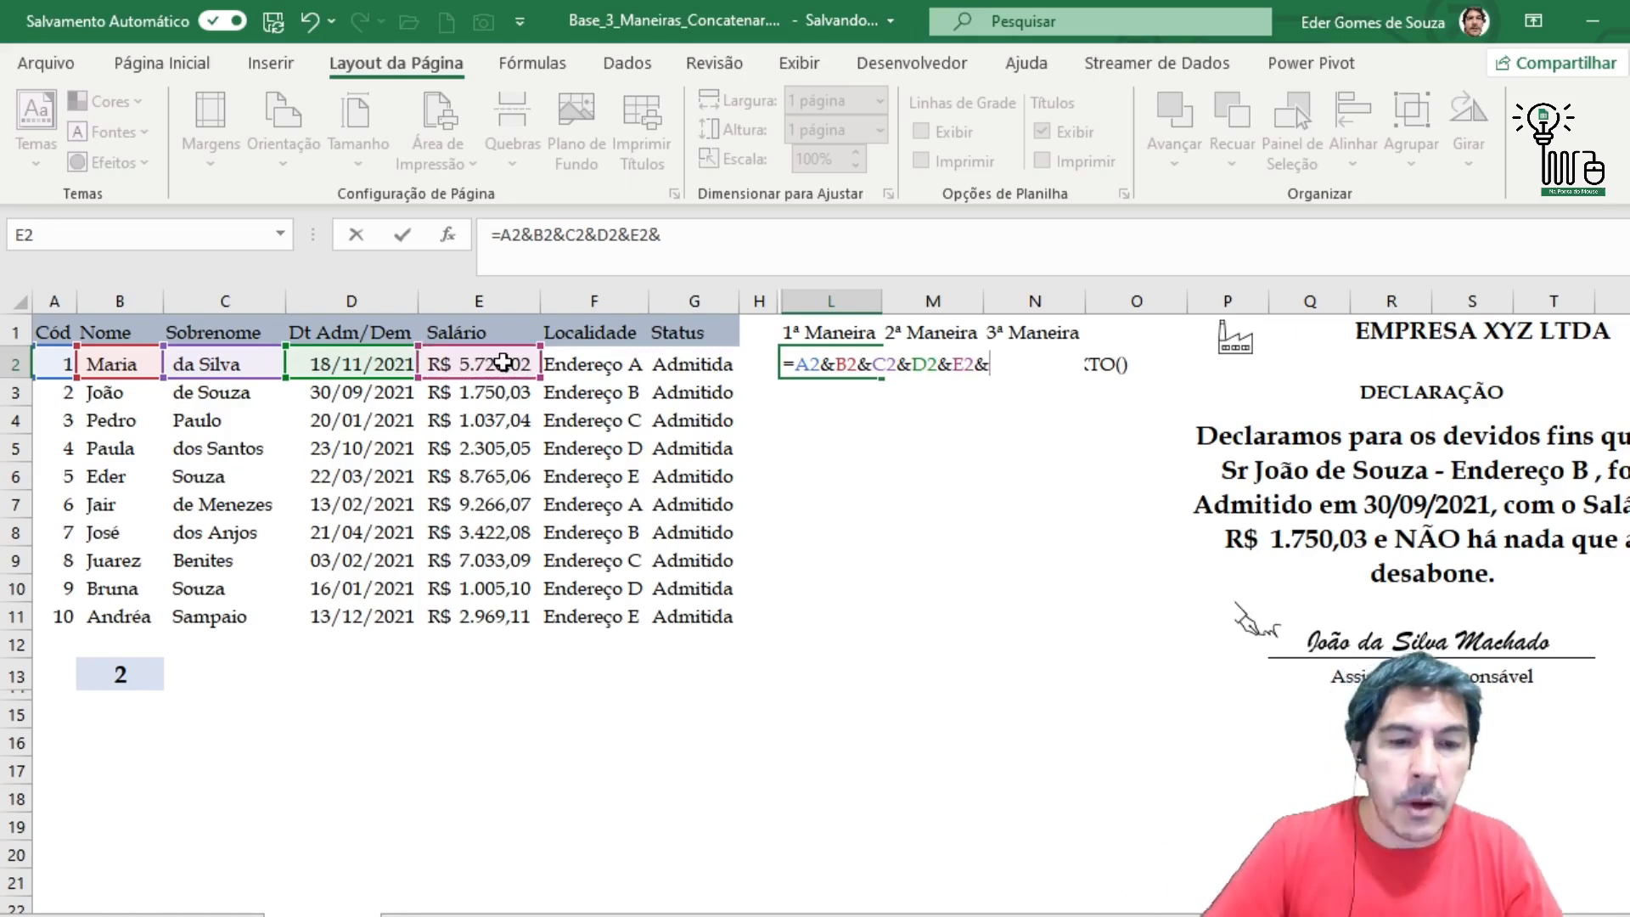
pyautogui.click(611, 365)
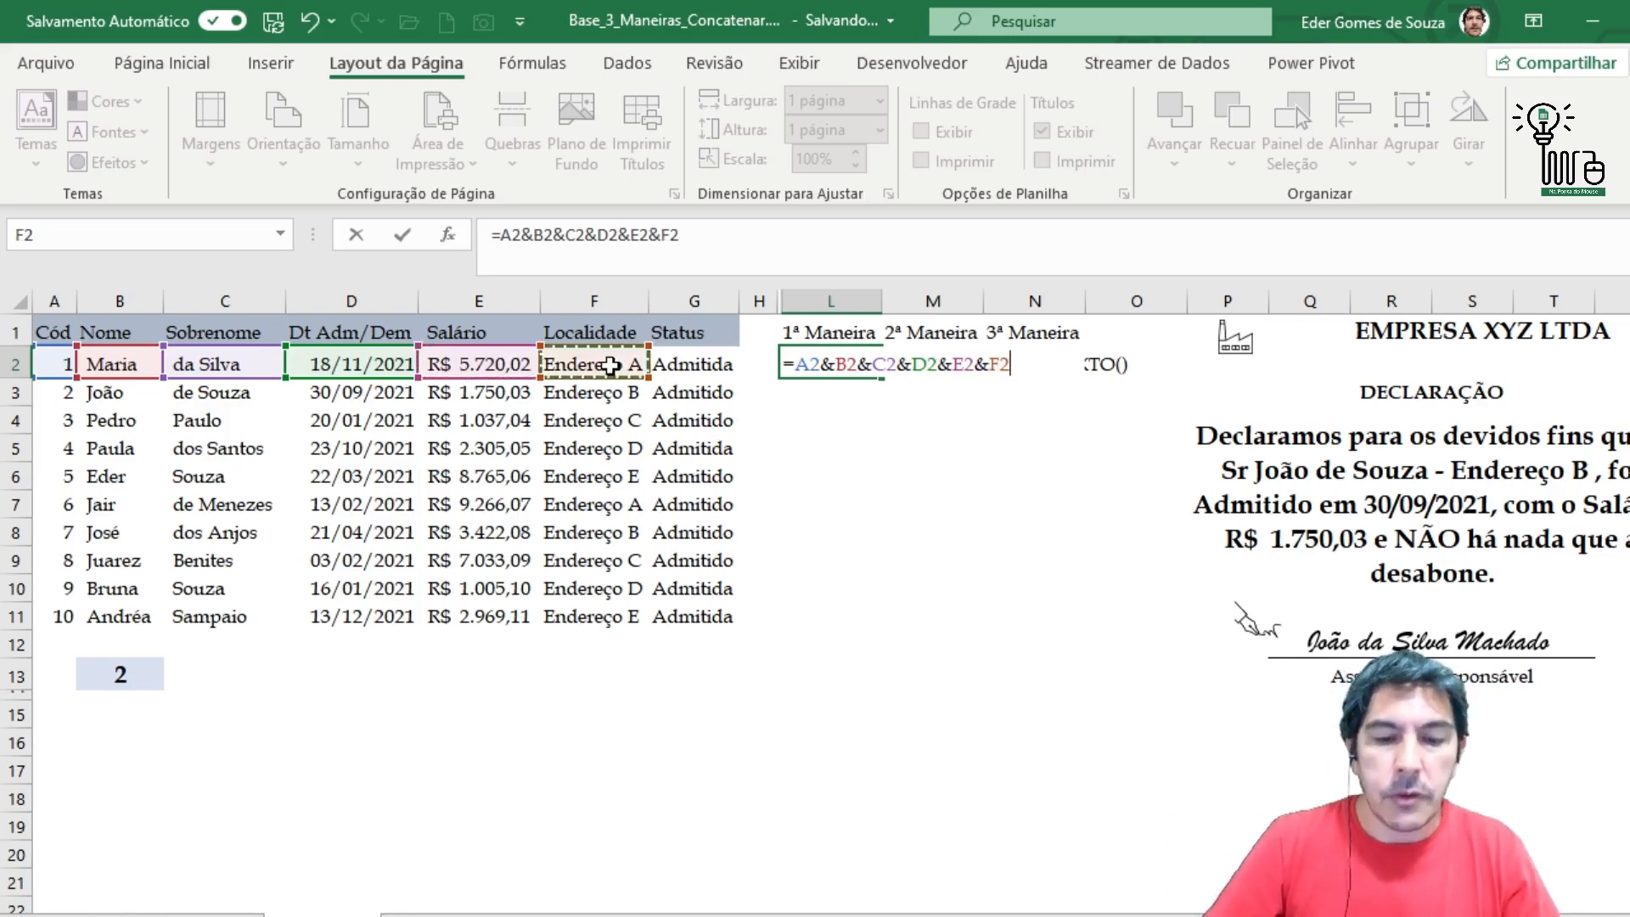
pyautogui.write('&')
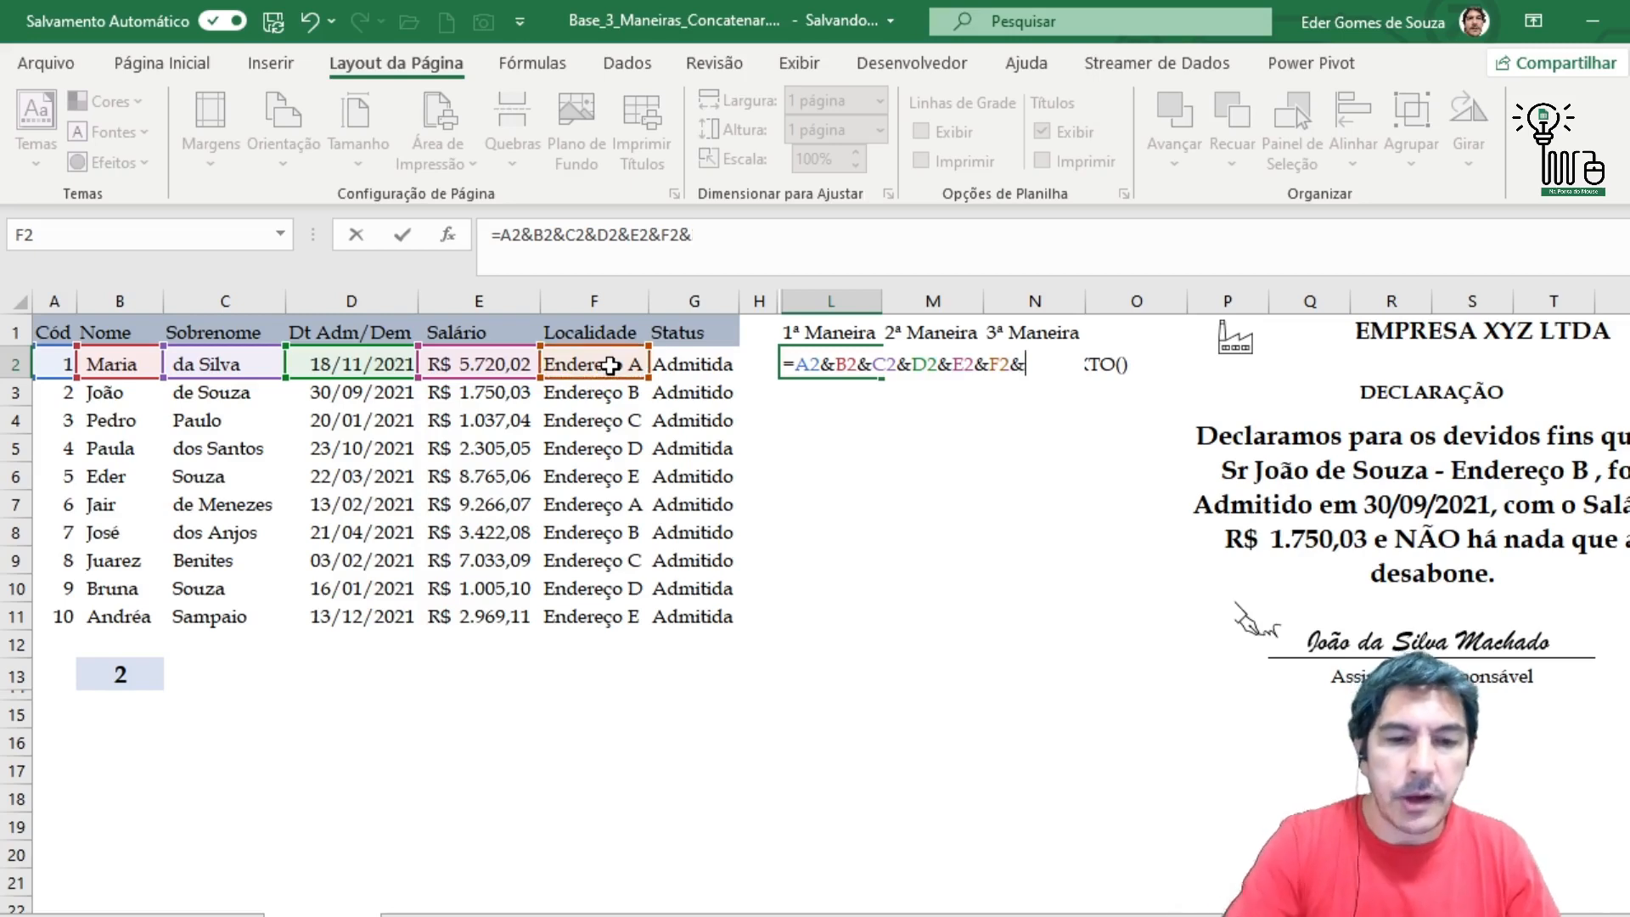
pyautogui.click(707, 365)
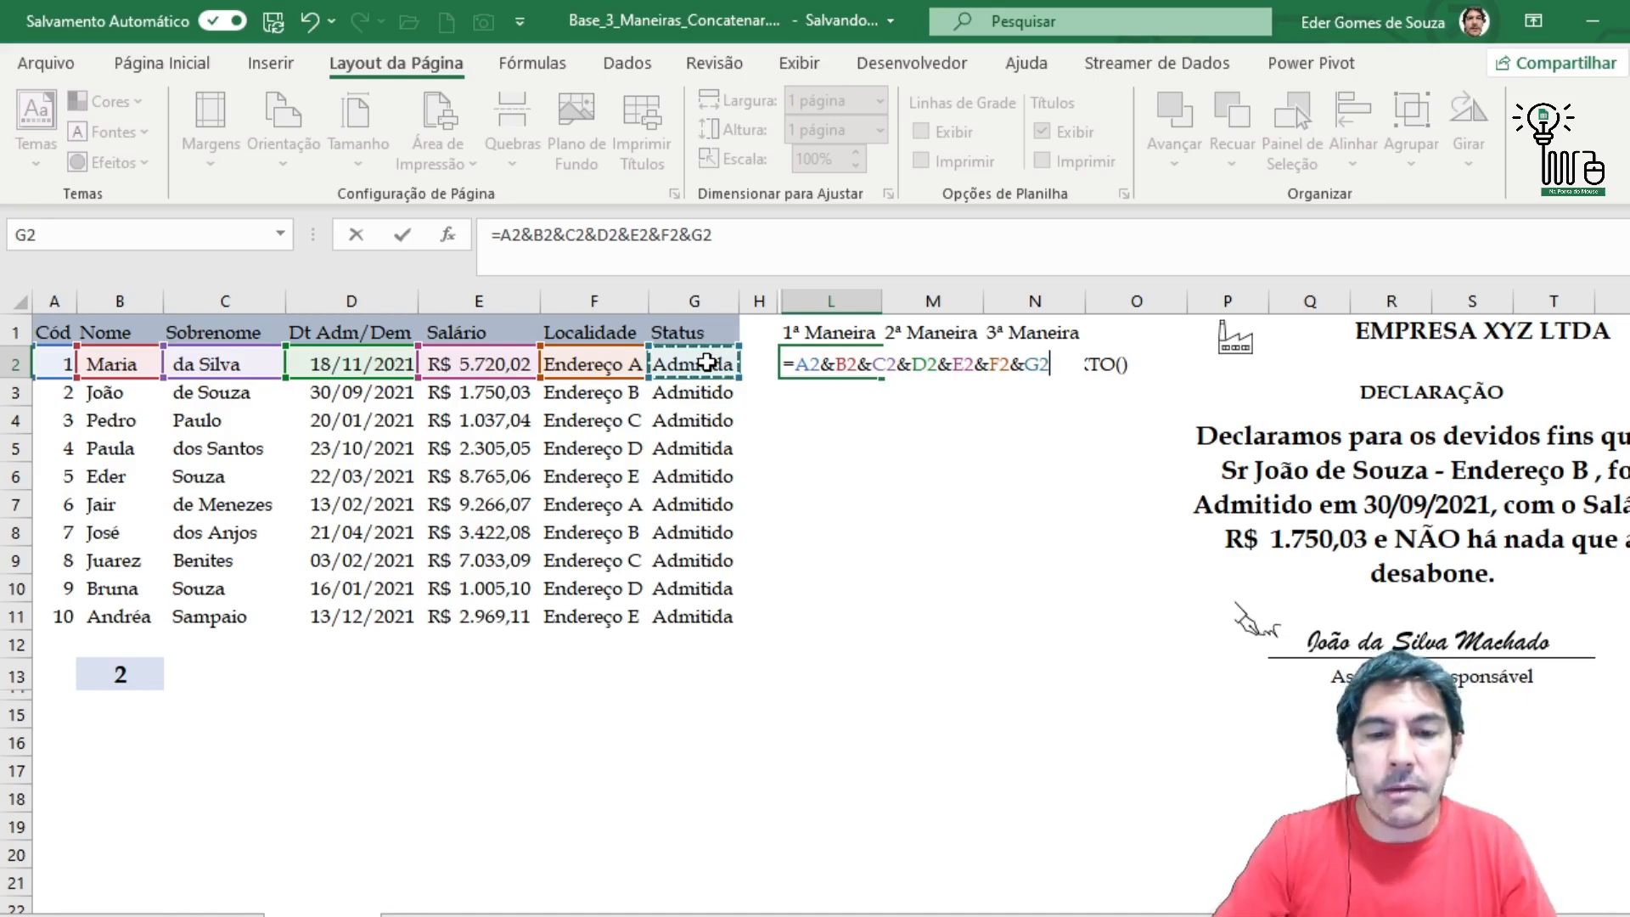
pyautogui.press('Return')
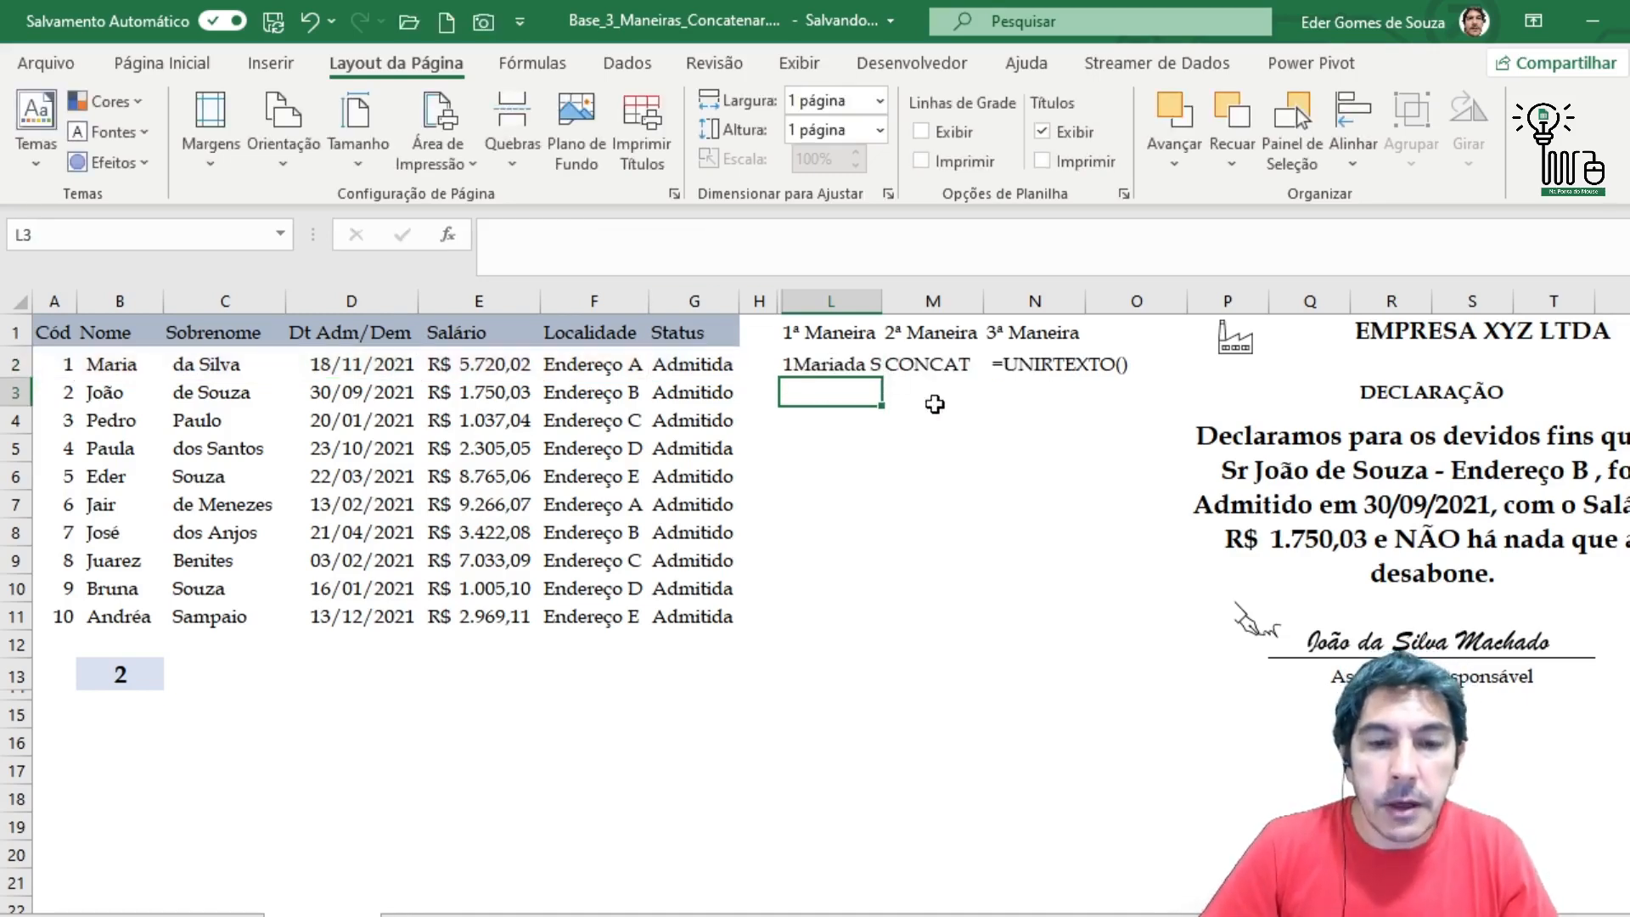
# - Move the concatenation formula from L2 to D13, keeping its references to row 2
pyautogui.click(829, 361)
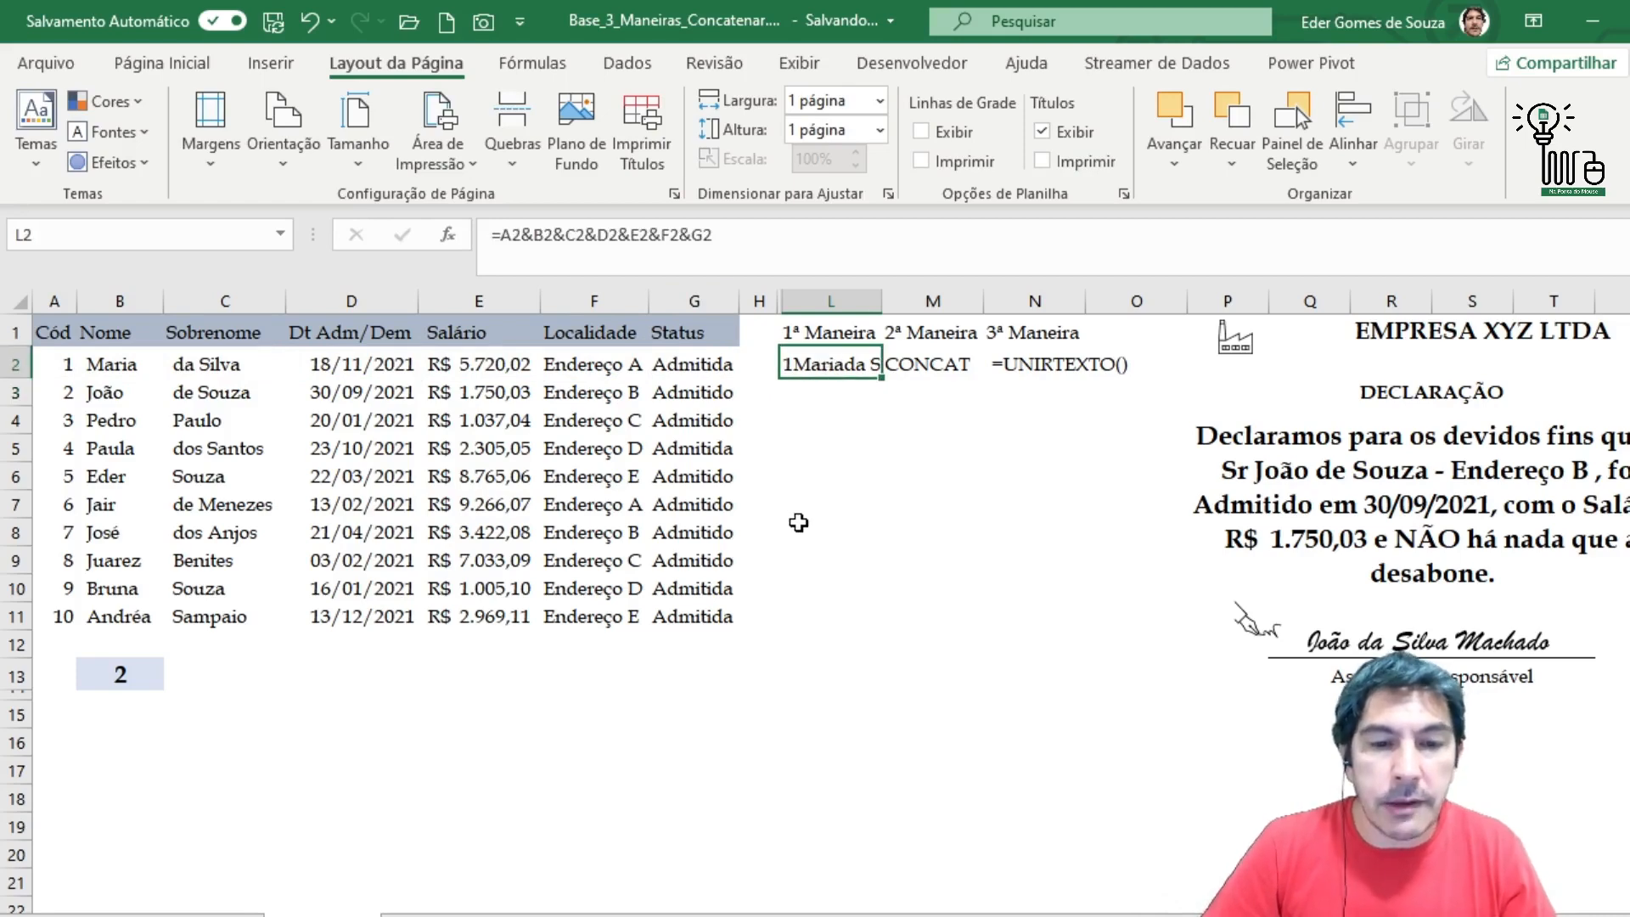
pyautogui.hotkey('ctrl', 'c')
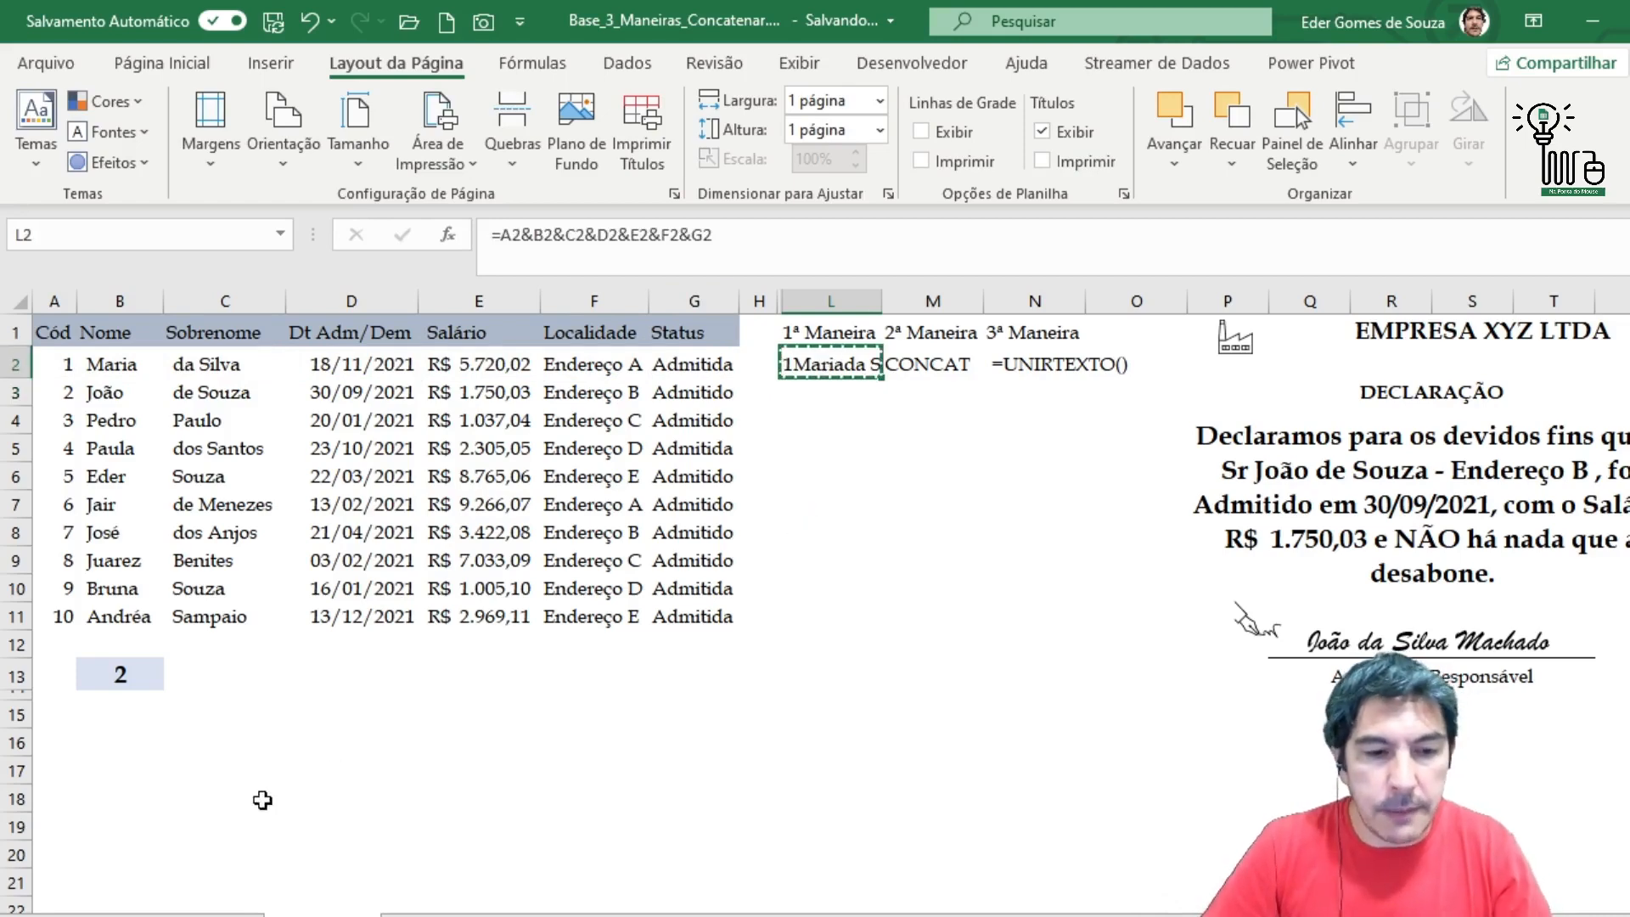
pyautogui.click(337, 666)
pyautogui.hotkey('ctrl', 'v')
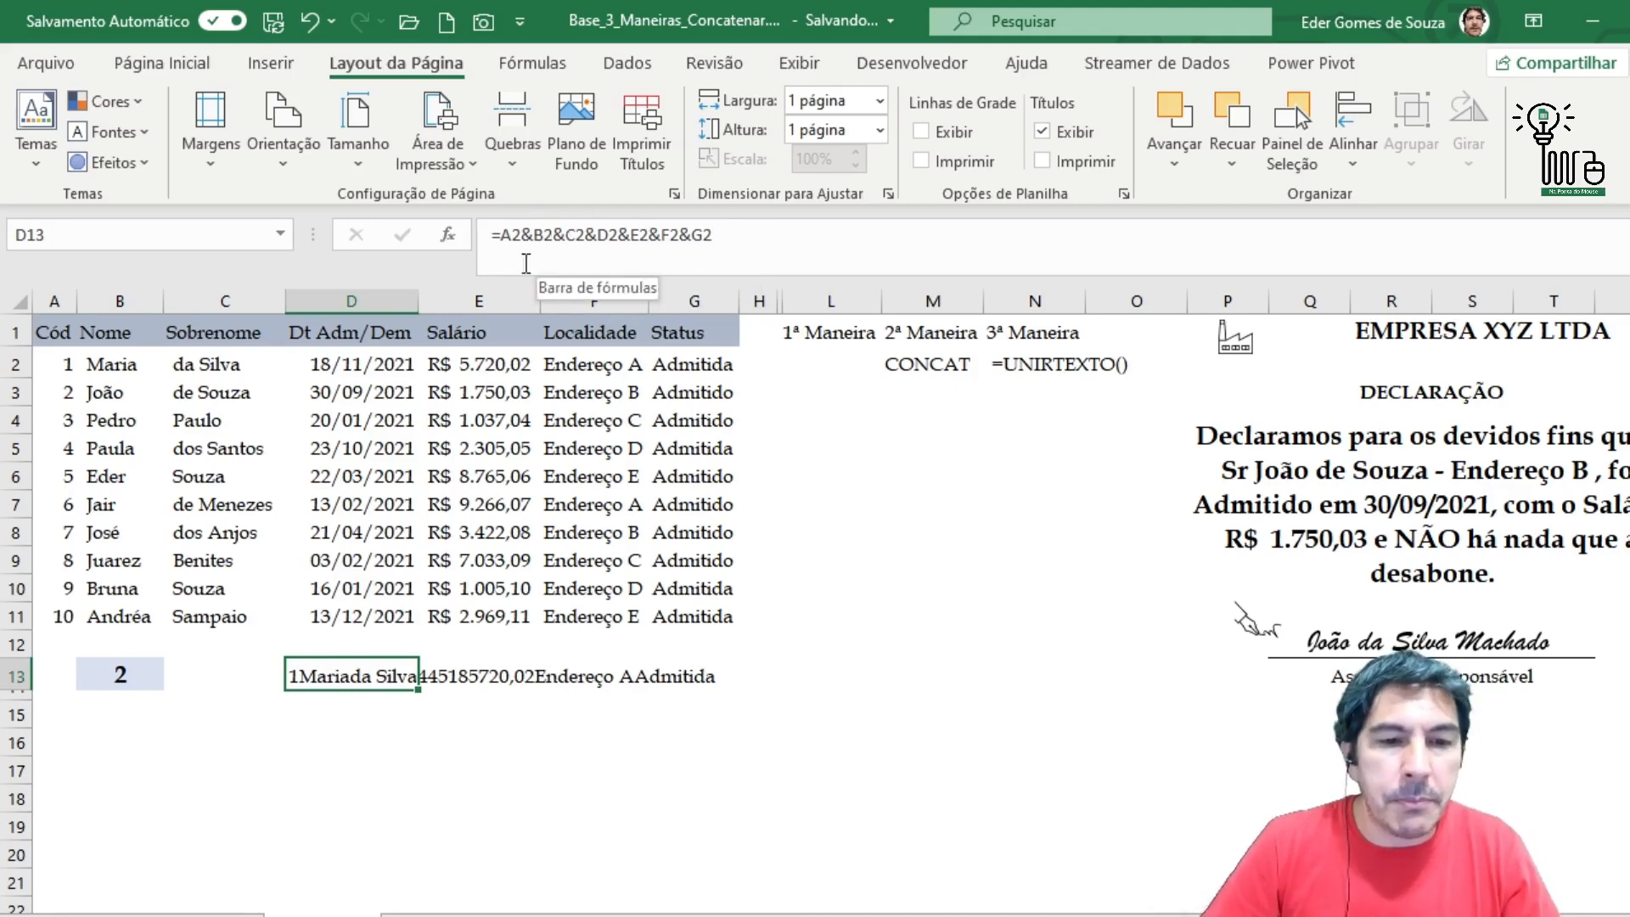
# - Insert a space separator (" ") between A2 and B2 in the D13 formula, joined with &
pyautogui.click(534, 235)
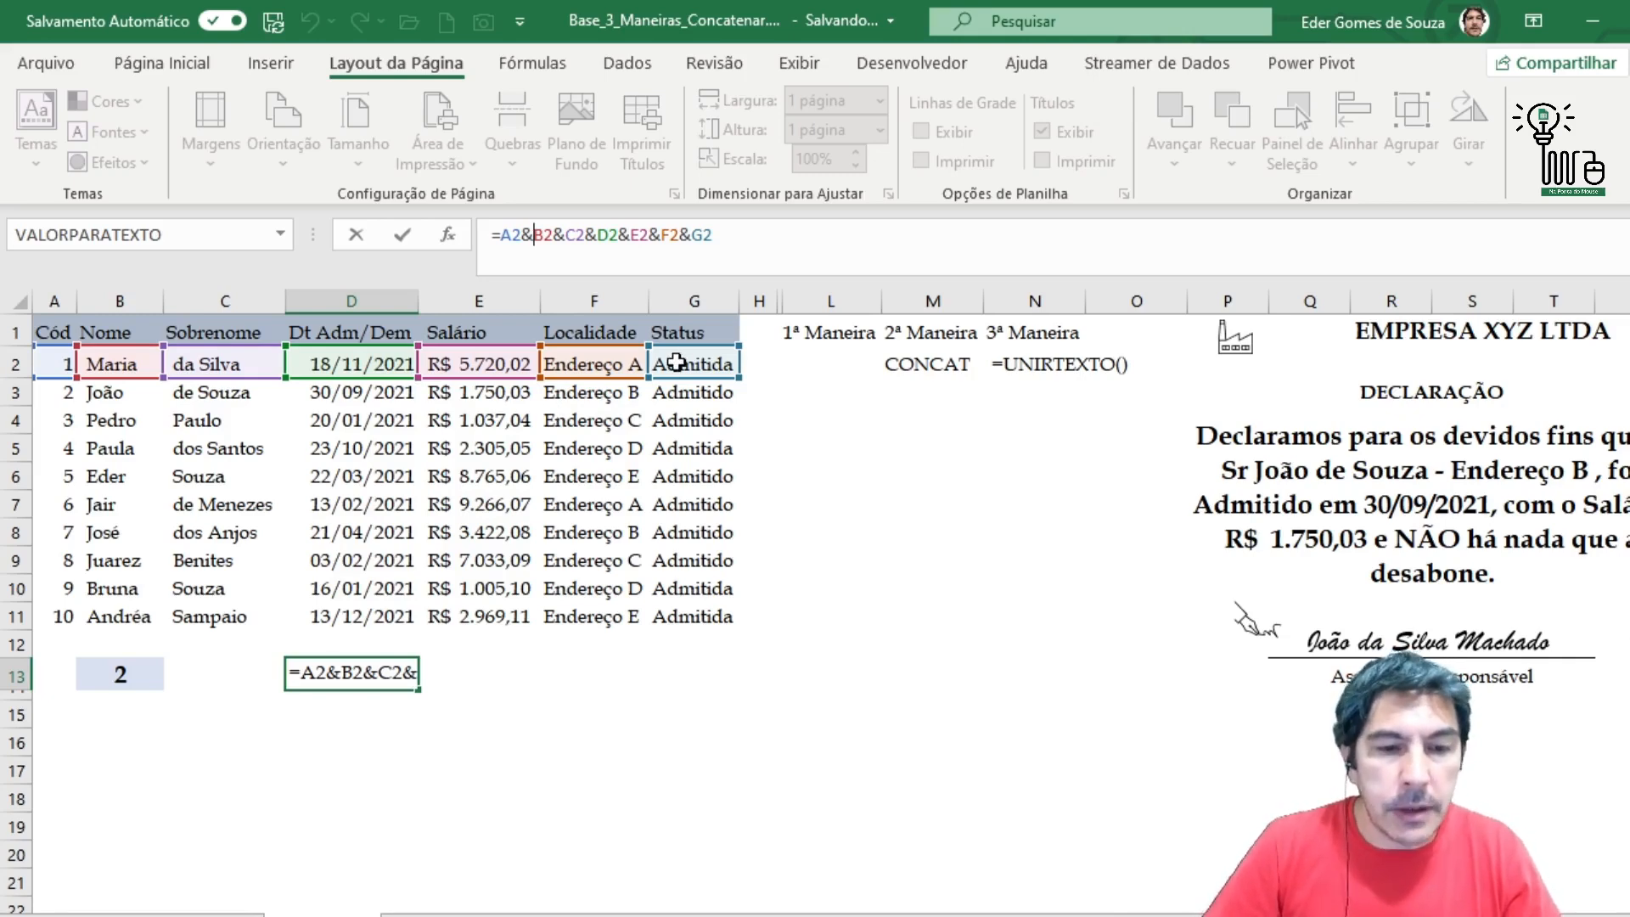
pyautogui.write('"')
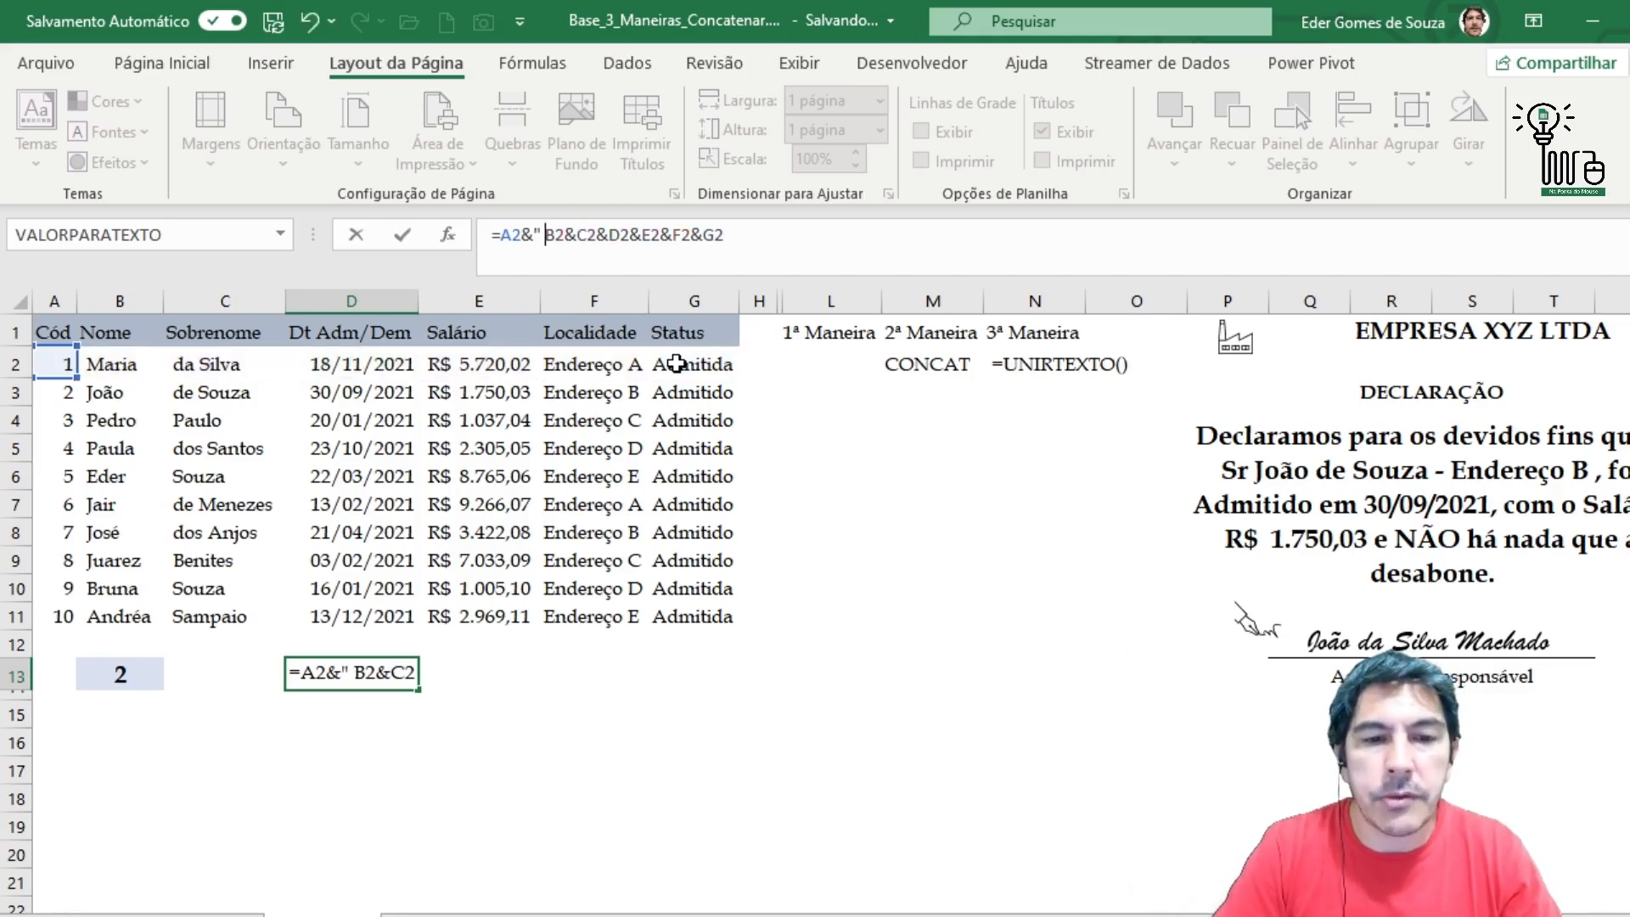
pyautogui.write(' "')
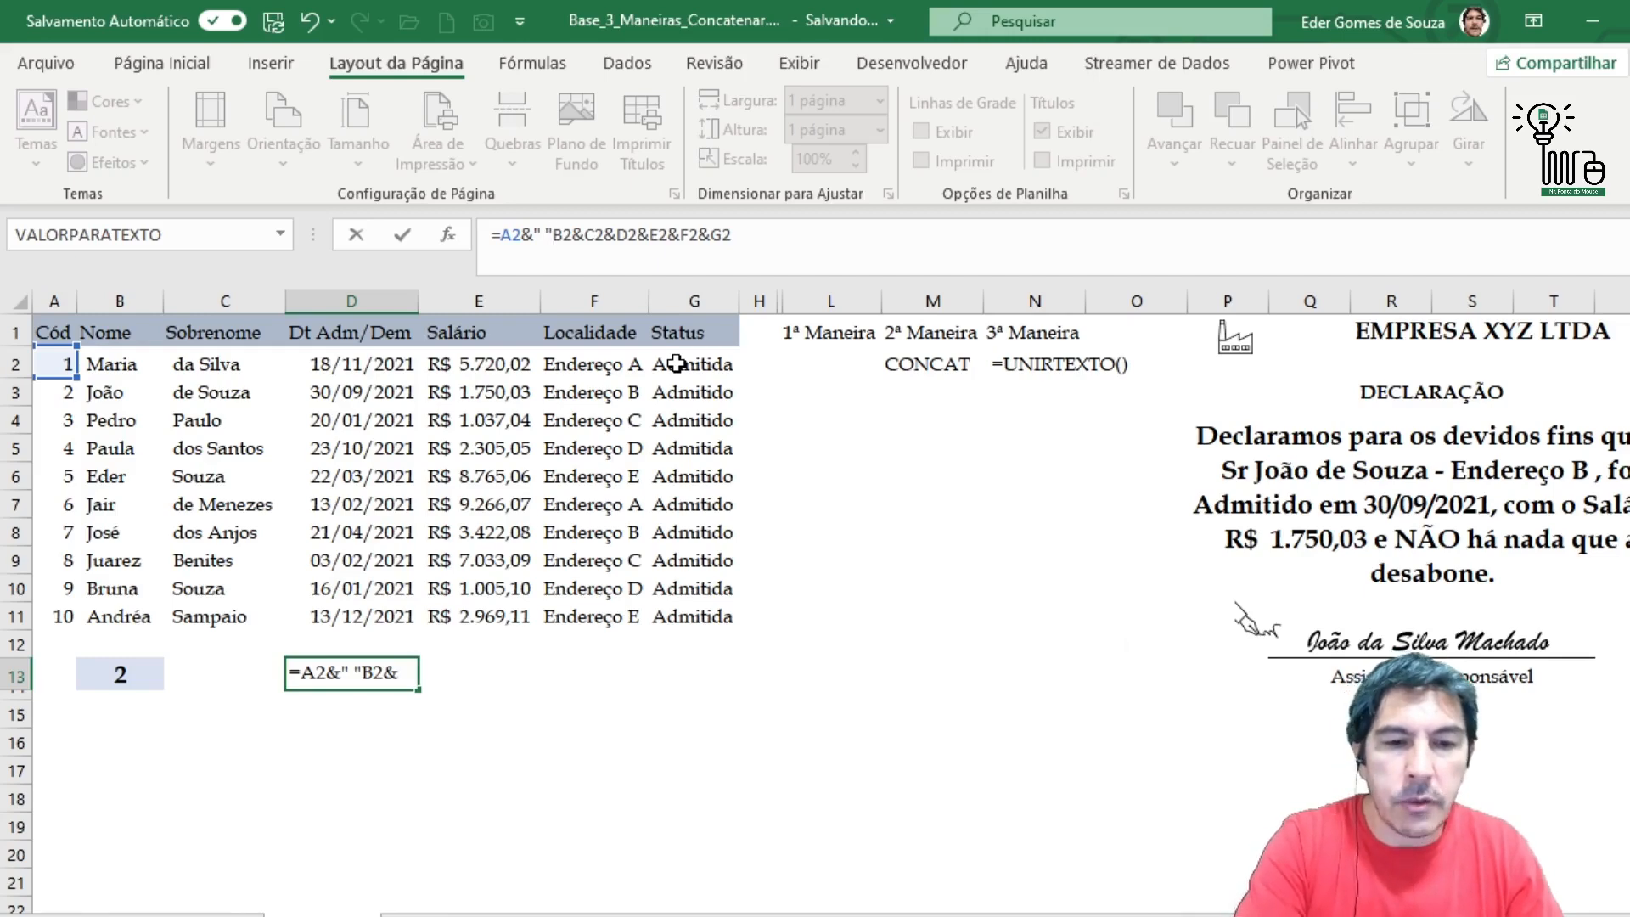
pyautogui.write('&')
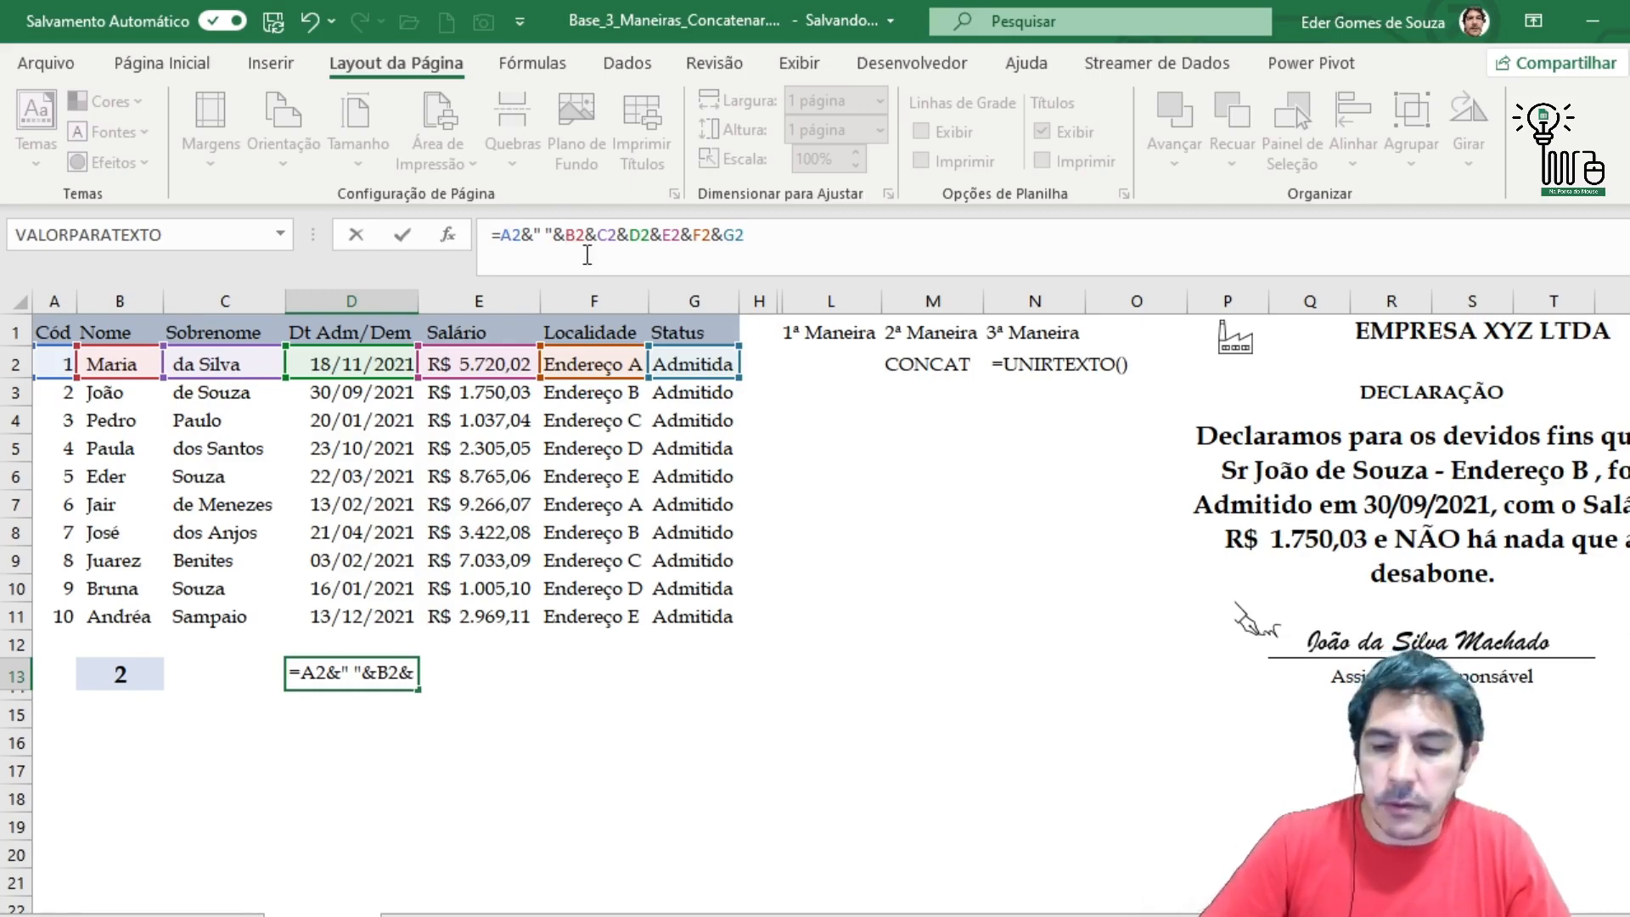
pyautogui.press('Return')
pyautogui.click(485, 735)
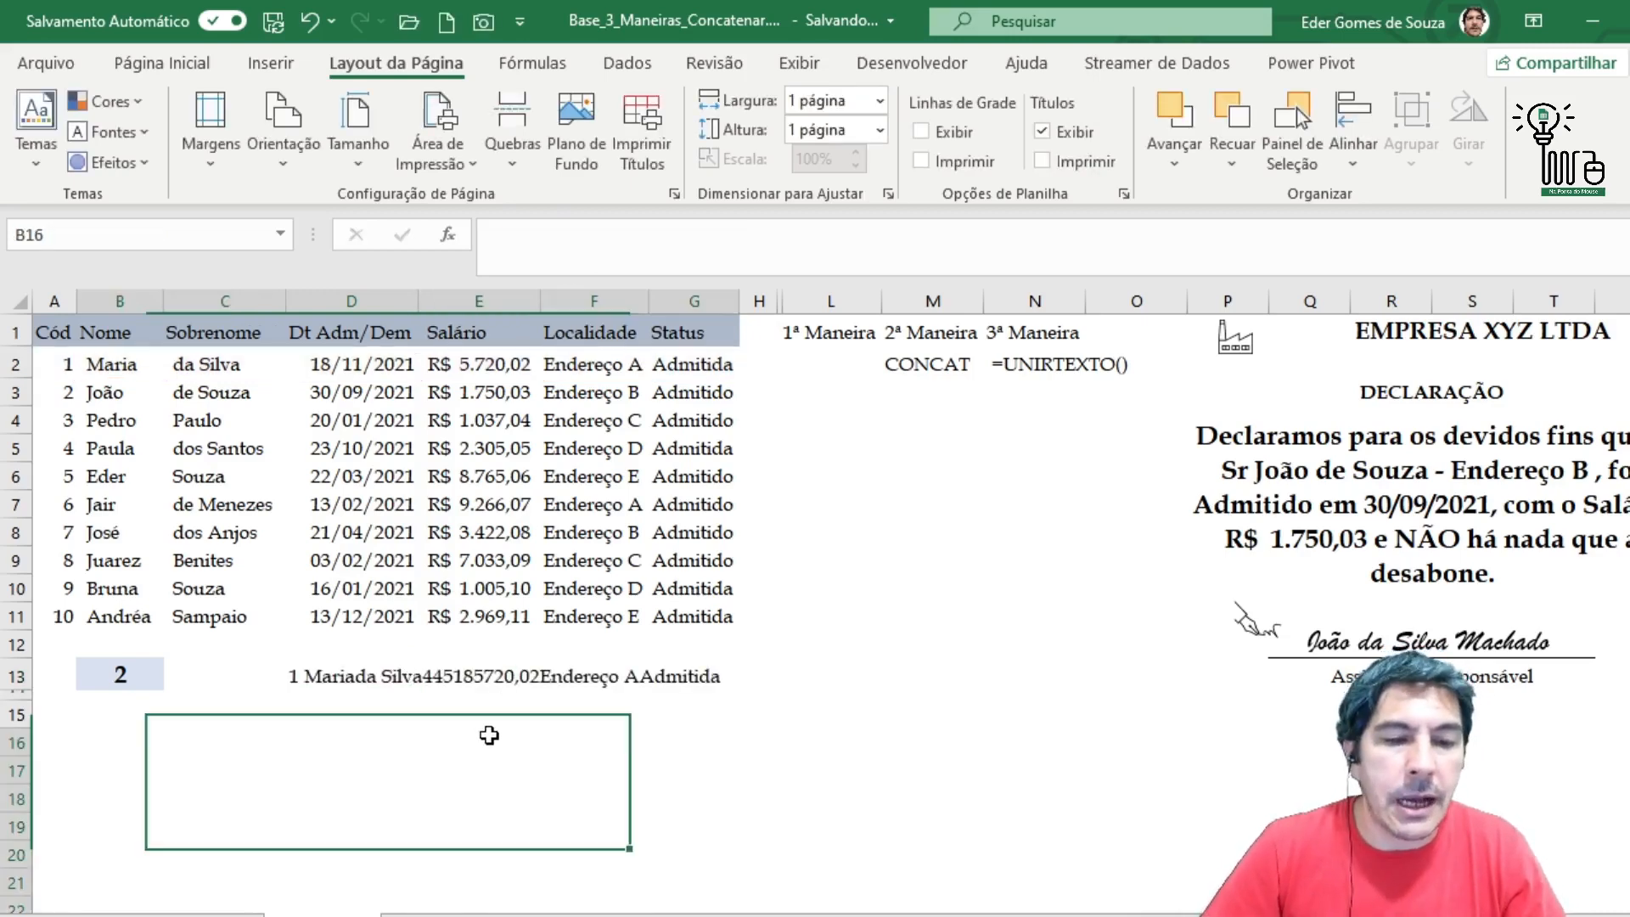
# - Add a space separator (" "), joined with &, between B2 and C2 and between C2 and D2 in the D13 formula
pyautogui.click(342, 682)
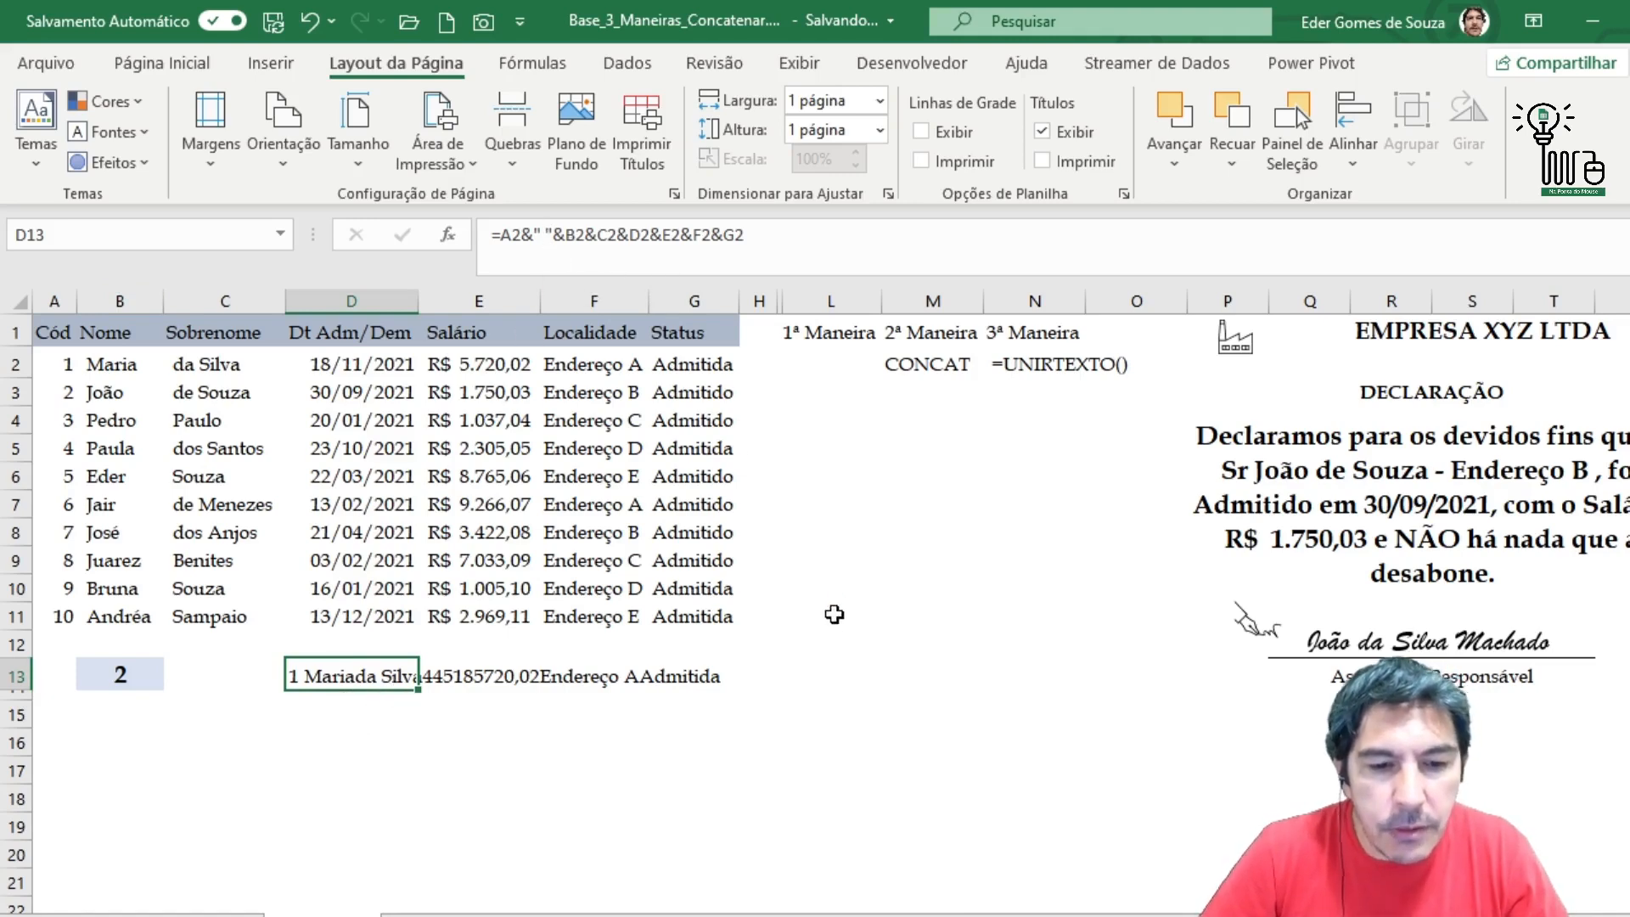
pyautogui.press('F2')
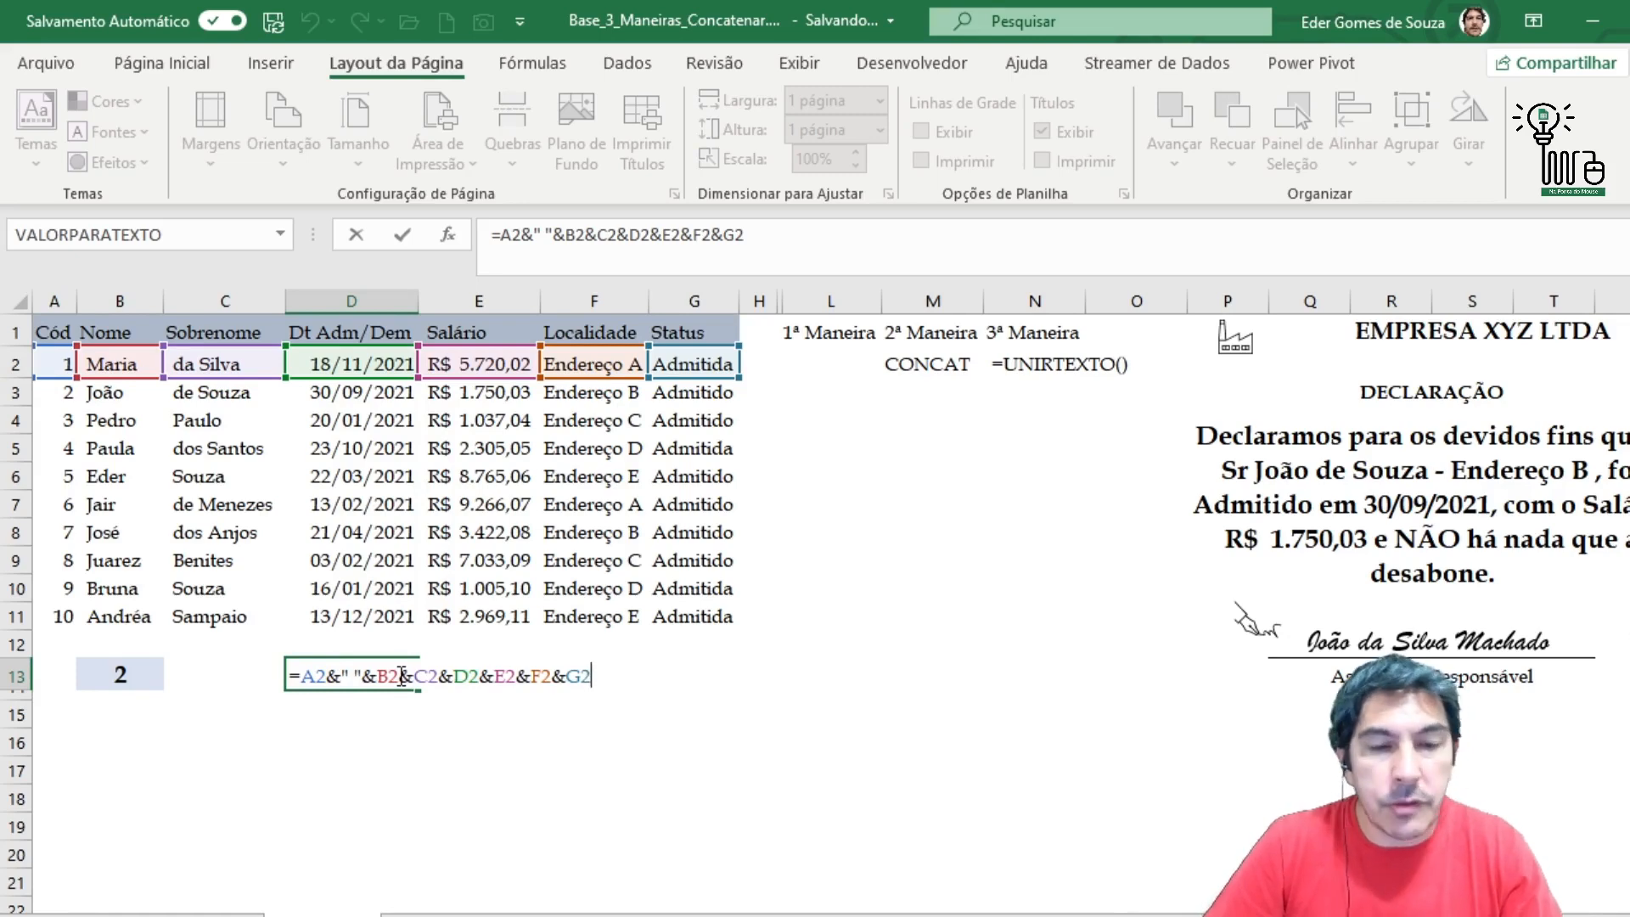
pyautogui.hotkey('ctrl', 'Return')
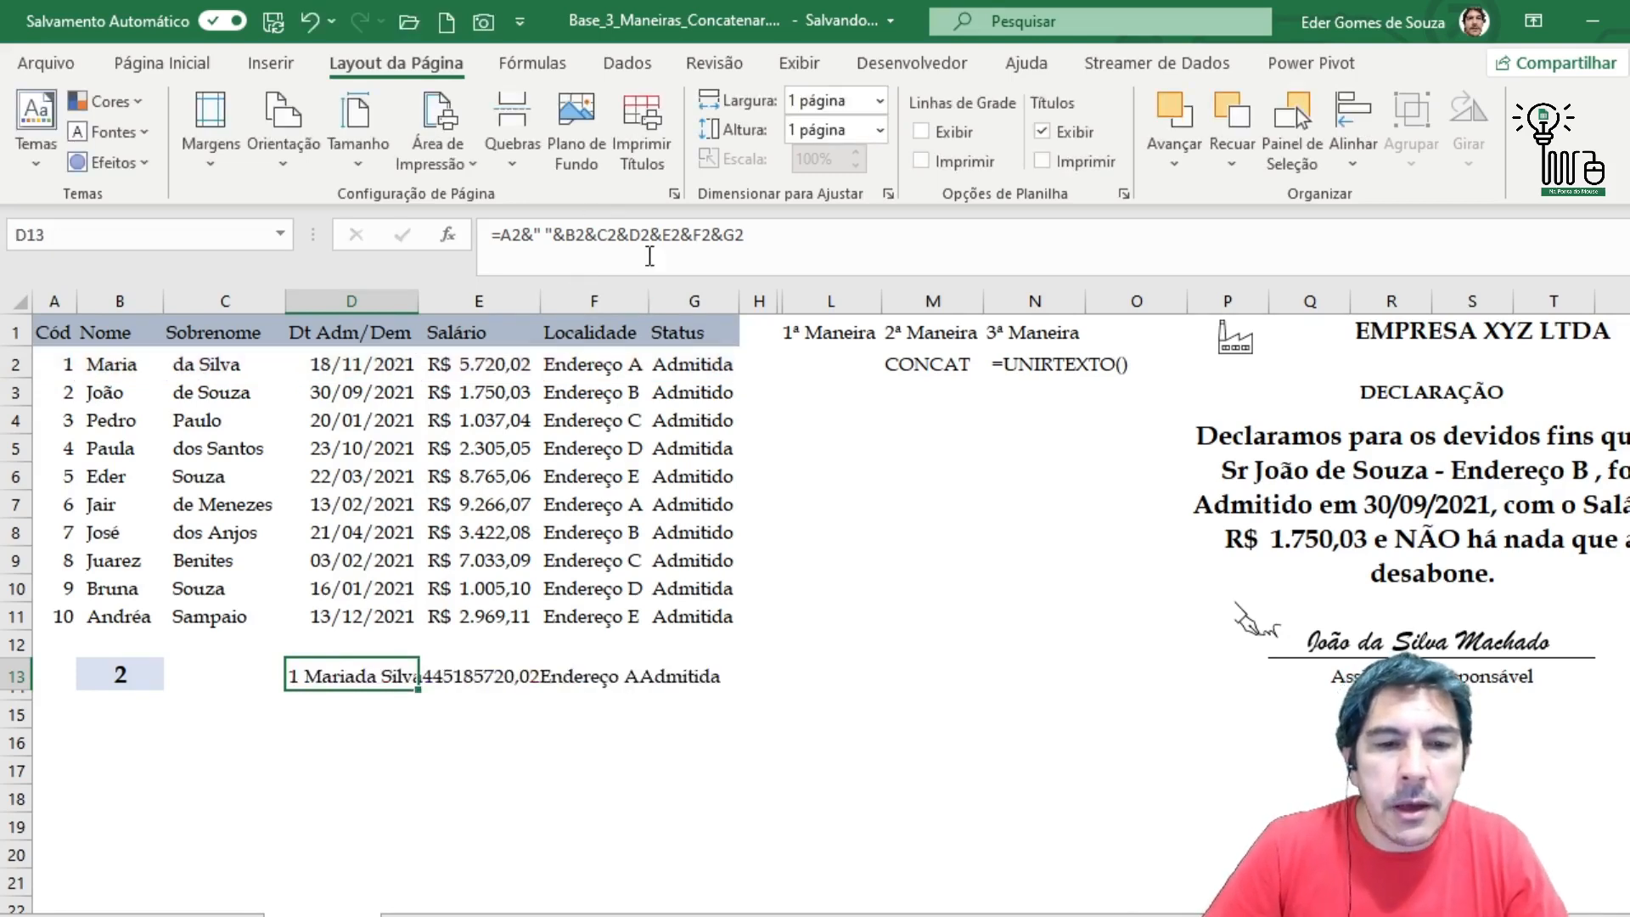
pyautogui.click(531, 234)
pyautogui.moveTo(532, 234); pyautogui.dragTo(563, 234)
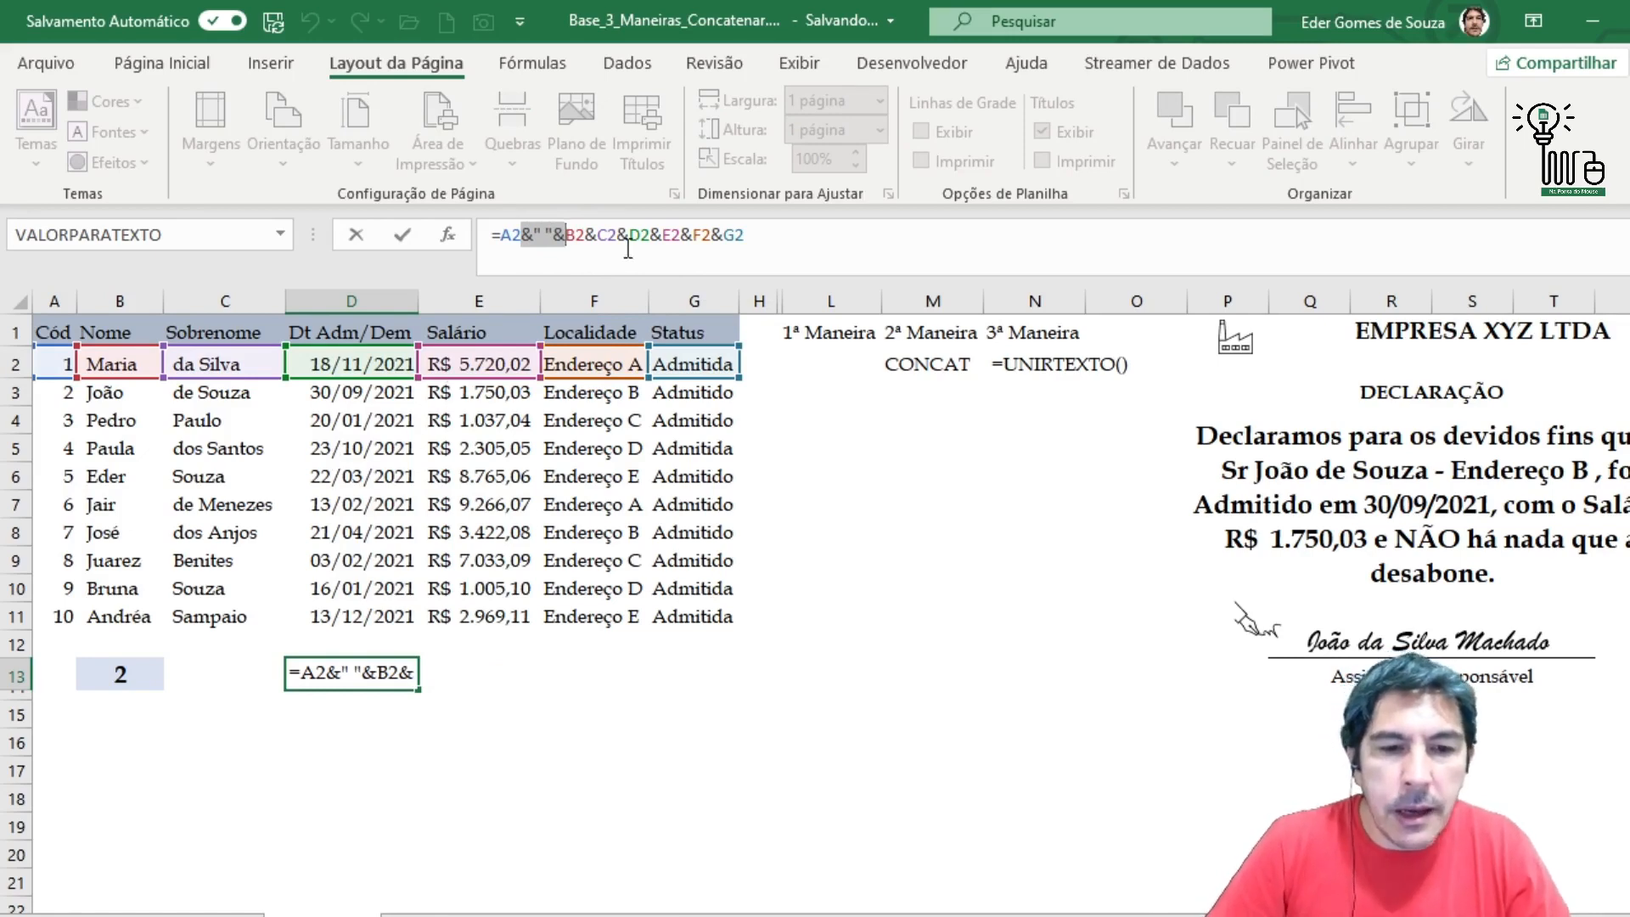
pyautogui.moveTo(584, 234); pyautogui.dragTo(597, 235)
pyautogui.hotkey('ctrl', 'v')
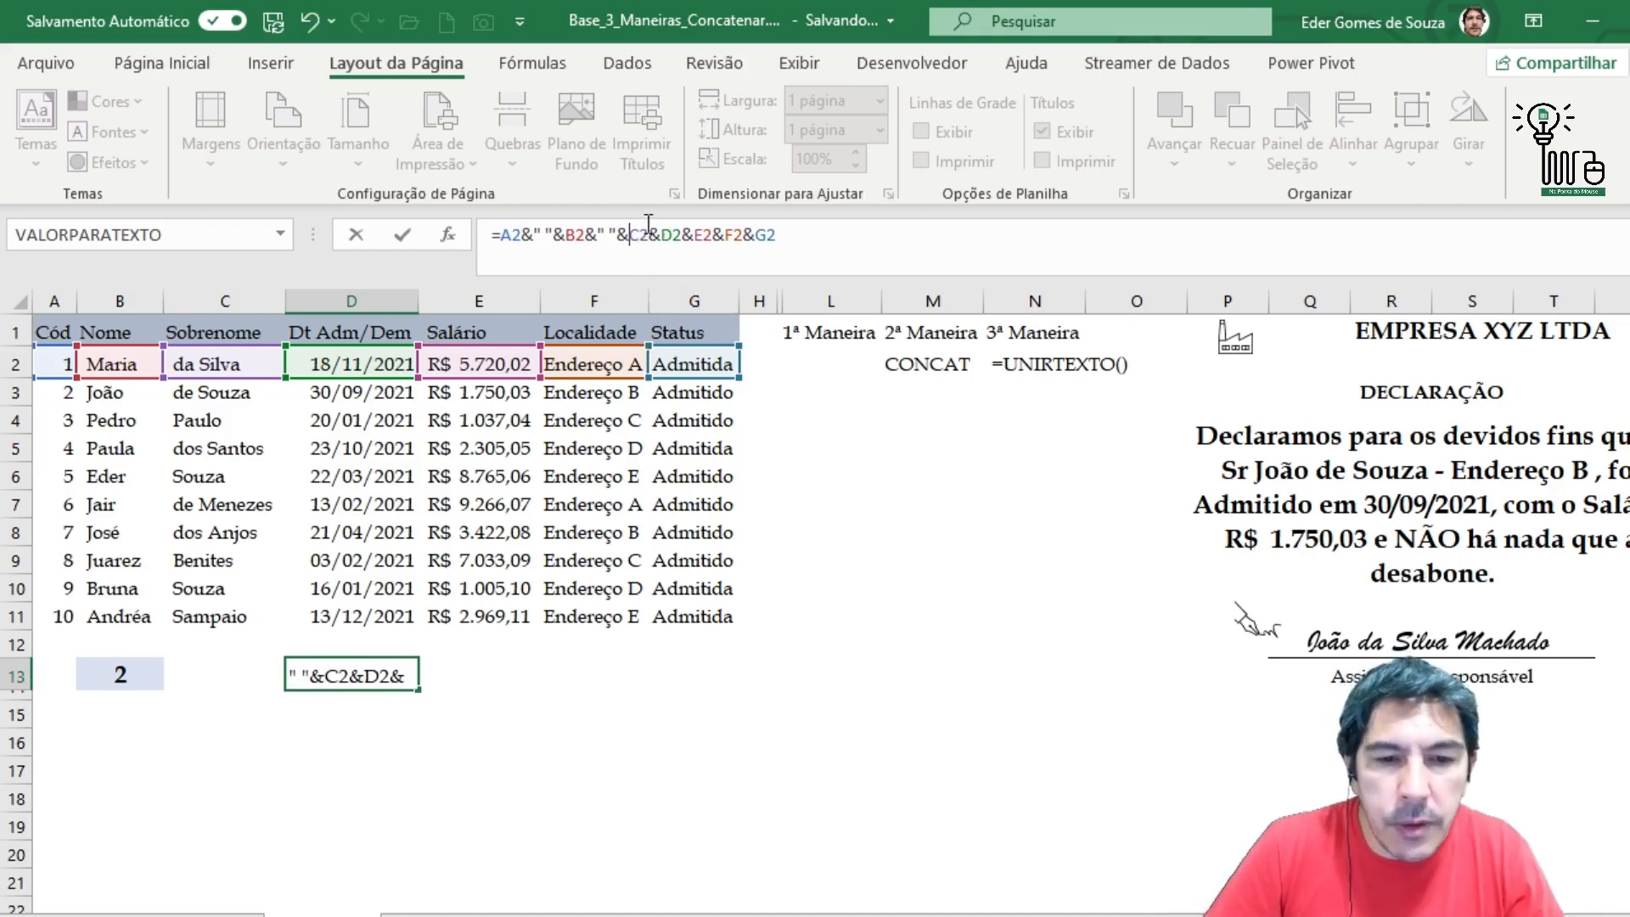
pyautogui.moveTo(651, 235); pyautogui.dragTo(659, 236)
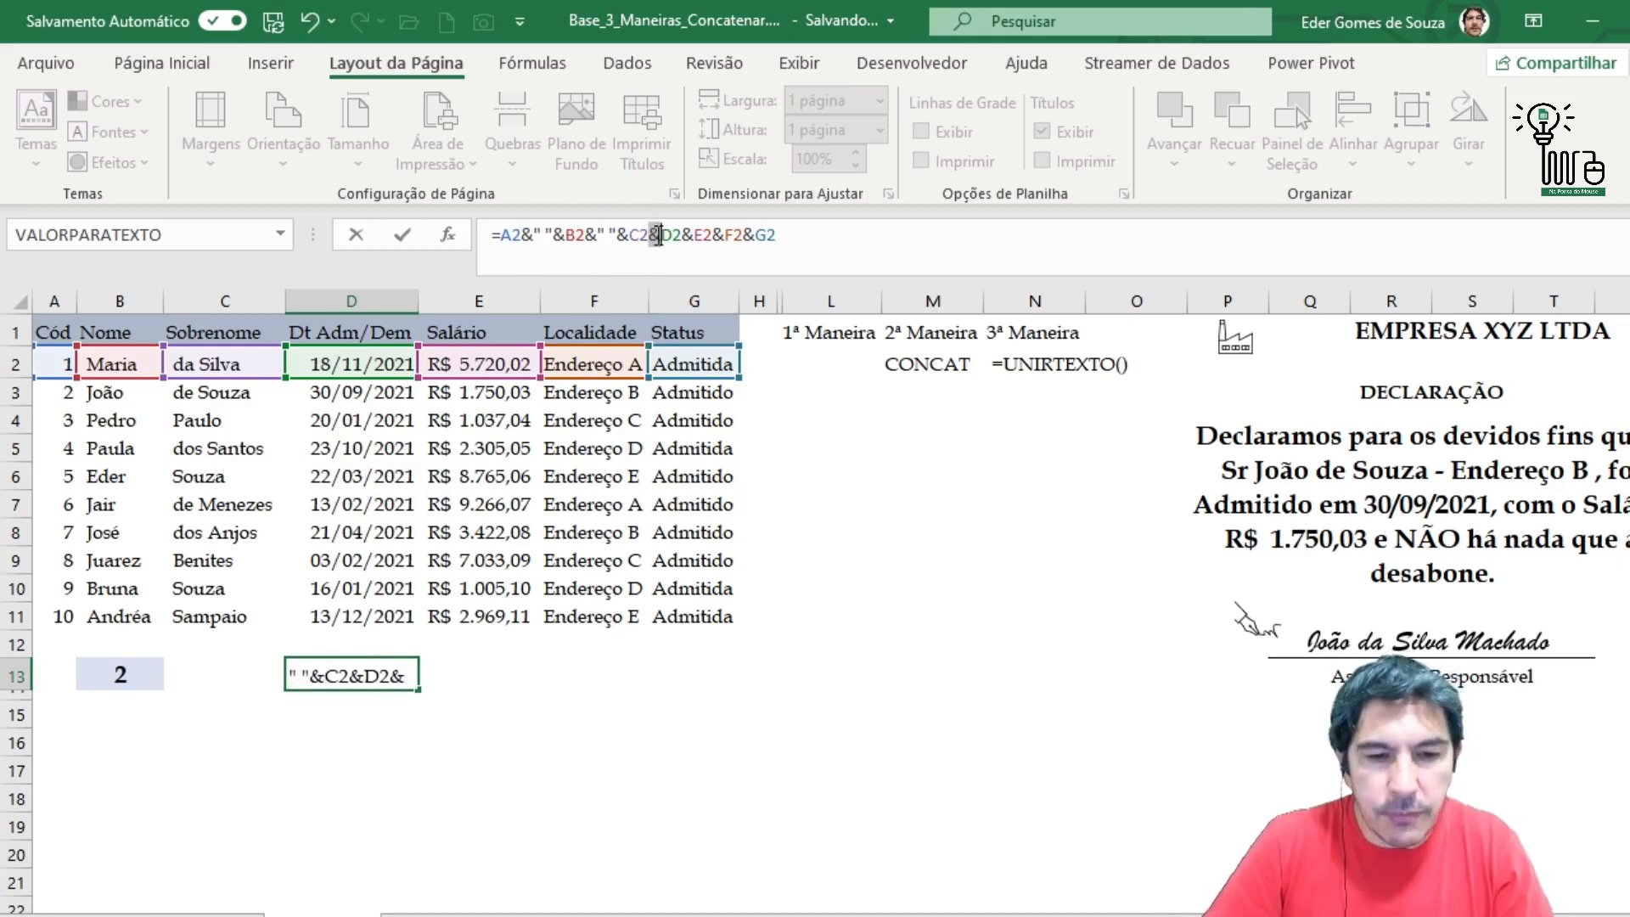
pyautogui.hotkey('ctrl', 'v')
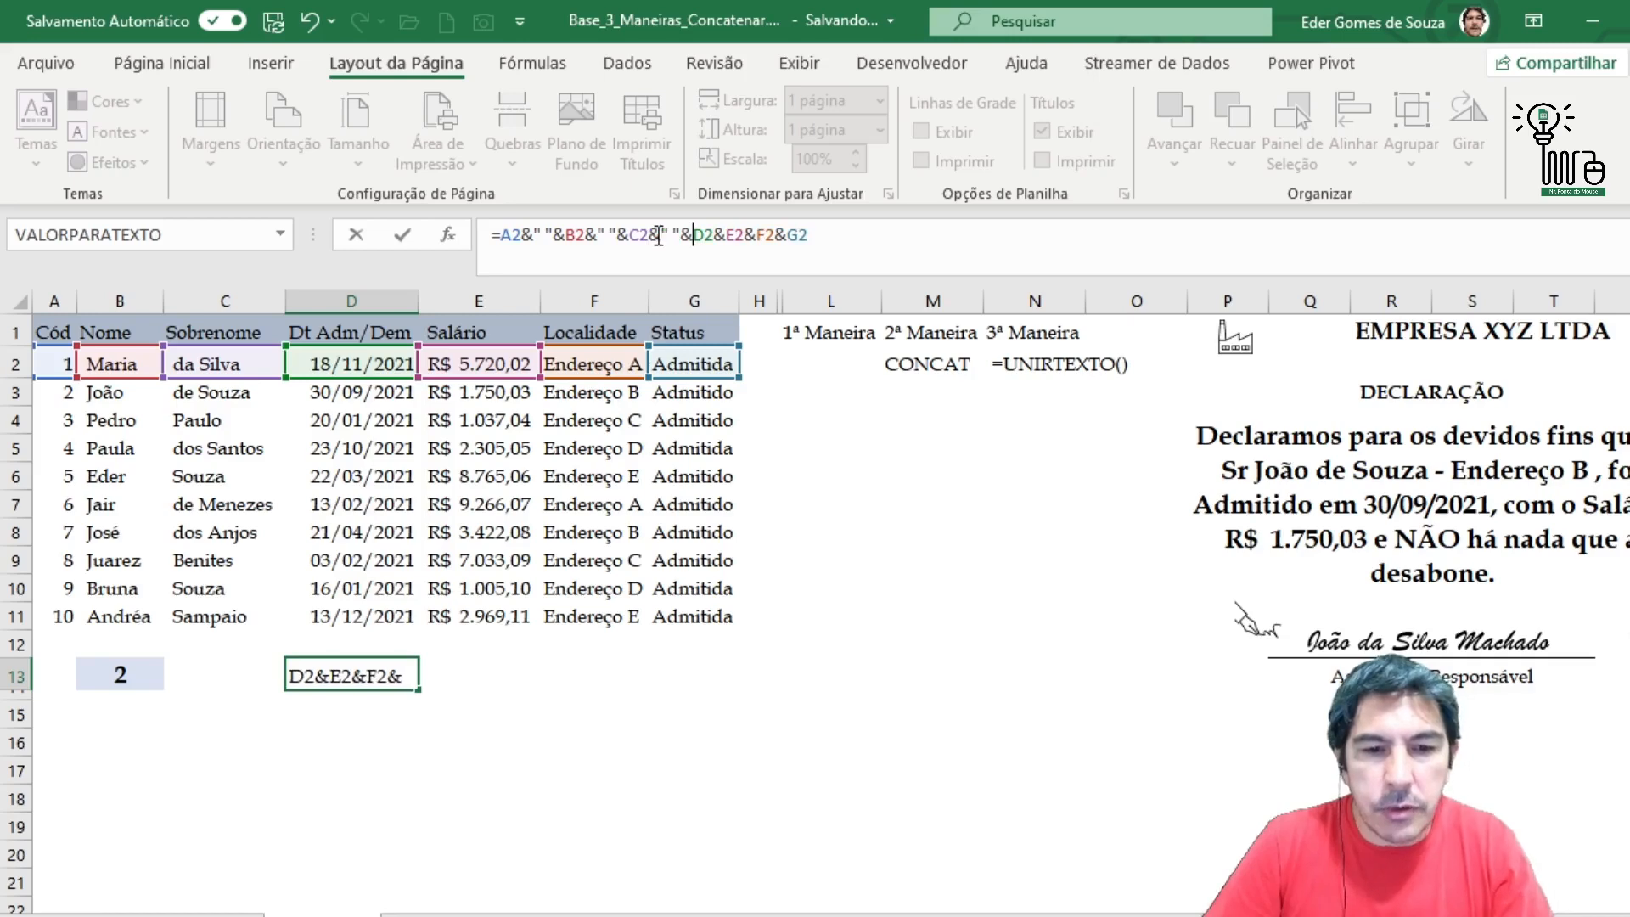
# - Add the same space separators between D2, E2, F2 and G2 in the D13 formula and commit it
pyautogui.doubleClick(721, 235)
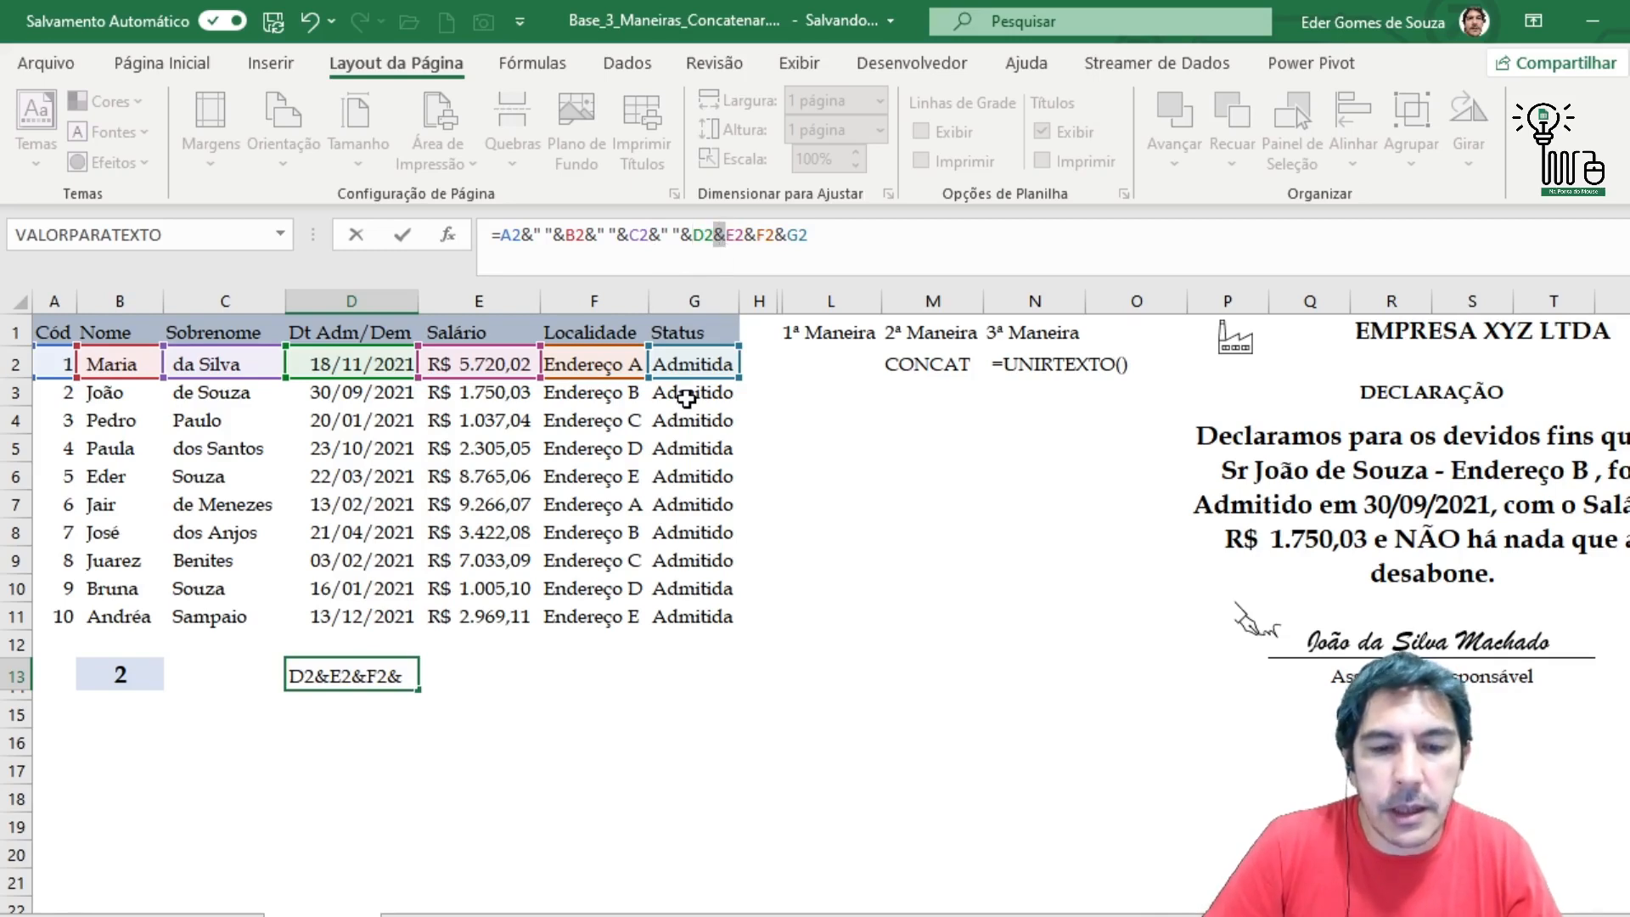
pyautogui.write('&" "&')
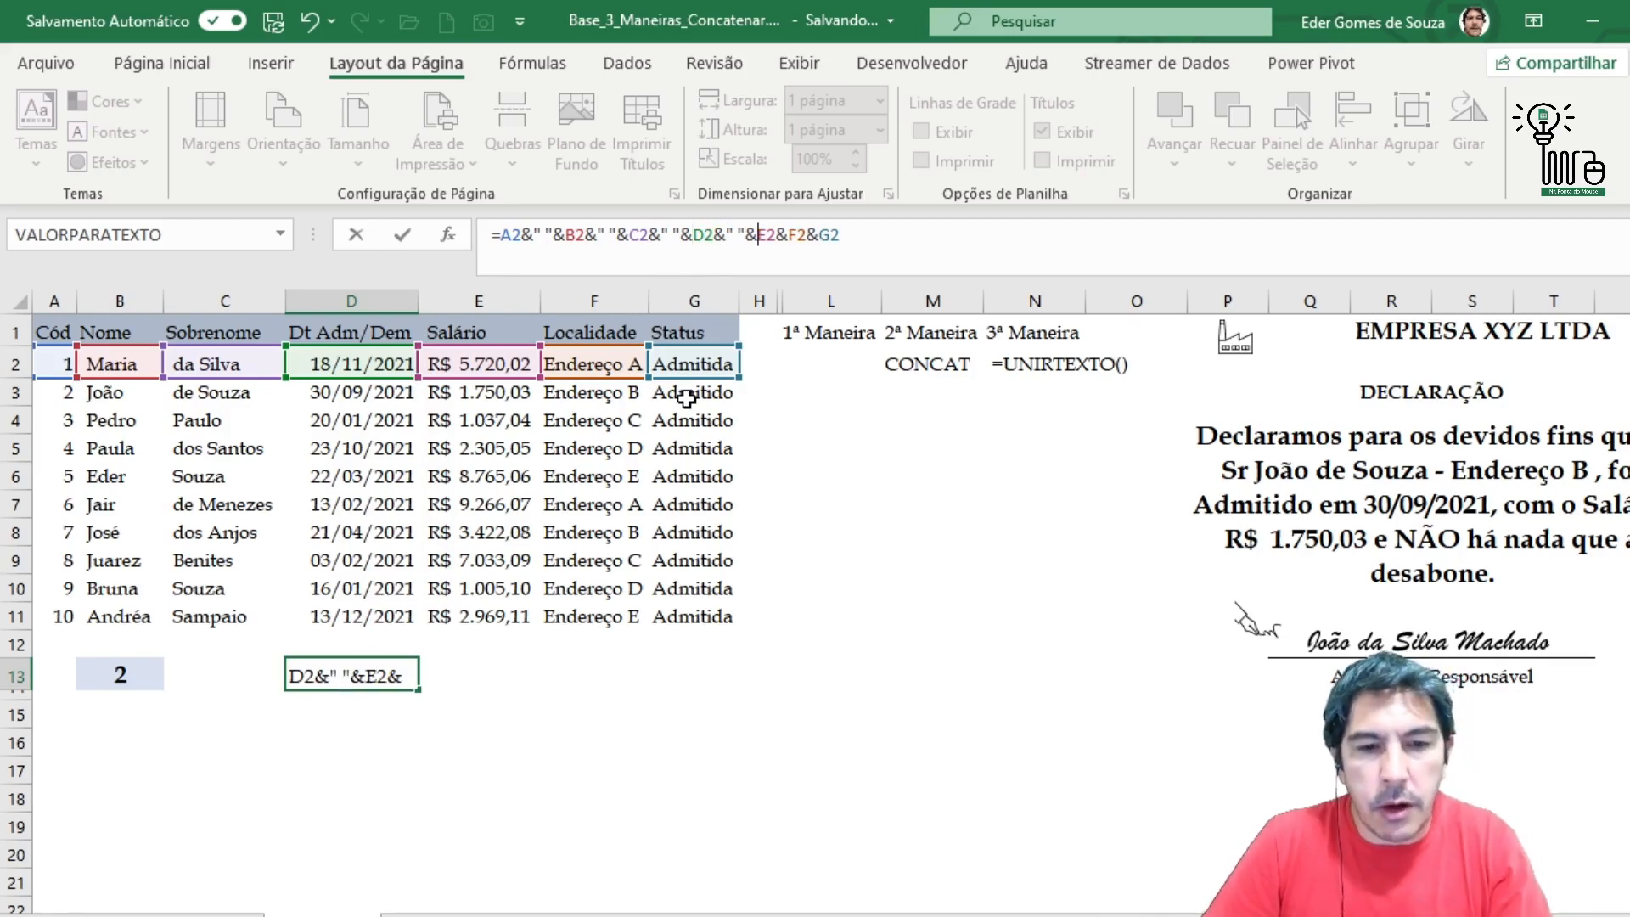
pyautogui.doubleClick(781, 235)
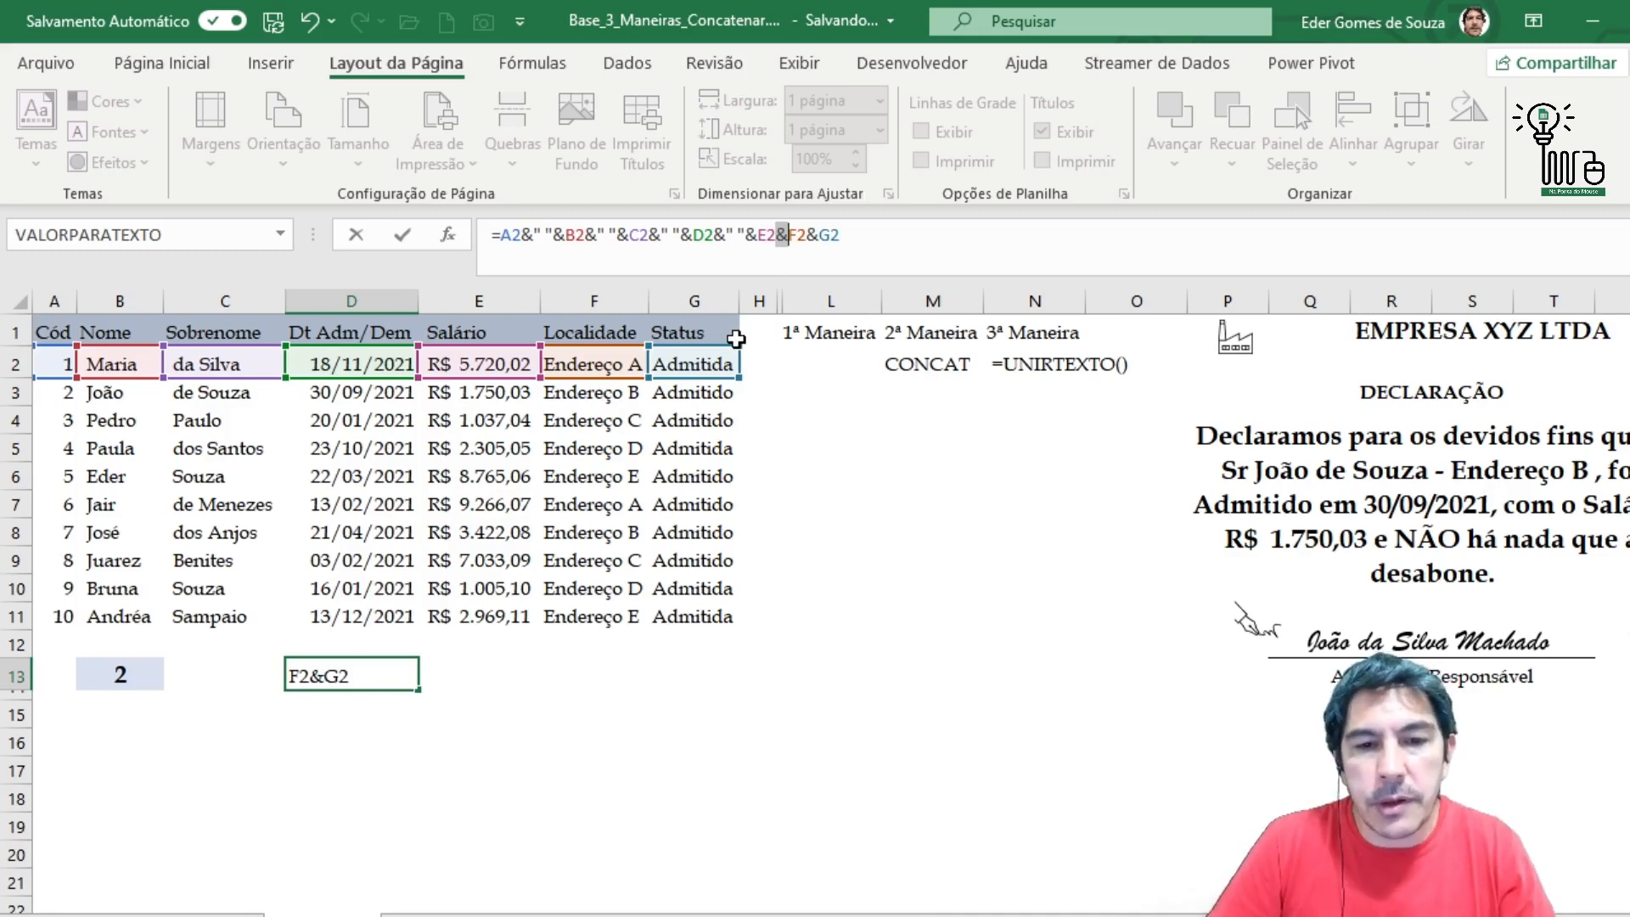
pyautogui.write('&" "&')
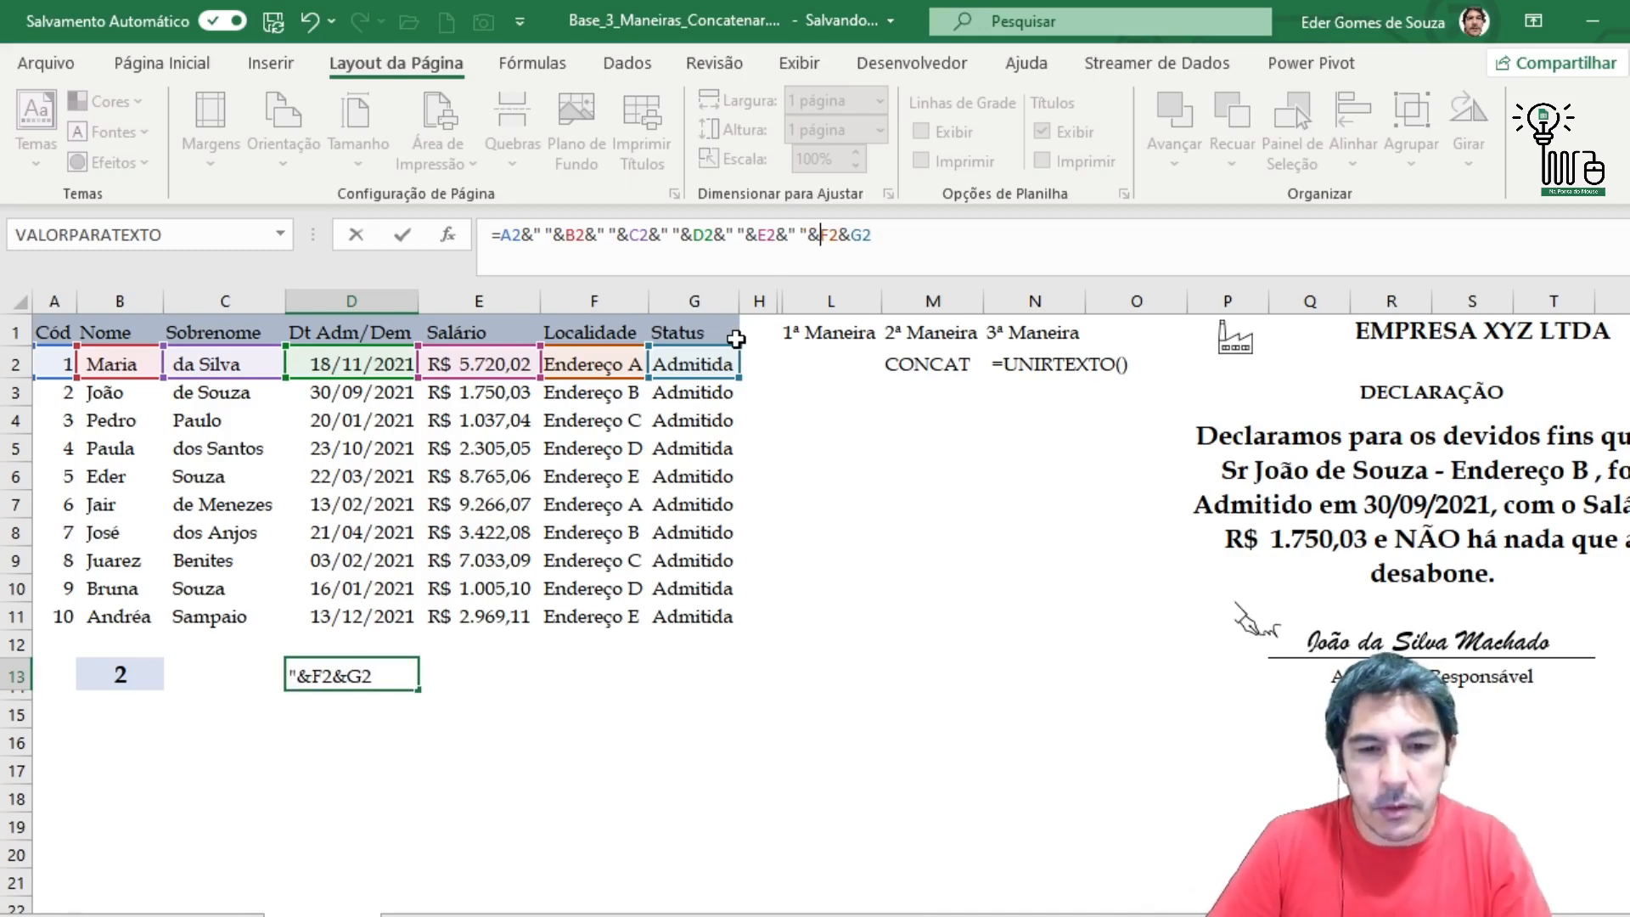
pyautogui.doubleClick(846, 234)
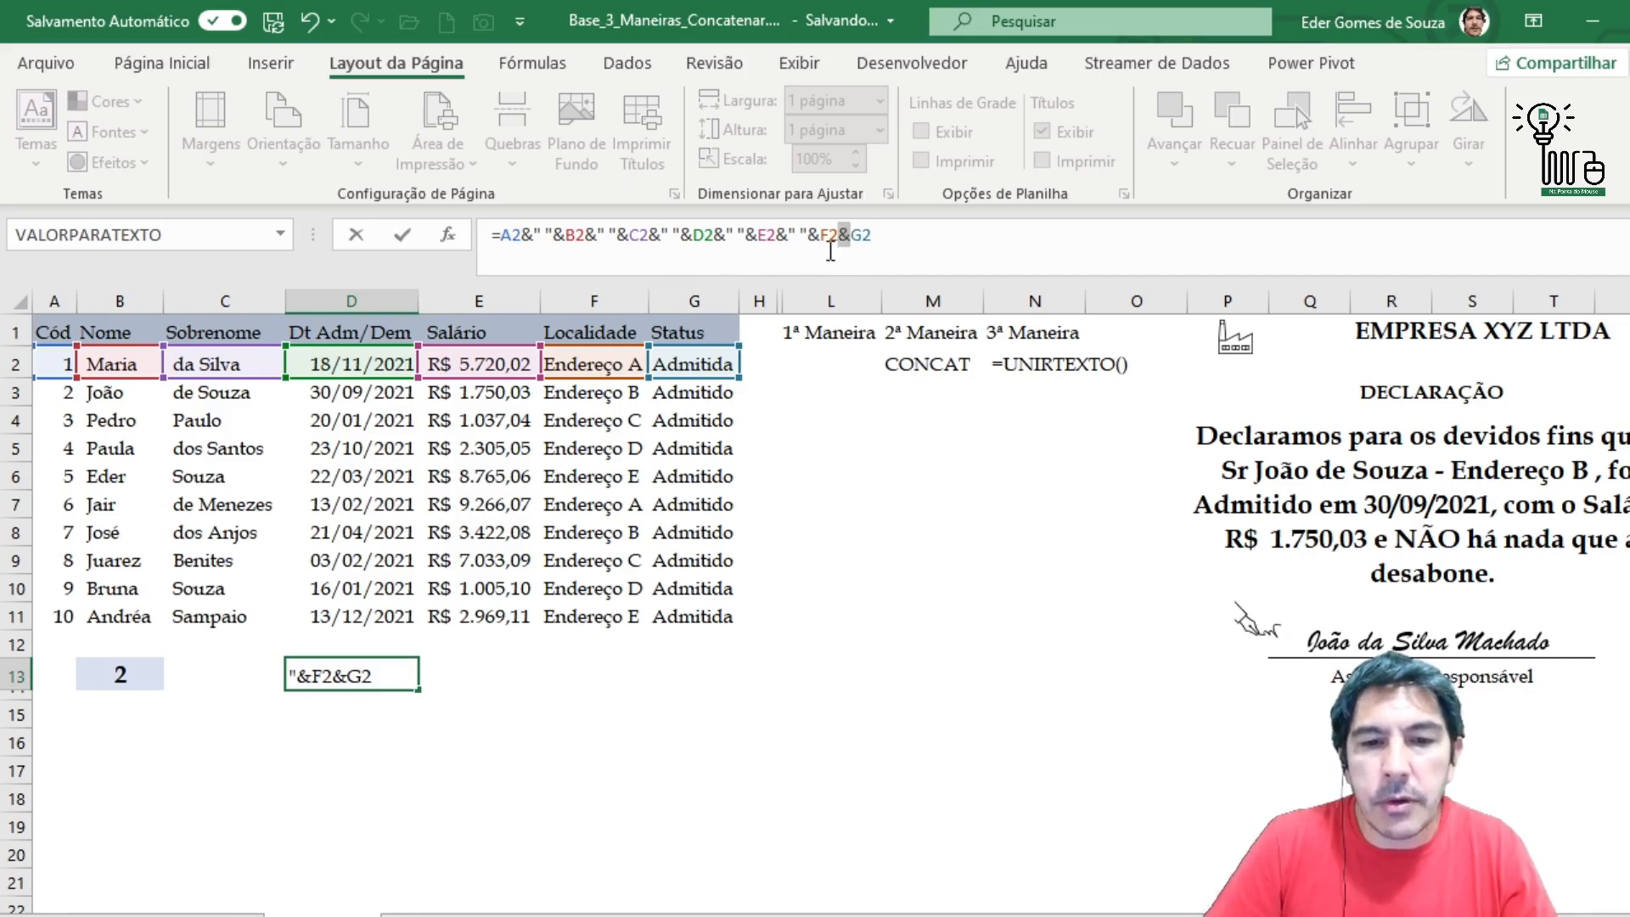
pyautogui.write('&" "&')
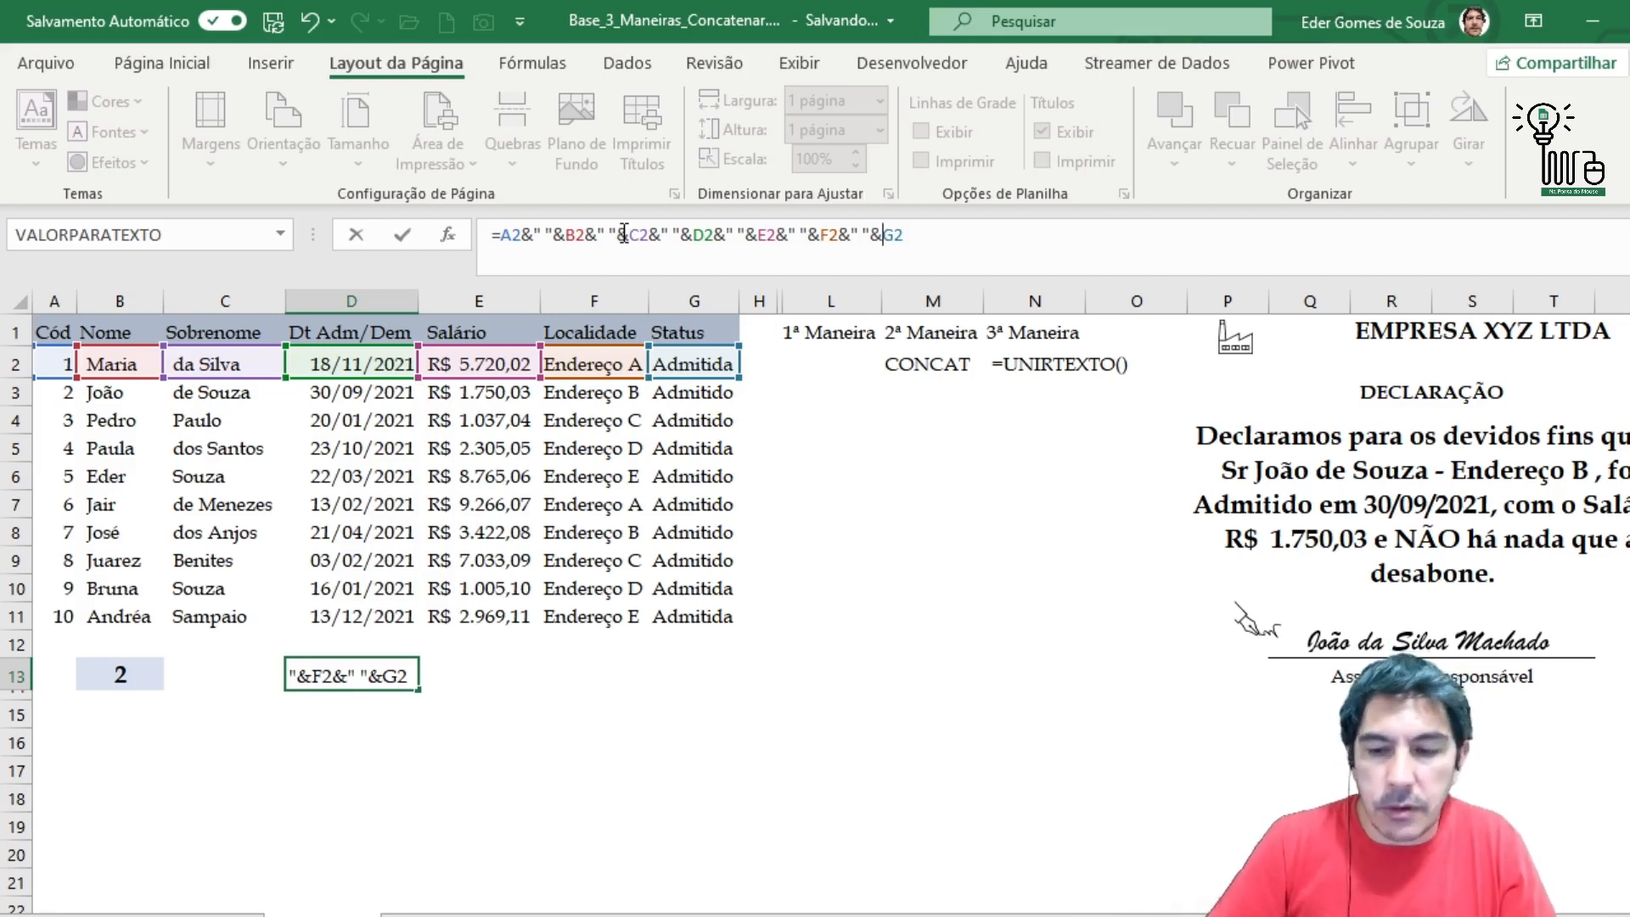
pyautogui.press('Return')
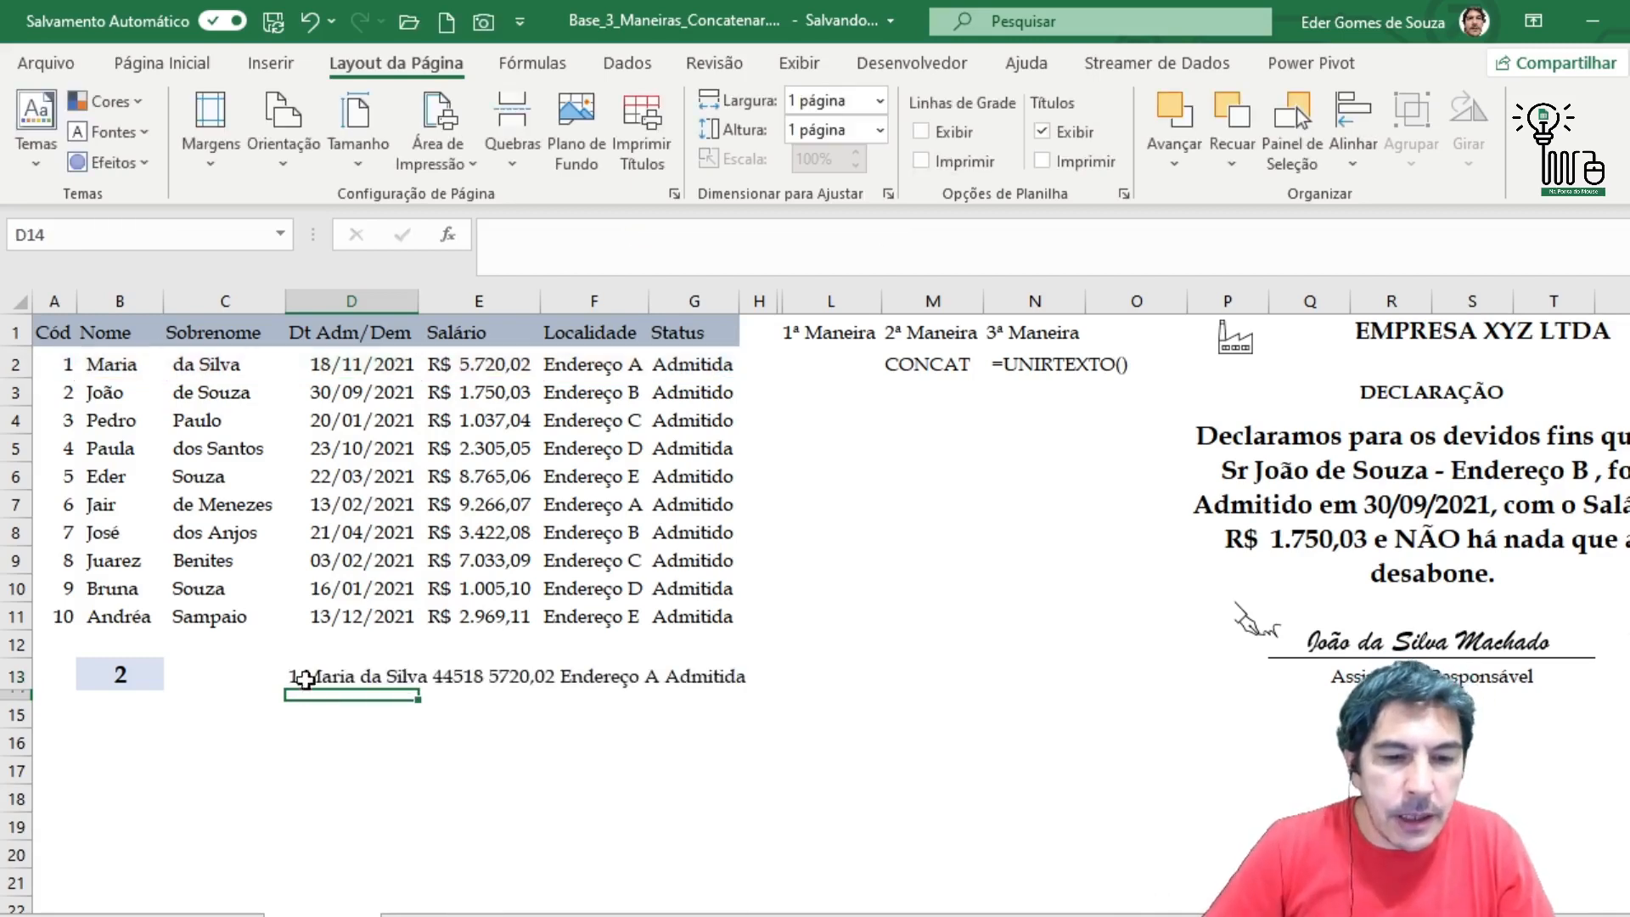
pyautogui.click(340, 676)
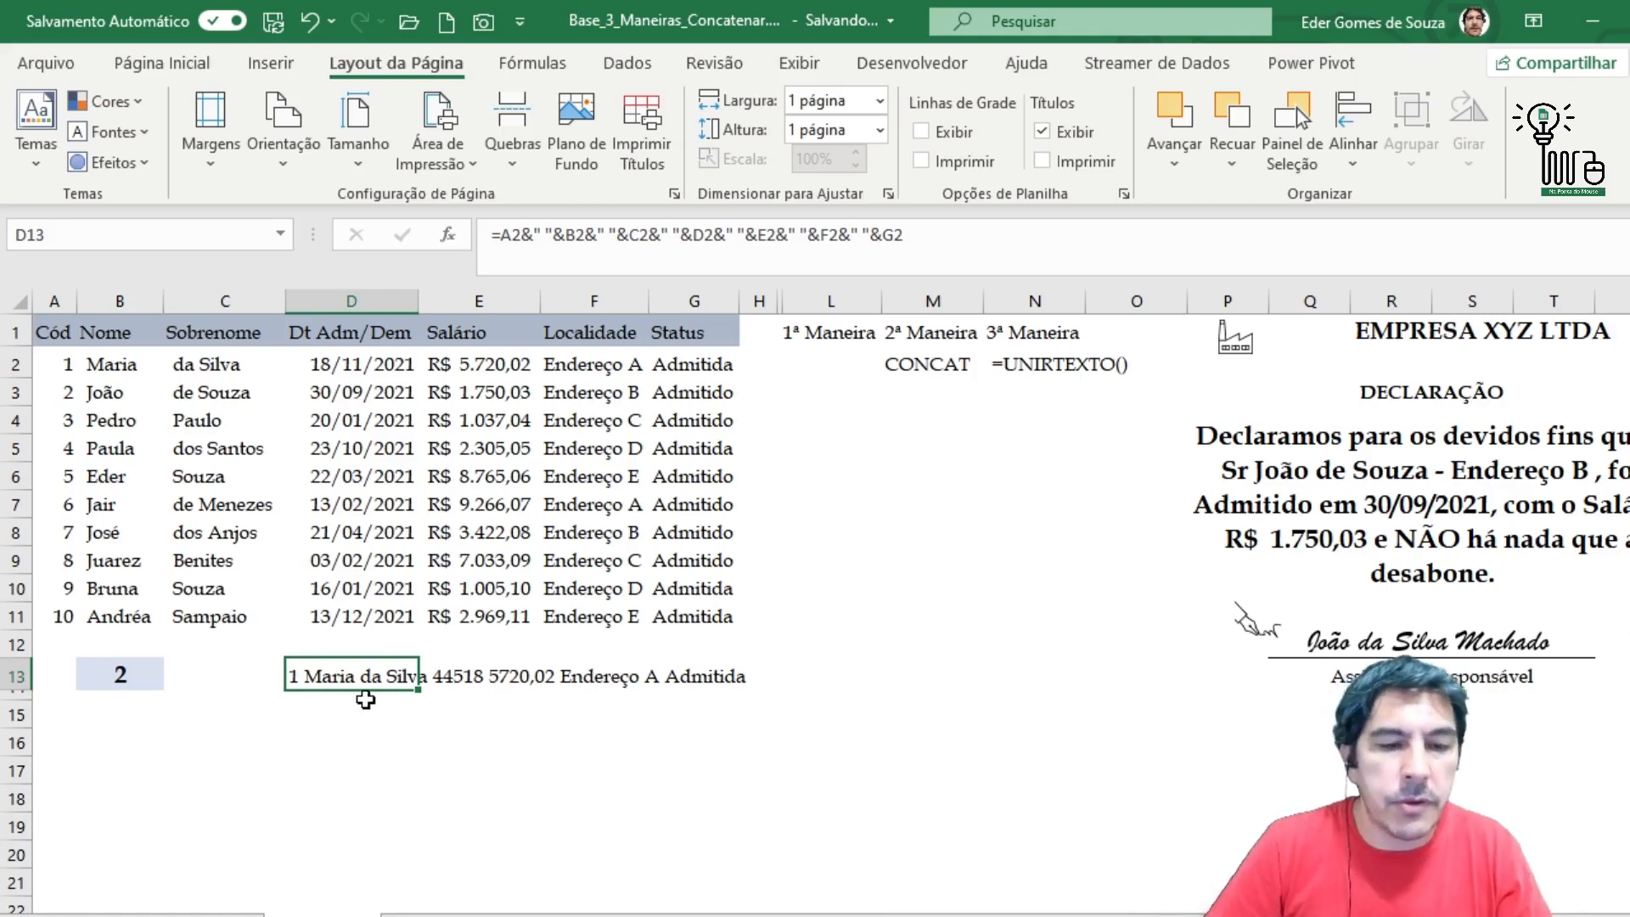
pyautogui.click(448, 677)
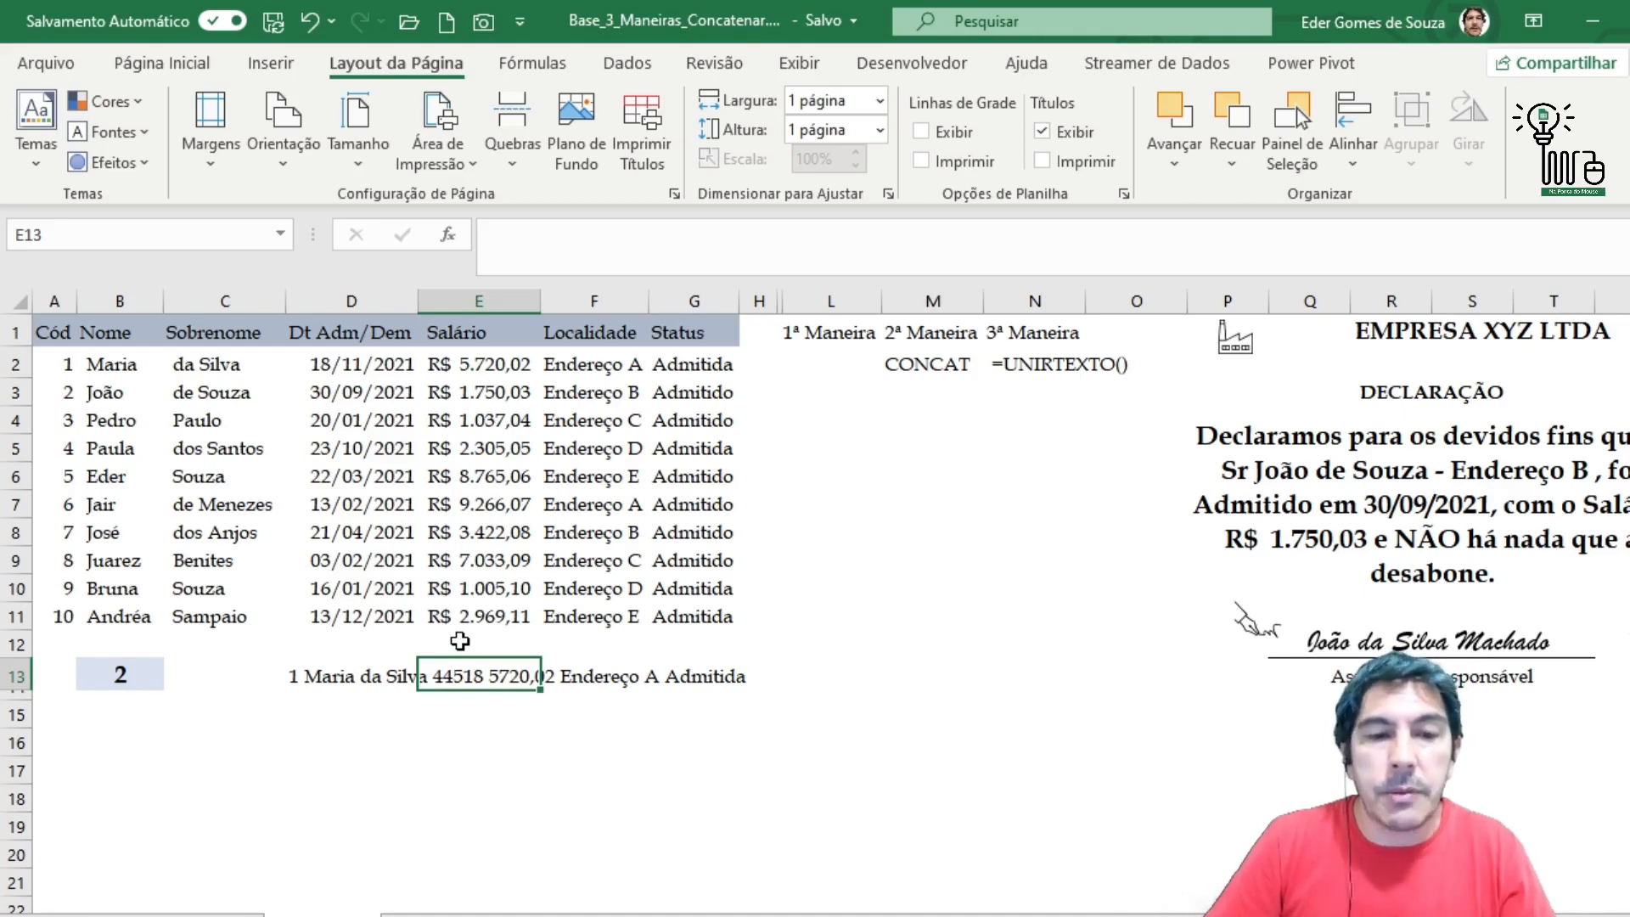
pyautogui.click(326, 684)
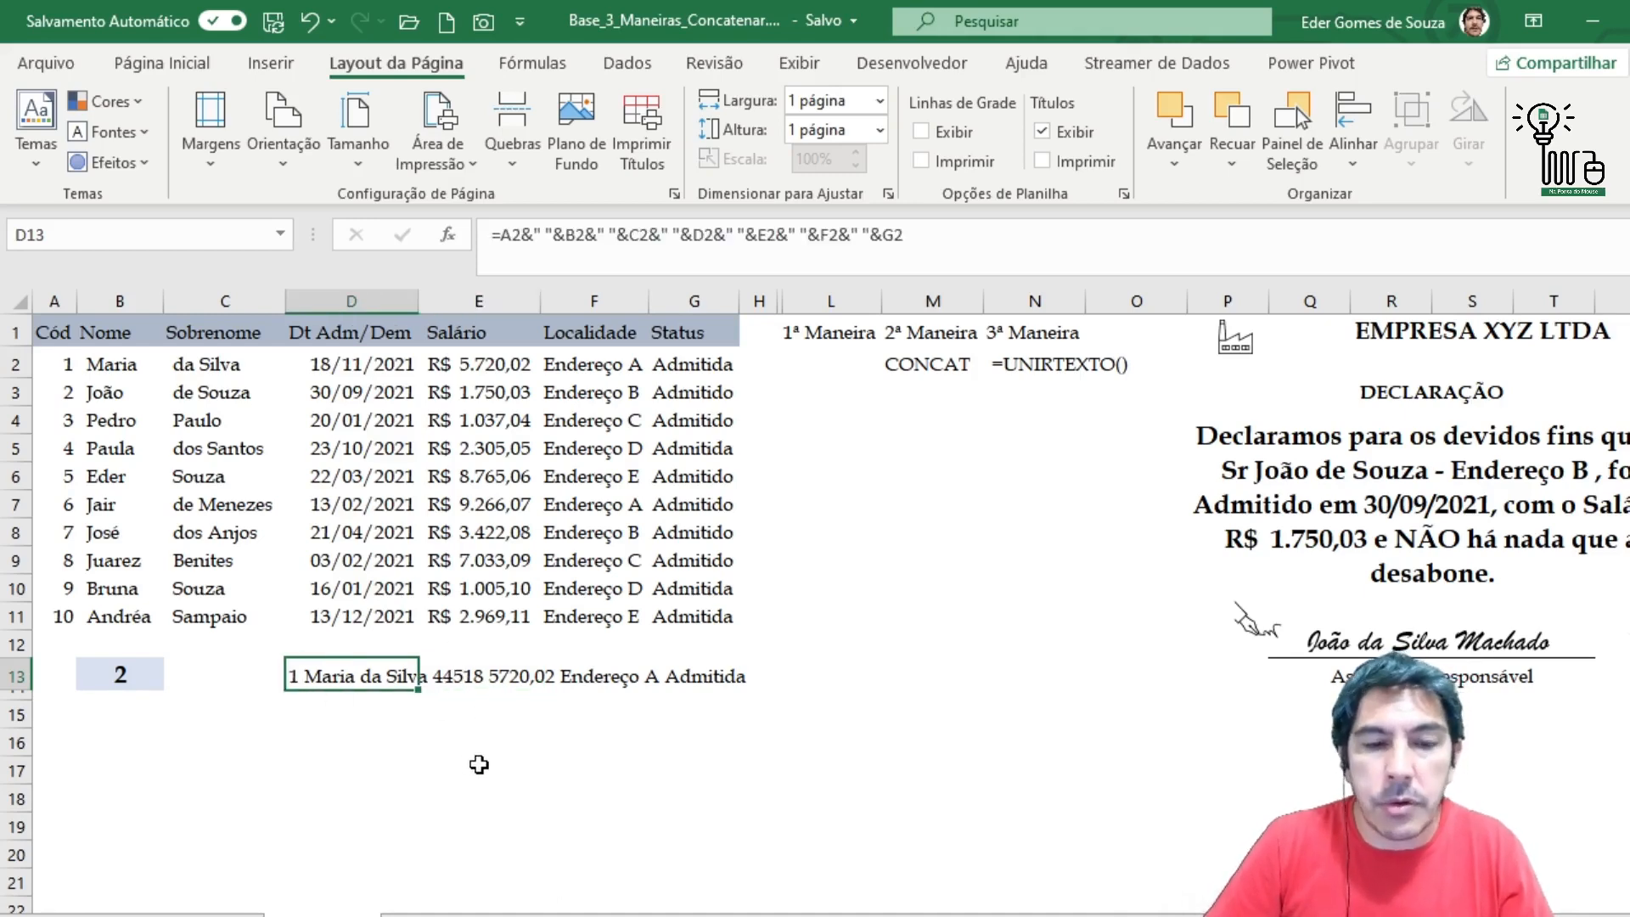
pyautogui.click(448, 679)
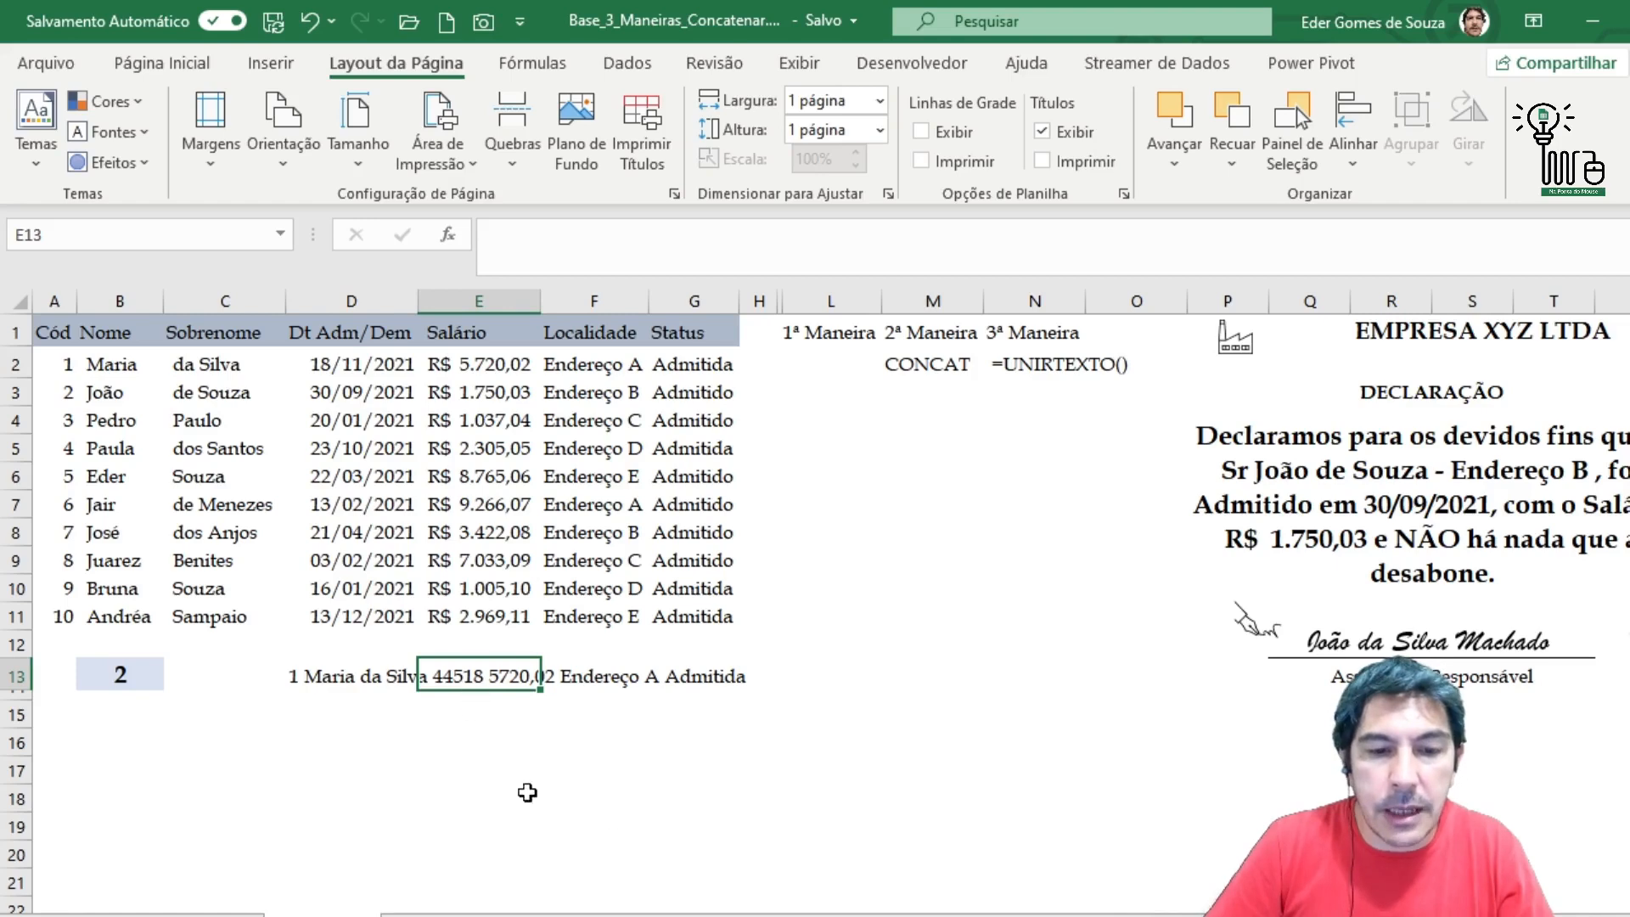
pyautogui.click(628, 791)
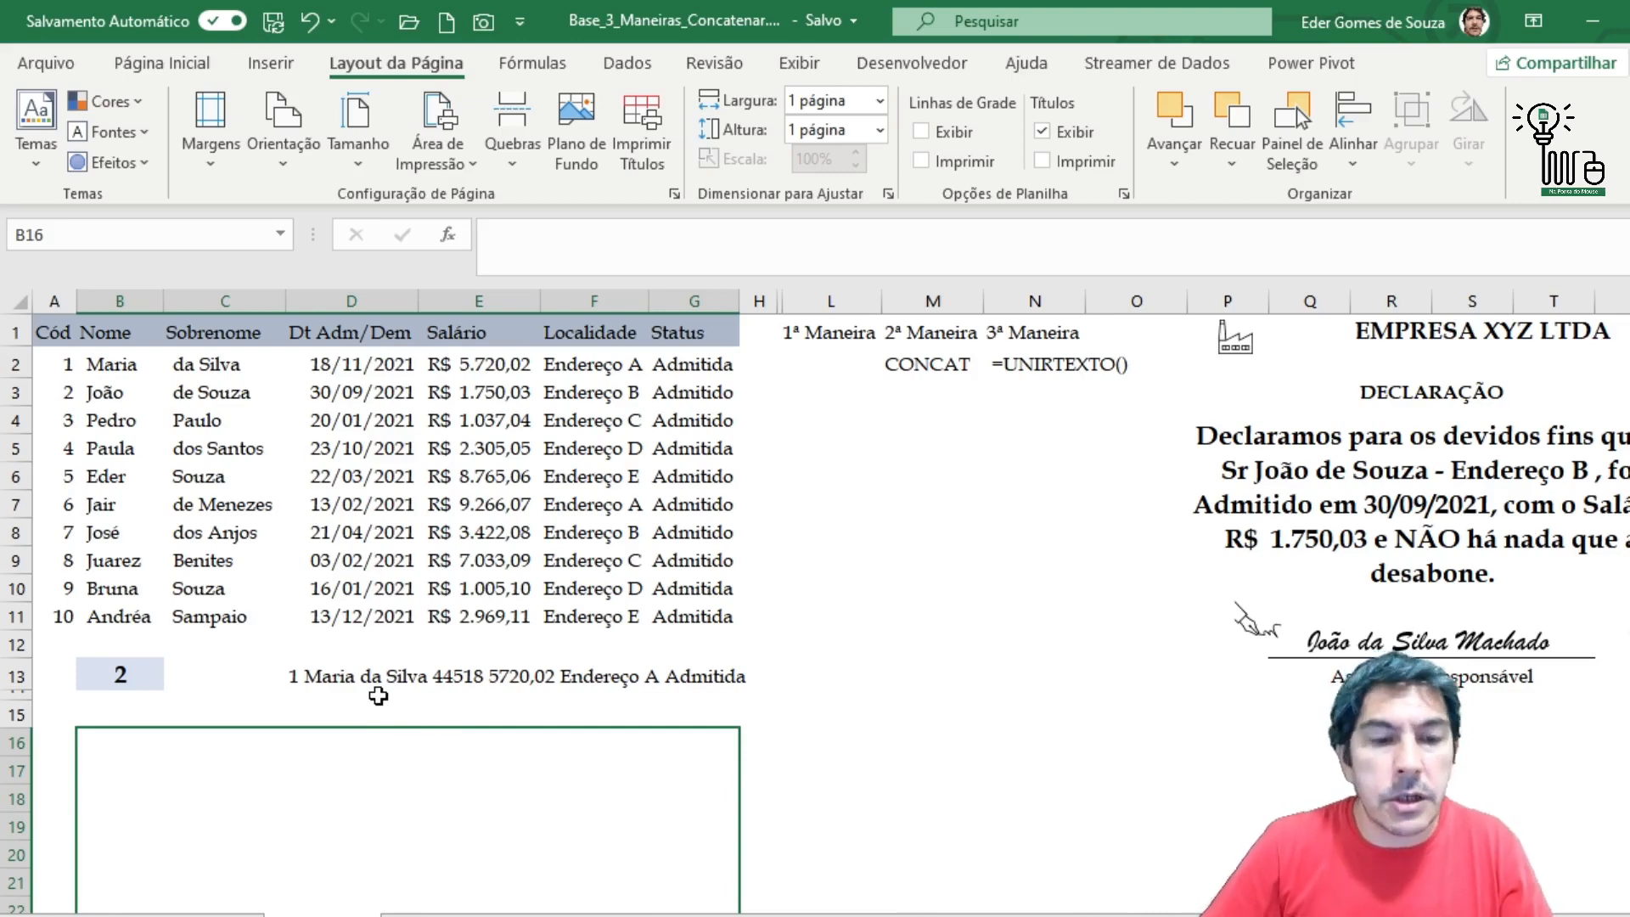
# - Insert the TEXTO function around the D2 reference in the D13 formula, with D2 as its value argument followed by a semicolon
pyautogui.click(312, 684)
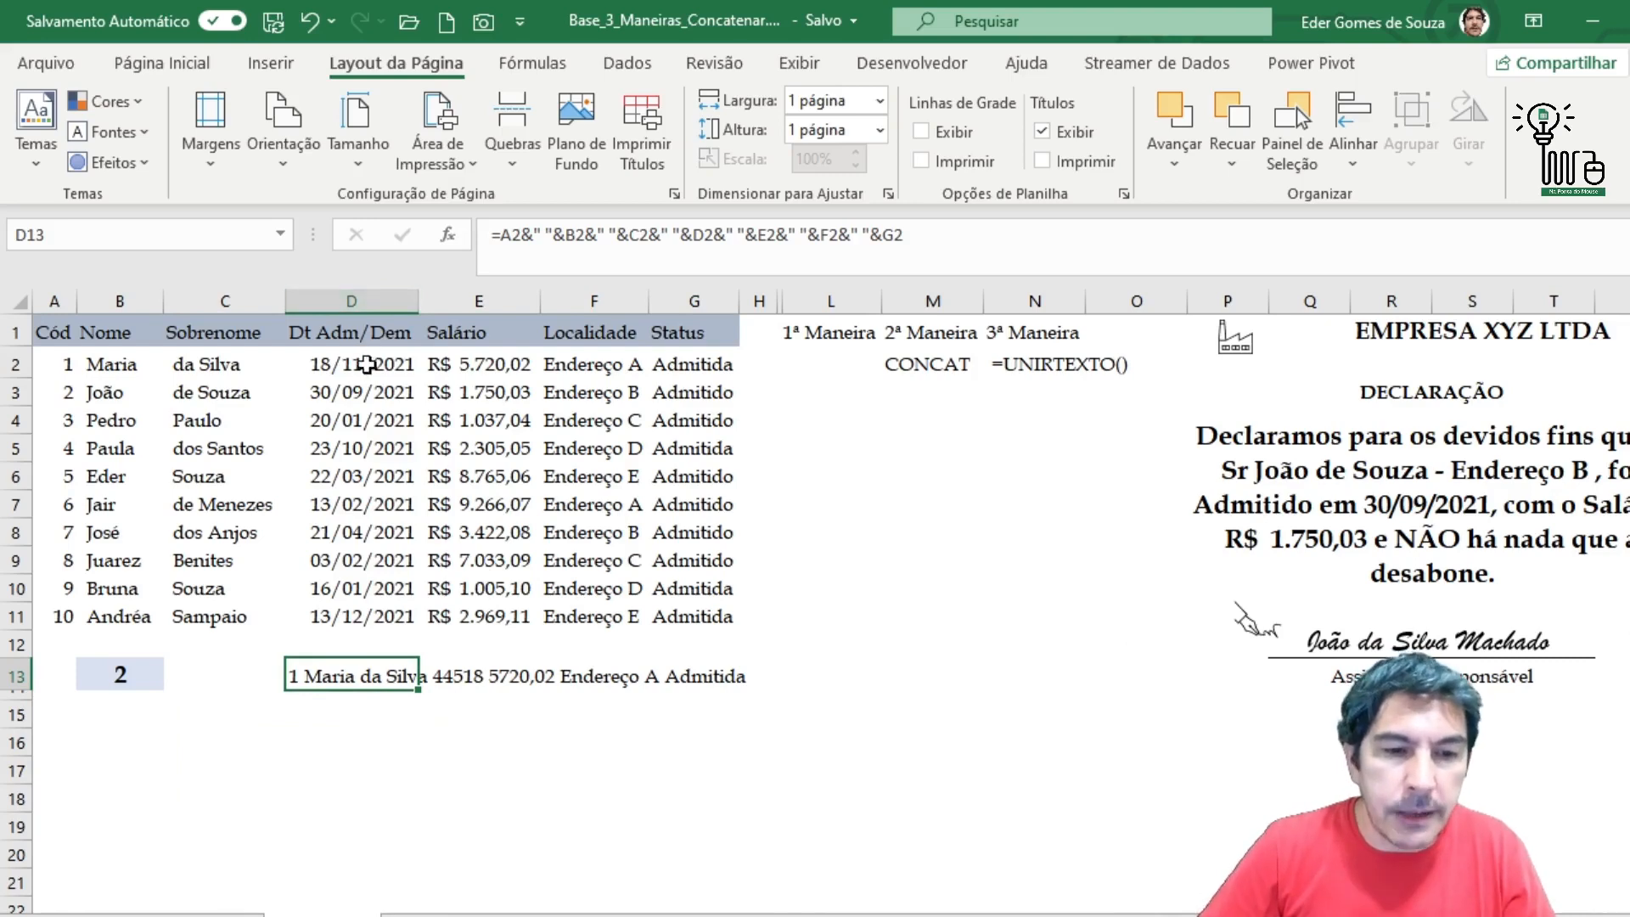
pyautogui.click(698, 248)
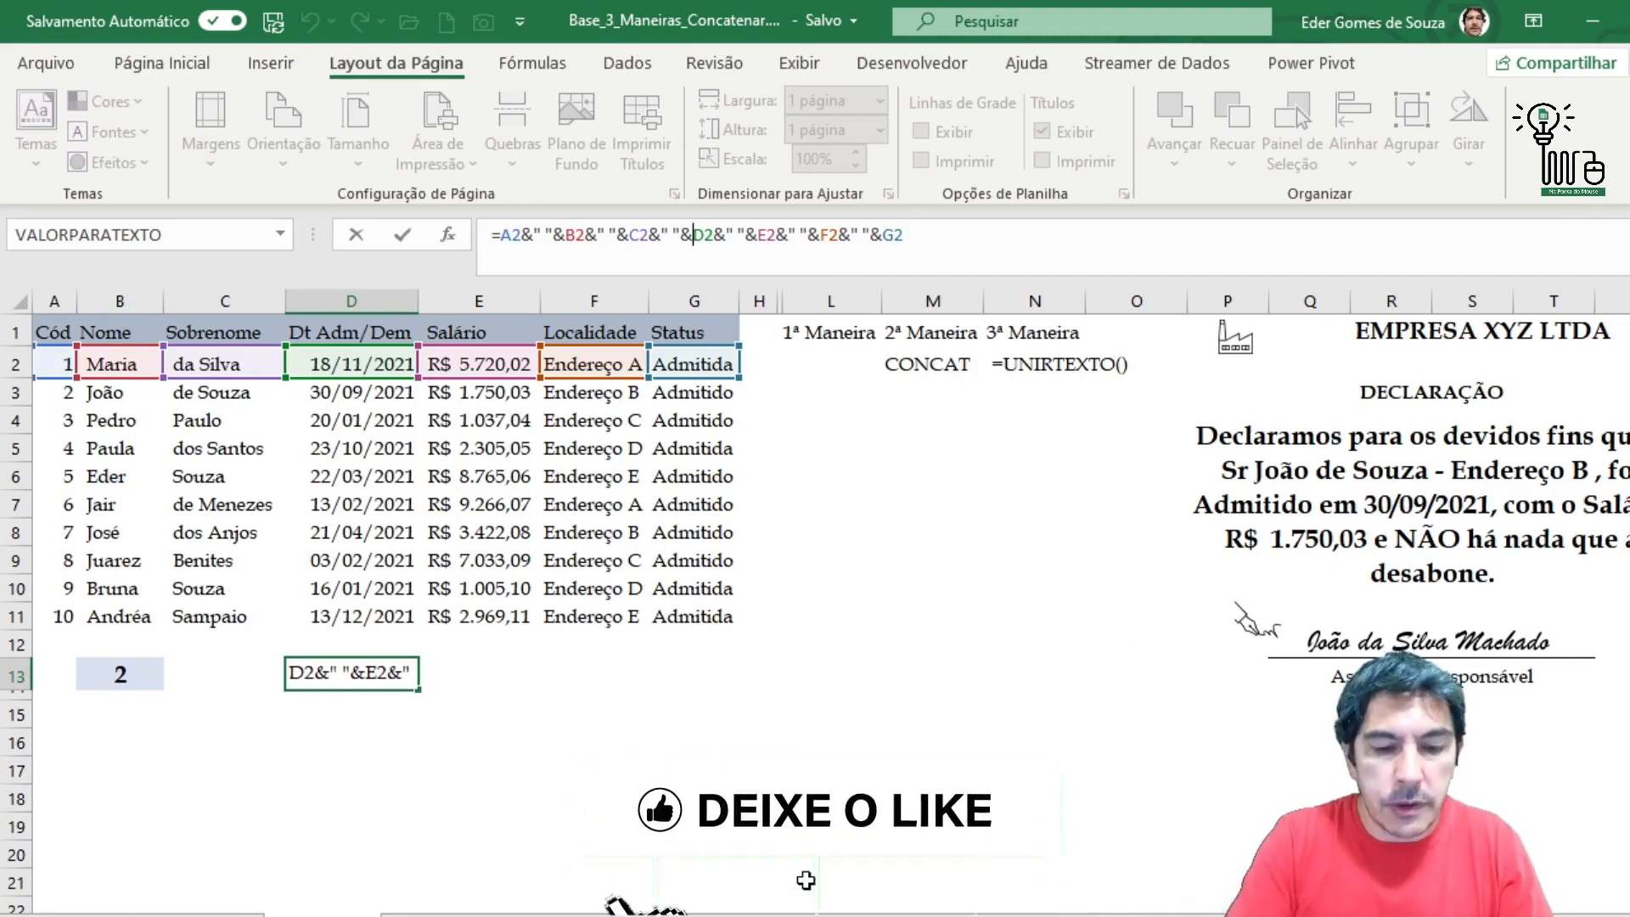
pyautogui.write('texto')
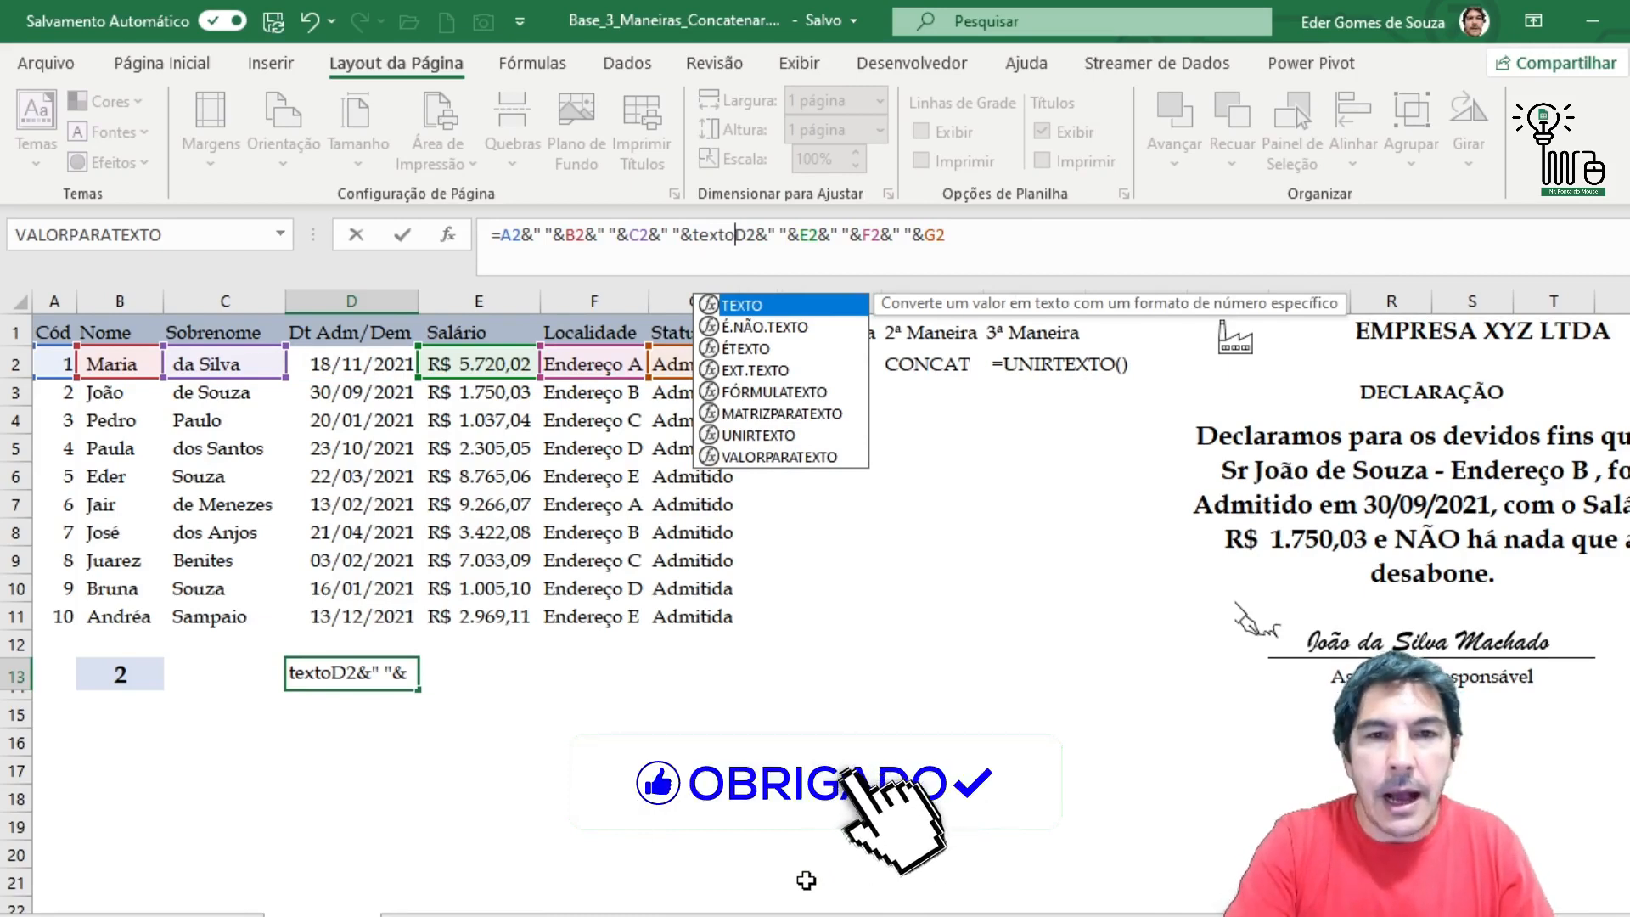
pyautogui.write('(')
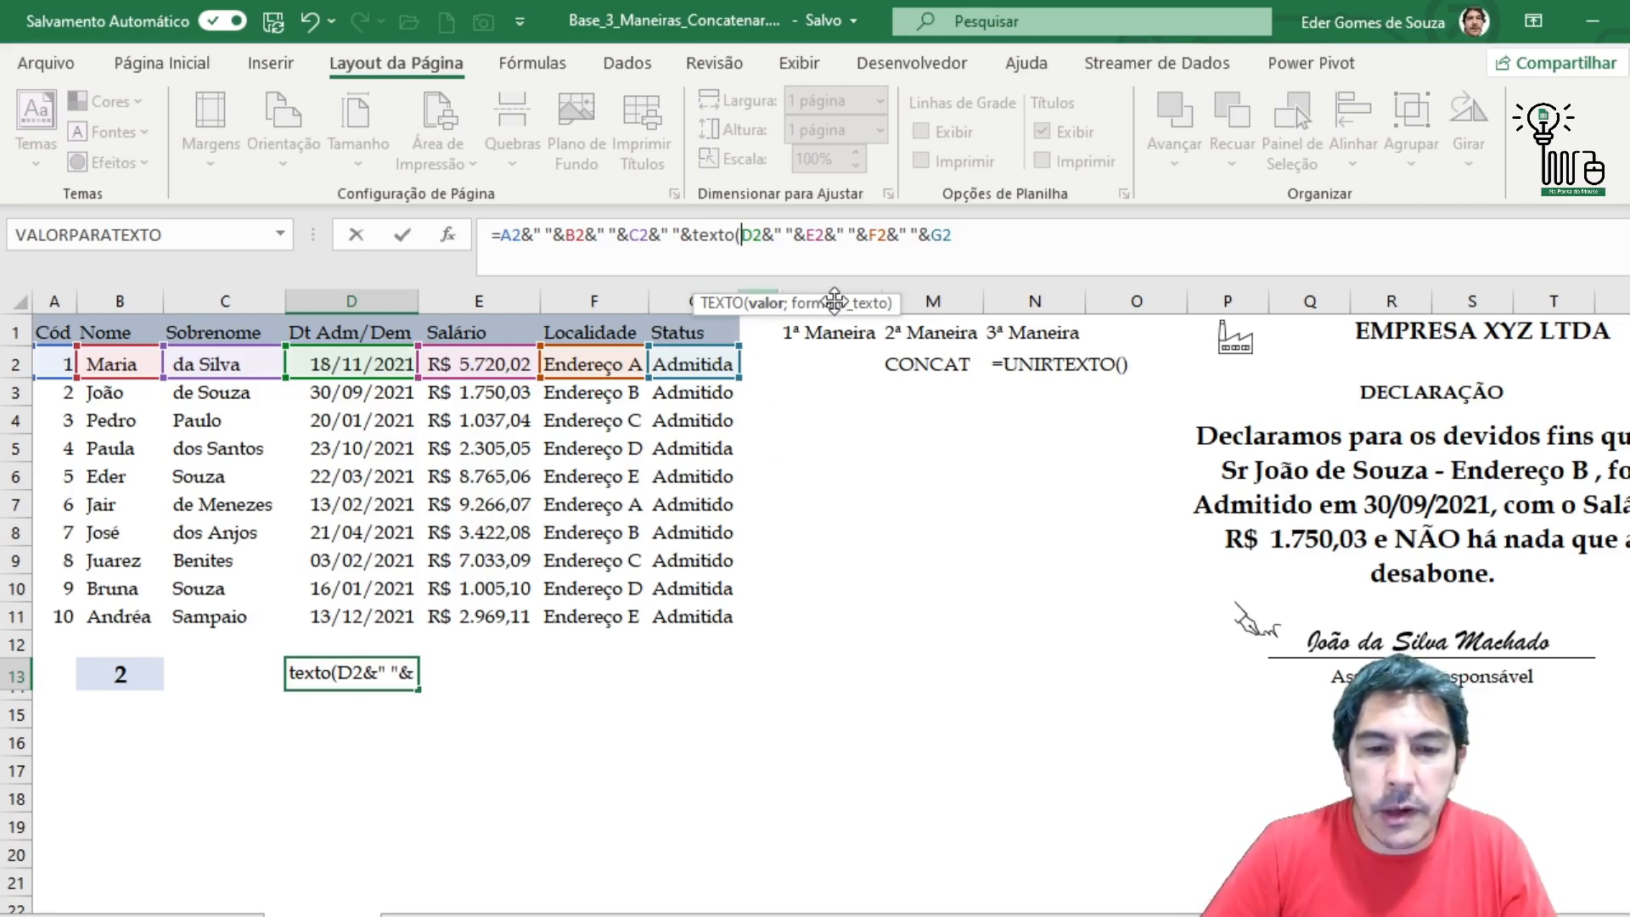
pyautogui.moveTo(835, 303); pyautogui.dragTo(815, 263)
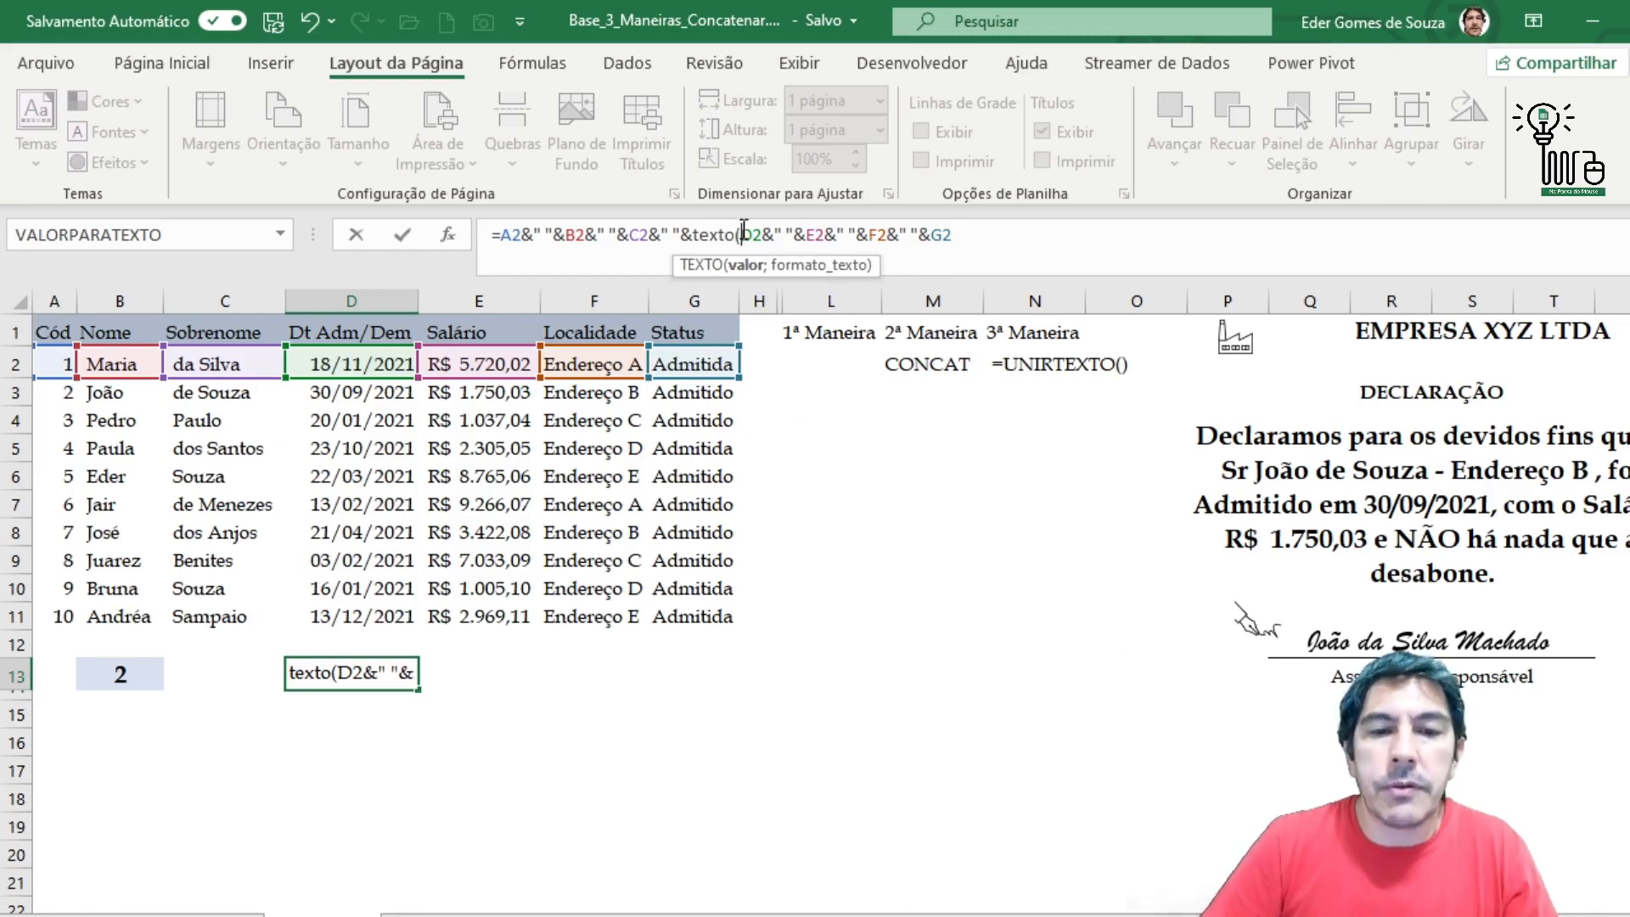
pyautogui.click(758, 274)
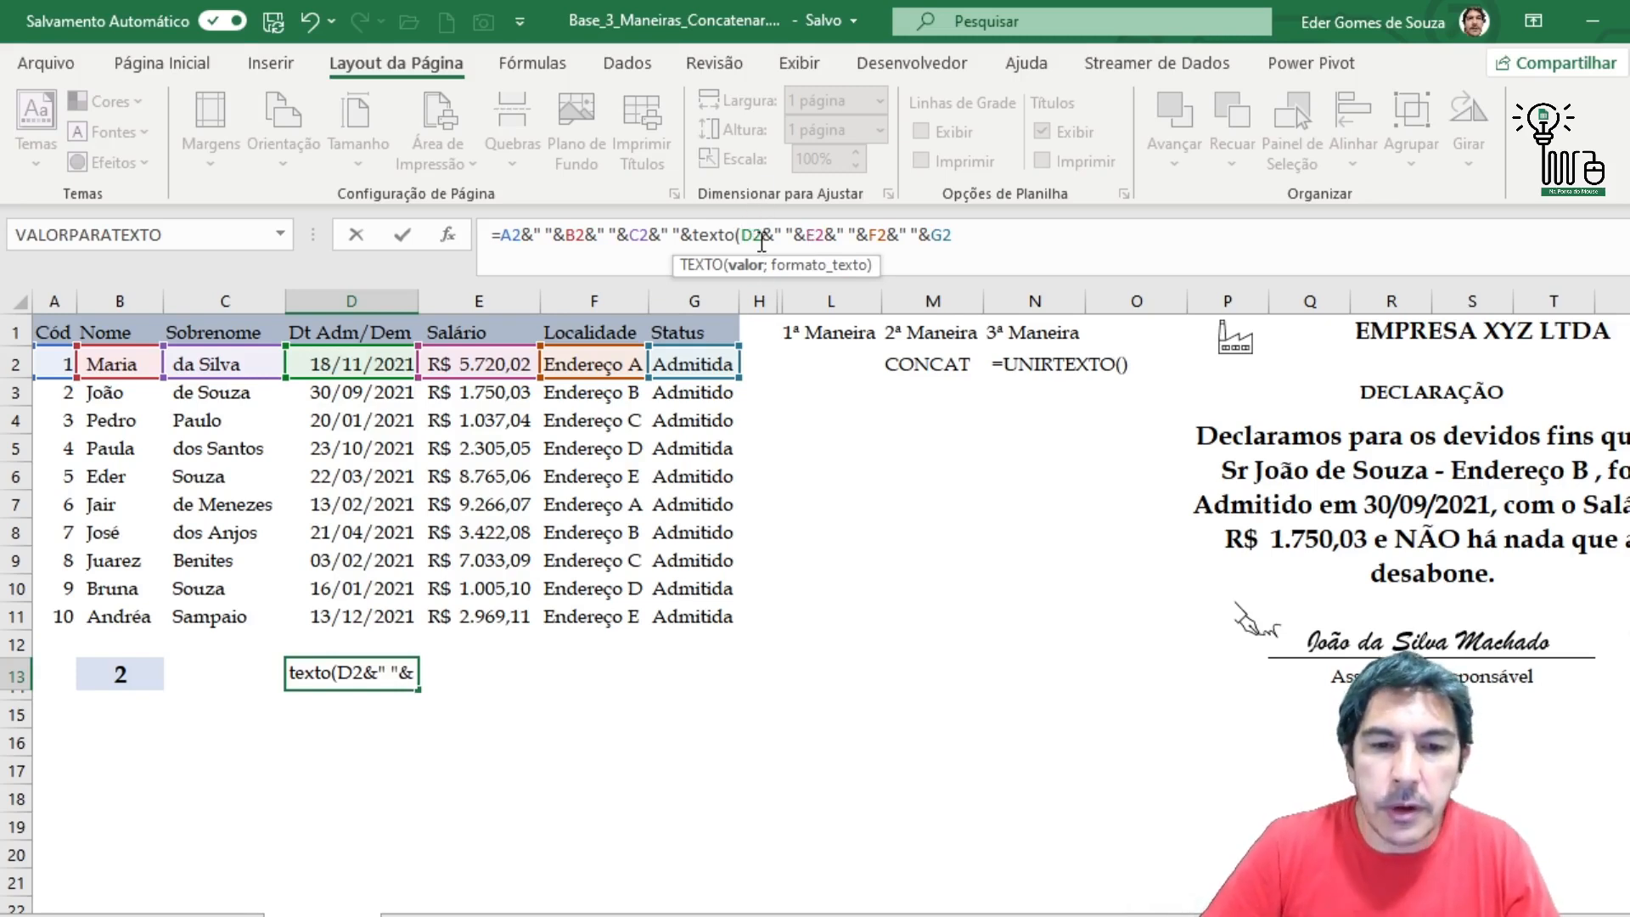
pyautogui.click(762, 234)
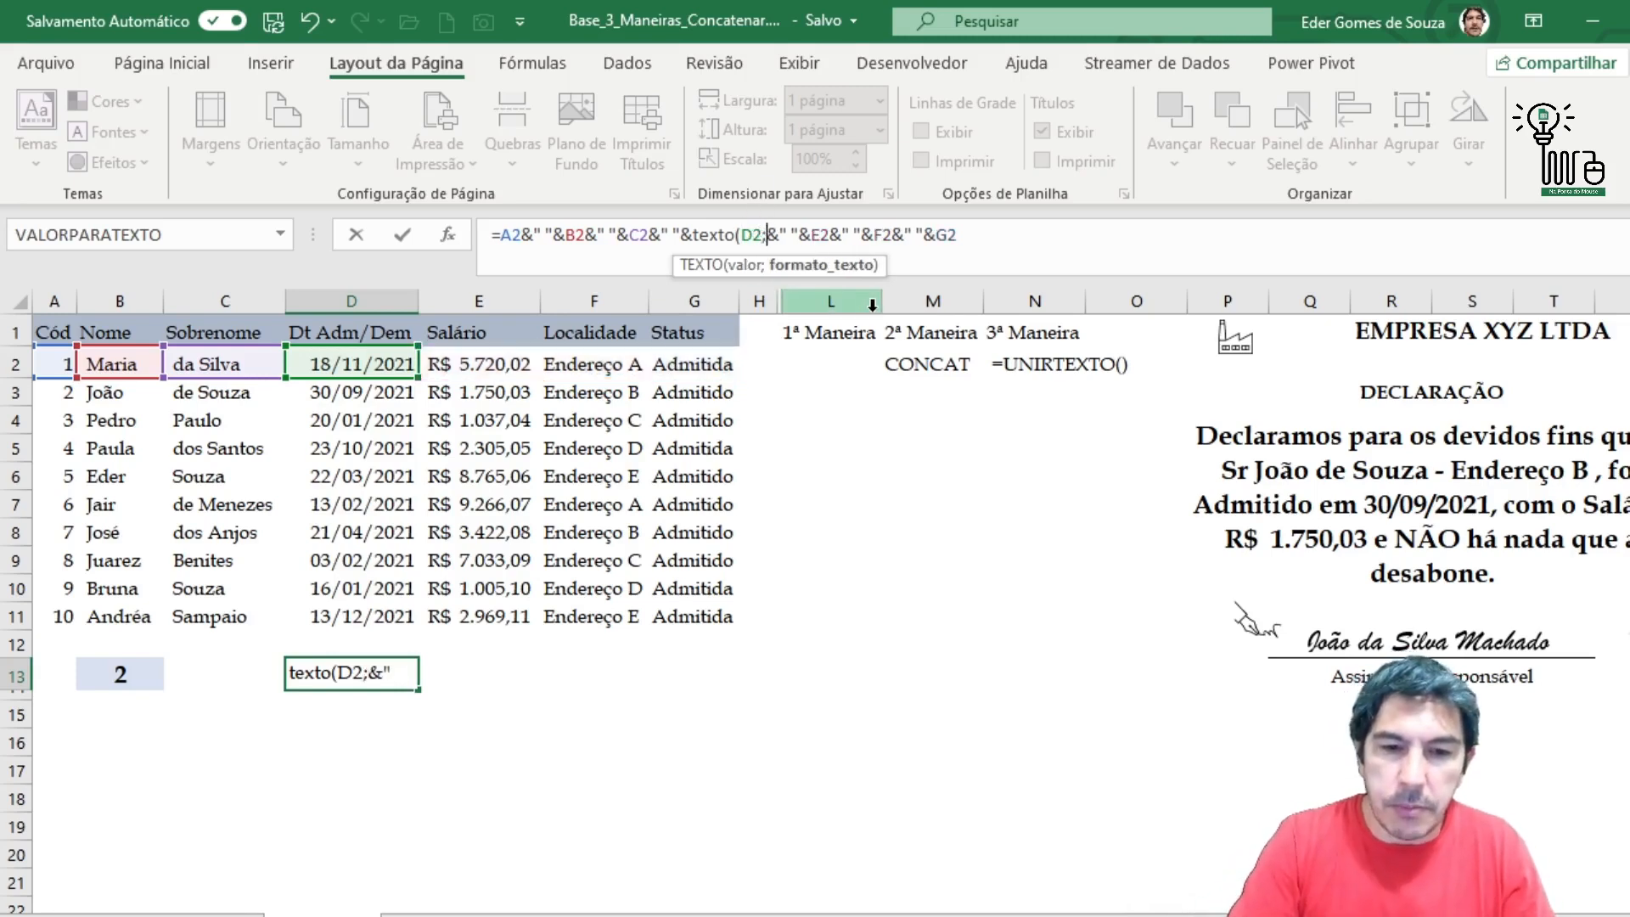
pyautogui.write(';')
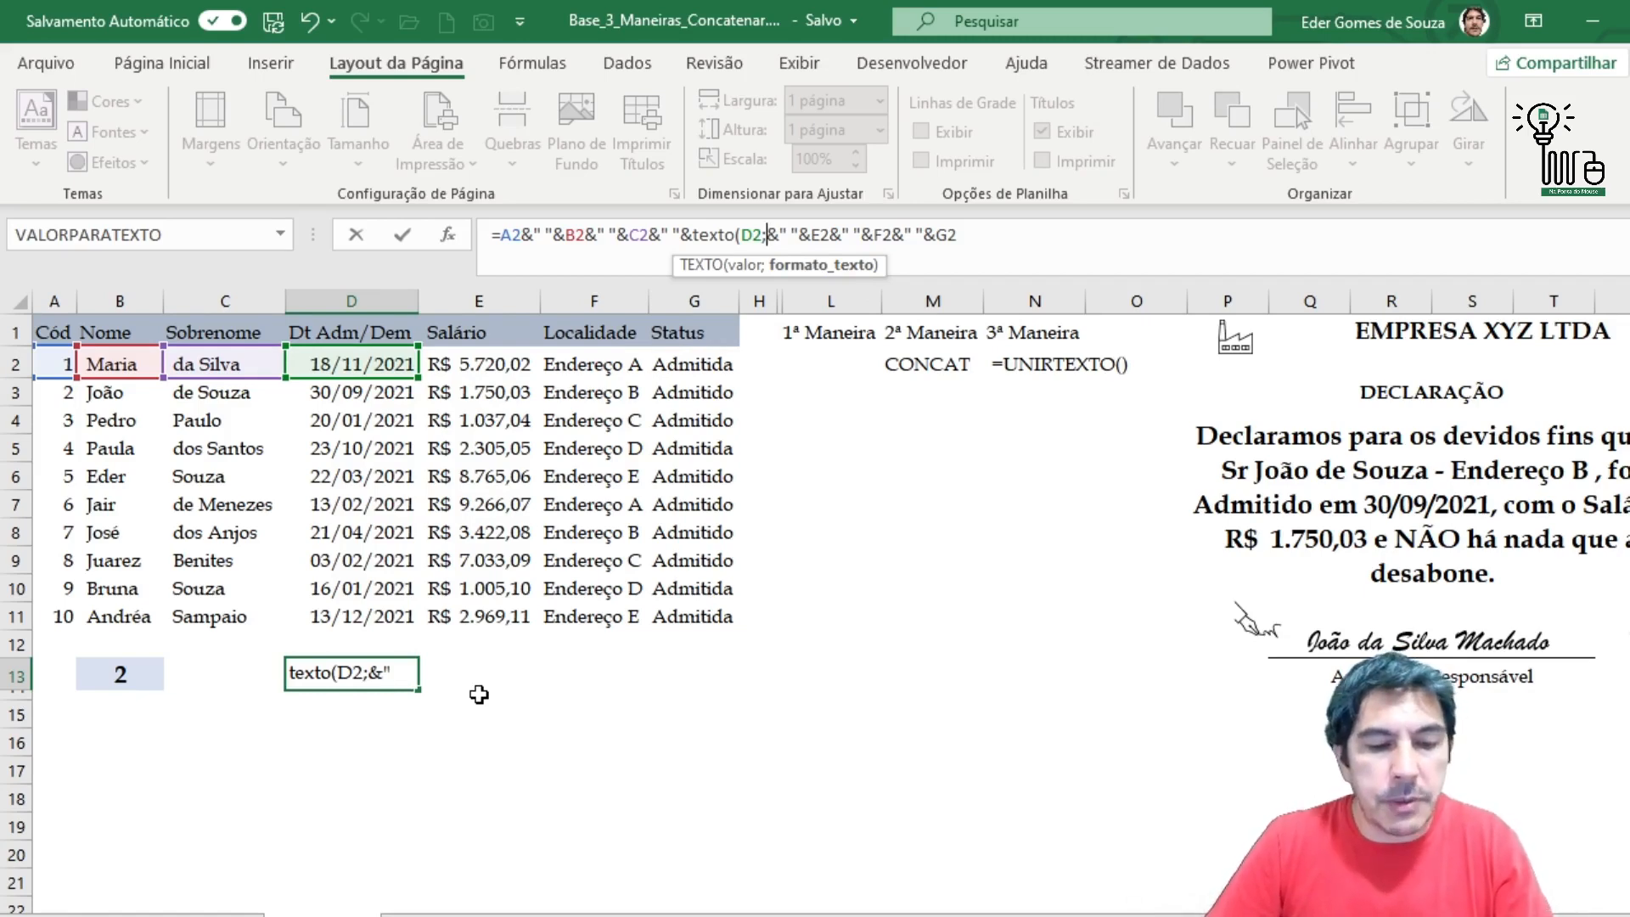
# - Set the TEXTO format argument for D2 in the D13 formula to "dd/mm/aaaa" and commit it, accepting the suggested correction
pyautogui.write('"')
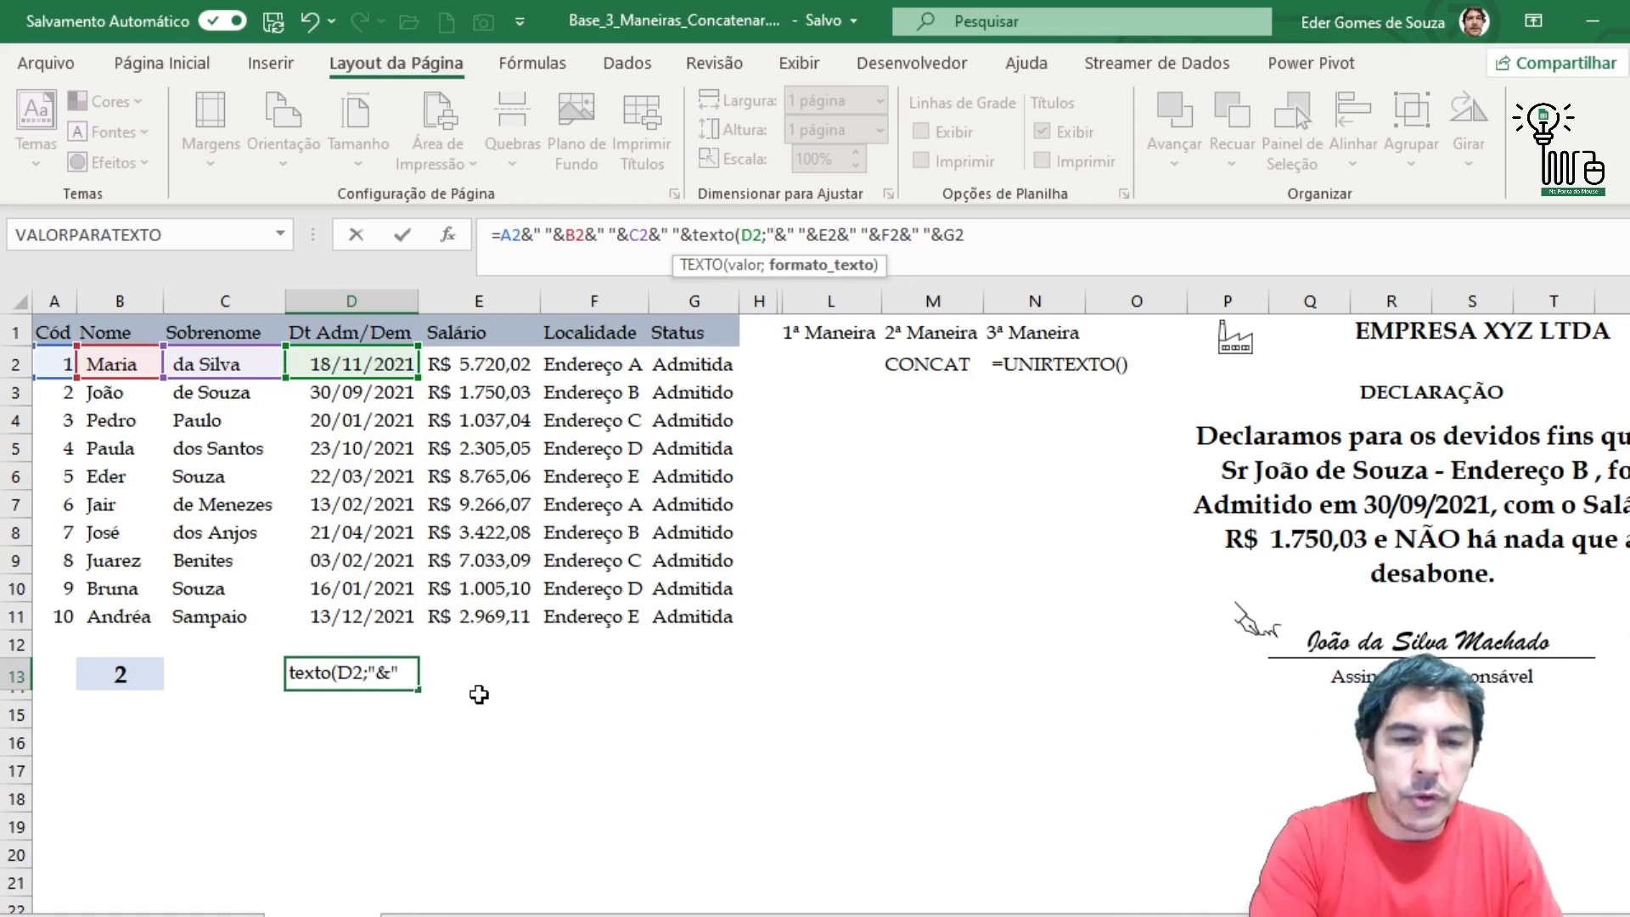
pyautogui.write('dd')
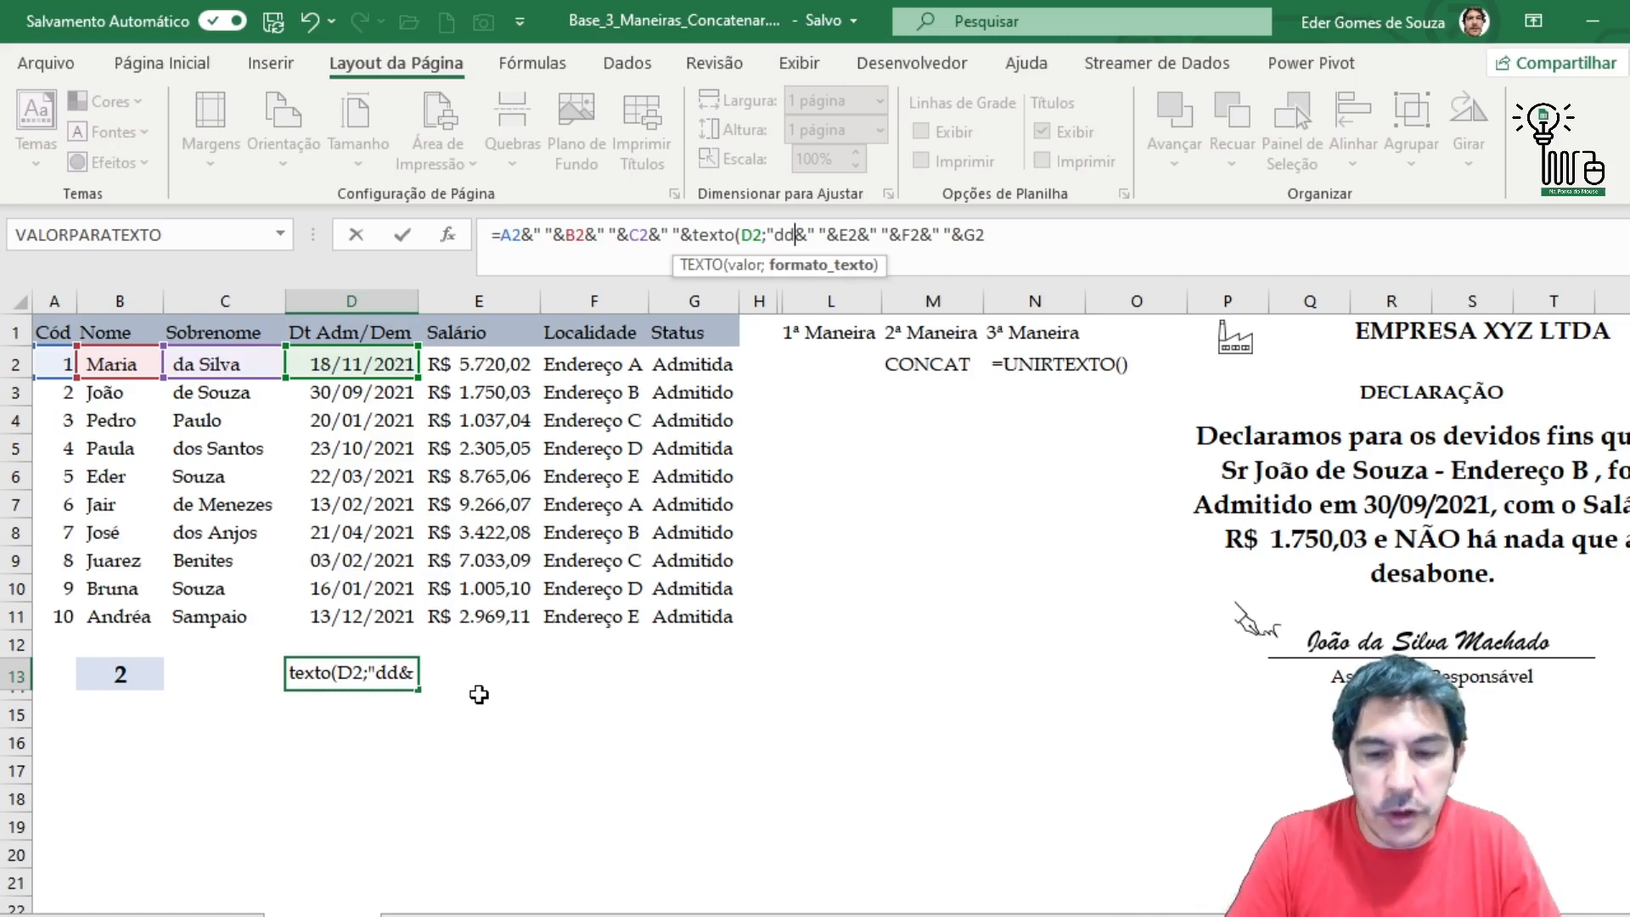
pyautogui.write('/')
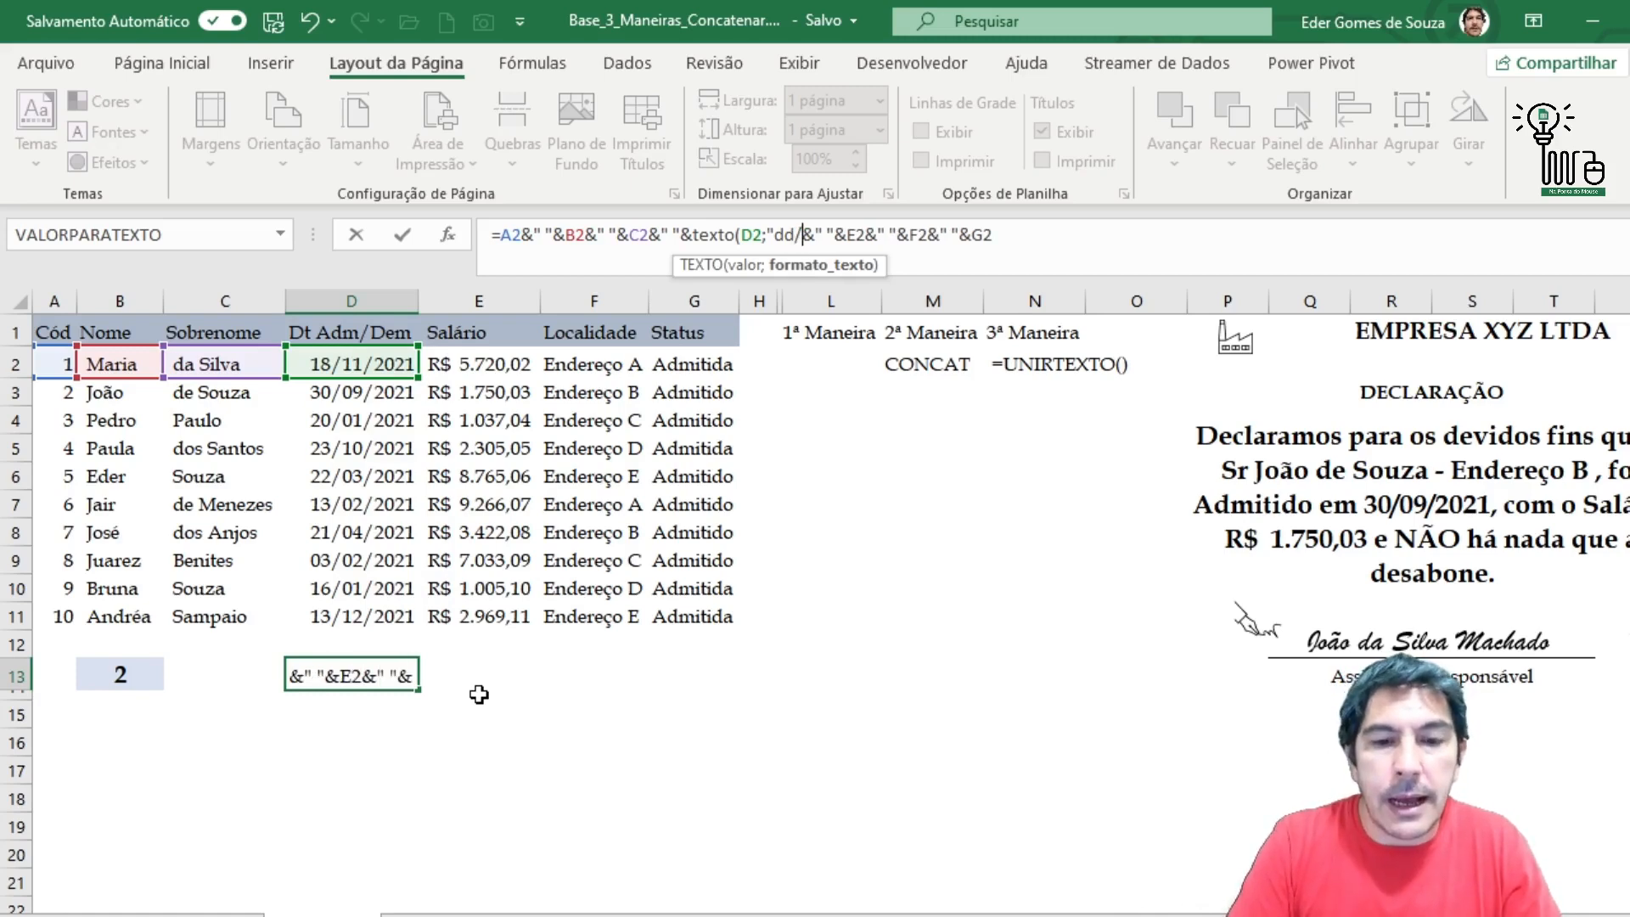
pyautogui.write('mm')
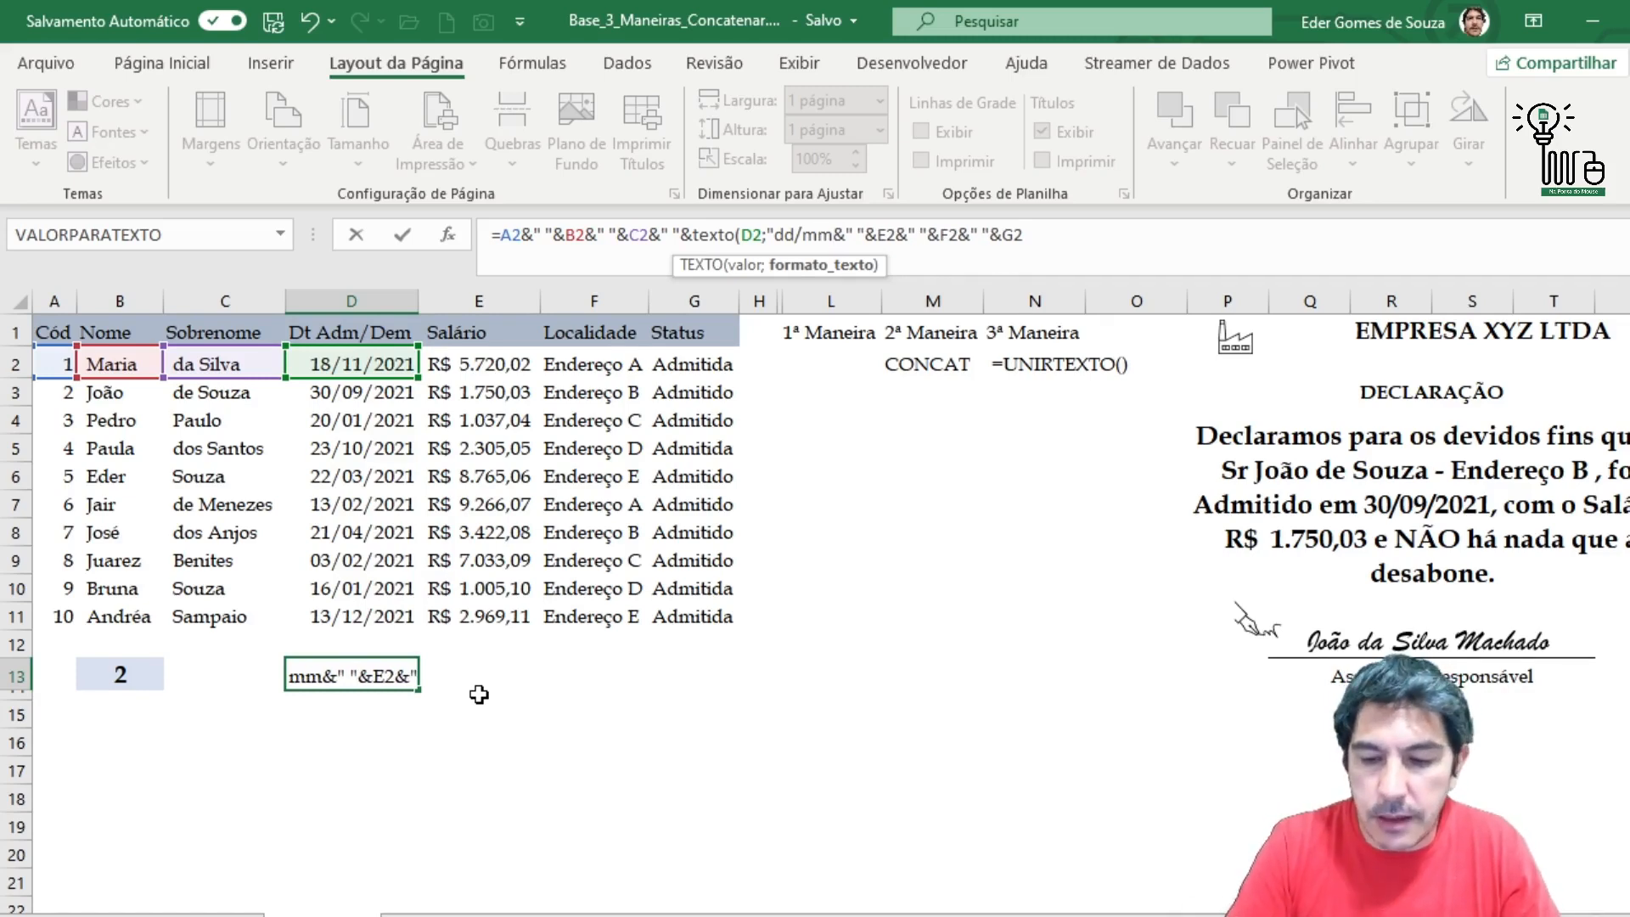
pyautogui.write('/')
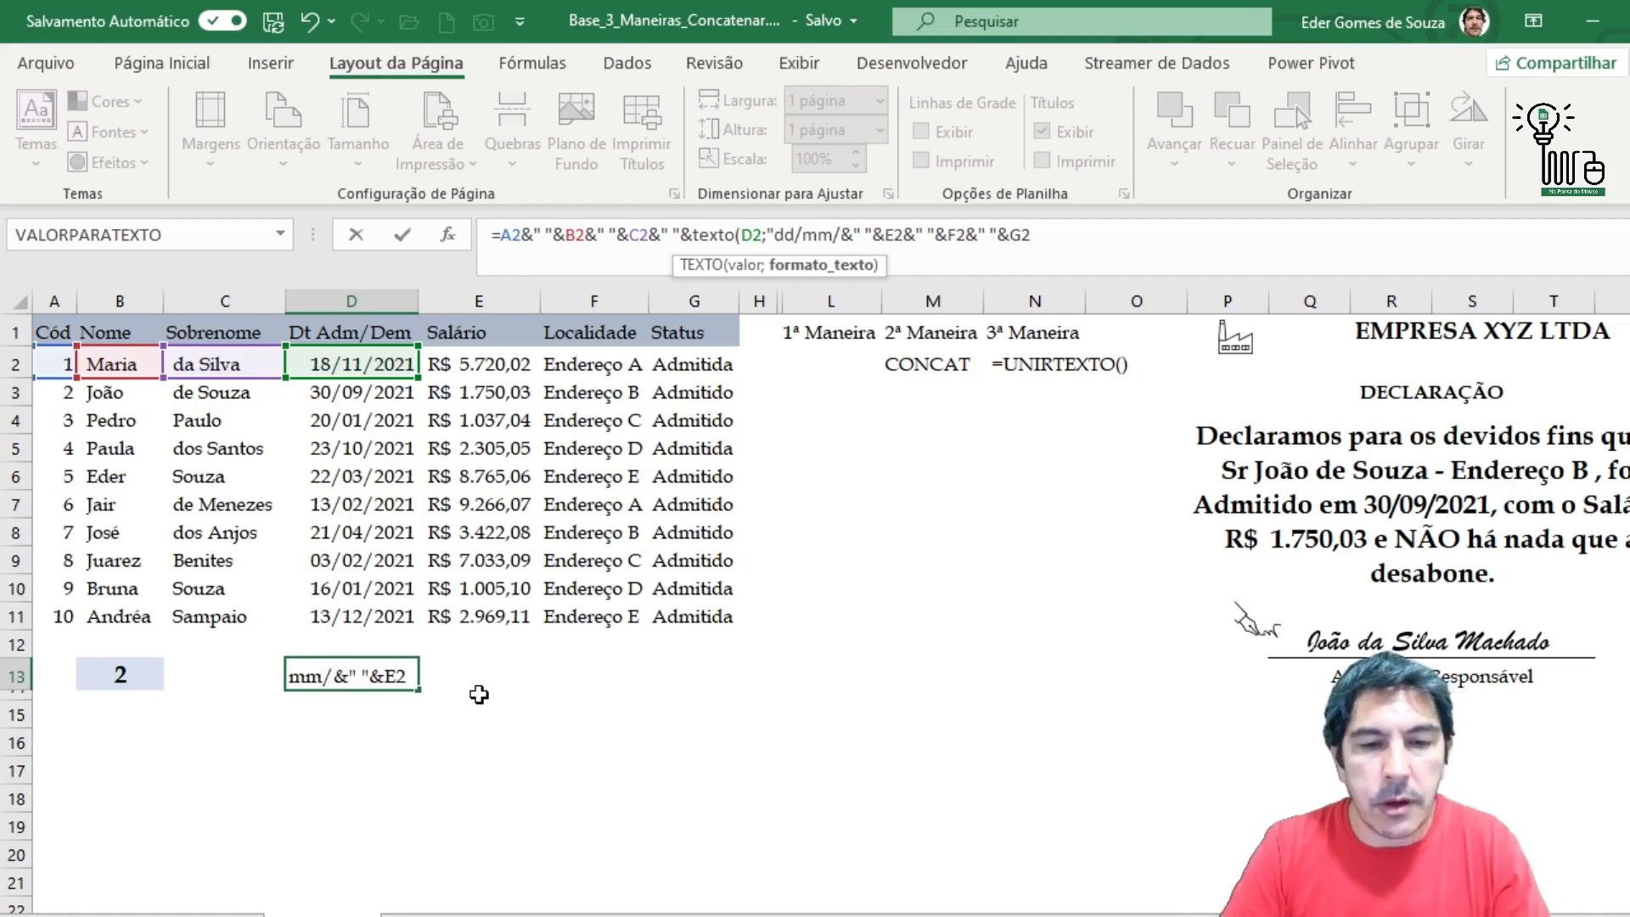
pyautogui.write('aaaa')
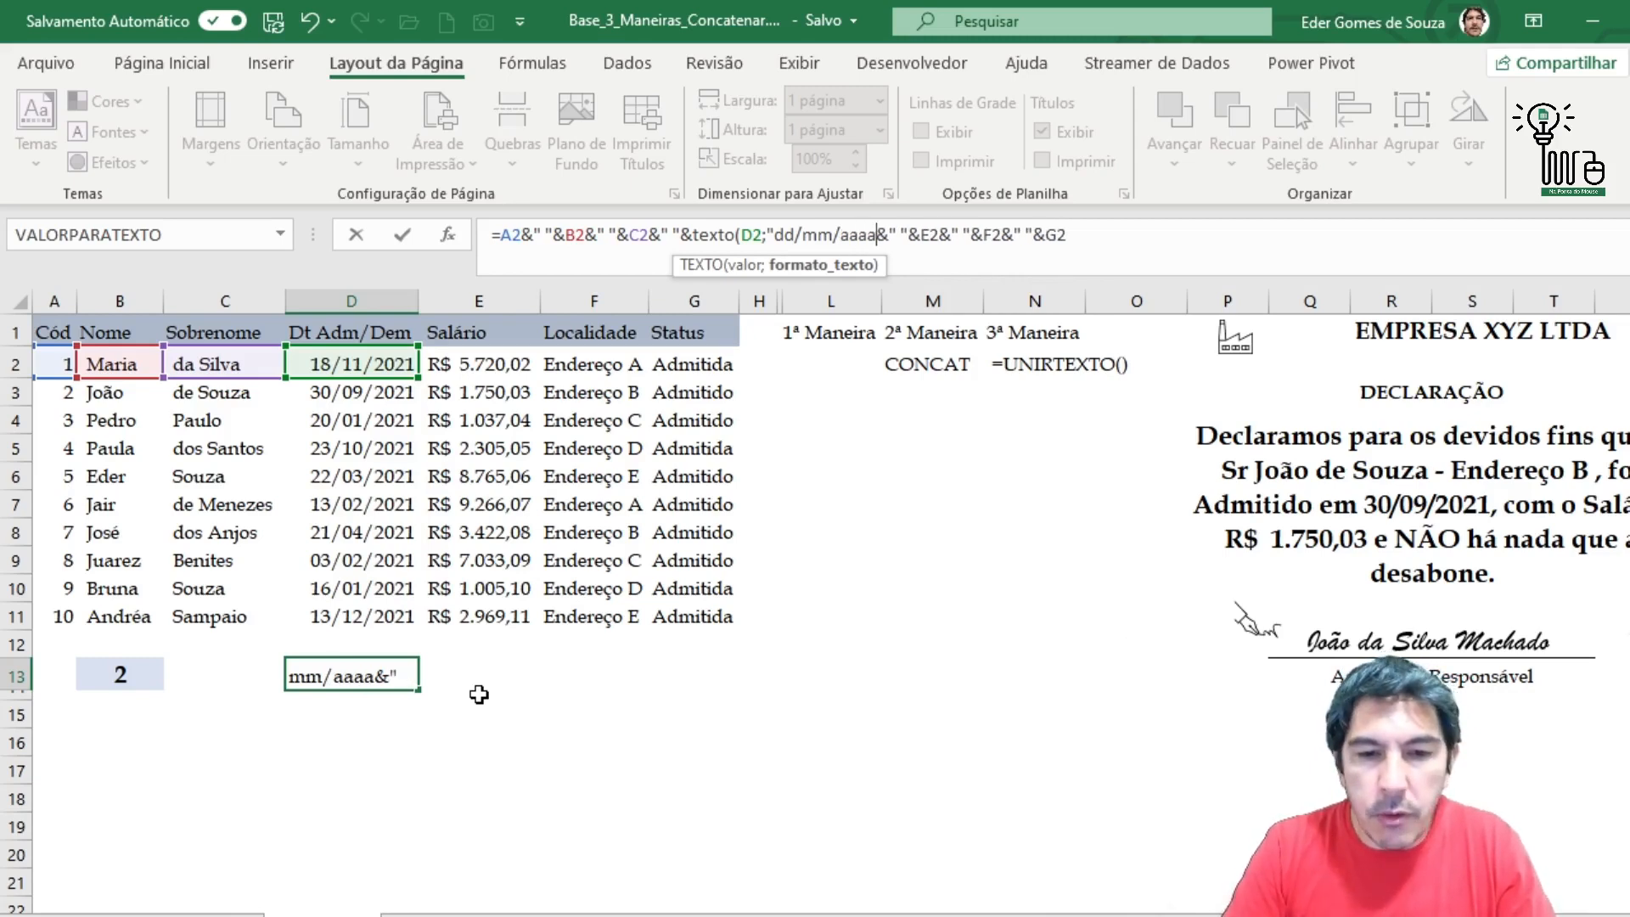
pyautogui.write('"')
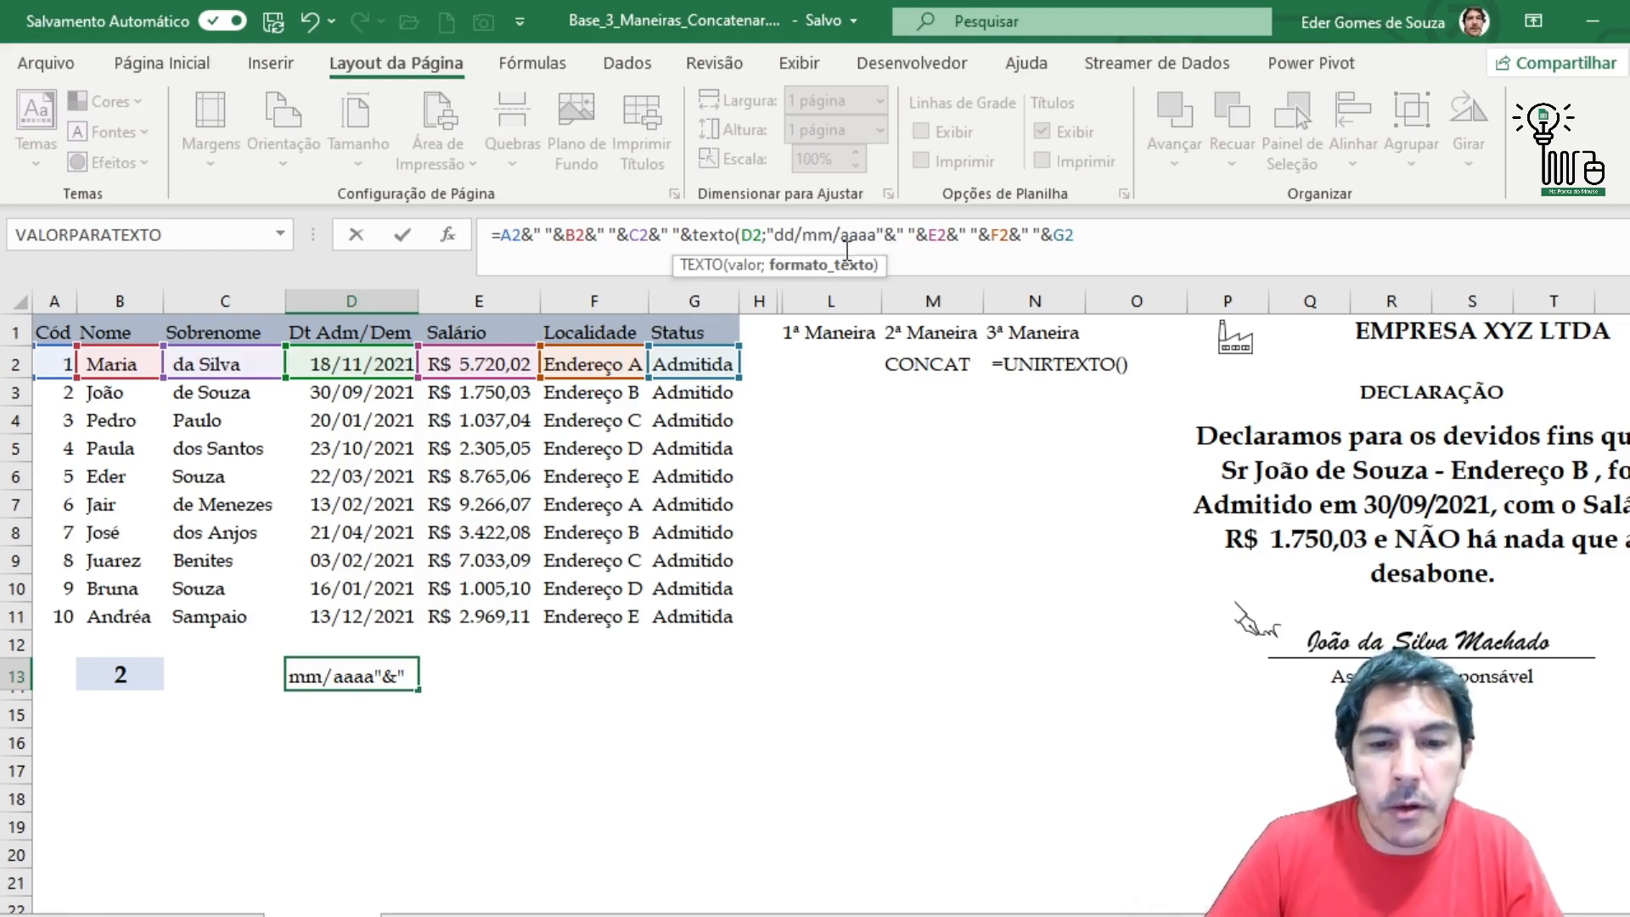
pyautogui.press('Return')
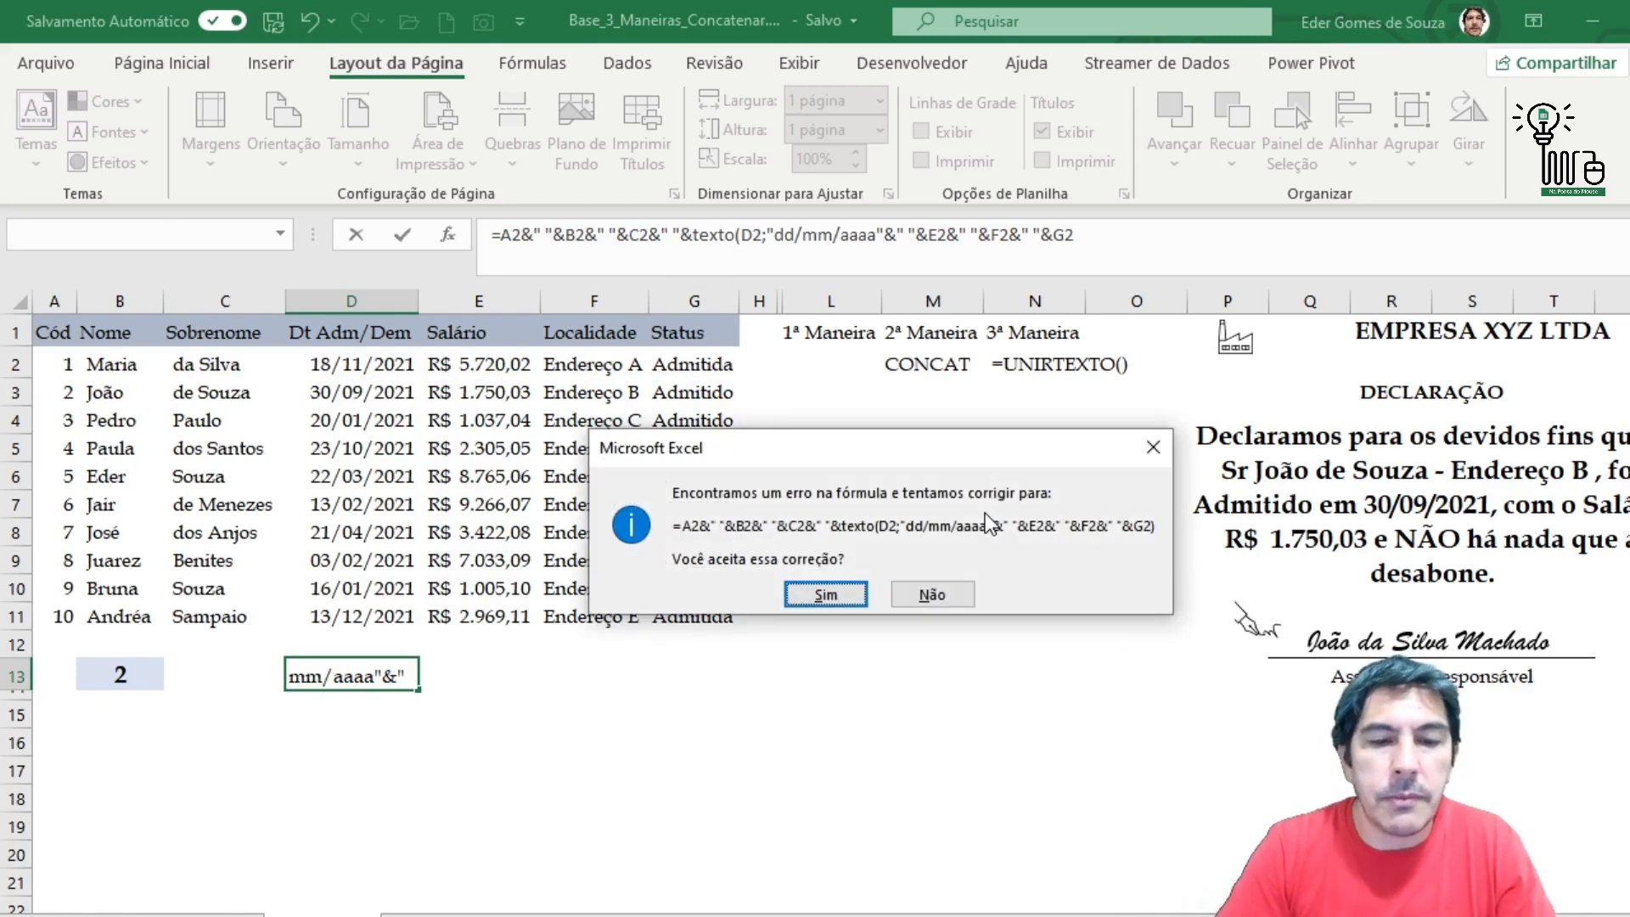
pyautogui.click(832, 592)
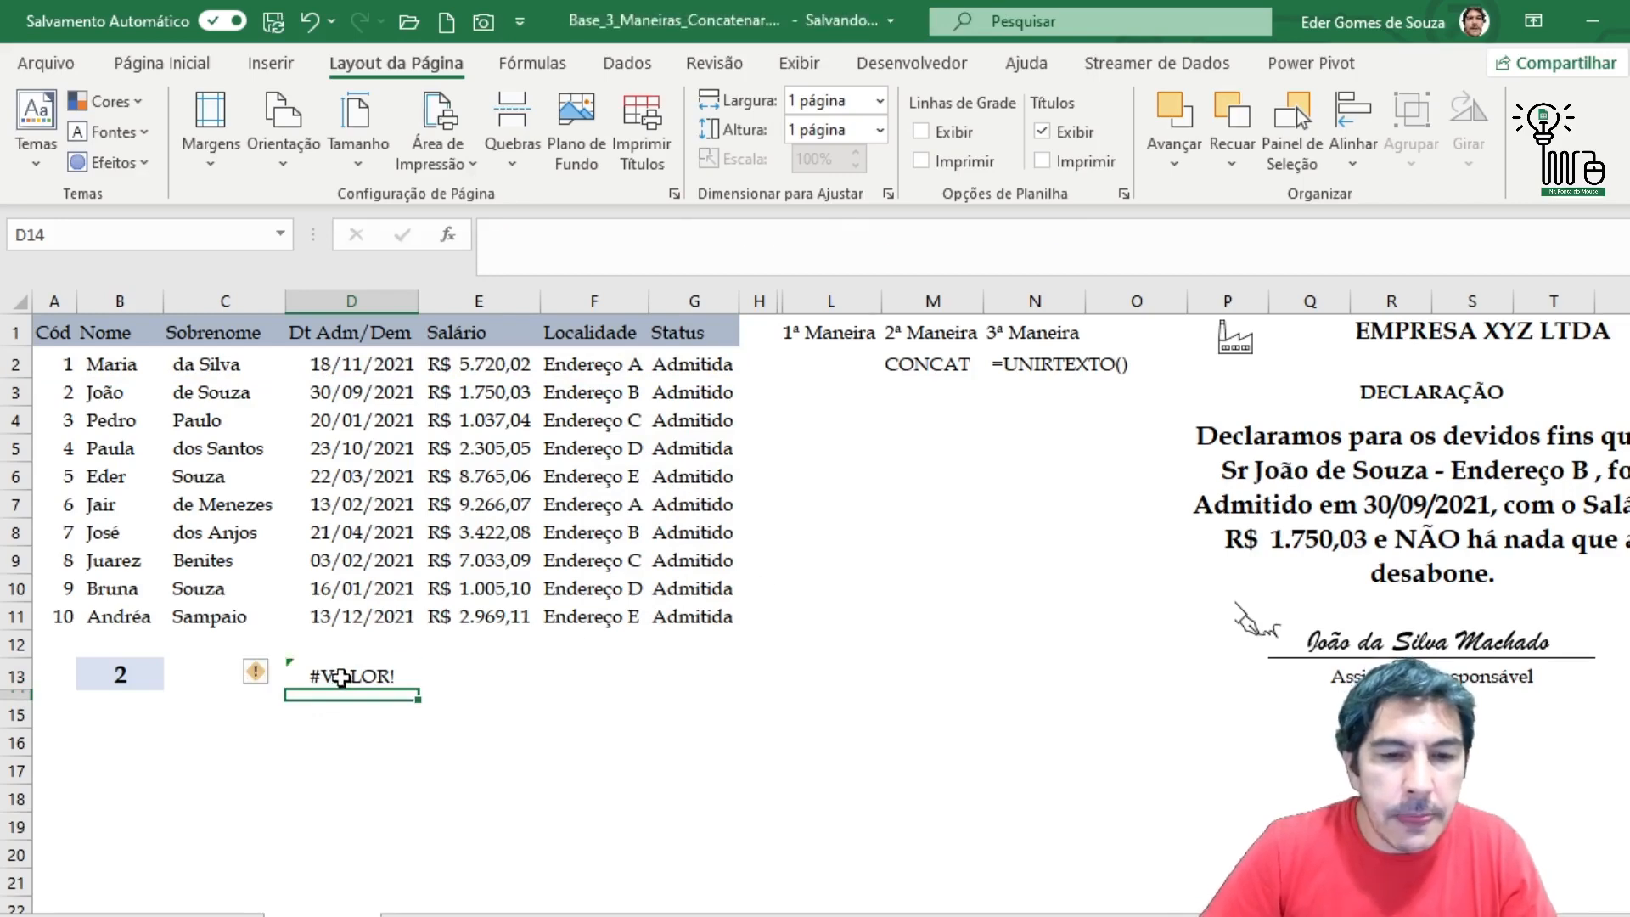
# - Close the TEXTO function right after "dd/mm/aaaa" in the D13 formula, remove the extra parenthesis after G2, and commit it
pyautogui.click(344, 679)
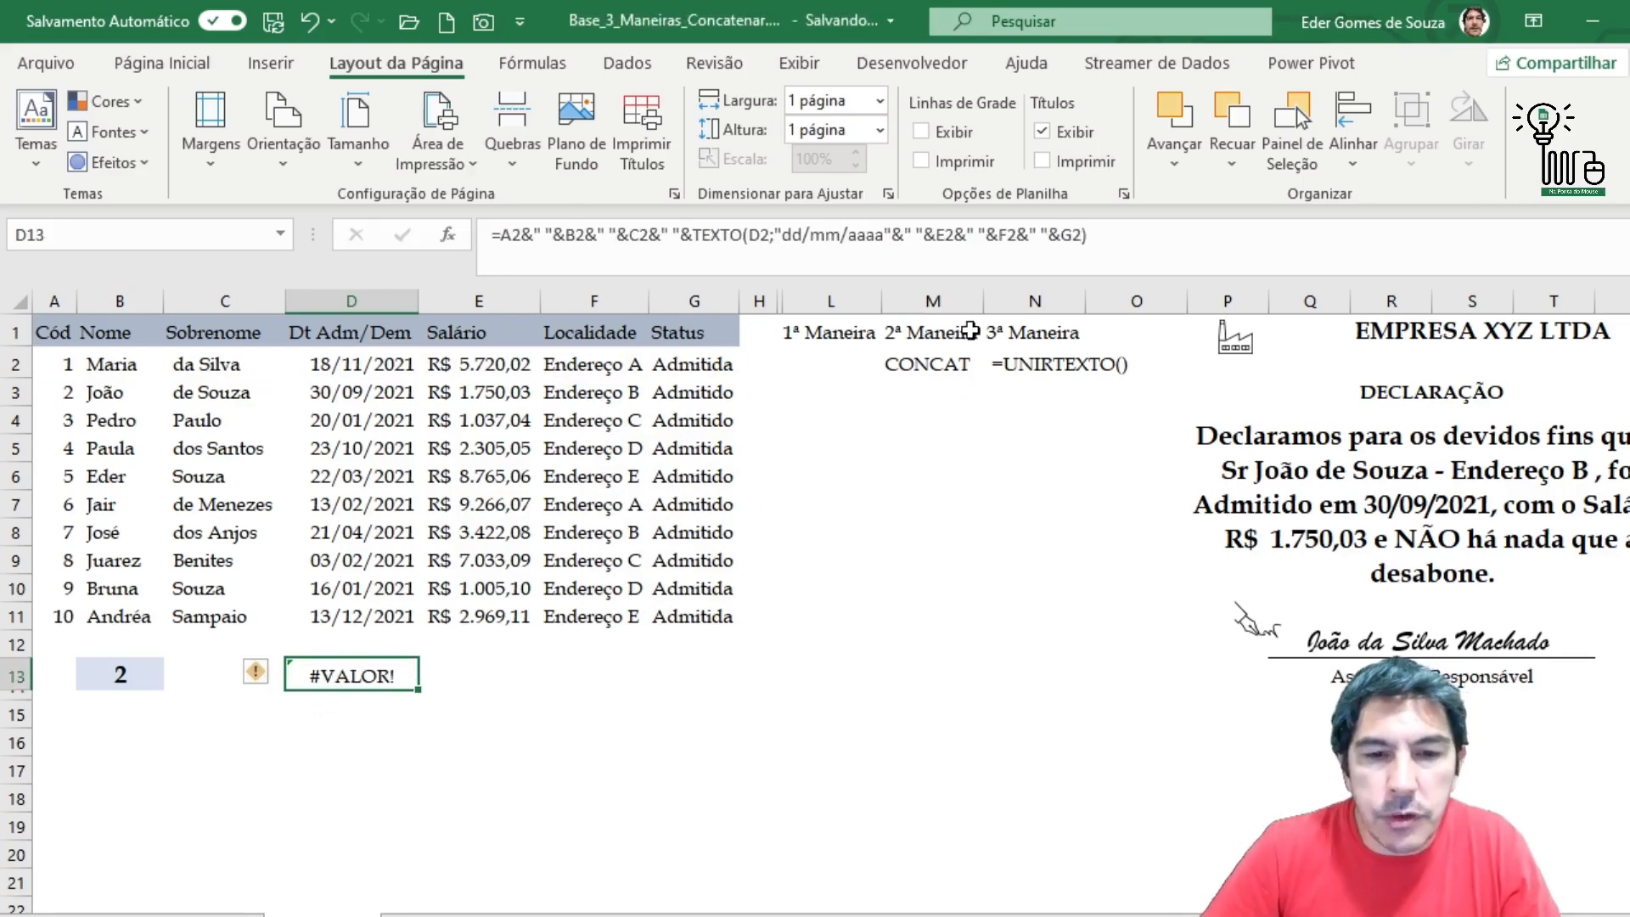
pyautogui.click(891, 236)
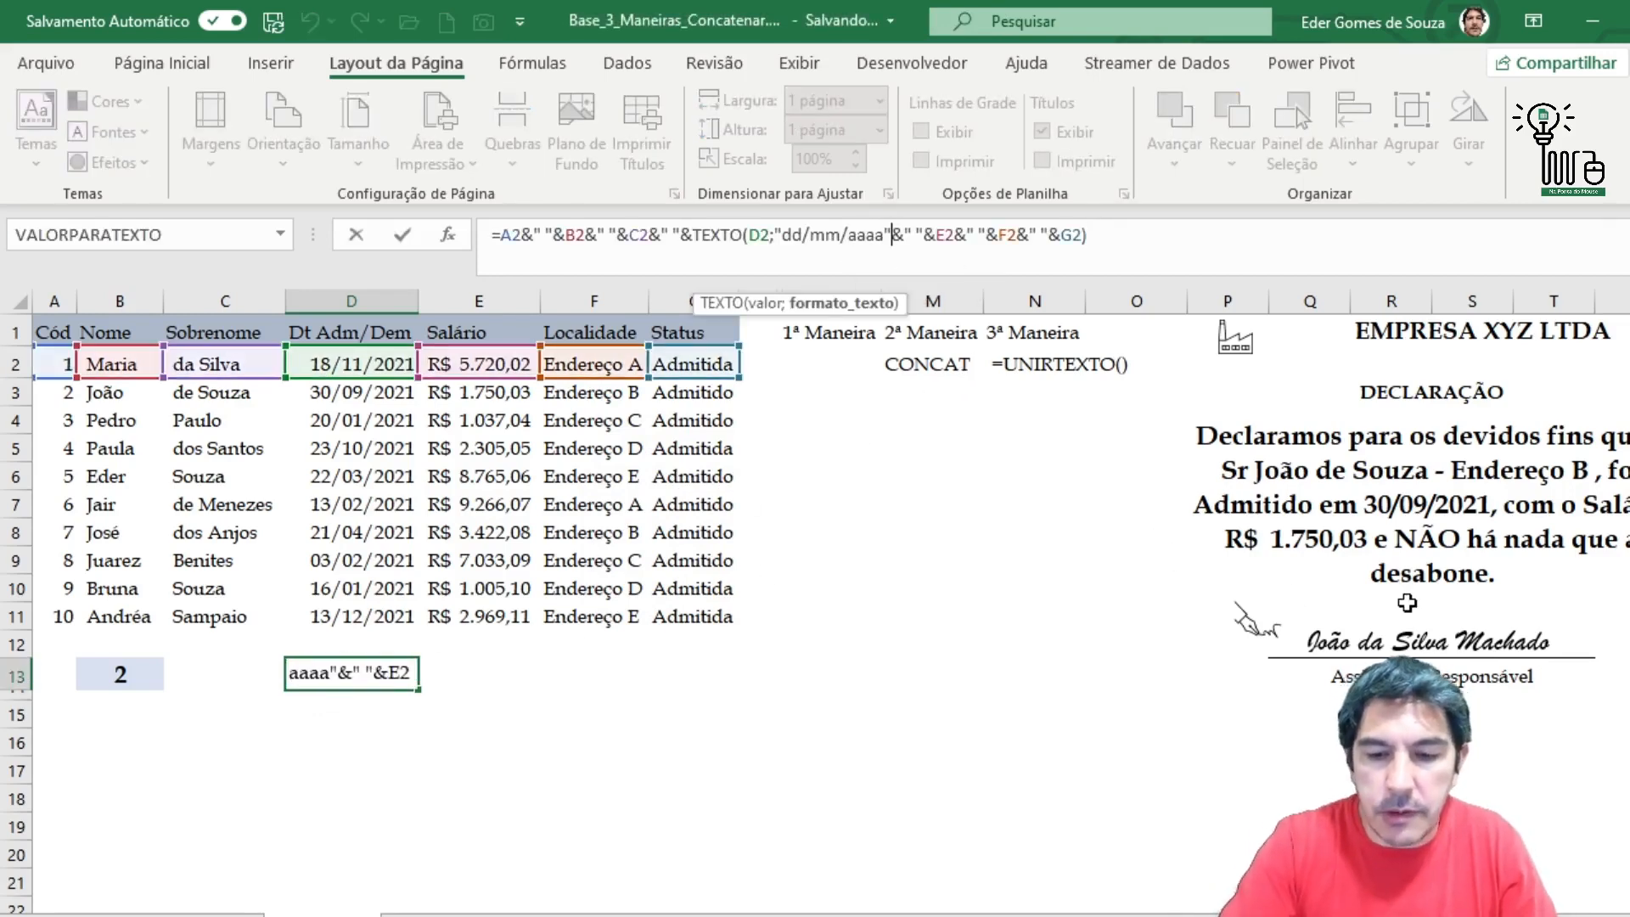
pyautogui.write(')')
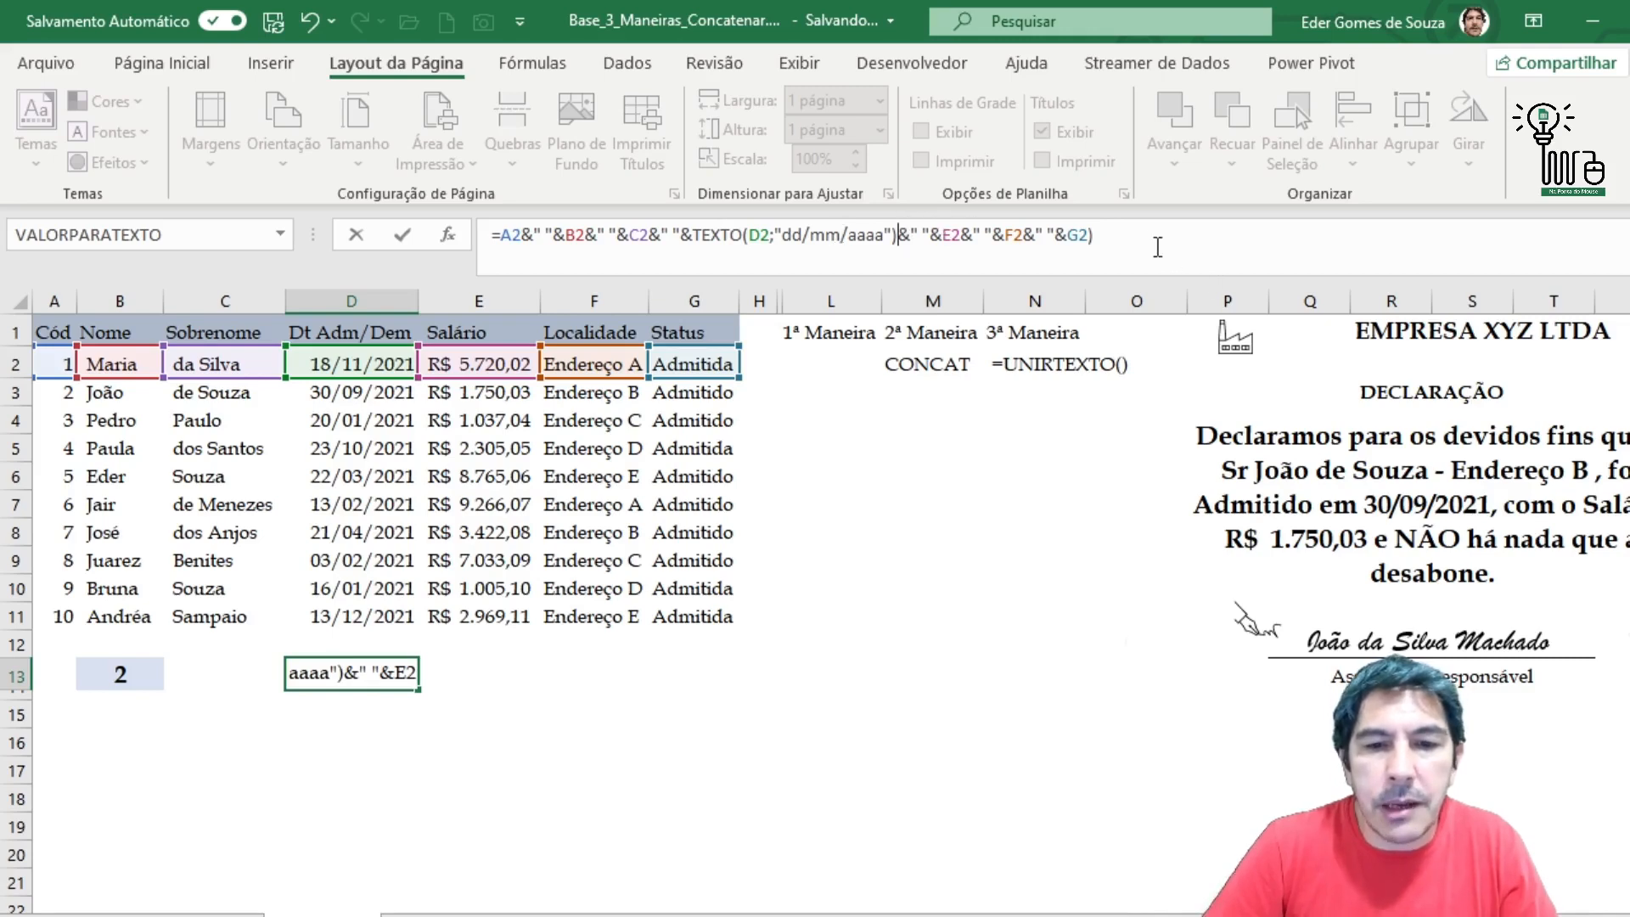
pyautogui.click(1195, 252)
pyautogui.press('BackSpace')
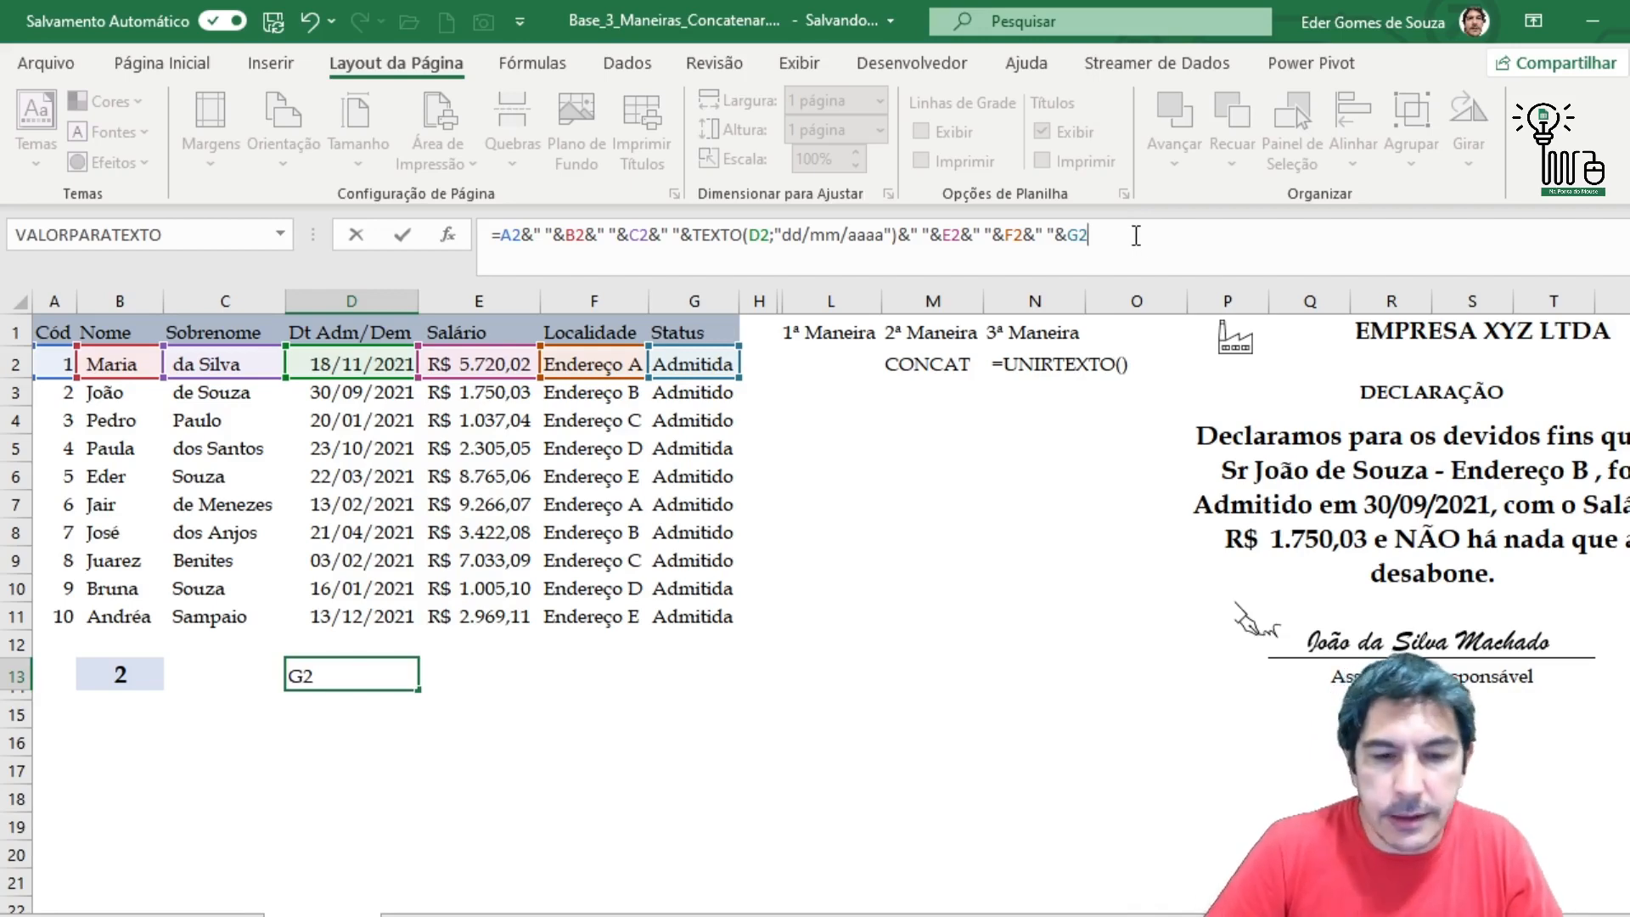
pyautogui.press('Return')
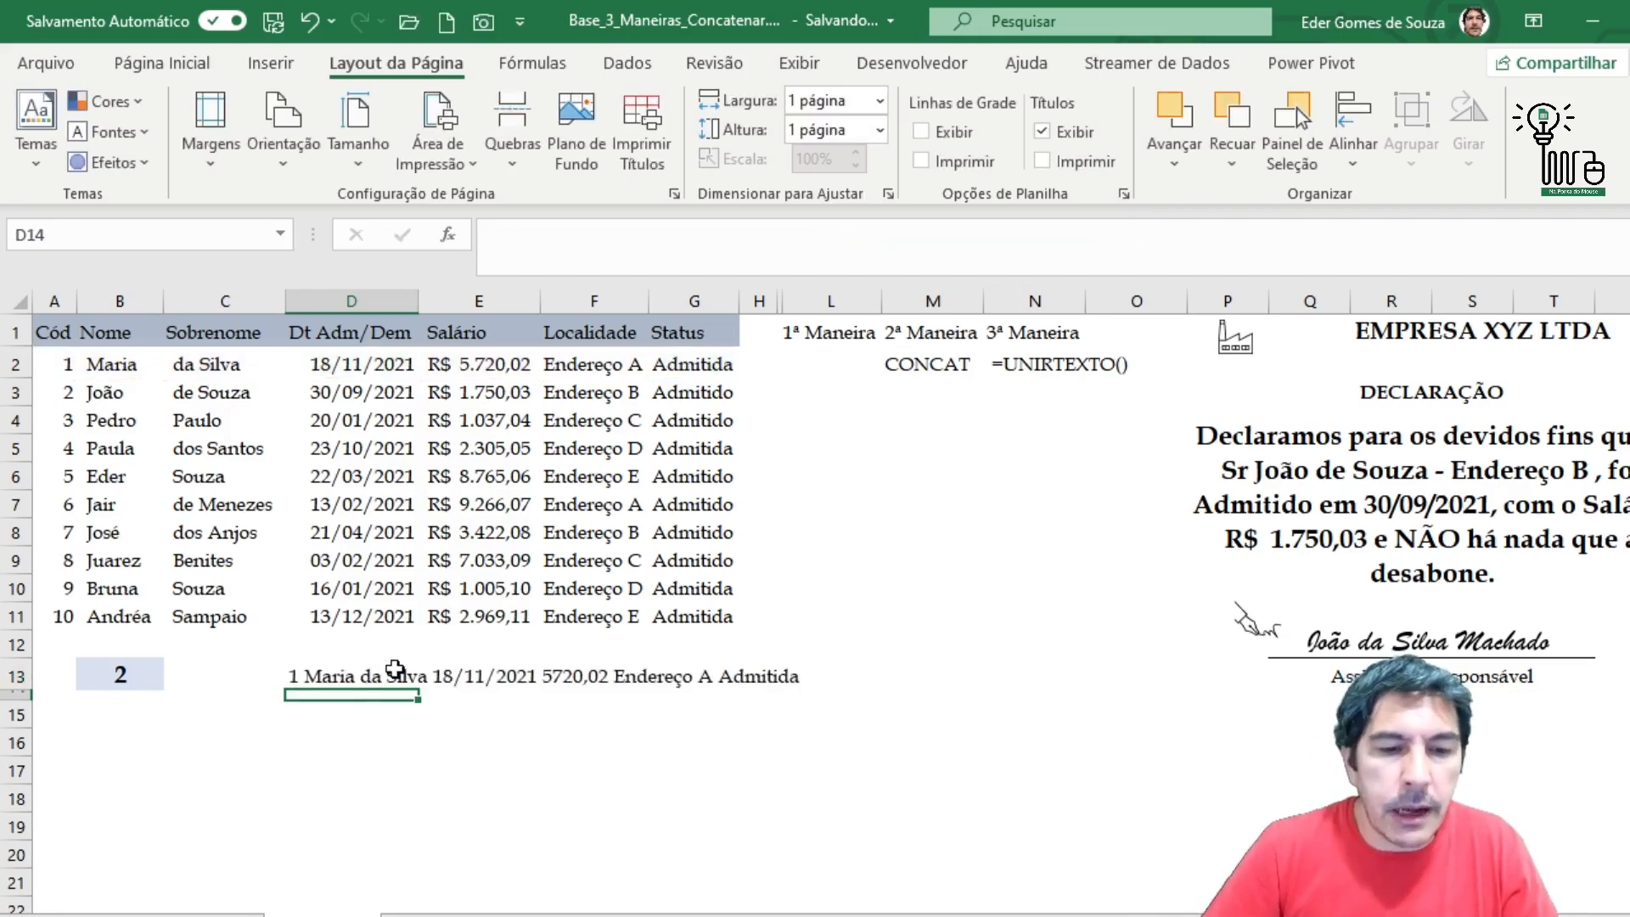
pyautogui.click(350, 675)
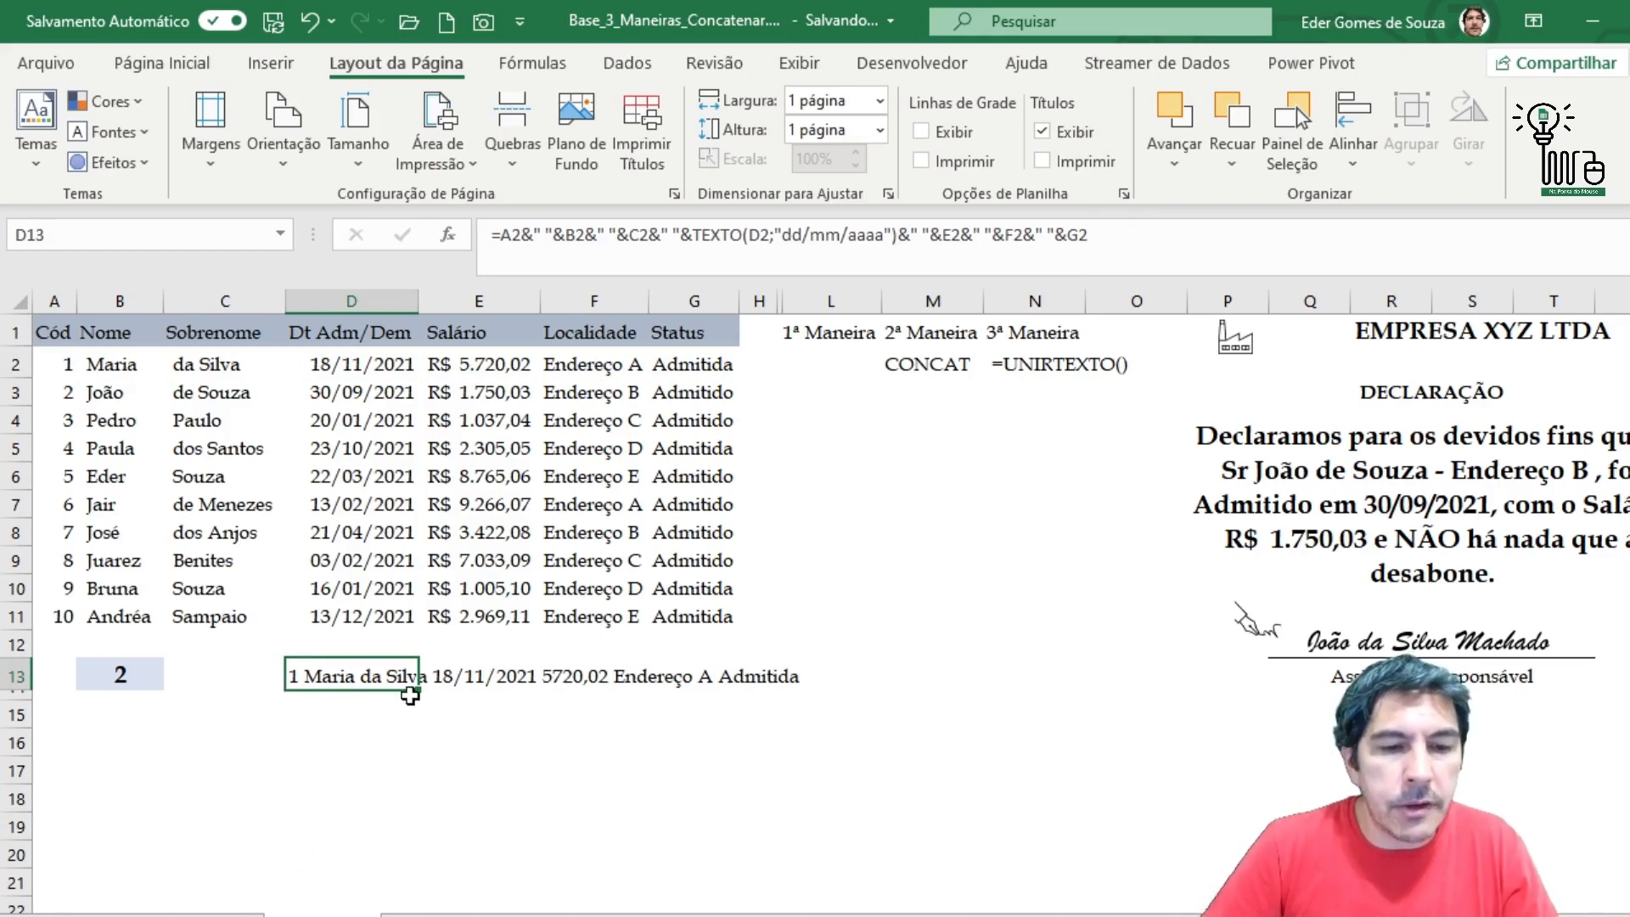
pyautogui.click(484, 686)
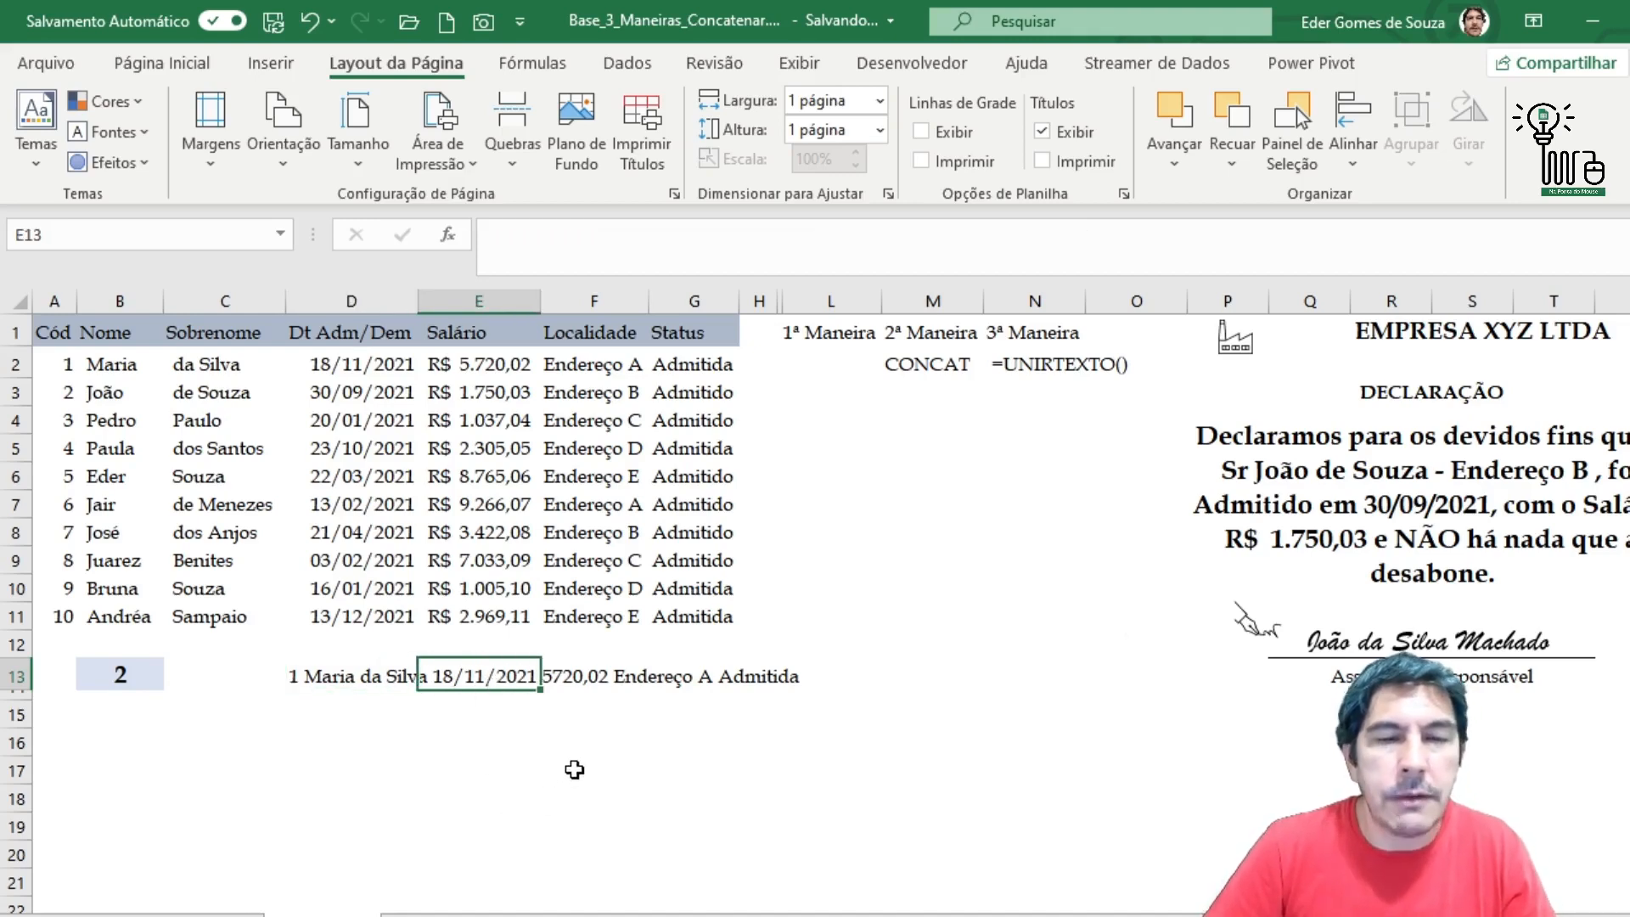
pyautogui.click(568, 685)
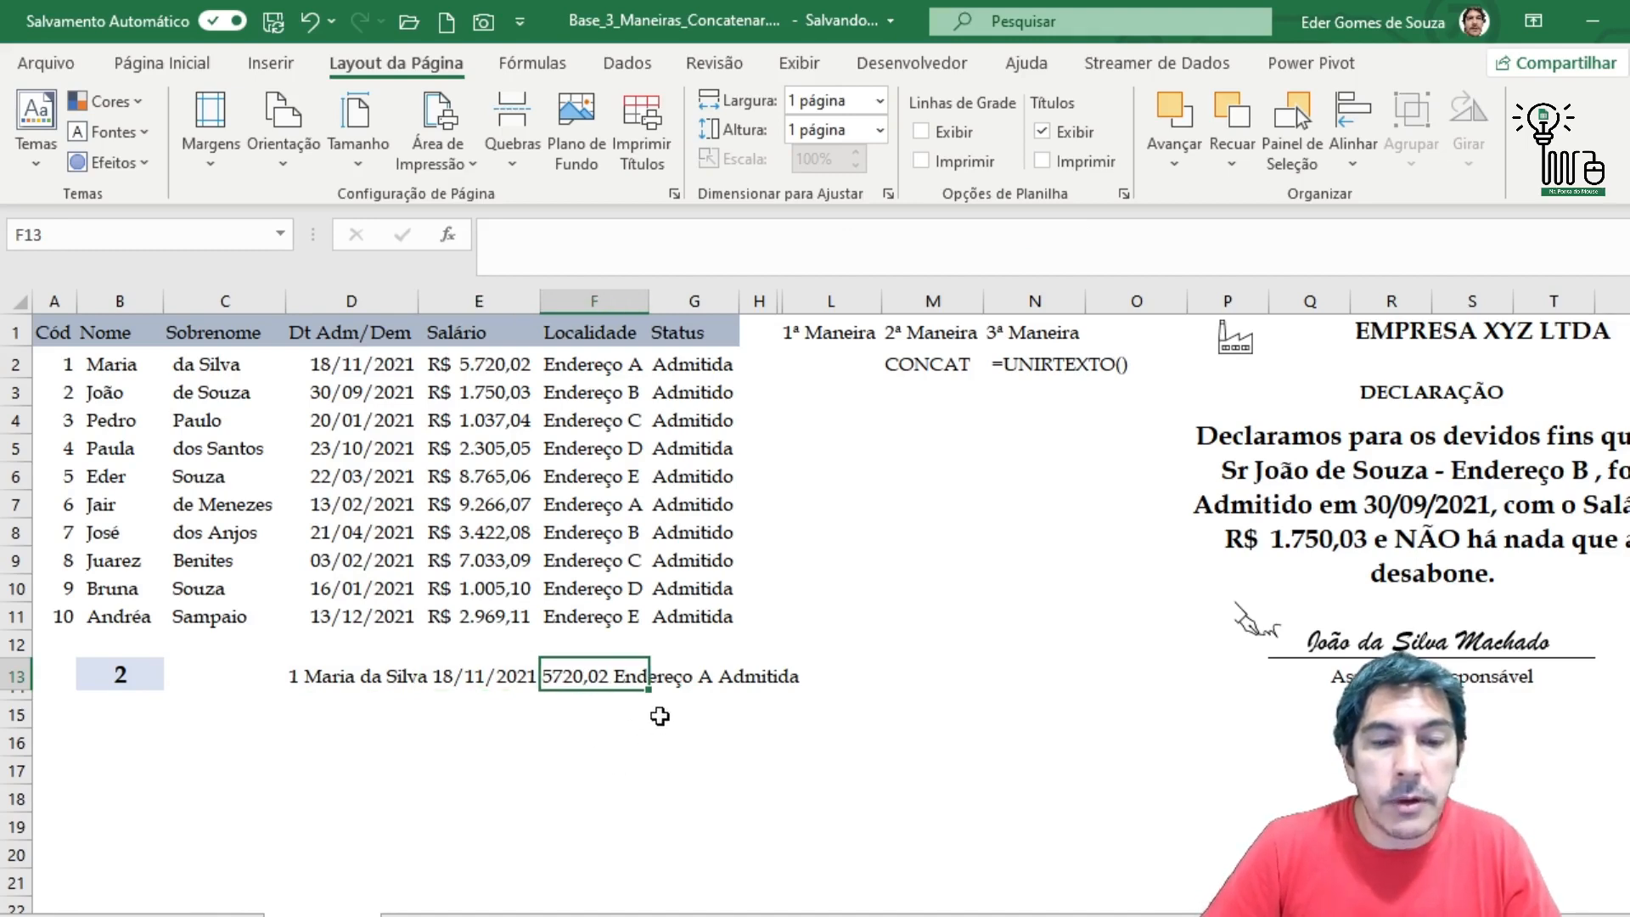
pyautogui.click(675, 679)
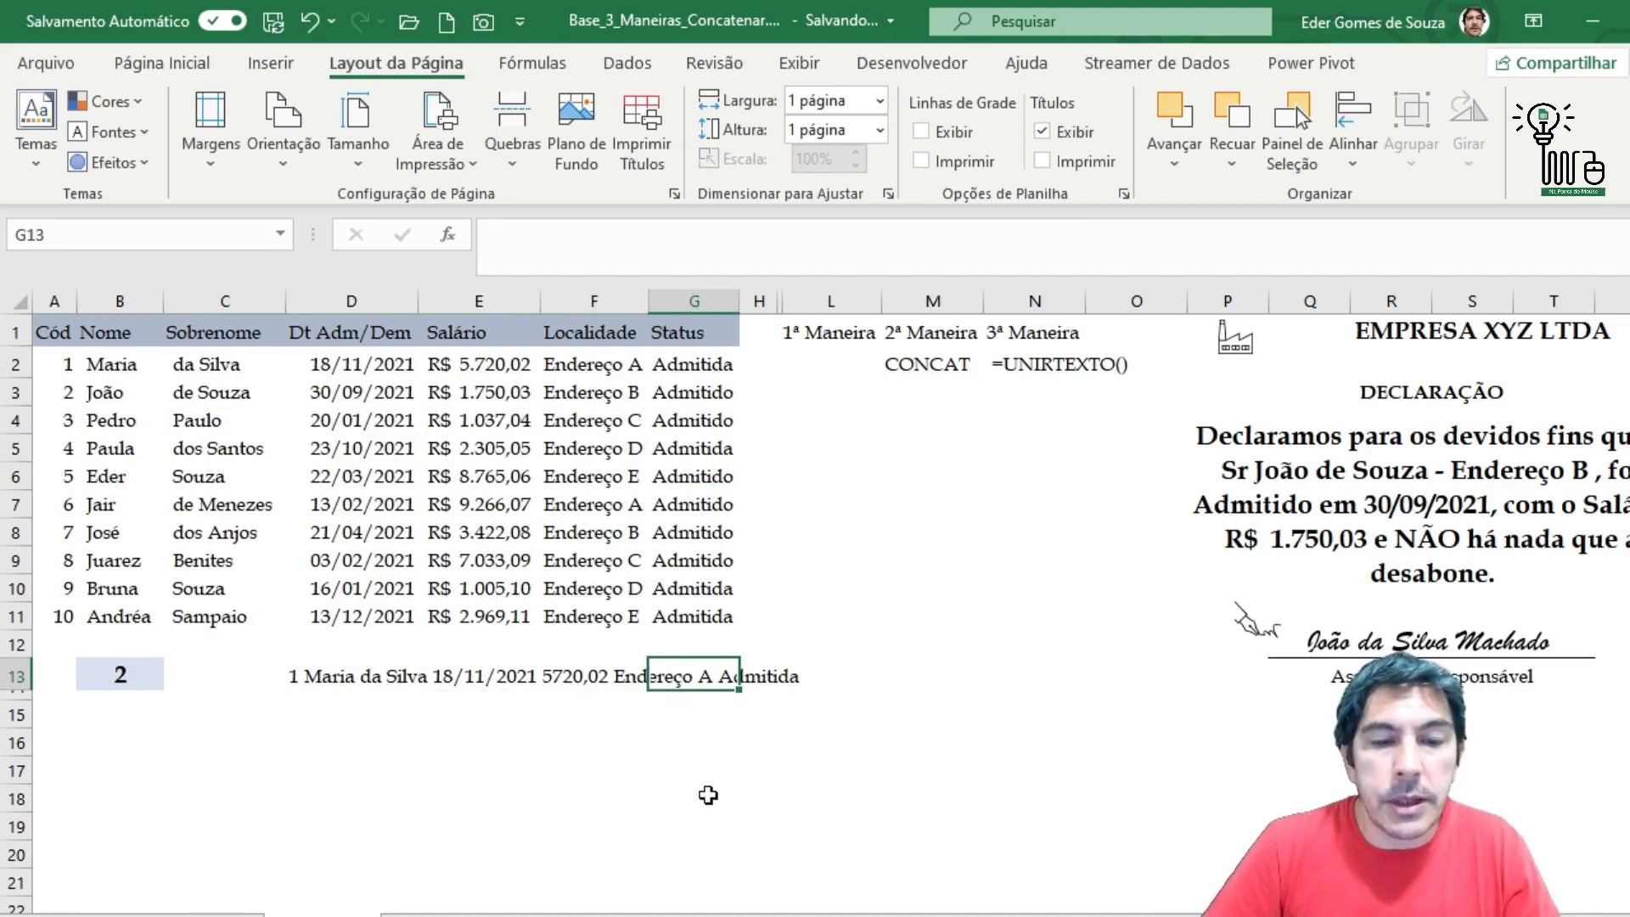
pyautogui.click(800, 682)
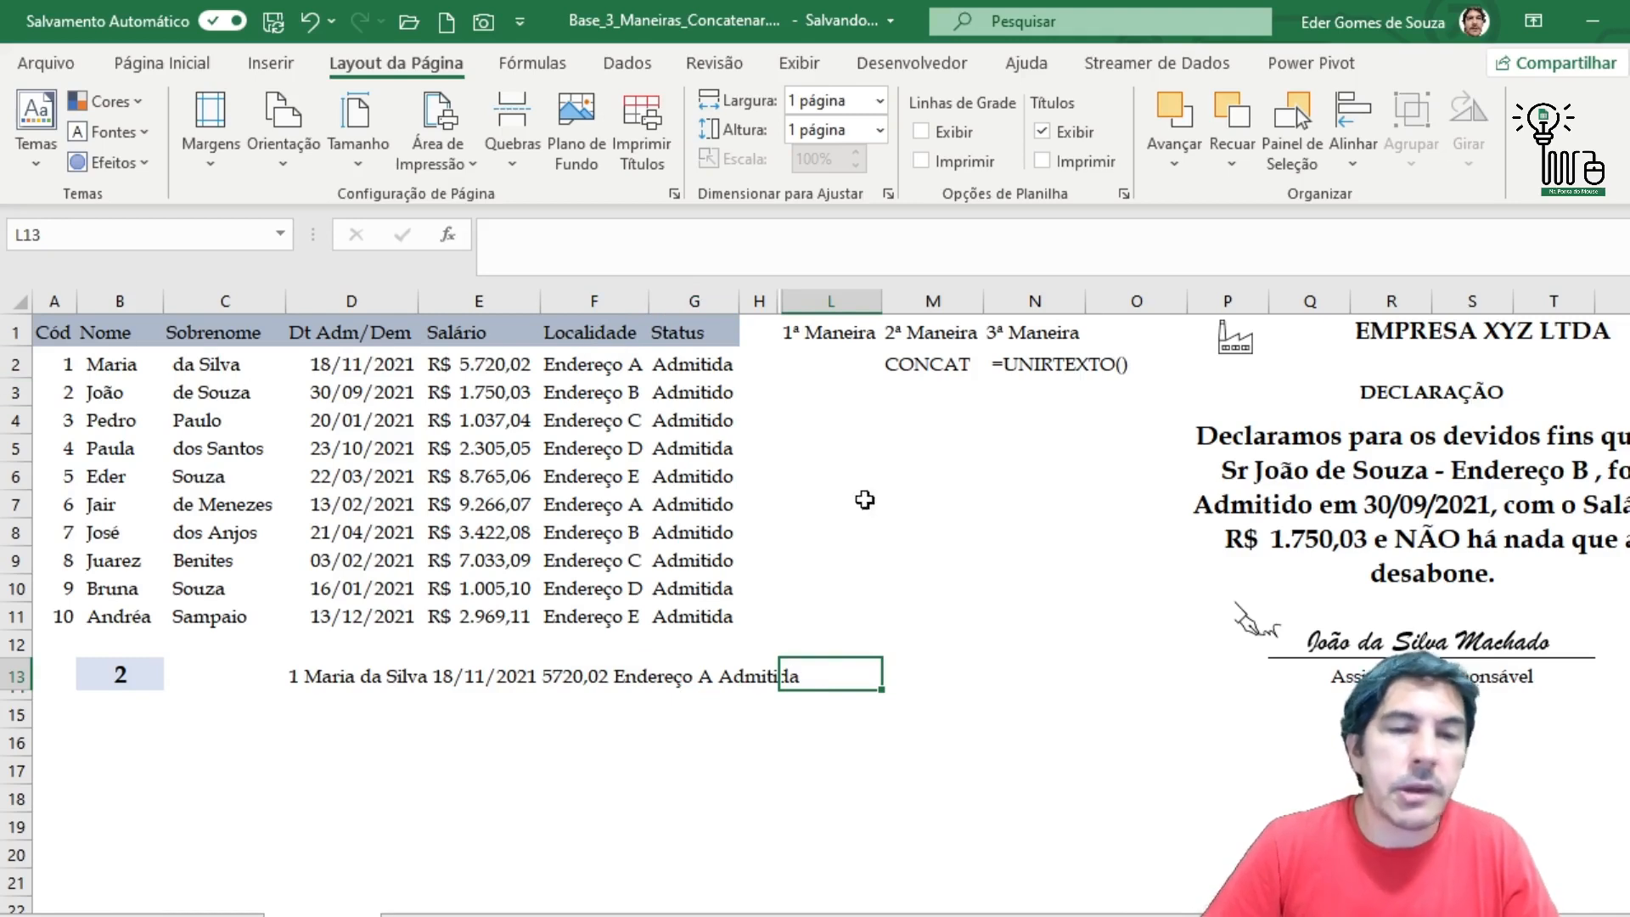
# - Insert the TEXTO function around the E2 reference in the D13 formula, with E2 as its value argument followed by a semicolon
pyautogui.click(332, 679)
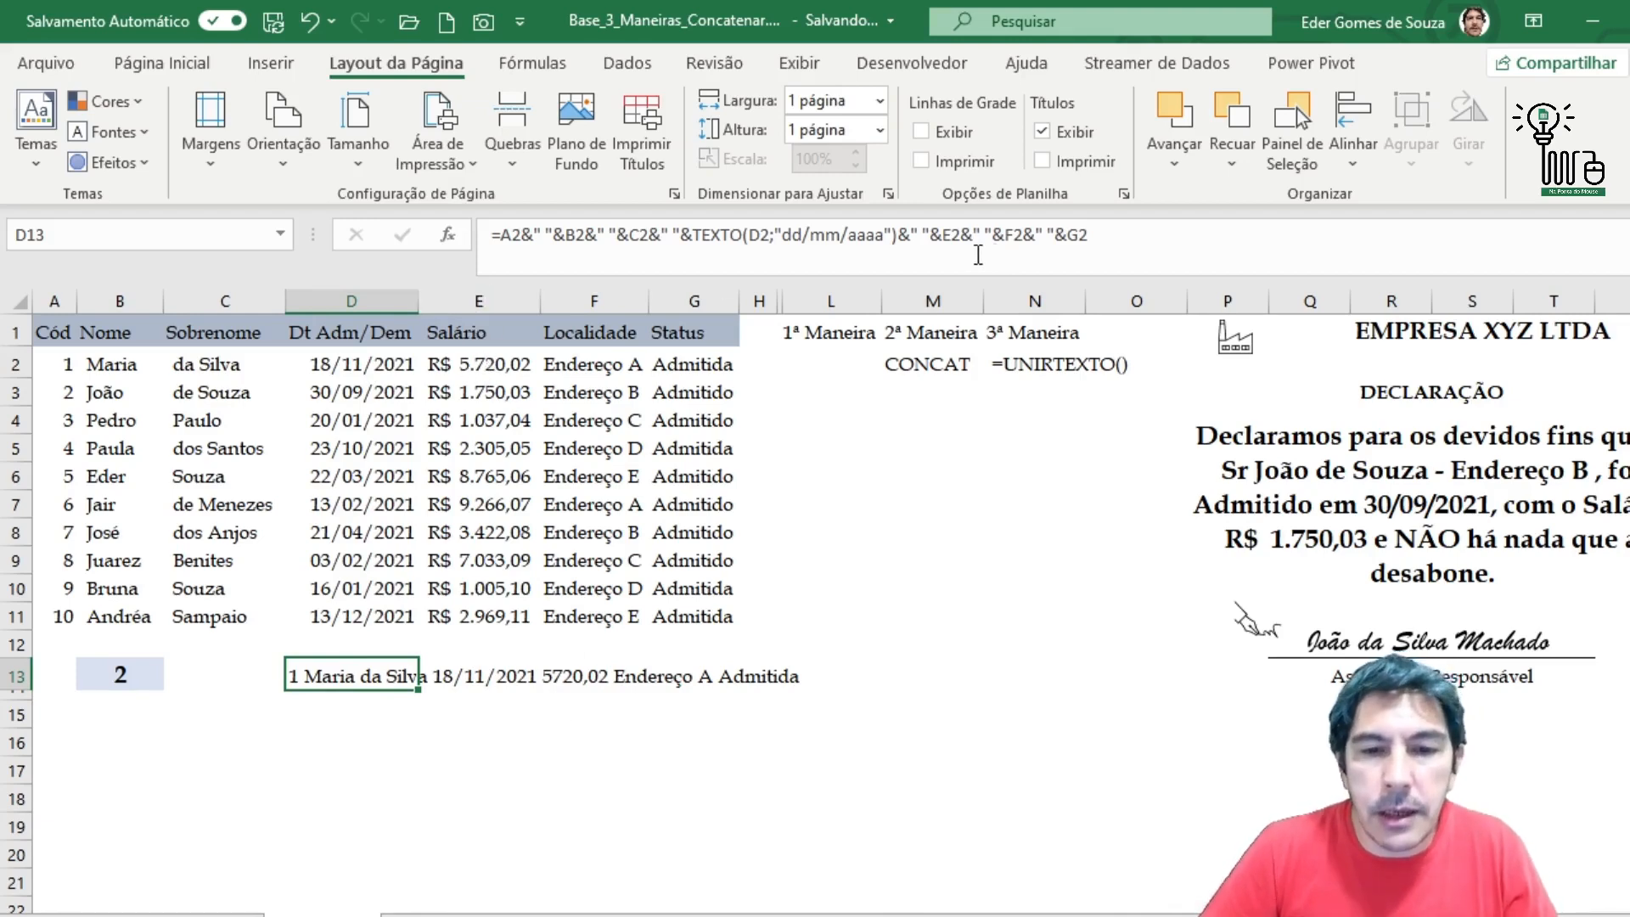
pyautogui.click(943, 235)
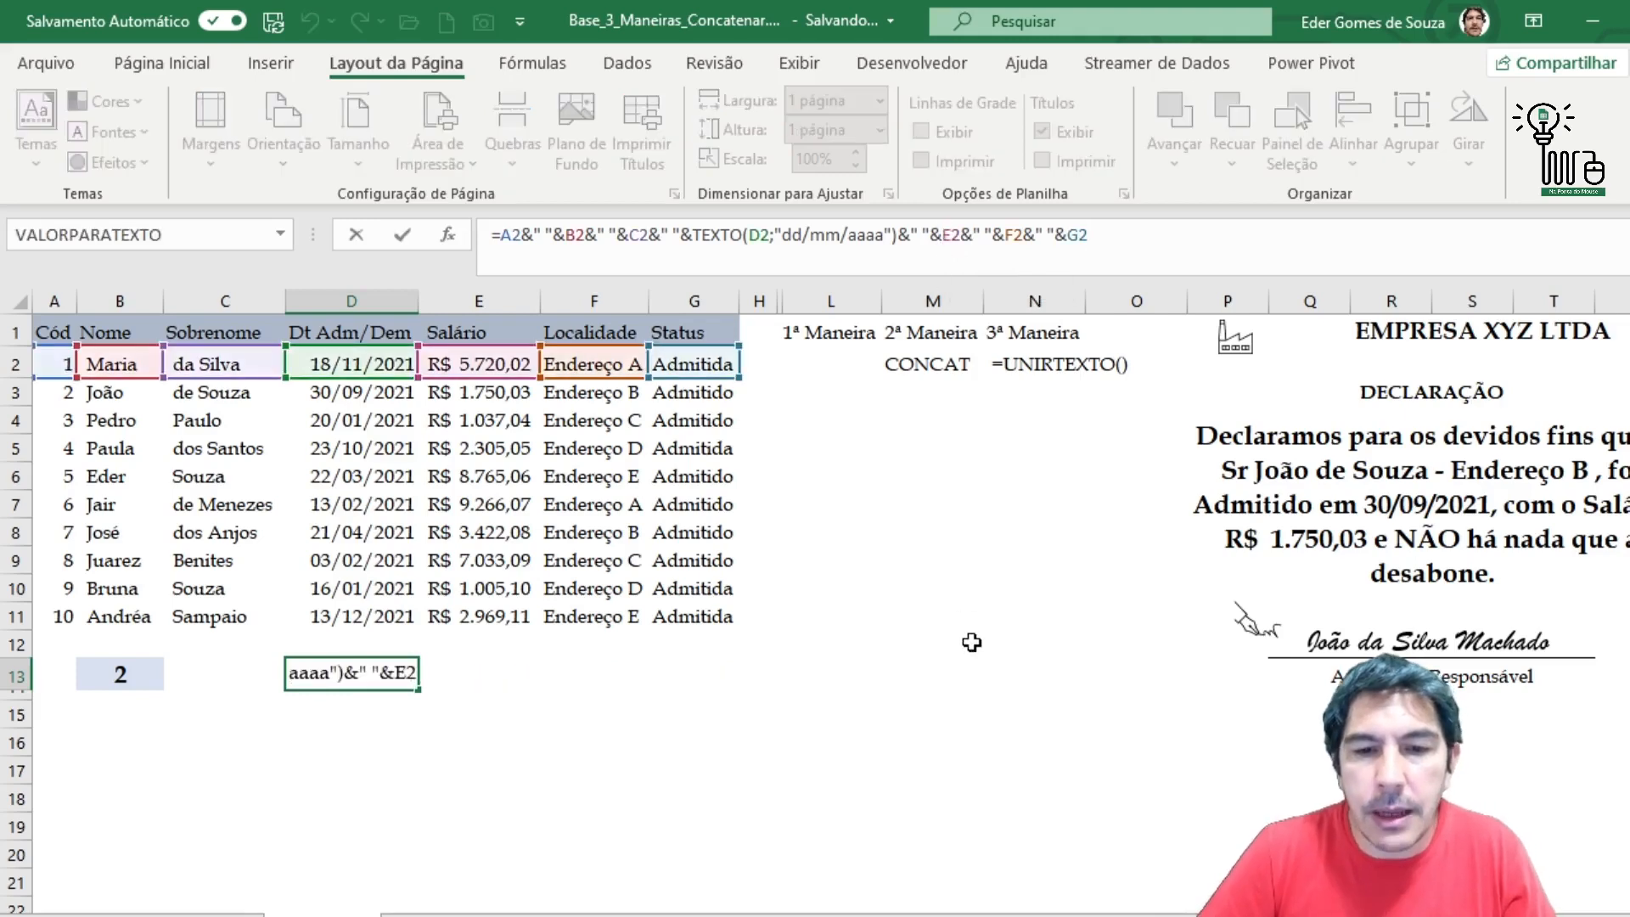
pyautogui.write('texto')
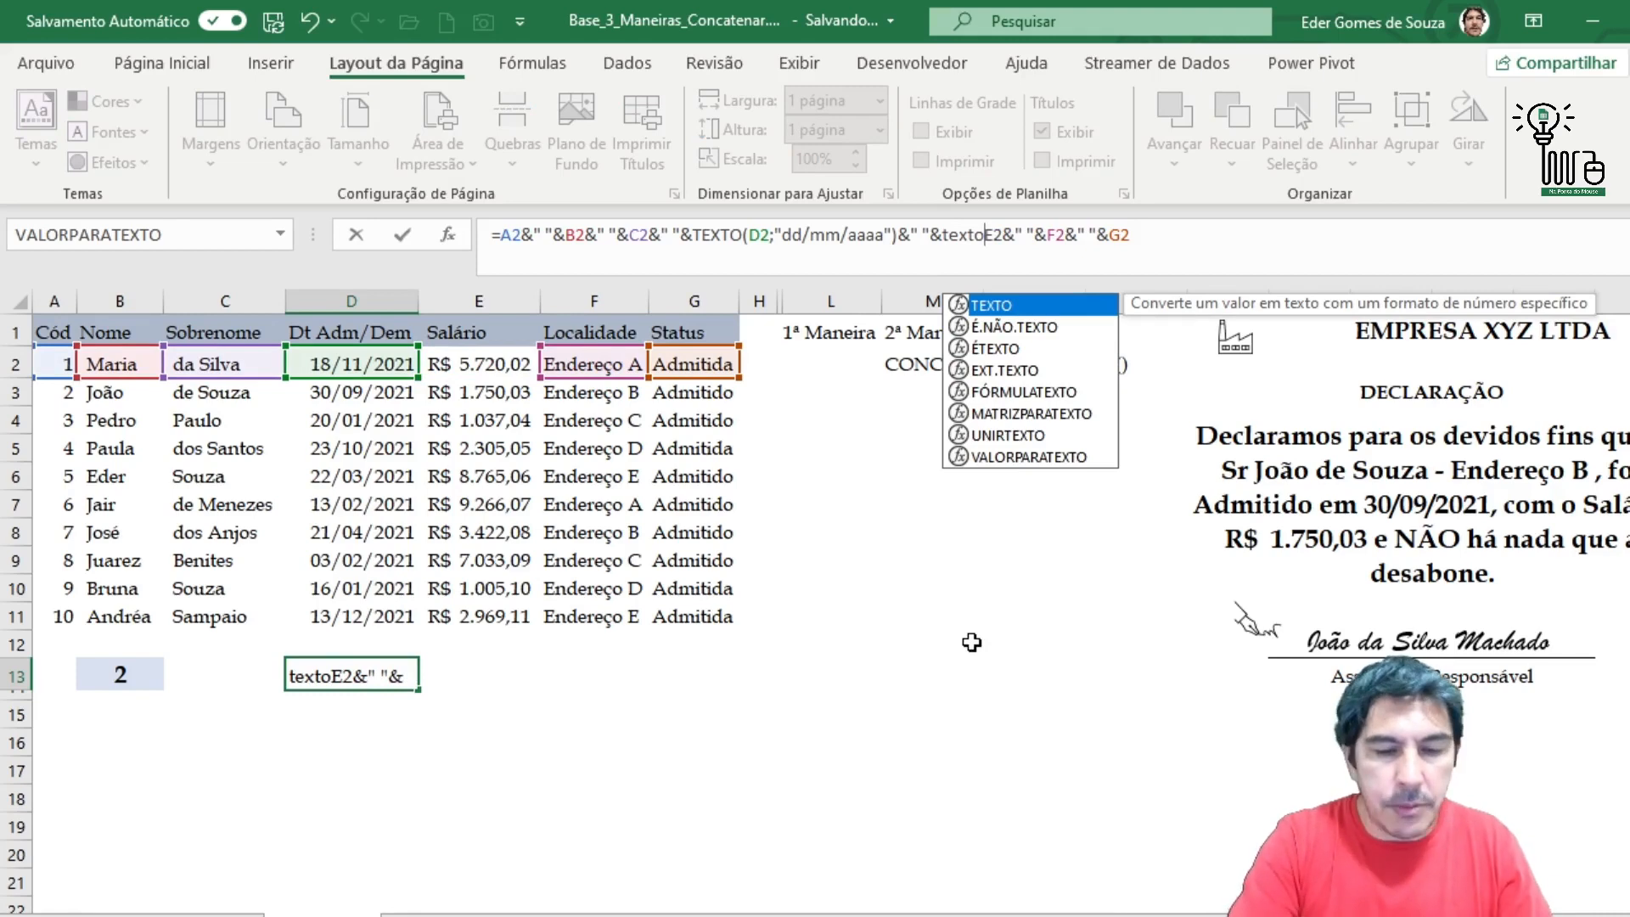
pyautogui.write('(')
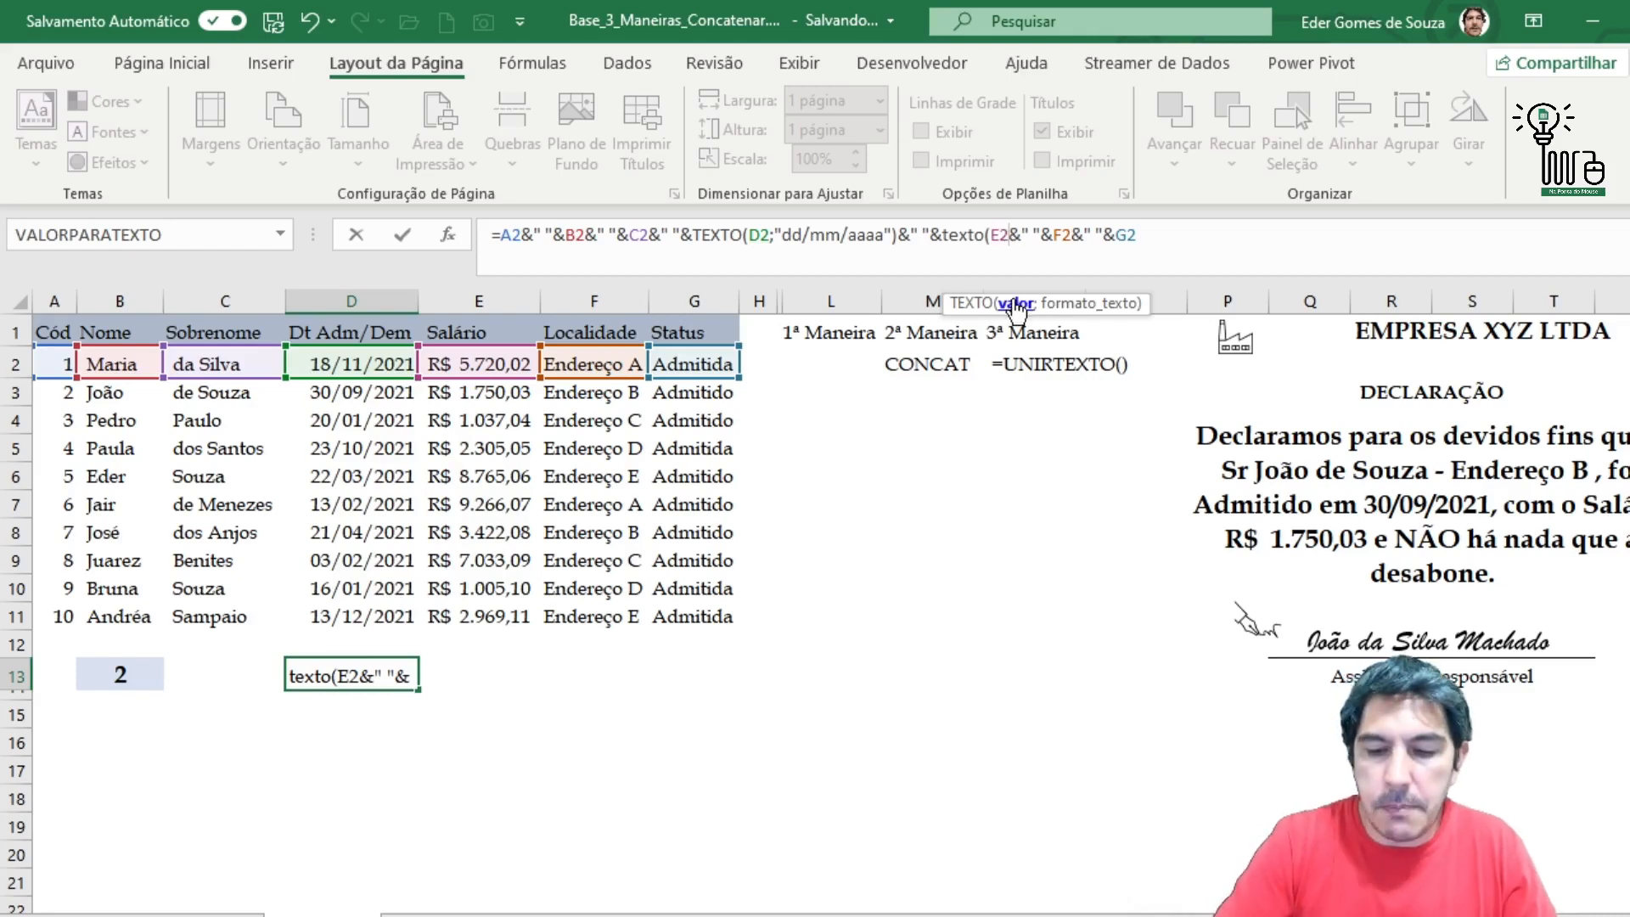
pyautogui.write(';')
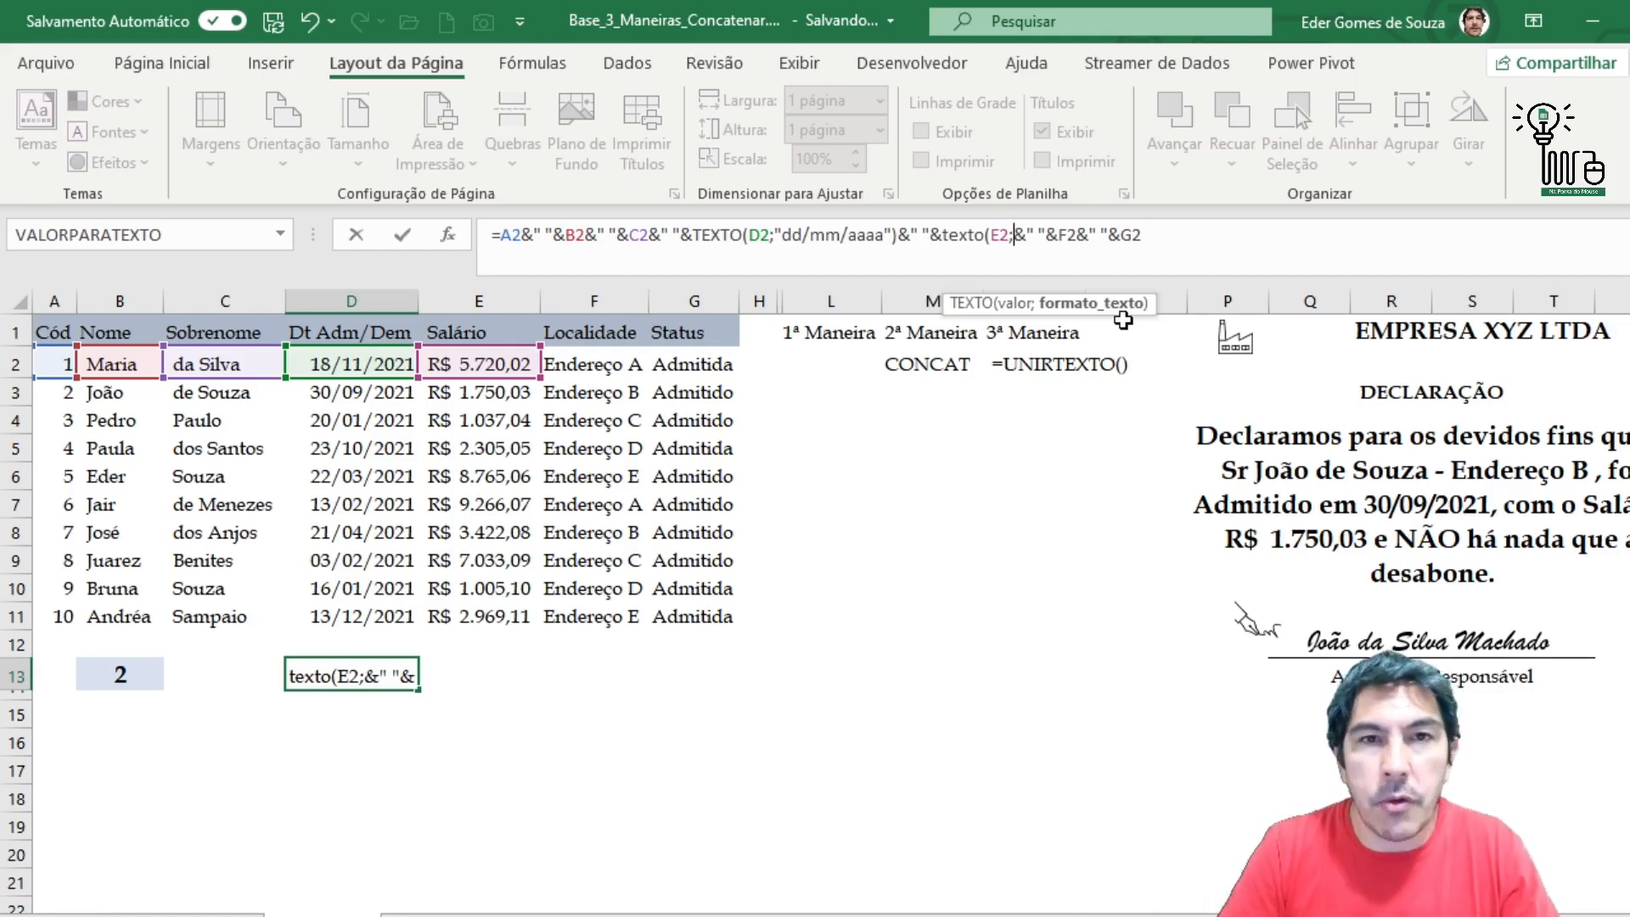
# - Set the TEXTO format argument for E2 to "R$ ##.###,00" and close the function's parenthesis before the next separator
pyautogui.write('"')
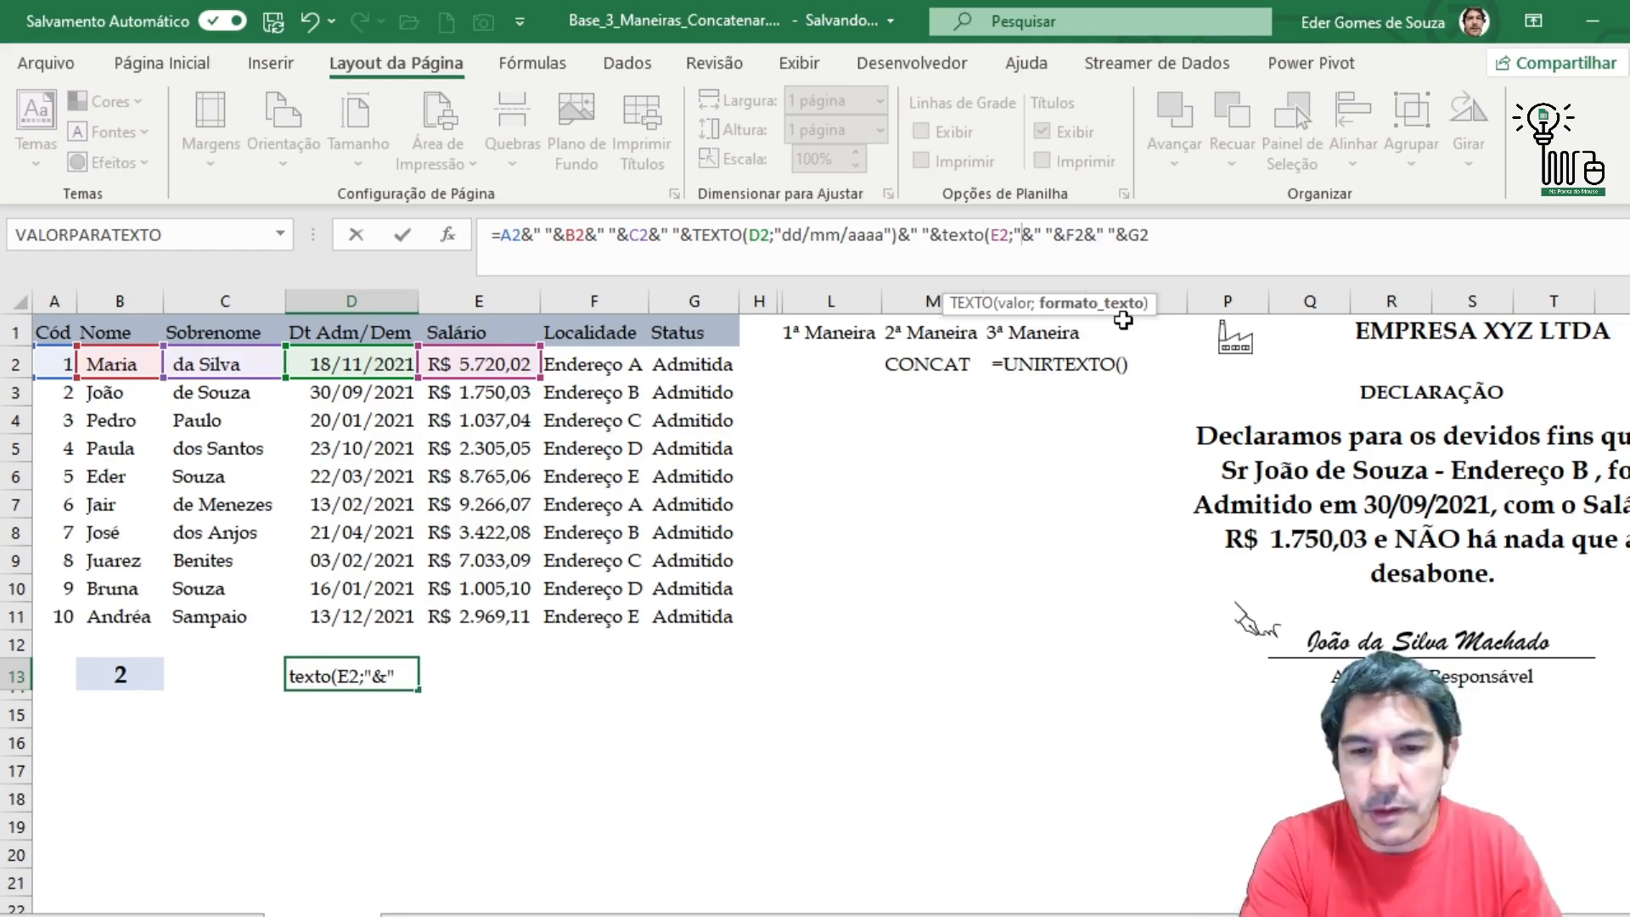
pyautogui.write('#')
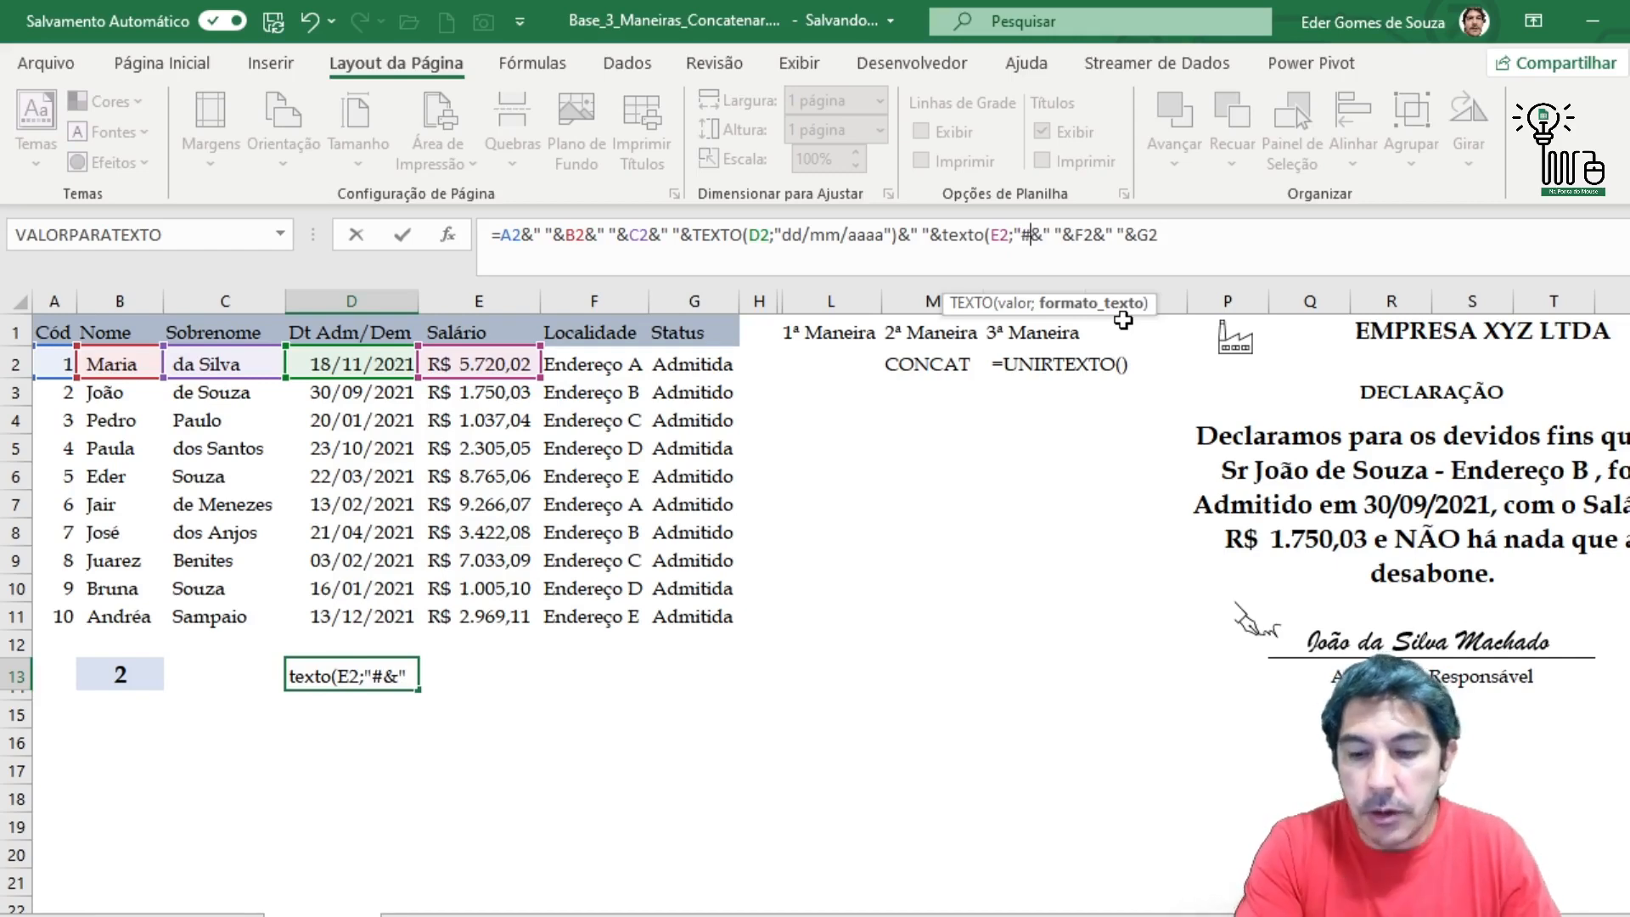
pyautogui.press('BackSpace')
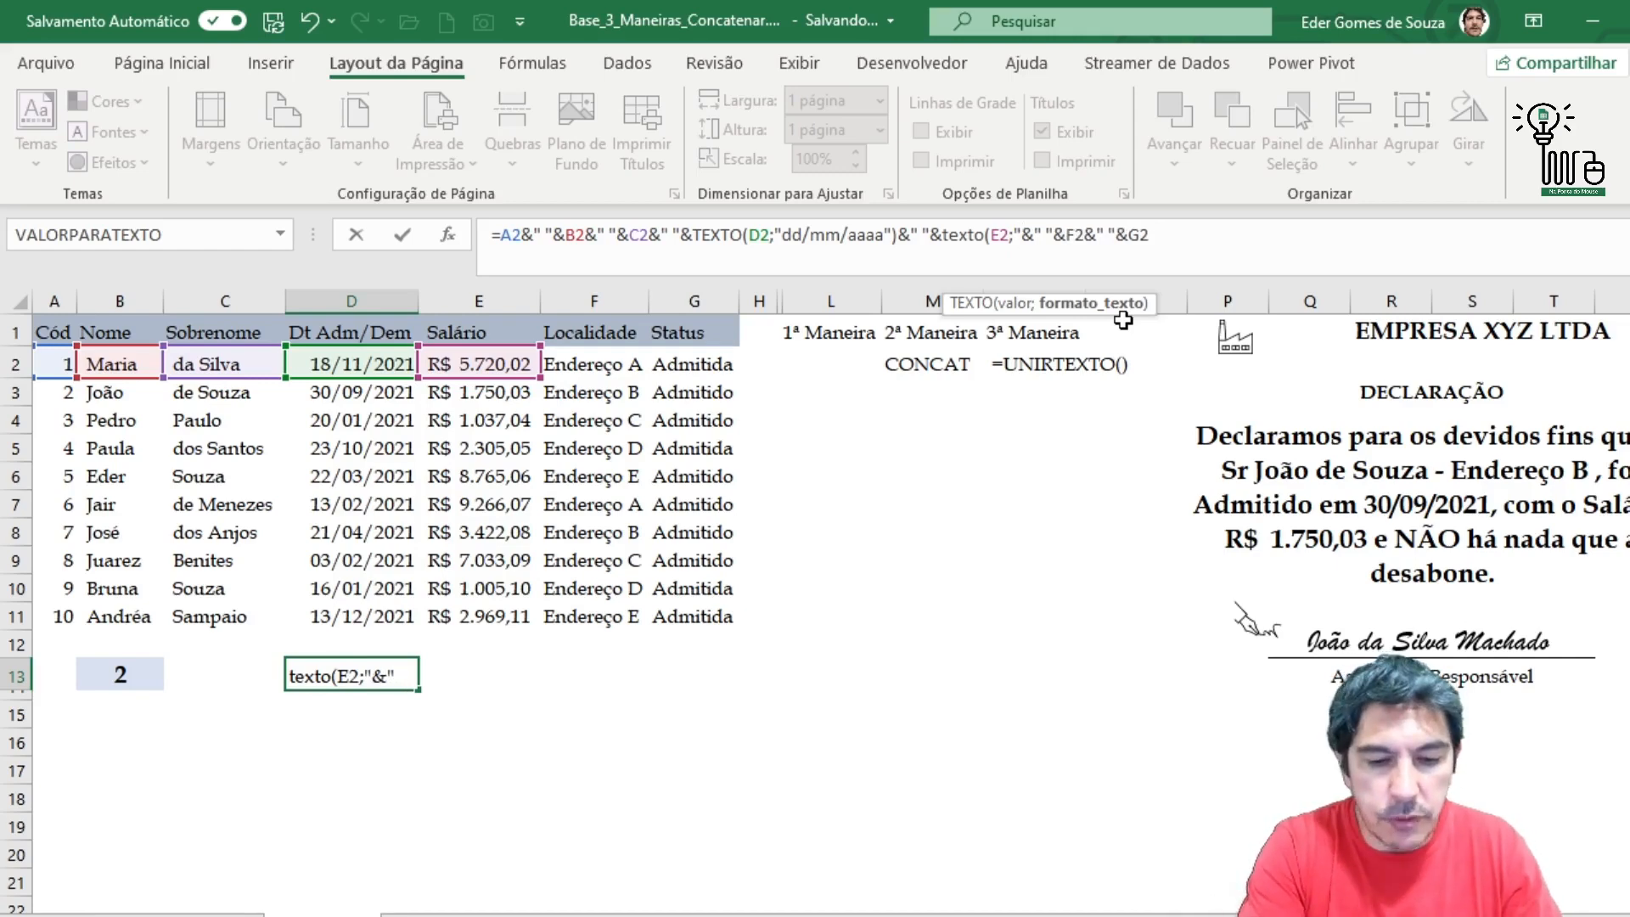
pyautogui.write('R$')
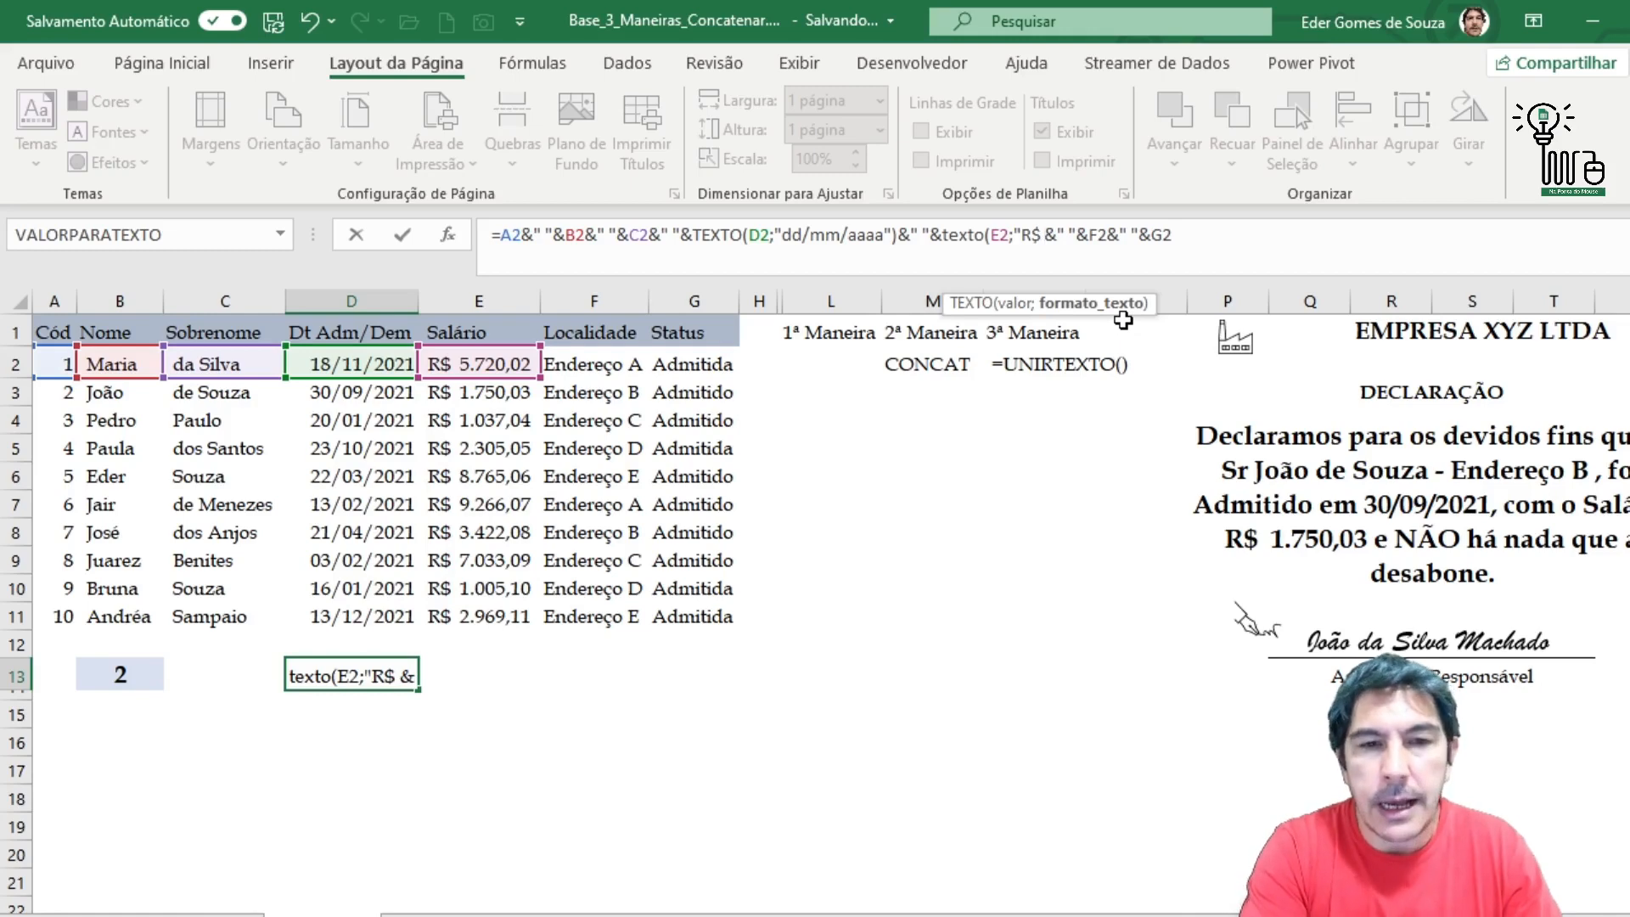
pyautogui.write(' ##')
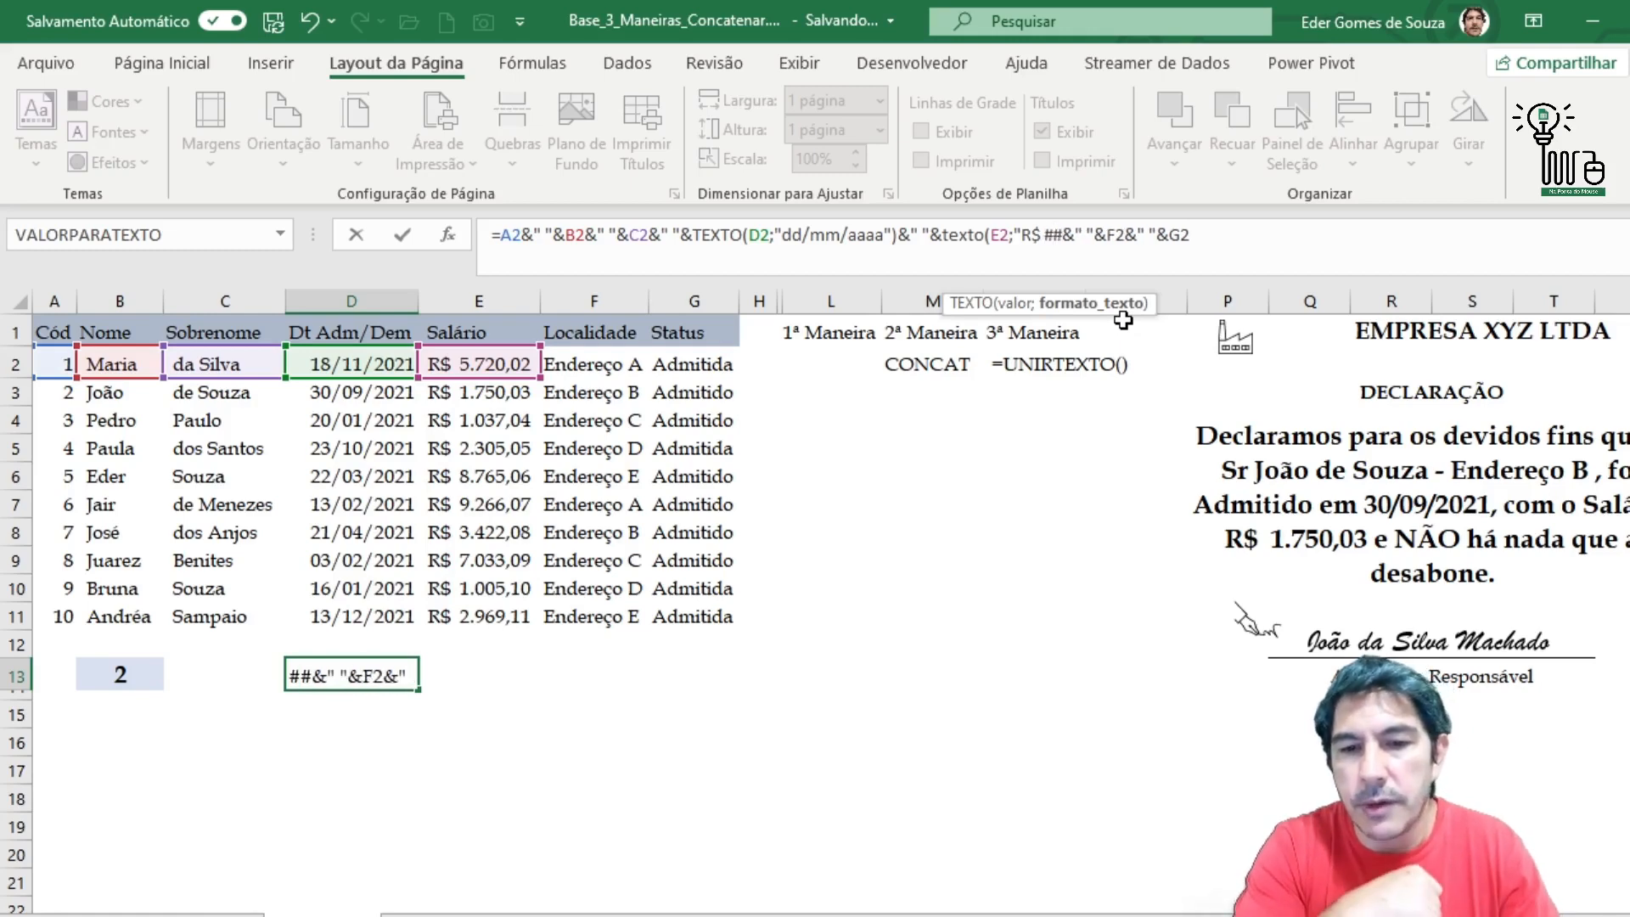
pyautogui.write('.')
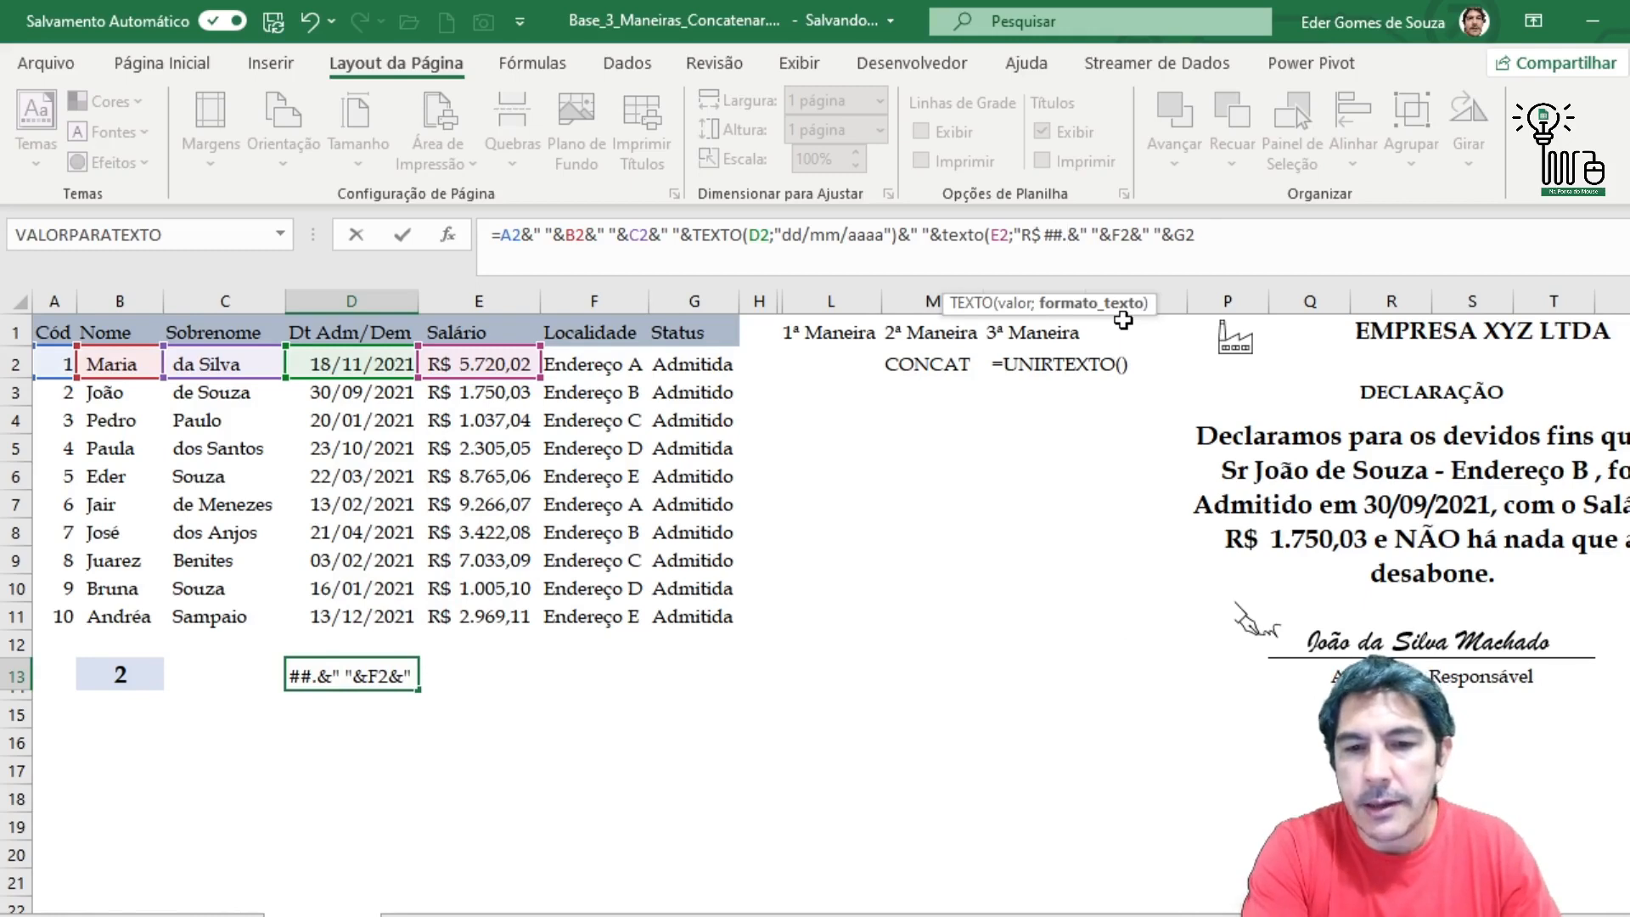
pyautogui.write('###')
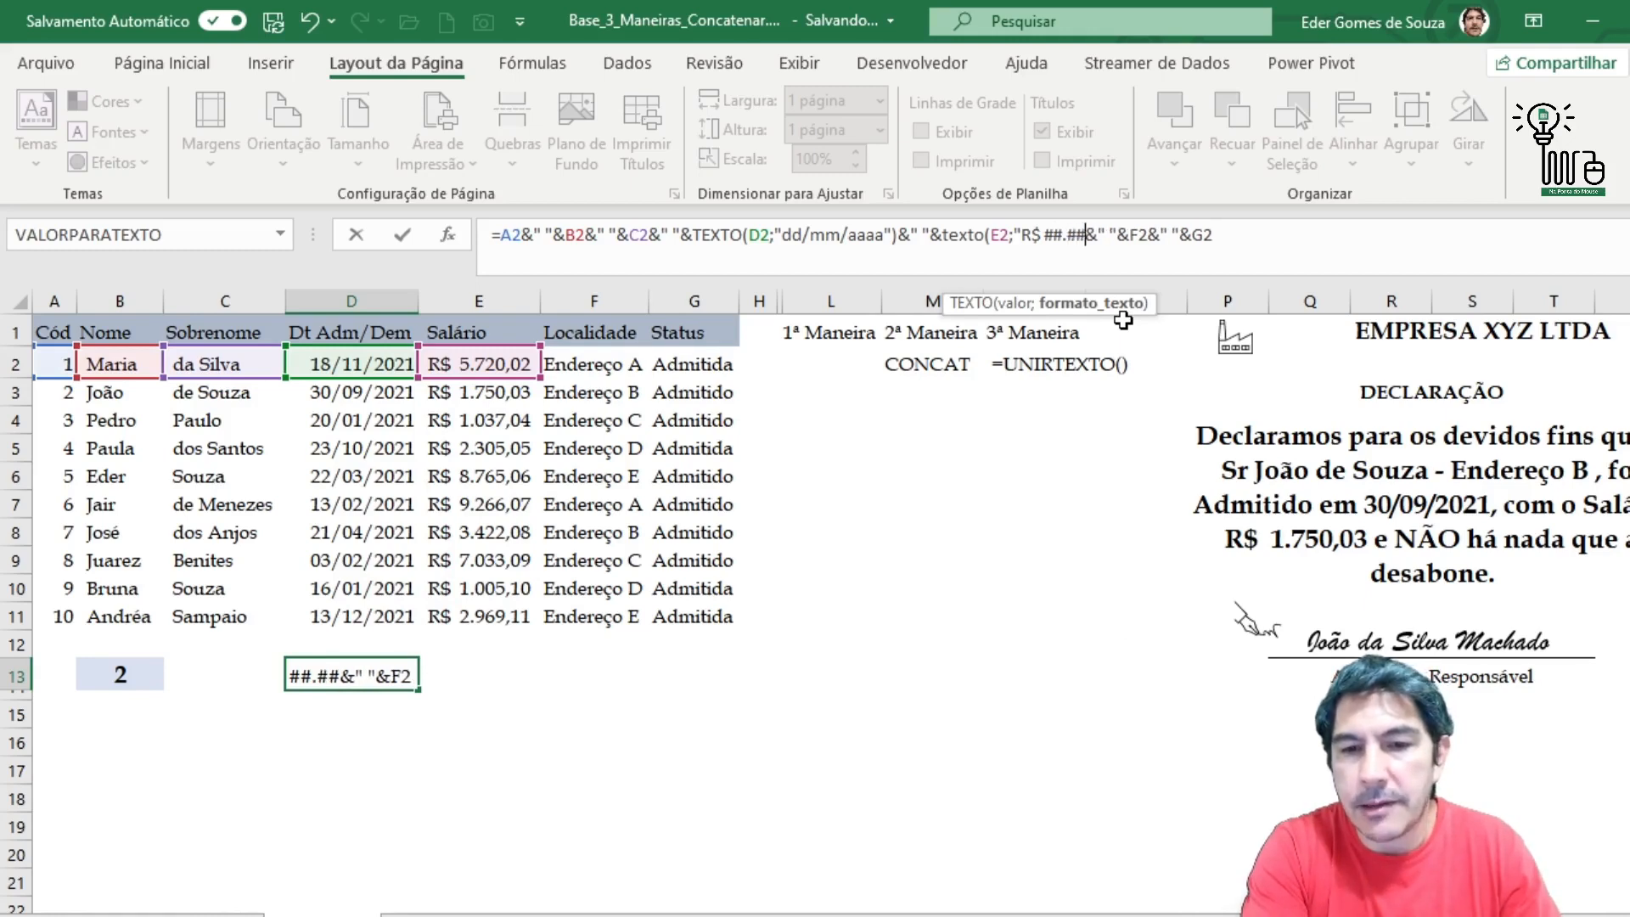
pyautogui.write(',')
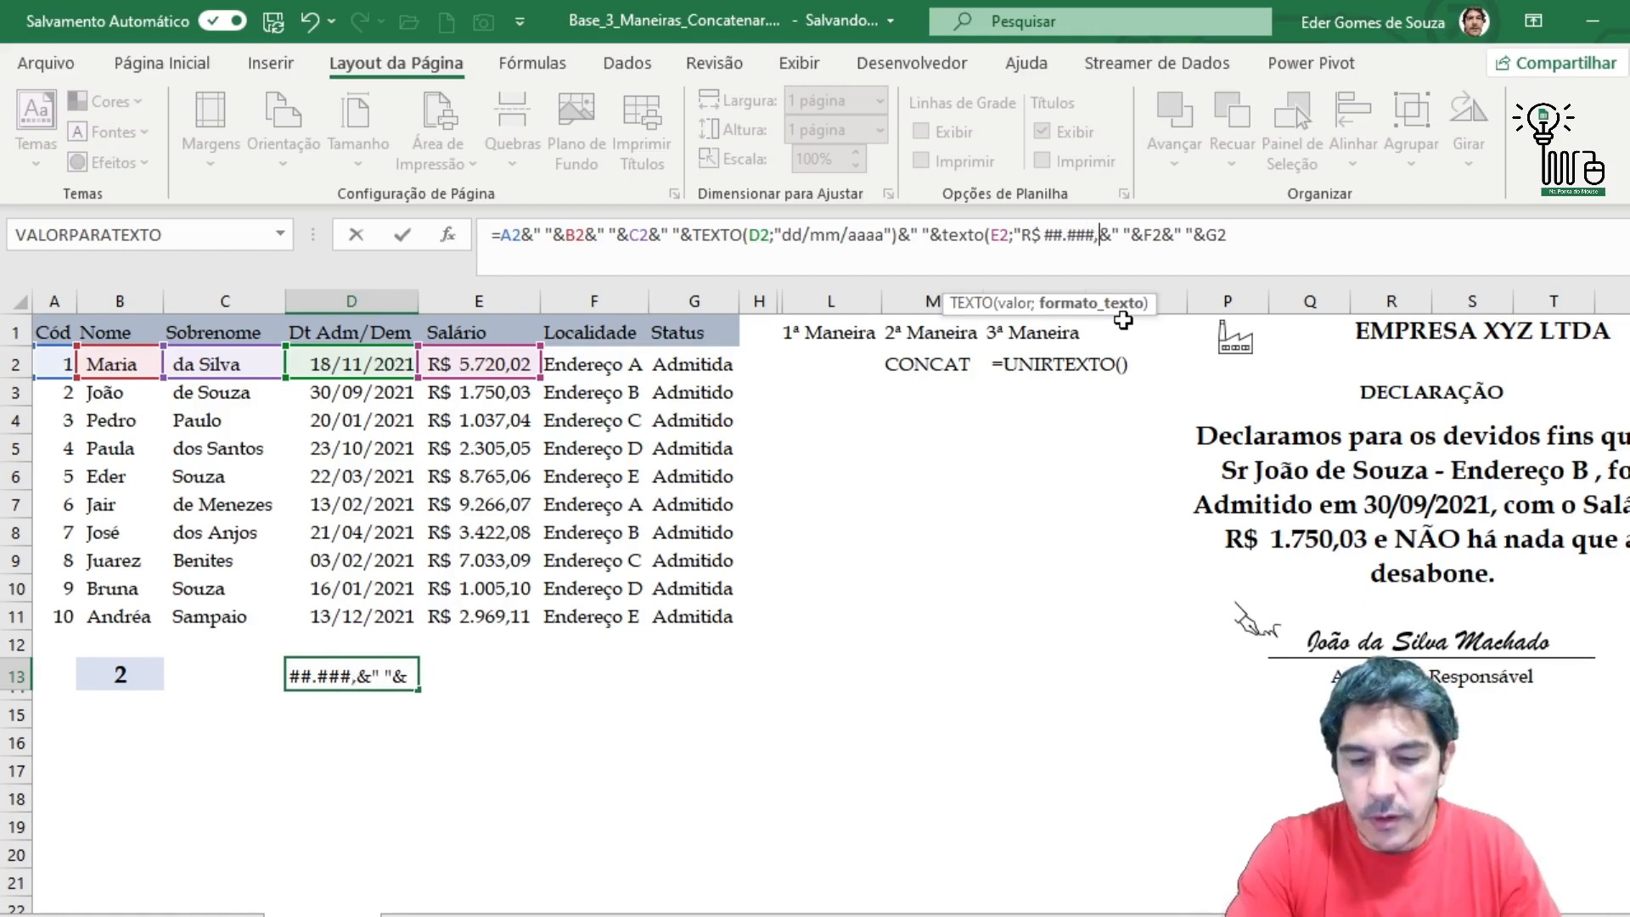
pyautogui.write('00')
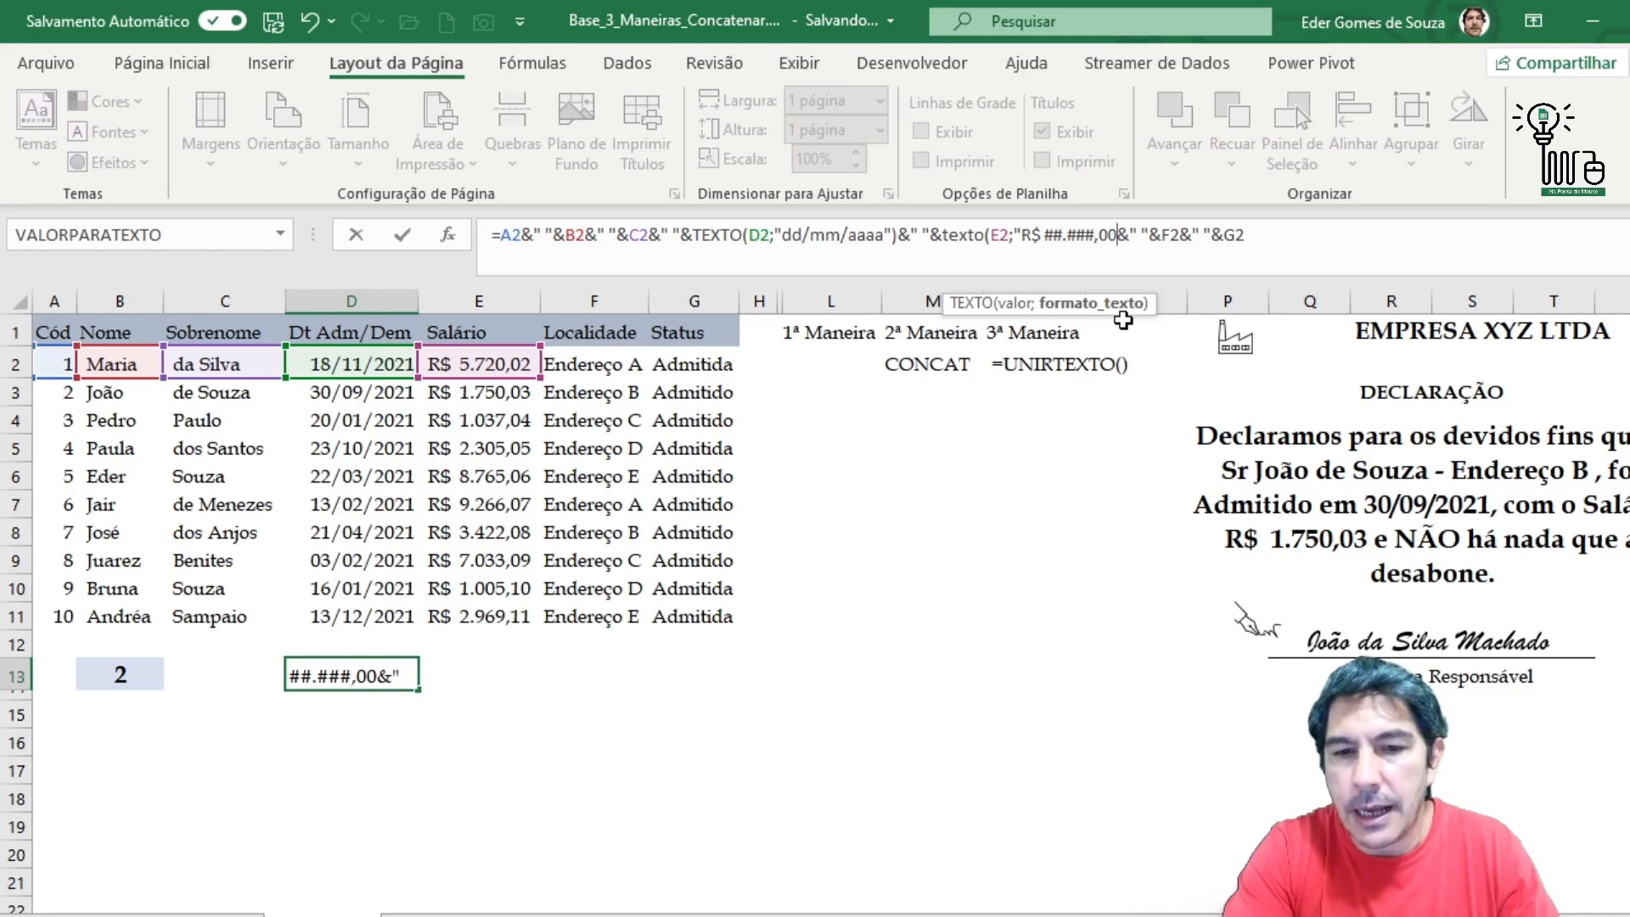
pyautogui.write('"')
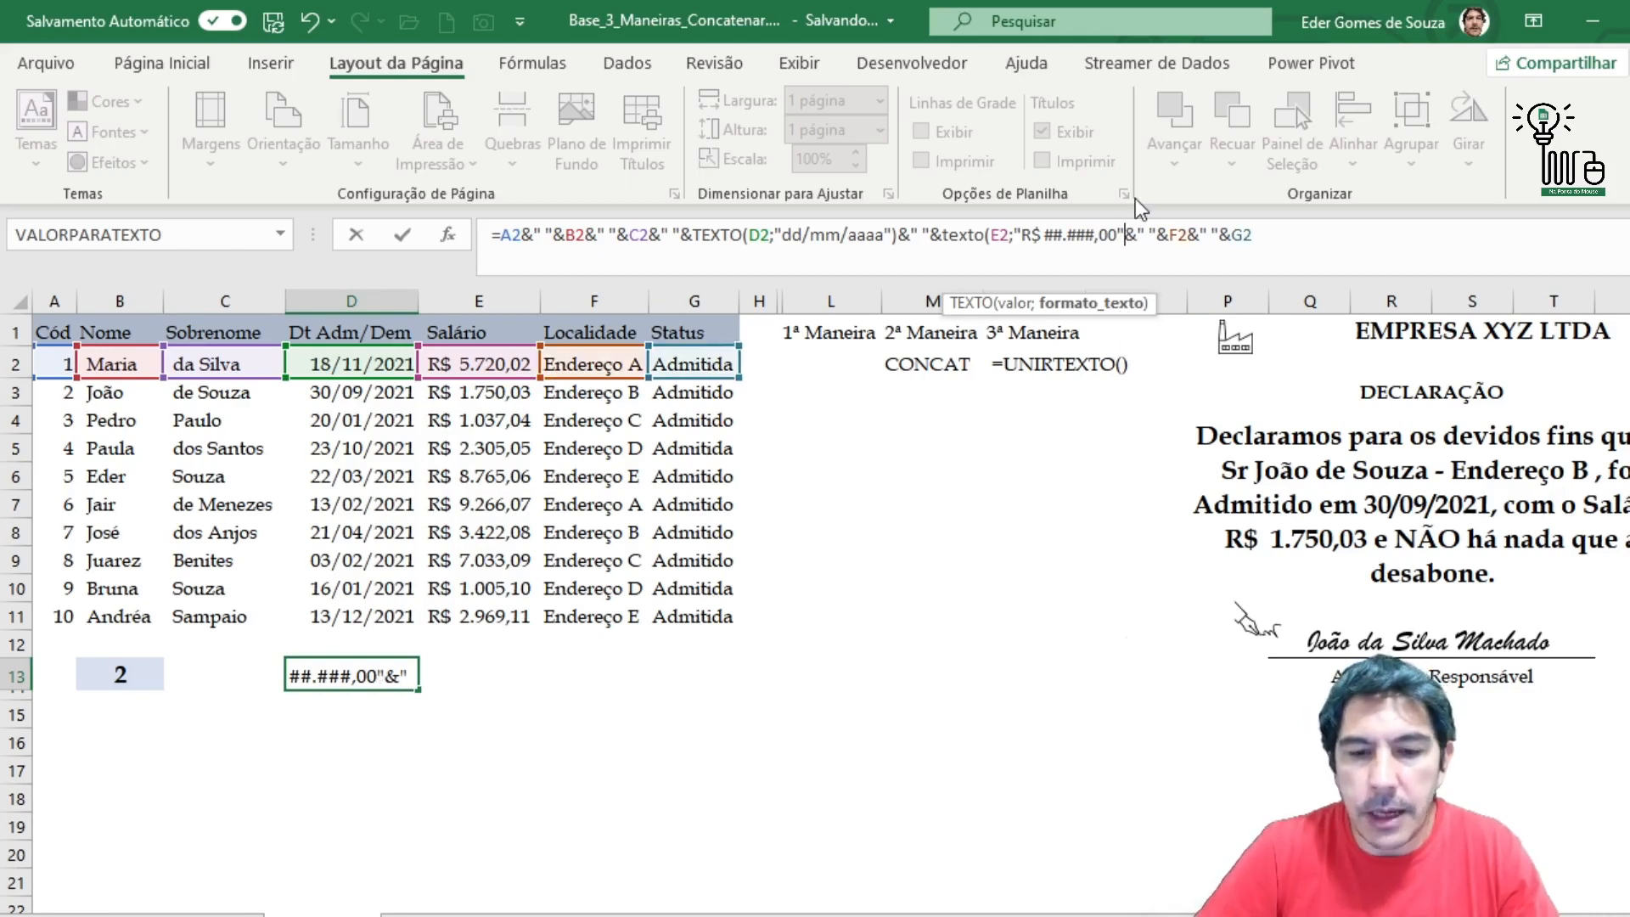
pyautogui.write(')')
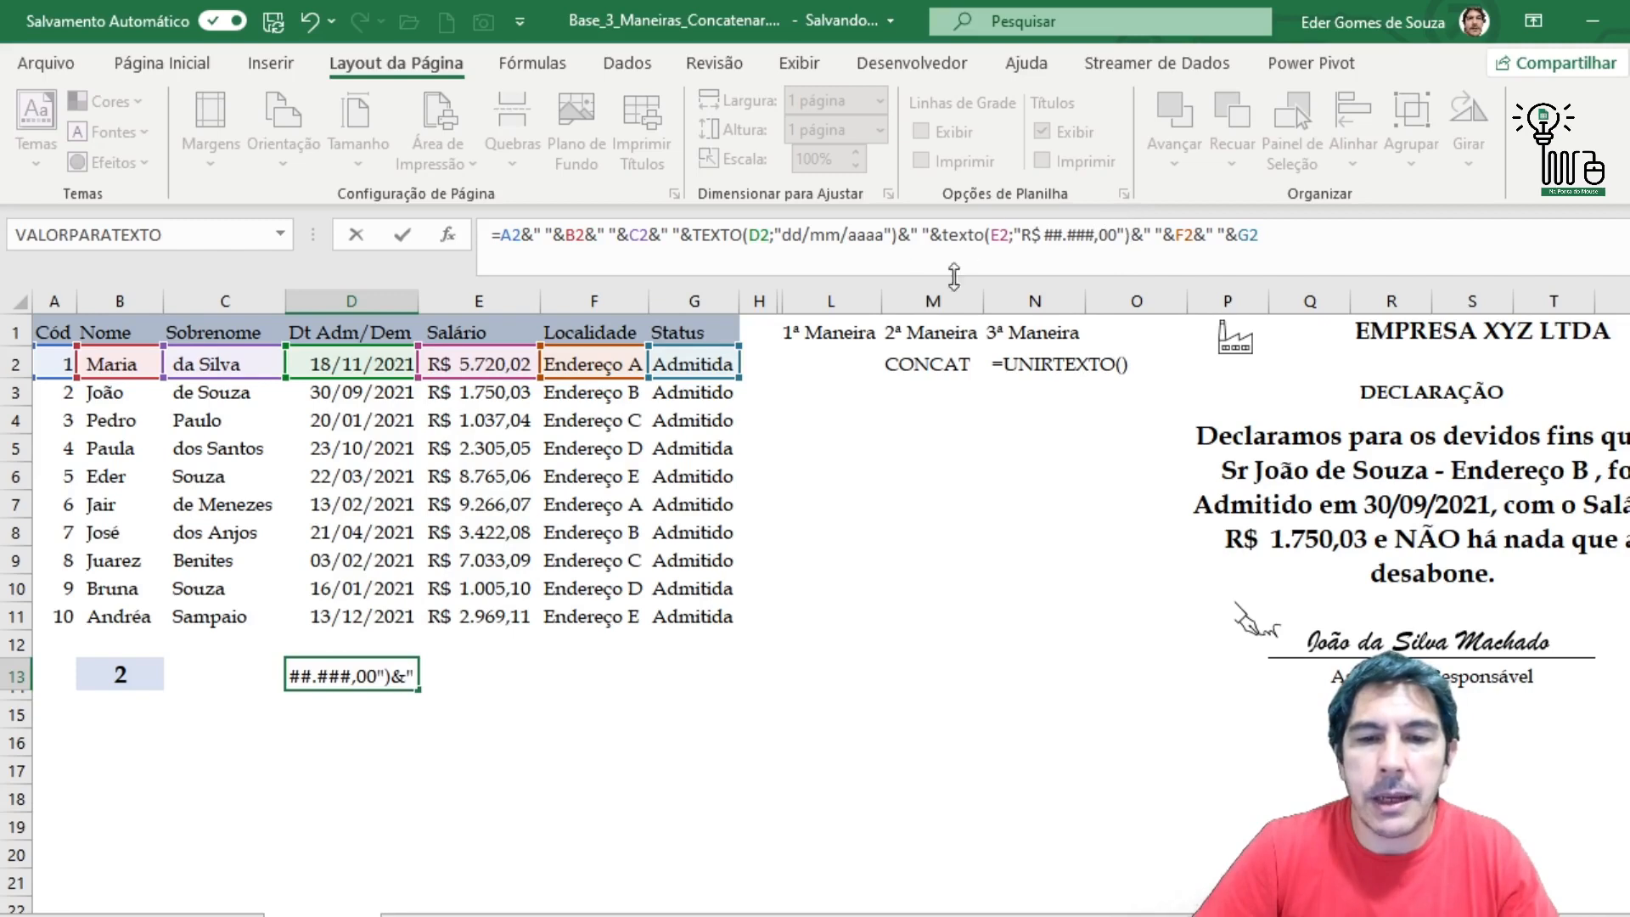
# - Commit the D13 formula, then change the separator between C2 and the formatted date to " - " and commit it again
pyautogui.press('Return')
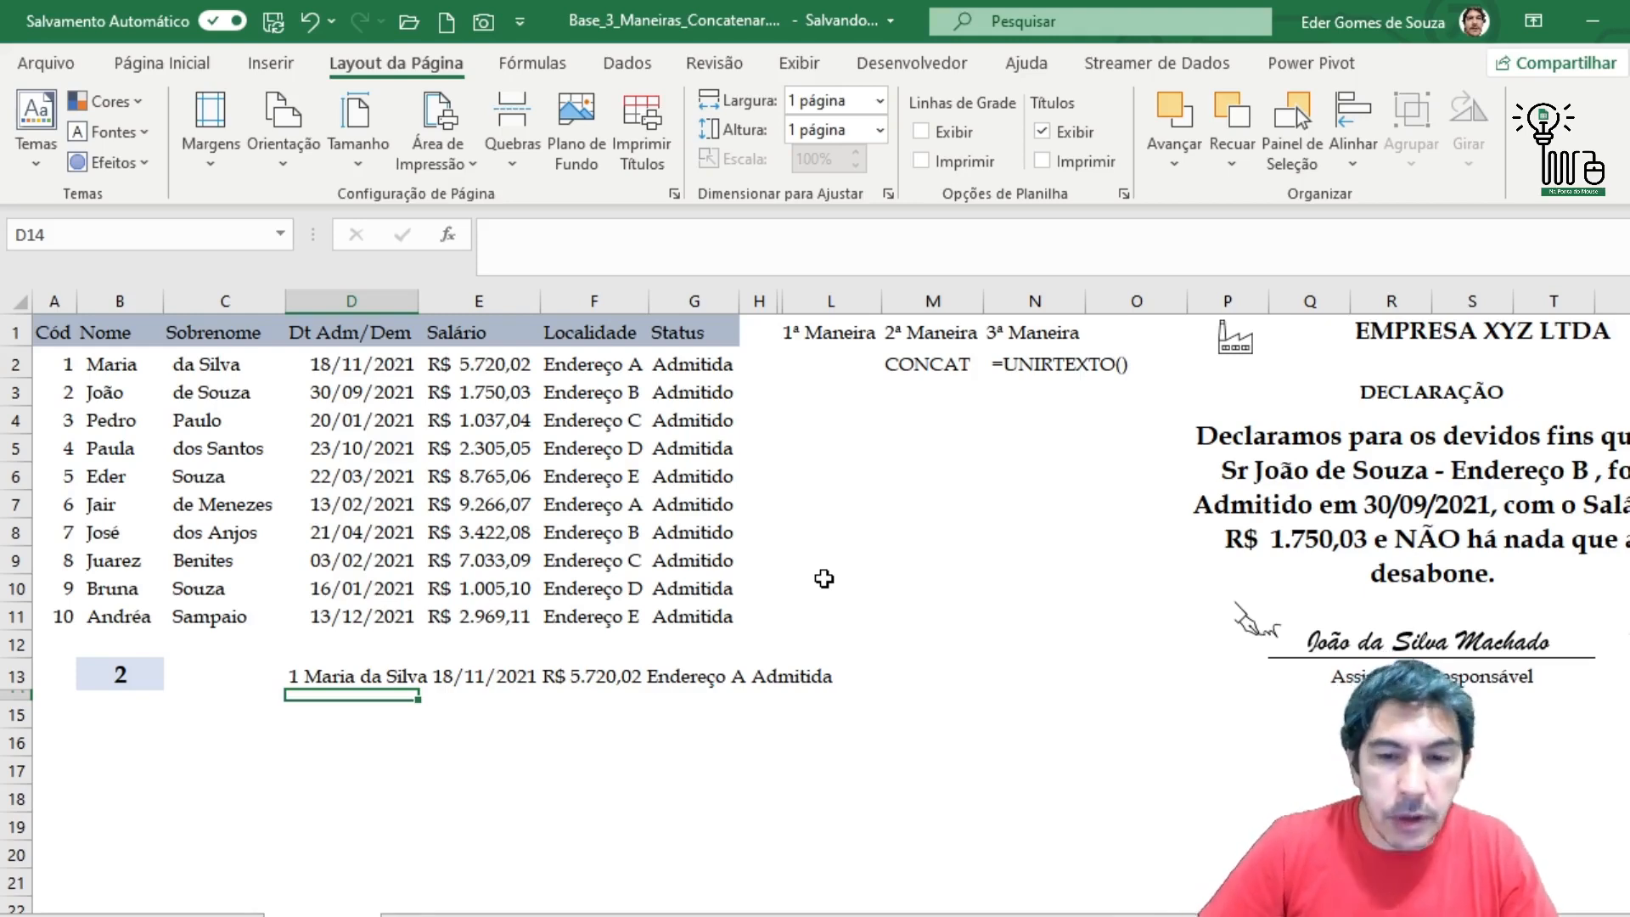
pyautogui.click(319, 676)
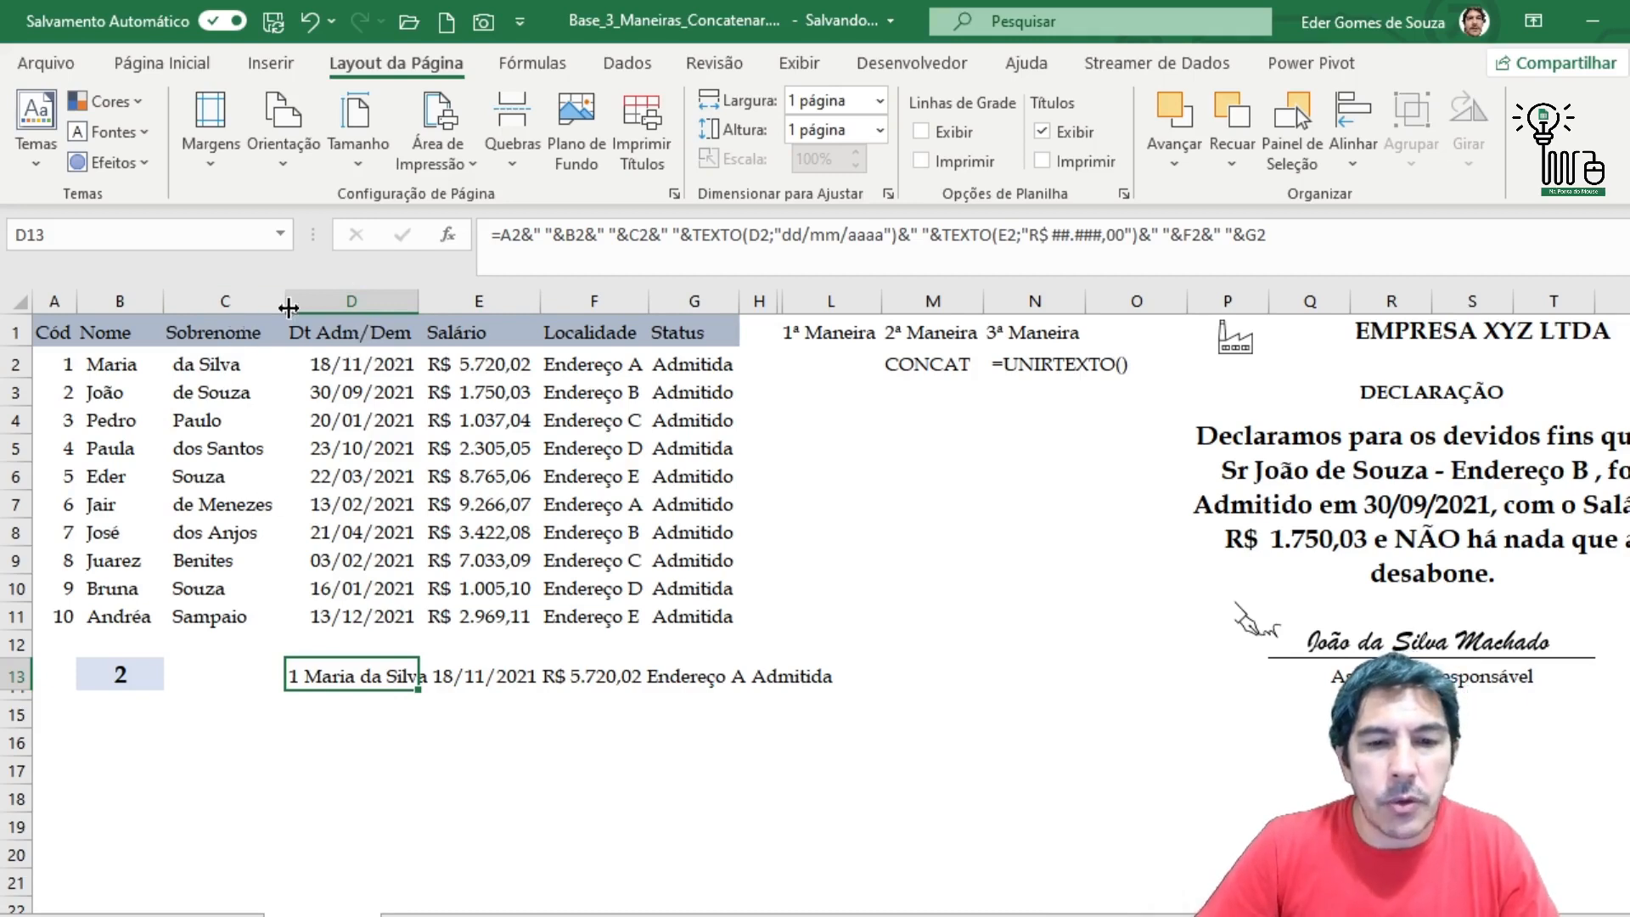
pyautogui.click(671, 230)
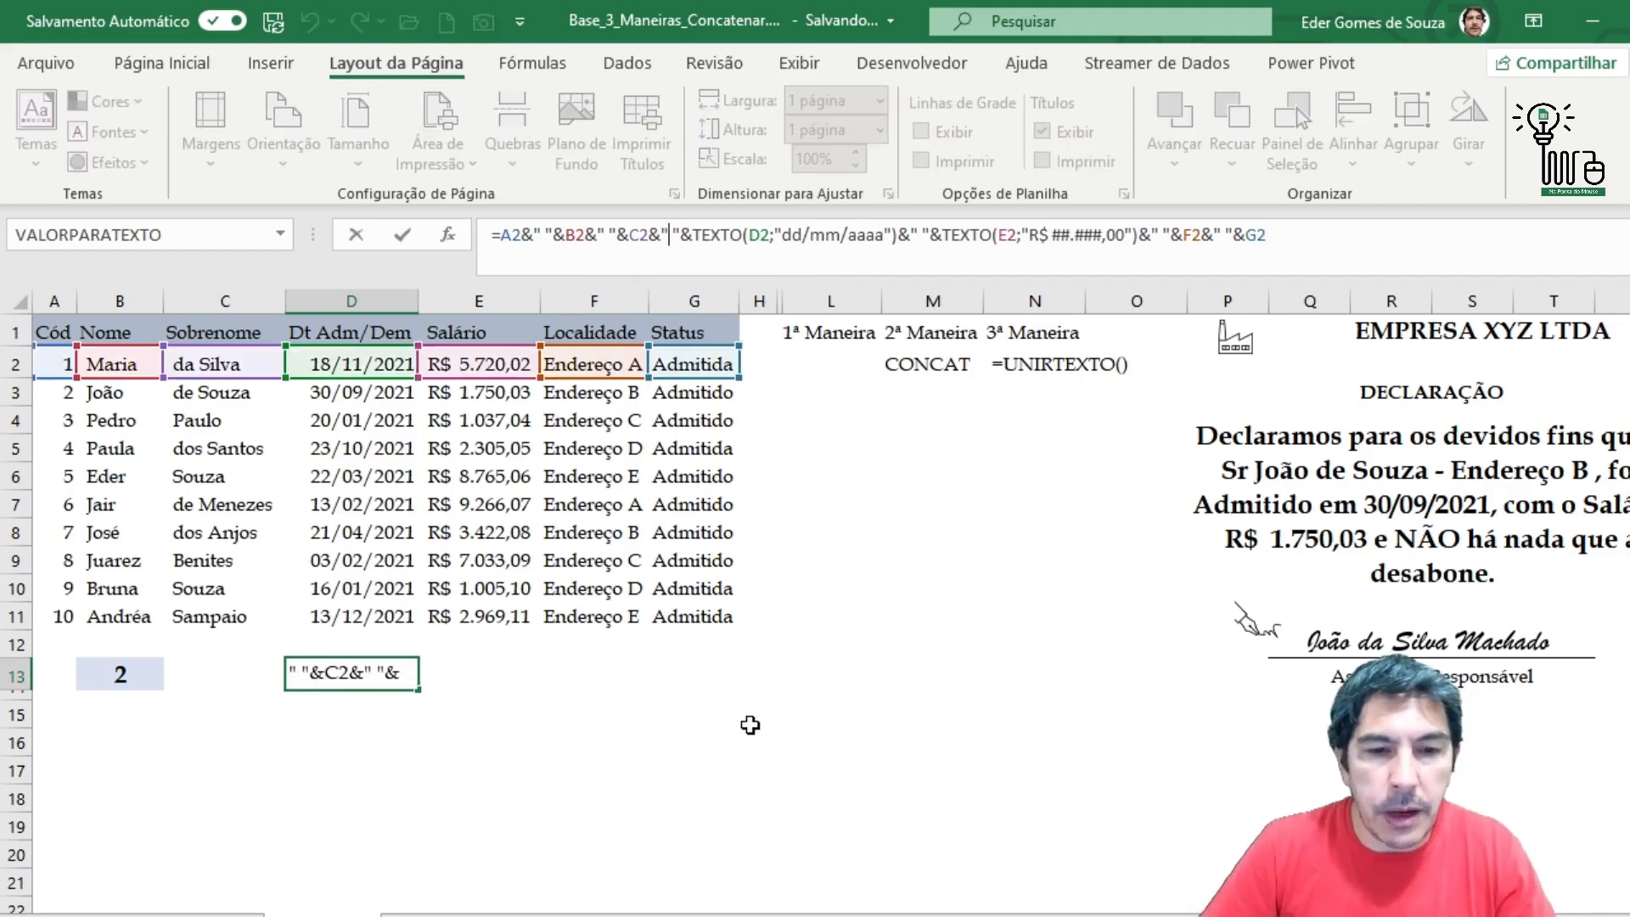
pyautogui.write('-')
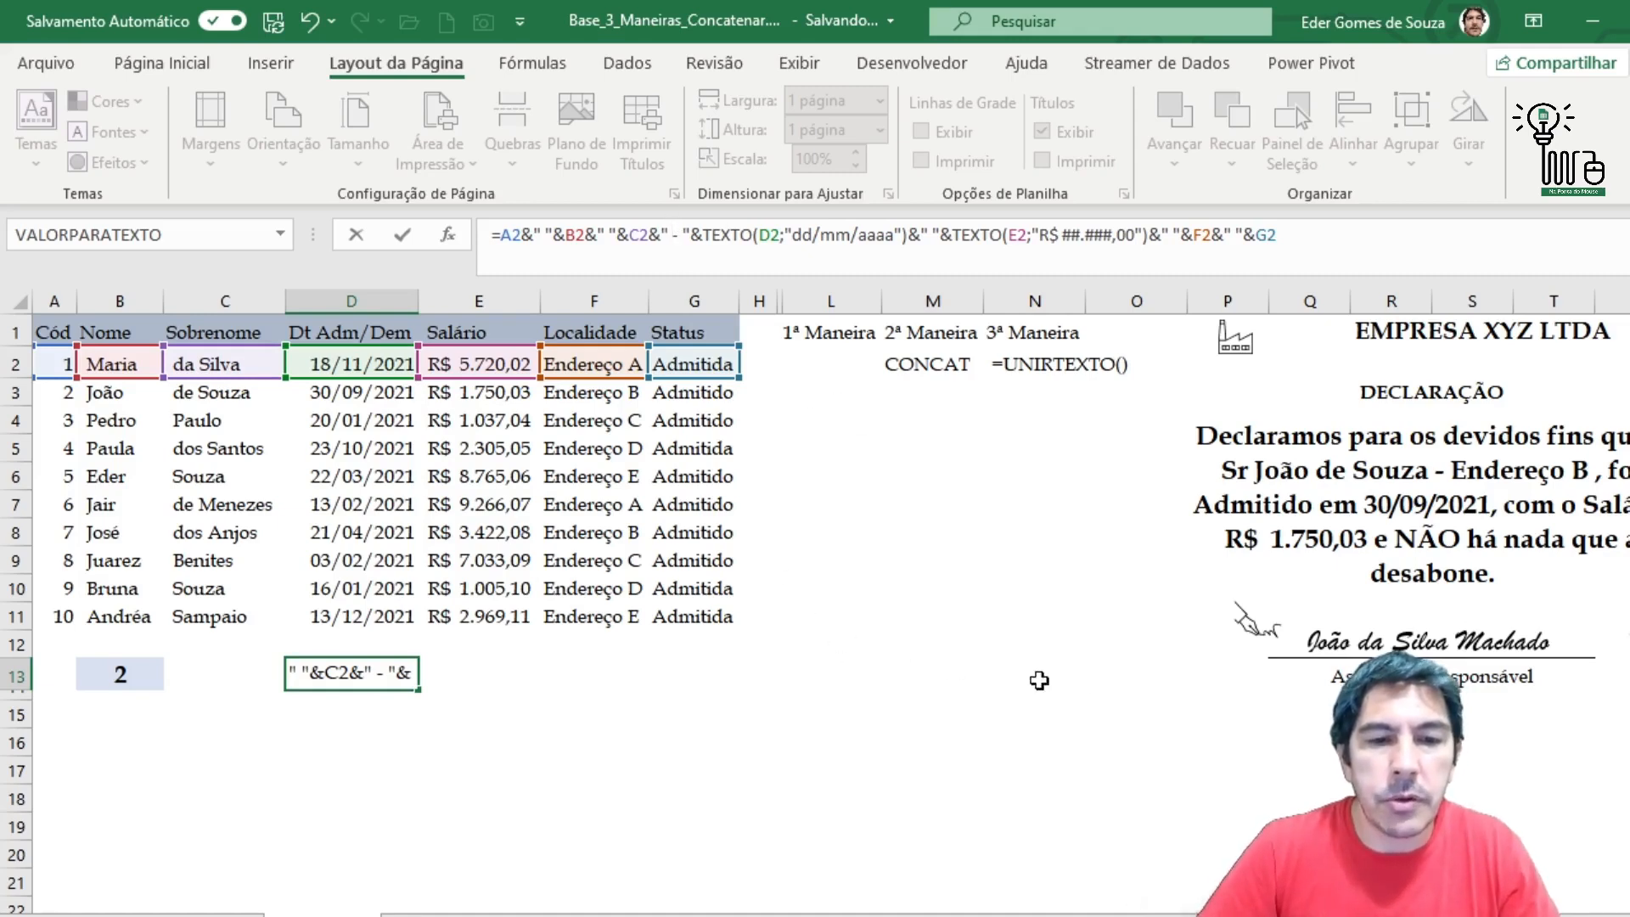
pyautogui.press('Return')
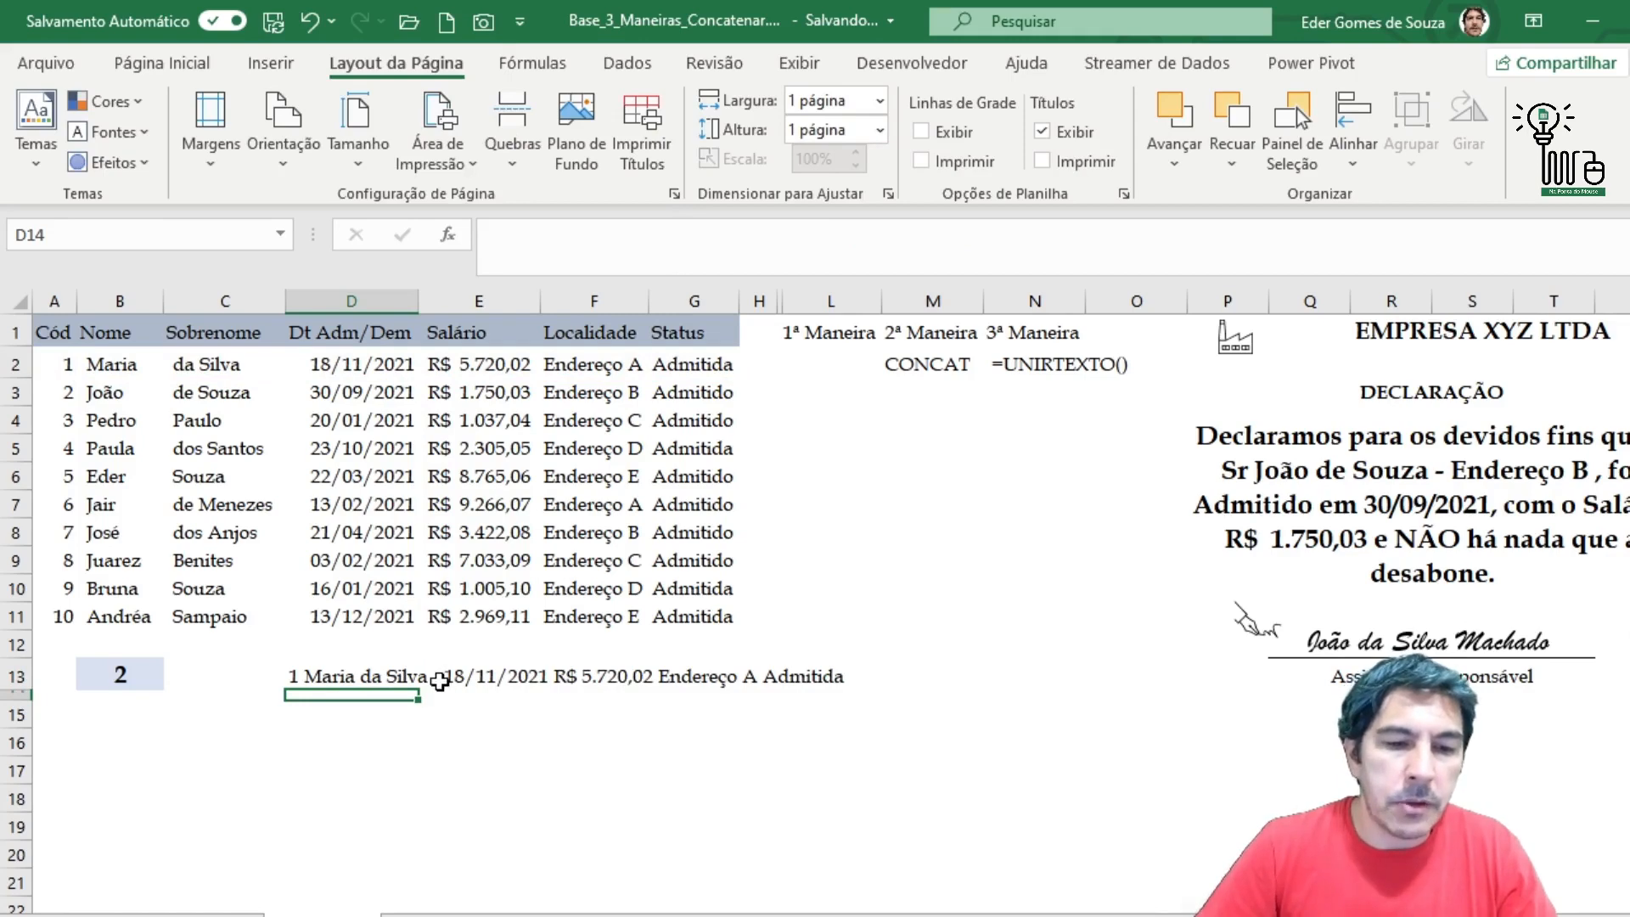
pyautogui.click(328, 679)
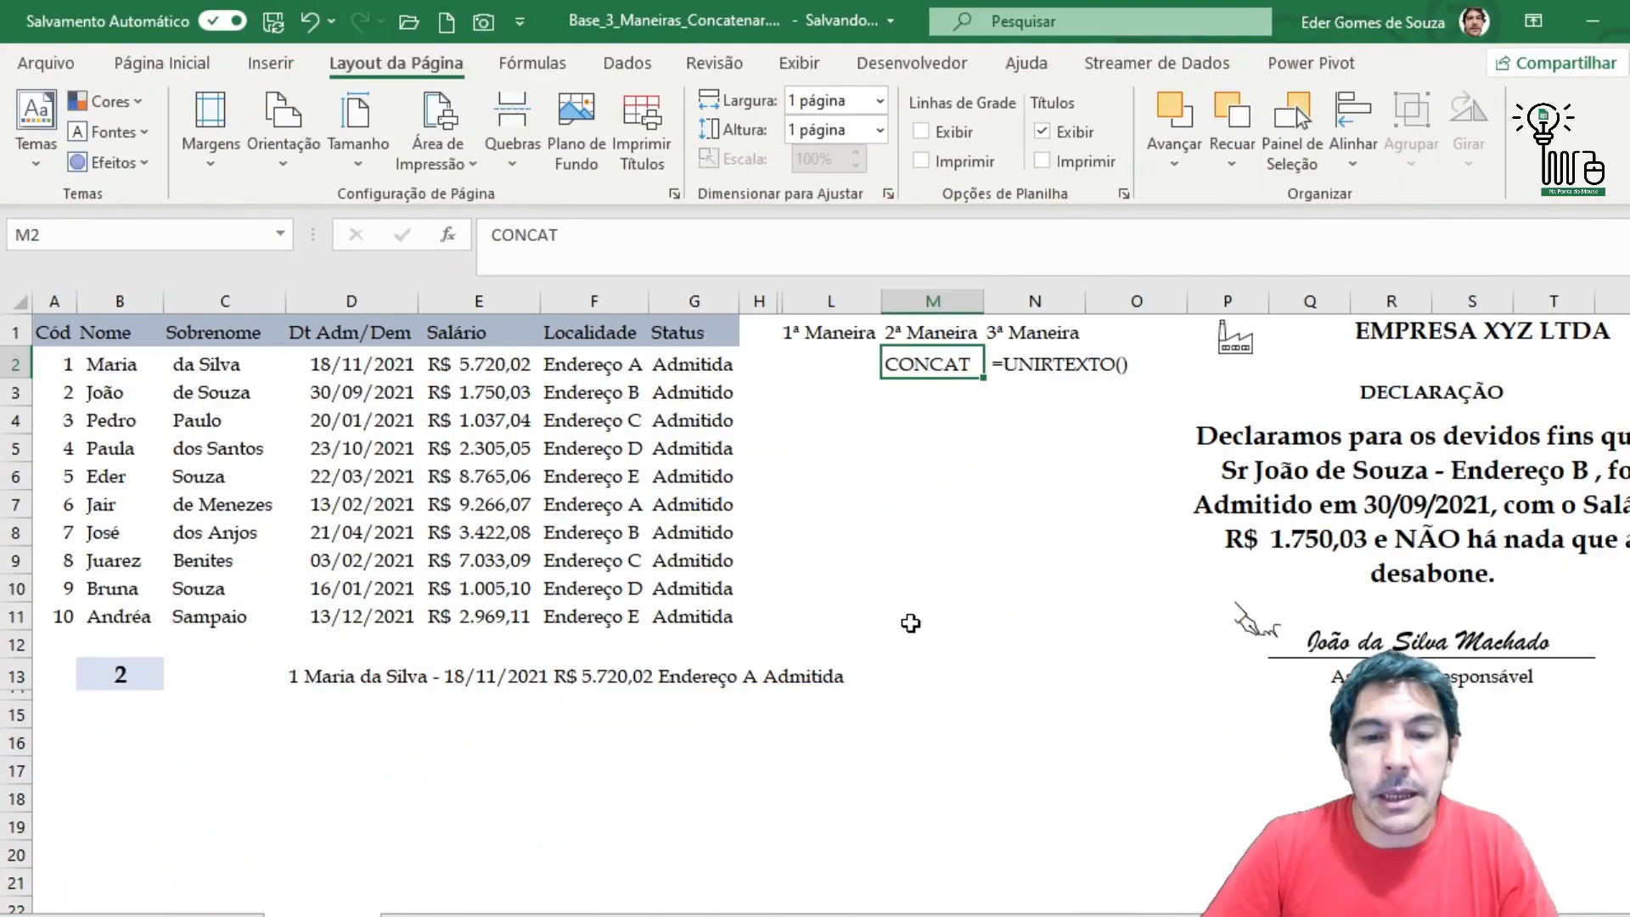
# - Start a CONCAT formula in the merged cell C15 and open its function arguments
pyautogui.click(317, 720)
pyautogui.write('=con')
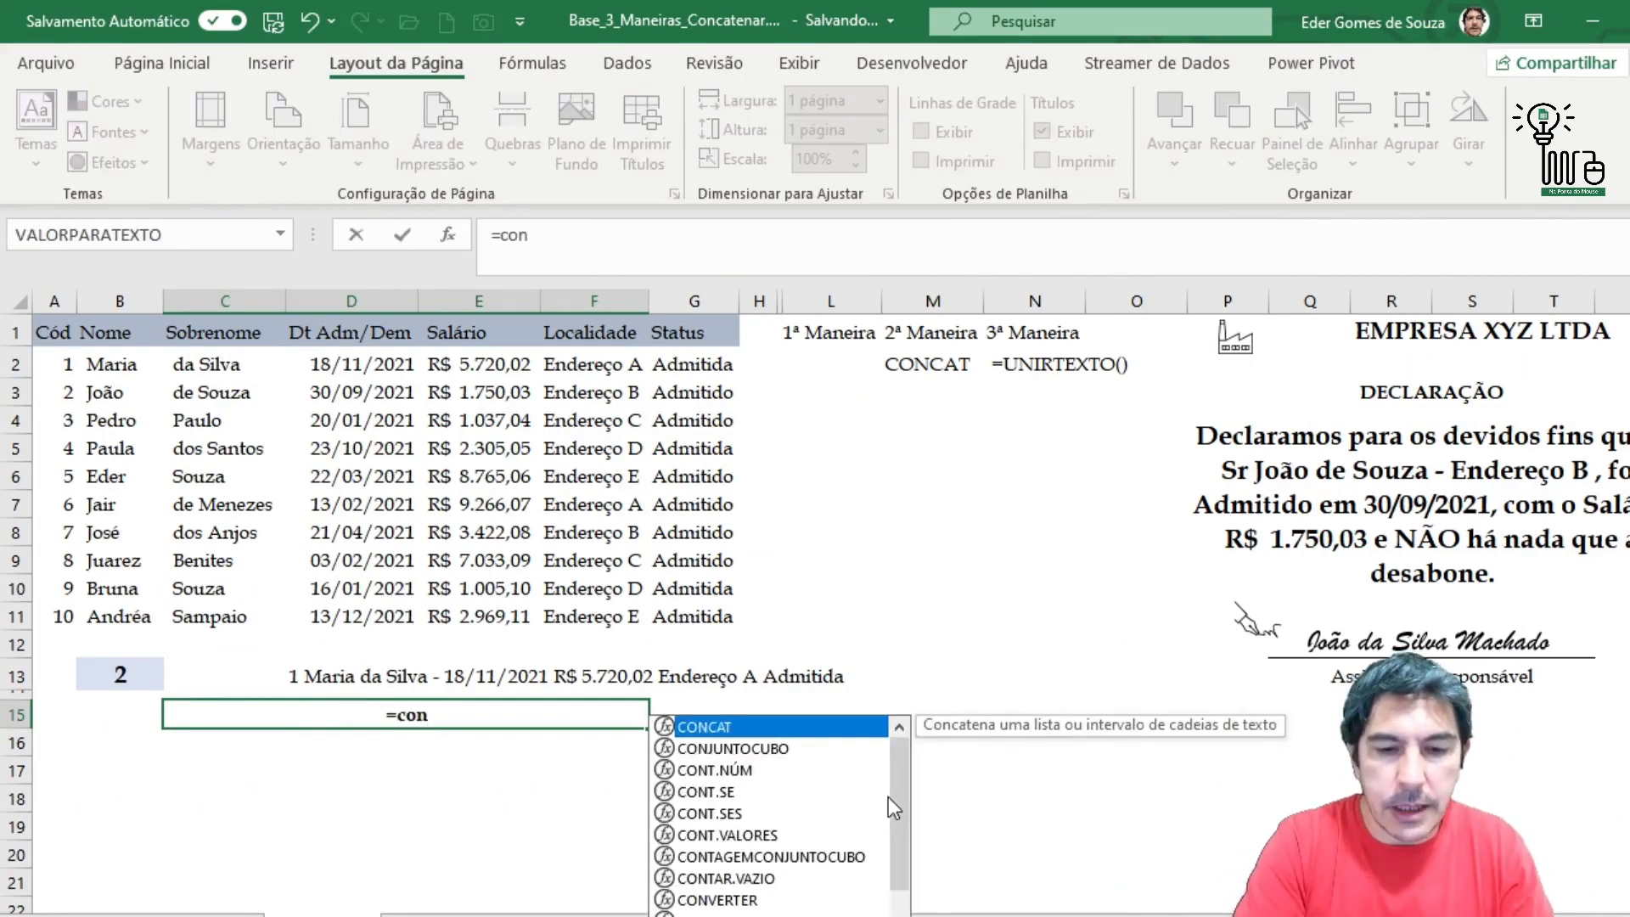
pyautogui.press('Tab')
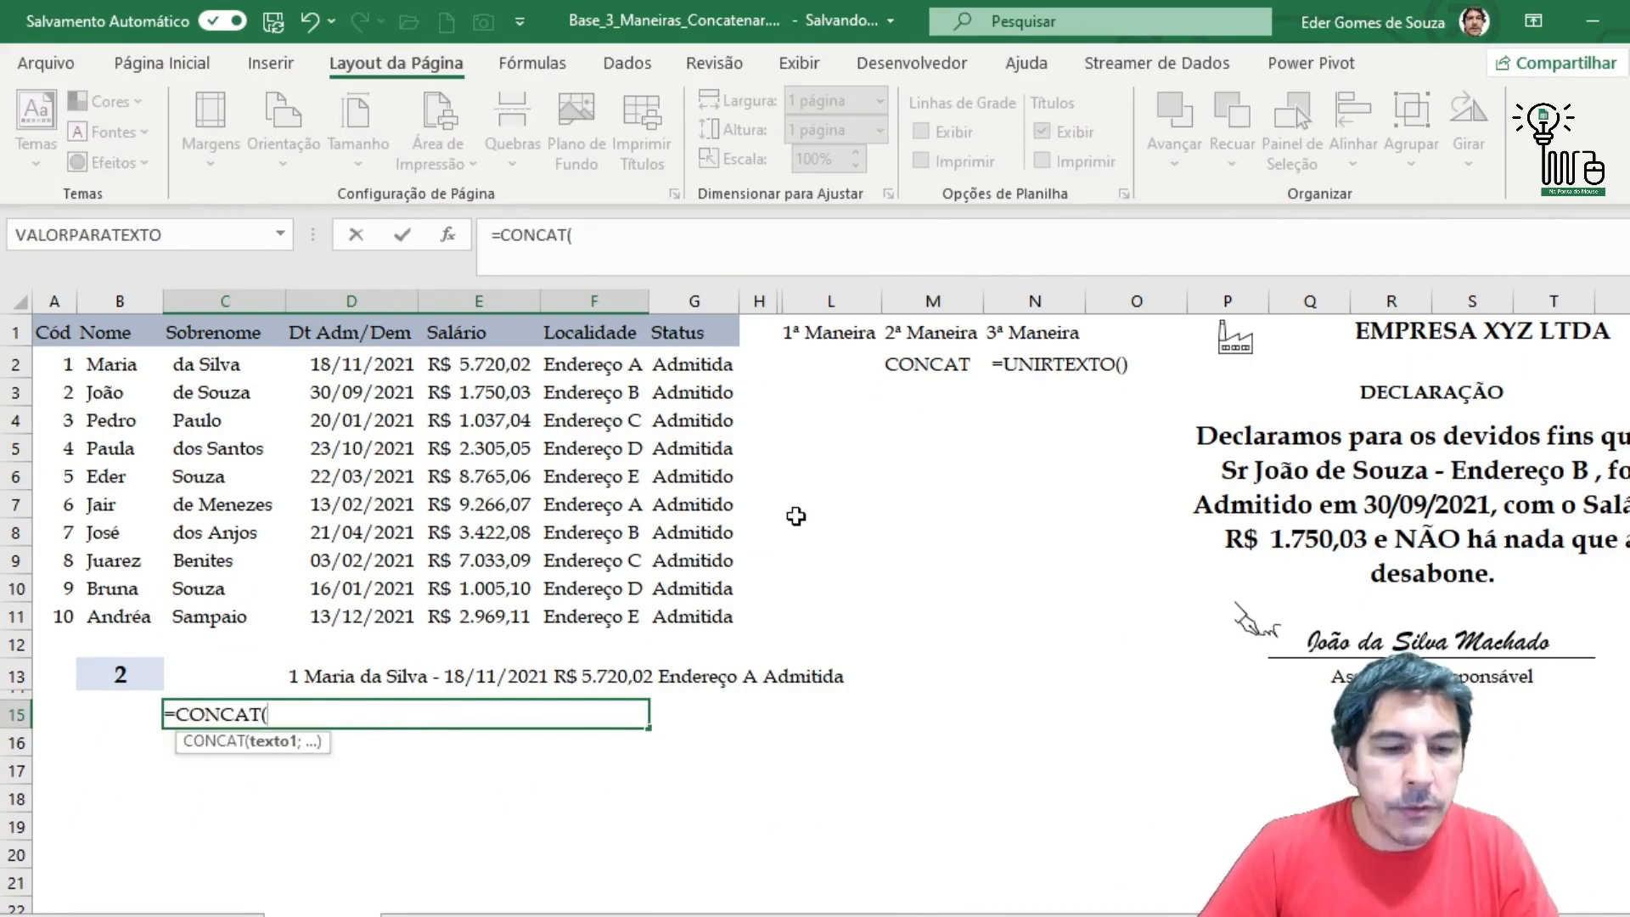
pyautogui.click(449, 235)
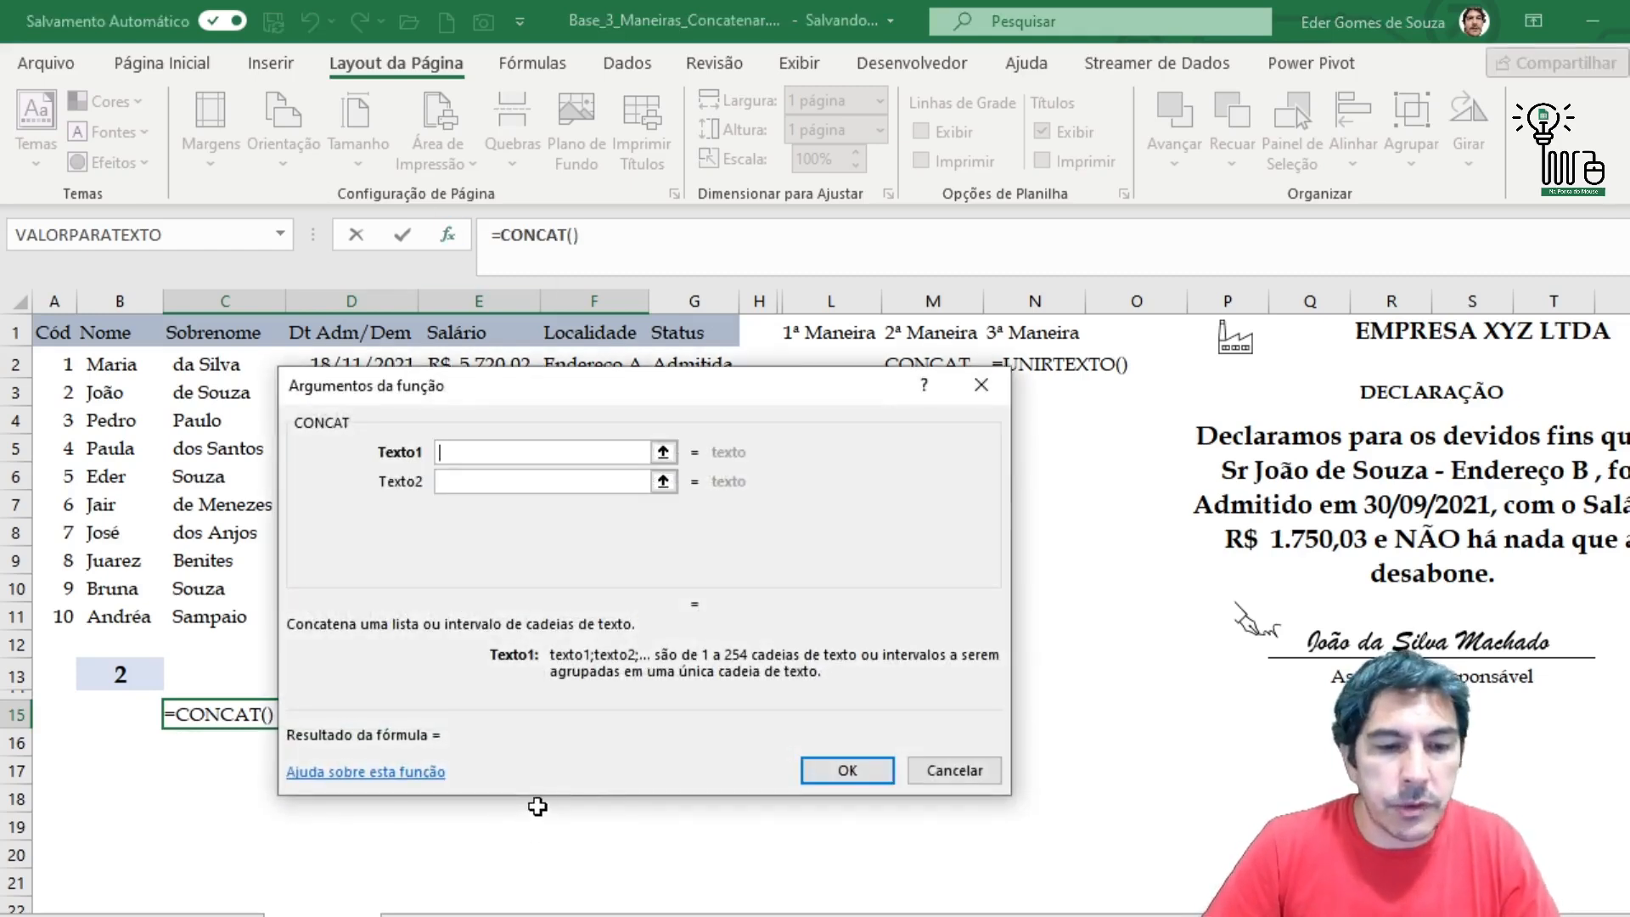
# - Open the CONCAT help page in the browser, check the full list of supported Excel versions, and return to the workbook
pyautogui.click(397, 772)
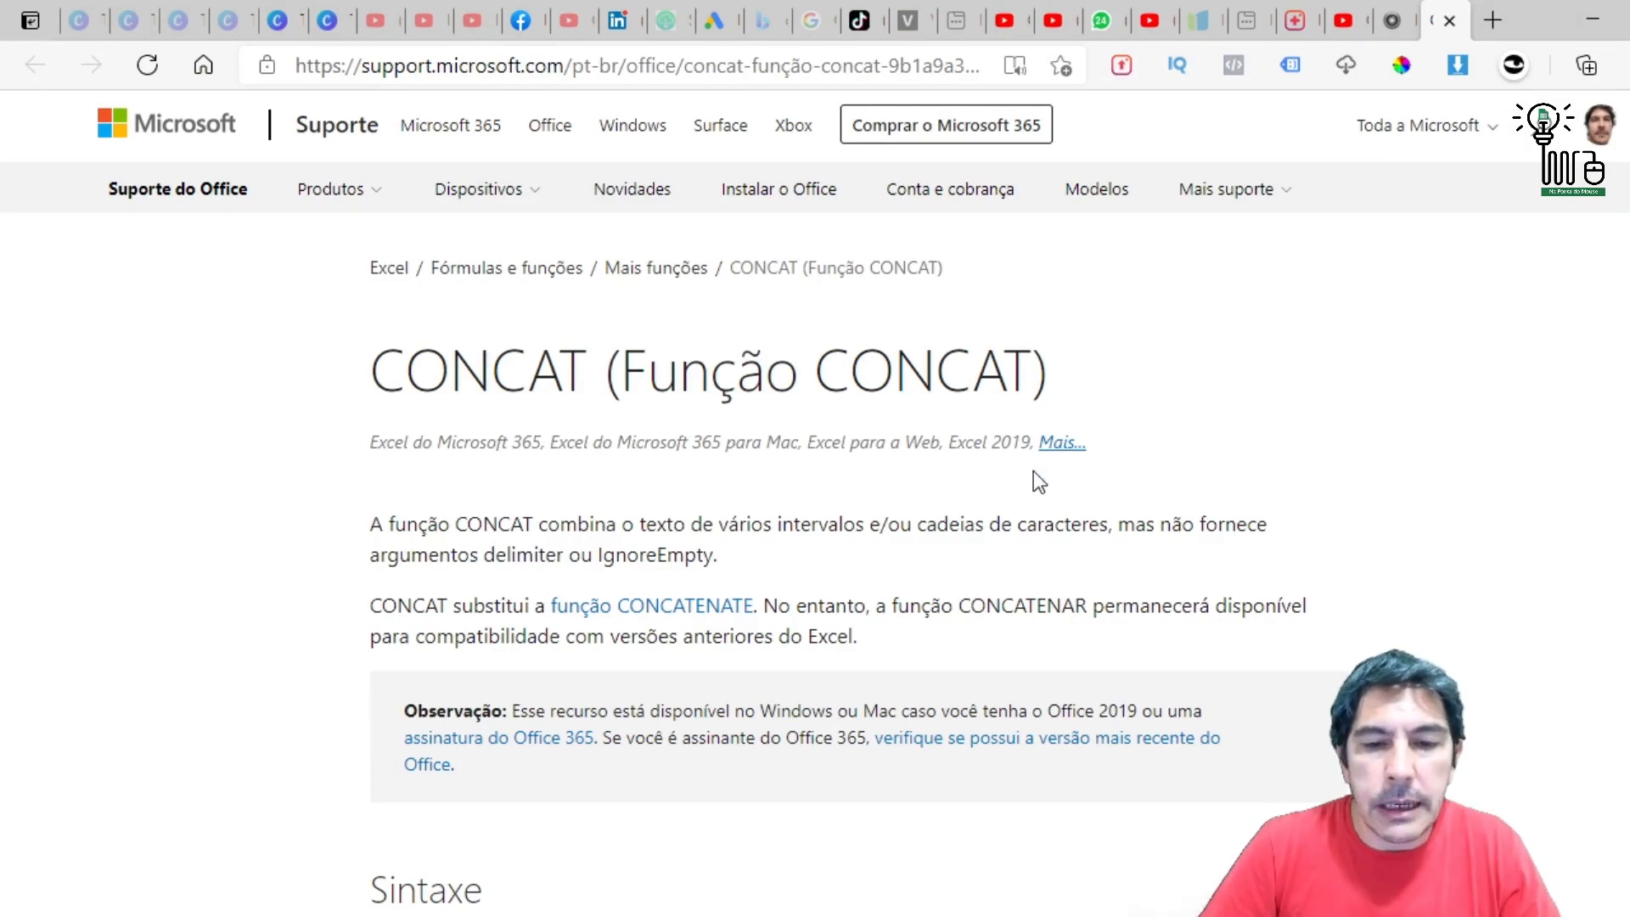
pyautogui.doubleClick(1059, 447)
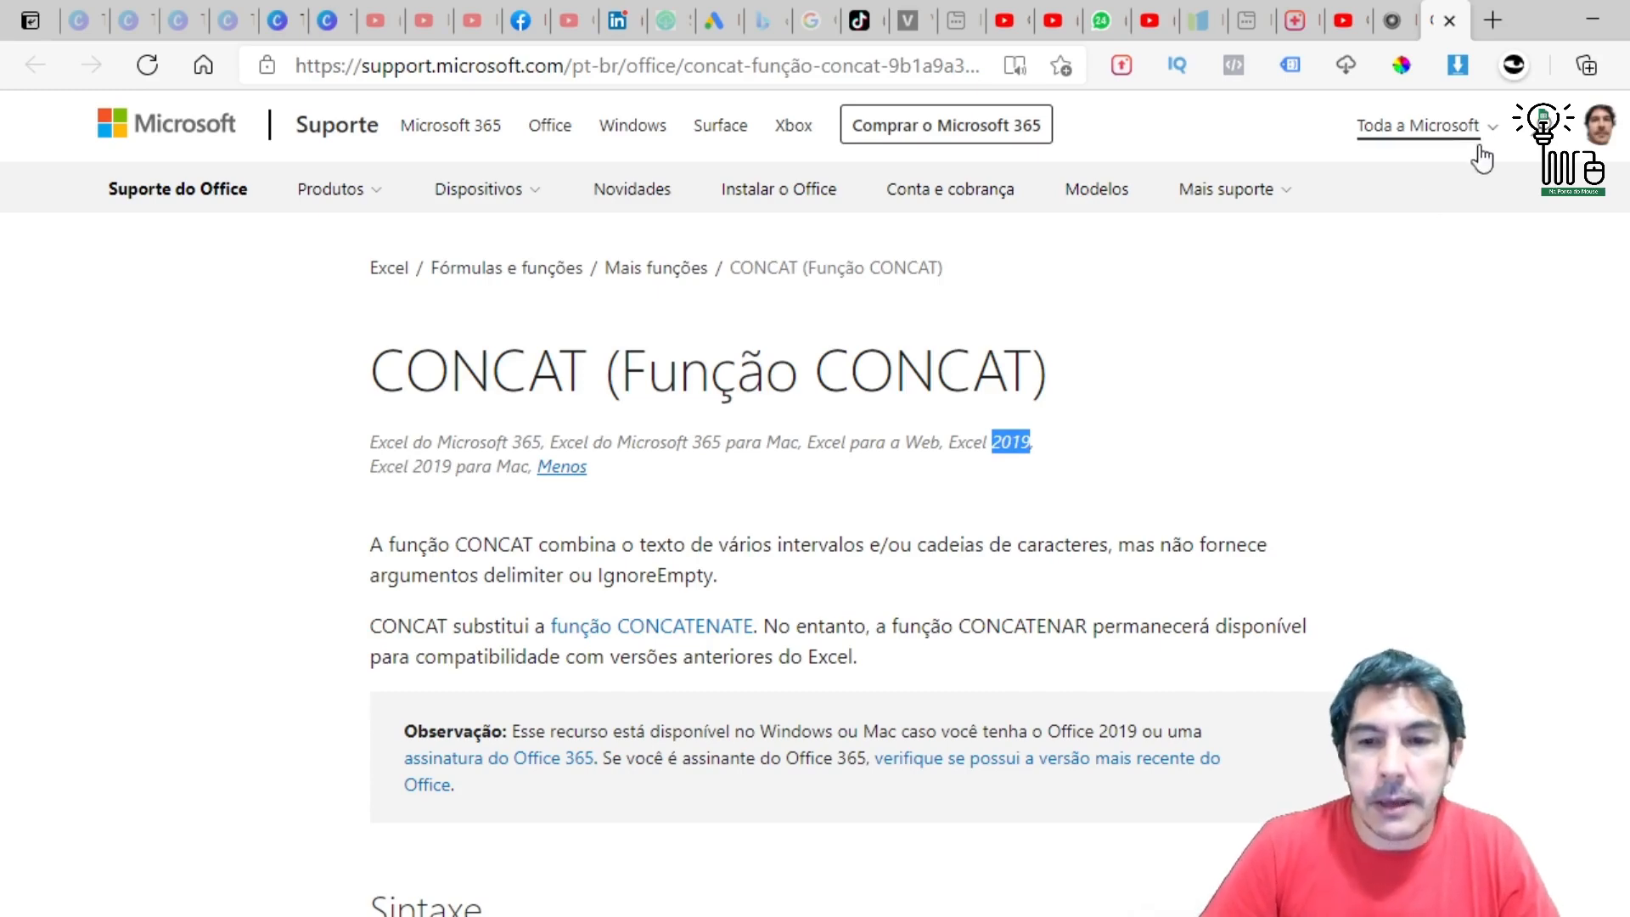
pyautogui.click(1592, 20)
# - Move the CONCAT arguments dialog clear of the employee table and the C15 formula
pyautogui.moveTo(670, 427)
pyautogui.mouseDown()
pyautogui.moveTo(772, 480)
pyautogui.moveTo(718, 450)
pyautogui.moveTo(645, 445)
pyautogui.mouseUp()
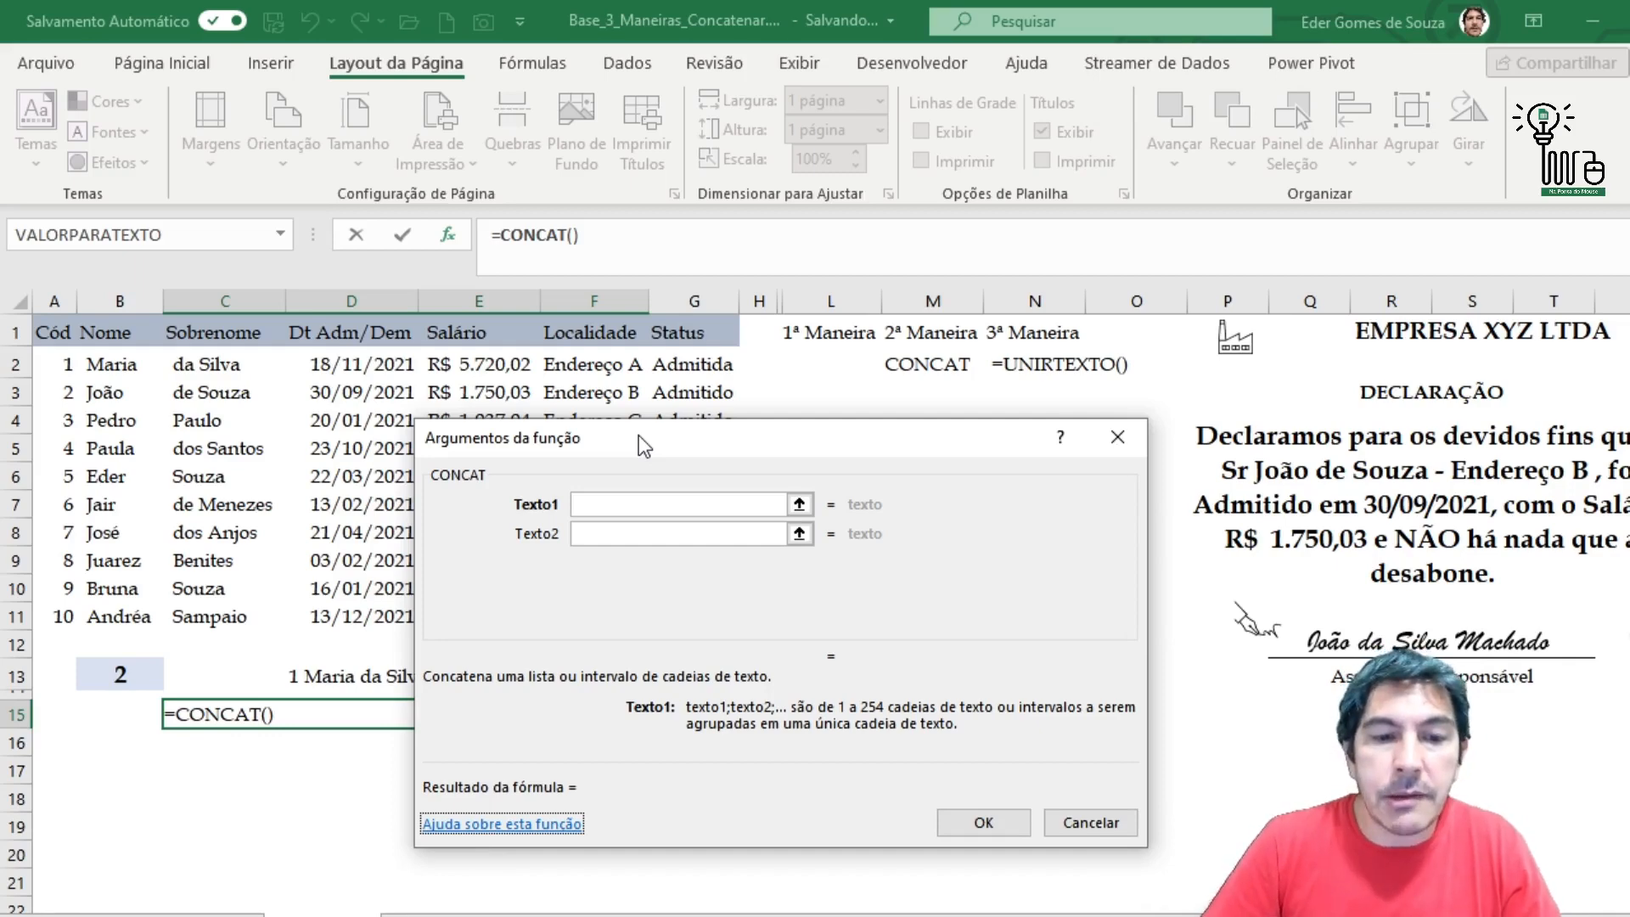
pyautogui.moveTo(607, 424); pyautogui.dragTo(836, 447)
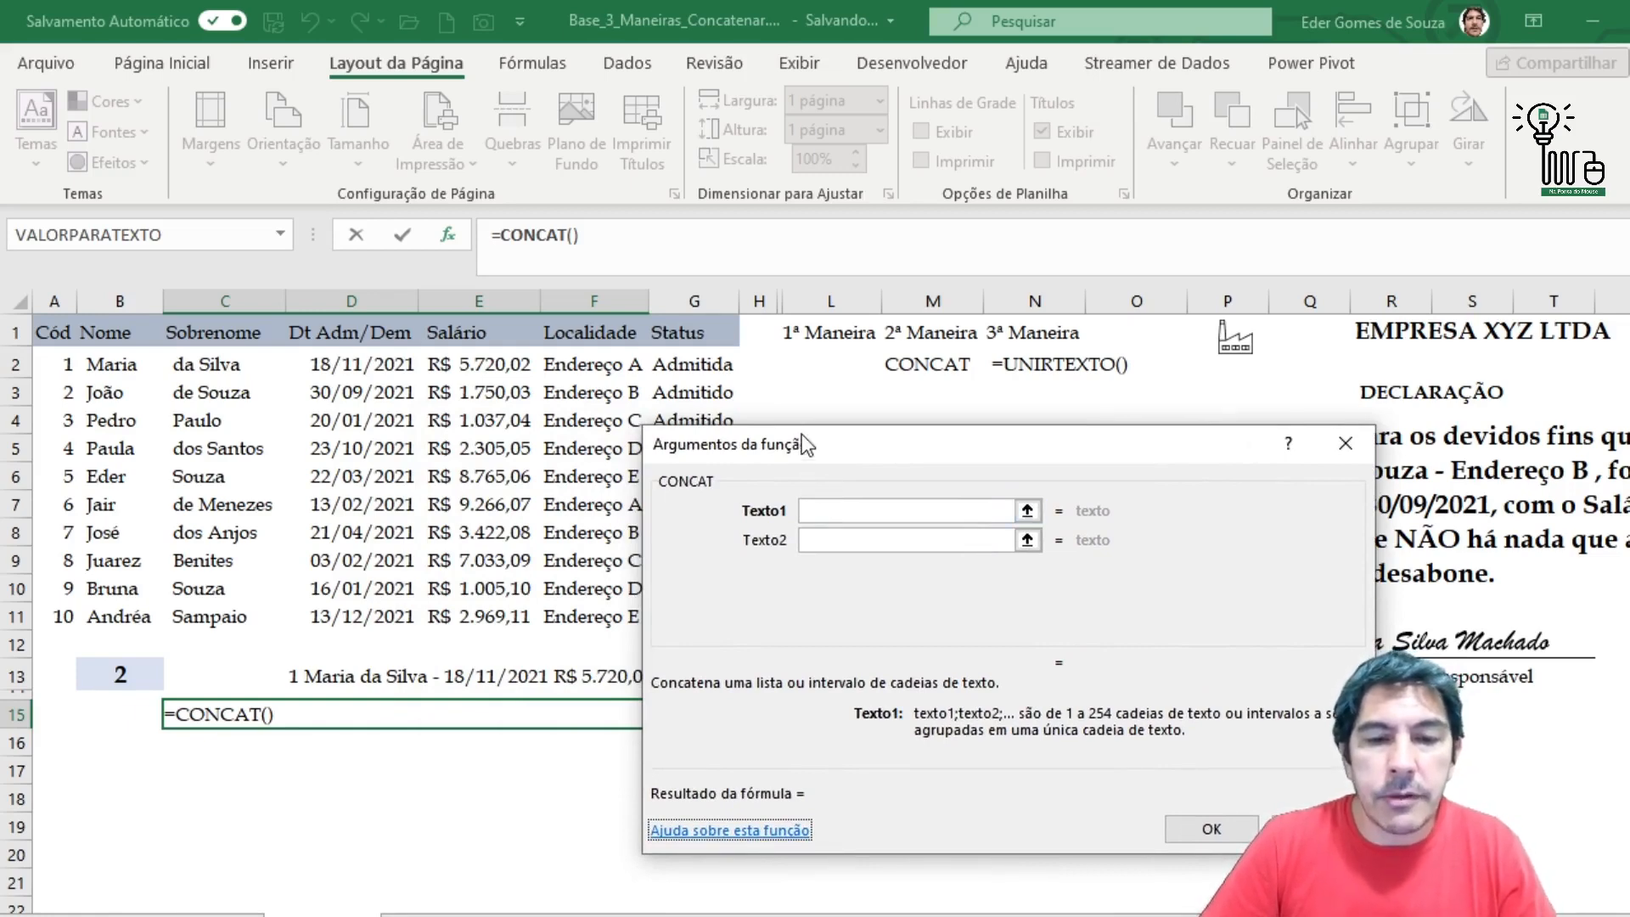
pyautogui.moveTo(801, 434); pyautogui.dragTo(982, 518)
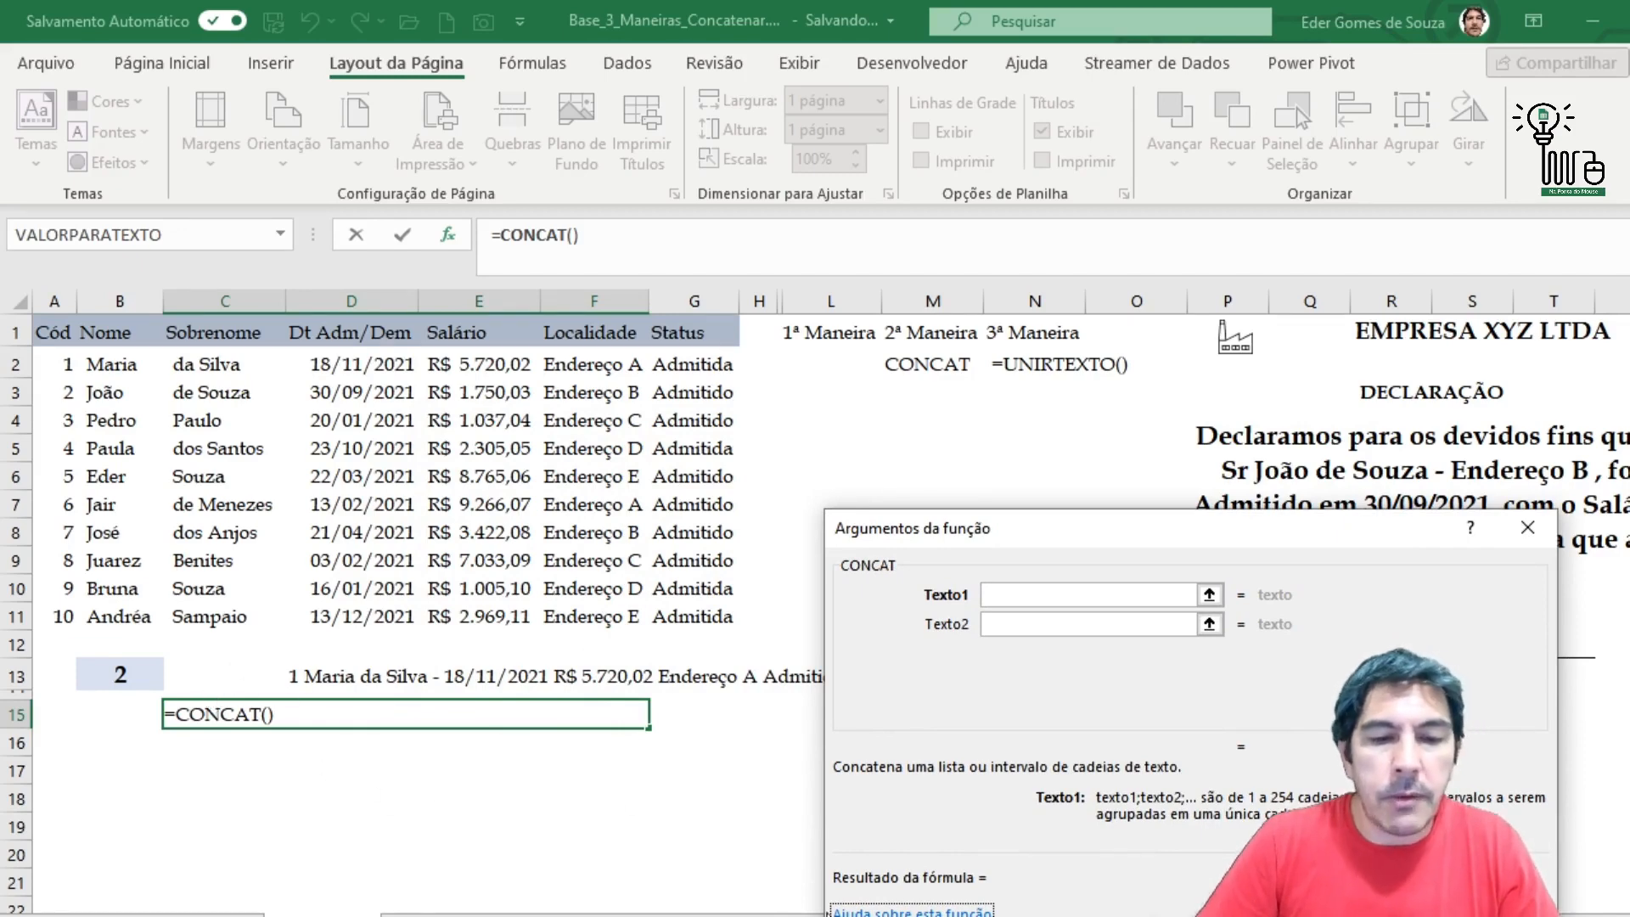
pyautogui.moveTo(1000, 538); pyautogui.dragTo(926, 419)
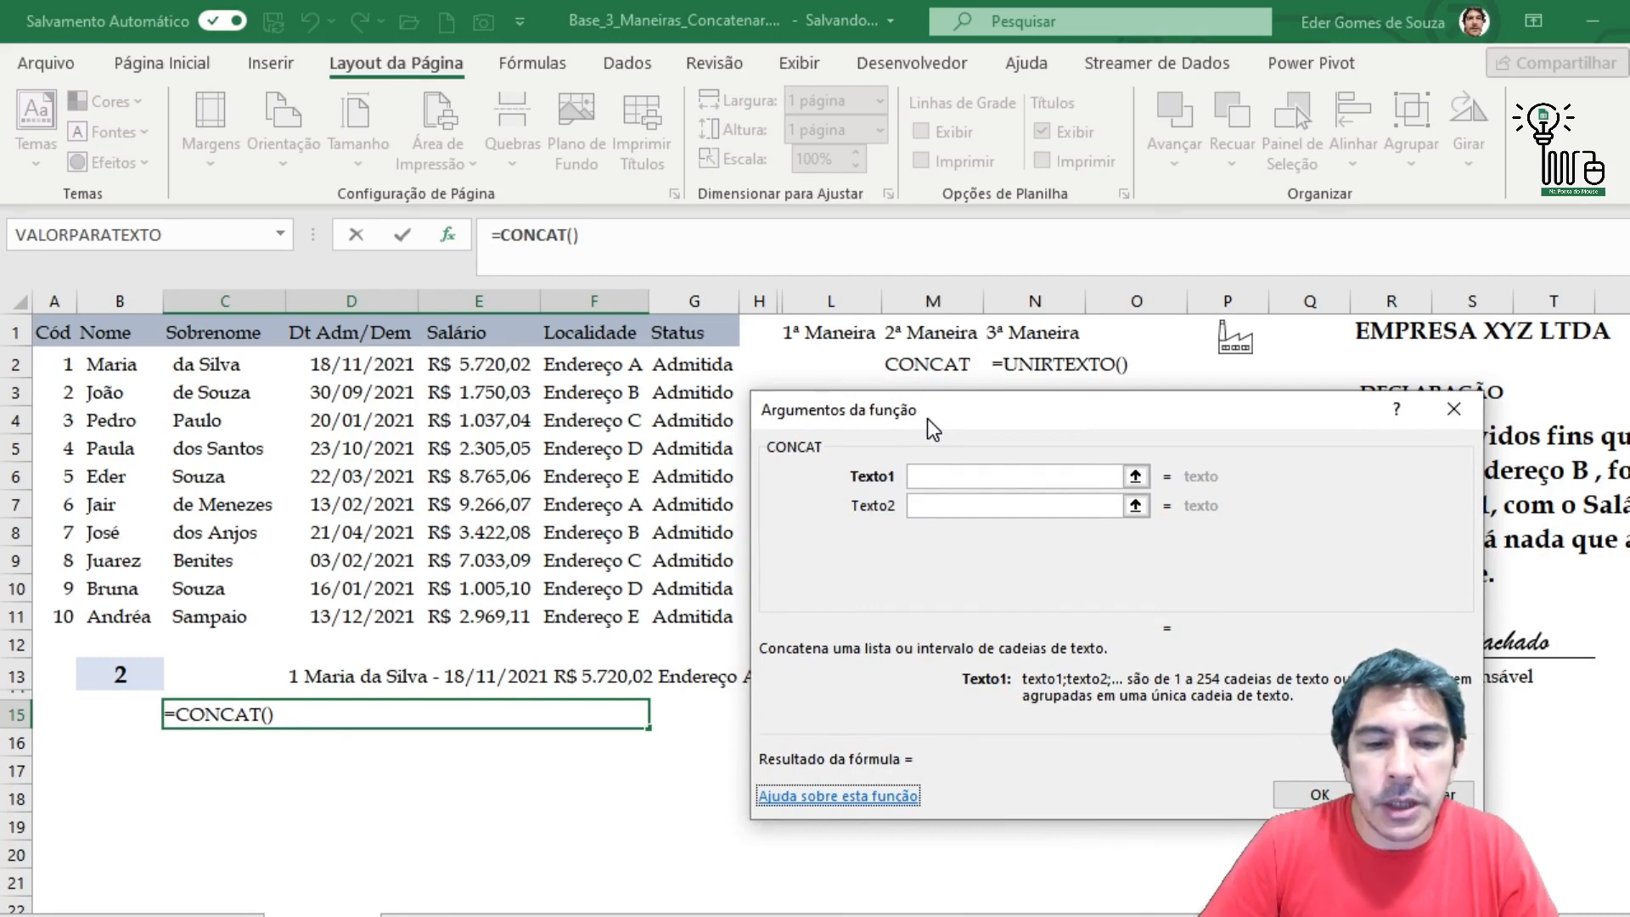
pyautogui.click(54, 372)
pyautogui.click(56, 365)
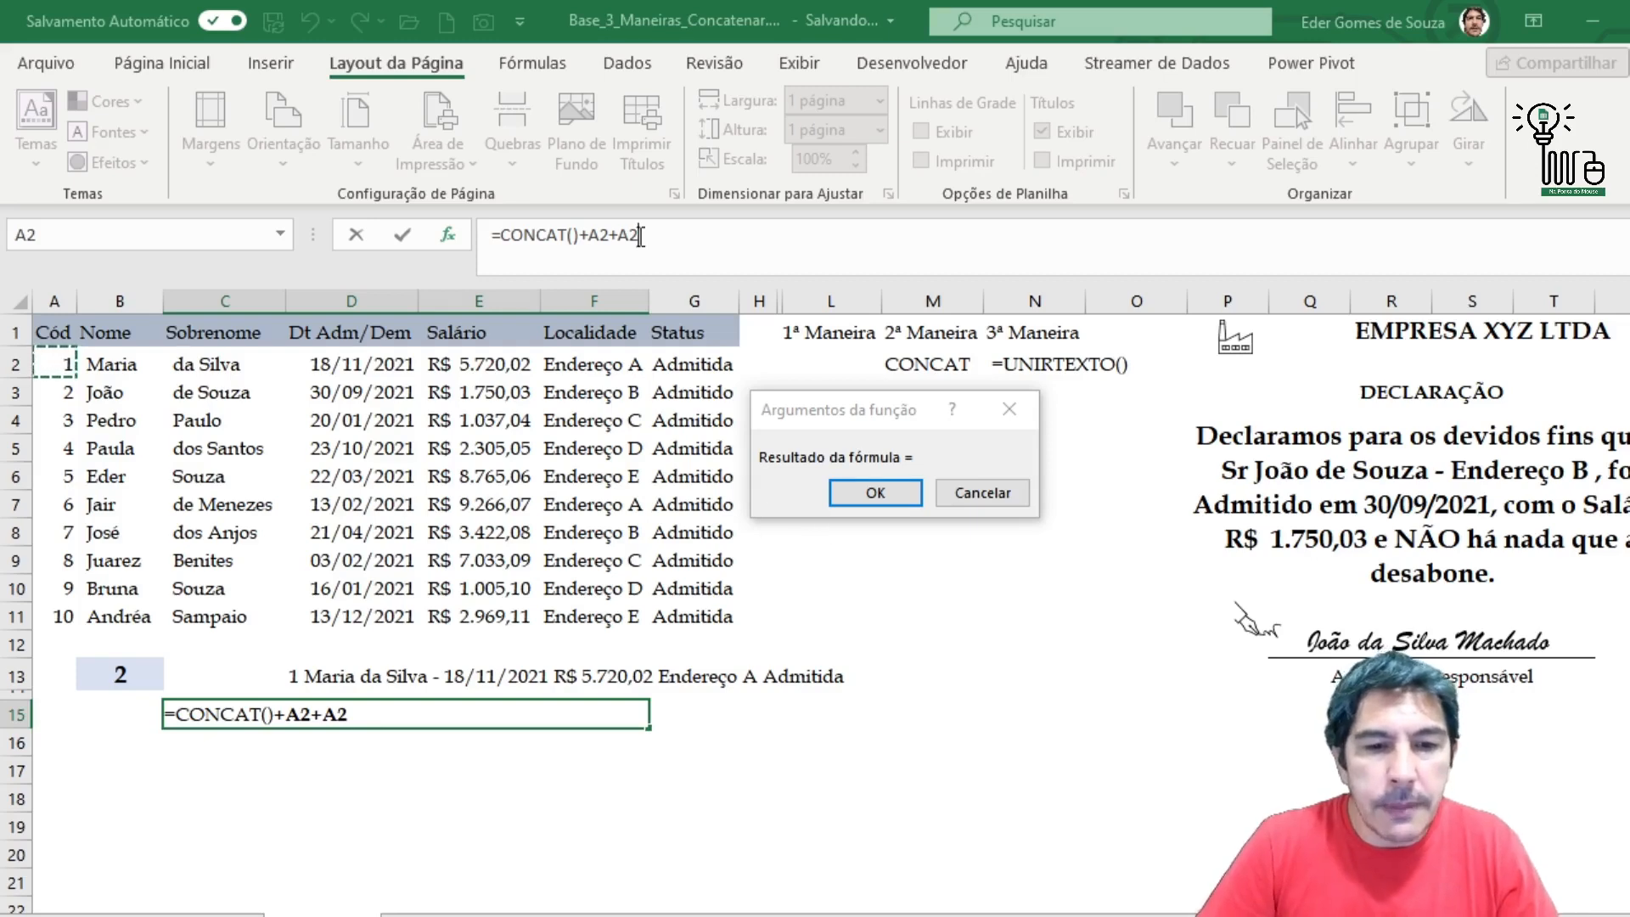
pyautogui.moveTo(581, 236); pyautogui.dragTo(692, 243)
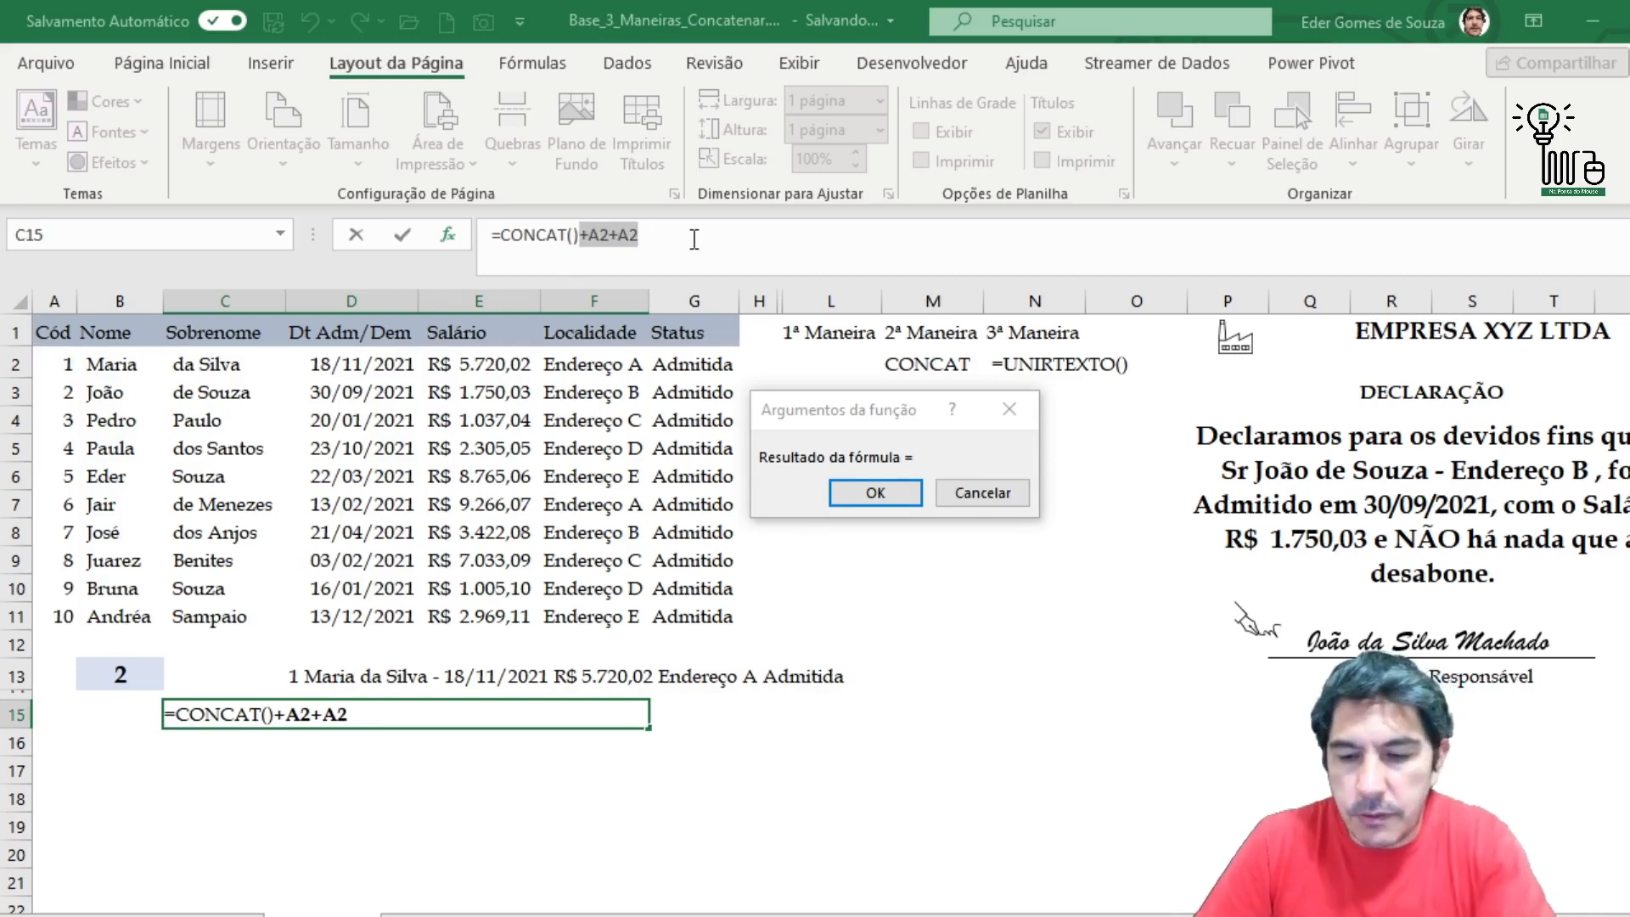
pyautogui.press('Delete')
# - Set the CONCAT arguments Texto1 to Texto5 to cells A2, B2, C2, D2 and E2
pyautogui.click(61, 363)
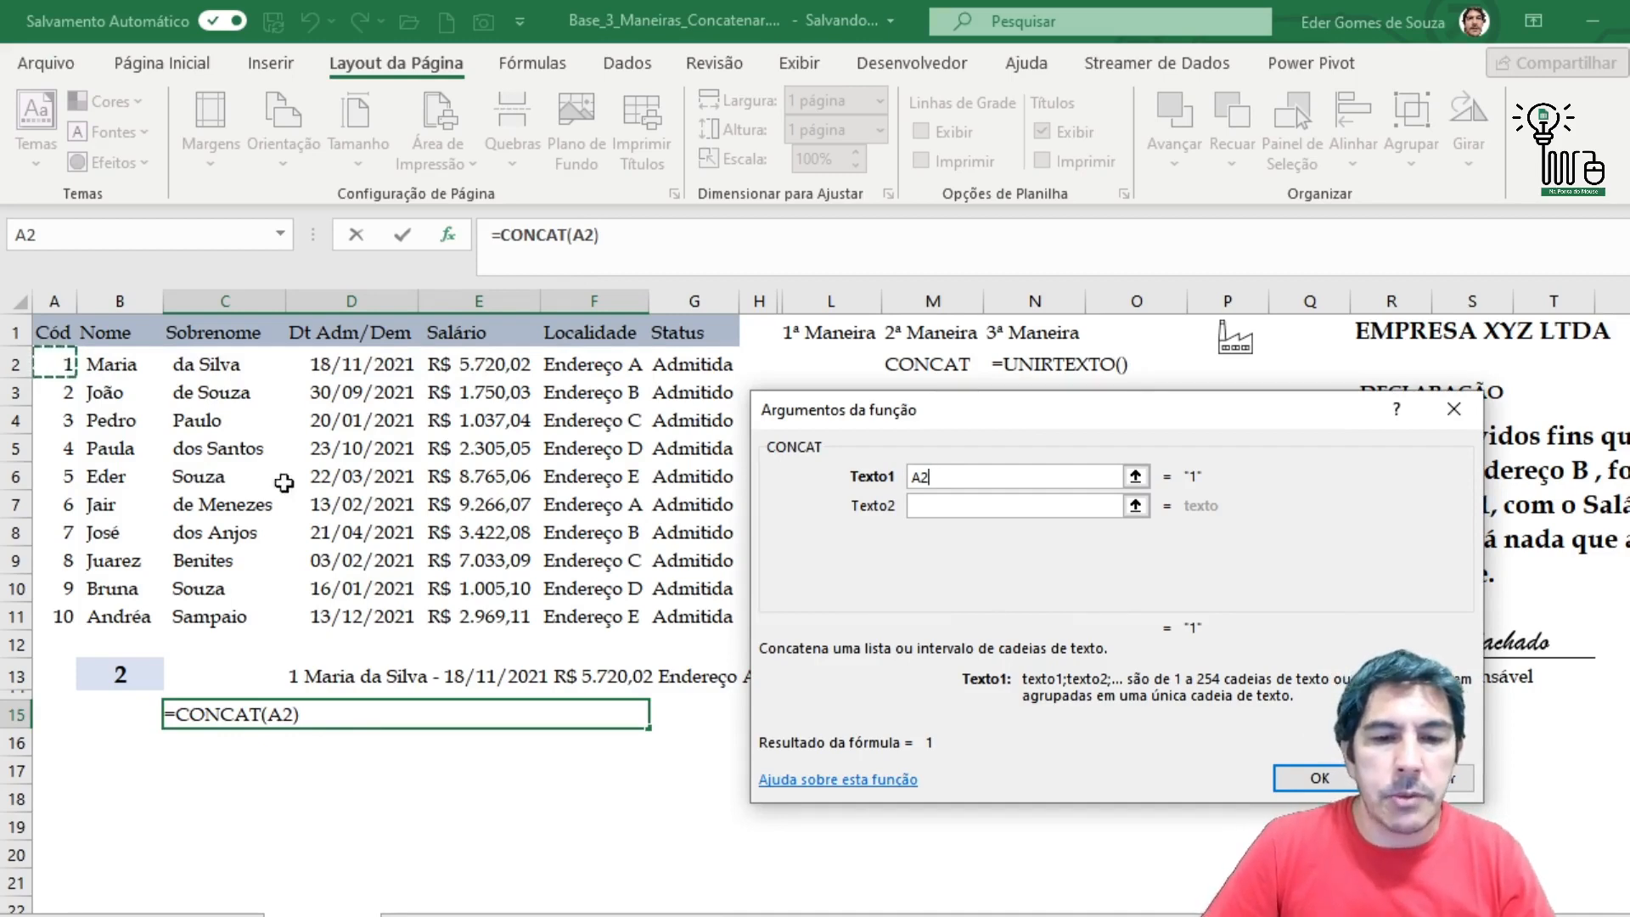
pyautogui.click(946, 503)
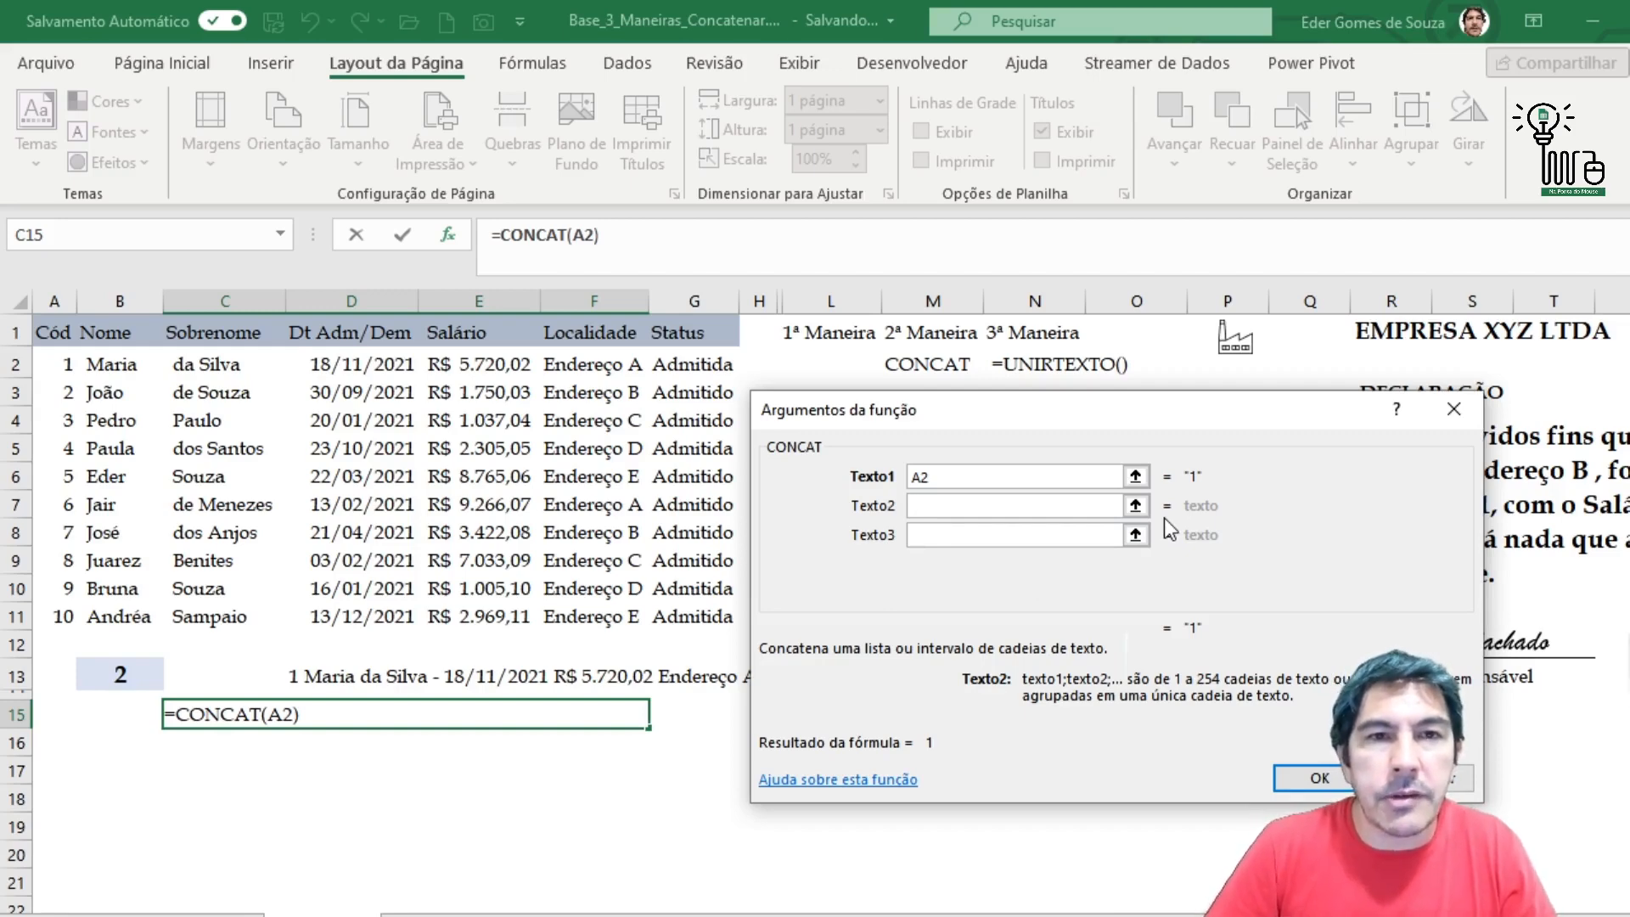
pyautogui.click(113, 365)
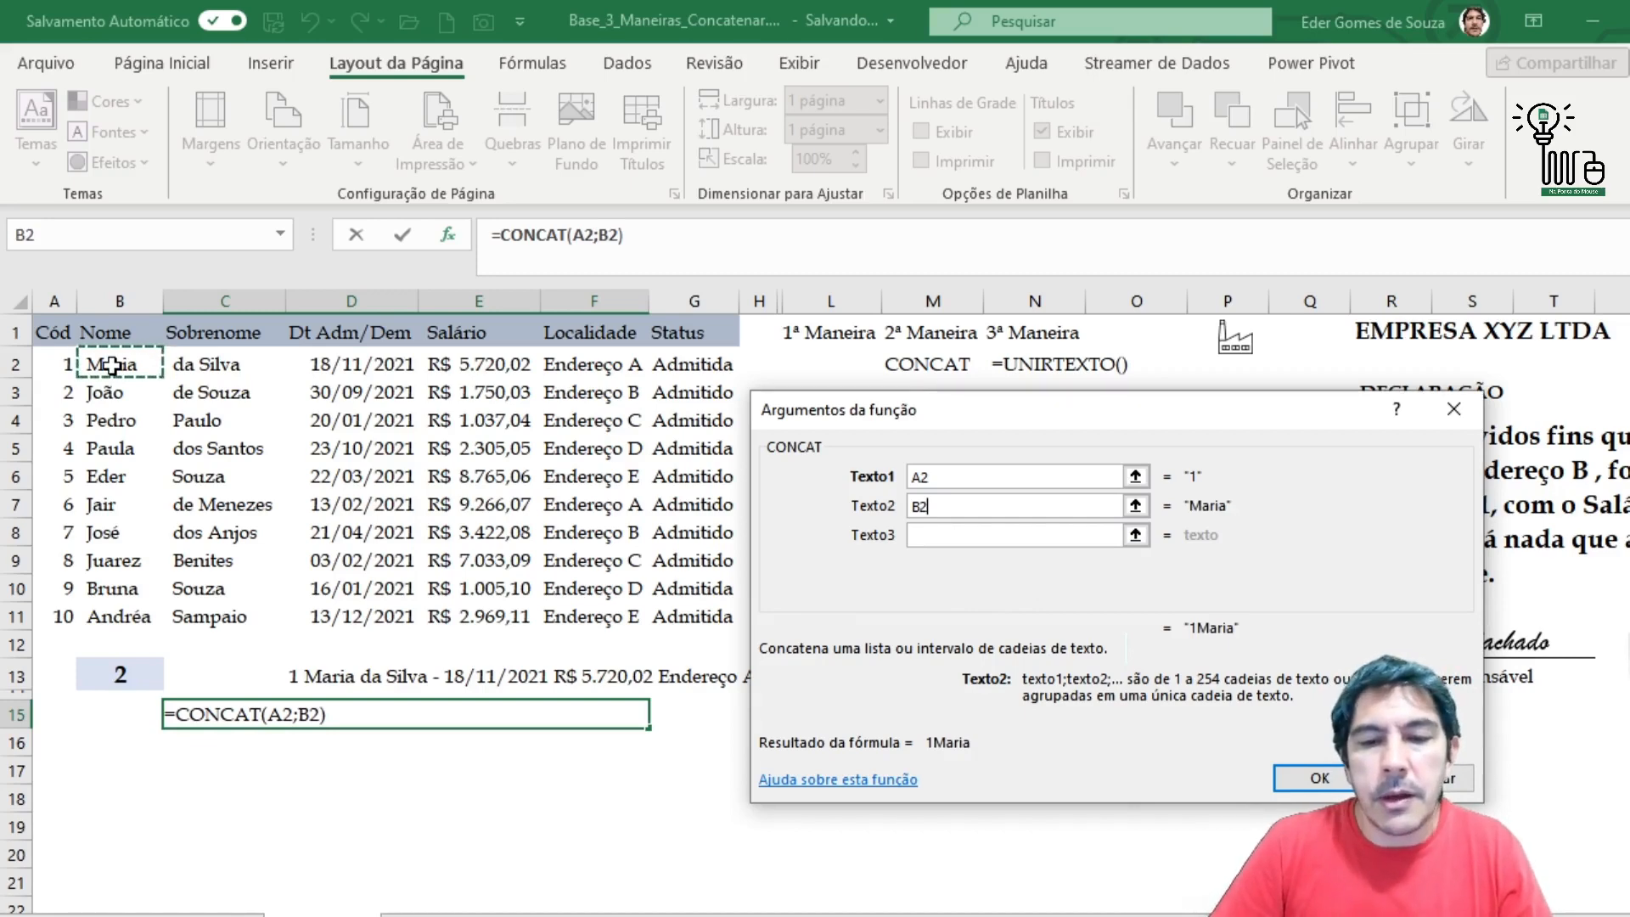
pyautogui.click(928, 535)
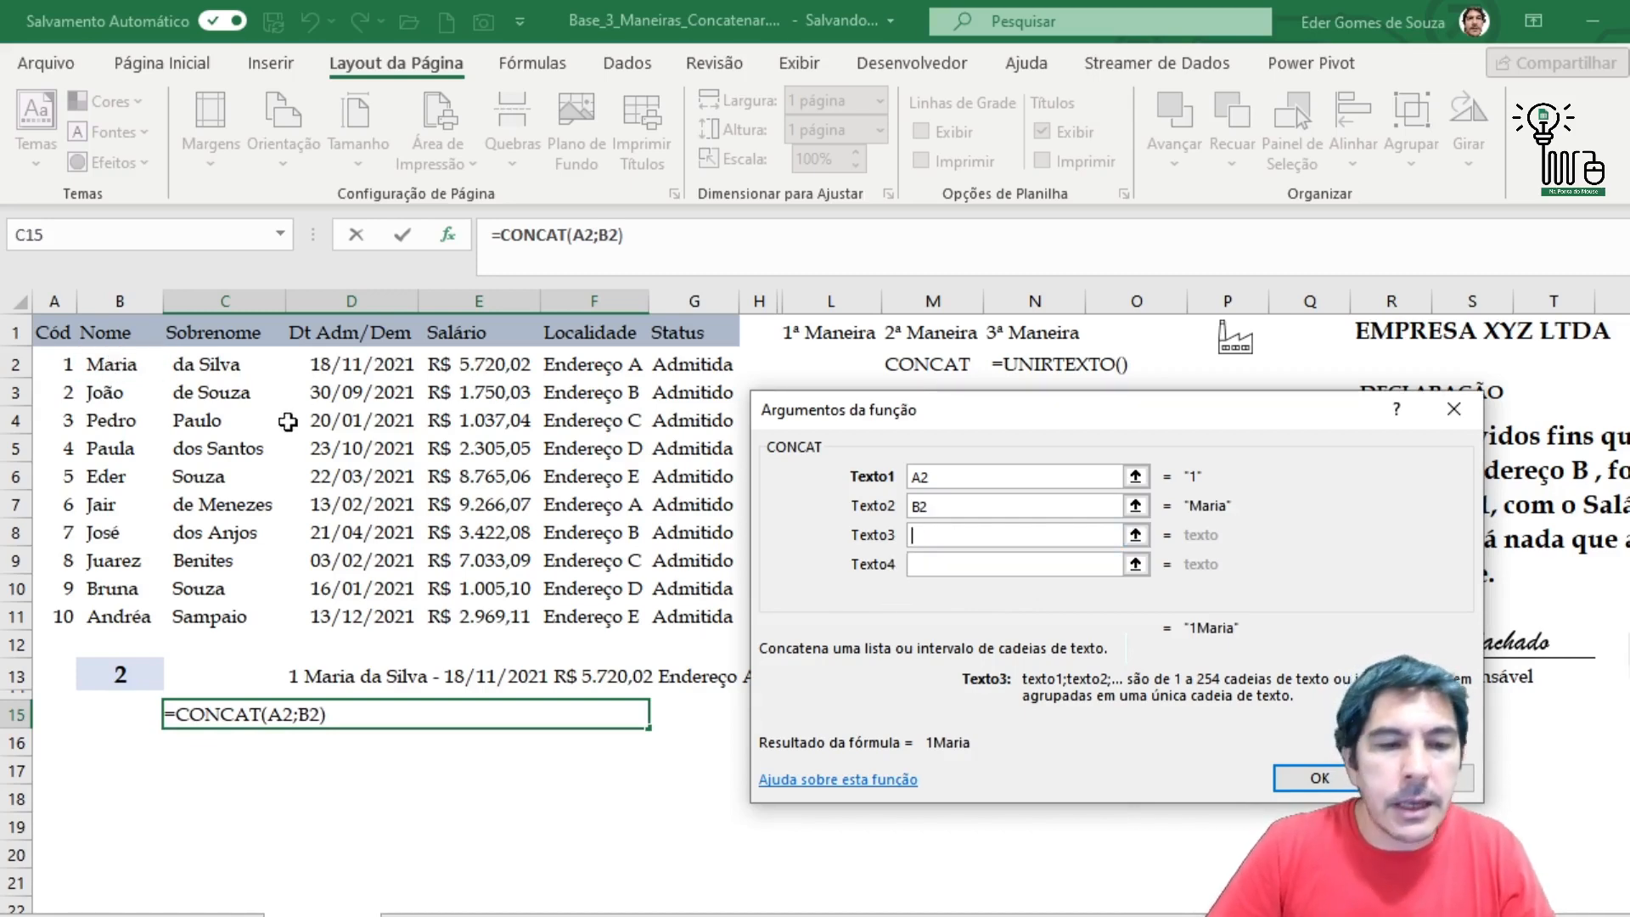
pyautogui.click(246, 365)
pyautogui.click(947, 564)
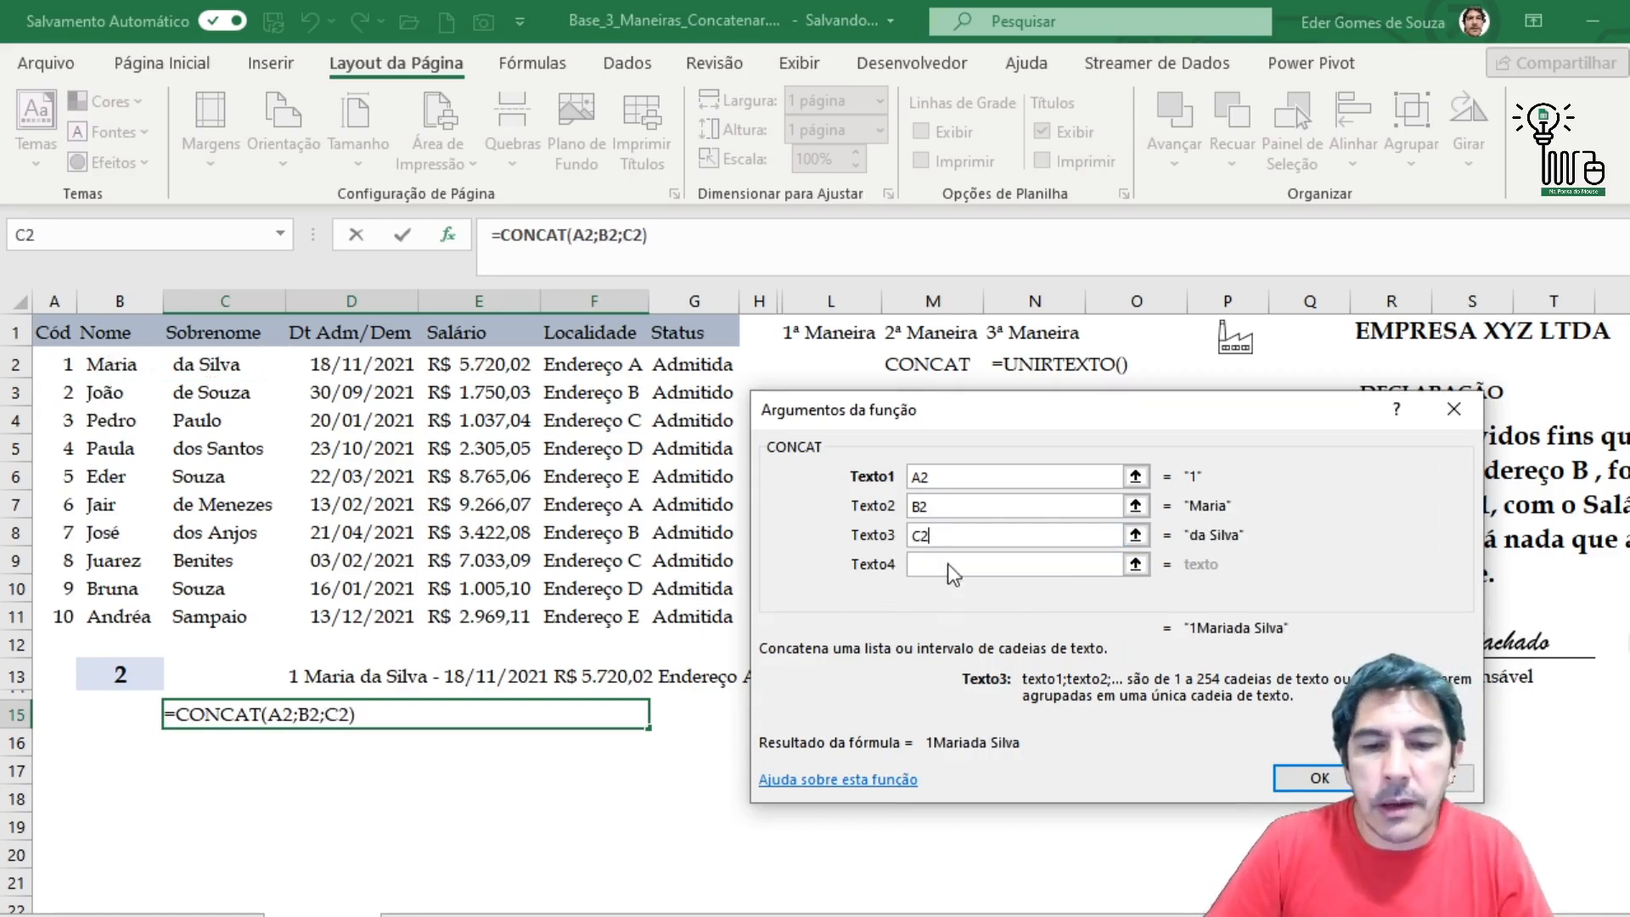
pyautogui.click(357, 367)
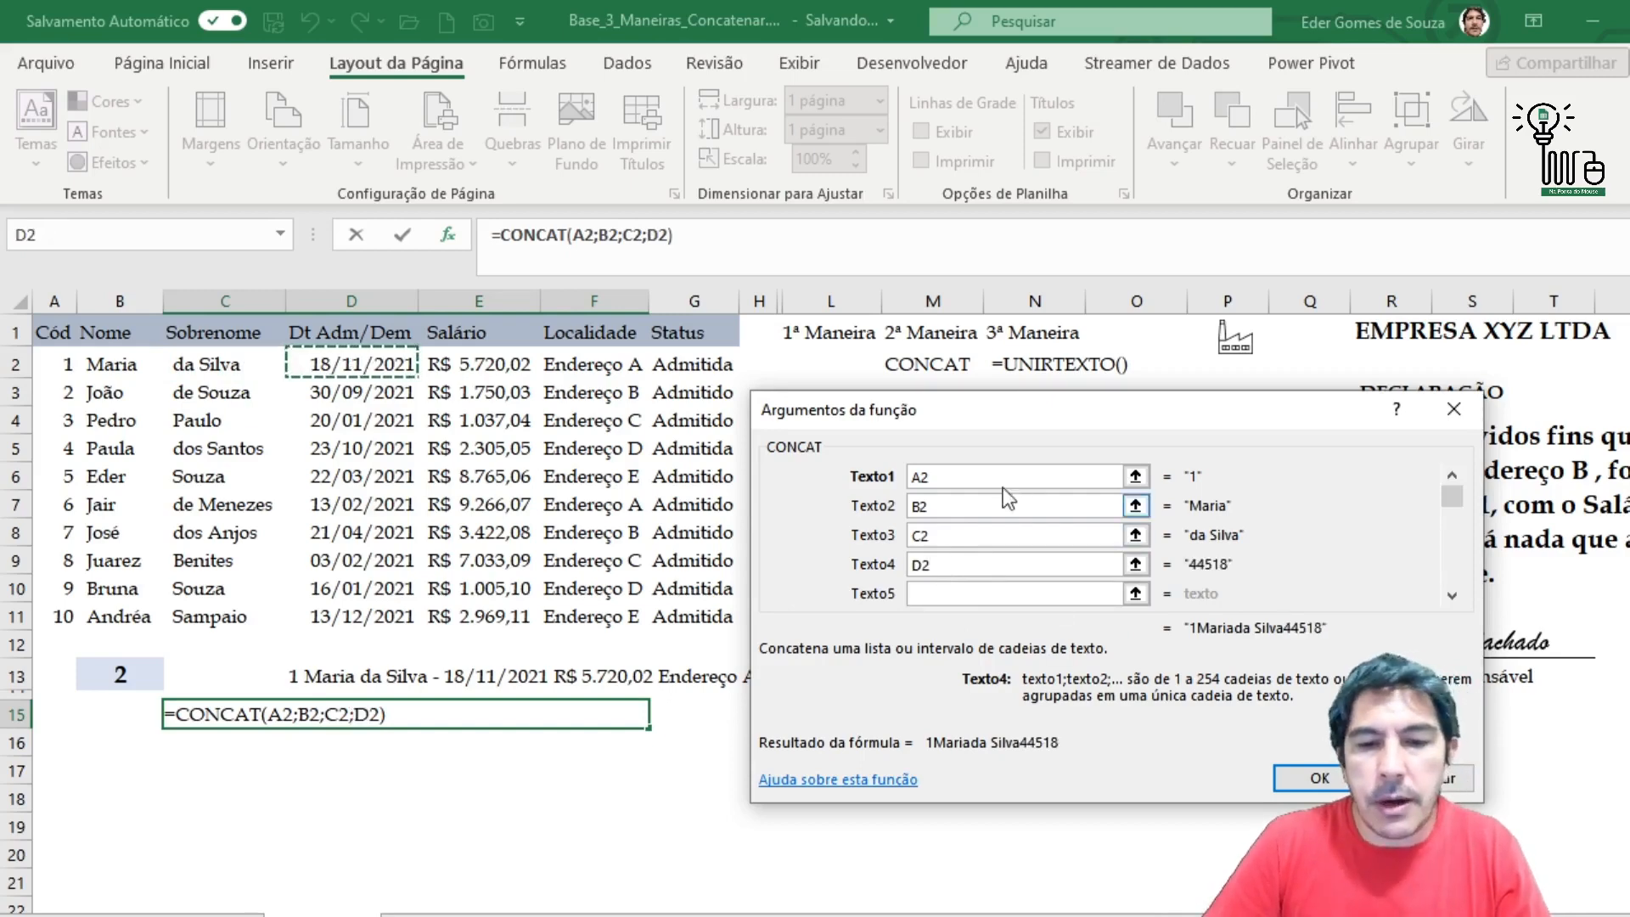
pyautogui.click(948, 594)
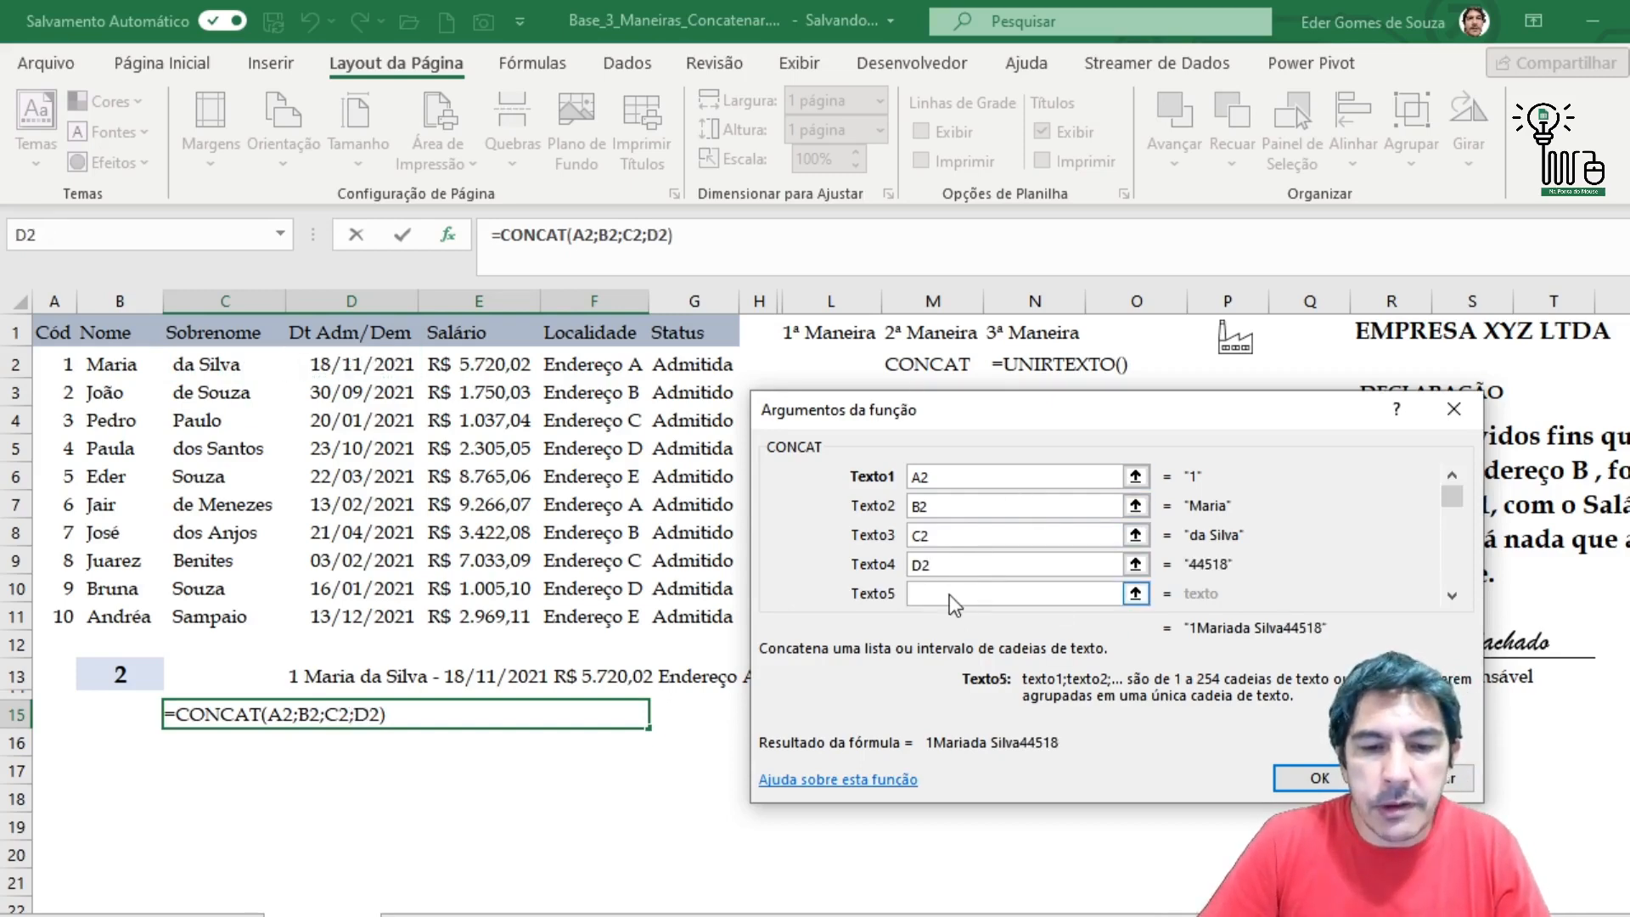
pyautogui.click(471, 366)
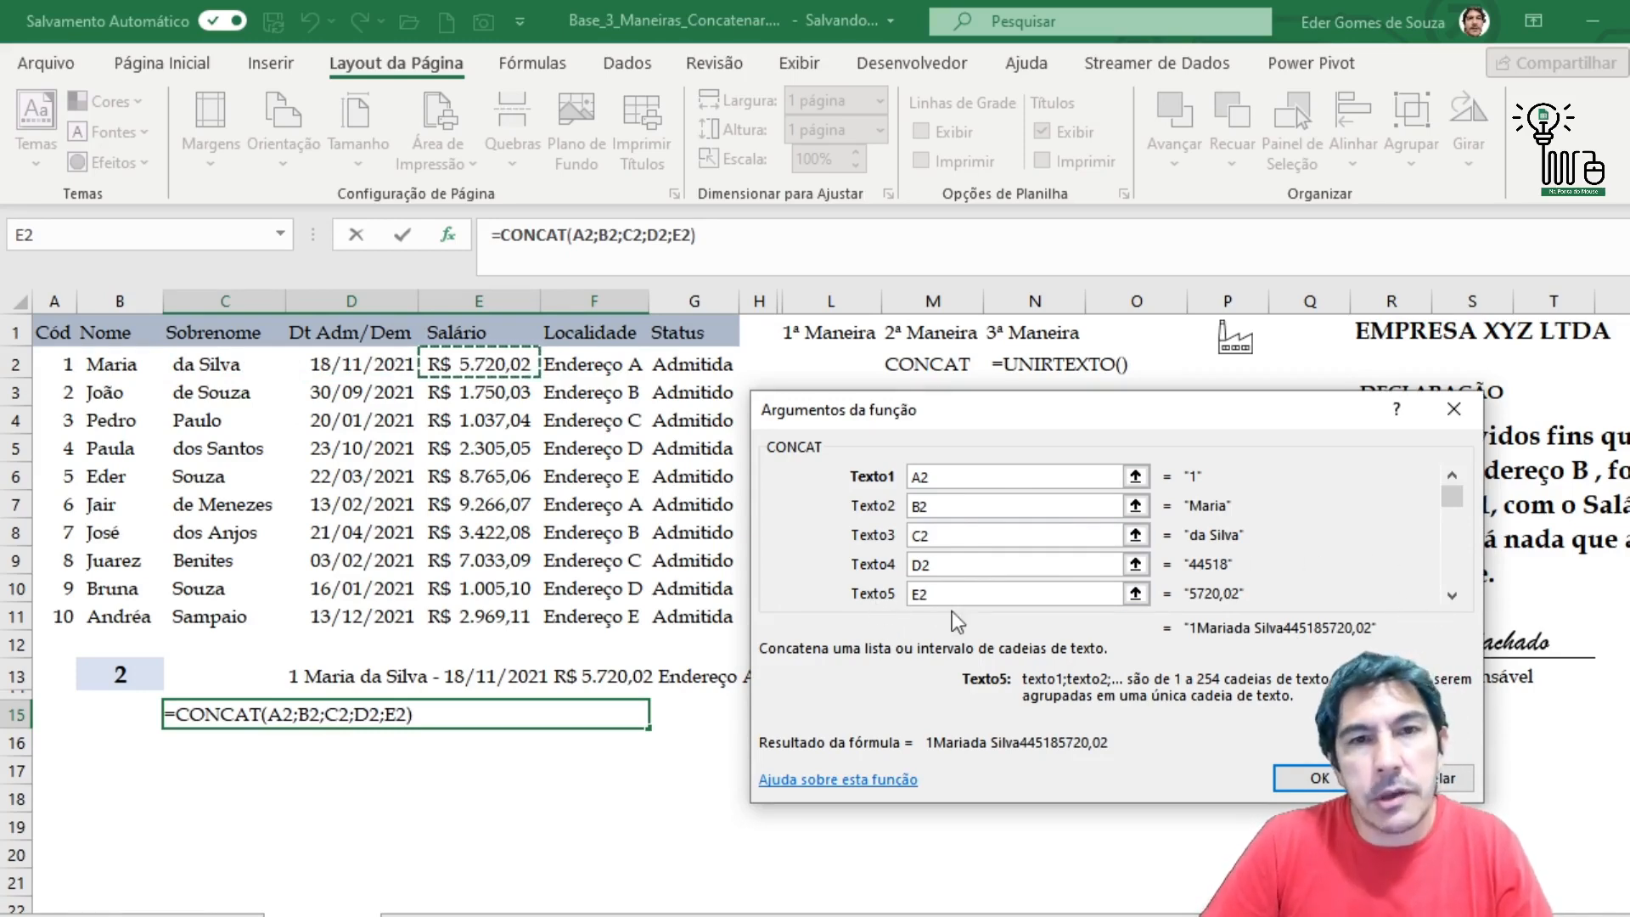
# - Set the CONCAT arguments Texto6 to F2 and Texto7 to G2, and confirm the formula in C15
pyautogui.click(1452, 594)
pyautogui.click(1451, 594)
pyautogui.click(1451, 594)
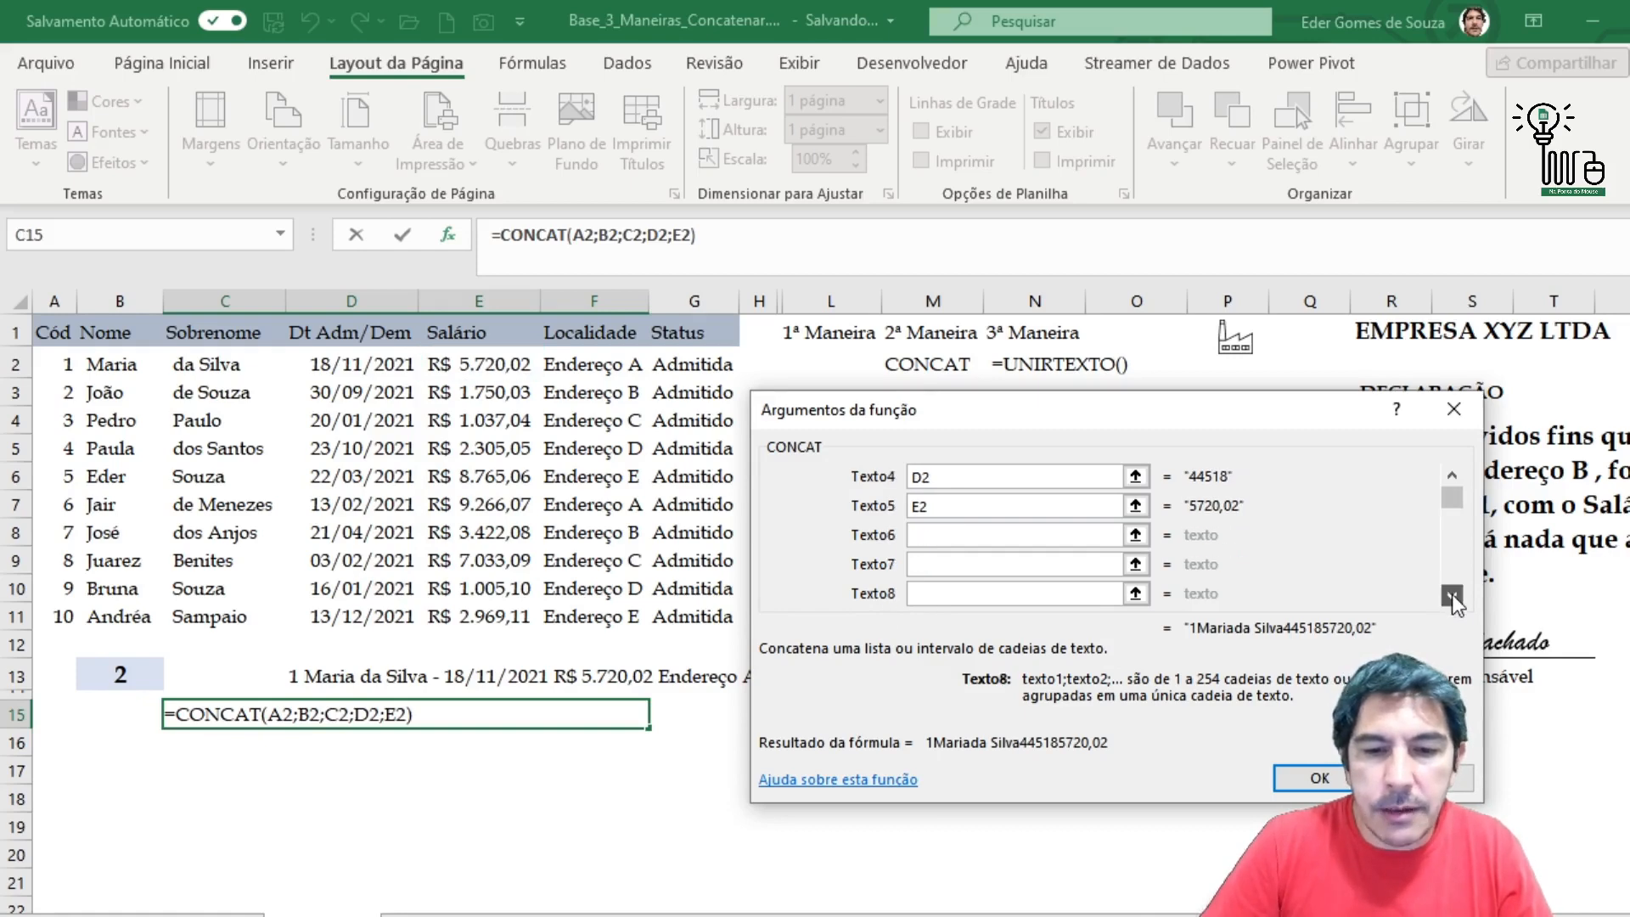
pyautogui.click(1452, 594)
pyautogui.click(958, 506)
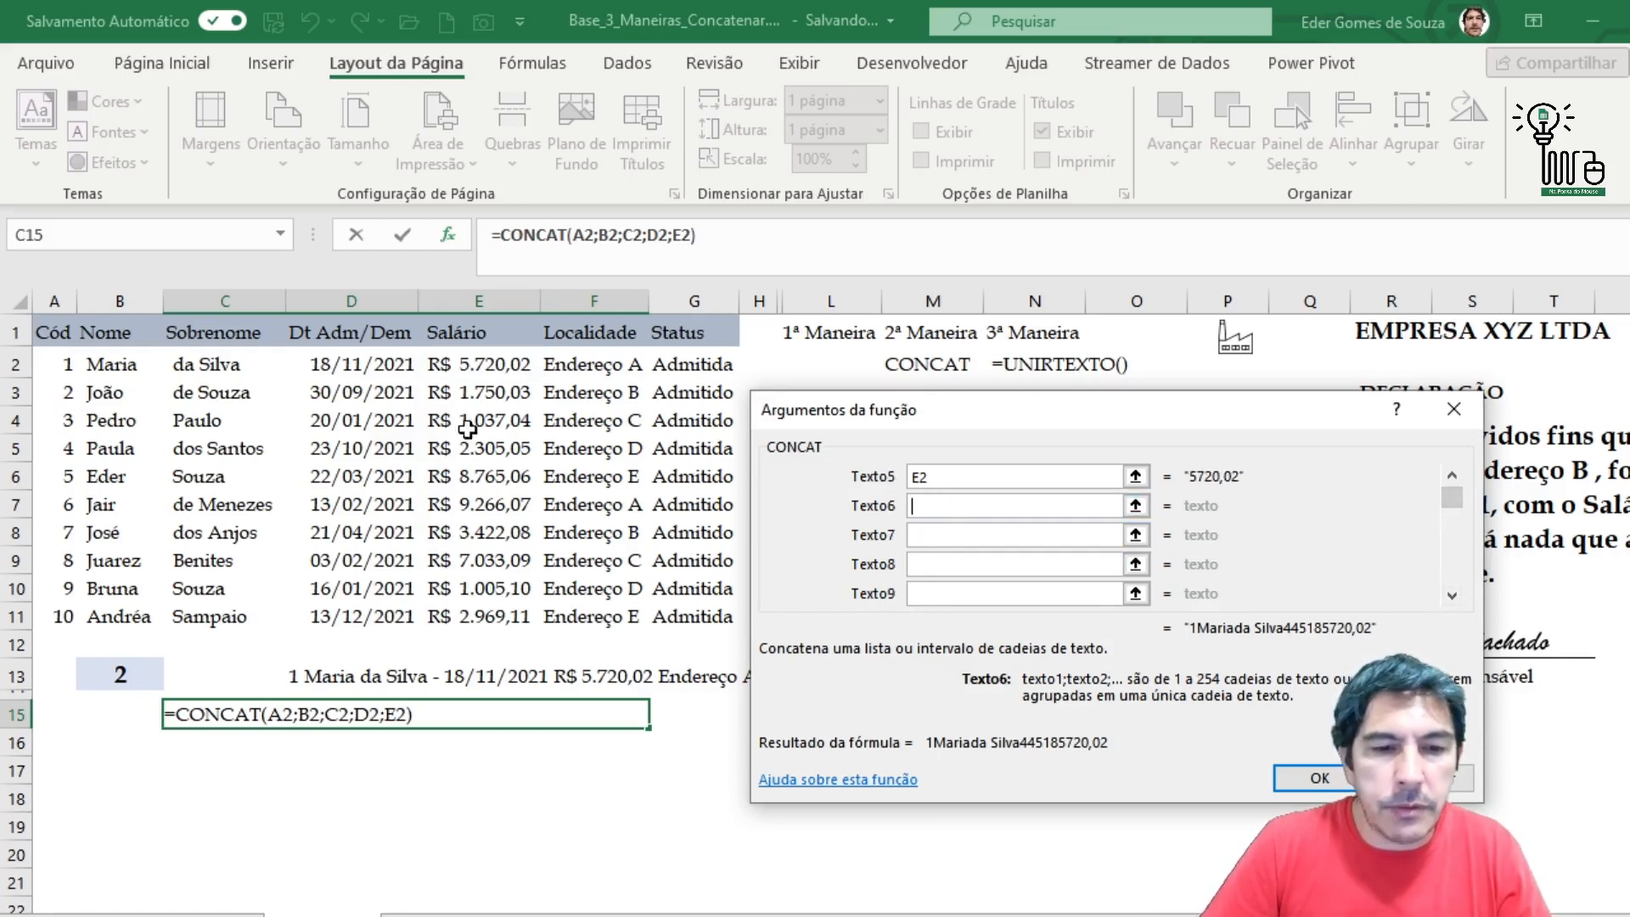
pyautogui.click(575, 368)
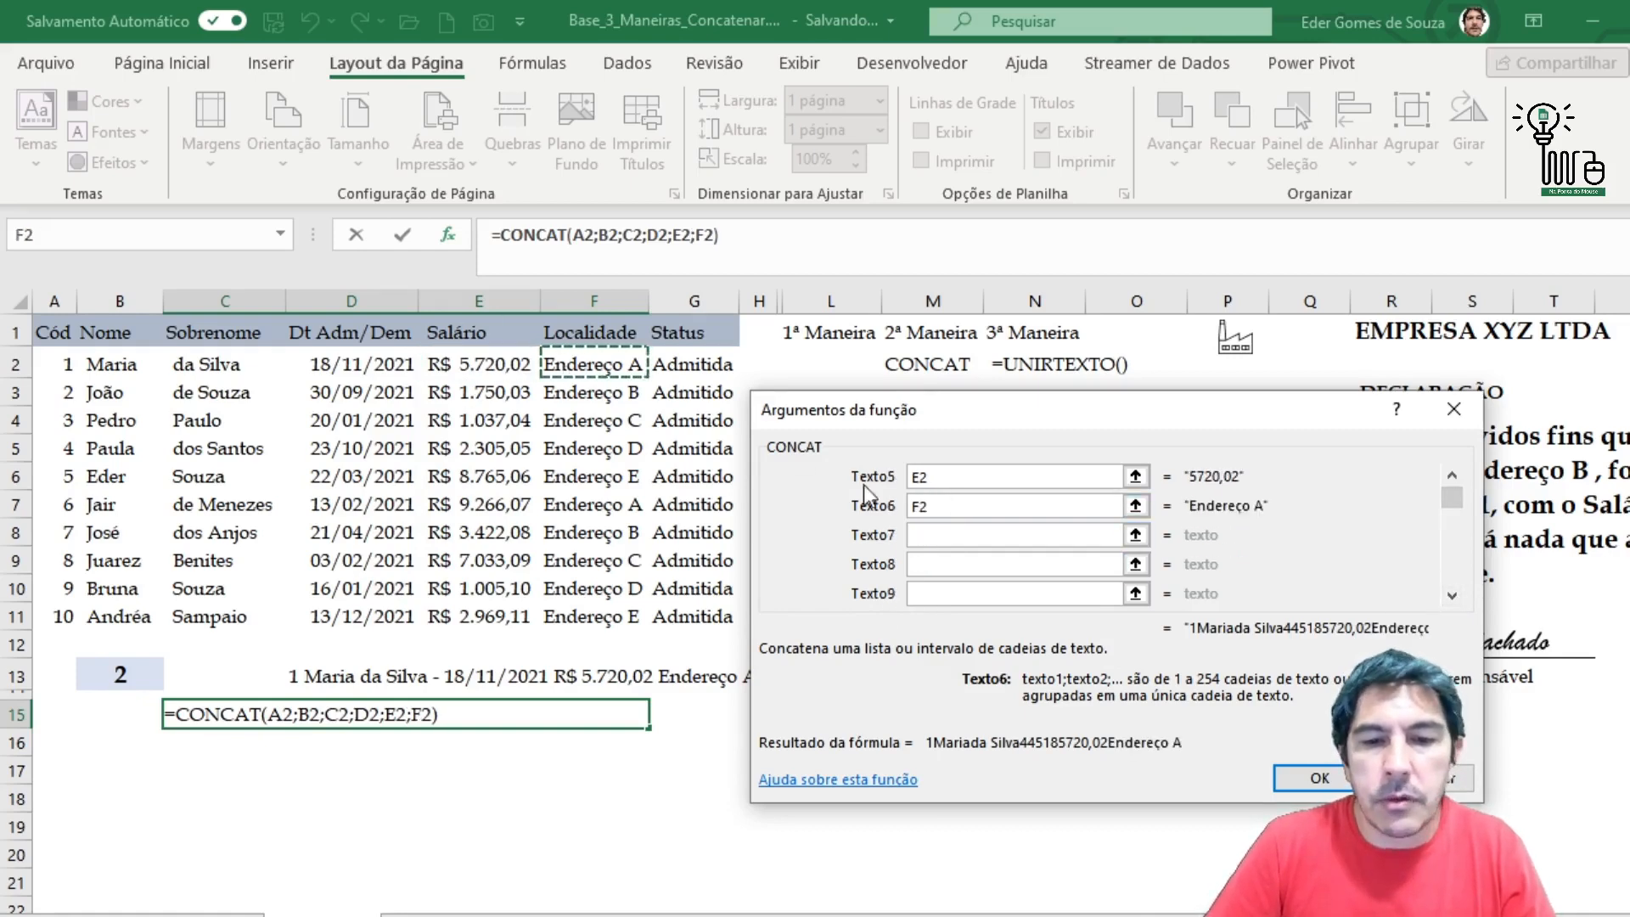
pyautogui.click(932, 535)
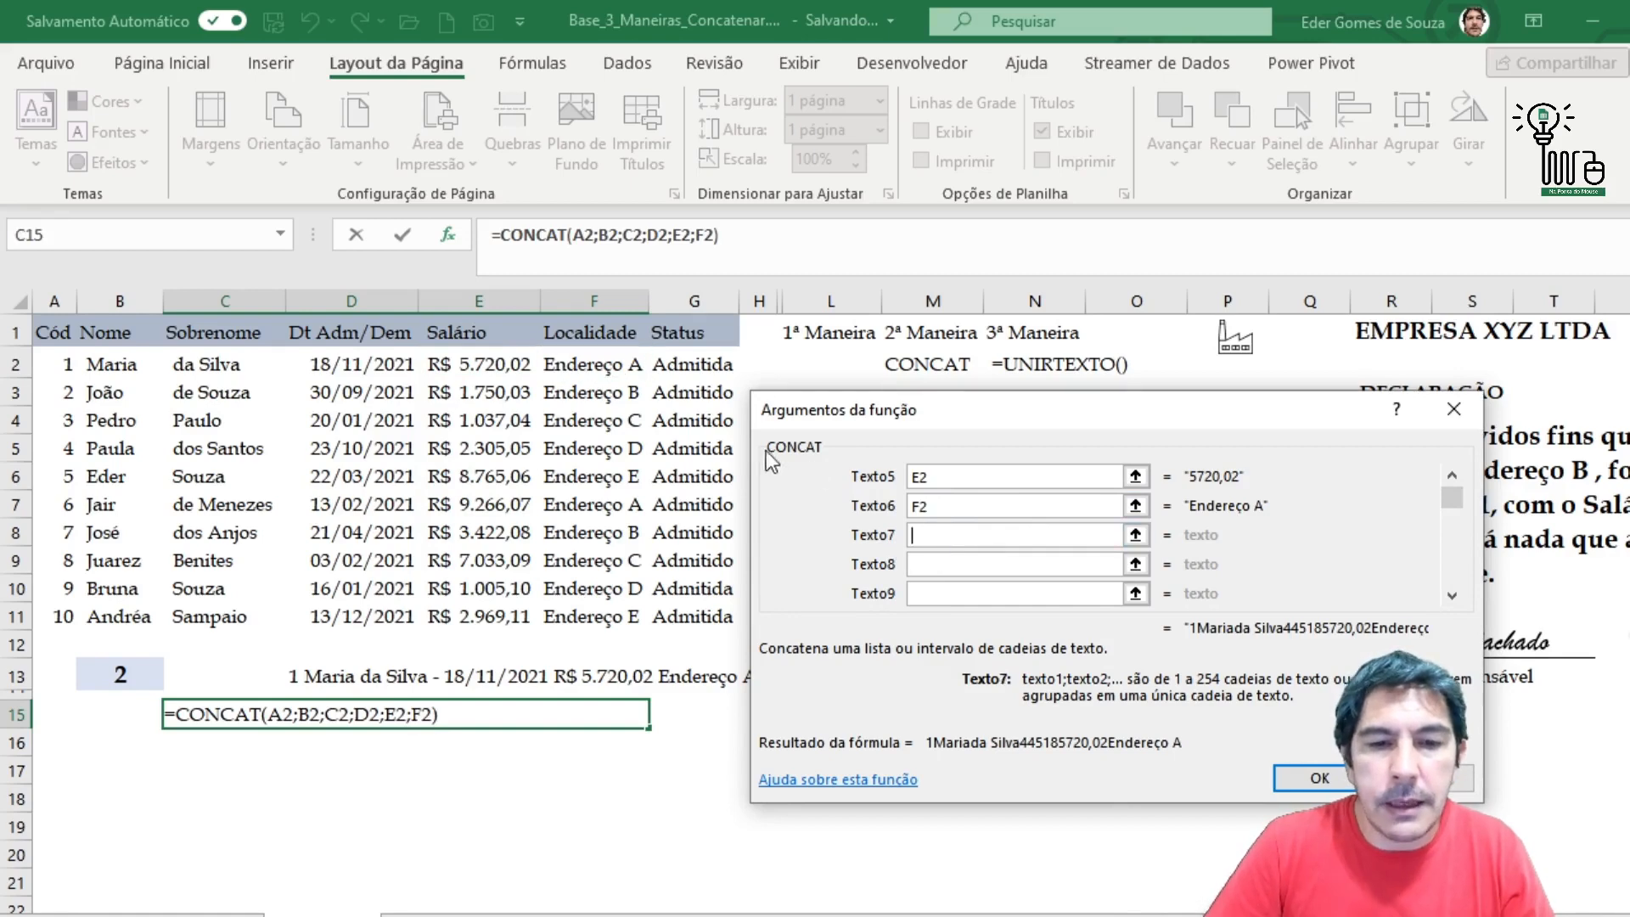
pyautogui.click(693, 365)
pyautogui.click(1311, 777)
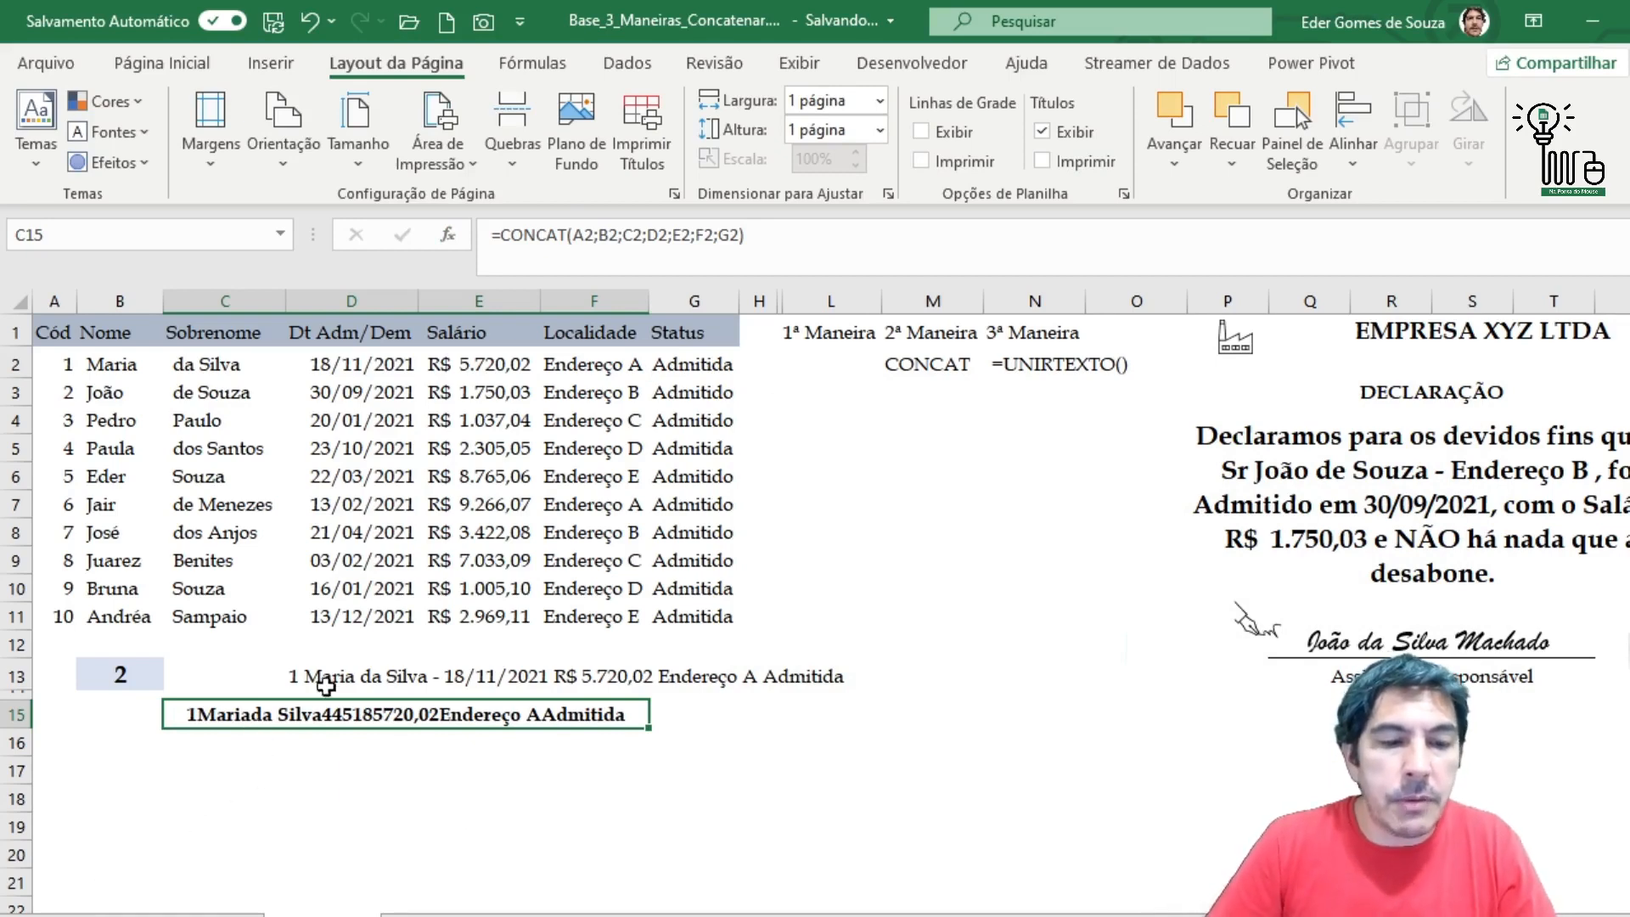
pyautogui.hotkey('ctrl', 'c')
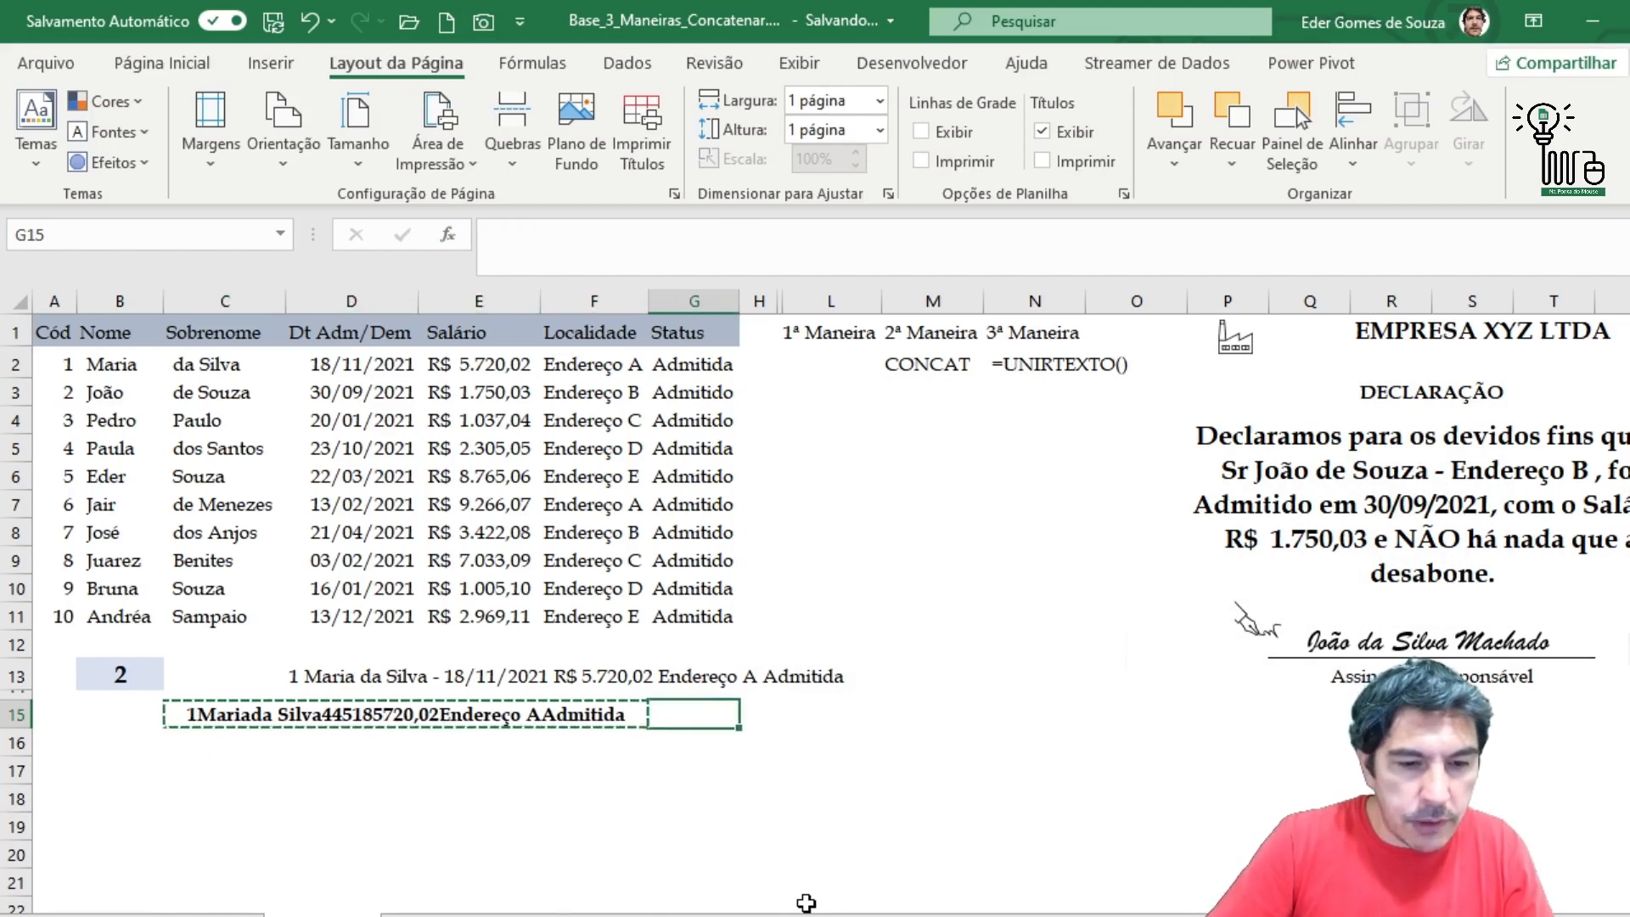
pyautogui.press('Escape')
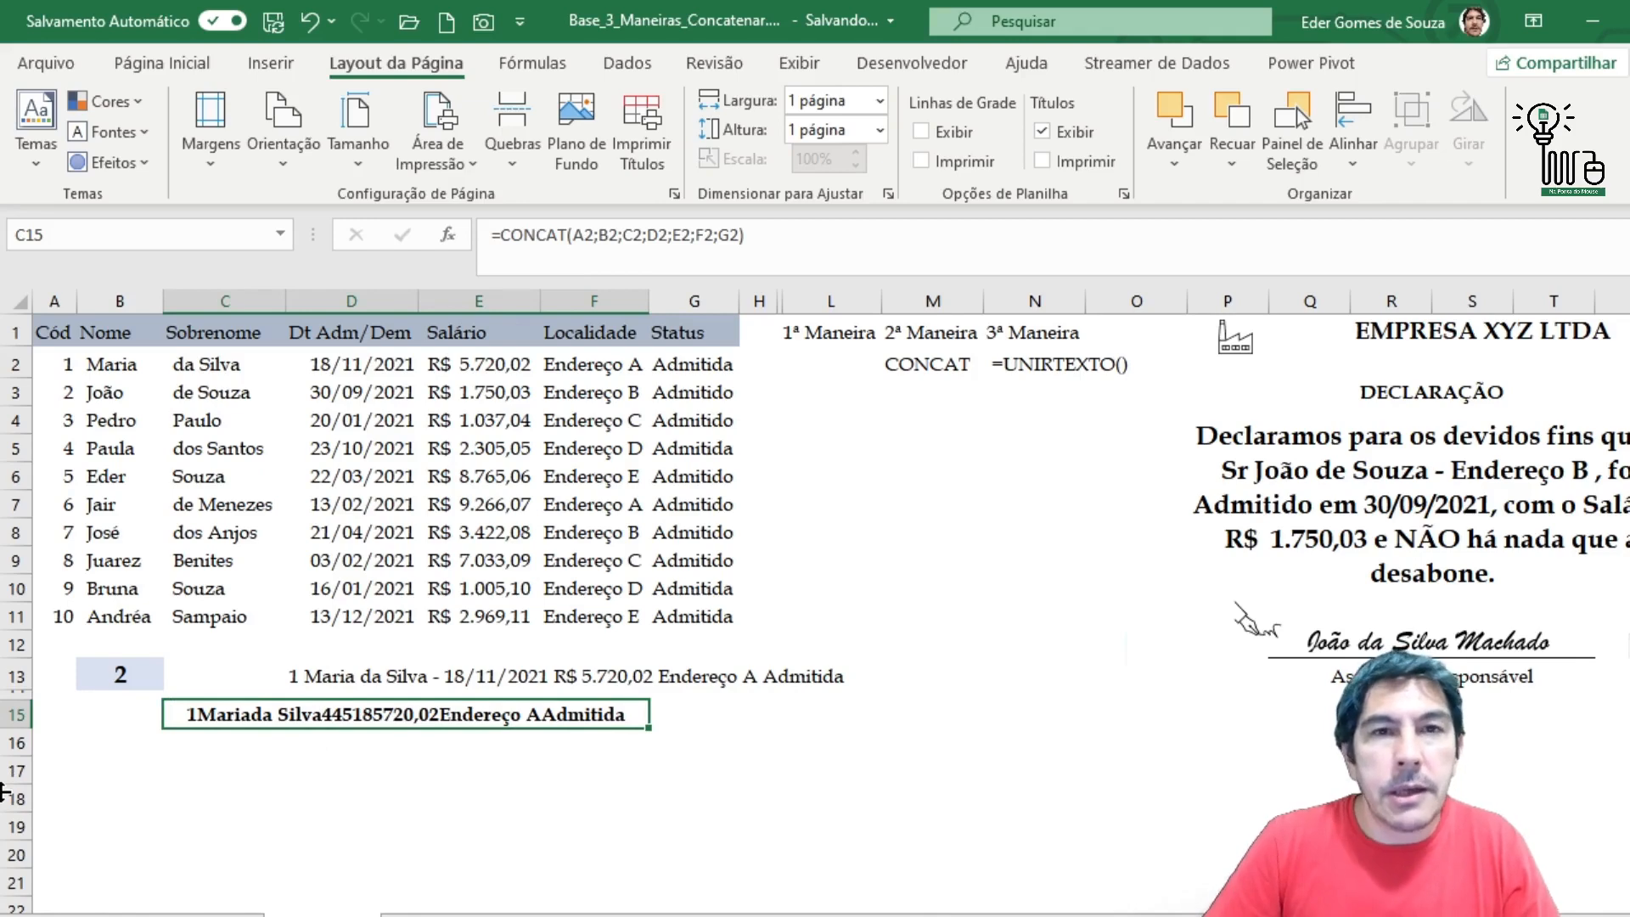
pyautogui.click(598, 232)
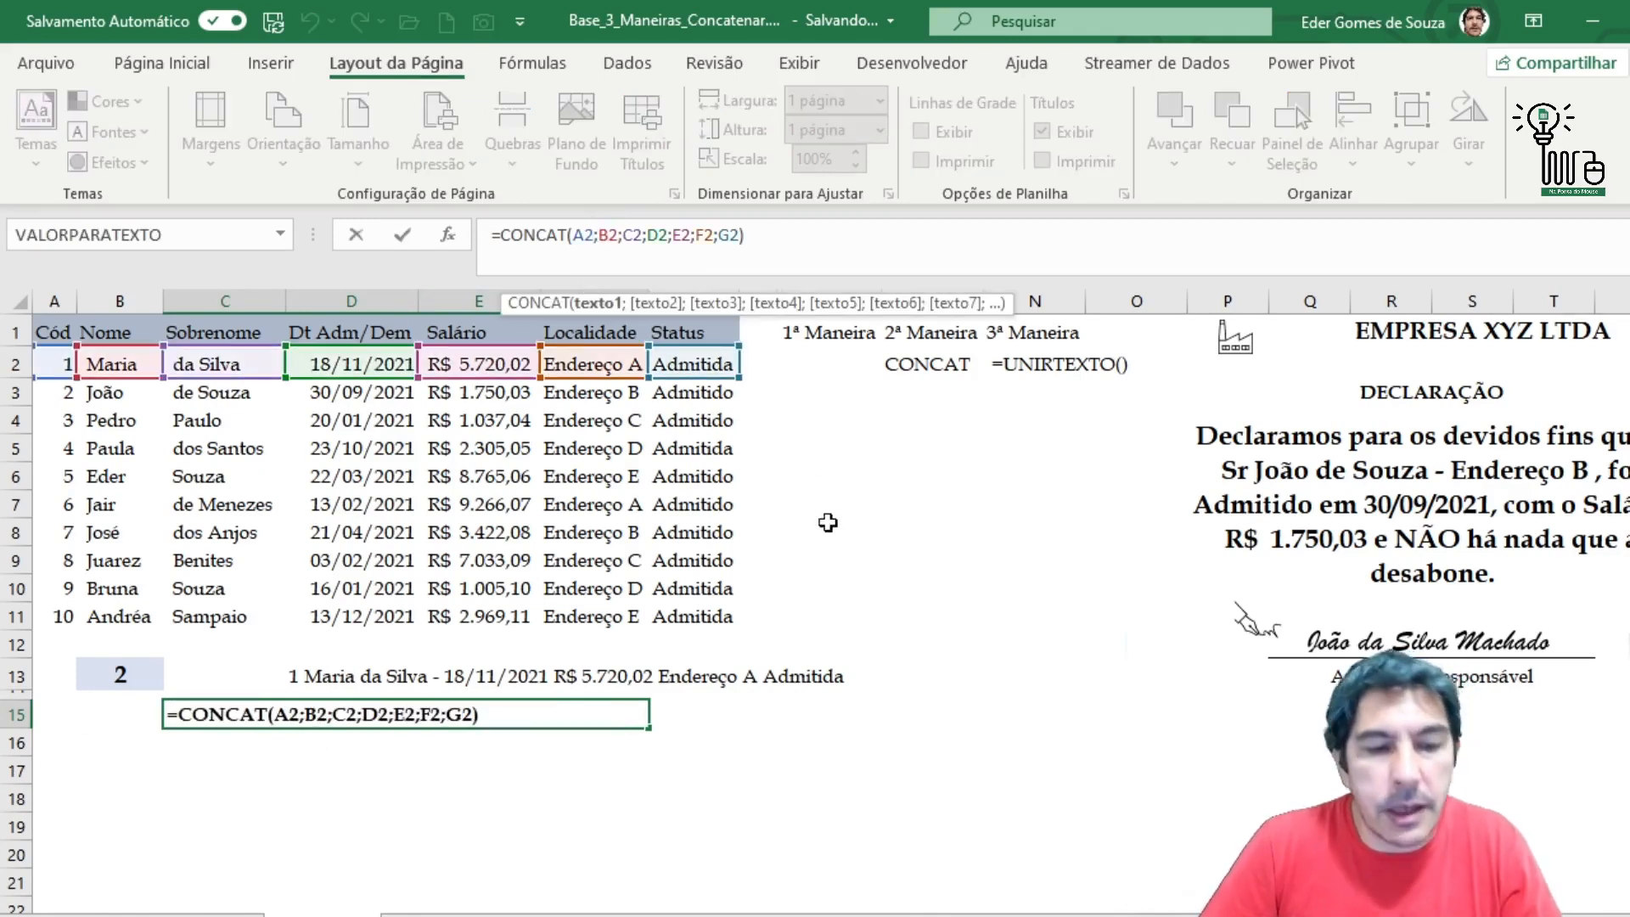
pyautogui.click(402, 234)
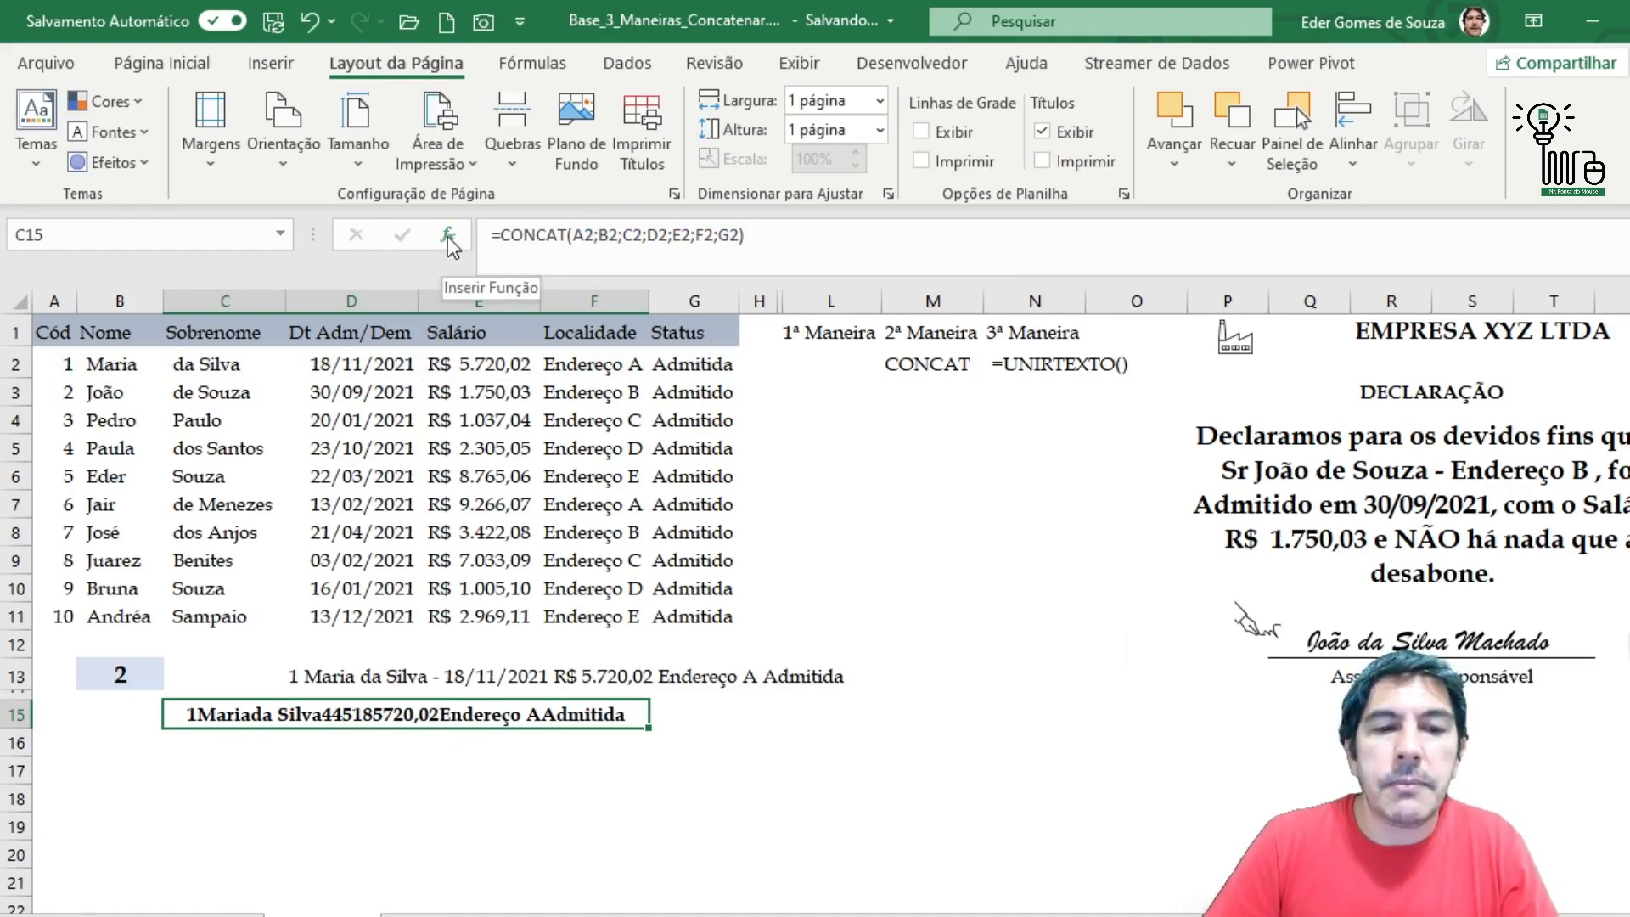
# - Edit the arguments of the CONCAT formula in C15 and set Texto1 to A2&" "
pyautogui.click(448, 236)
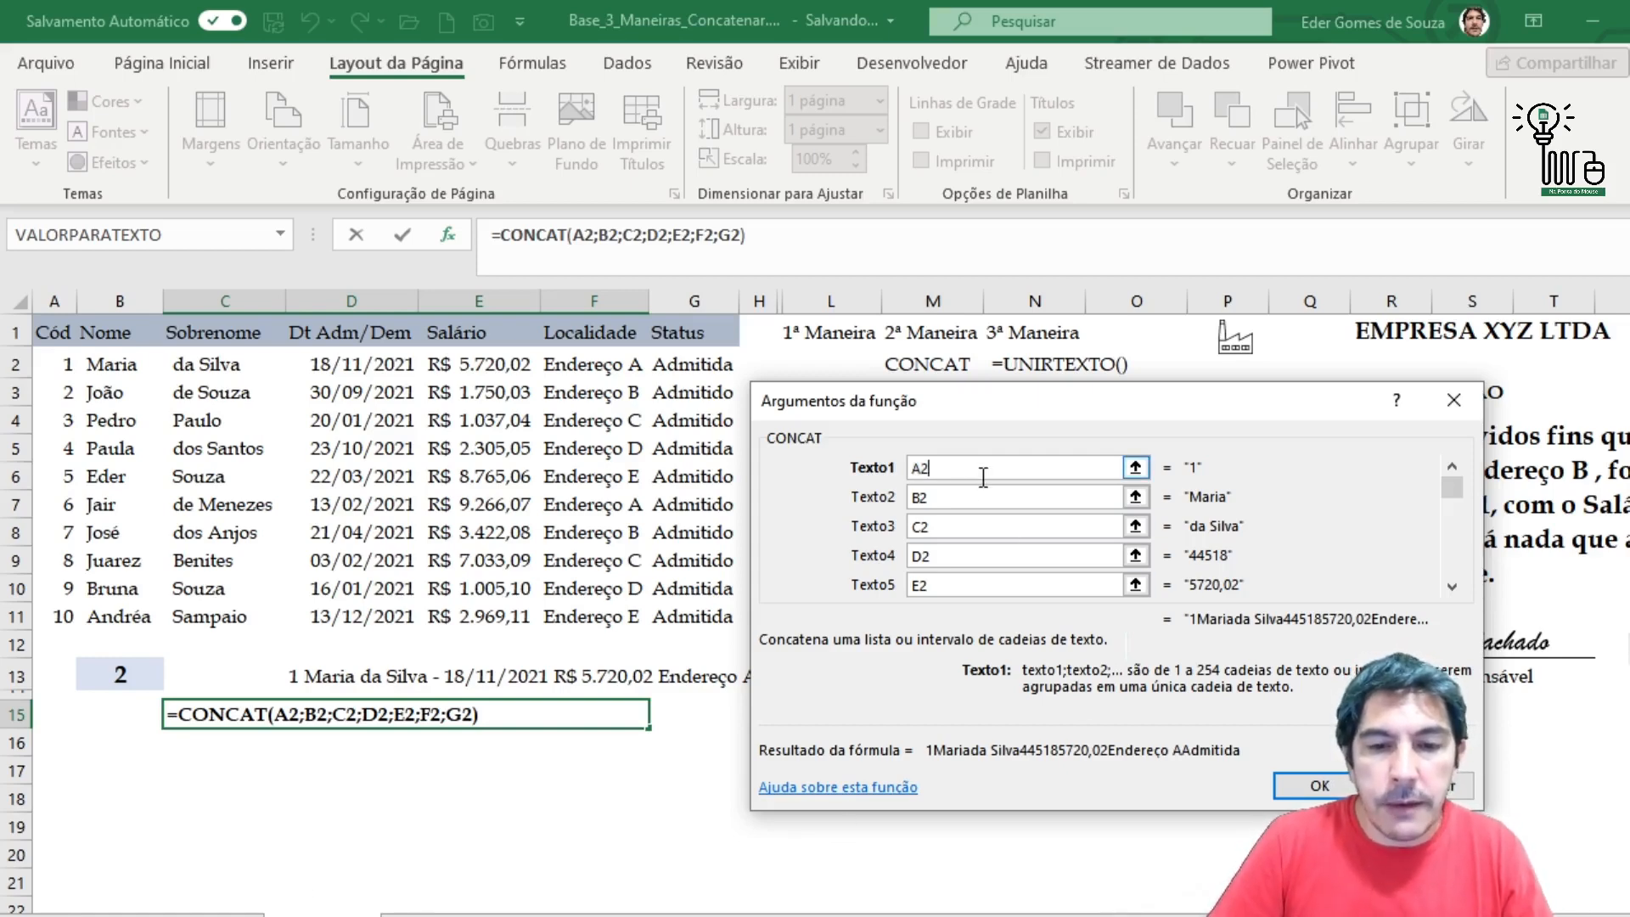
pyautogui.write('&')
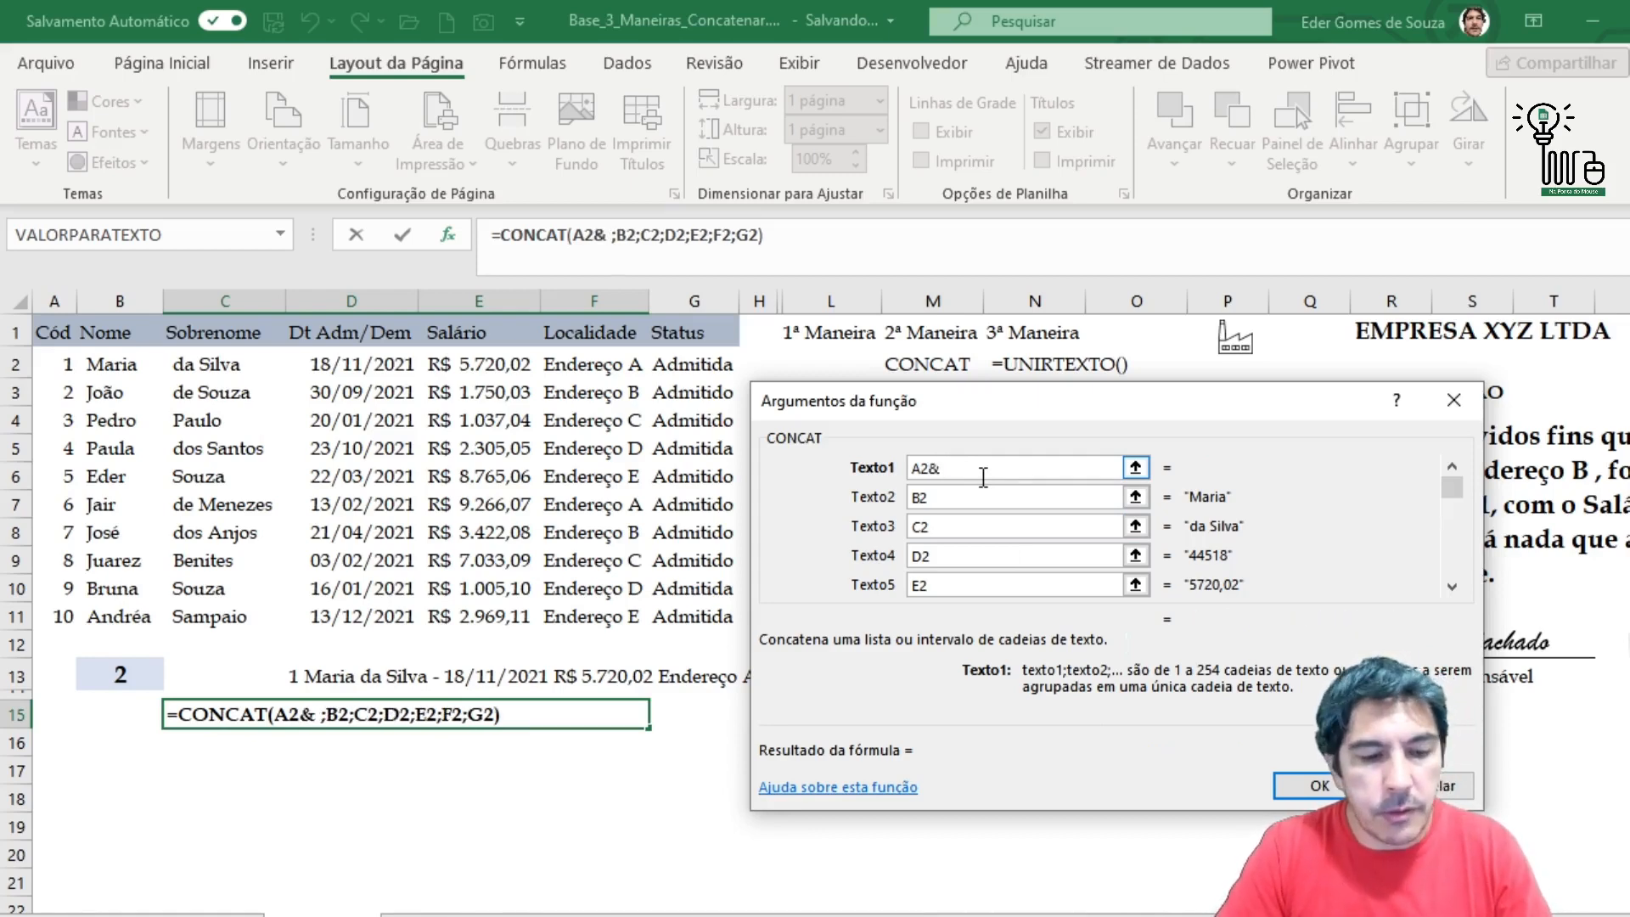
pyautogui.write(' "')
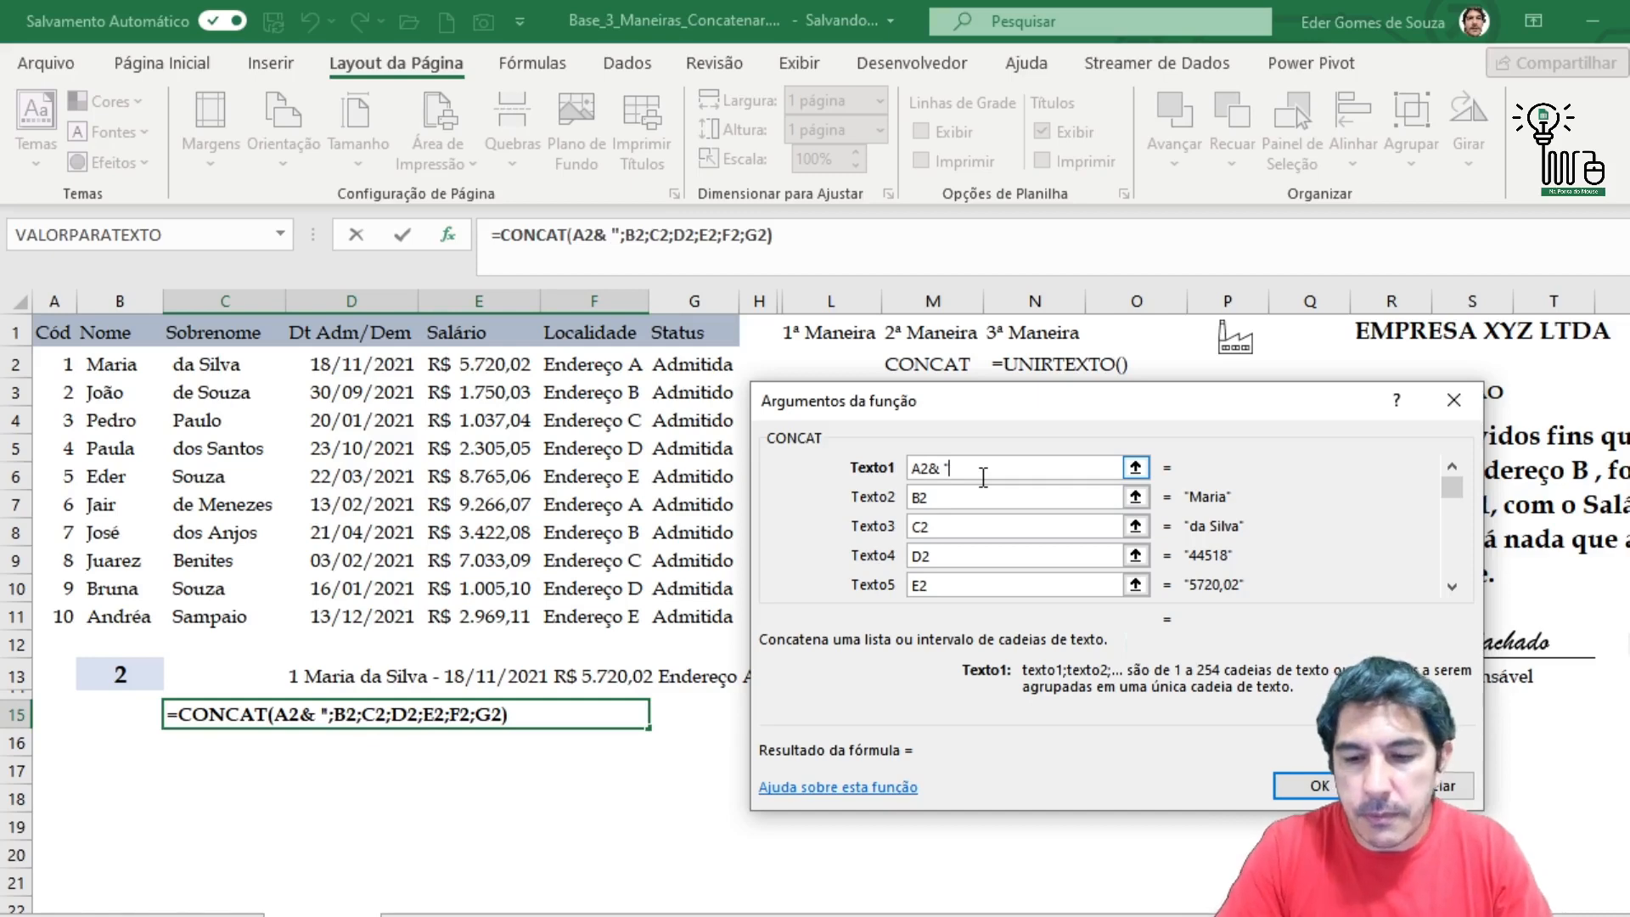
pyautogui.press('BackSpace')
pyautogui.press('BackSpace')
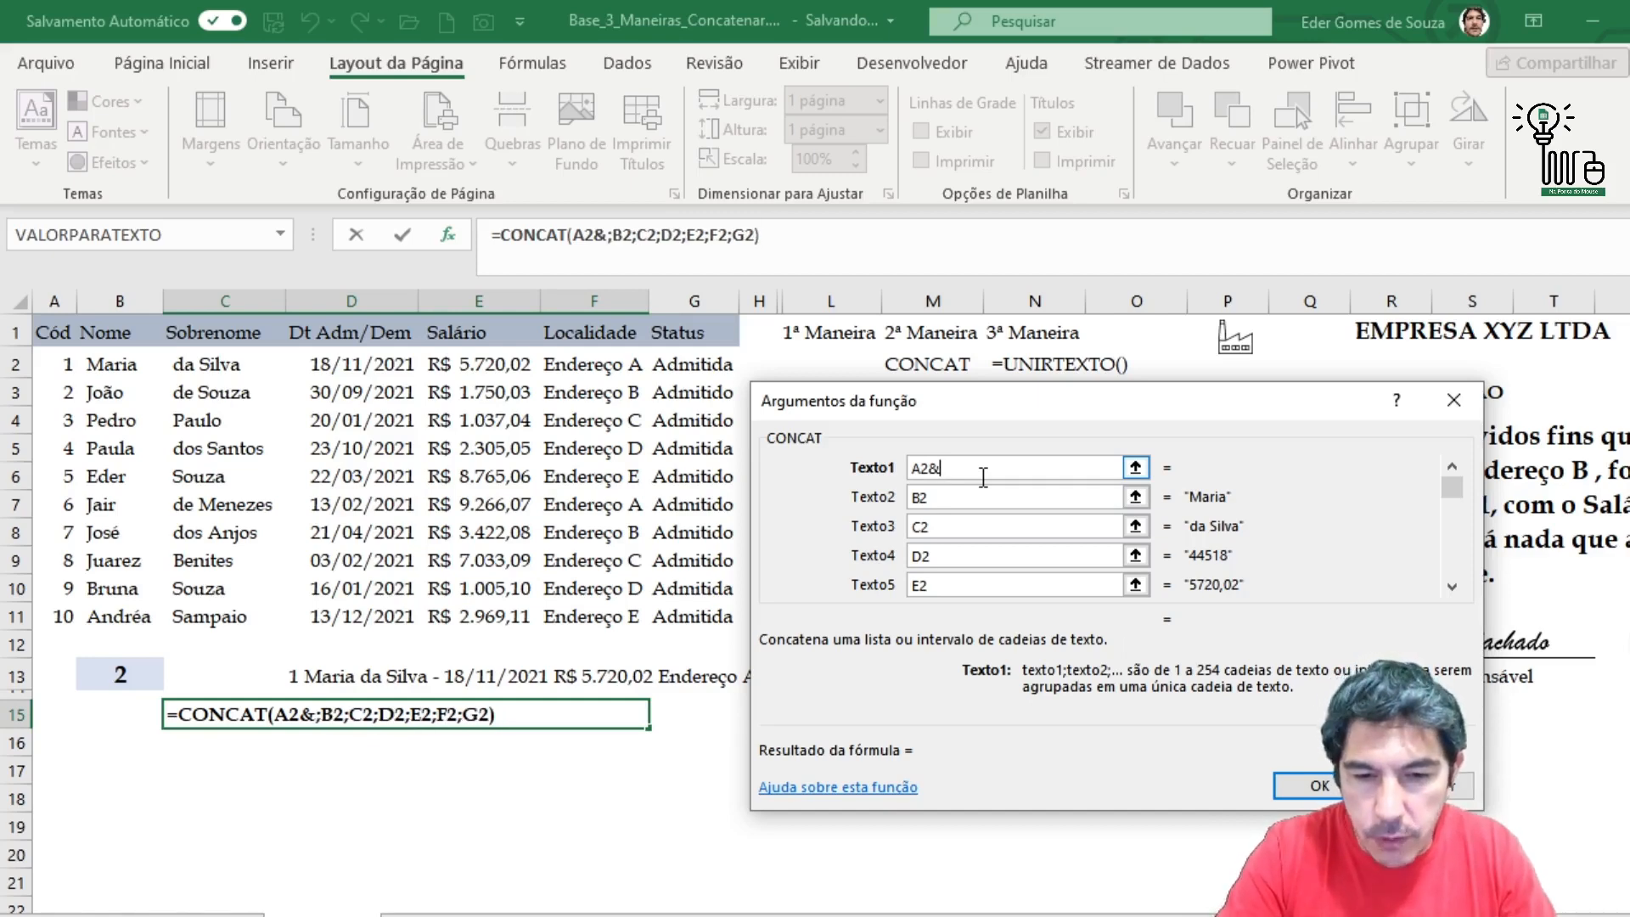
pyautogui.write('"')
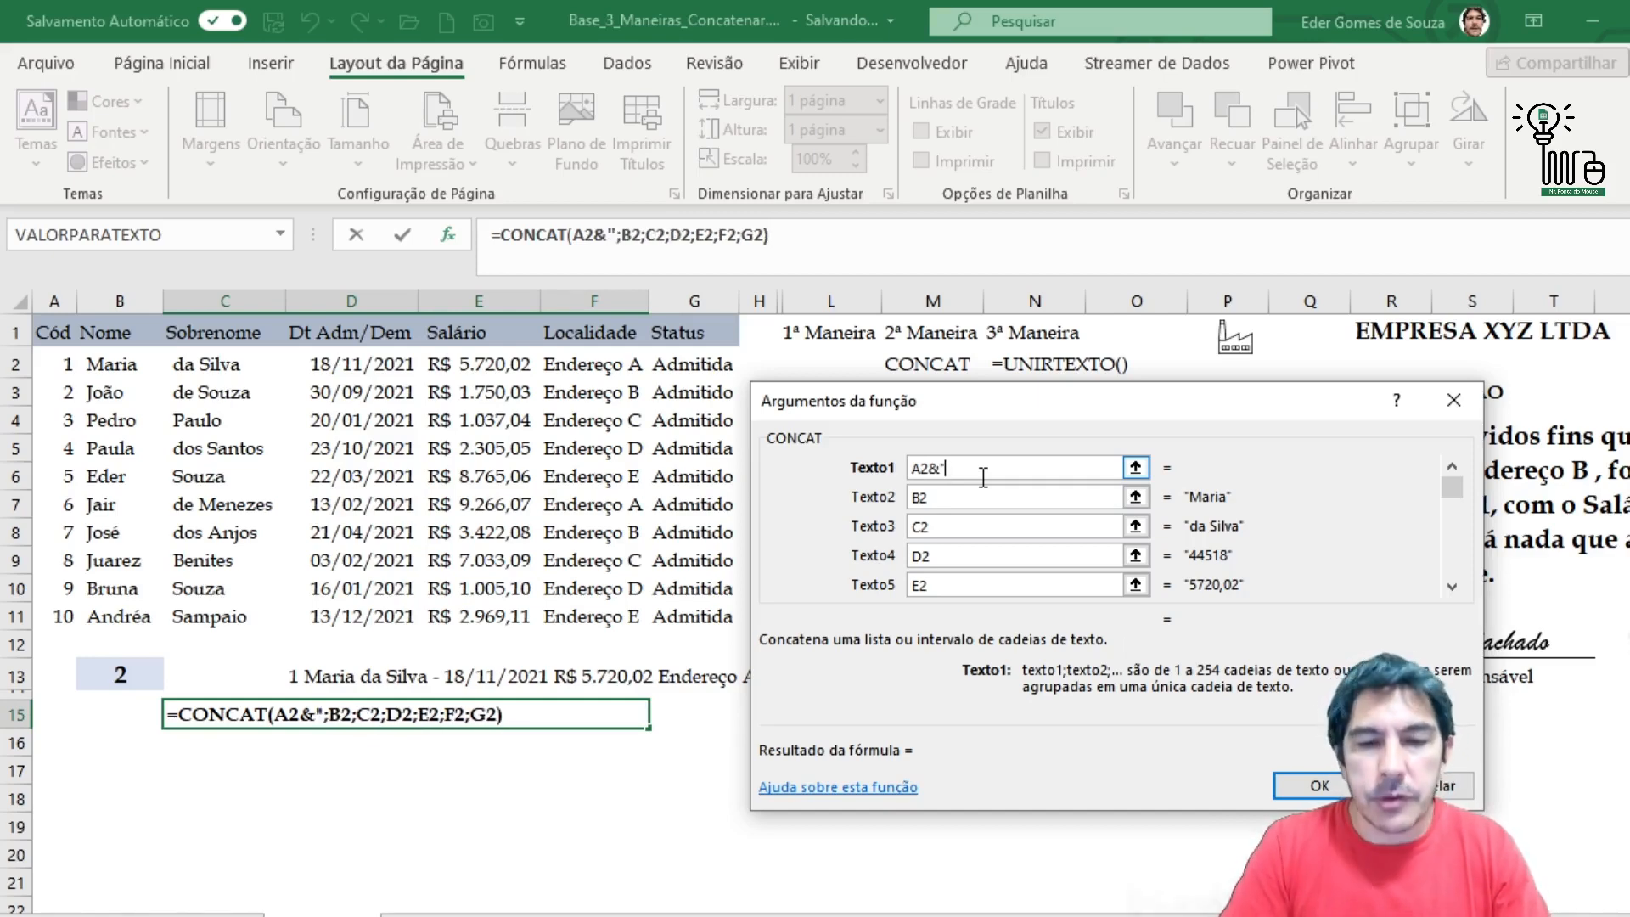
pyautogui.write(' "')
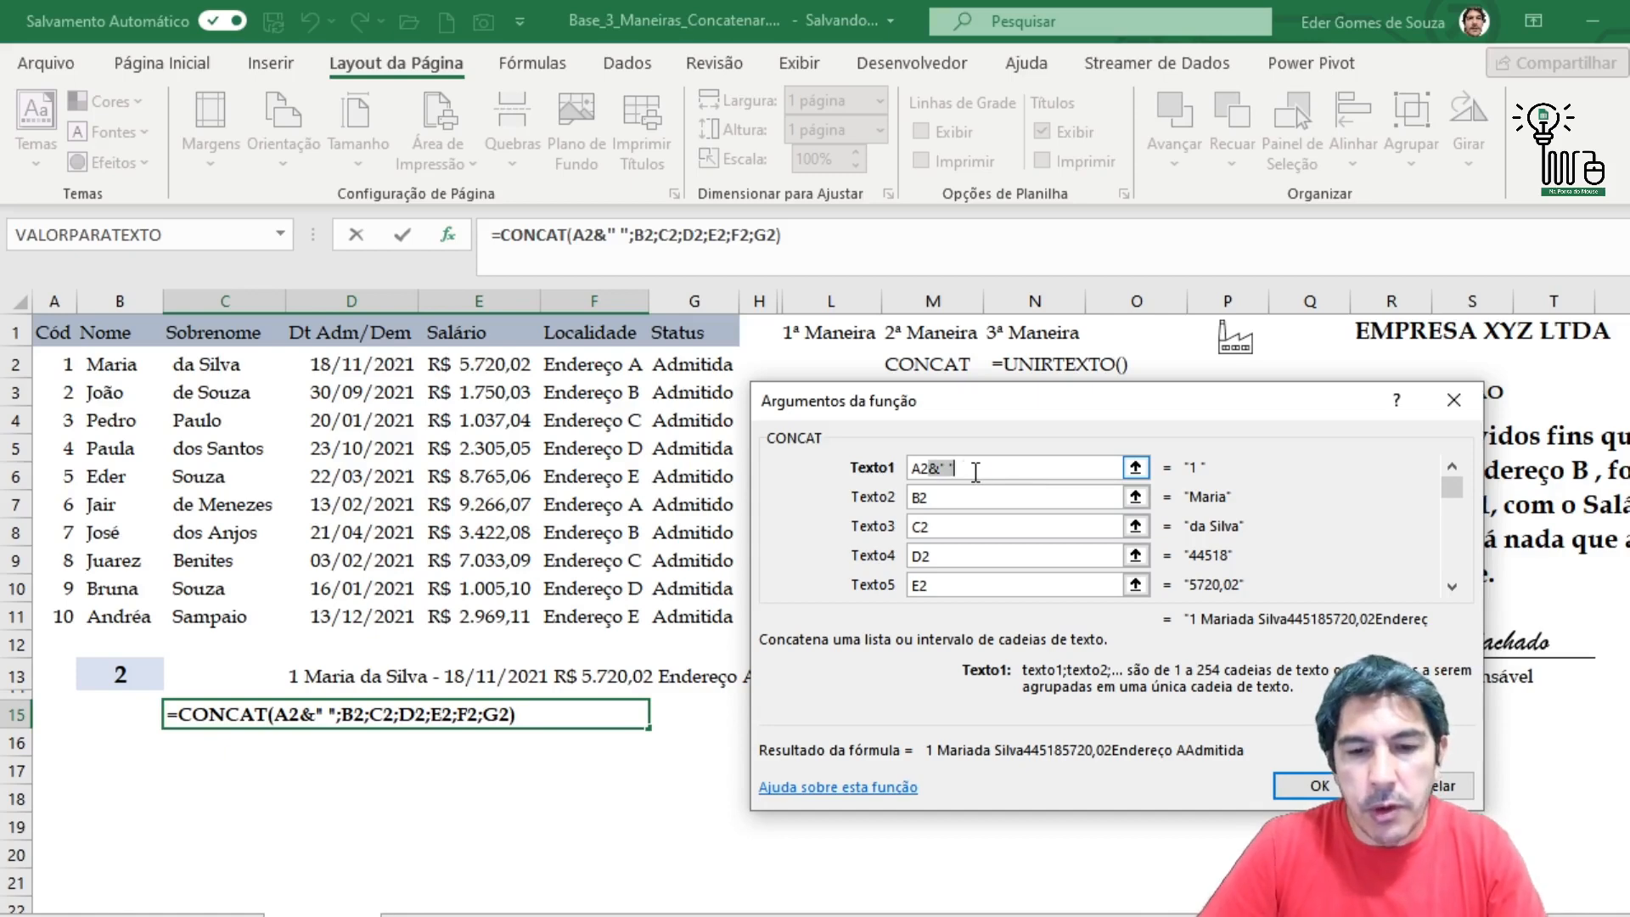
# - Append &" " to the CONCAT arguments Texto2, Texto3 and Texto4, giving B2&" ", C2&" " and D2&" "
pyautogui.click(959, 498)
pyautogui.write('&" "')
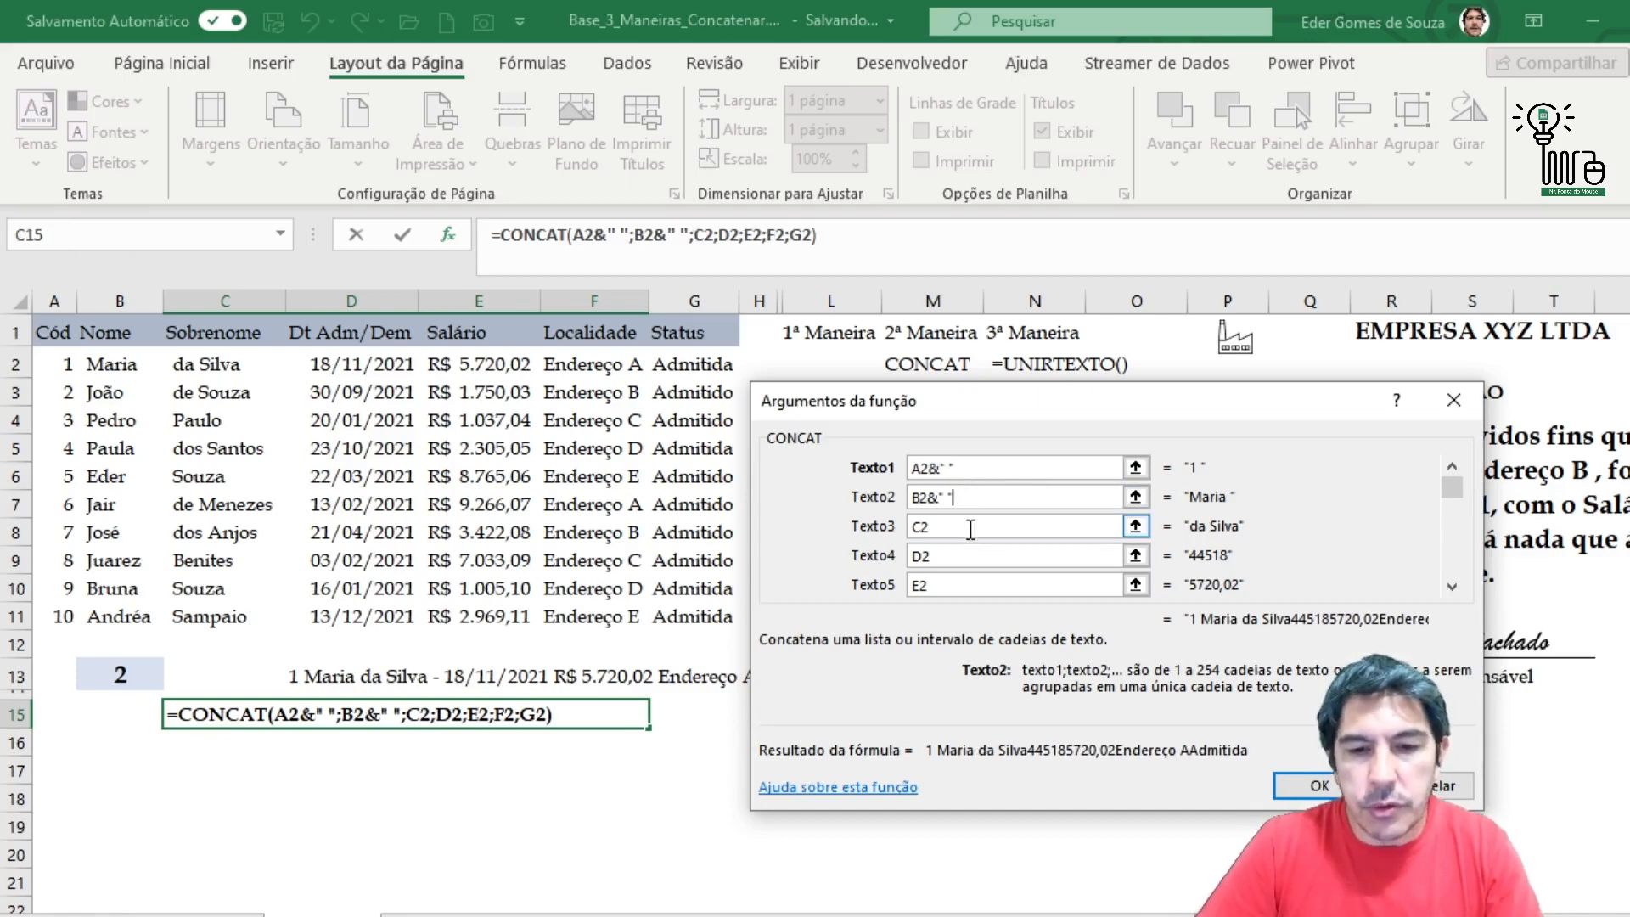
pyautogui.click(970, 526)
pyautogui.write('&" "')
pyautogui.click(955, 555)
pyautogui.write('&" "')
# - Set the CONCAT argument Texto5 to E2&" "
pyautogui.click(951, 586)
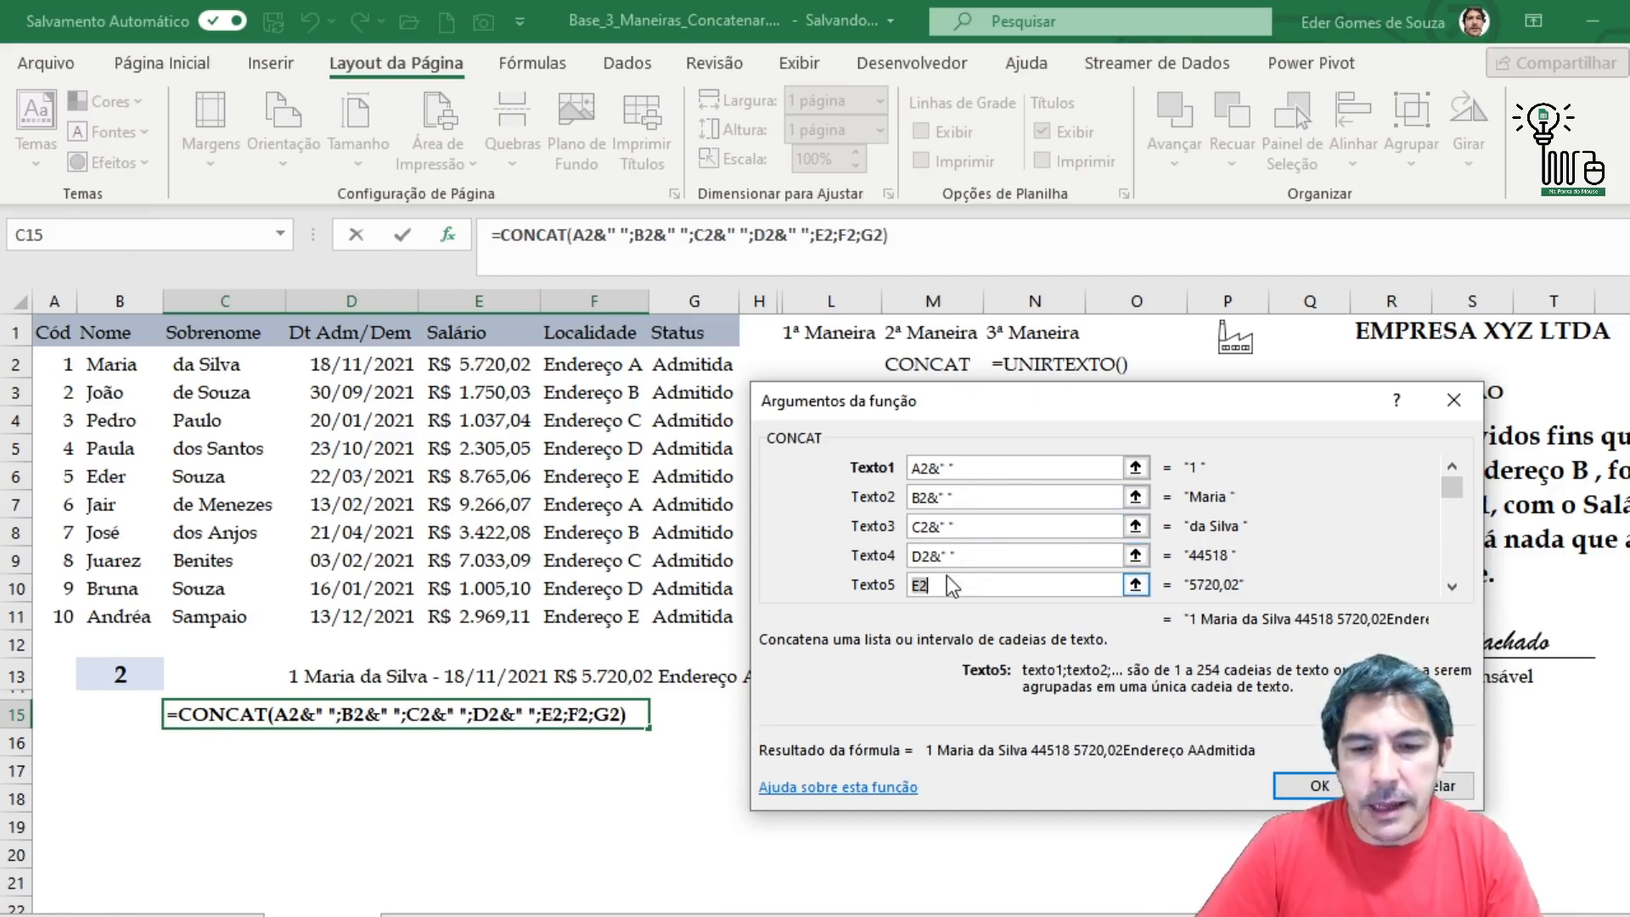
pyautogui.write('&" "')
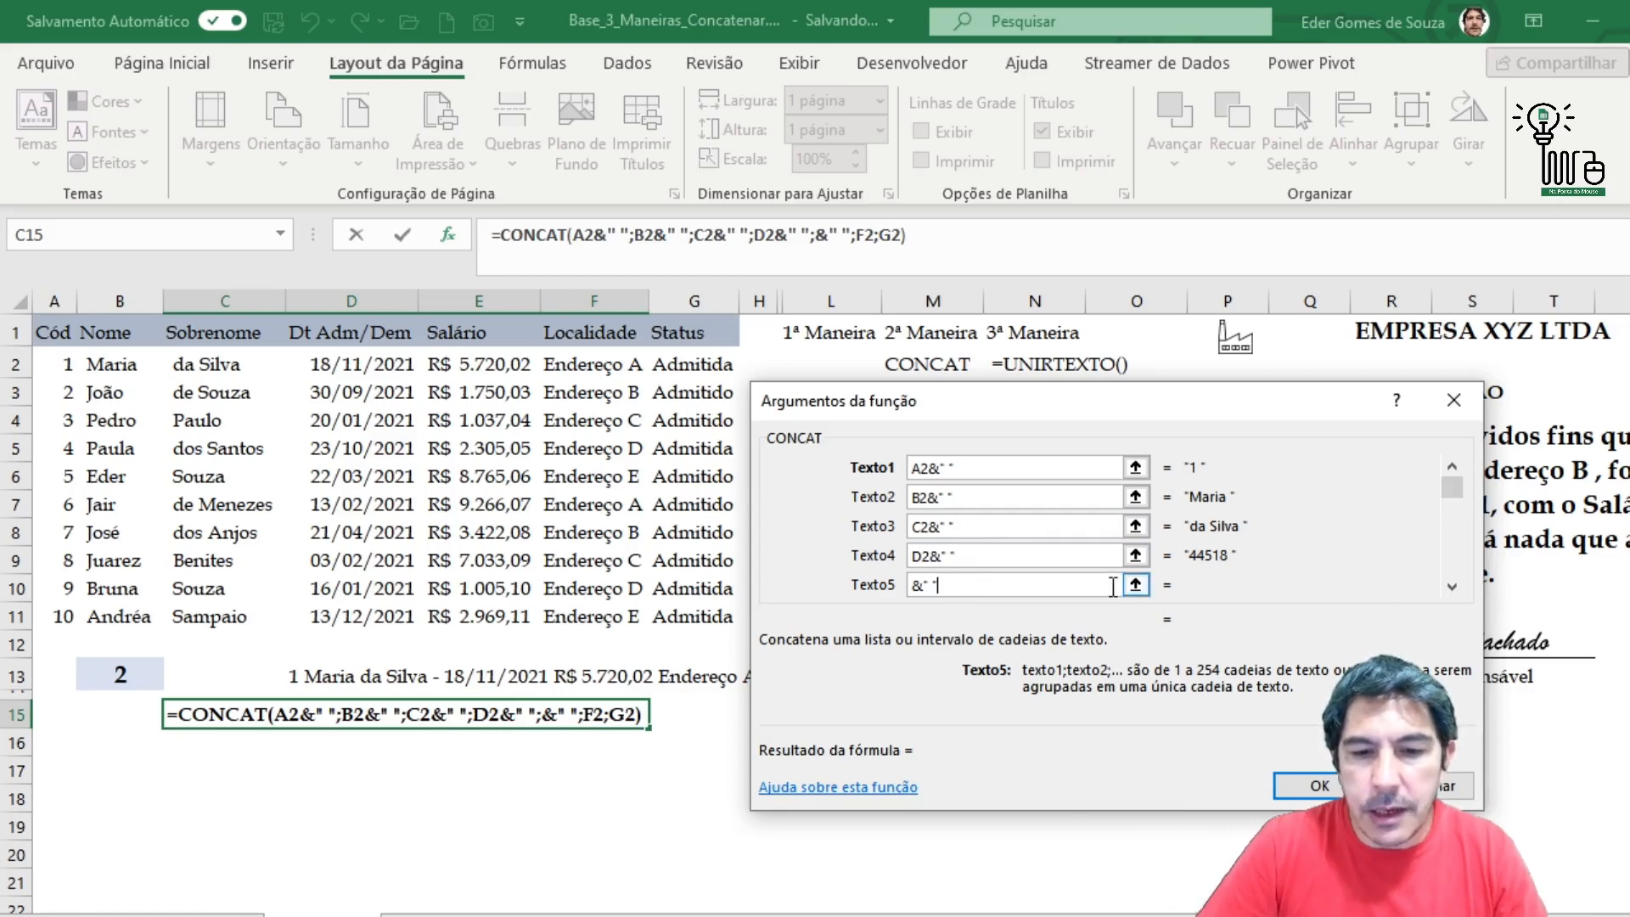
pyautogui.click(1450, 587)
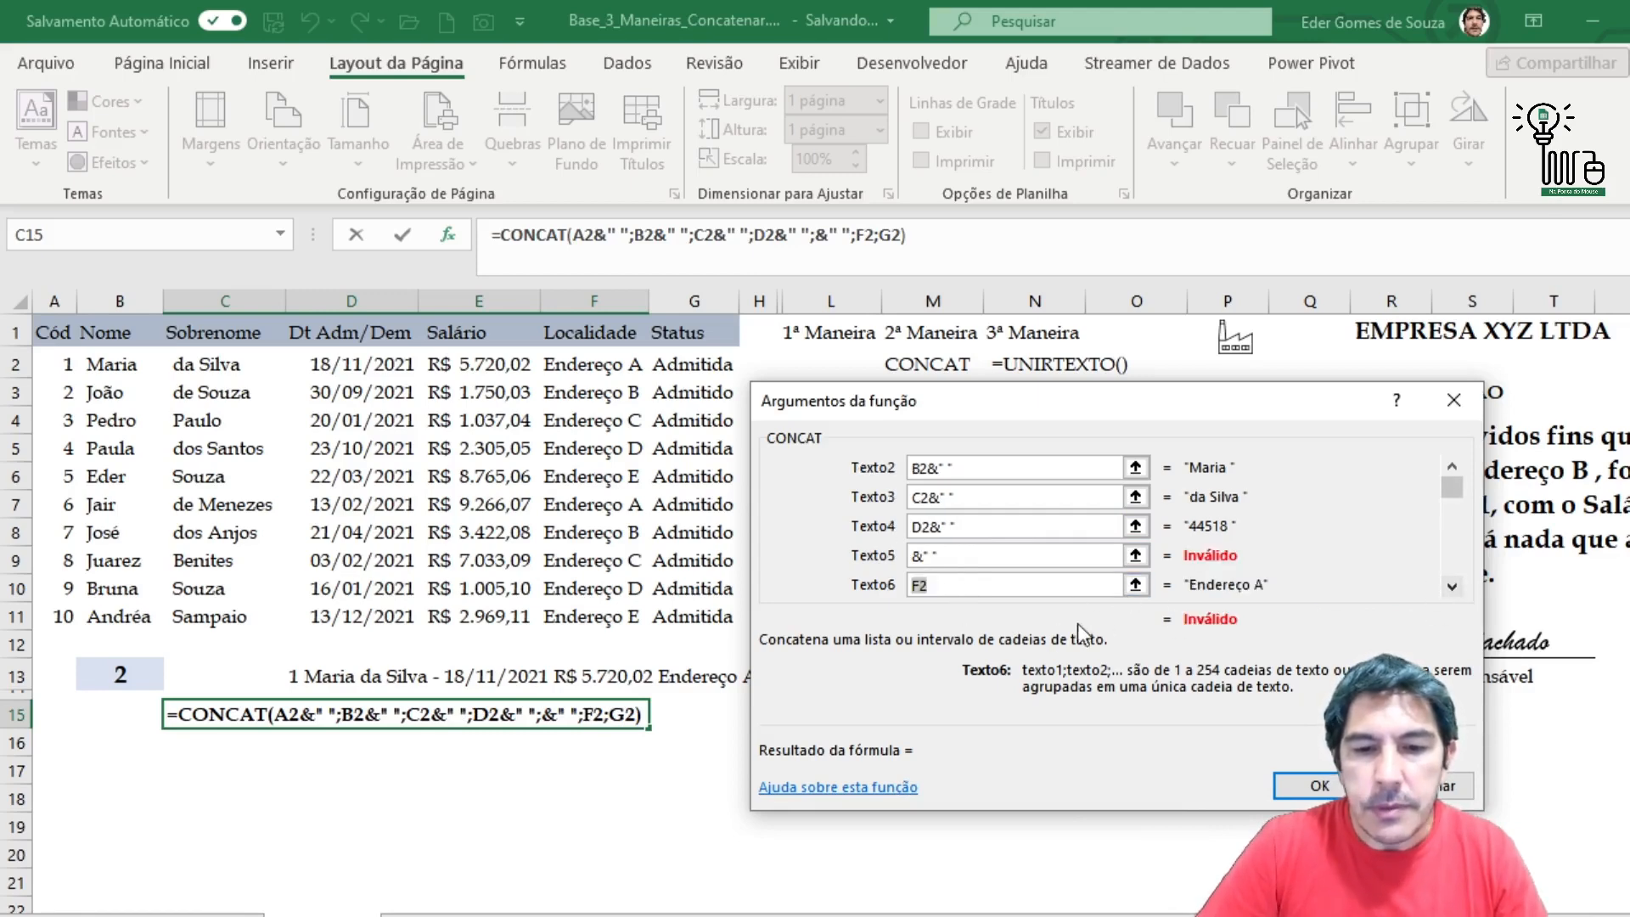
pyautogui.click(984, 556)
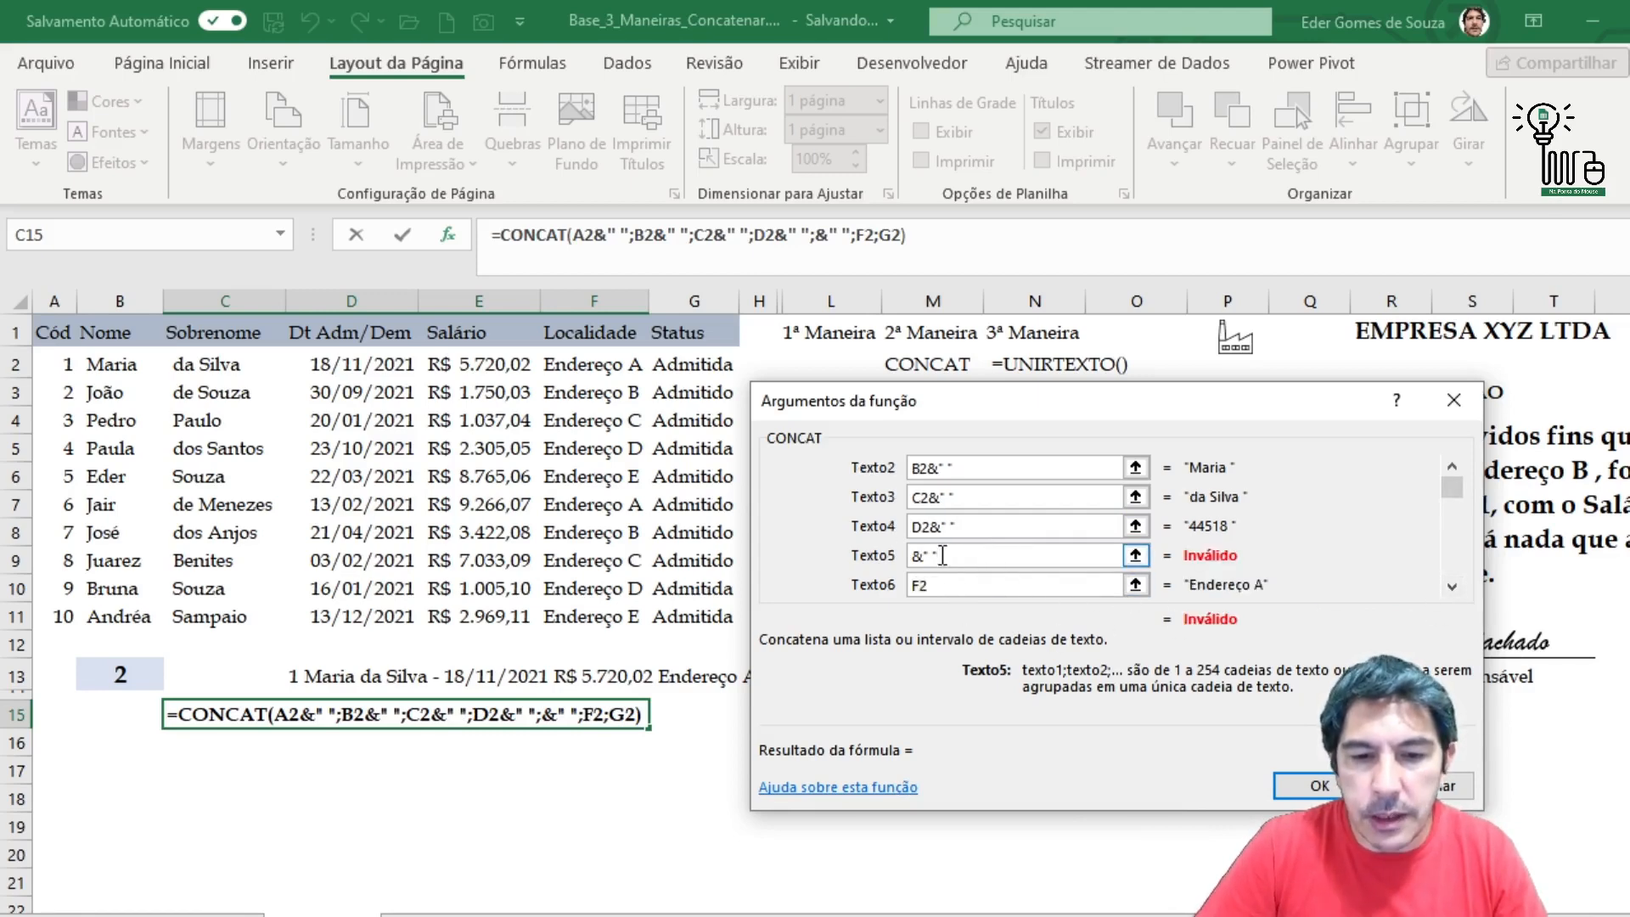
pyautogui.moveTo(942, 555); pyautogui.dragTo(762, 554)
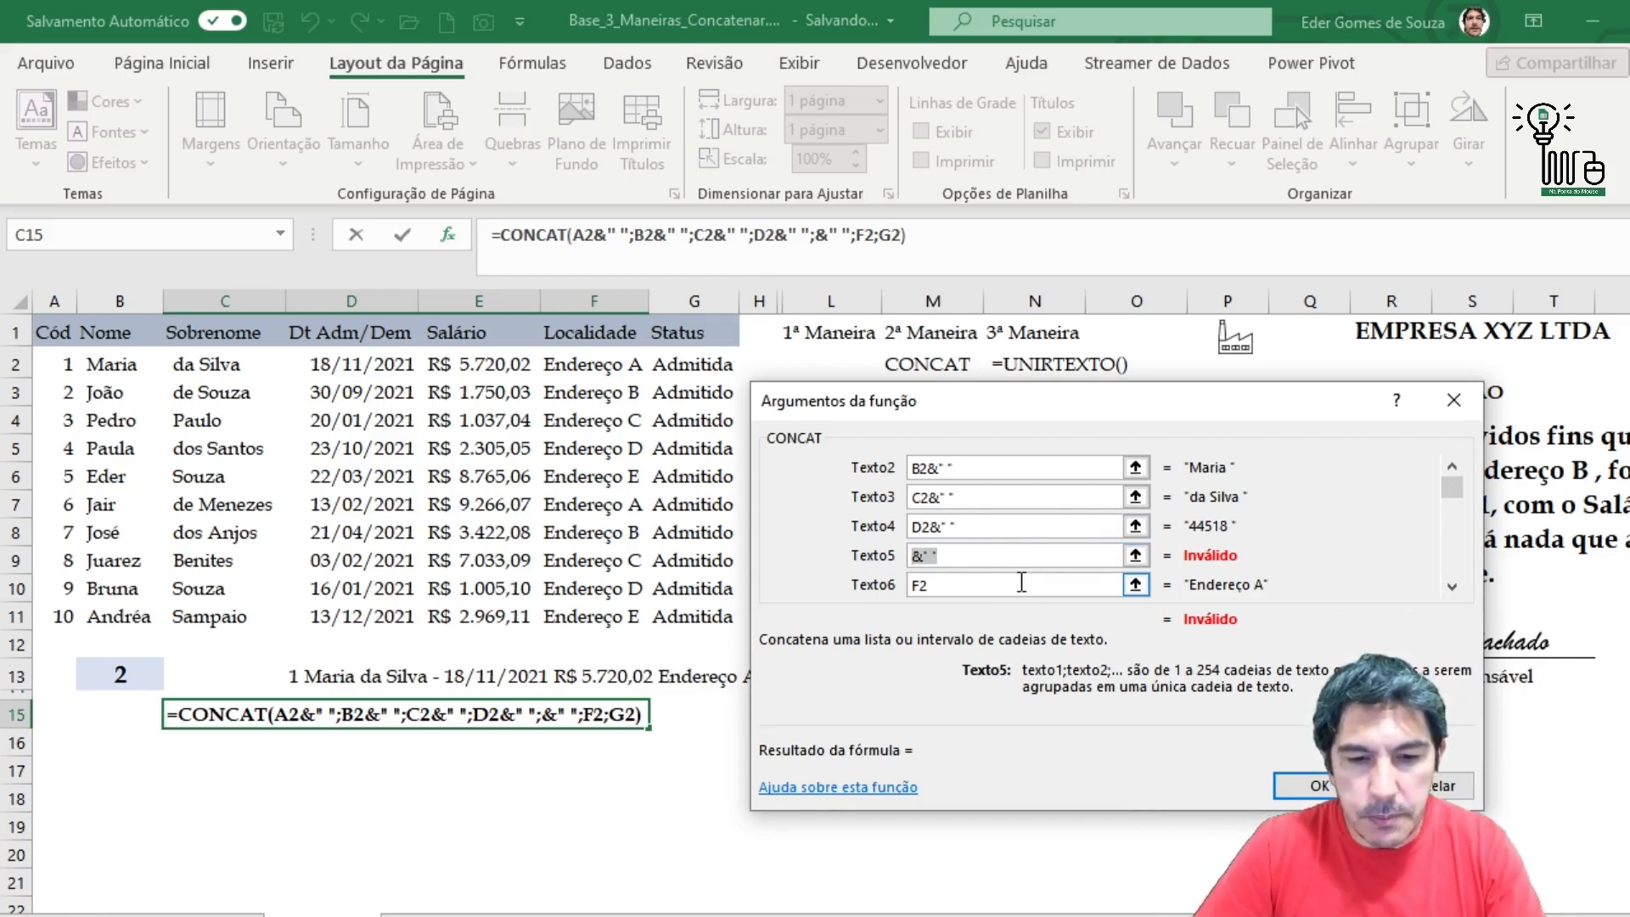
pyautogui.write('E')
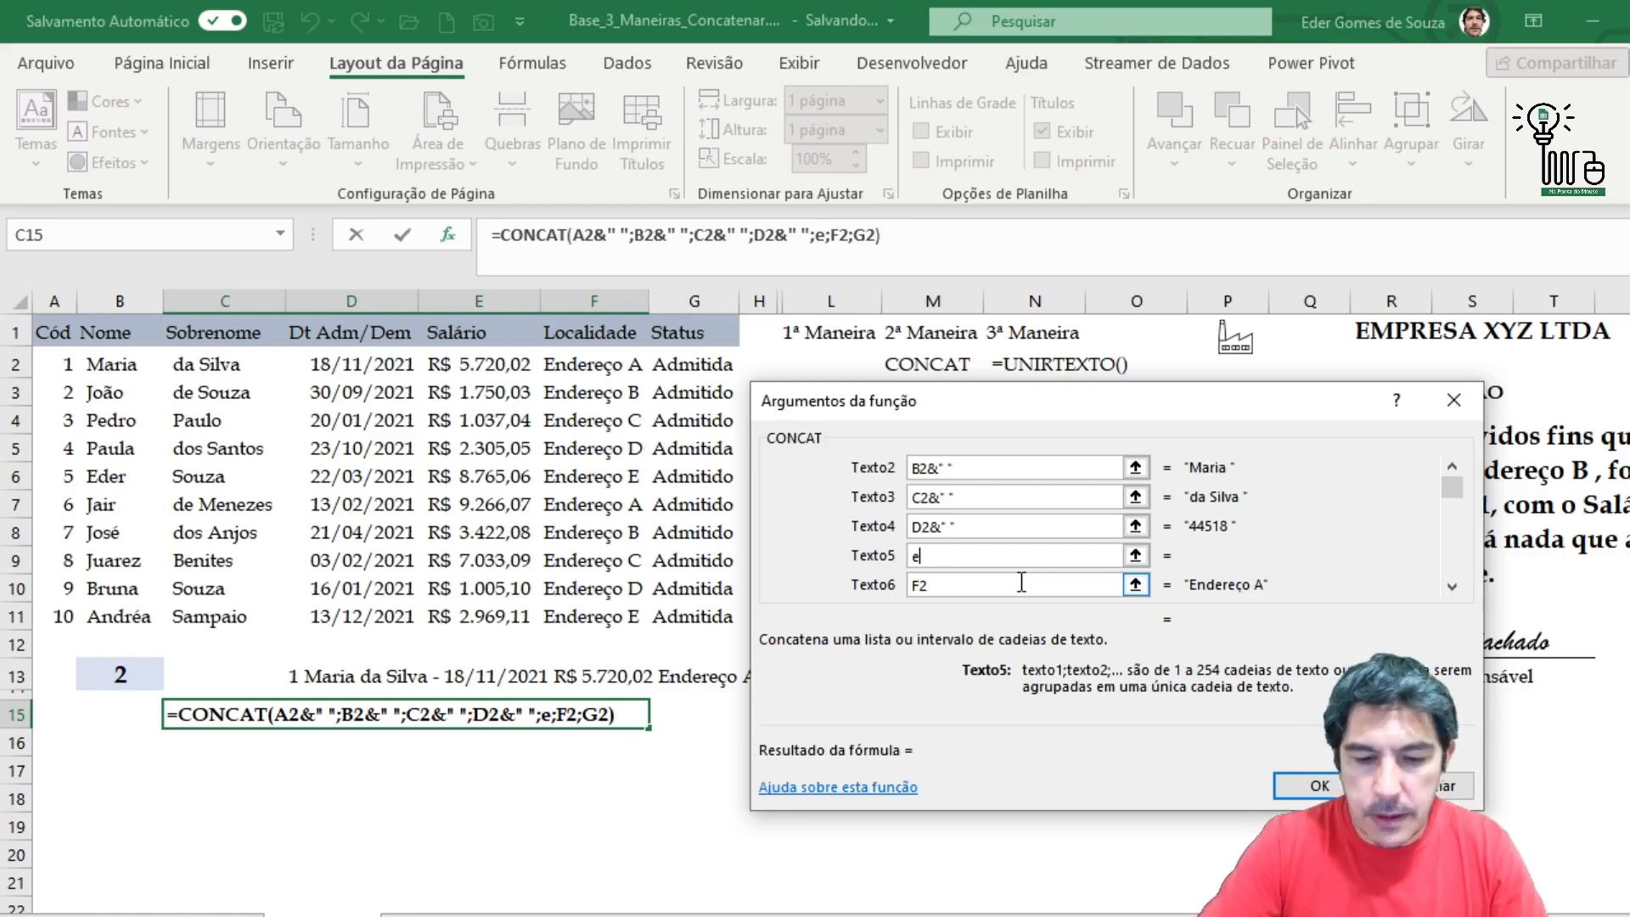
pyautogui.write('2&" "')
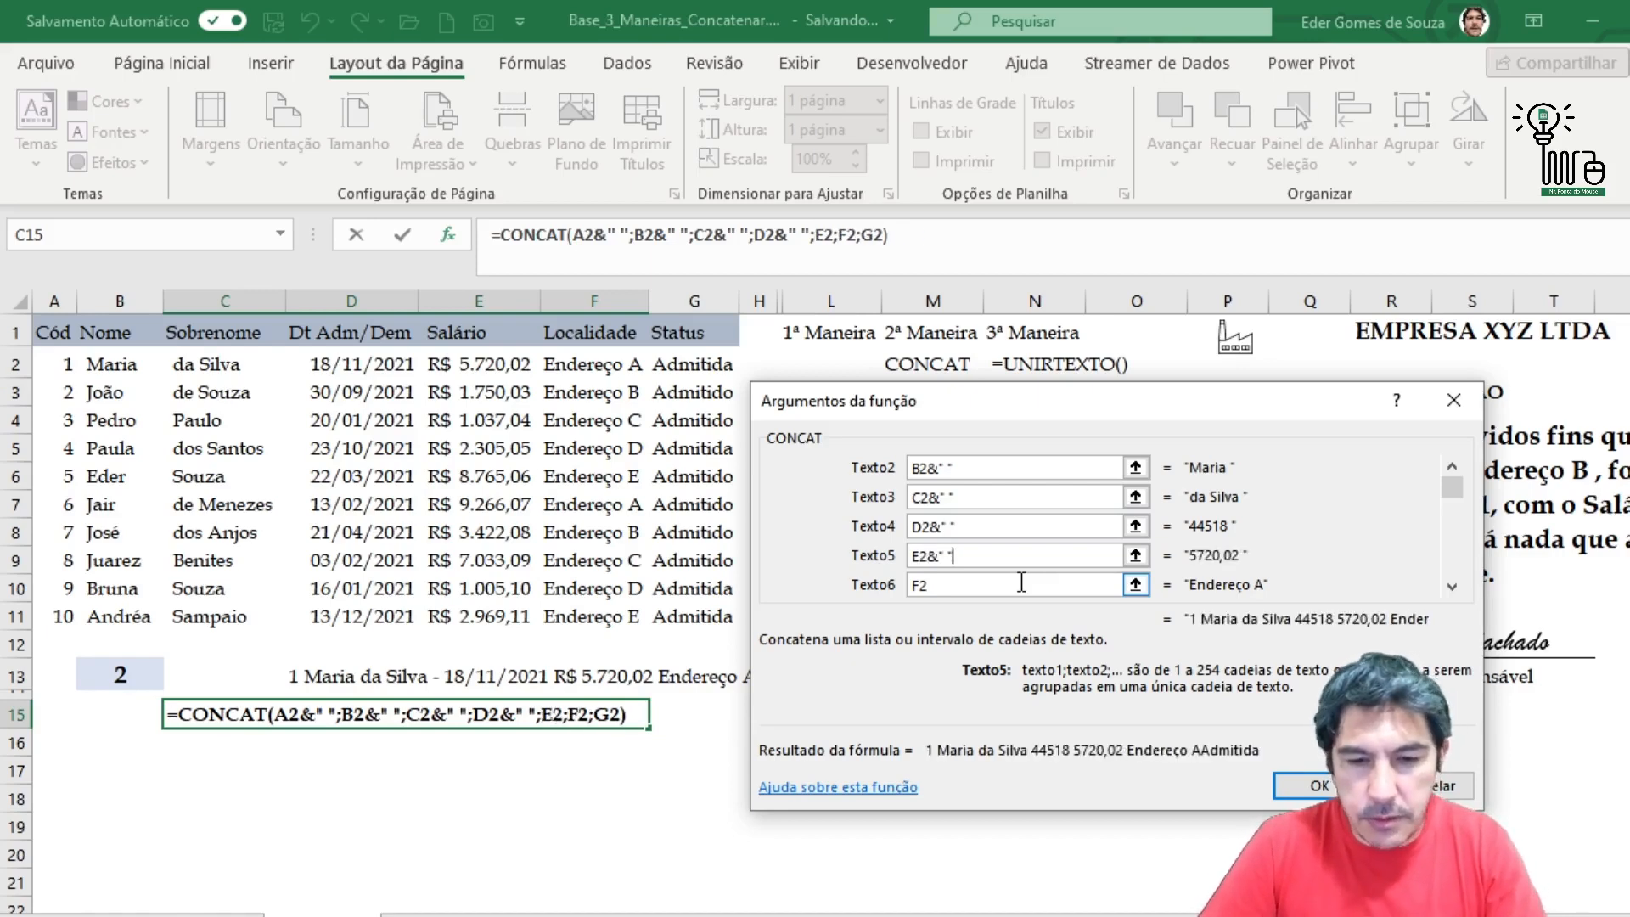
# - Set the CONCAT arguments Texto6 to F2&" " and Texto7 to G2&" ", and confirm the formula in C15
pyautogui.click(1021, 582)
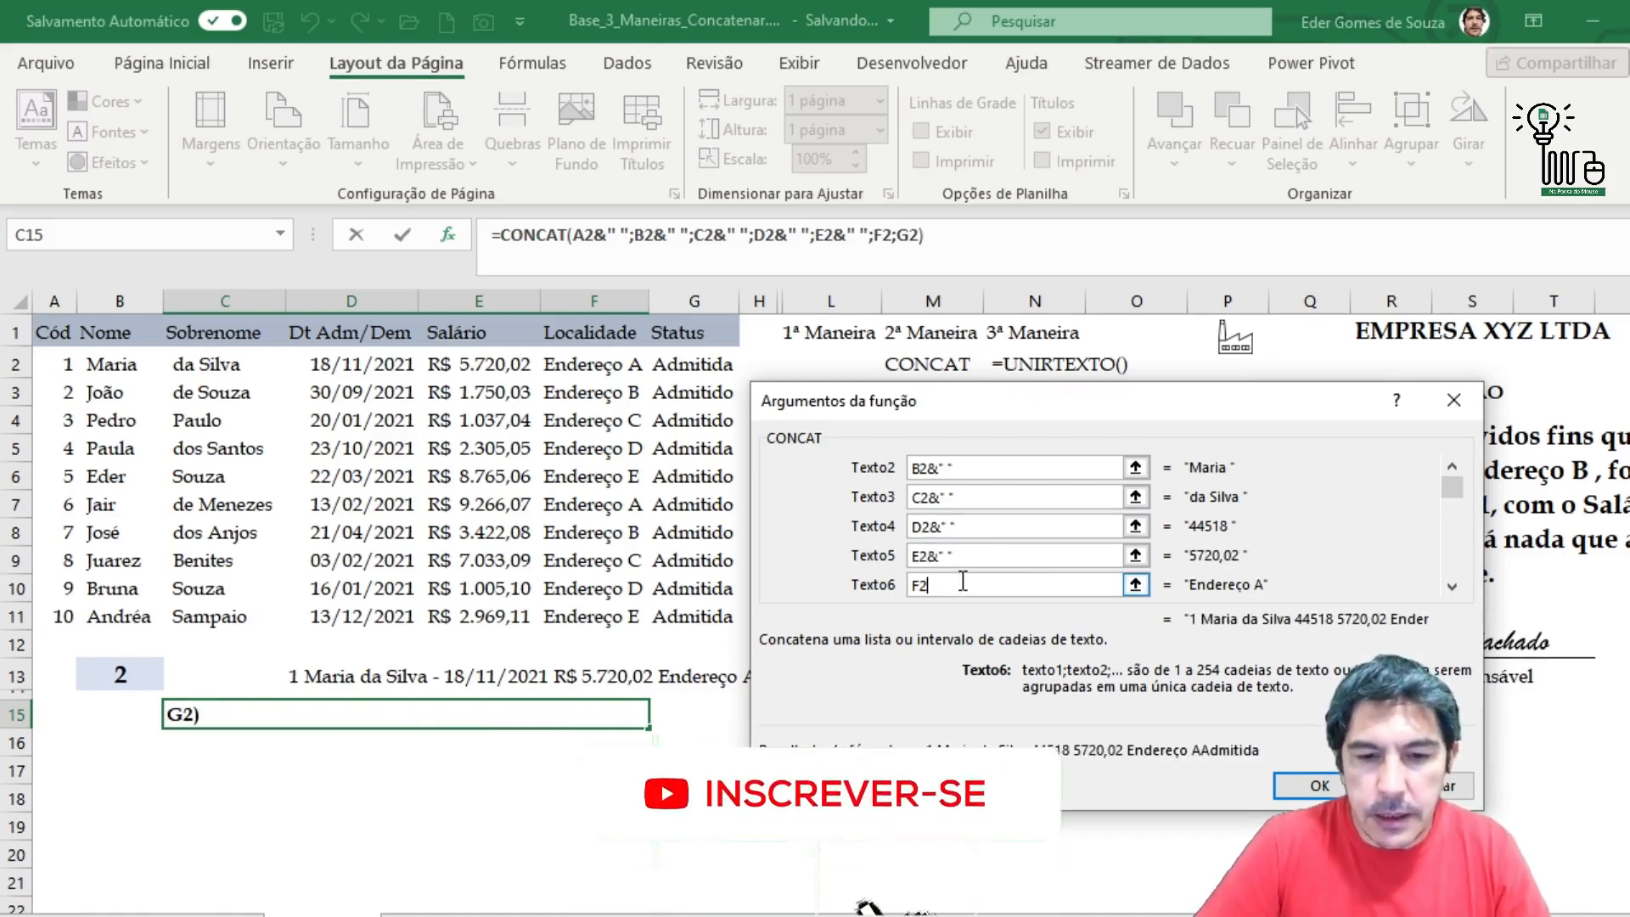
pyautogui.write('&" "')
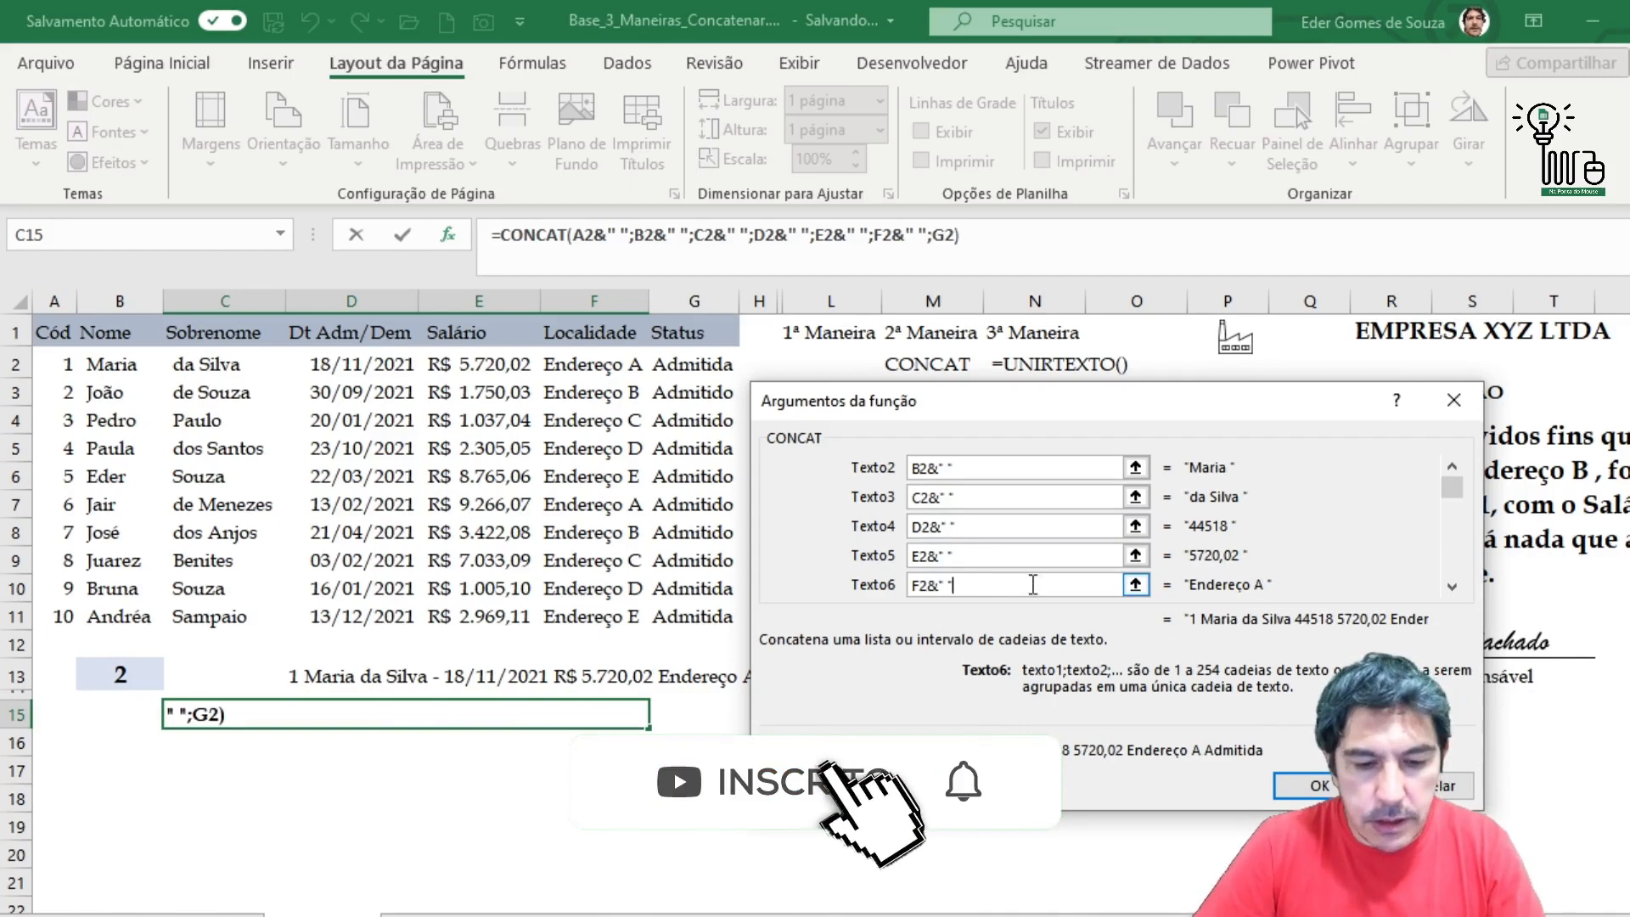
pyautogui.doubleClick(1451, 586)
pyautogui.click(957, 553)
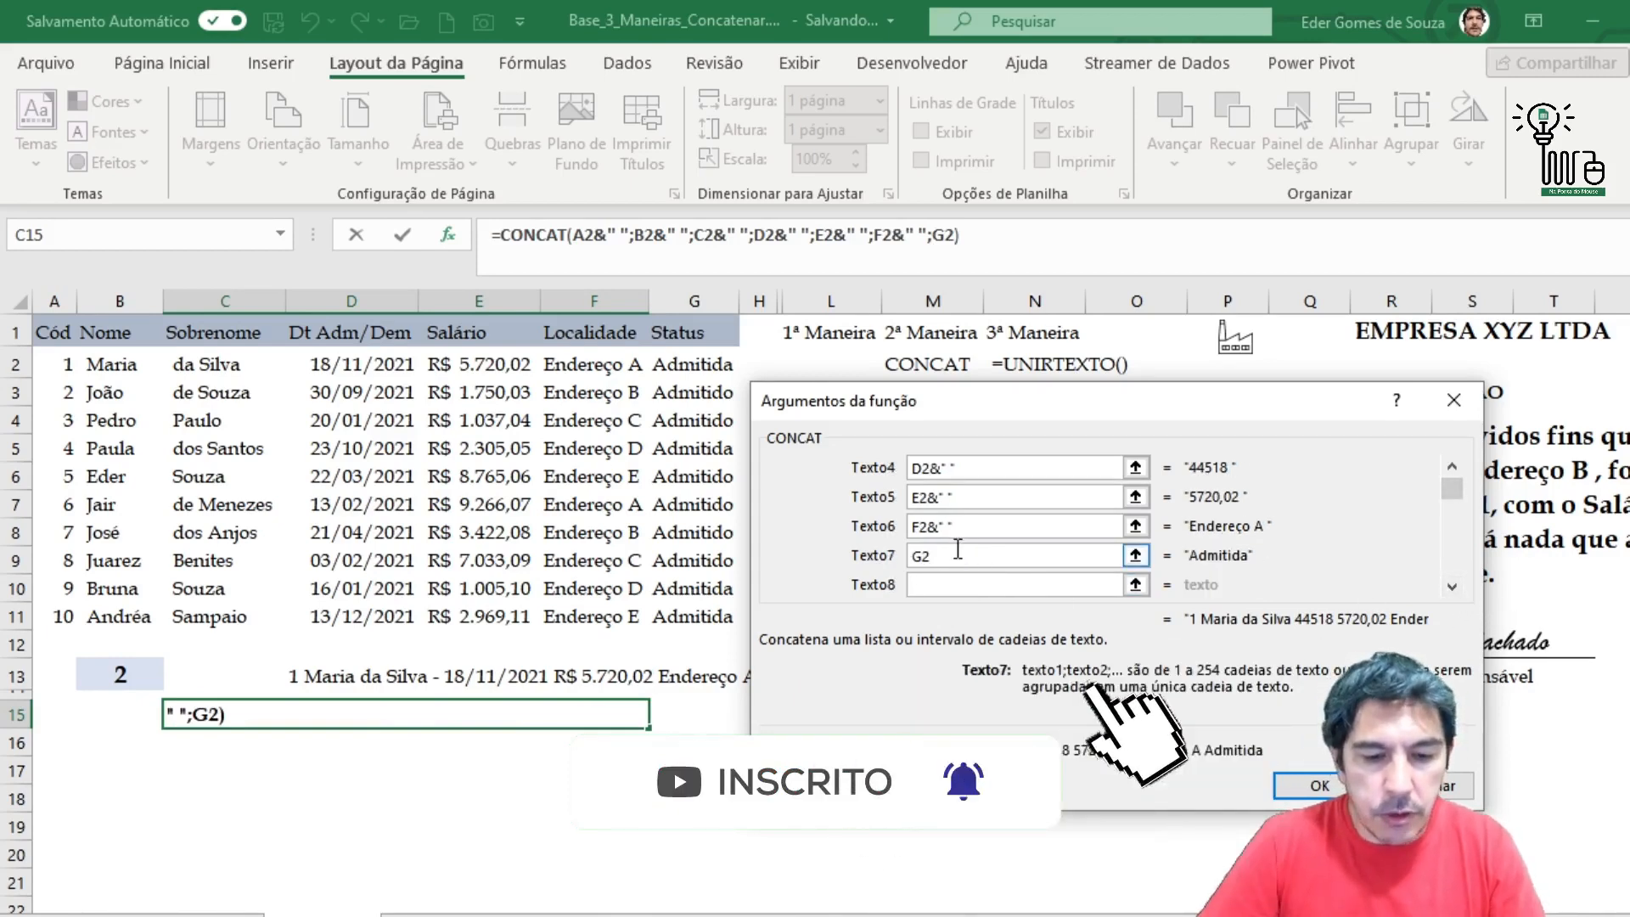
pyautogui.write('&" "')
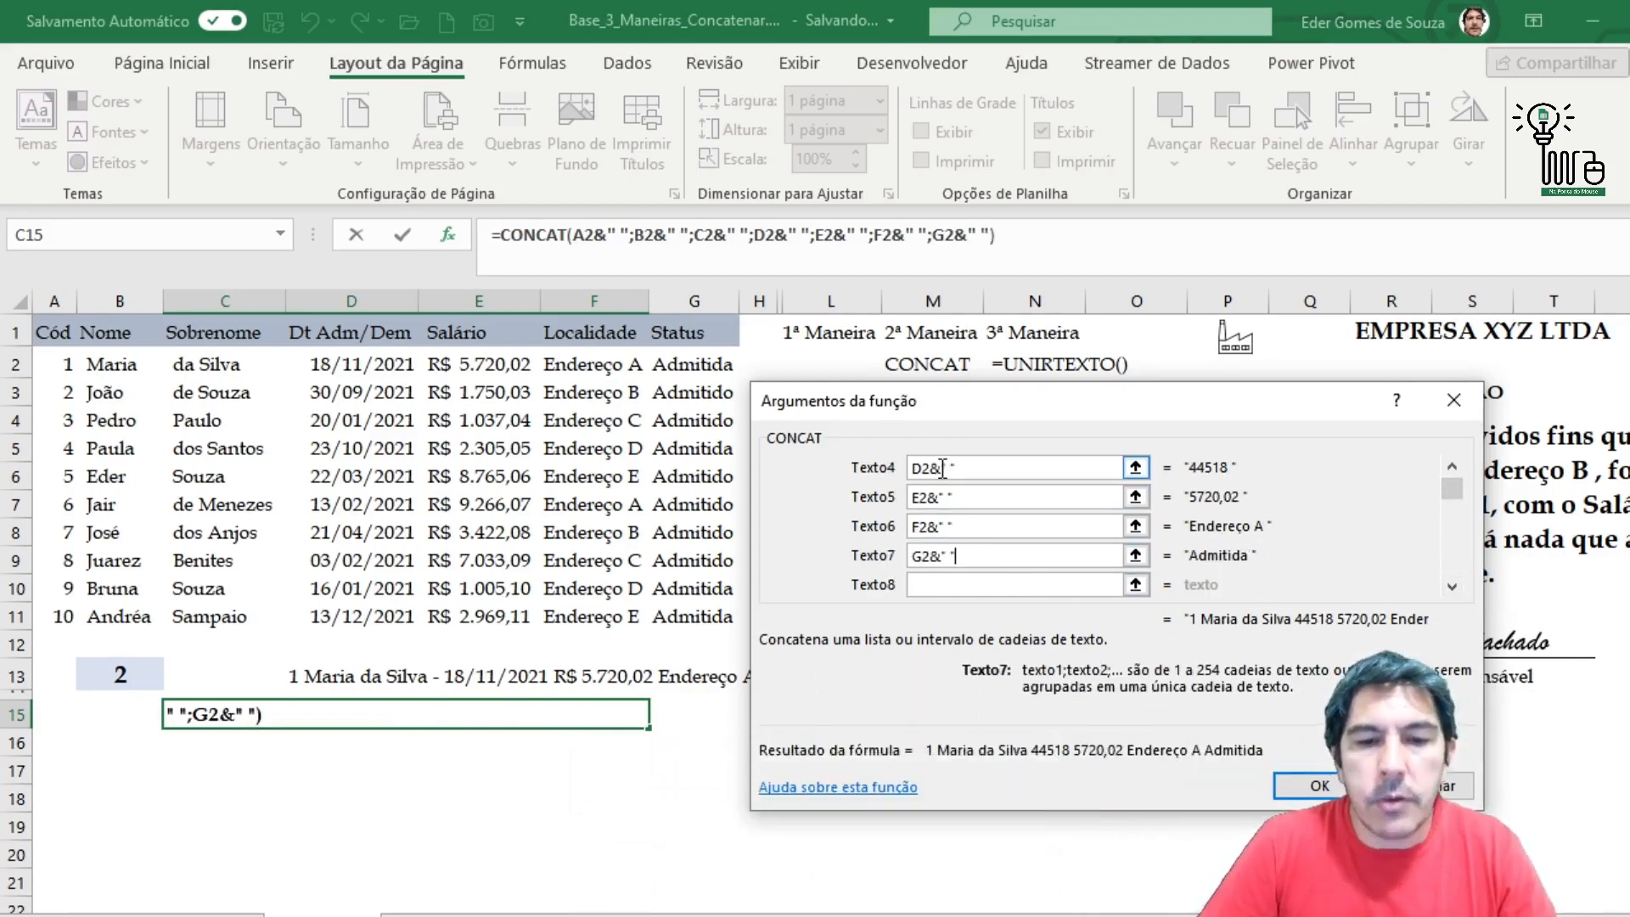
pyautogui.click(949, 467)
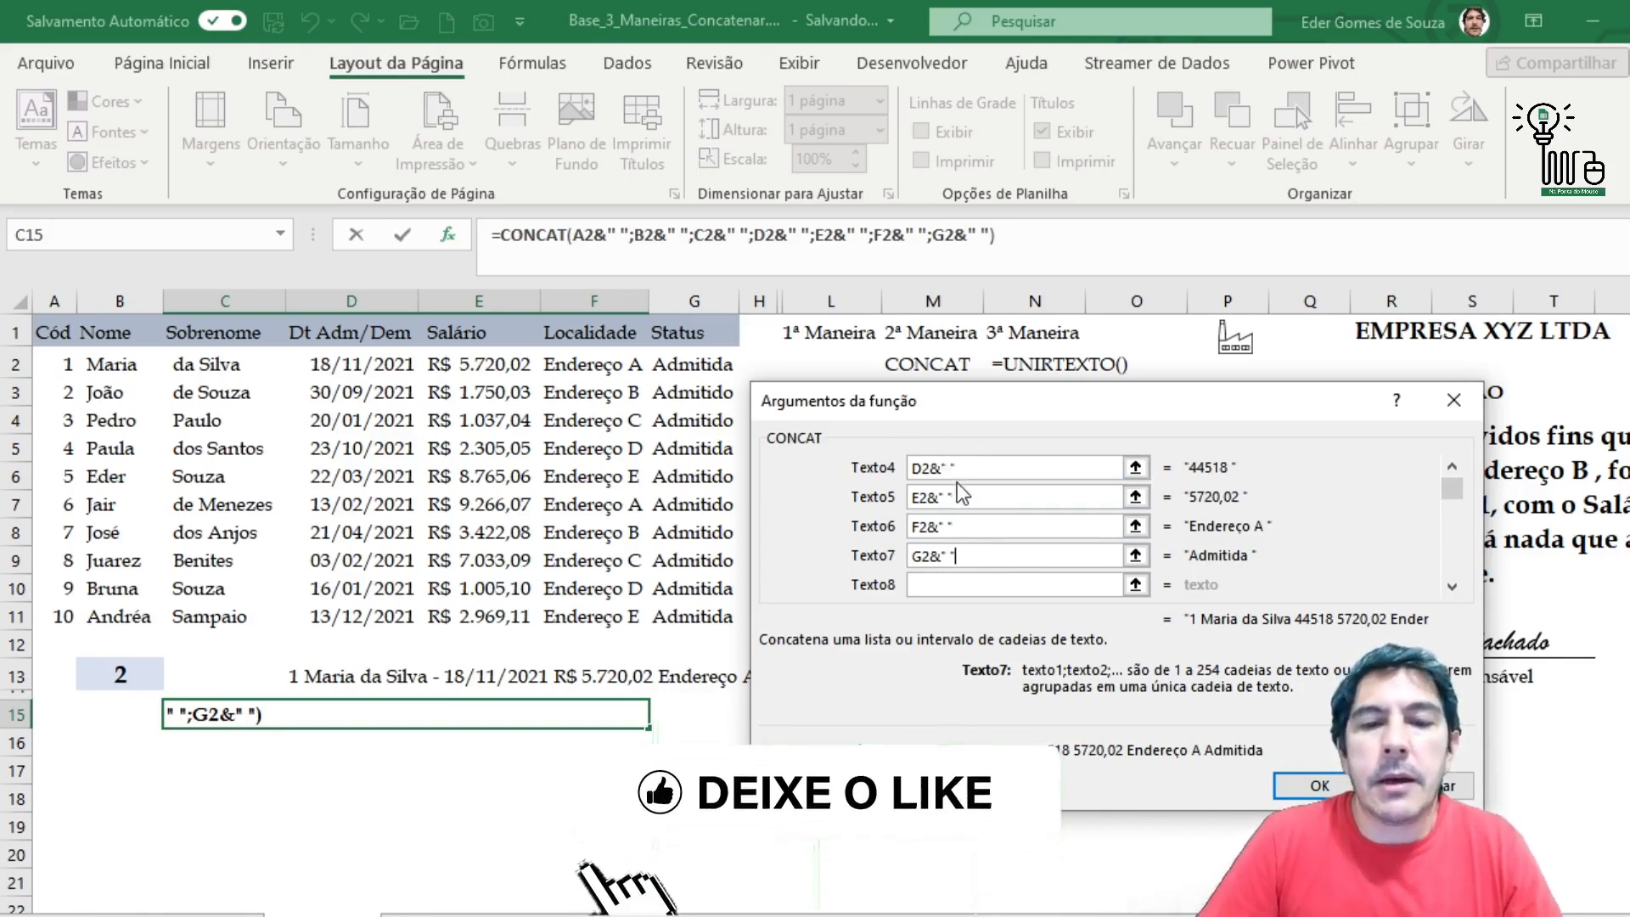
pyautogui.click(1311, 787)
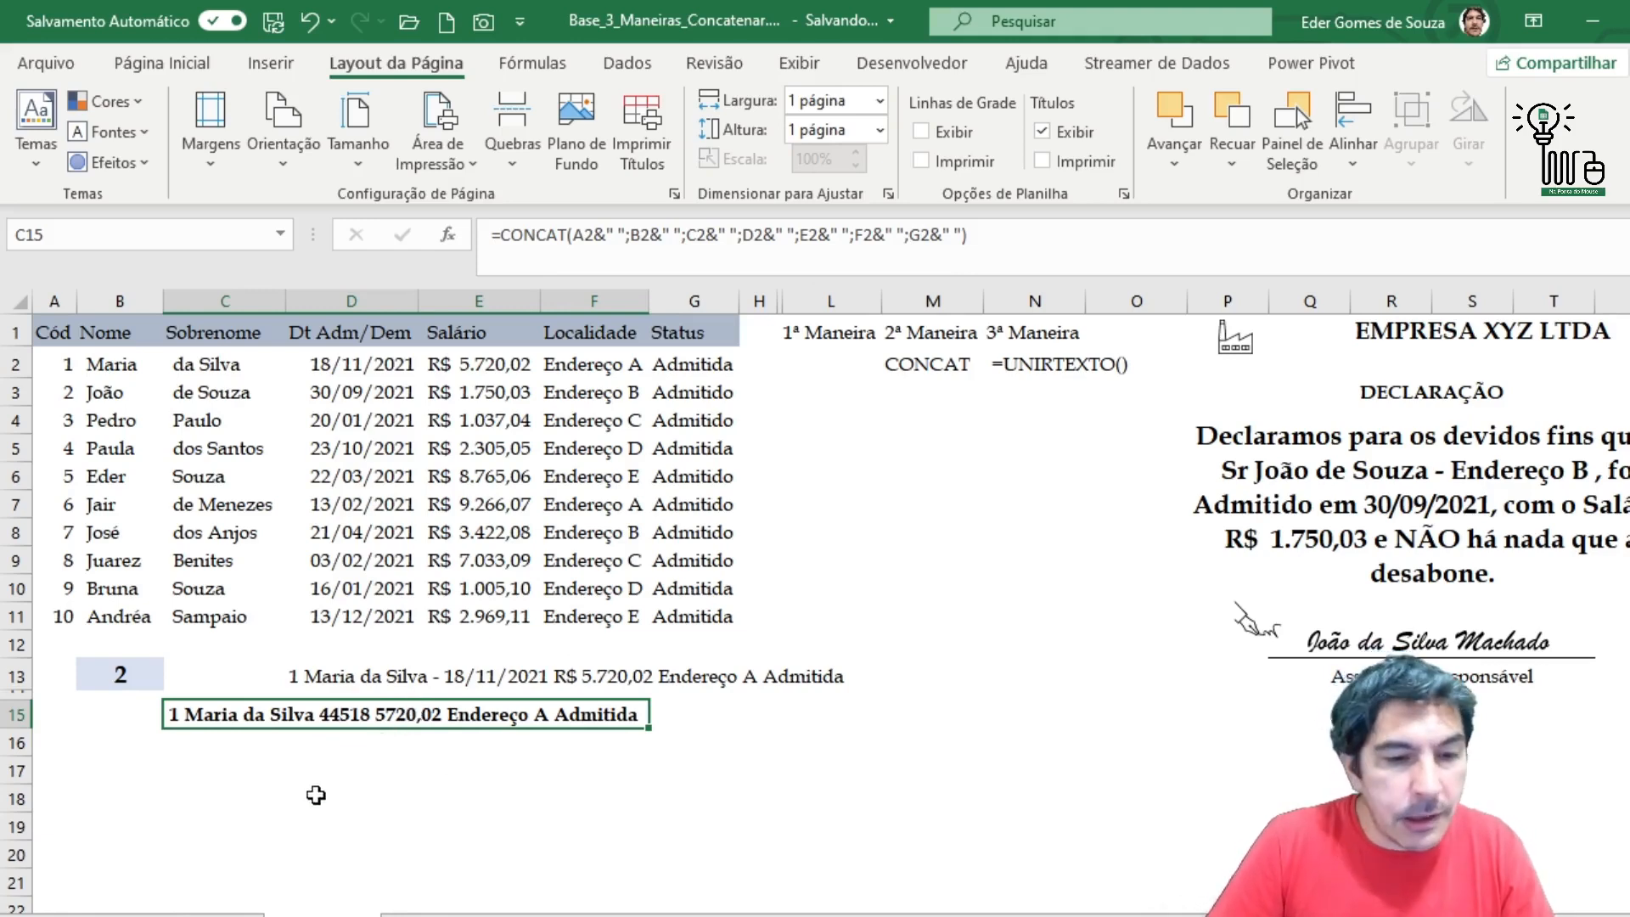
pyautogui.click(323, 781)
pyautogui.click(359, 713)
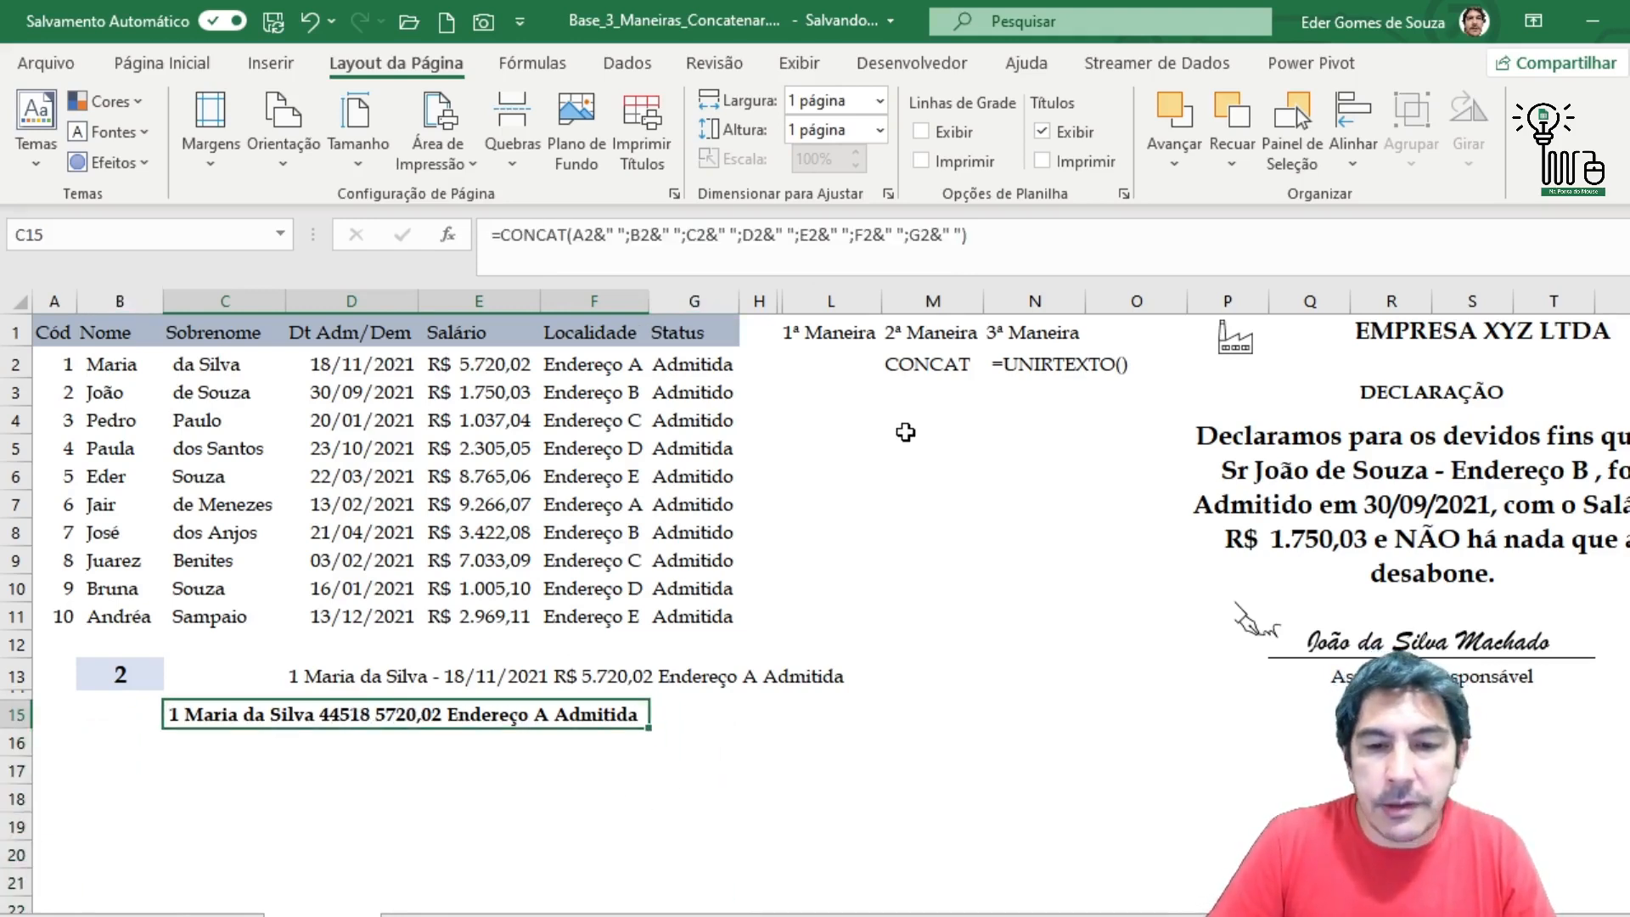
pyautogui.click(430, 779)
pyautogui.click(828, 798)
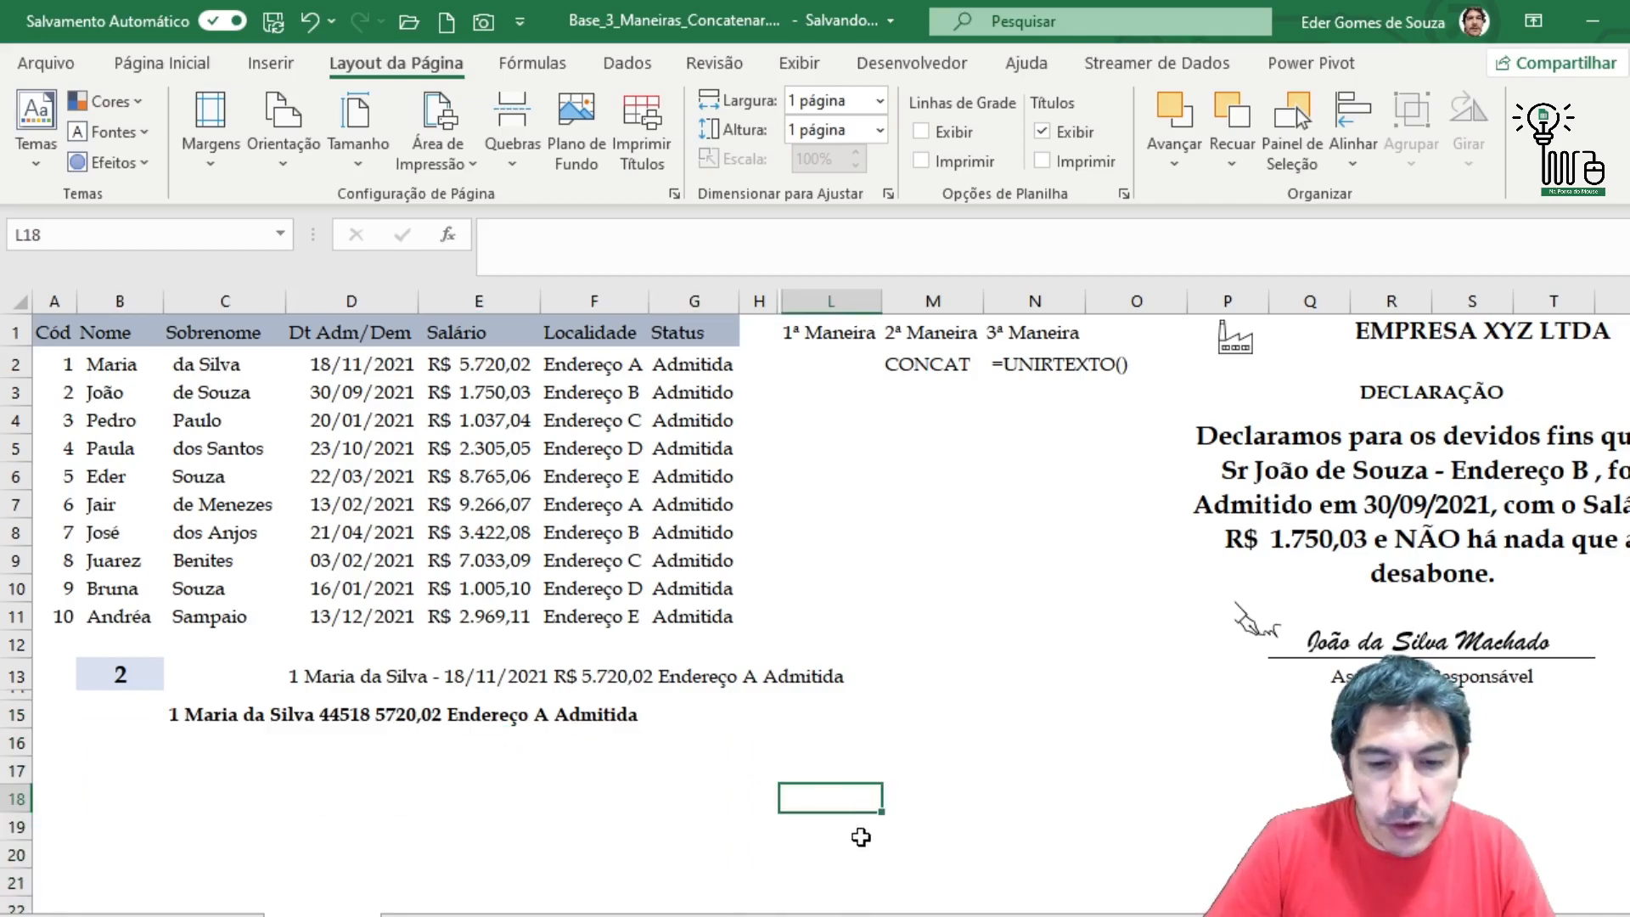
pyautogui.moveTo(807, 744); pyautogui.dragTo(48, 909)
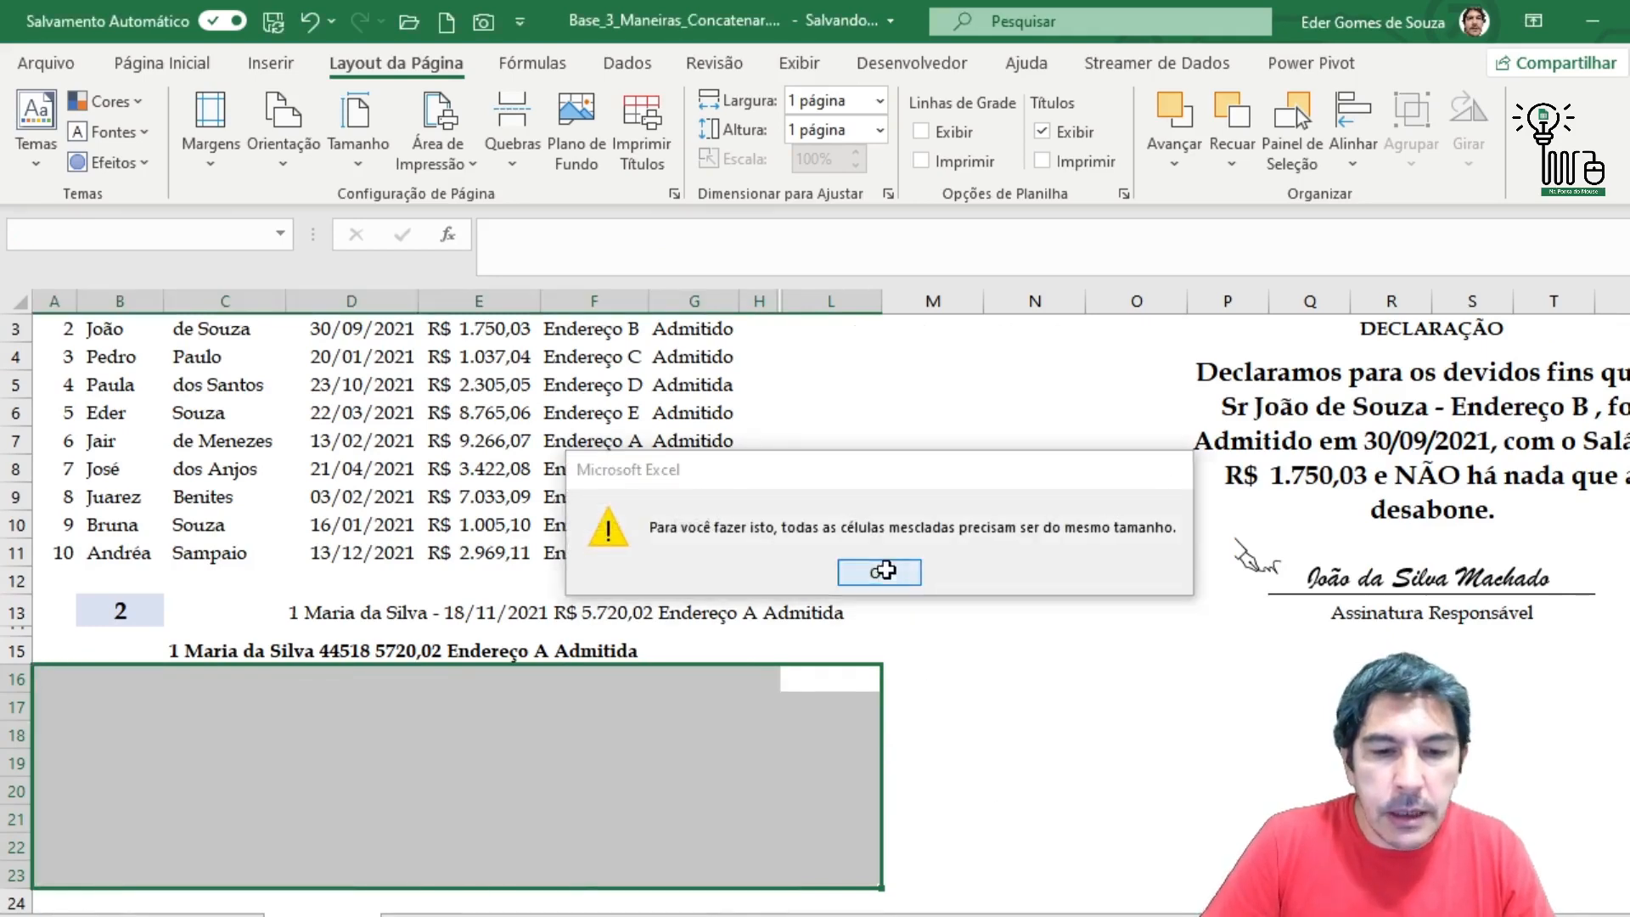
pyautogui.click(886, 571)
pyautogui.click(1029, 696)
pyautogui.click(456, 696)
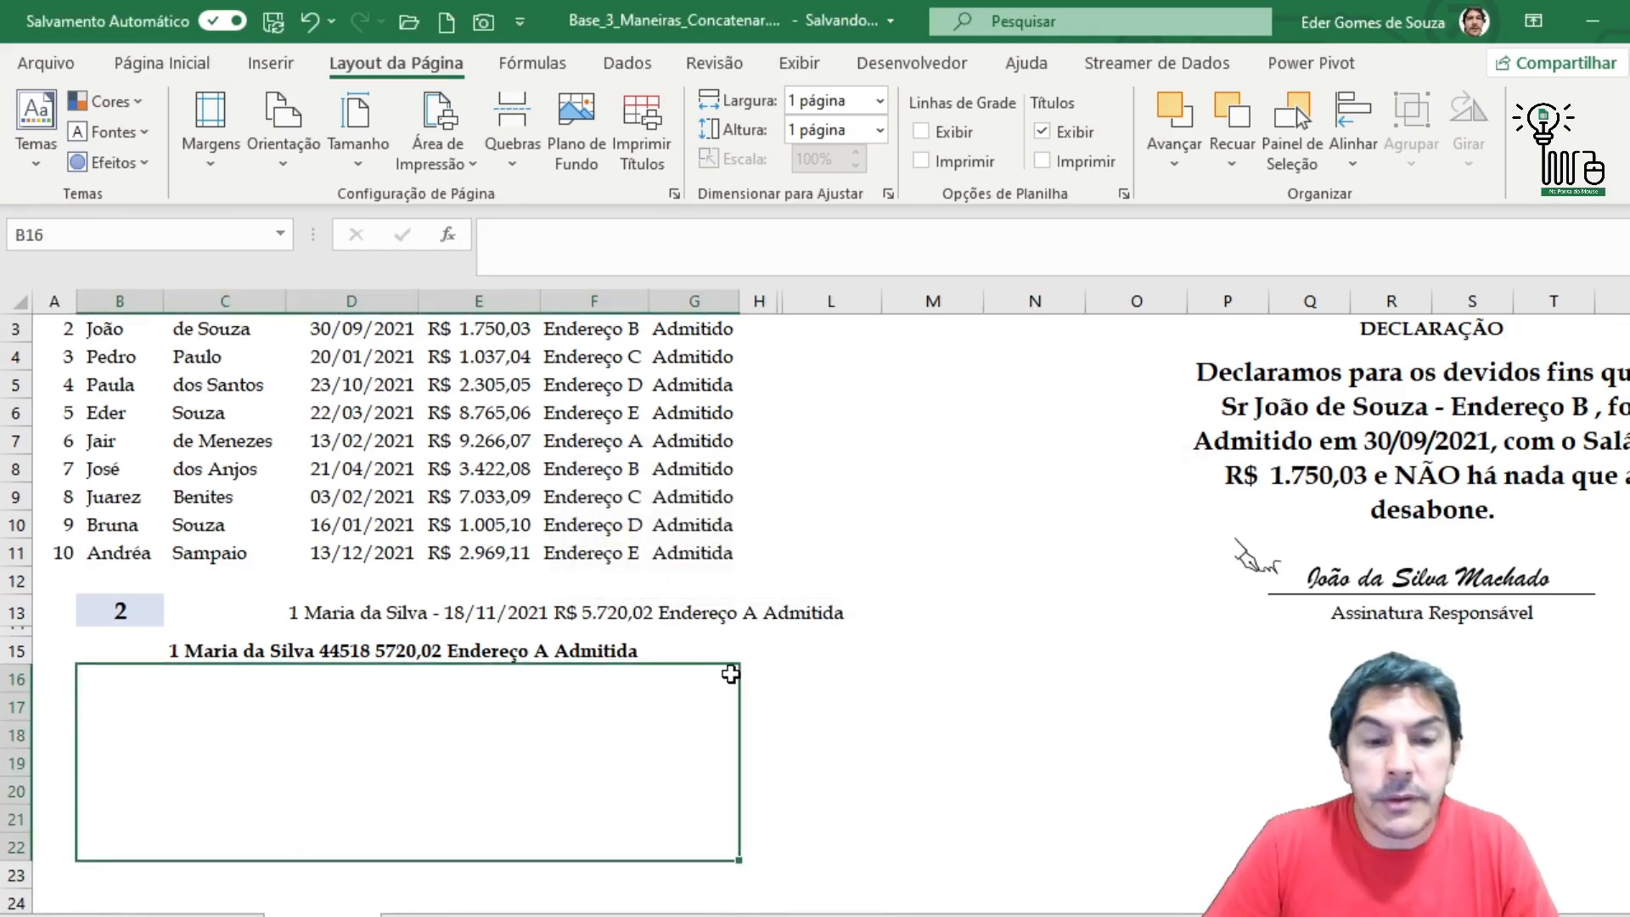
pyautogui.scroll(1, 932, 522)
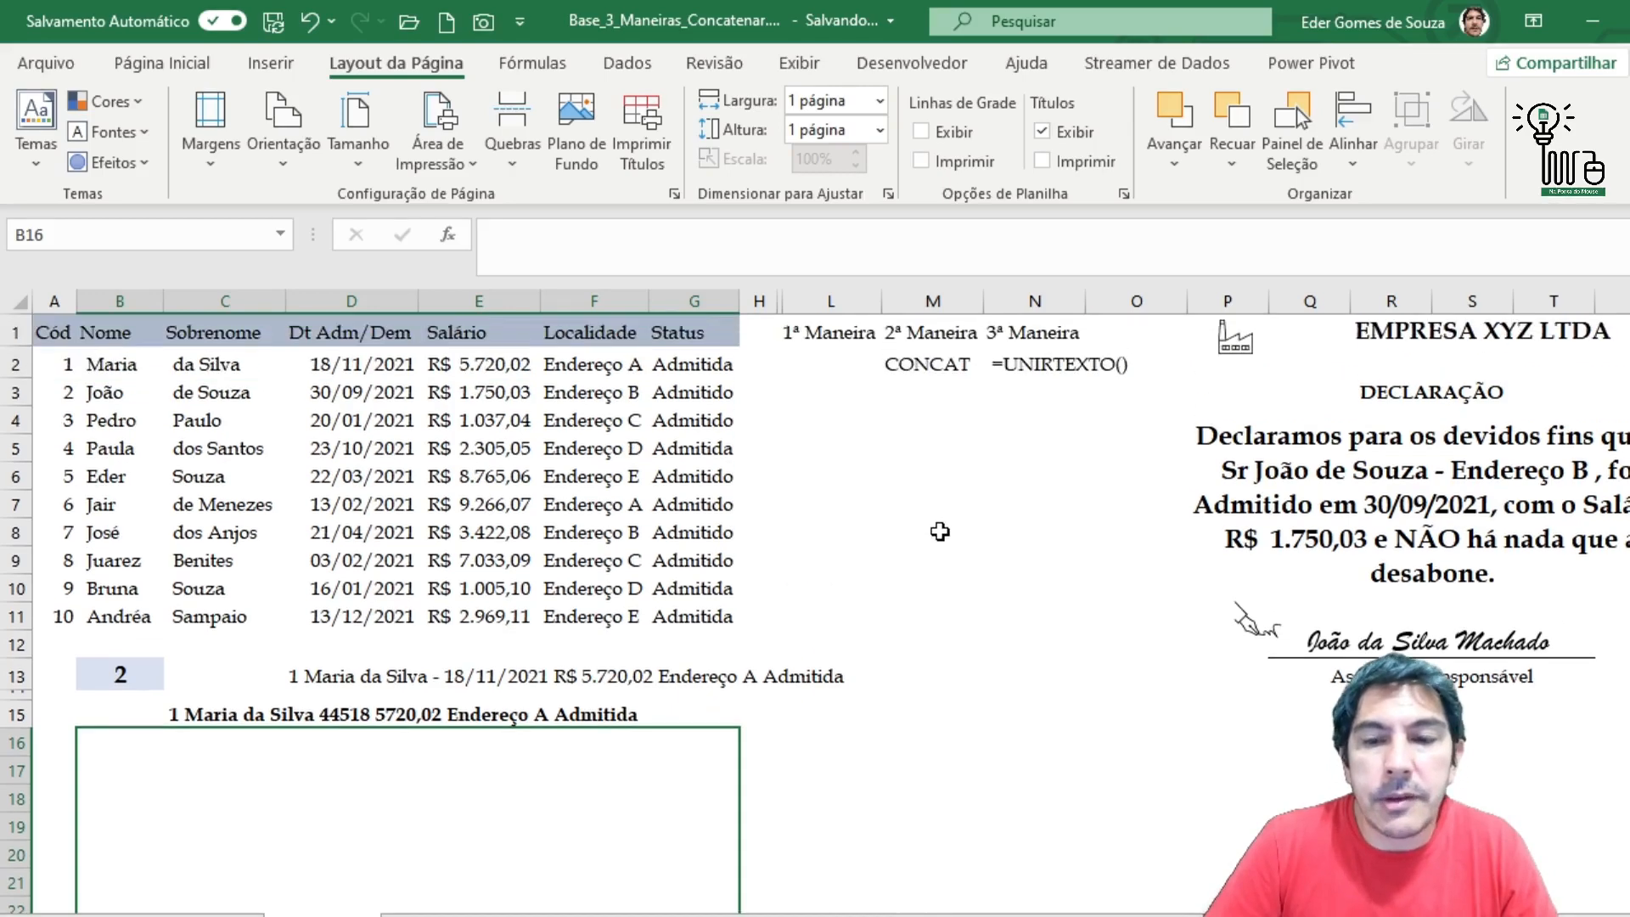
# - Review the third method's UNIRTEXTO label in N2 and the CONCAT formula in C15
pyautogui.click(1020, 329)
pyautogui.click(1037, 368)
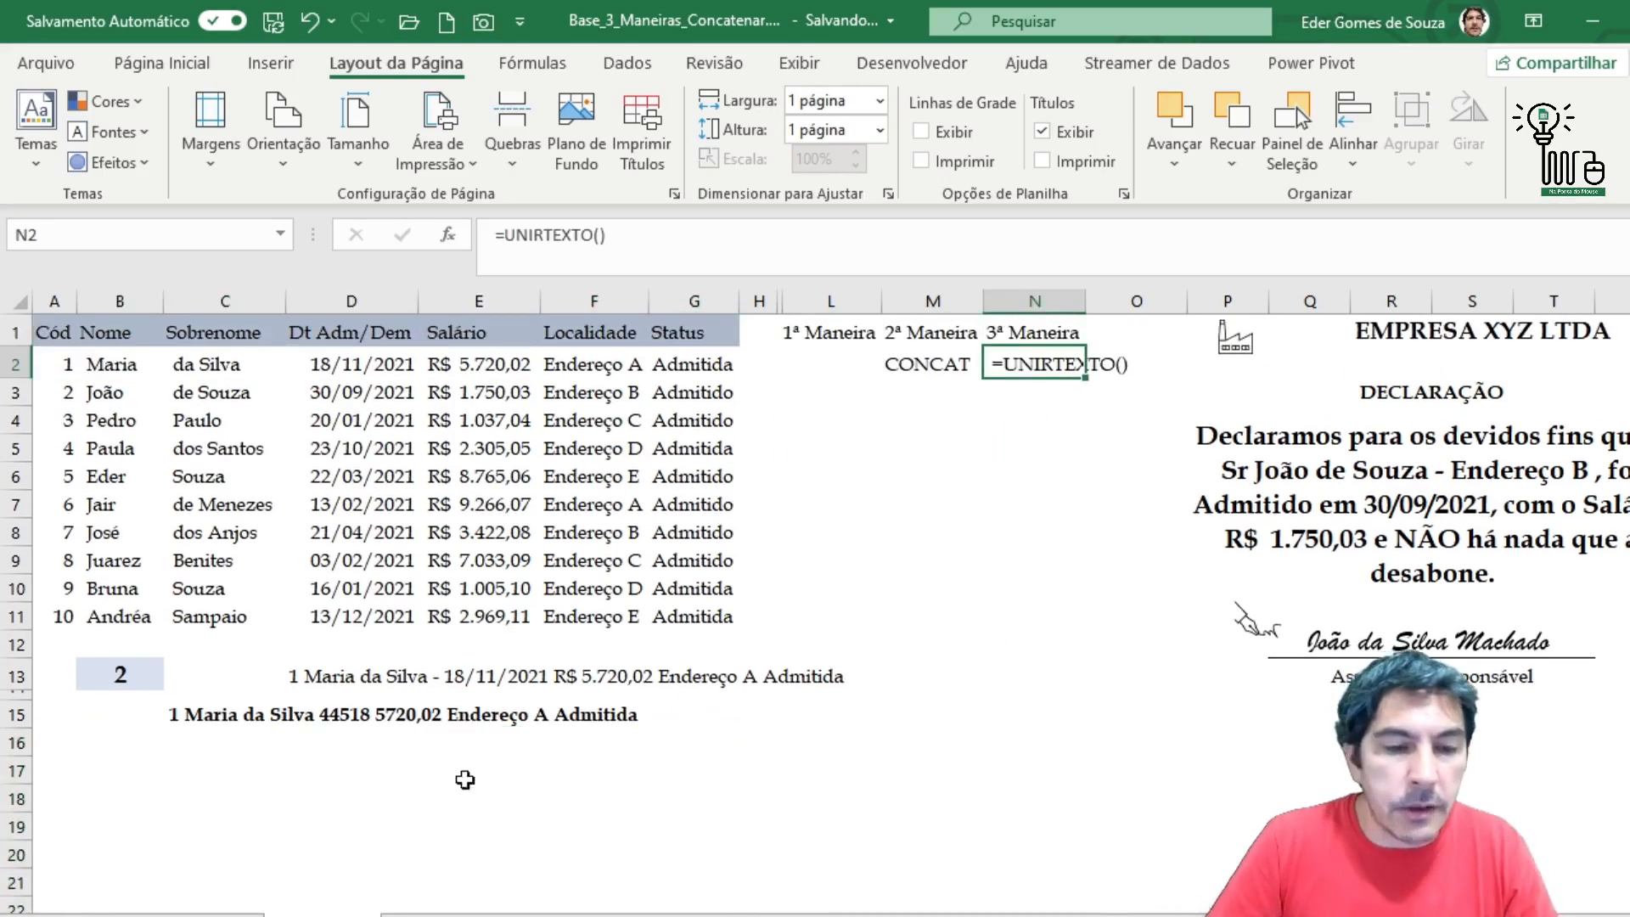
pyautogui.click(339, 718)
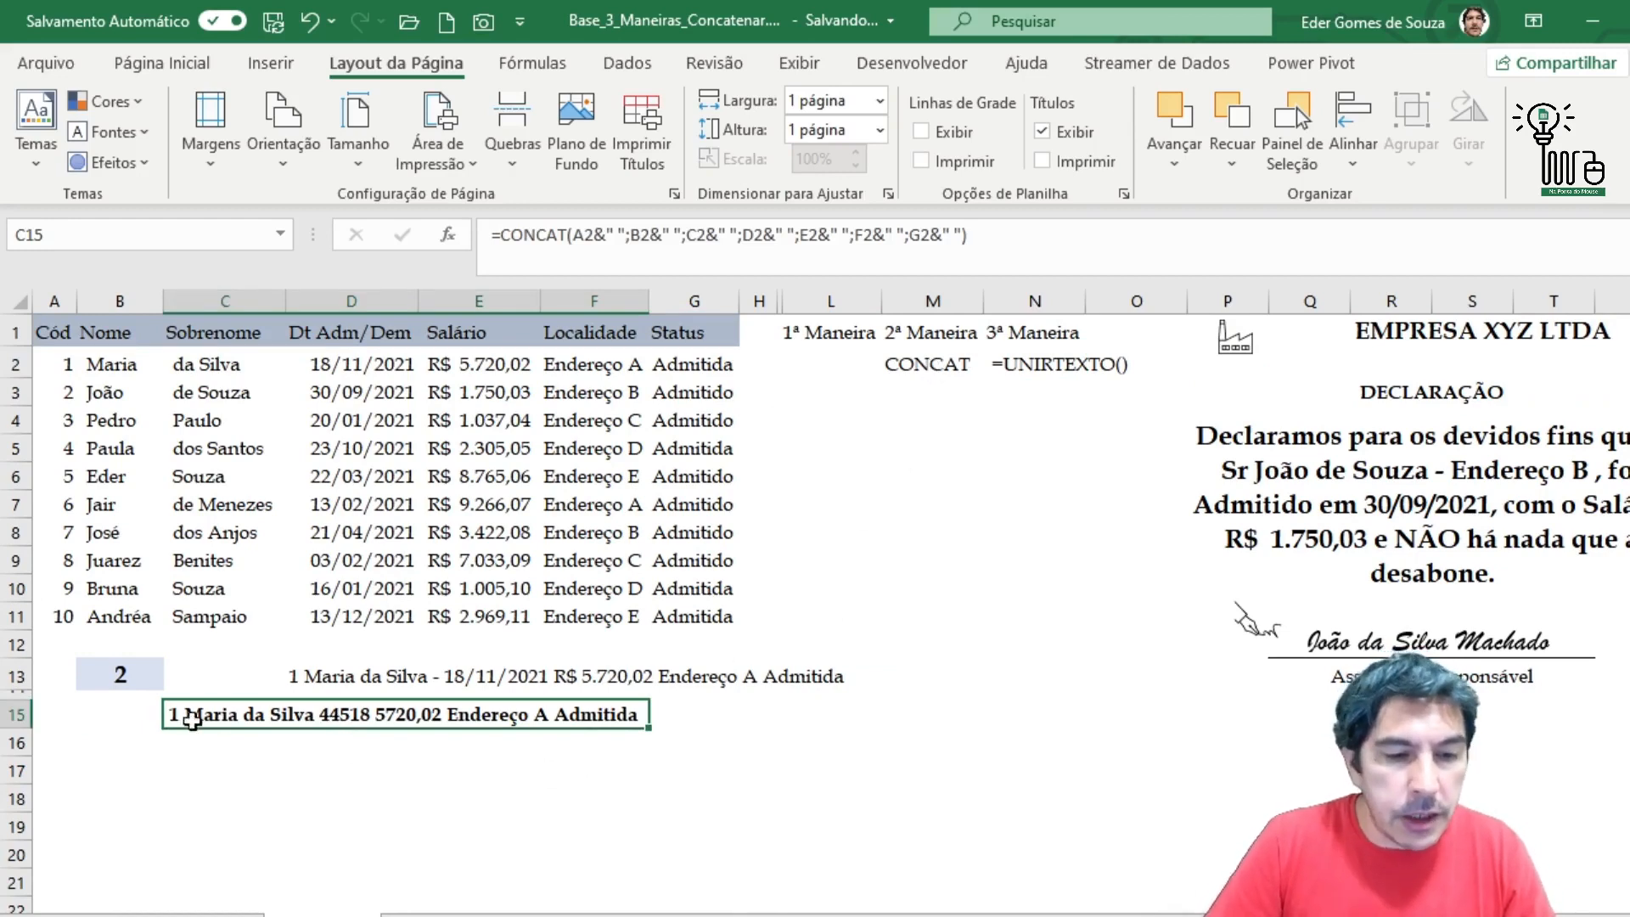
# - Unmerge the empty merged block B16:G22 below the CONCAT result
pyautogui.moveTo(99, 713); pyautogui.dragTo(1000, 912)
pyautogui.click(901, 581)
pyautogui.click(438, 738)
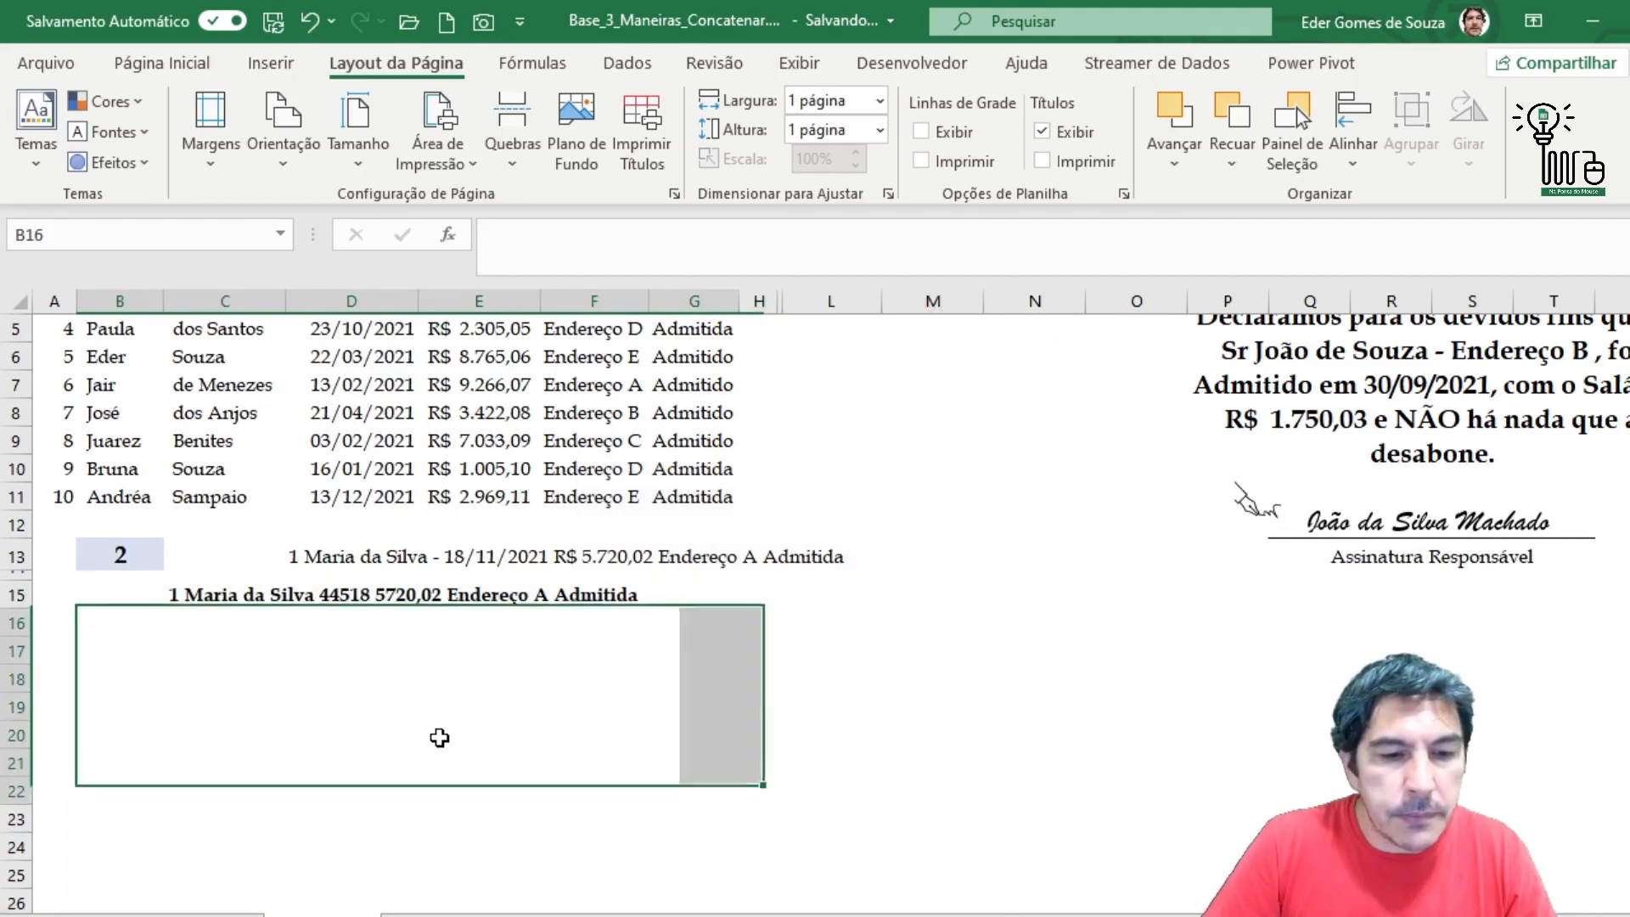
pyautogui.click(181, 63)
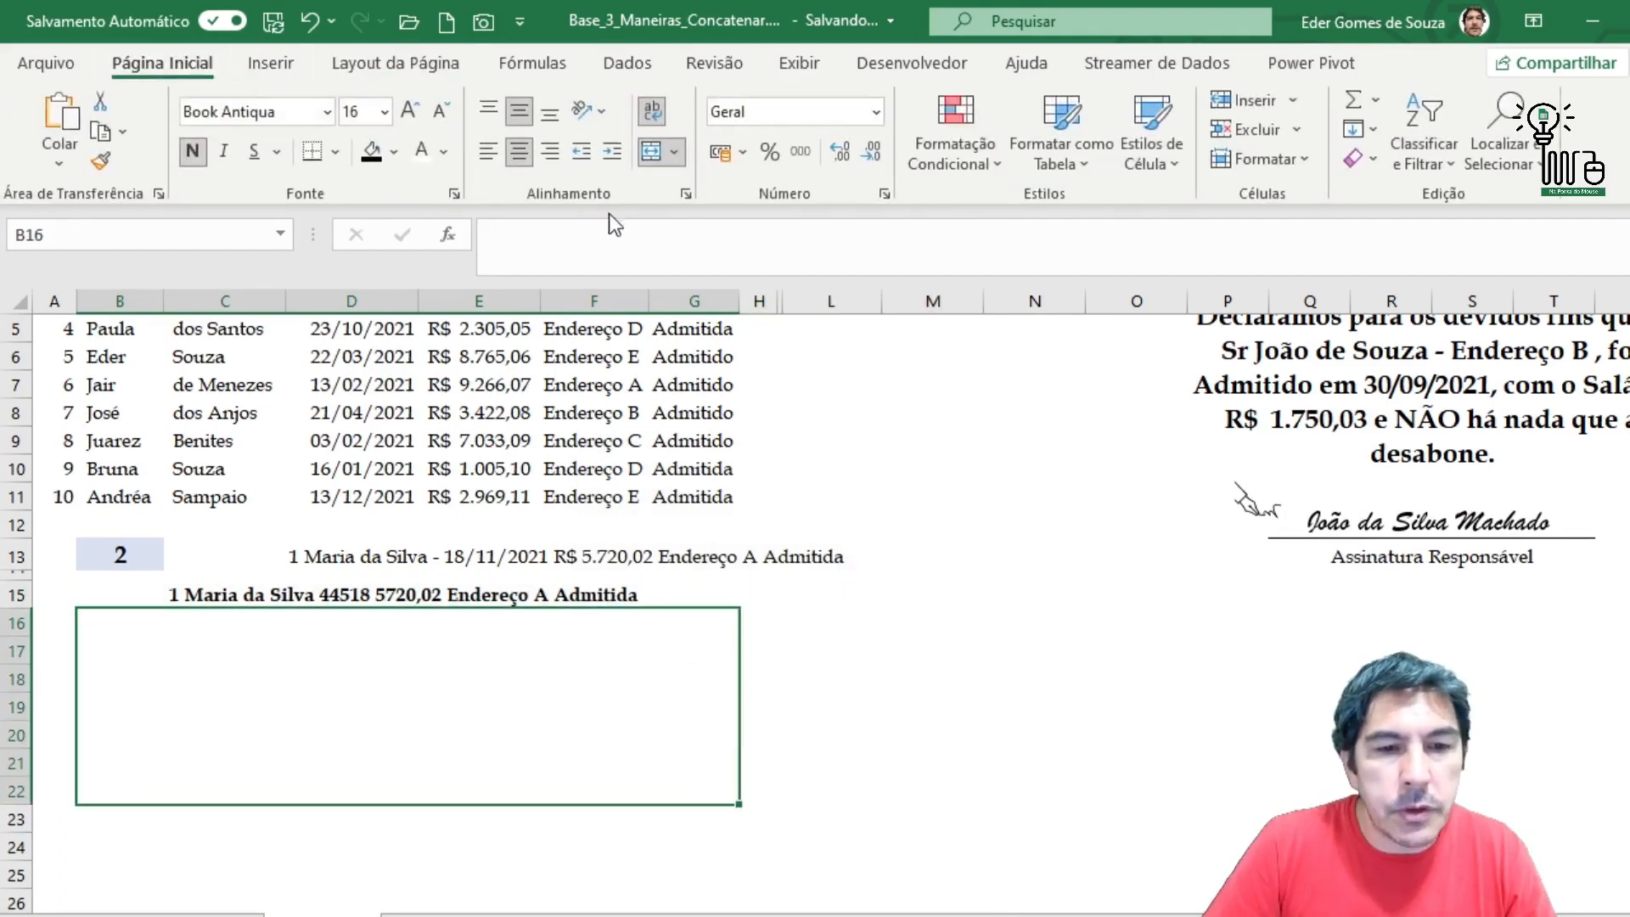
pyautogui.click(665, 153)
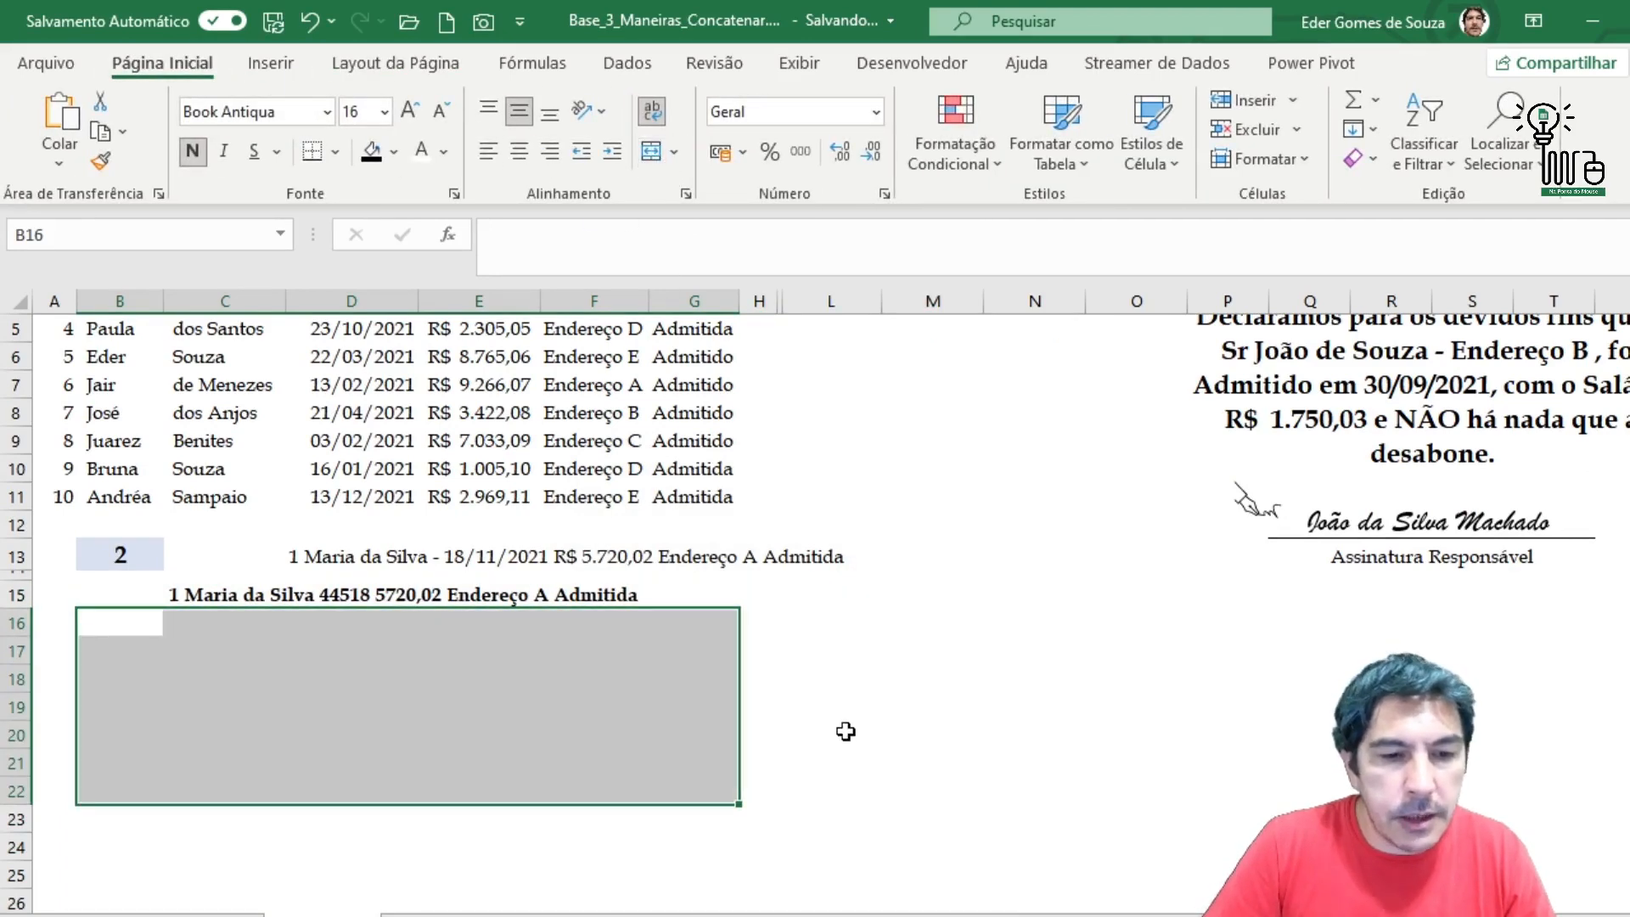
pyautogui.click(479, 697)
pyautogui.click(273, 643)
pyautogui.click(177, 595)
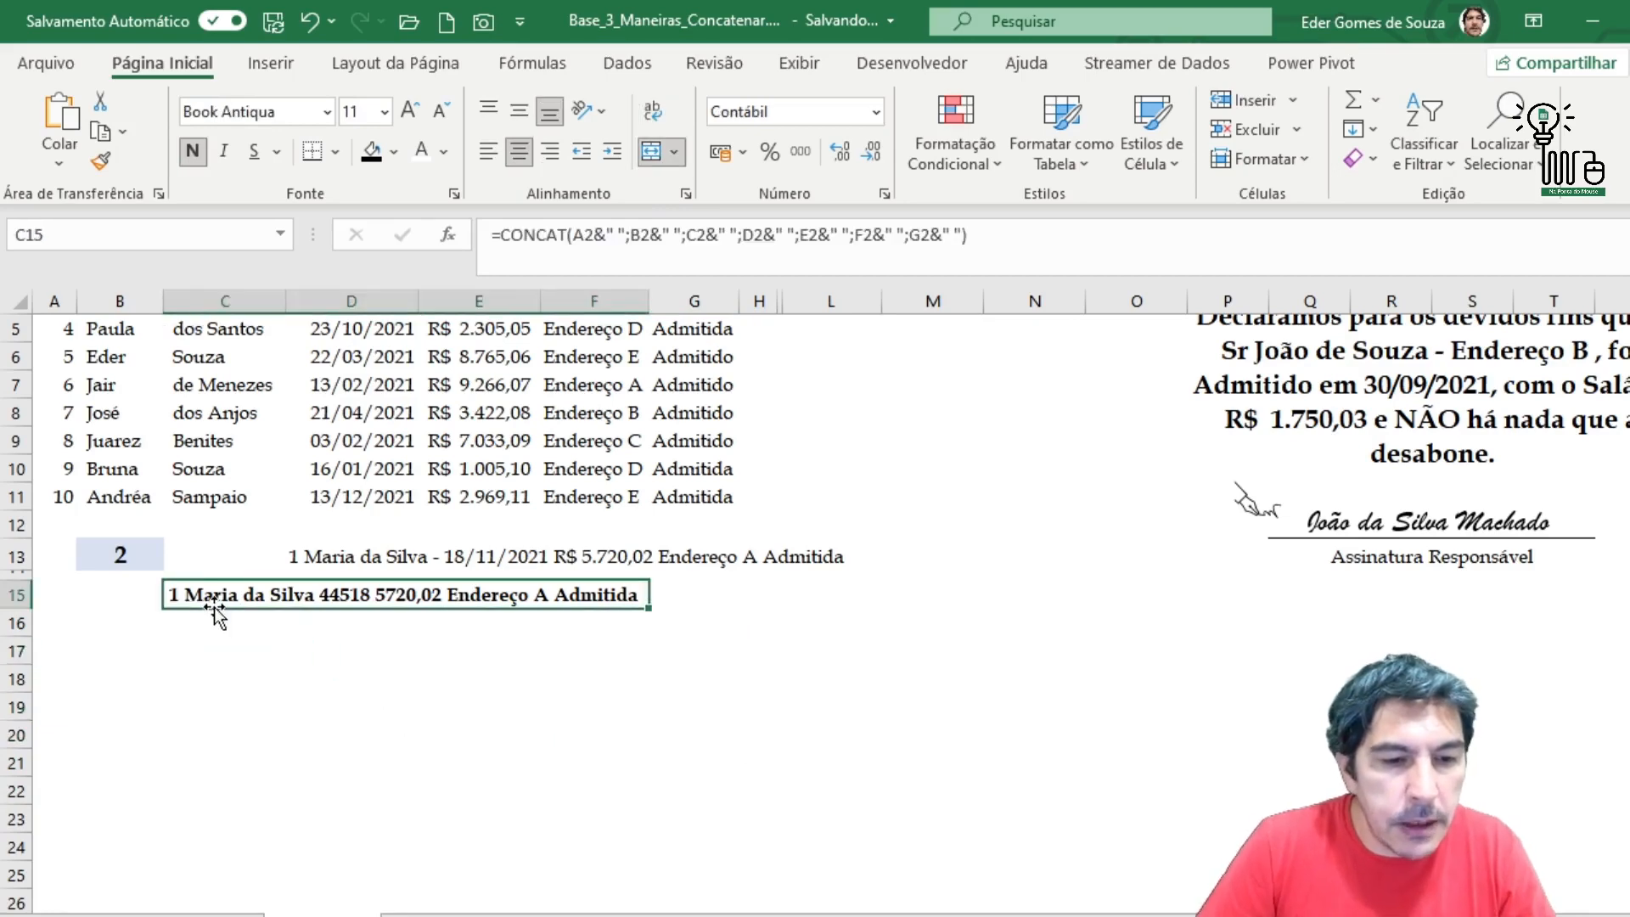
# - Insert the CONCAT function in C16 with the range A2:G2 as Texto1 and confirm it
pyautogui.click(198, 629)
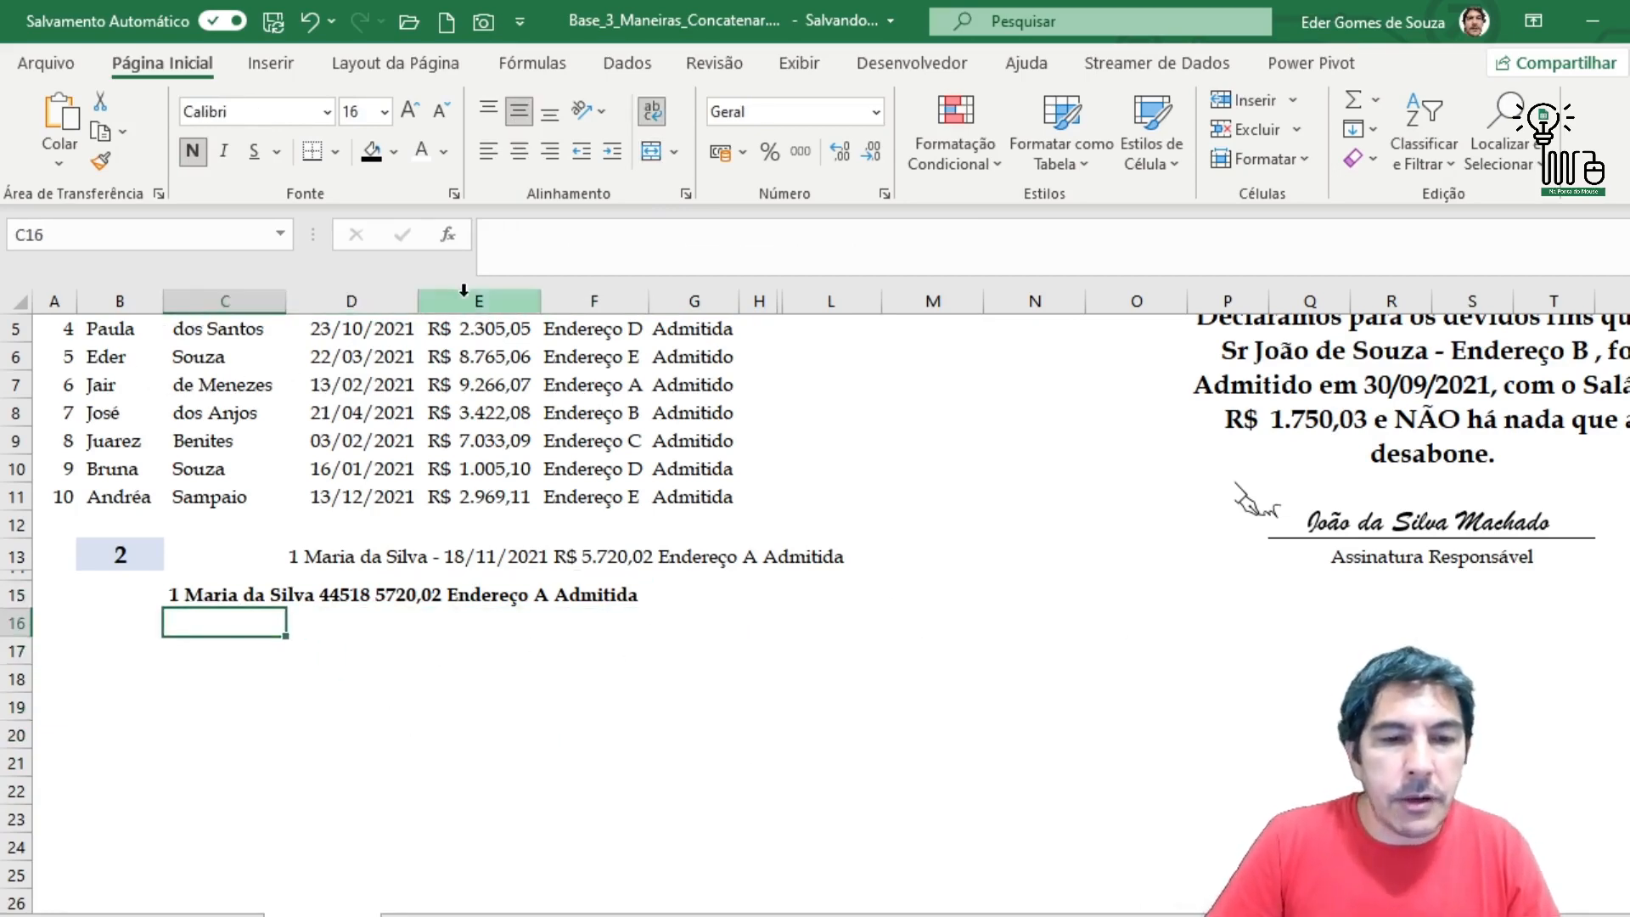
pyautogui.click(448, 235)
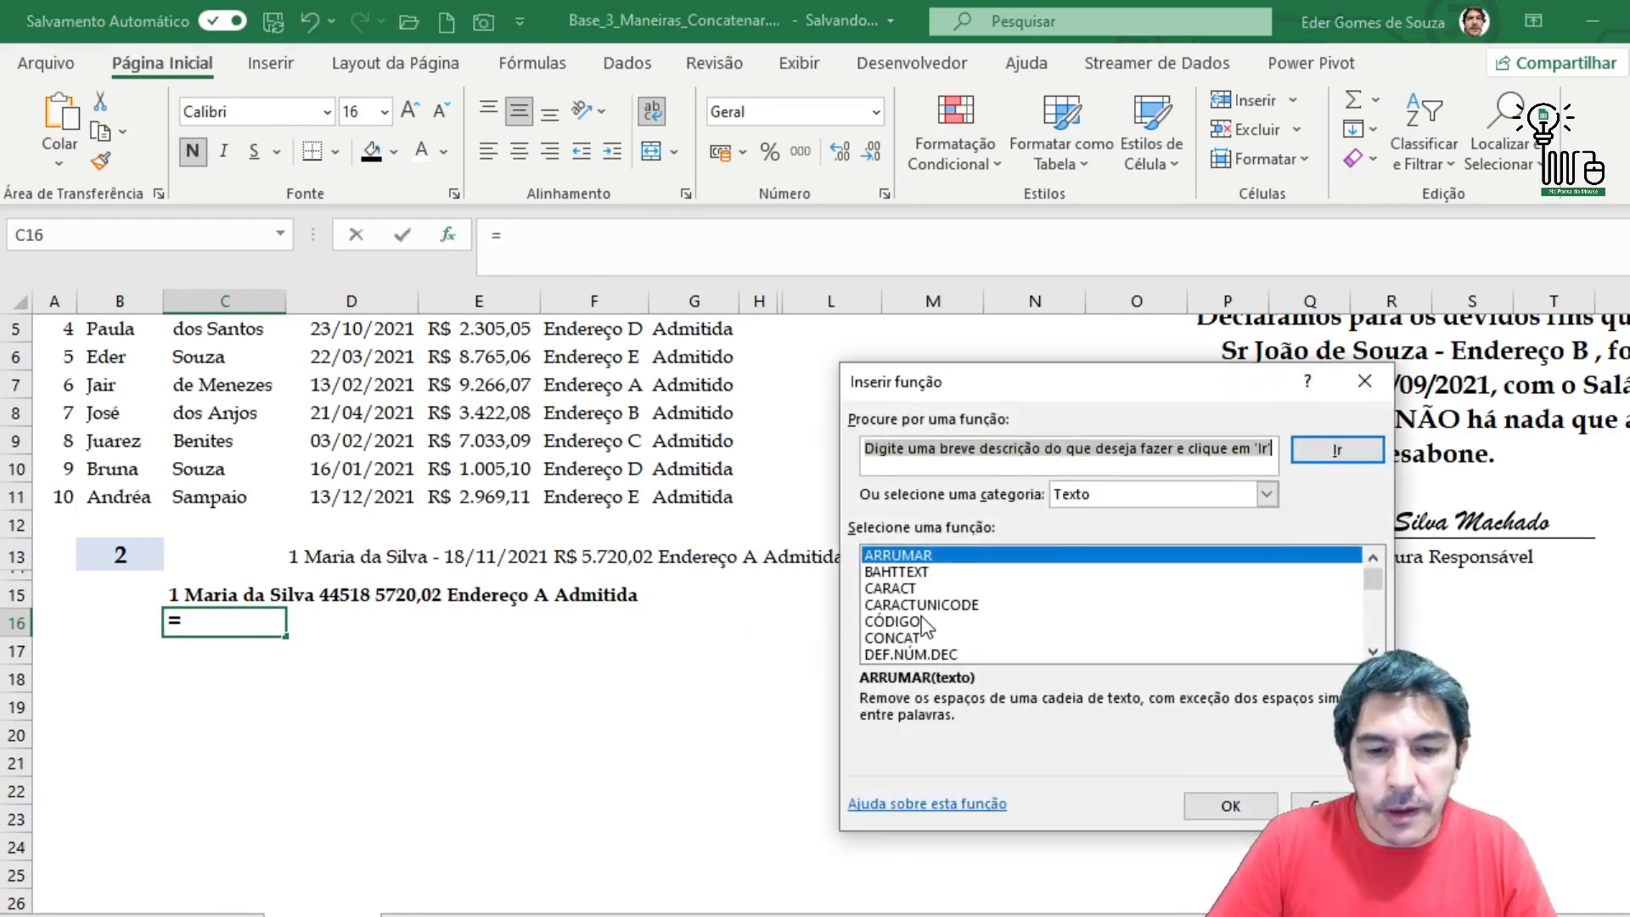
pyautogui.click(1268, 494)
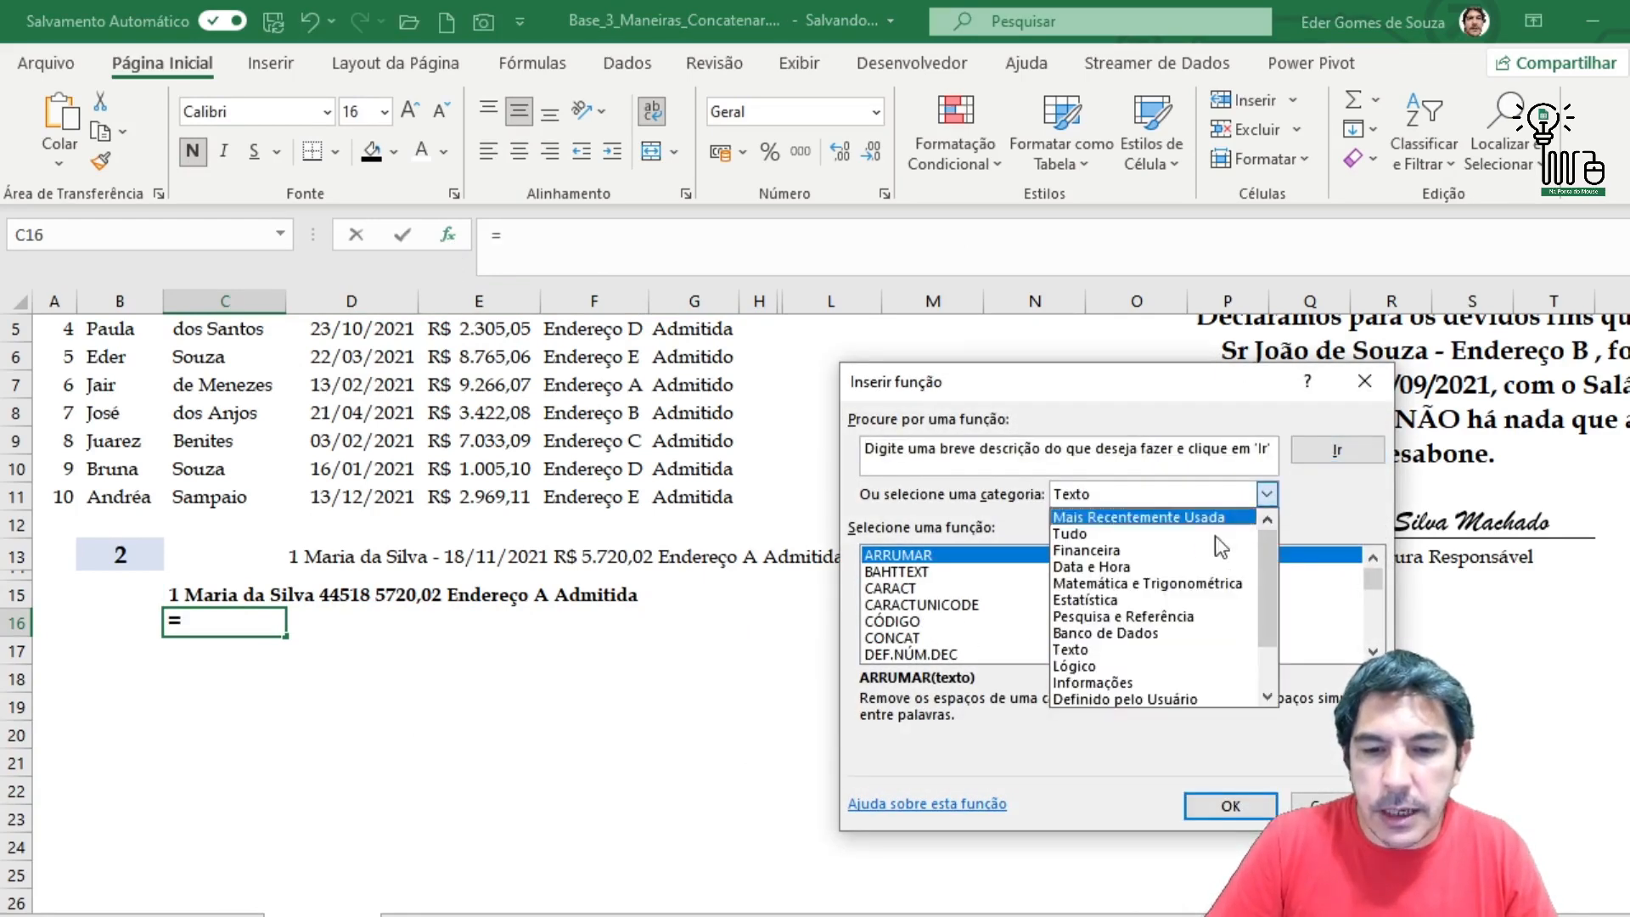
pyautogui.click(1174, 516)
pyautogui.click(899, 573)
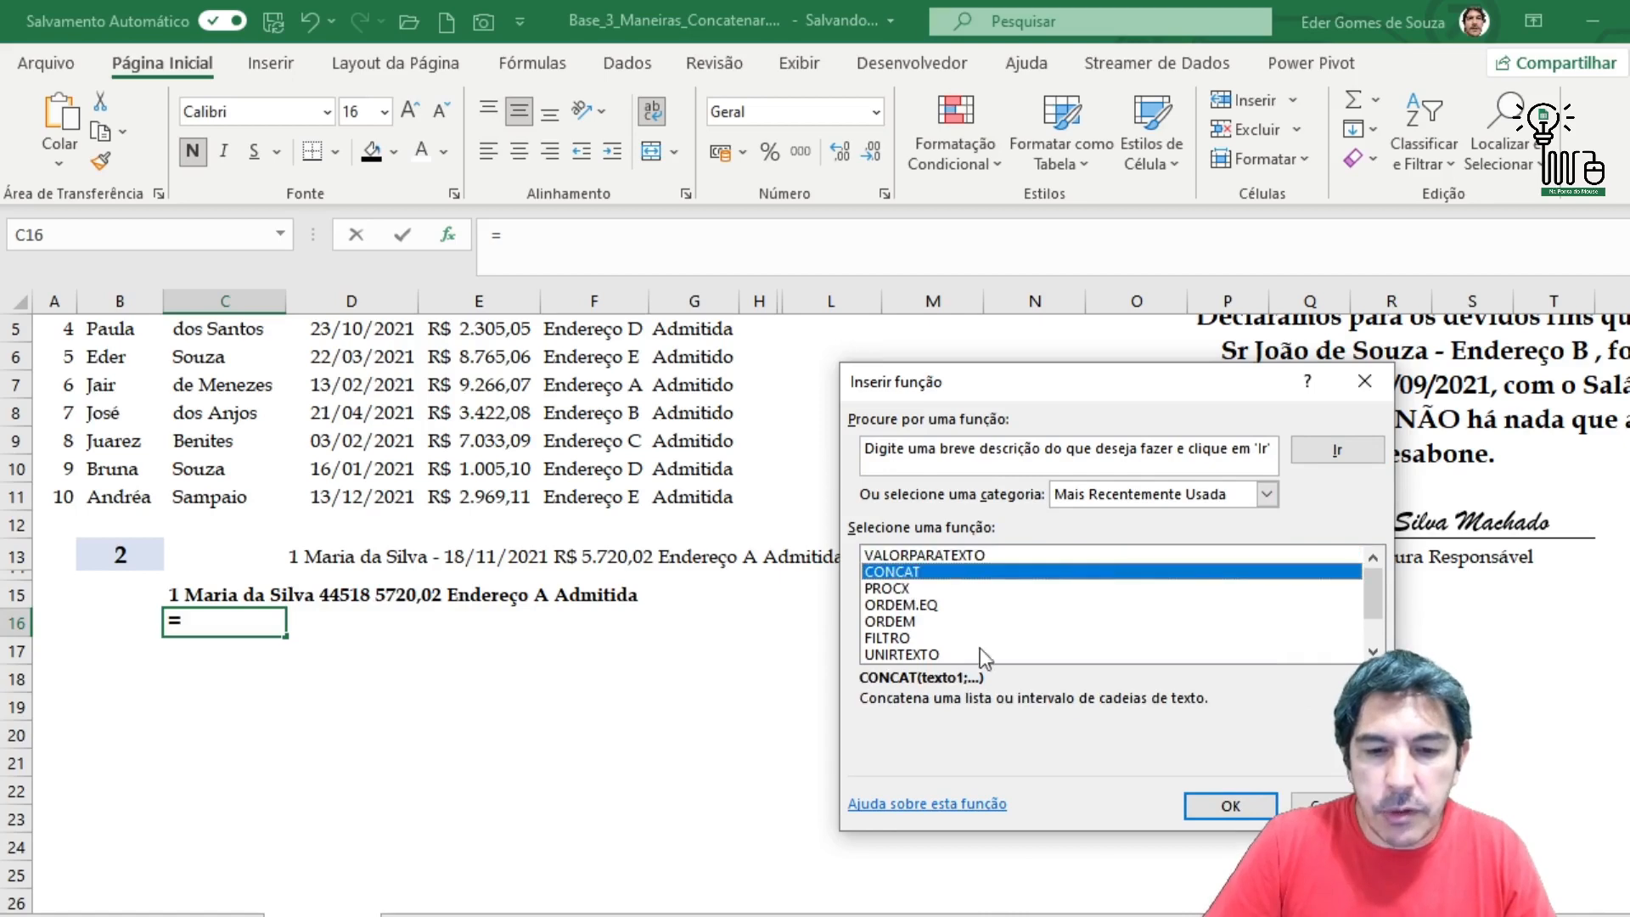
pyautogui.click(1227, 806)
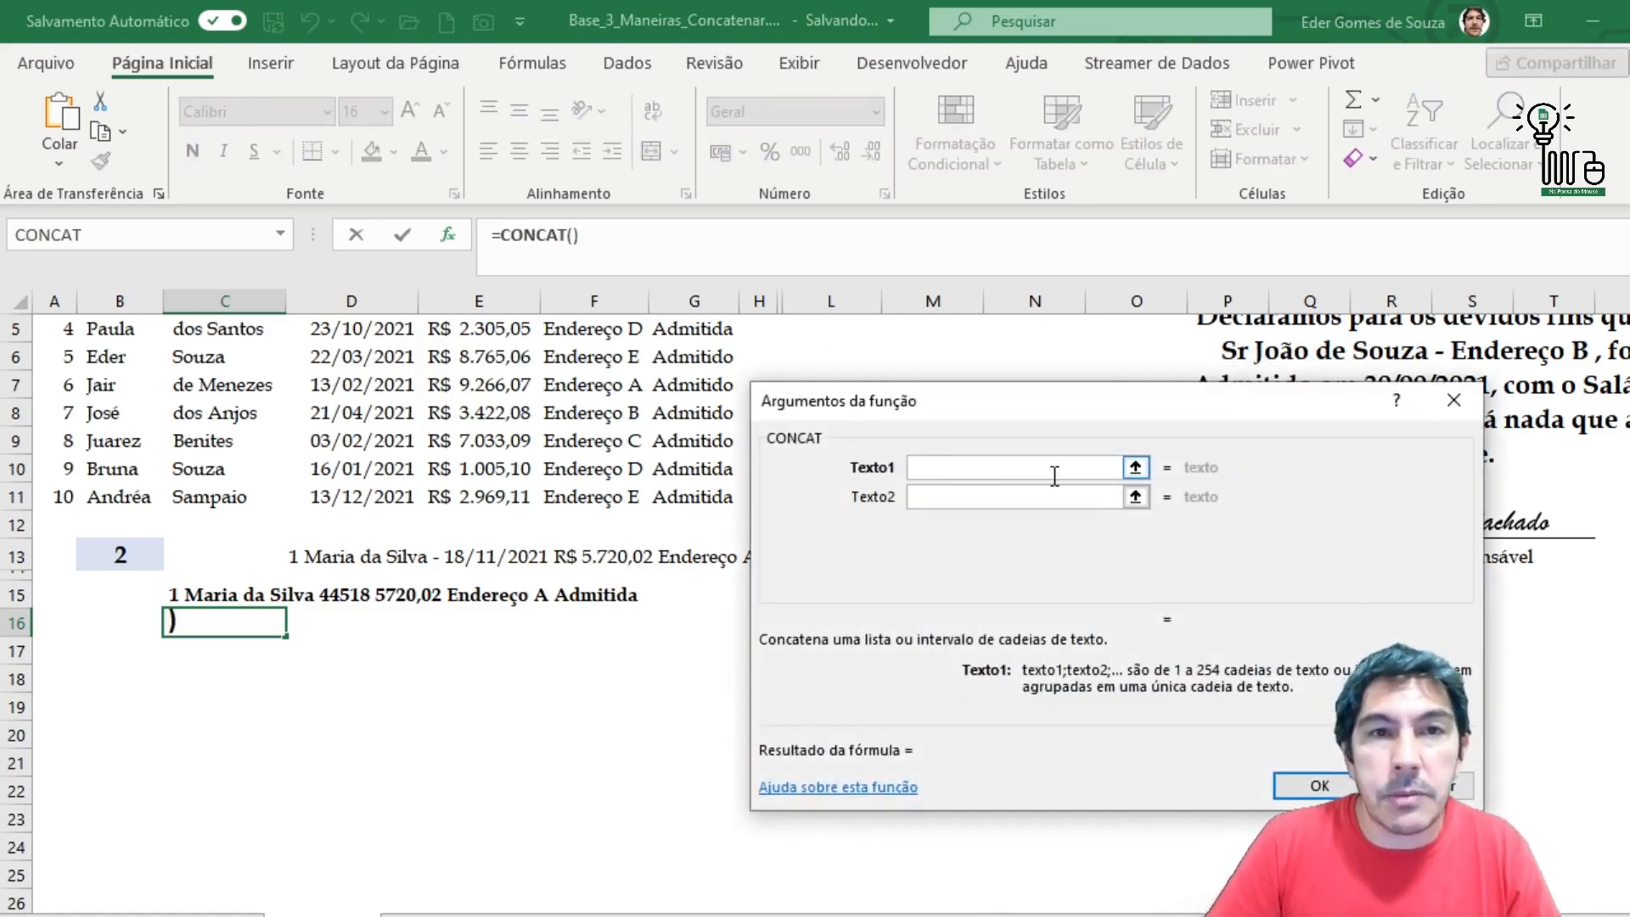
pyautogui.moveTo(945, 404); pyautogui.dragTo(1049, 453)
pyautogui.scroll(2, 249, 575)
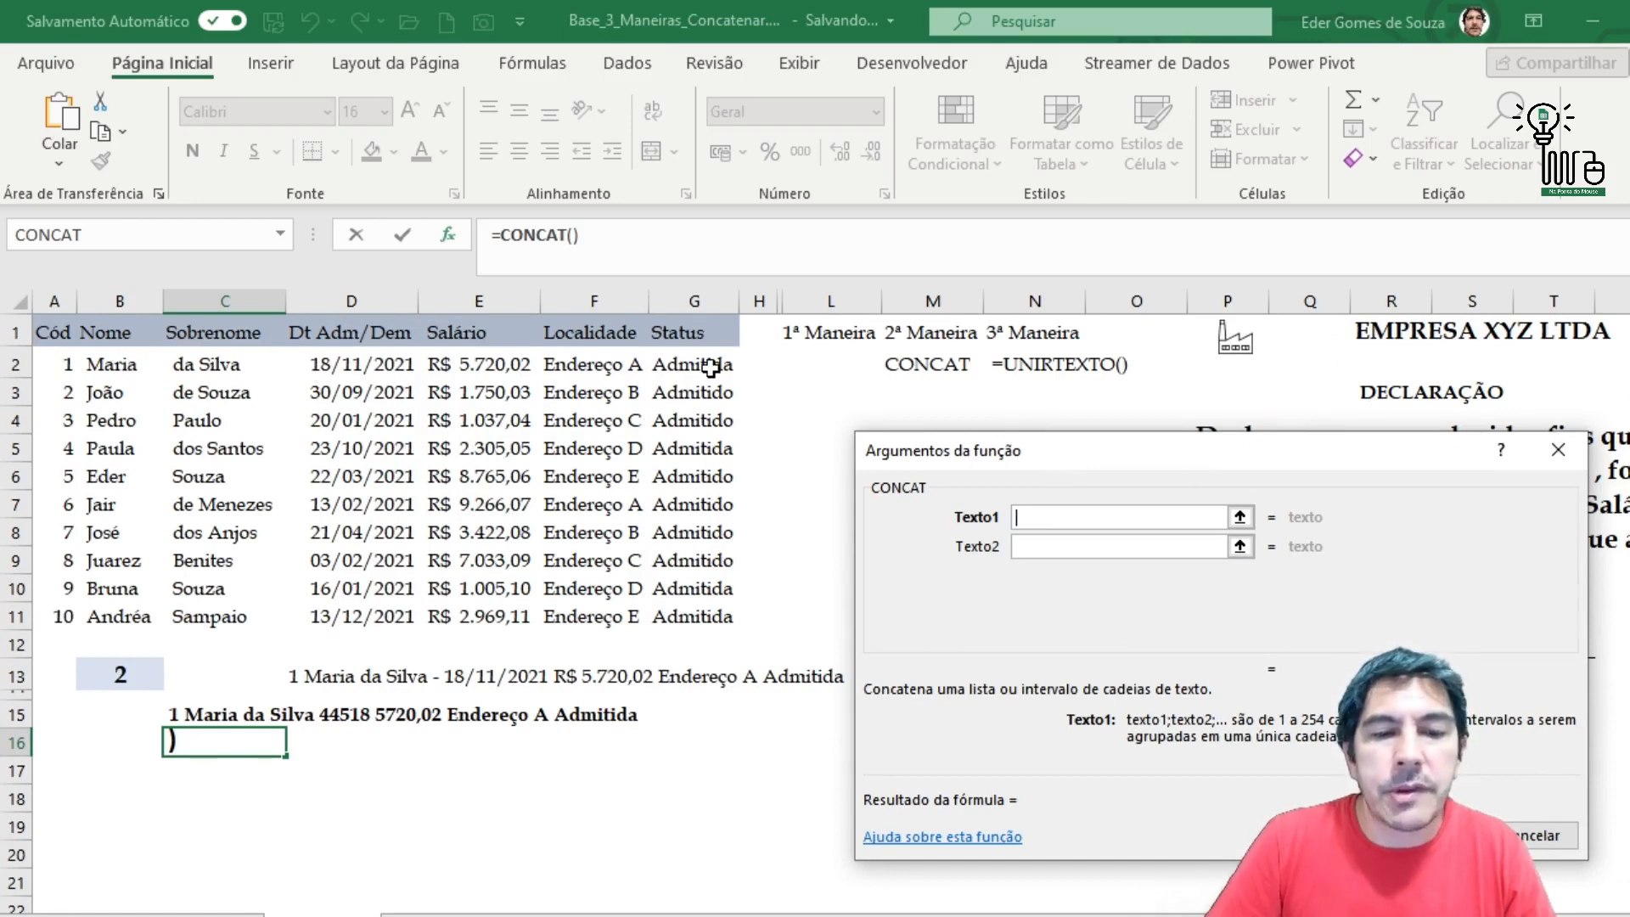
pyautogui.moveTo(58, 367); pyautogui.dragTo(737, 365)
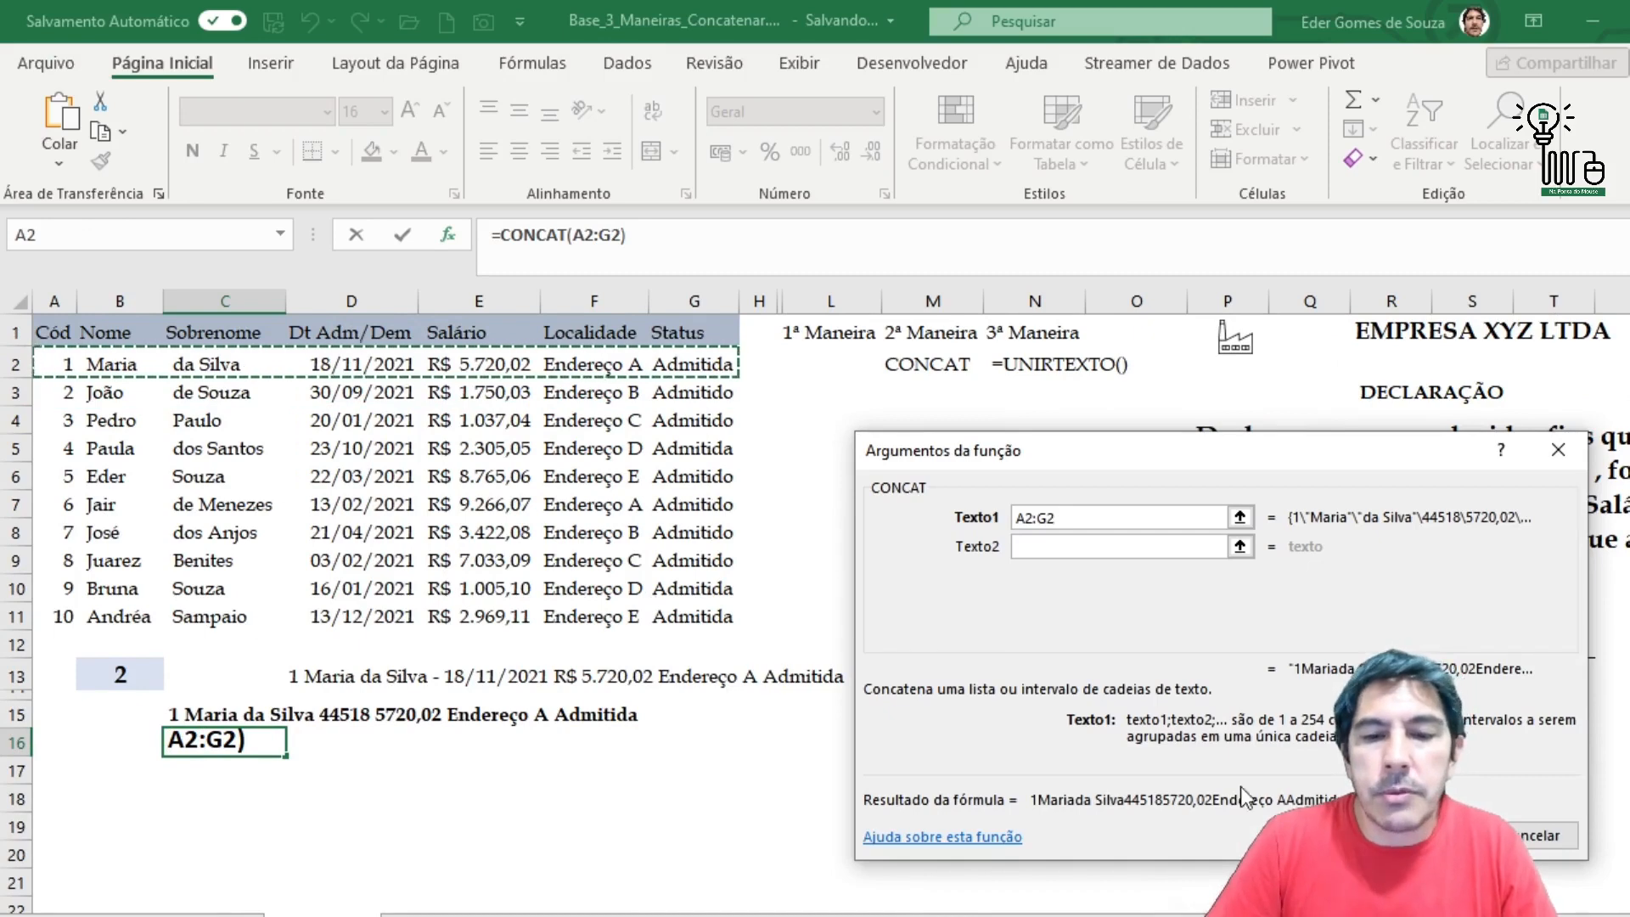
pyautogui.press('Return')
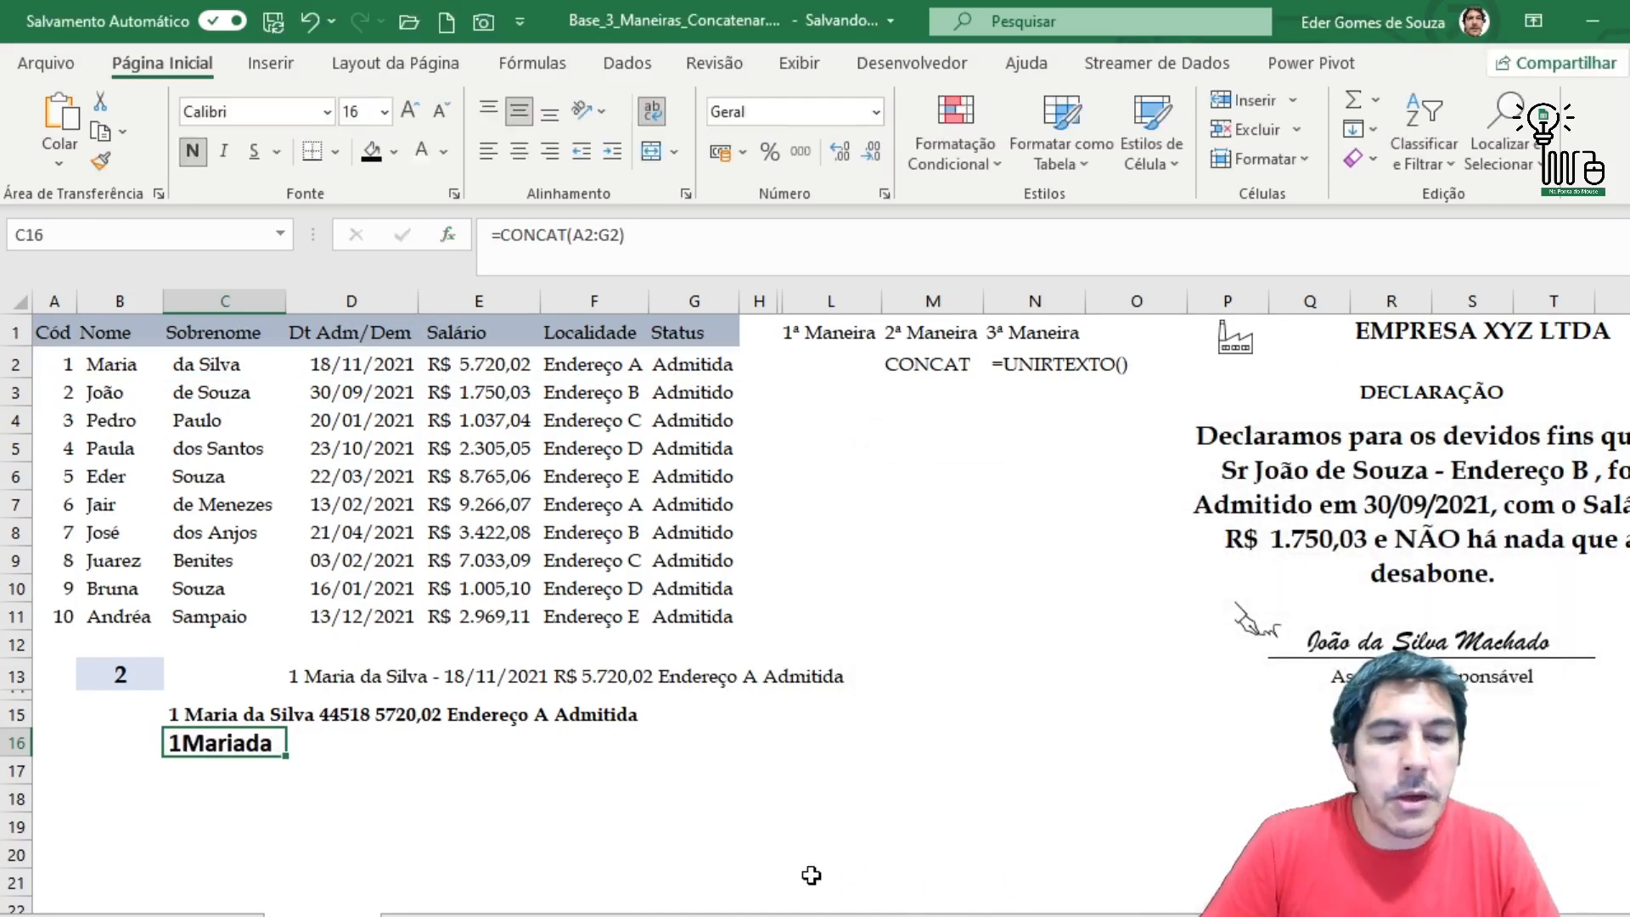
# - Merge and center cells C16:H16 so the whole CONCAT range result fits
pyautogui.click(360, 806)
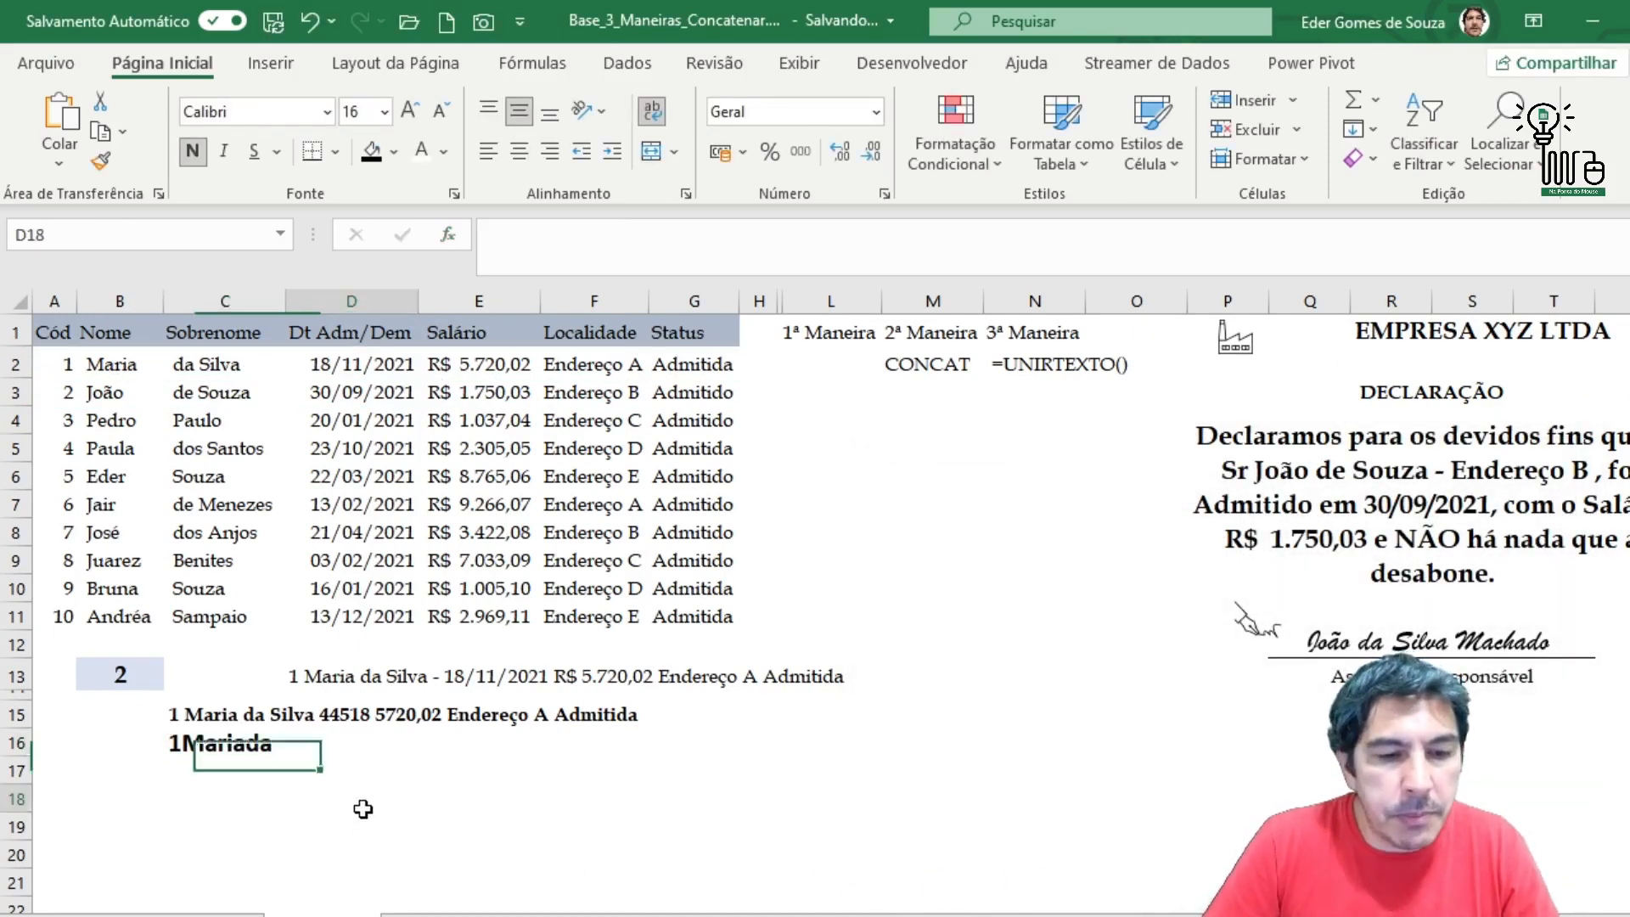
pyautogui.moveTo(217, 746); pyautogui.dragTo(774, 746)
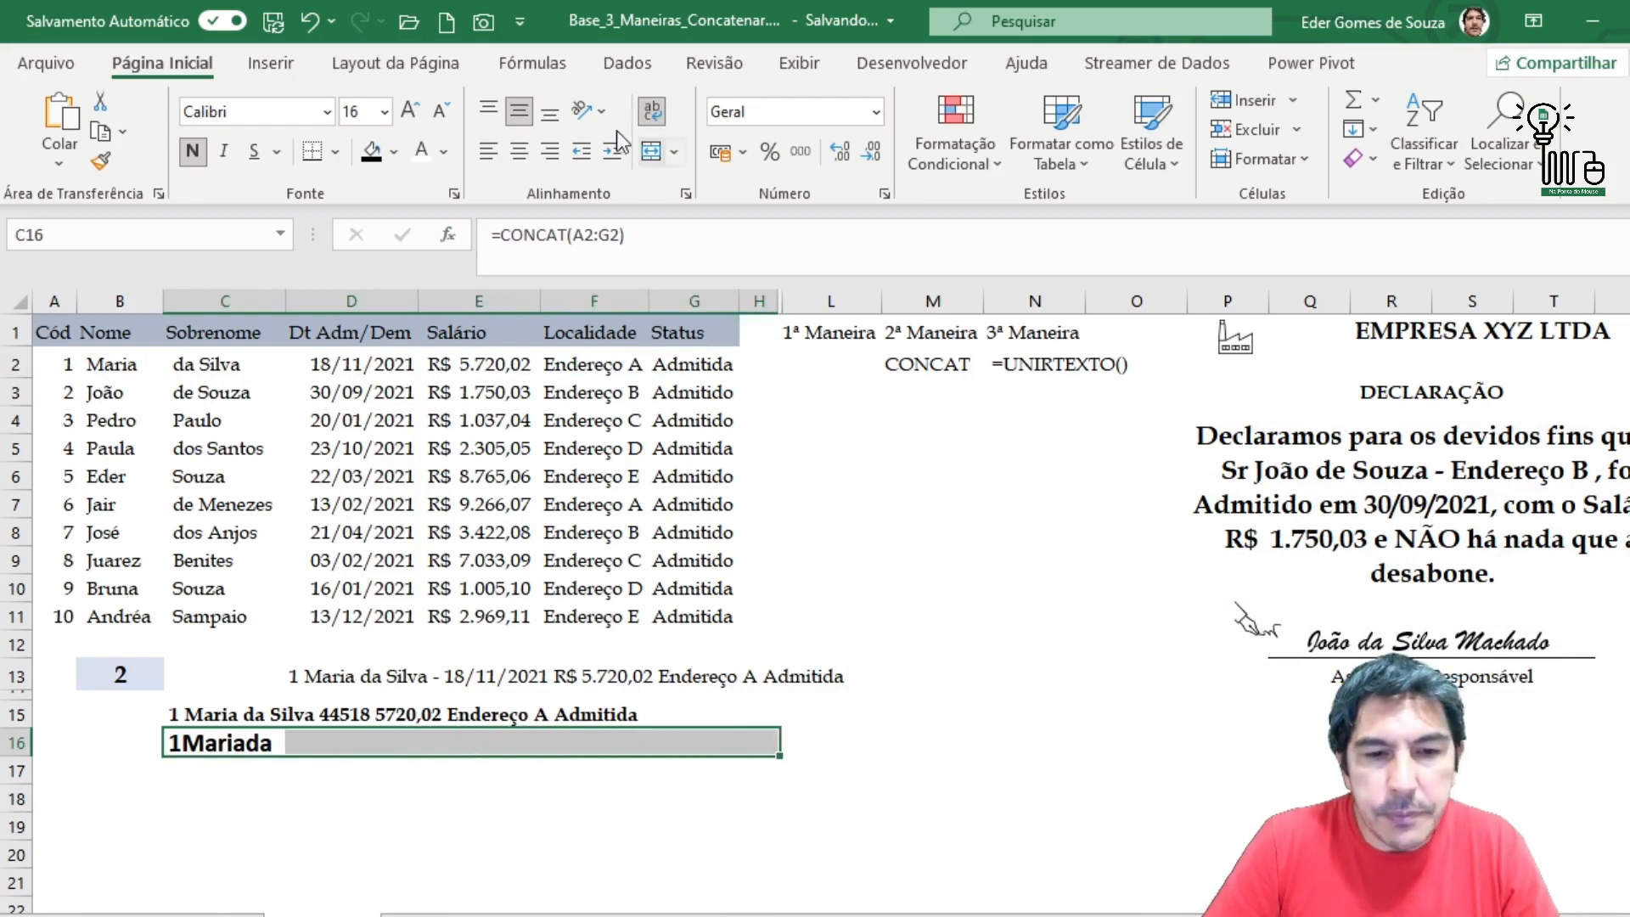
pyautogui.click(655, 149)
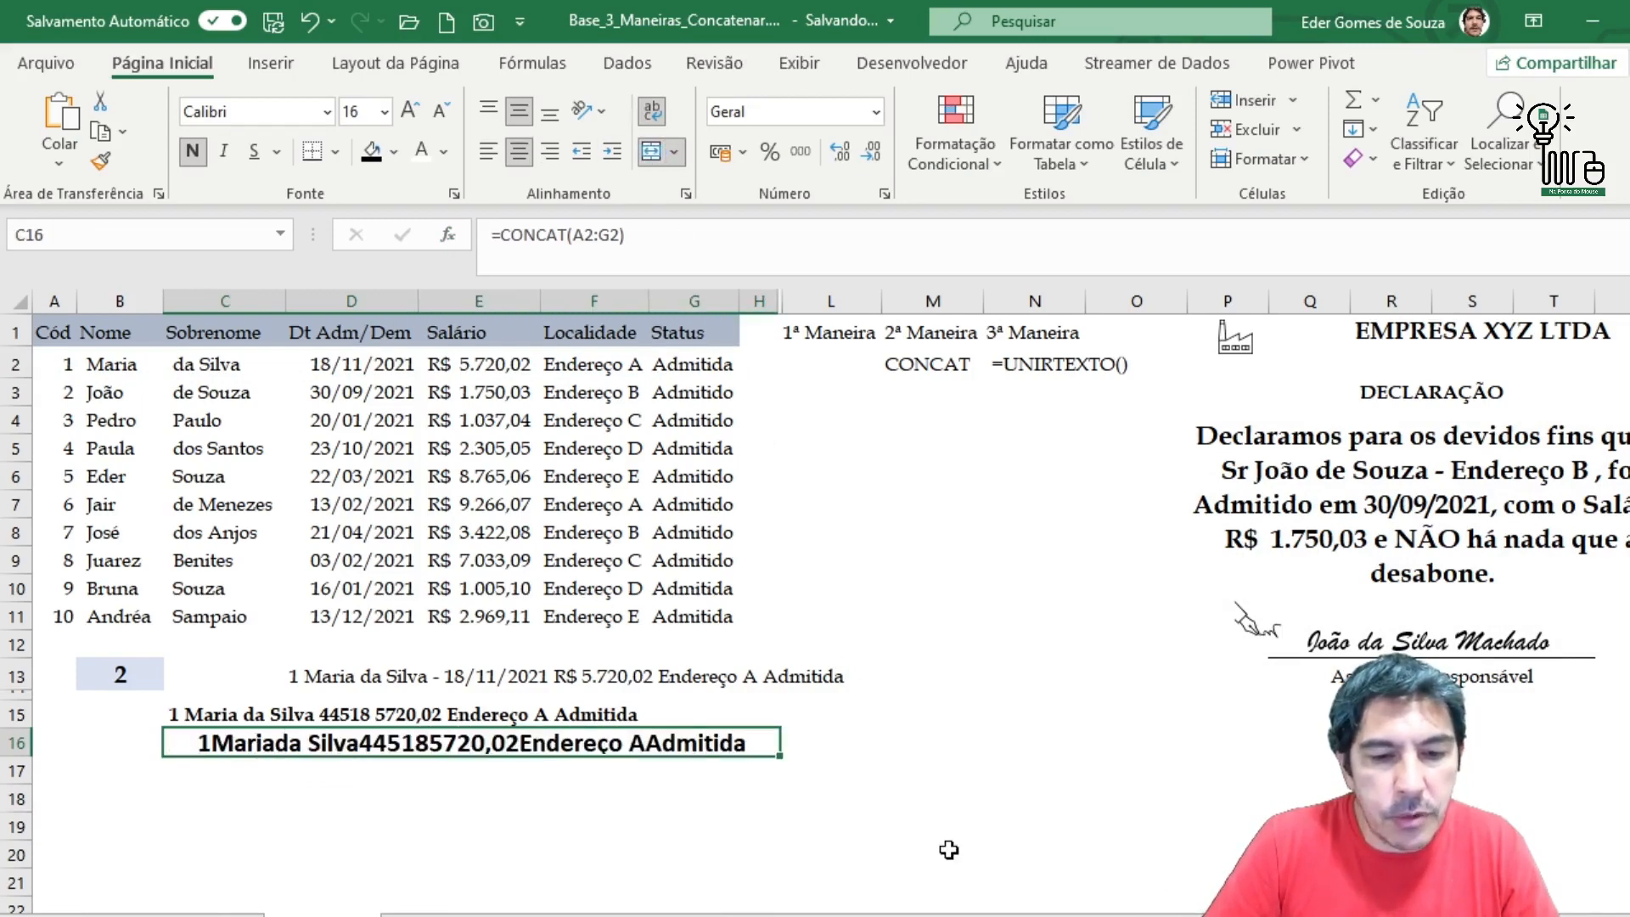
pyautogui.click(938, 801)
# - Review the C16 formula, its source cells in row 2 and the third method's label in N2
pyautogui.click(225, 745)
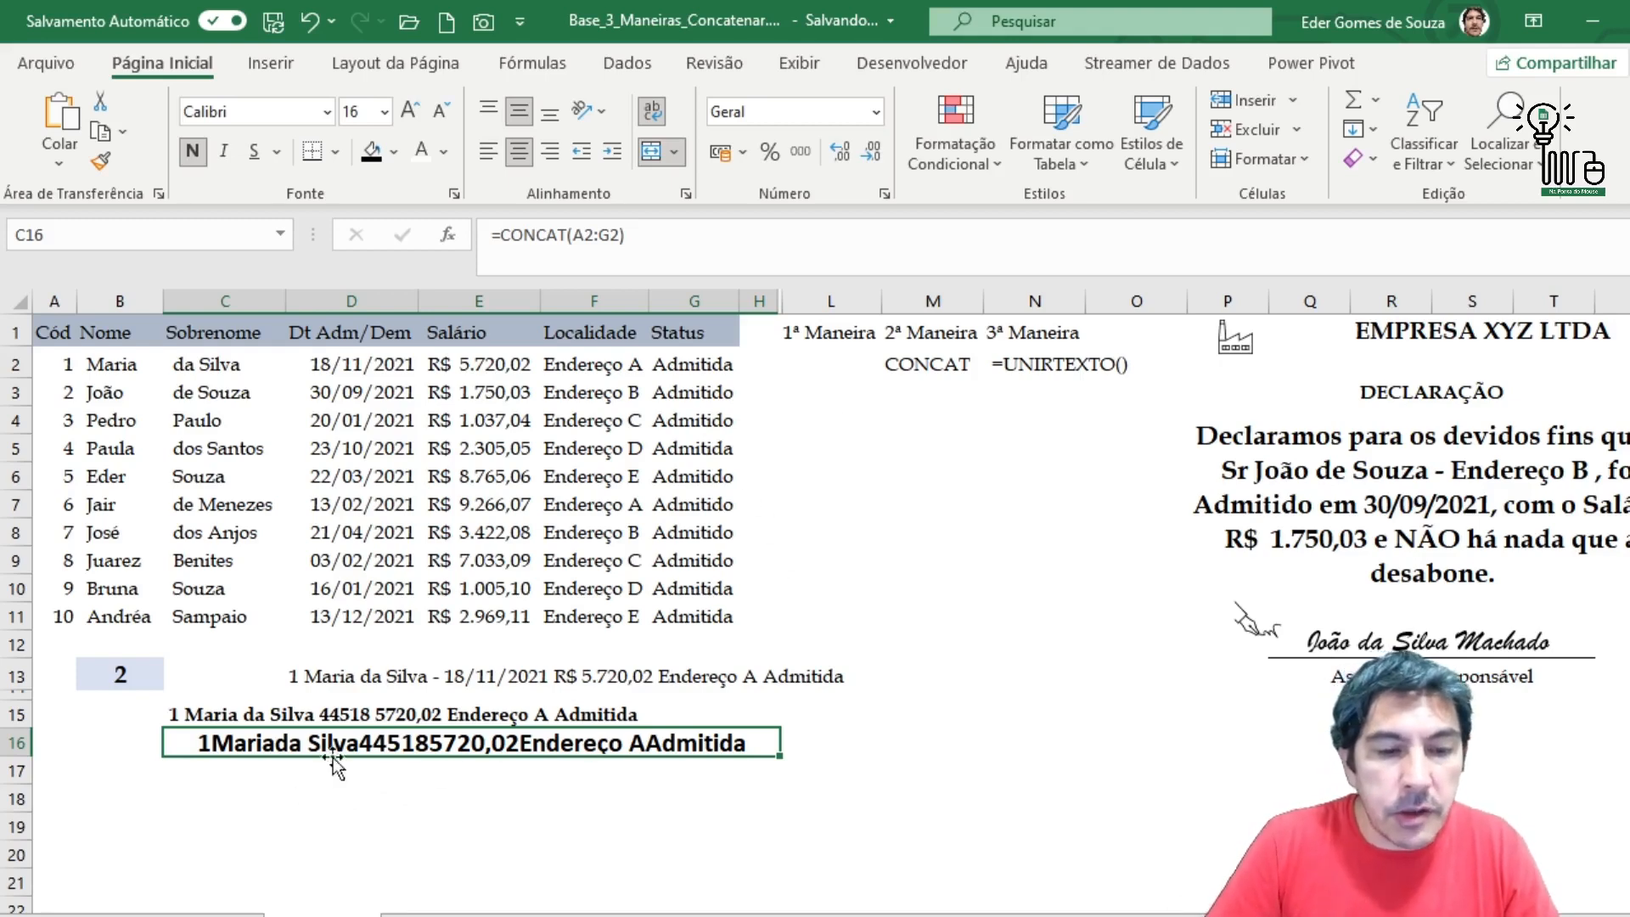
pyautogui.moveTo(103, 364); pyautogui.dragTo(728, 364)
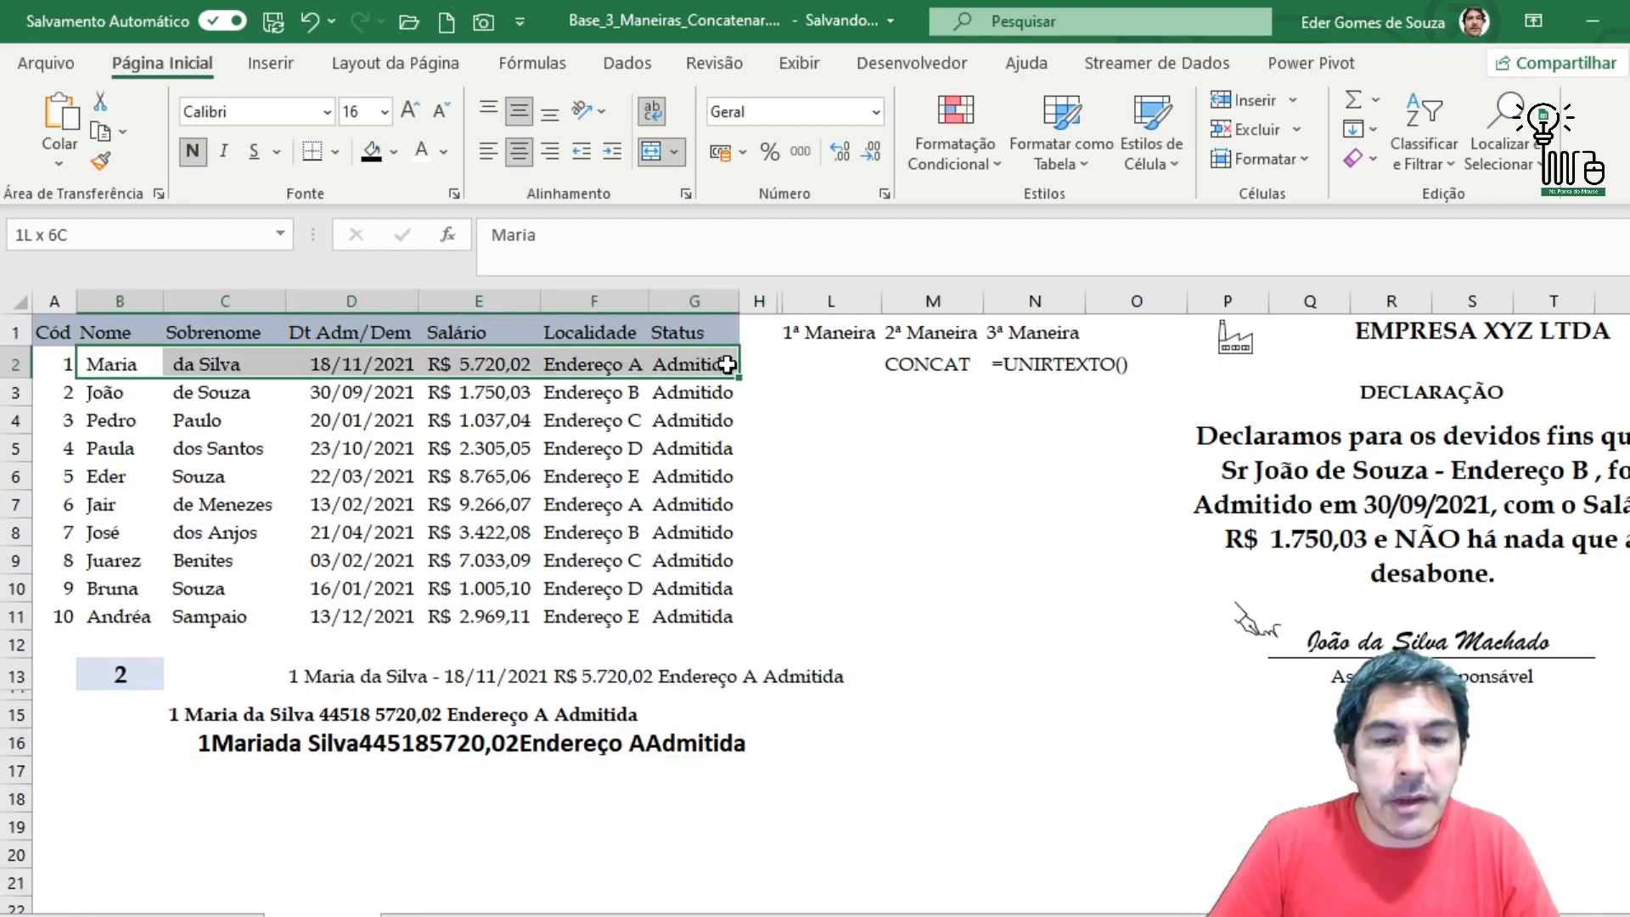
pyautogui.click(216, 796)
pyautogui.click(1050, 367)
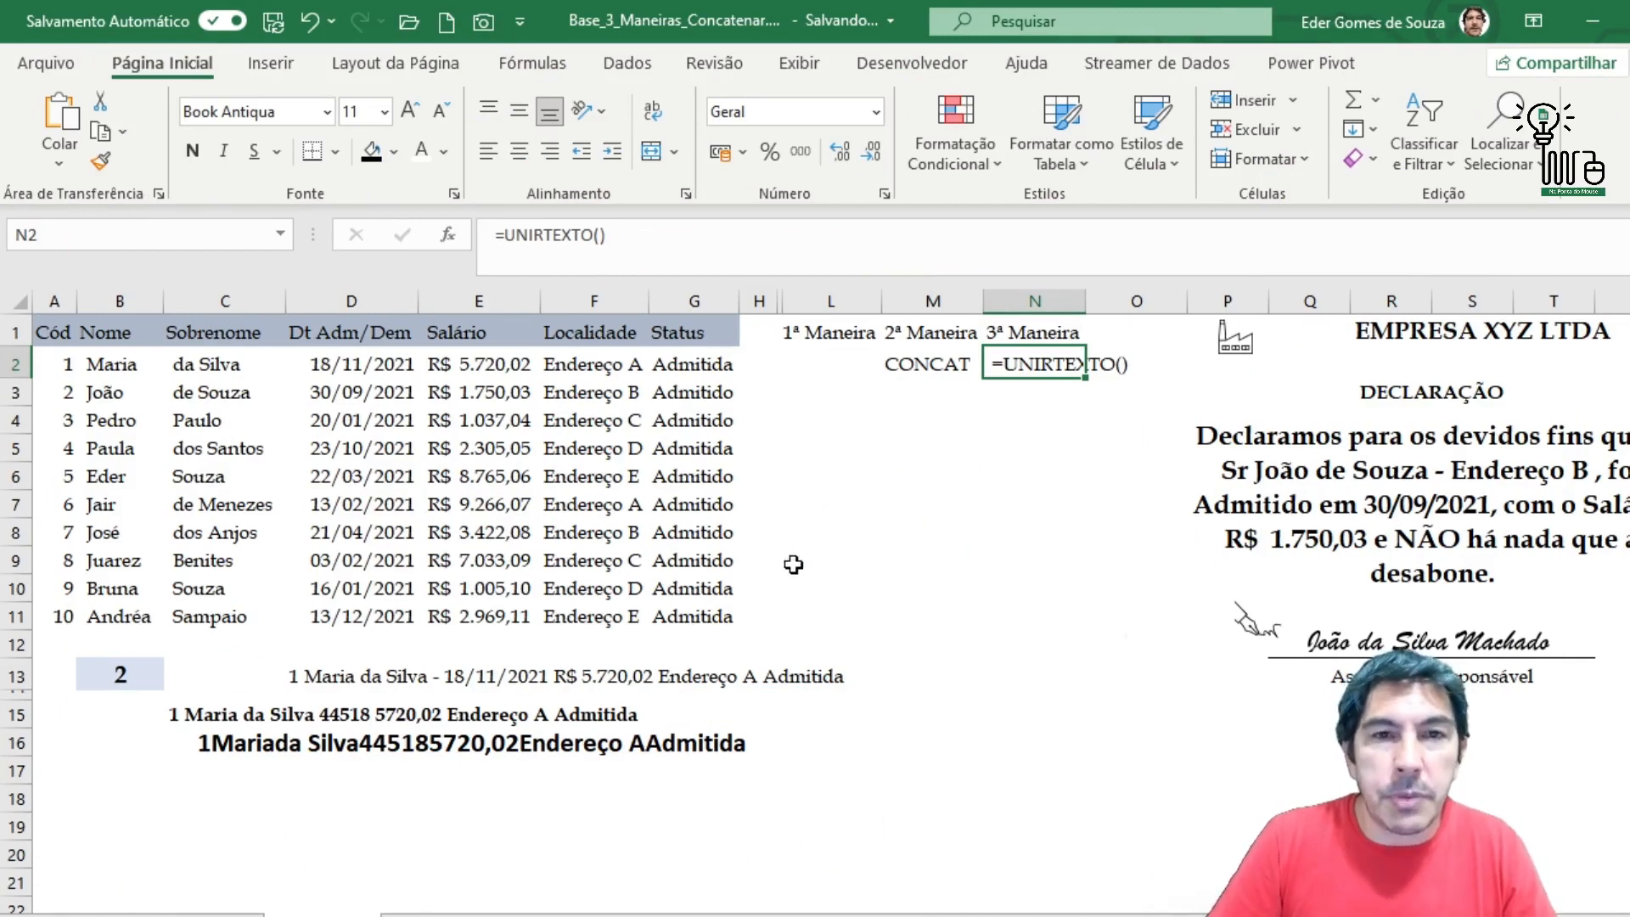
# - Insert the UNIRTEXTO function in C18 and set its Delimitador argument to " "
pyautogui.click(222, 796)
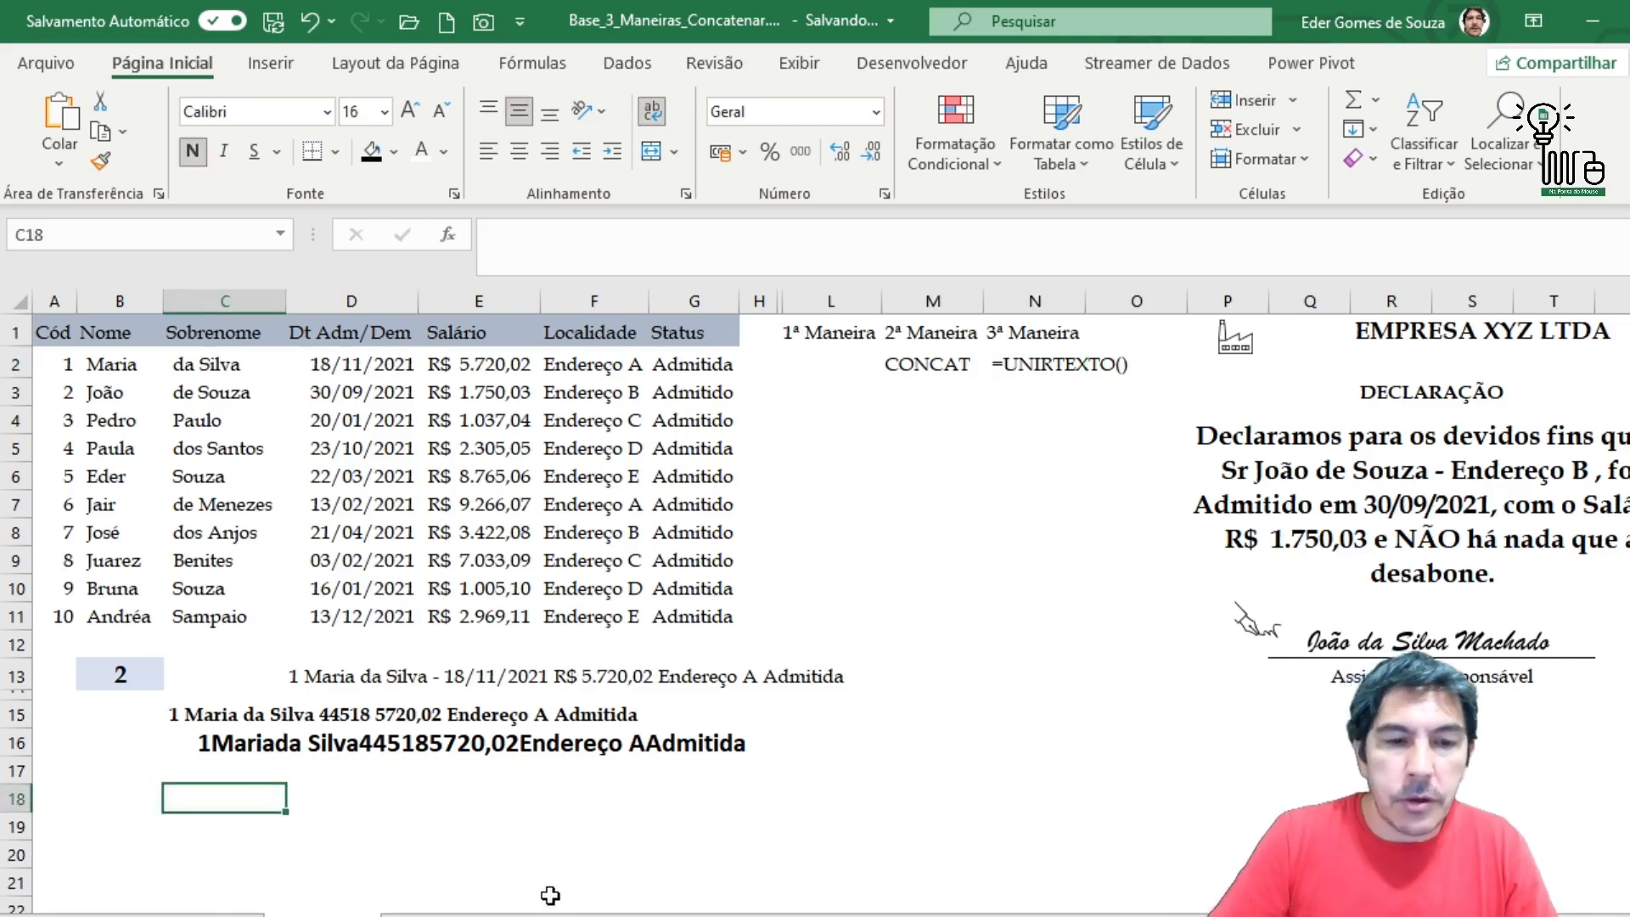
pyautogui.click(451, 229)
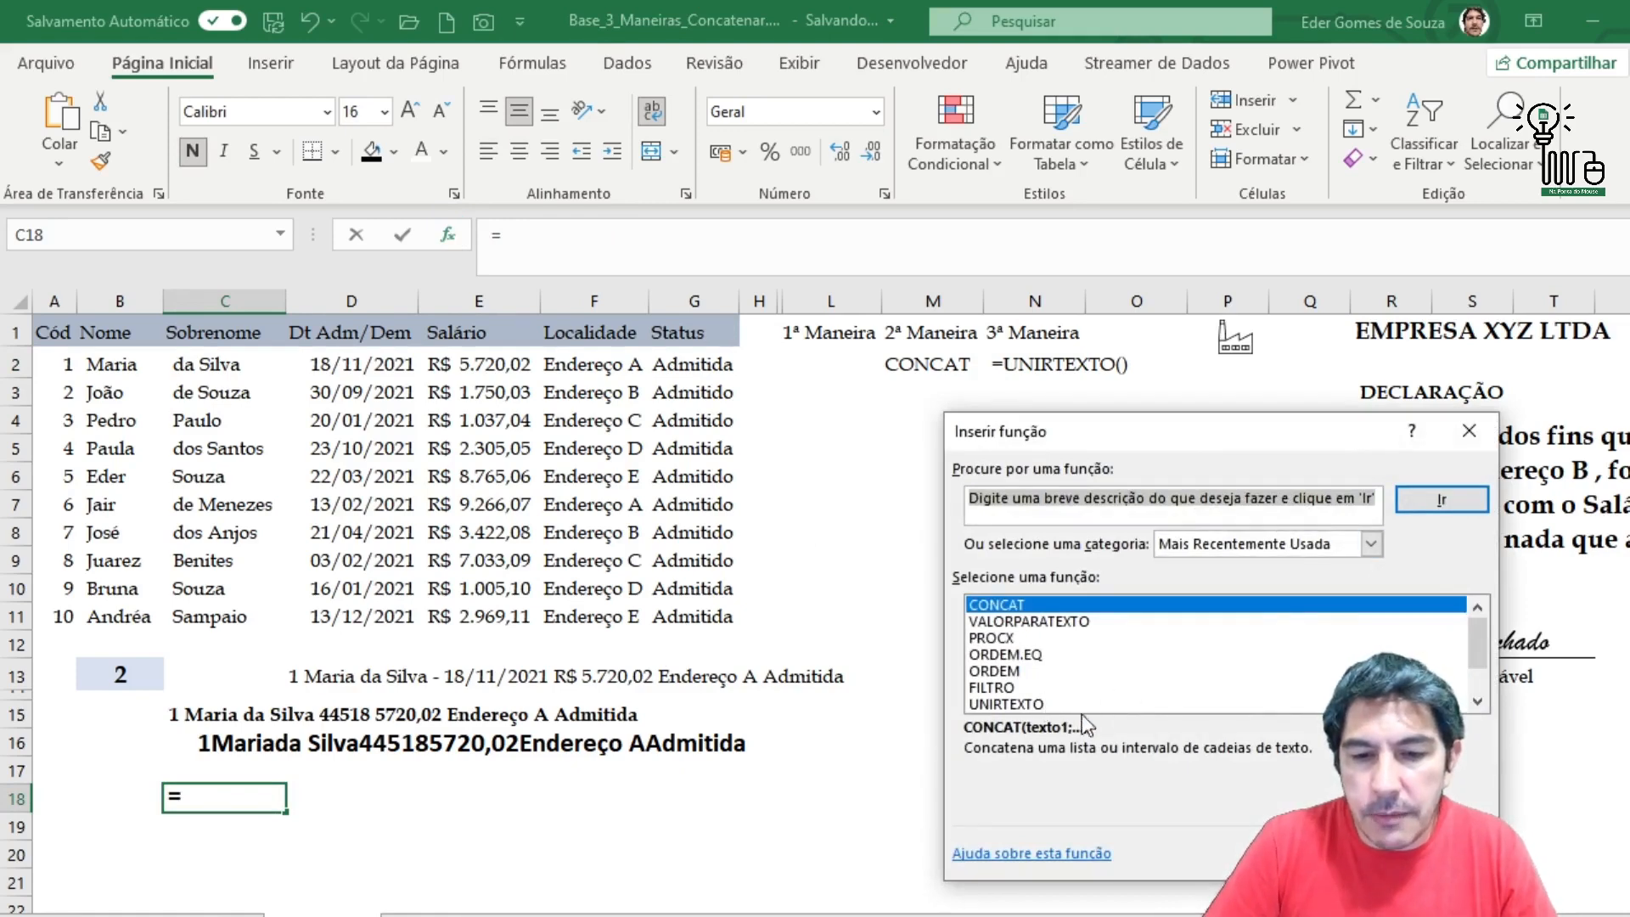
pyautogui.click(1034, 705)
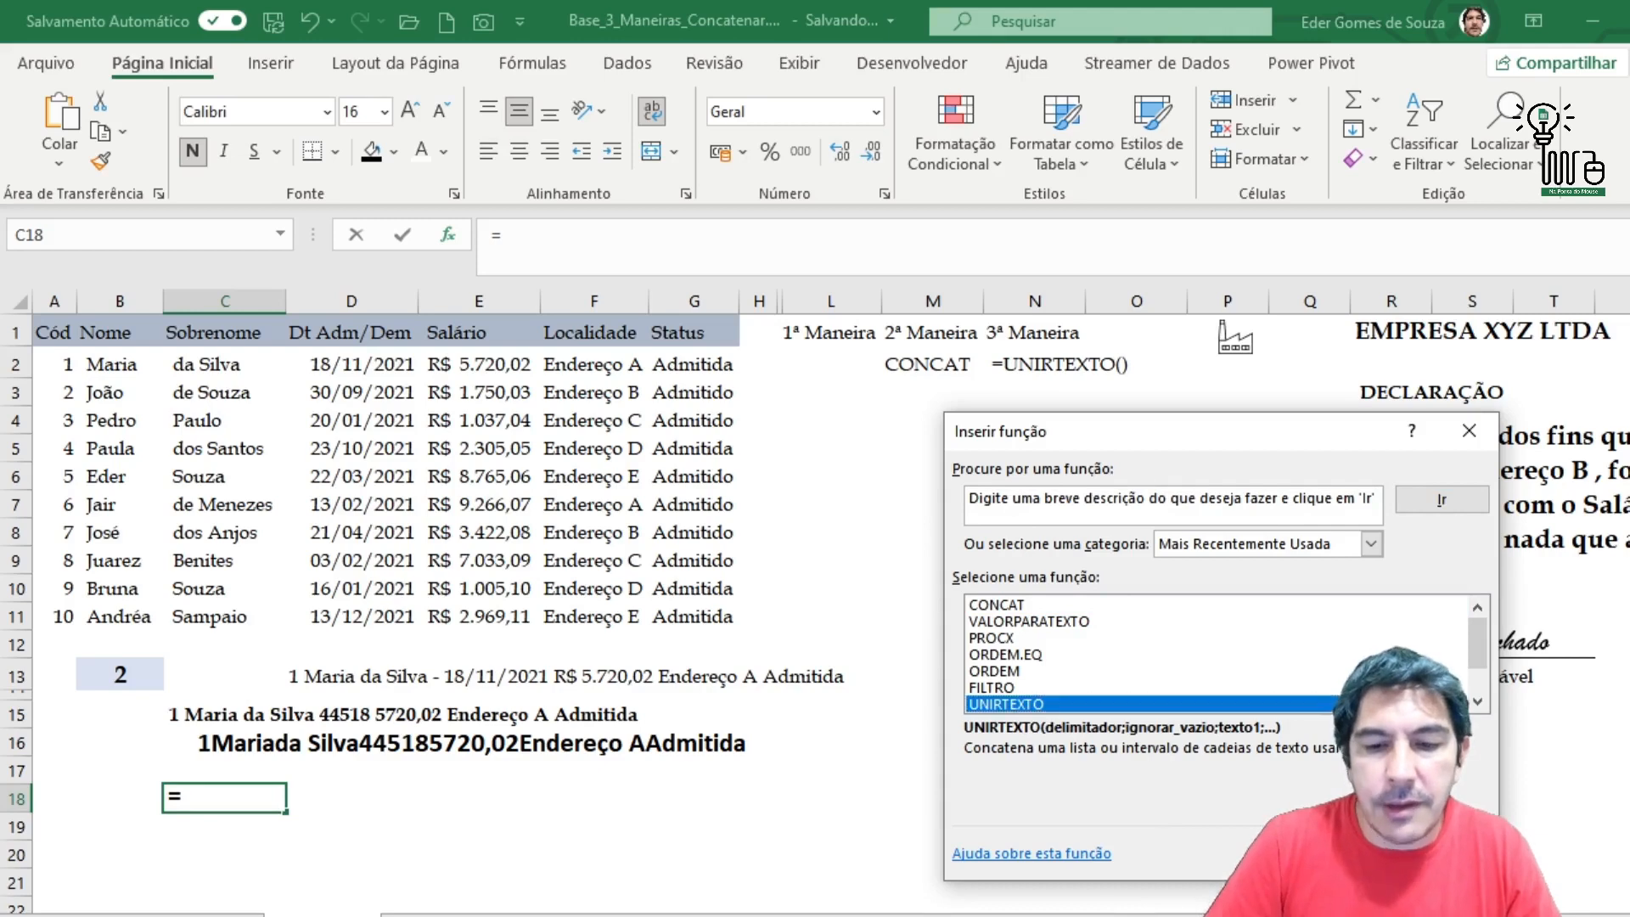
pyautogui.press('Return')
pyautogui.moveTo(1103, 457); pyautogui.dragTo(800, 349)
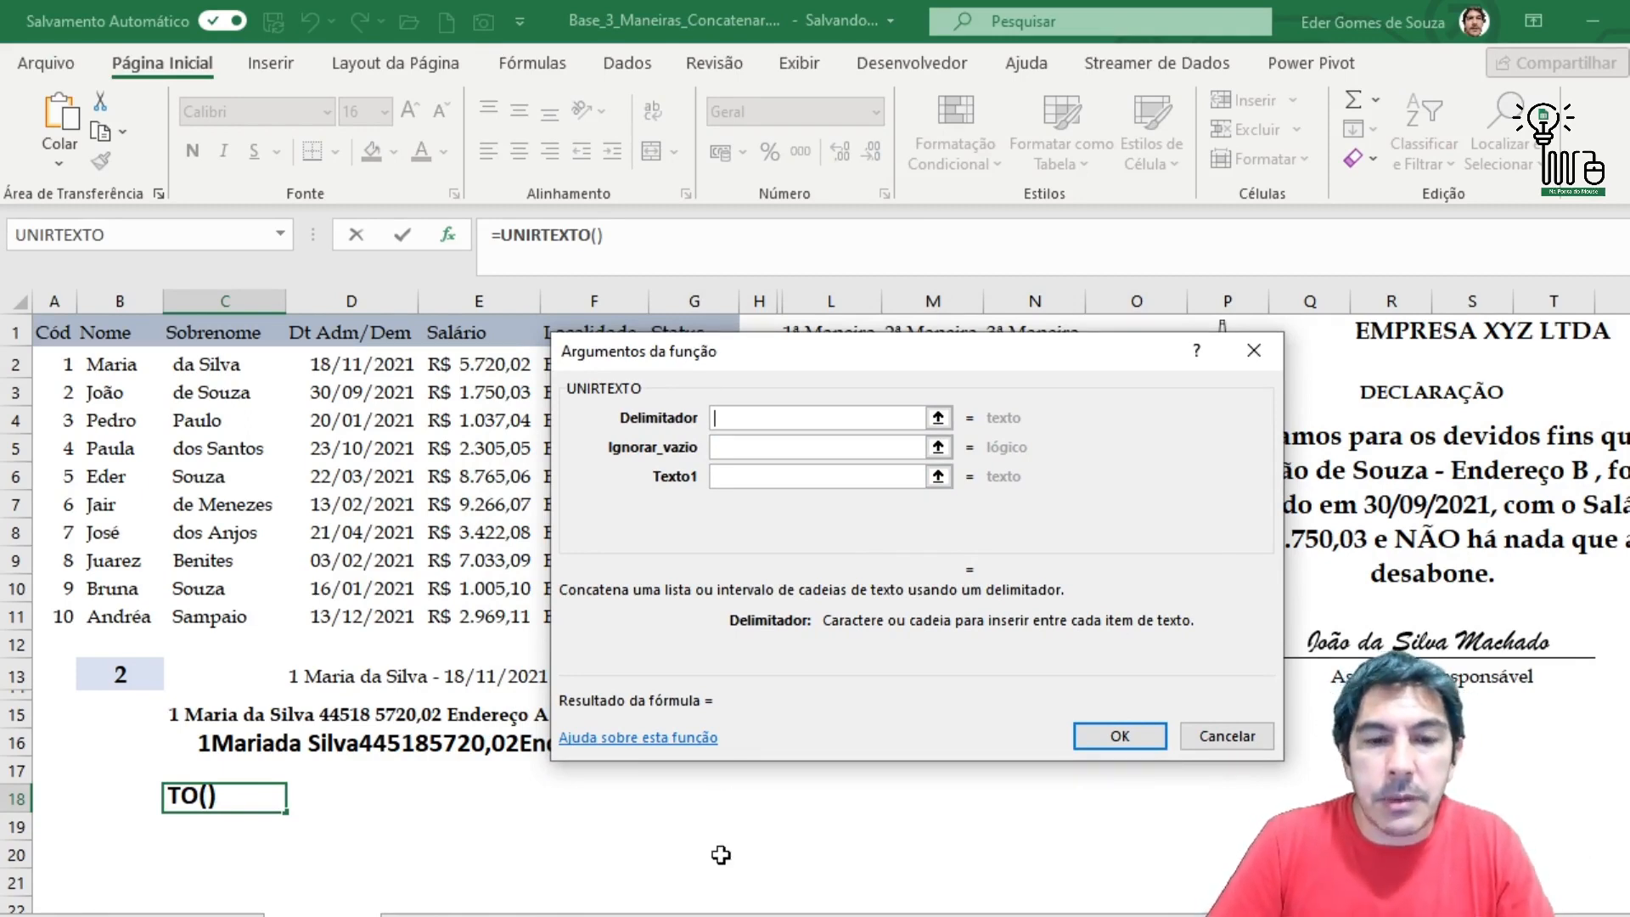
pyautogui.write('"')
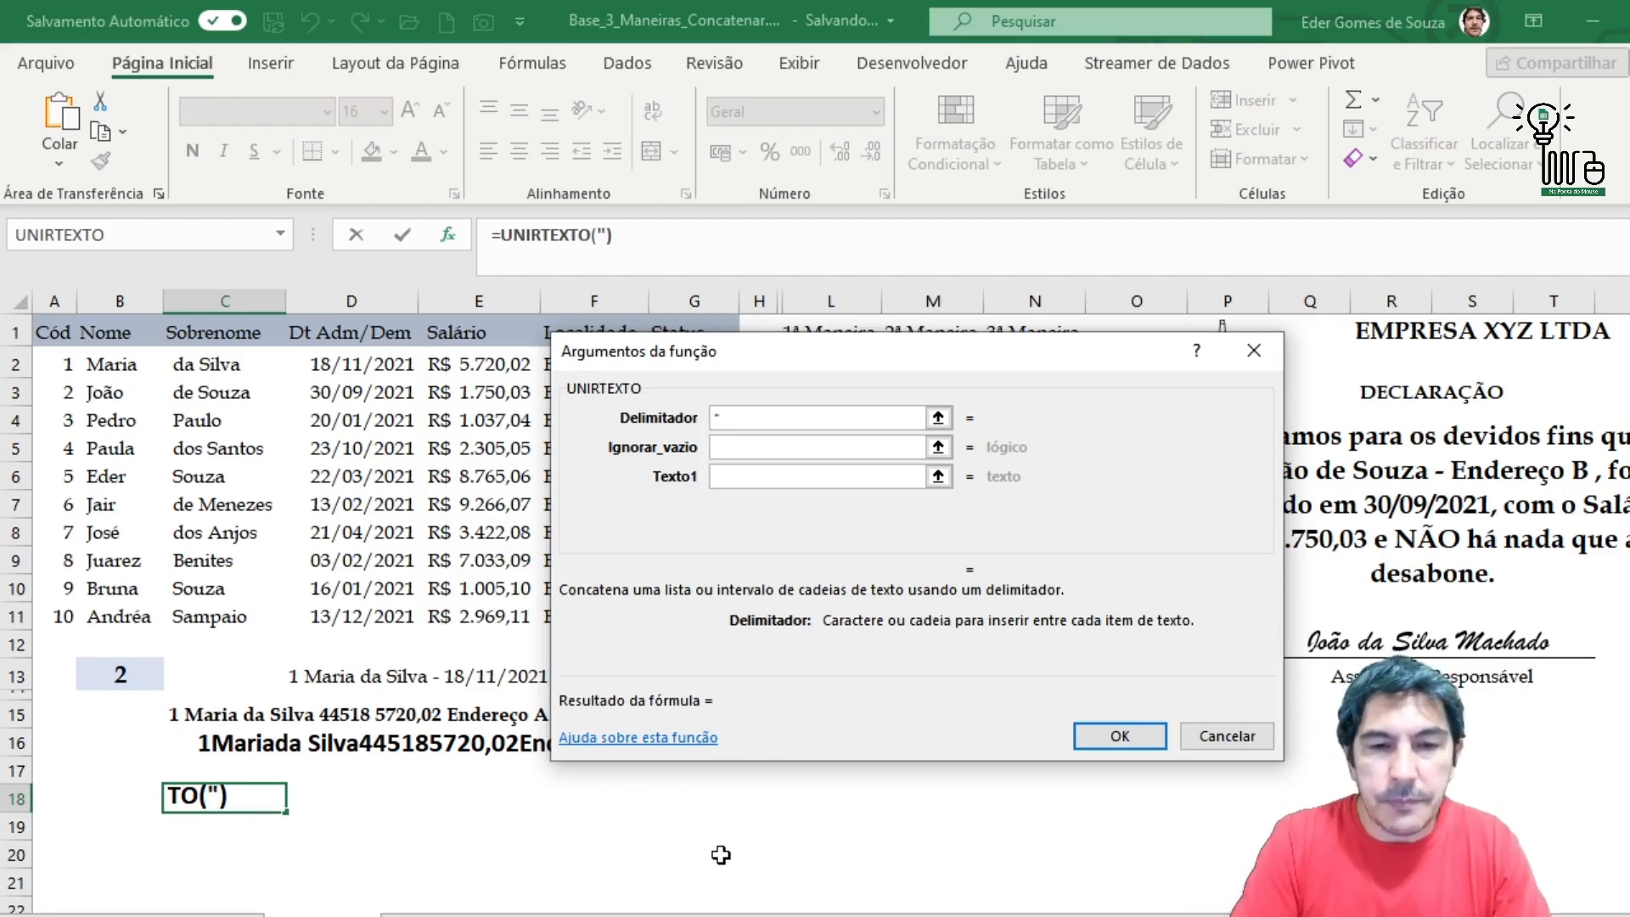
pyautogui.write(' "')
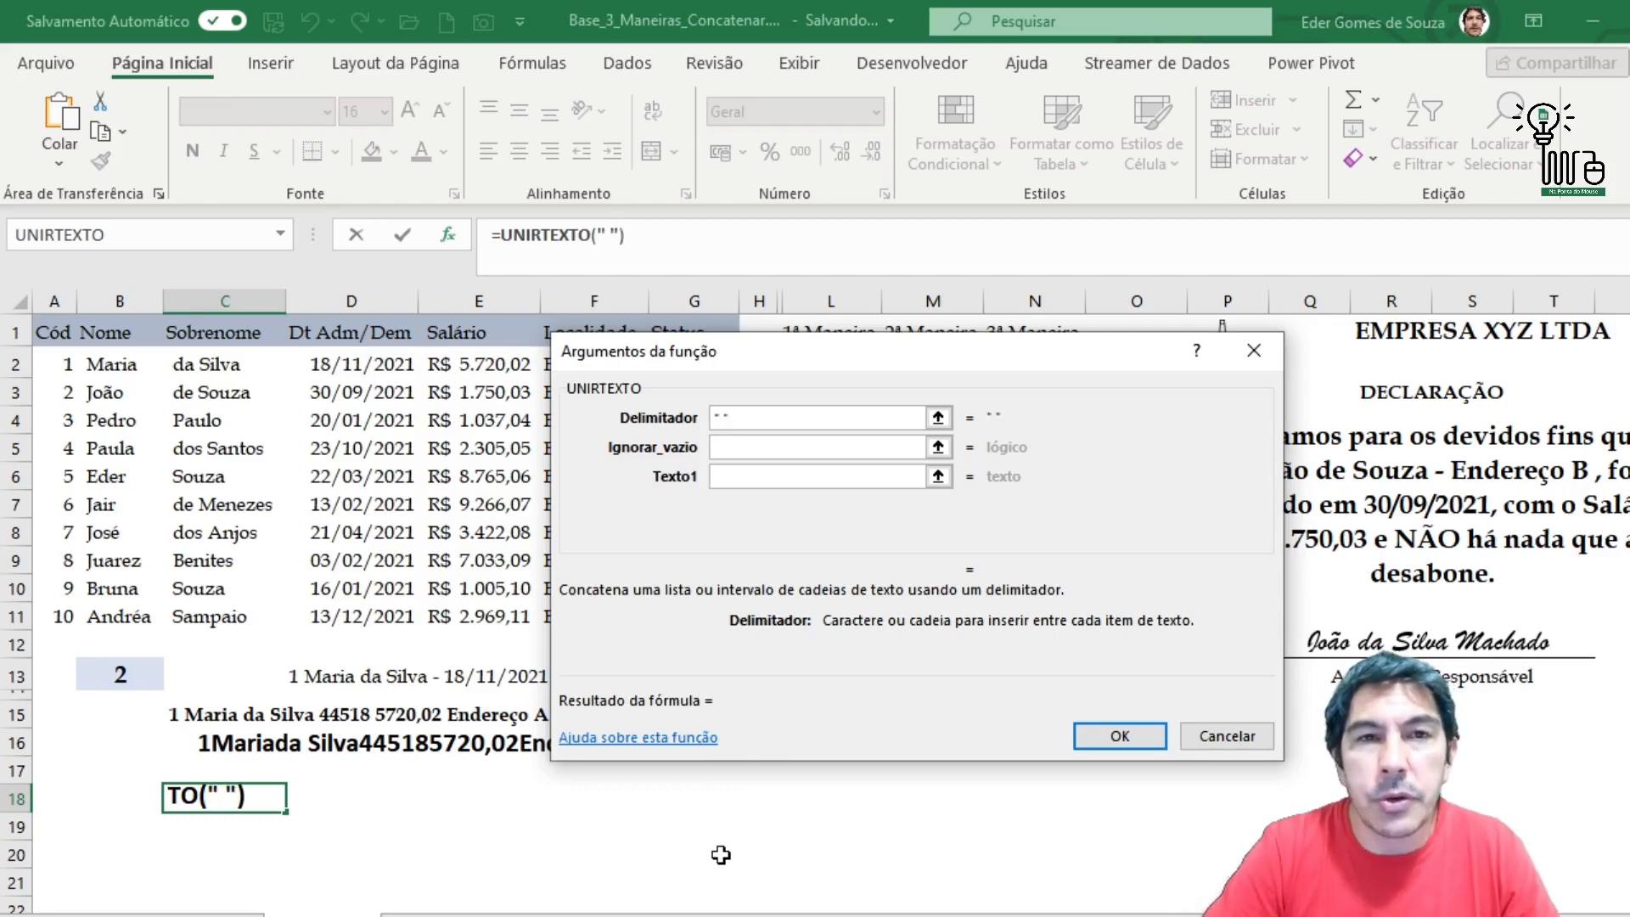
# - Examine the Ignorar_vazio argument and UNIRTEXTO's online help page, including the full list of supported Excel versions, and return to Excel
pyautogui.click(740, 446)
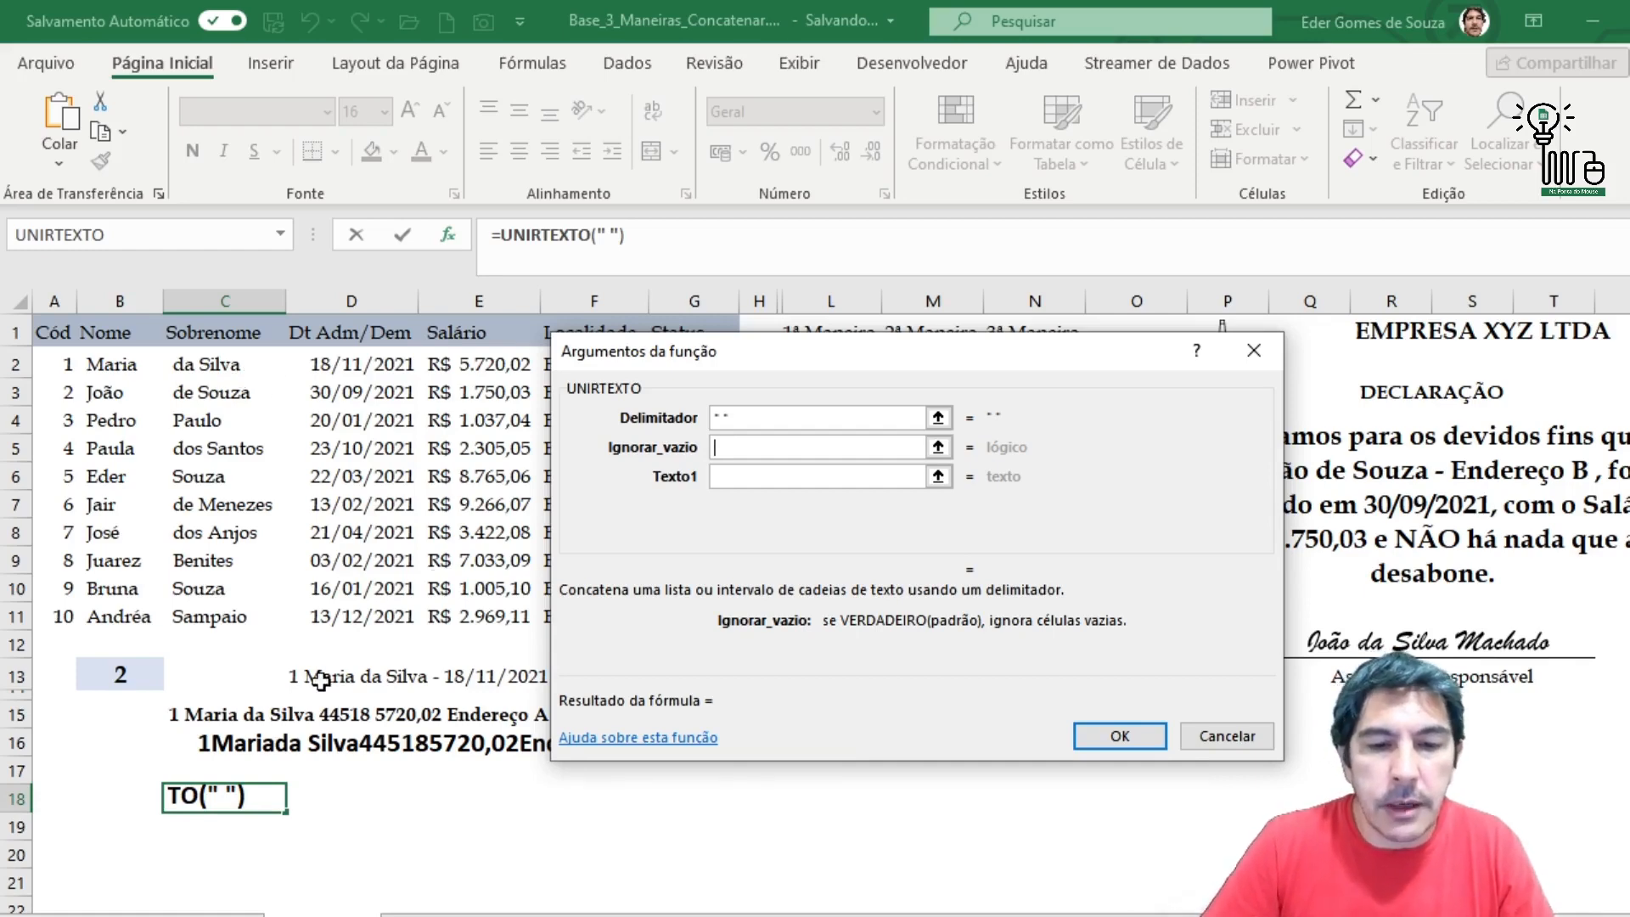
pyautogui.click(650, 739)
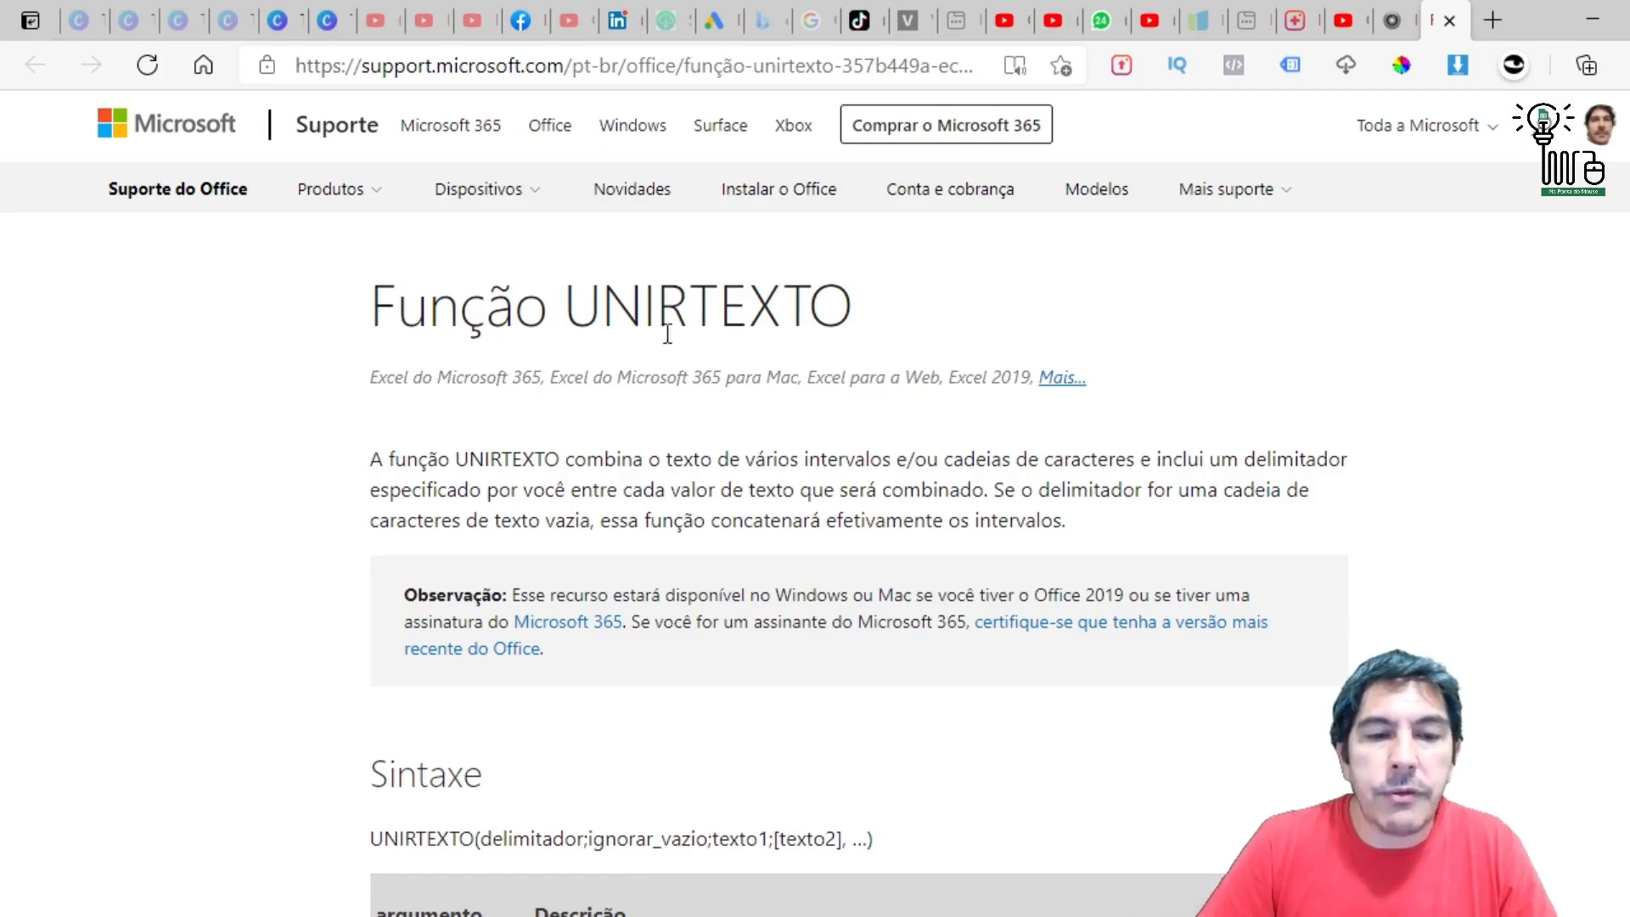
pyautogui.click(1057, 378)
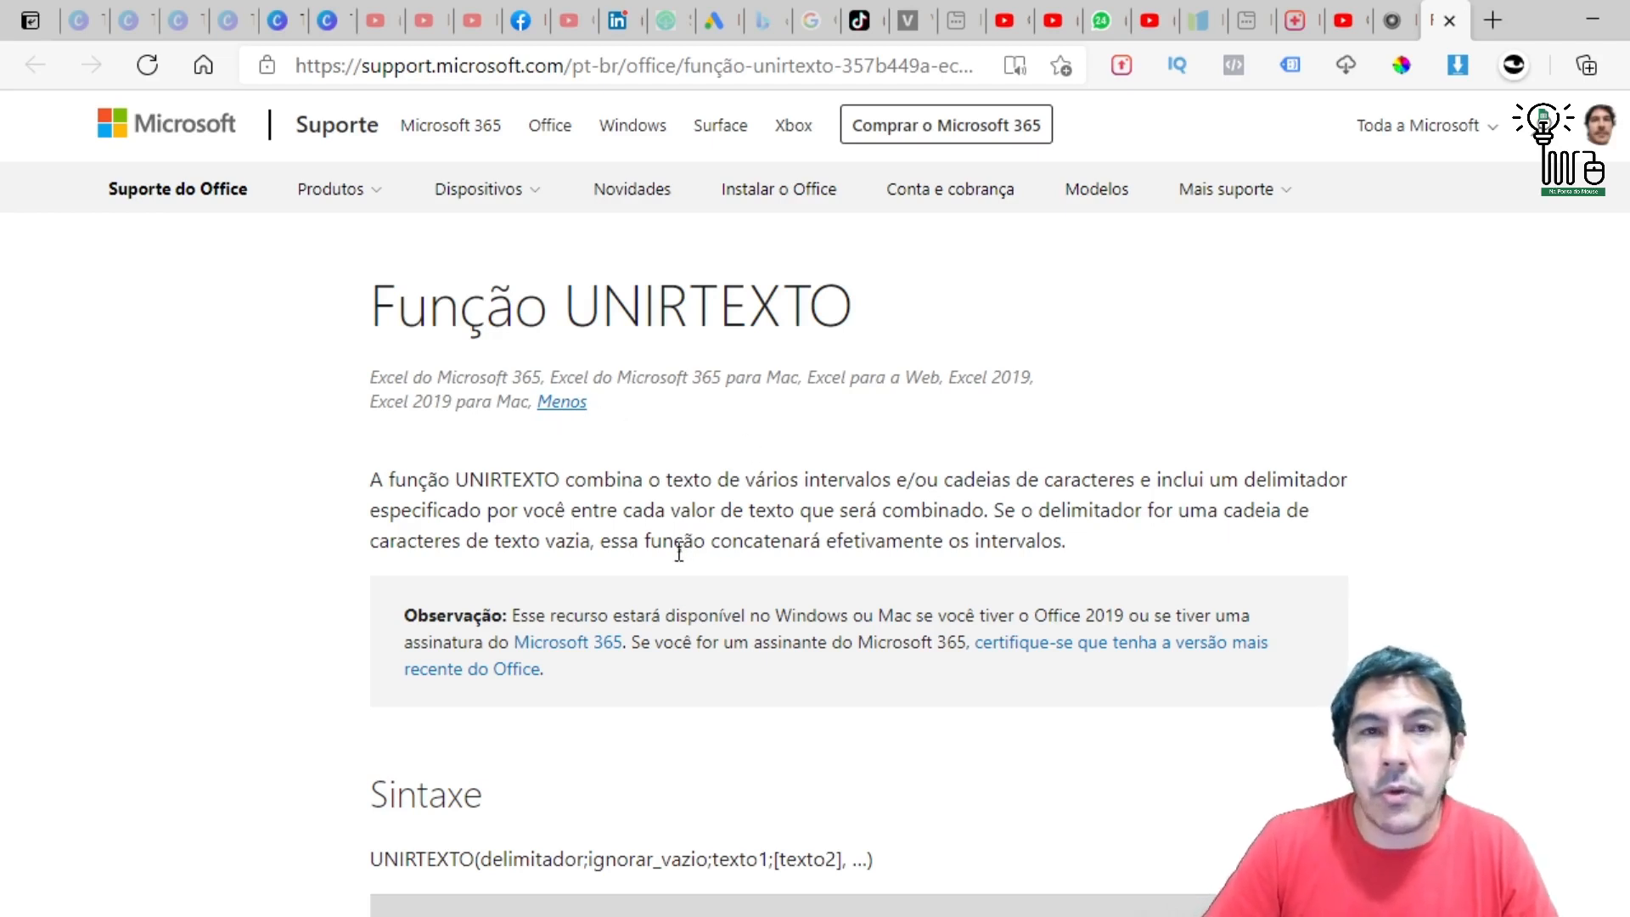
pyautogui.hotkey('alt', 'Tab')
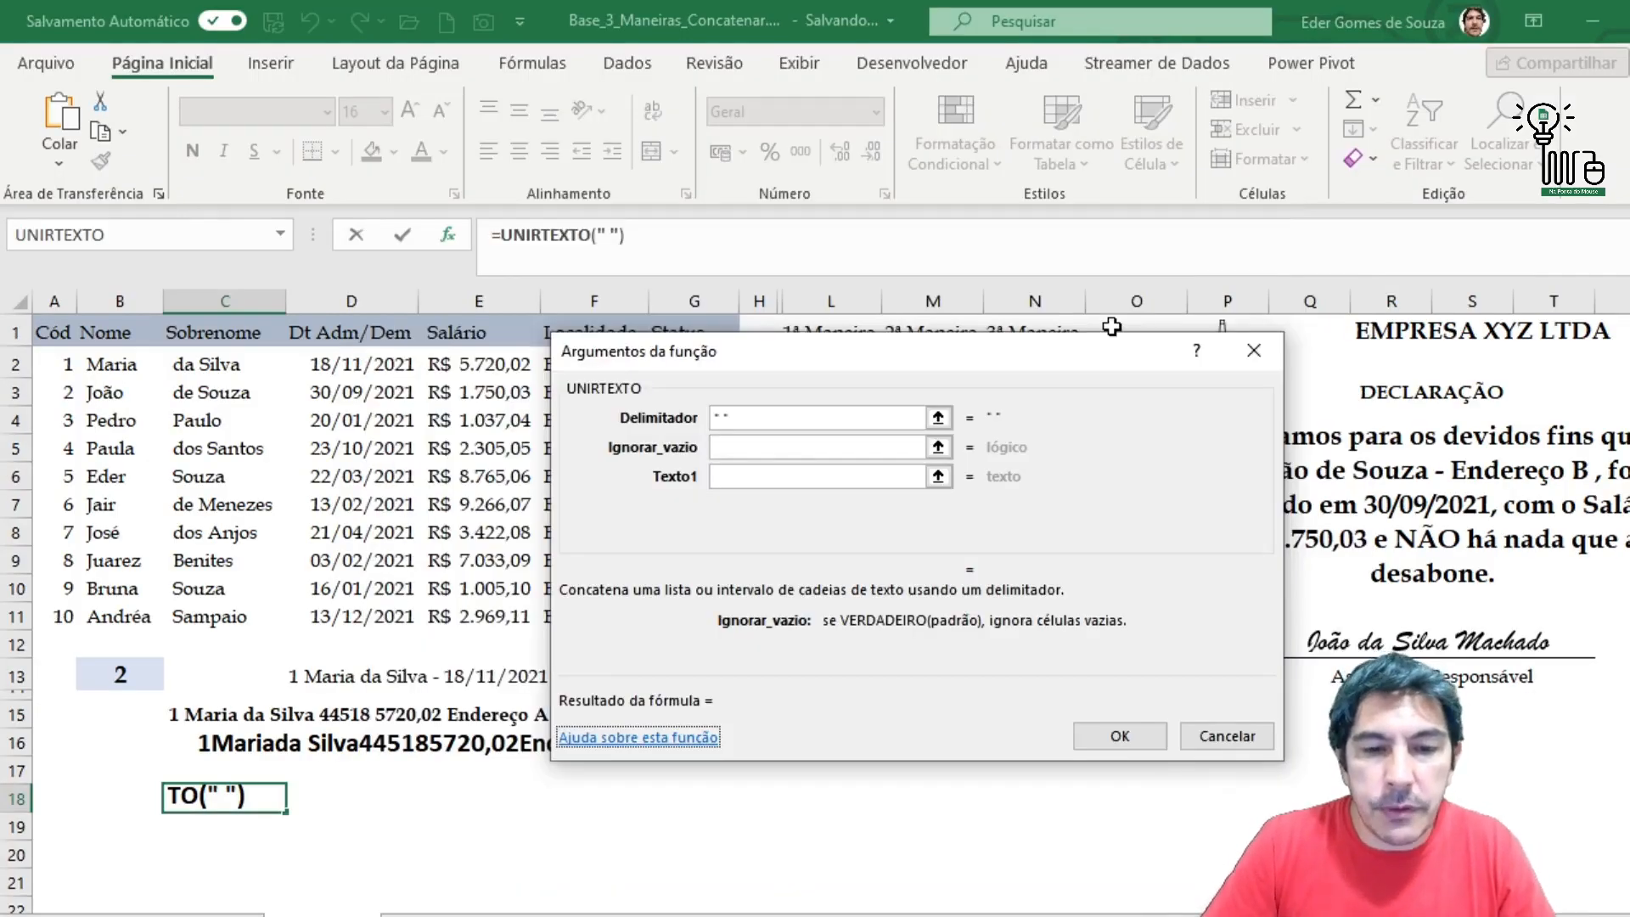
pyautogui.click(743, 448)
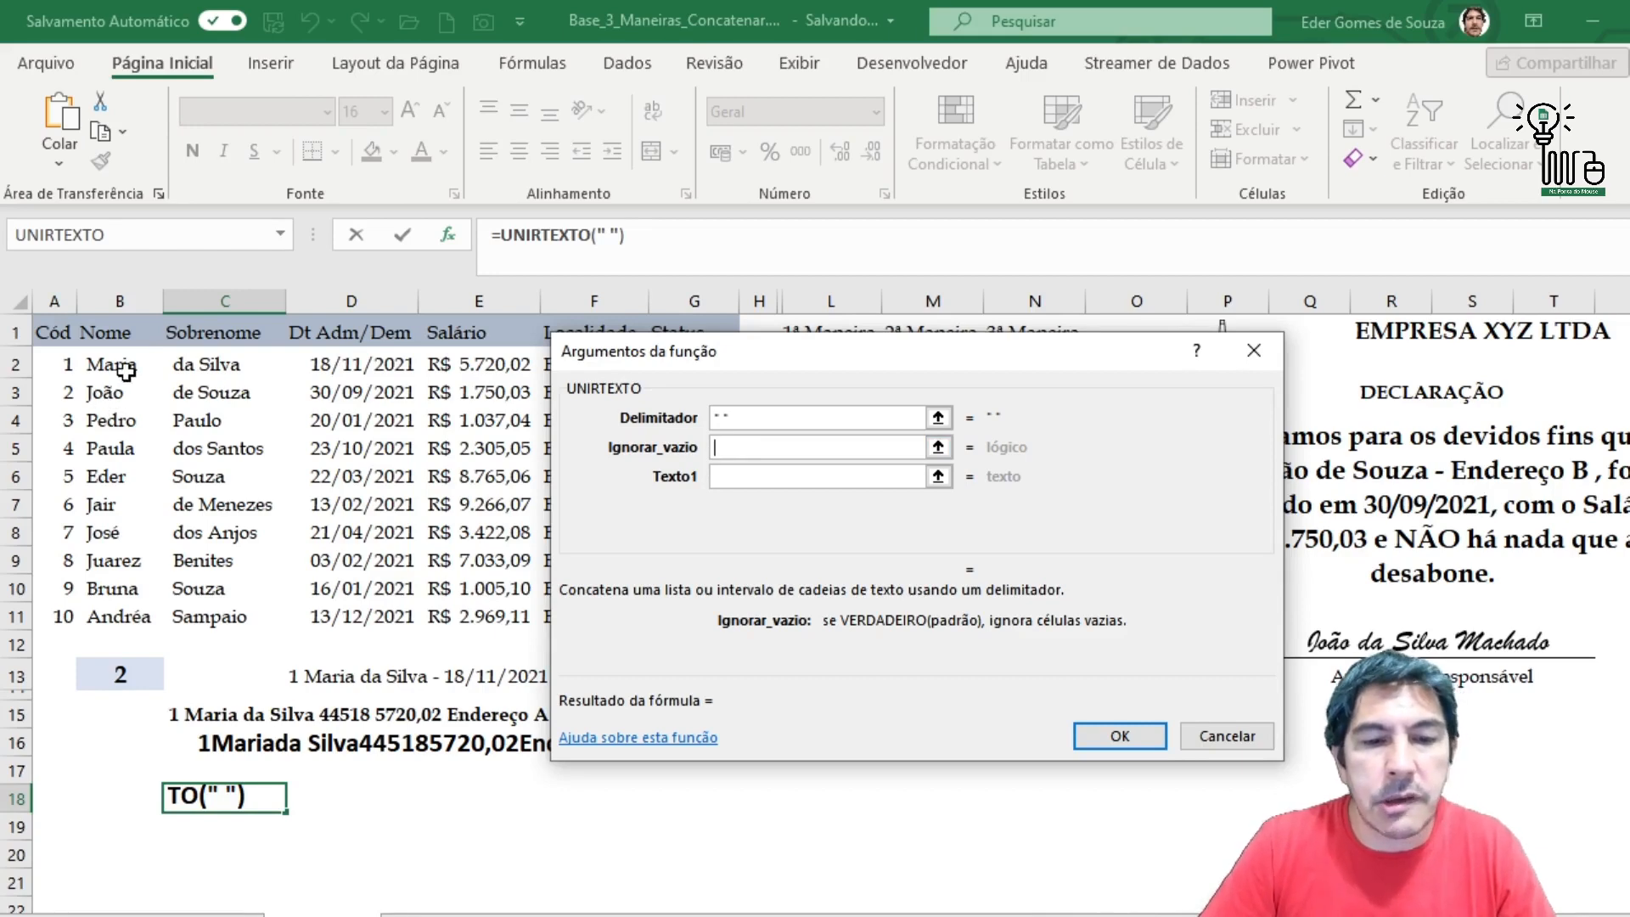
pyautogui.click(674, 738)
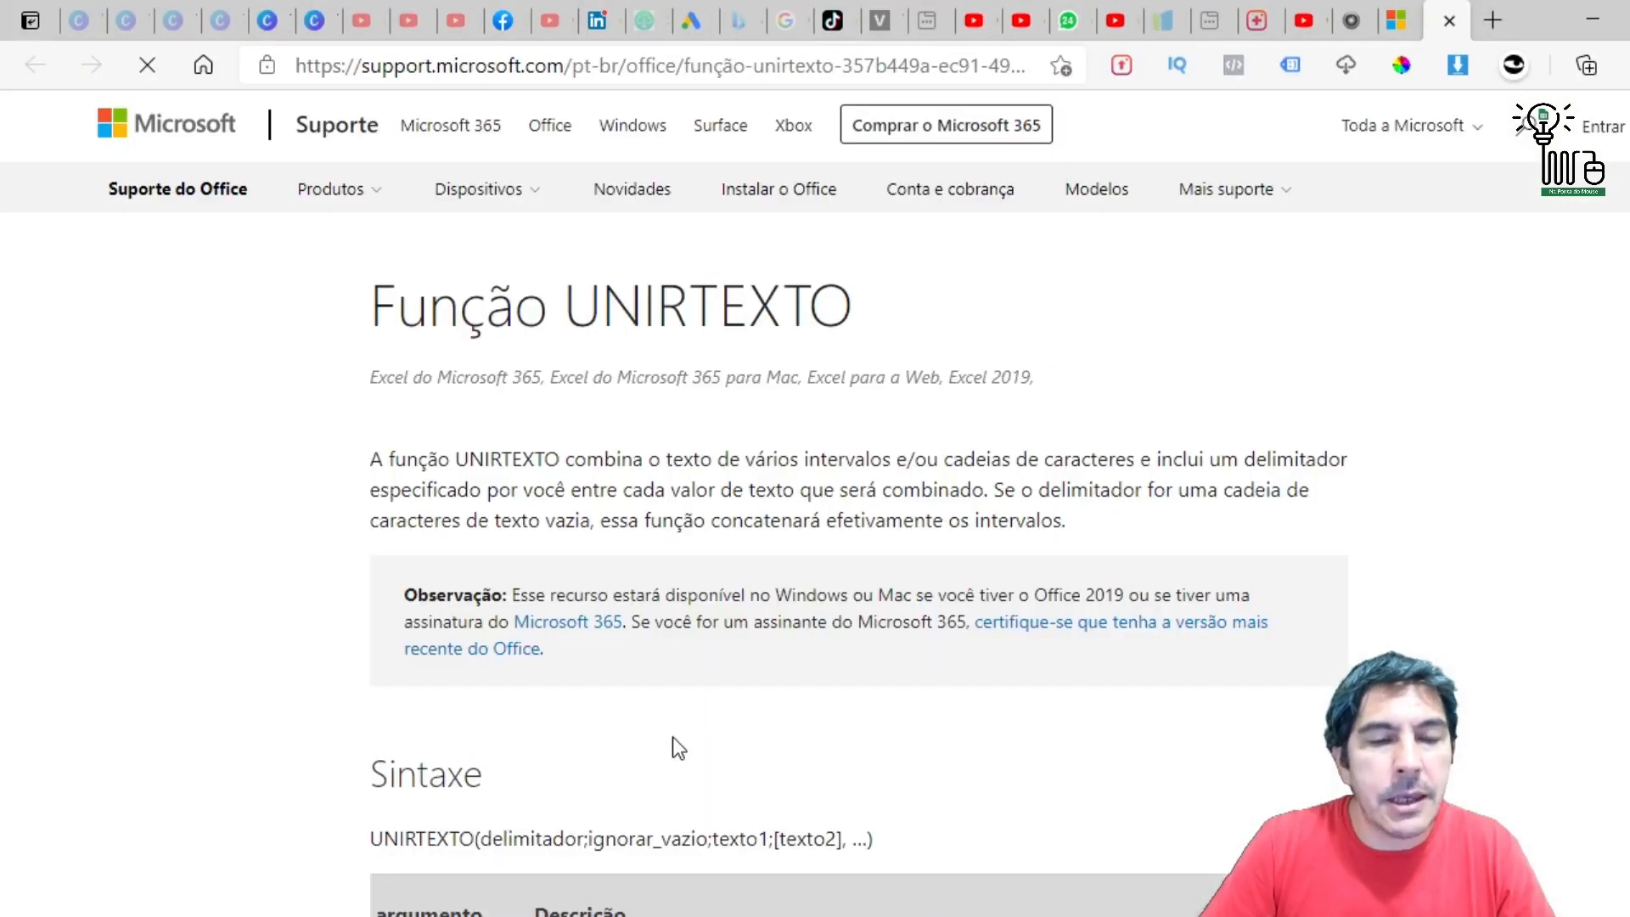
pyautogui.hotkey('alt', 'Tab')
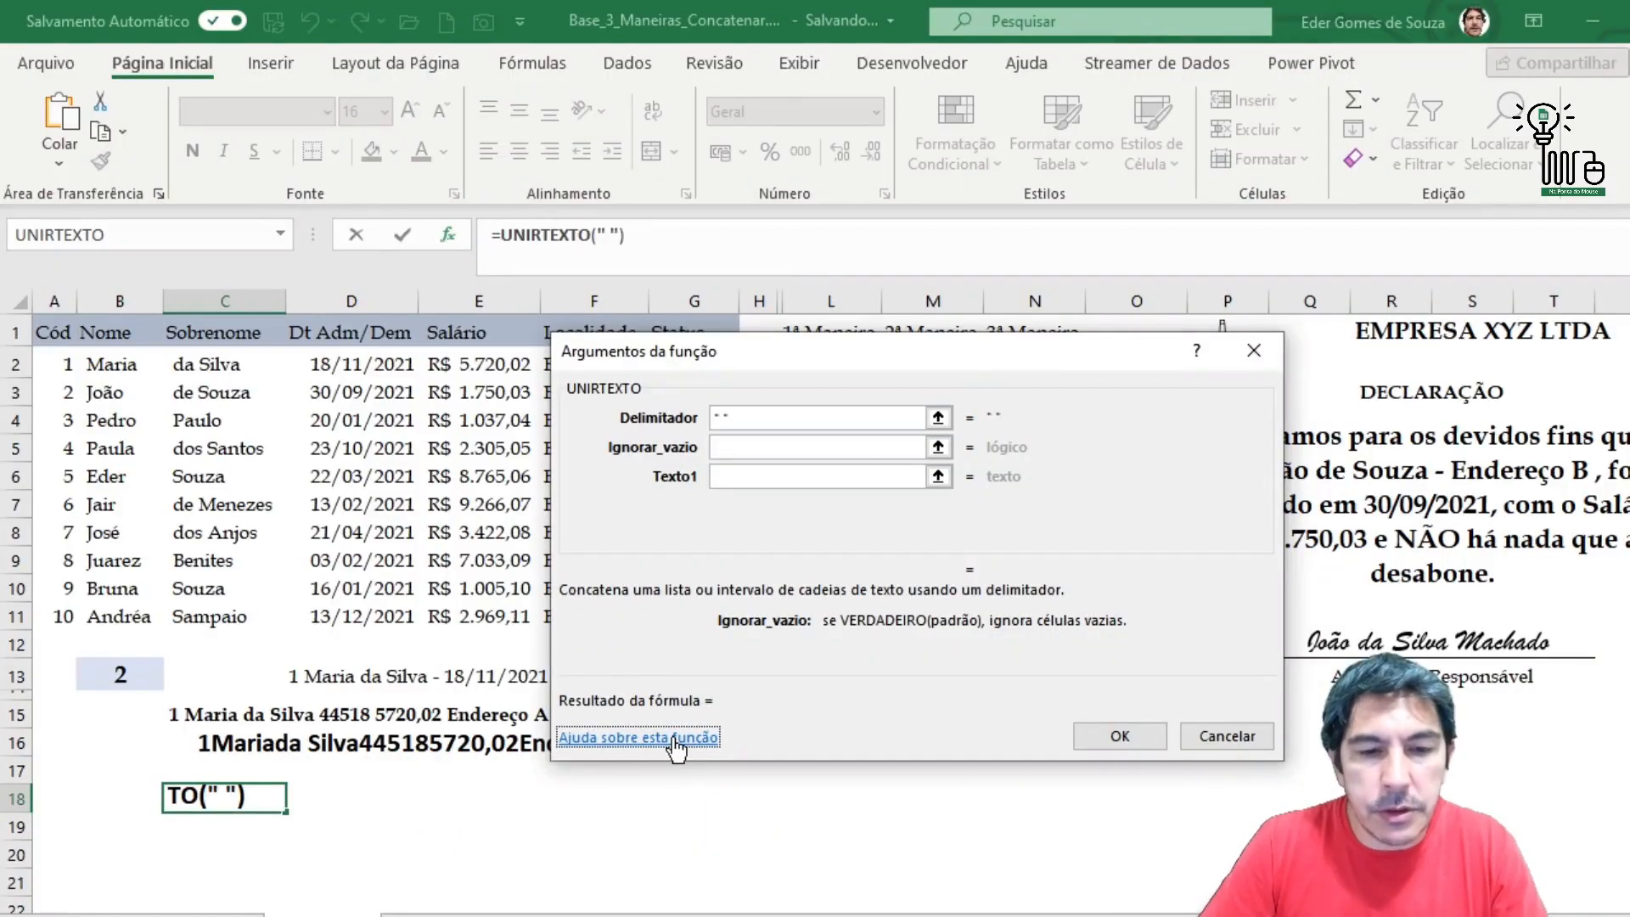
# - Leave Ignorar_vazio empty, set Texto1 to the range A2:G2 and confirm the UNIRTEXTO formula in C18
pyautogui.click(782, 449)
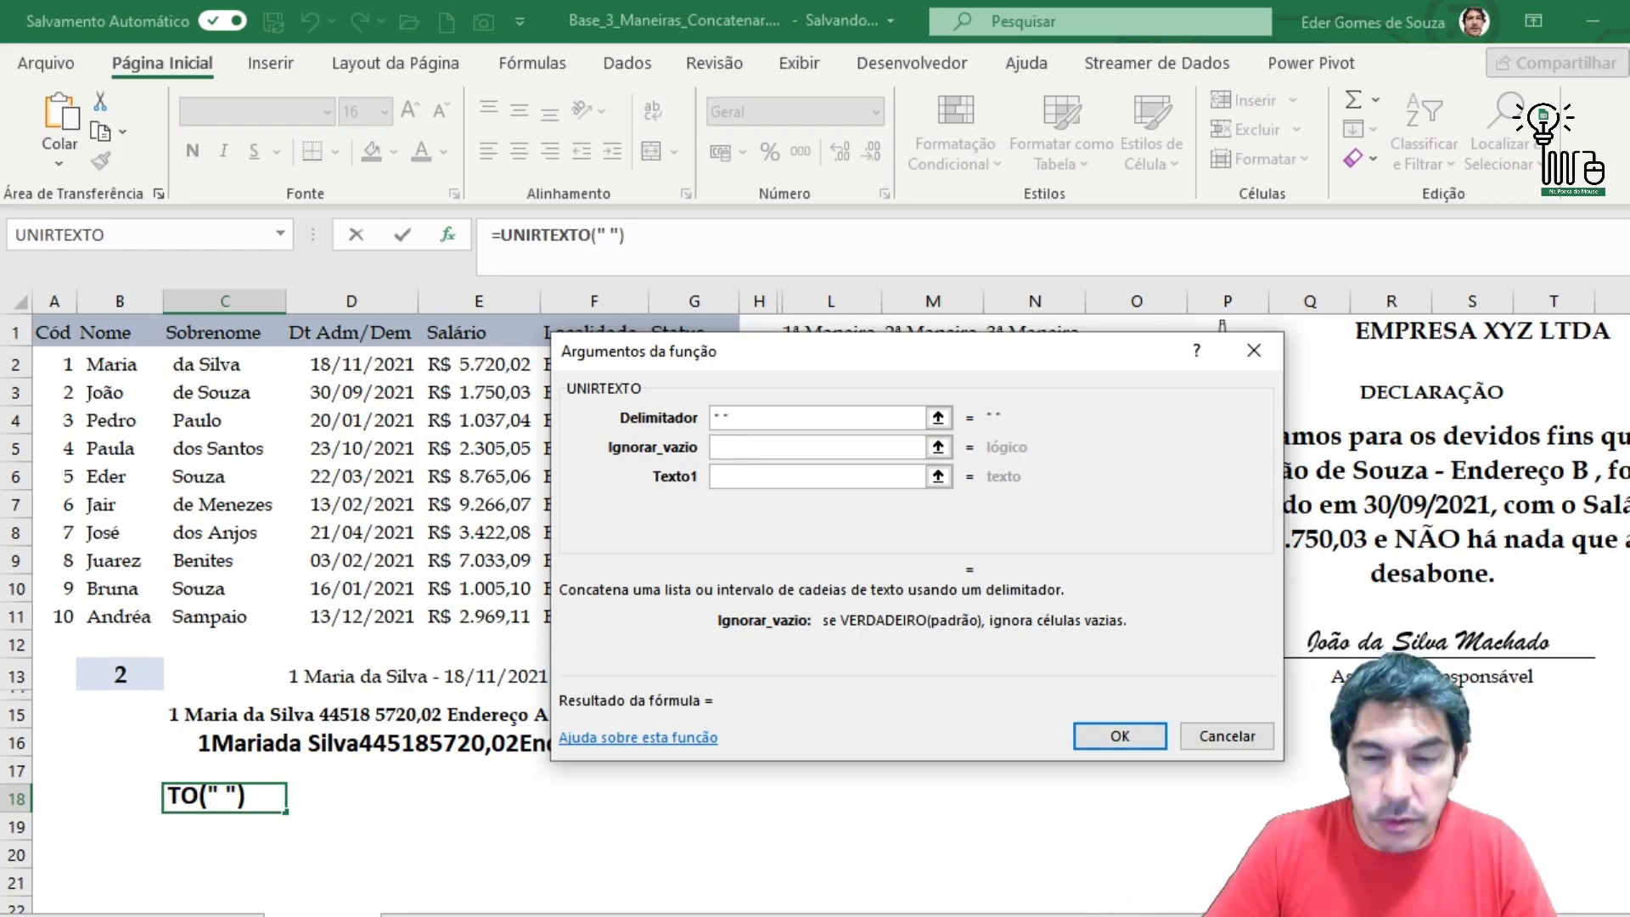
pyautogui.click(734, 481)
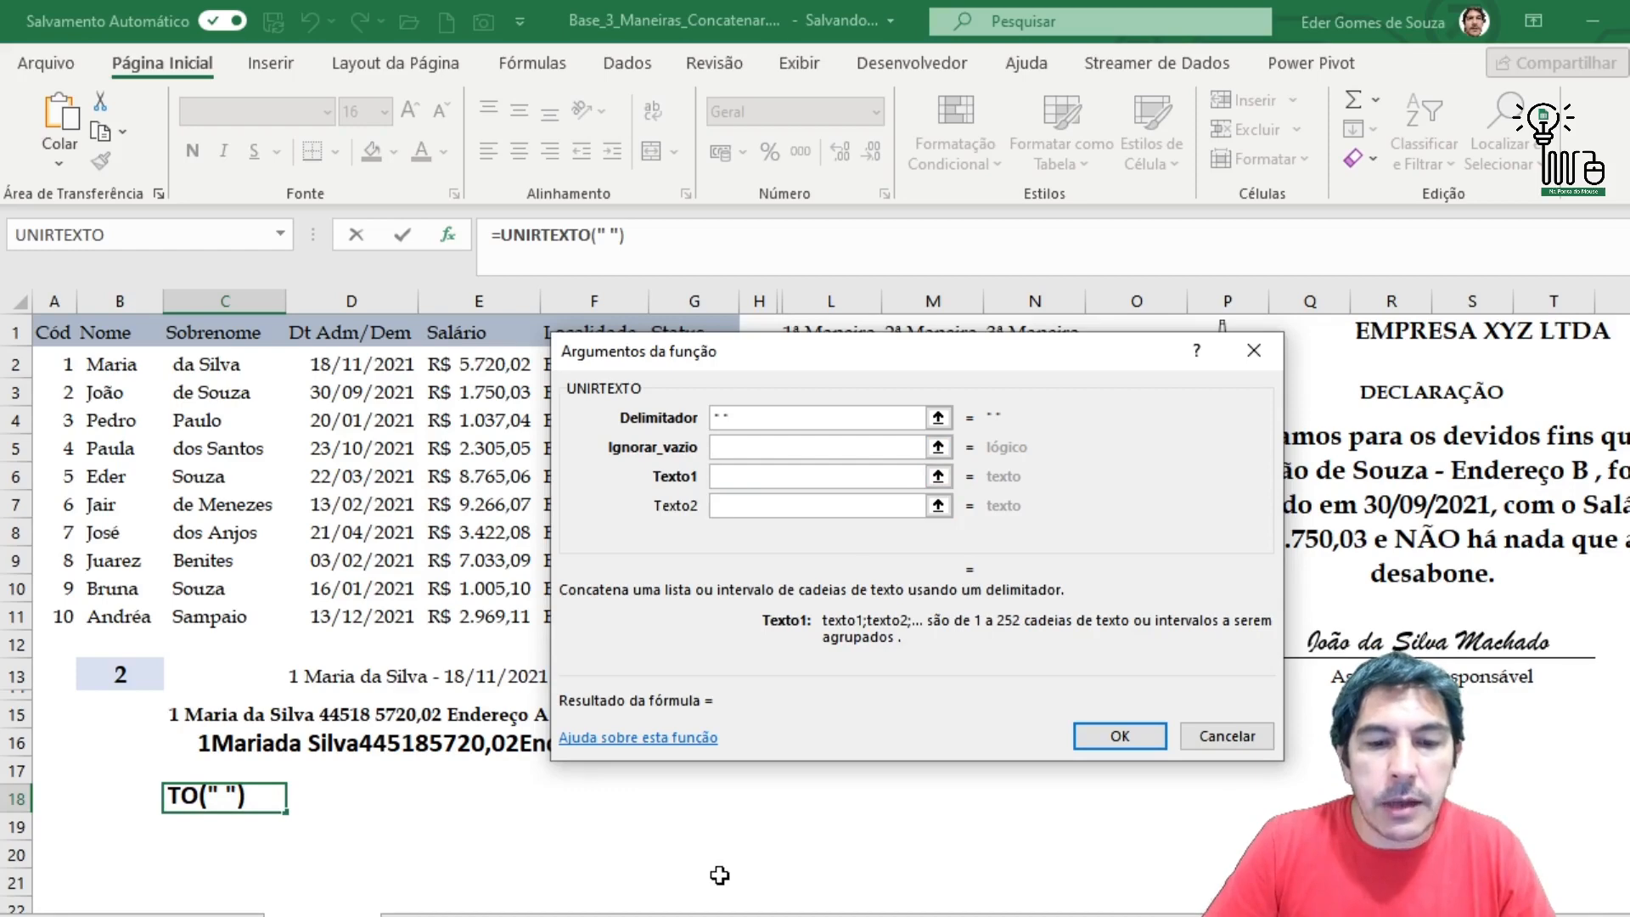
pyautogui.moveTo(759, 355); pyautogui.dragTo(1032, 511)
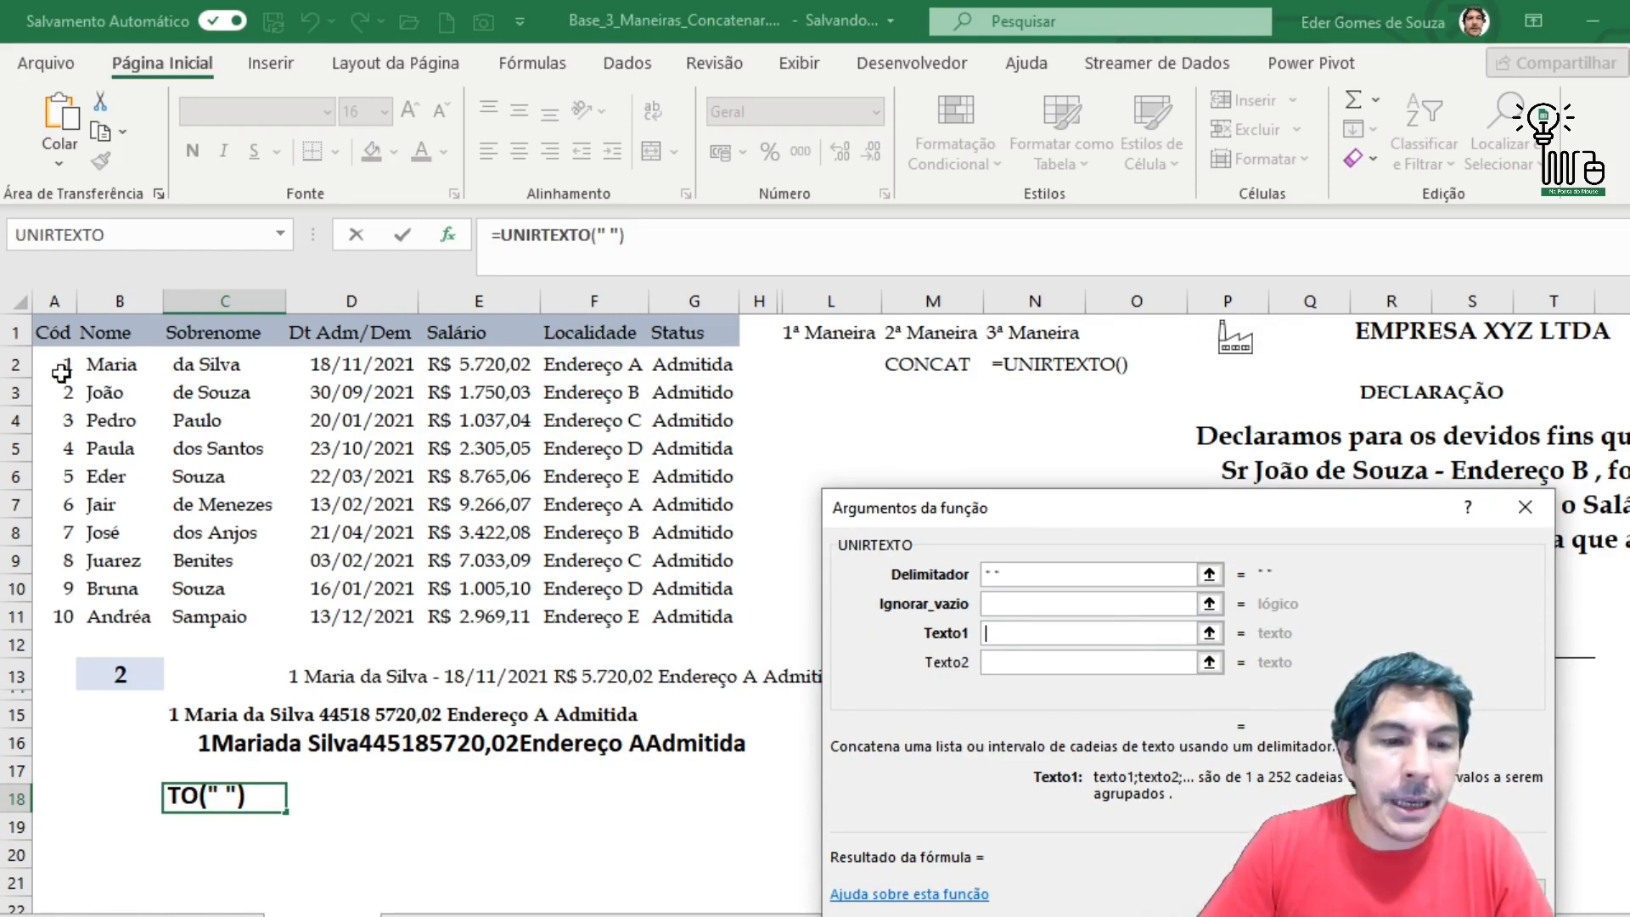
pyautogui.moveTo(57, 365); pyautogui.dragTo(687, 365)
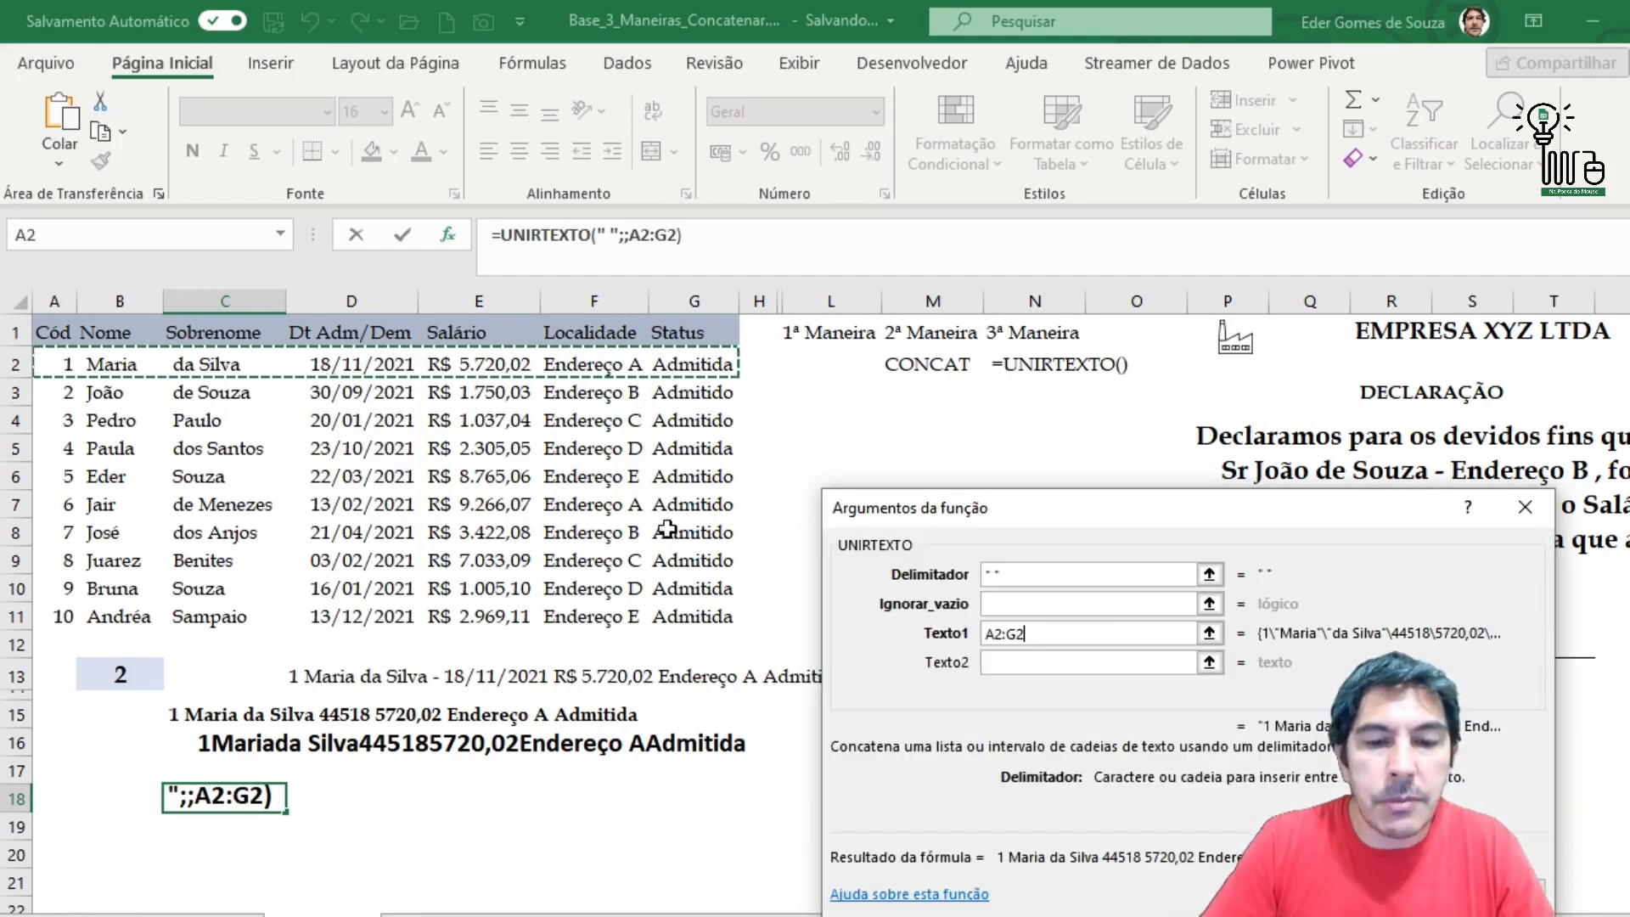
pyautogui.press('Return')
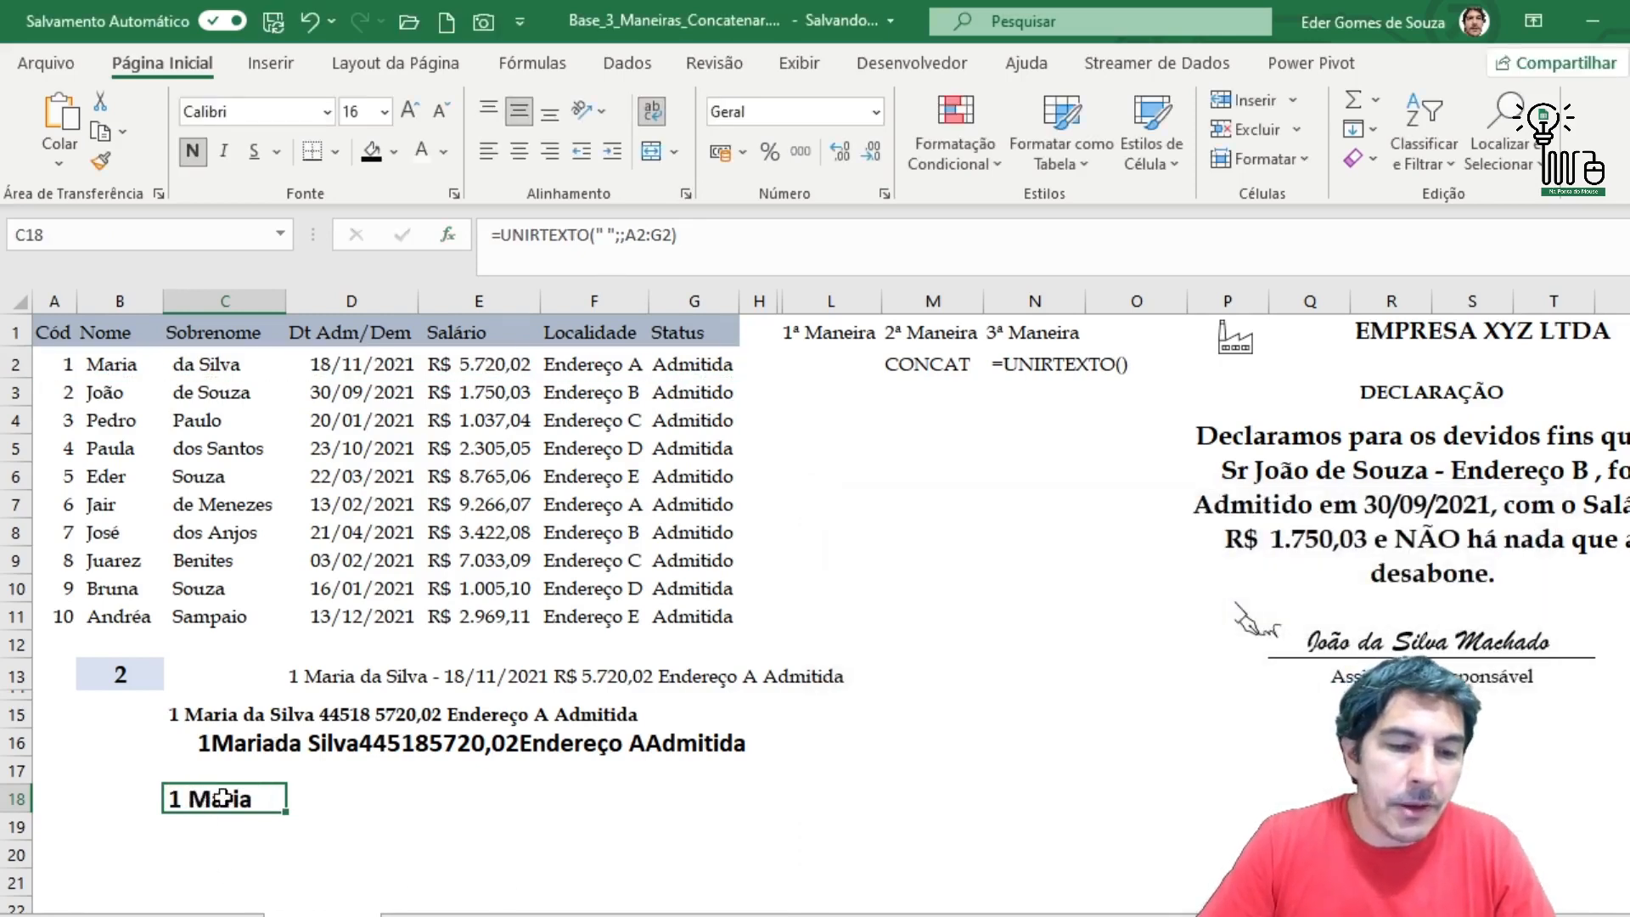
# - Merge and centre the cells C18:G18 to fit the UNIRTEXTO result
pyautogui.moveTo(222, 798); pyautogui.dragTo(737, 798)
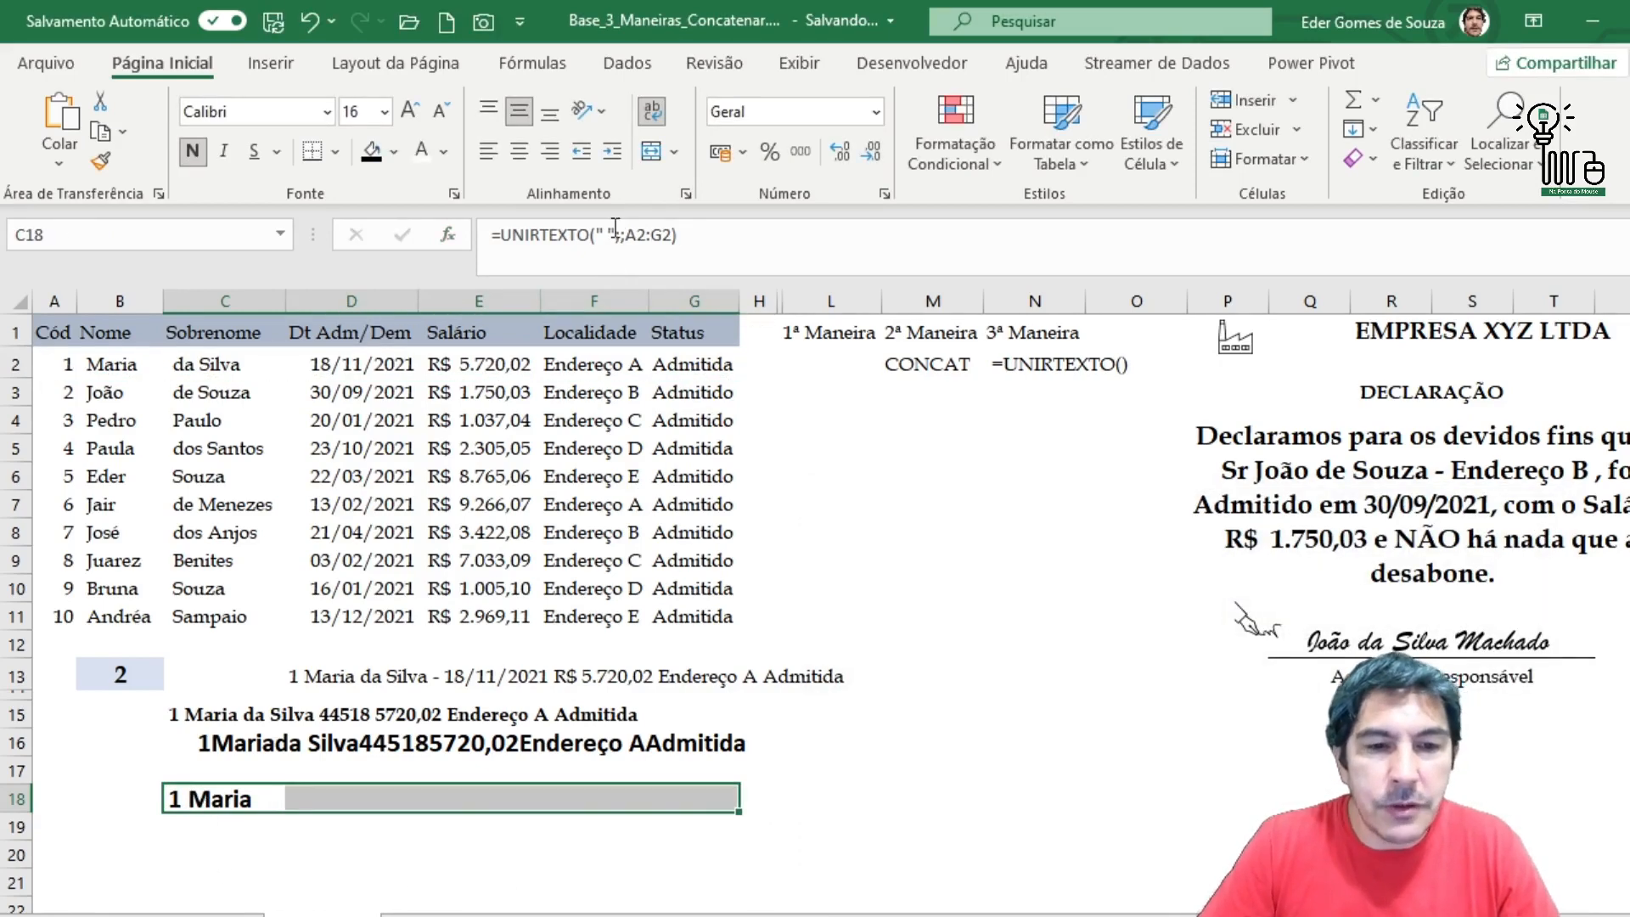
pyautogui.click(651, 157)
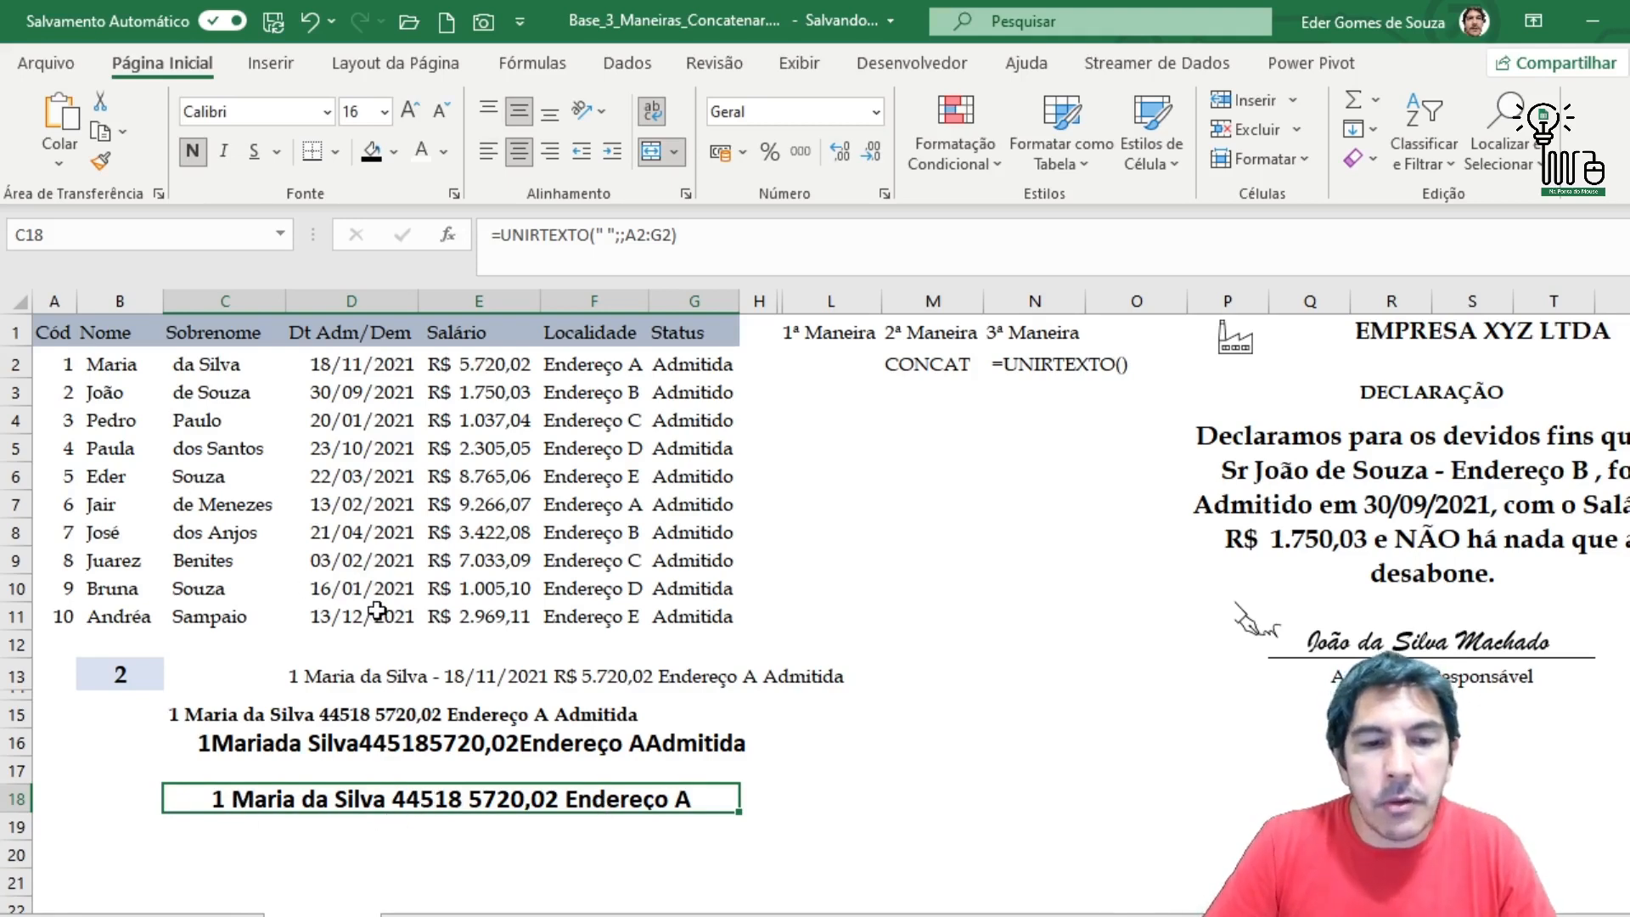
# - Replace the Texto1 range of the UNIRTEXTO formula in C18 with the separate cells A2, B2 and C2 as Texto1 to Texto3
pyautogui.click(447, 231)
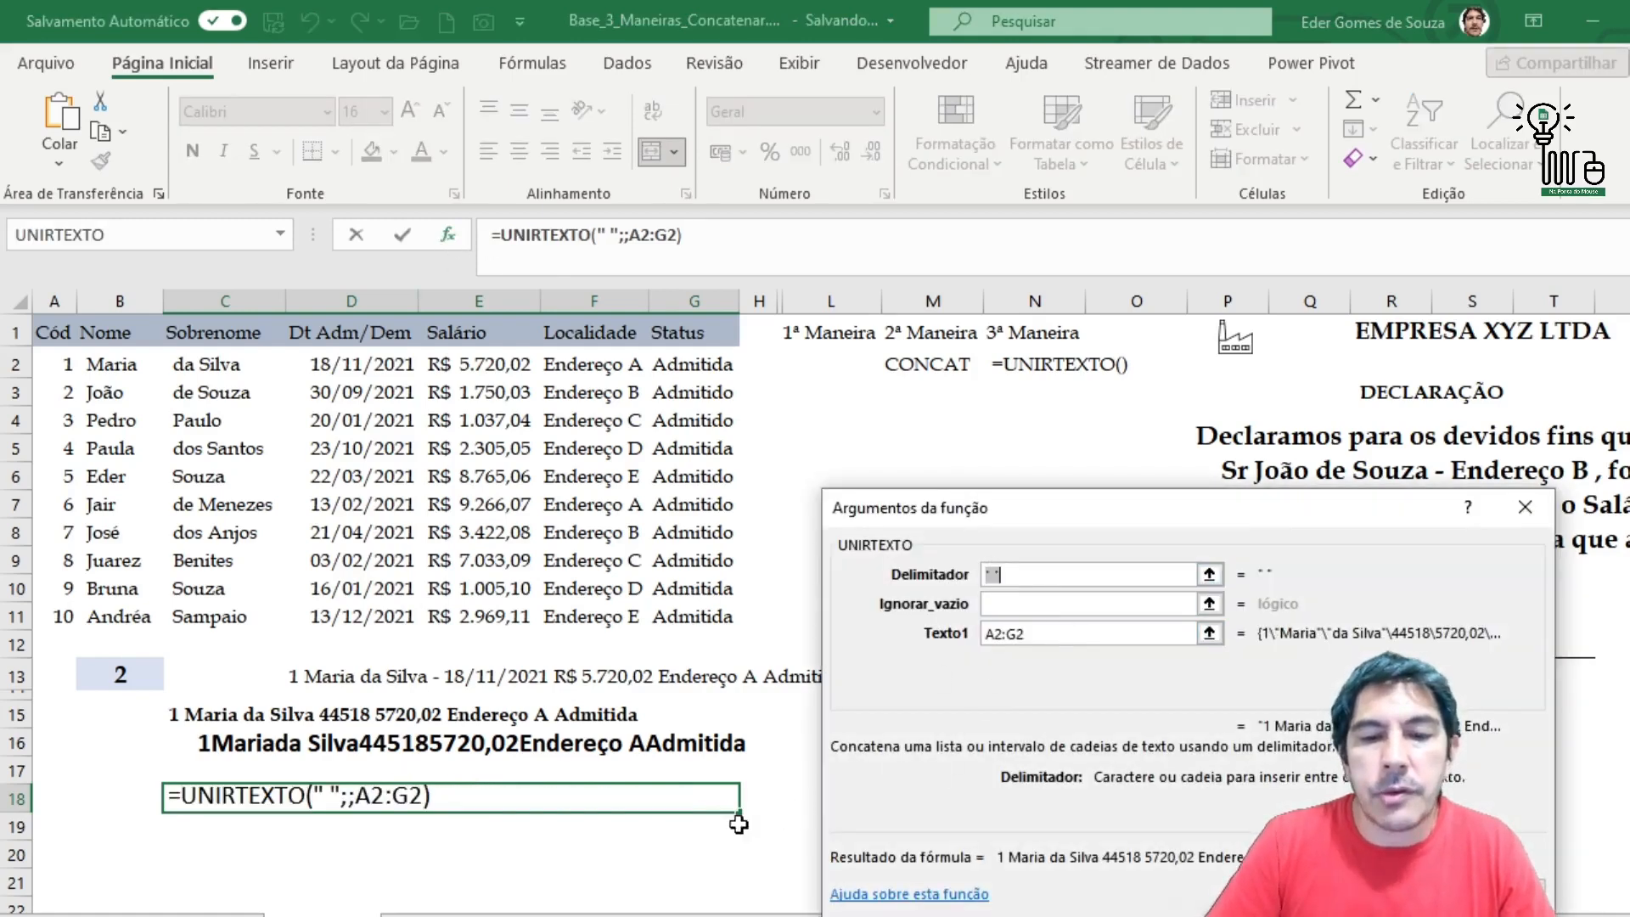
pyautogui.moveTo(1062, 636); pyautogui.dragTo(917, 632)
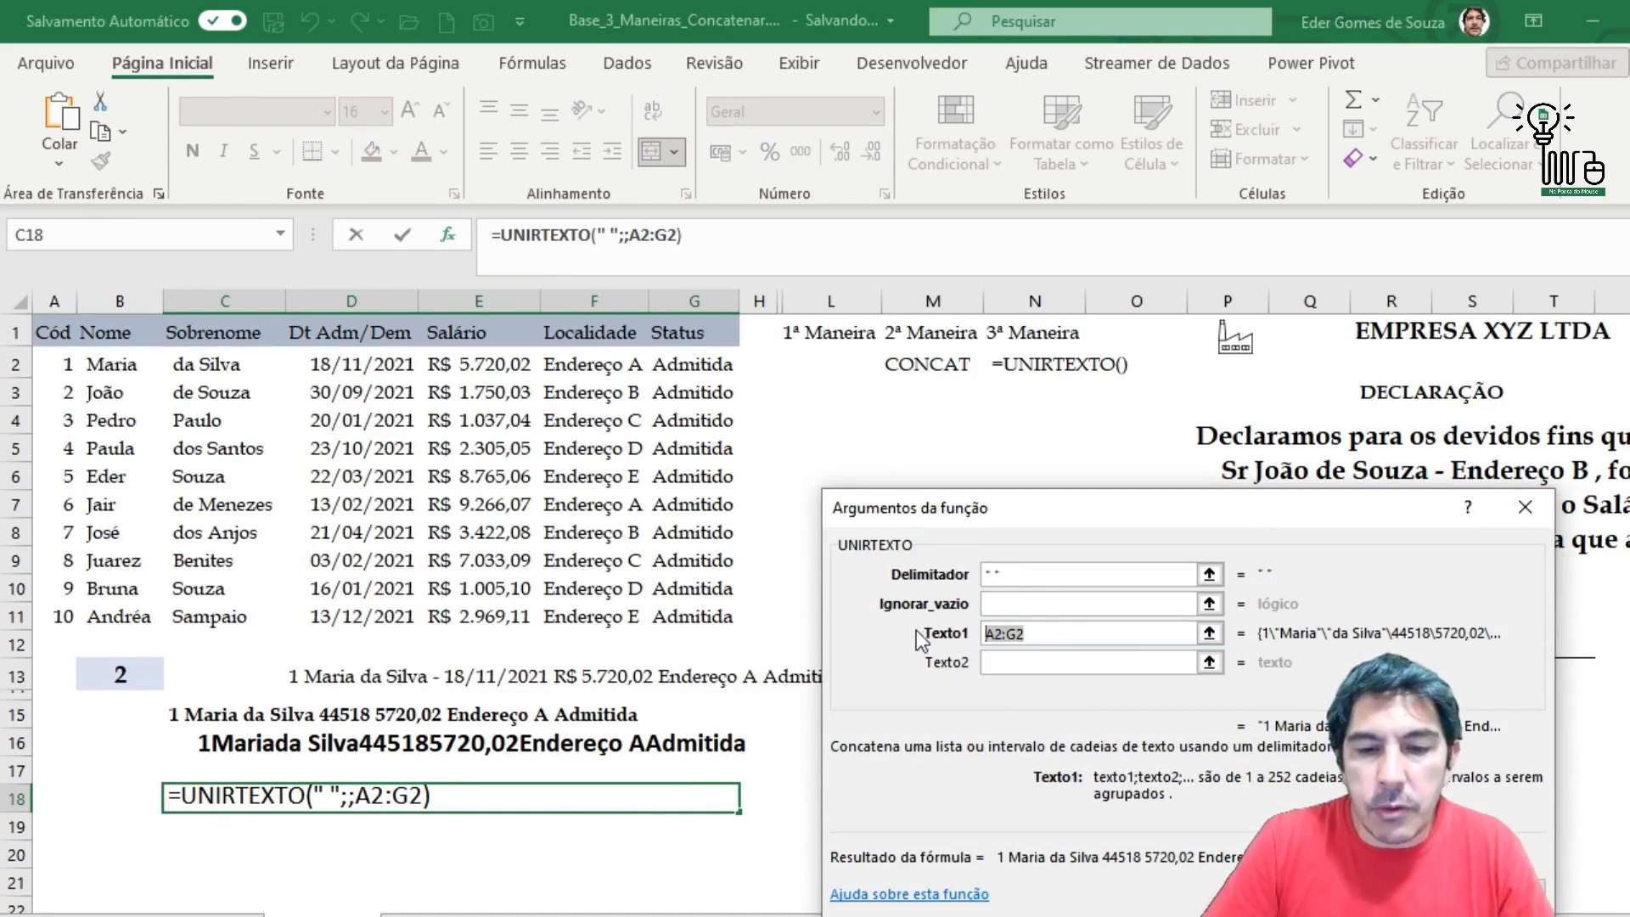
pyautogui.press('Delete')
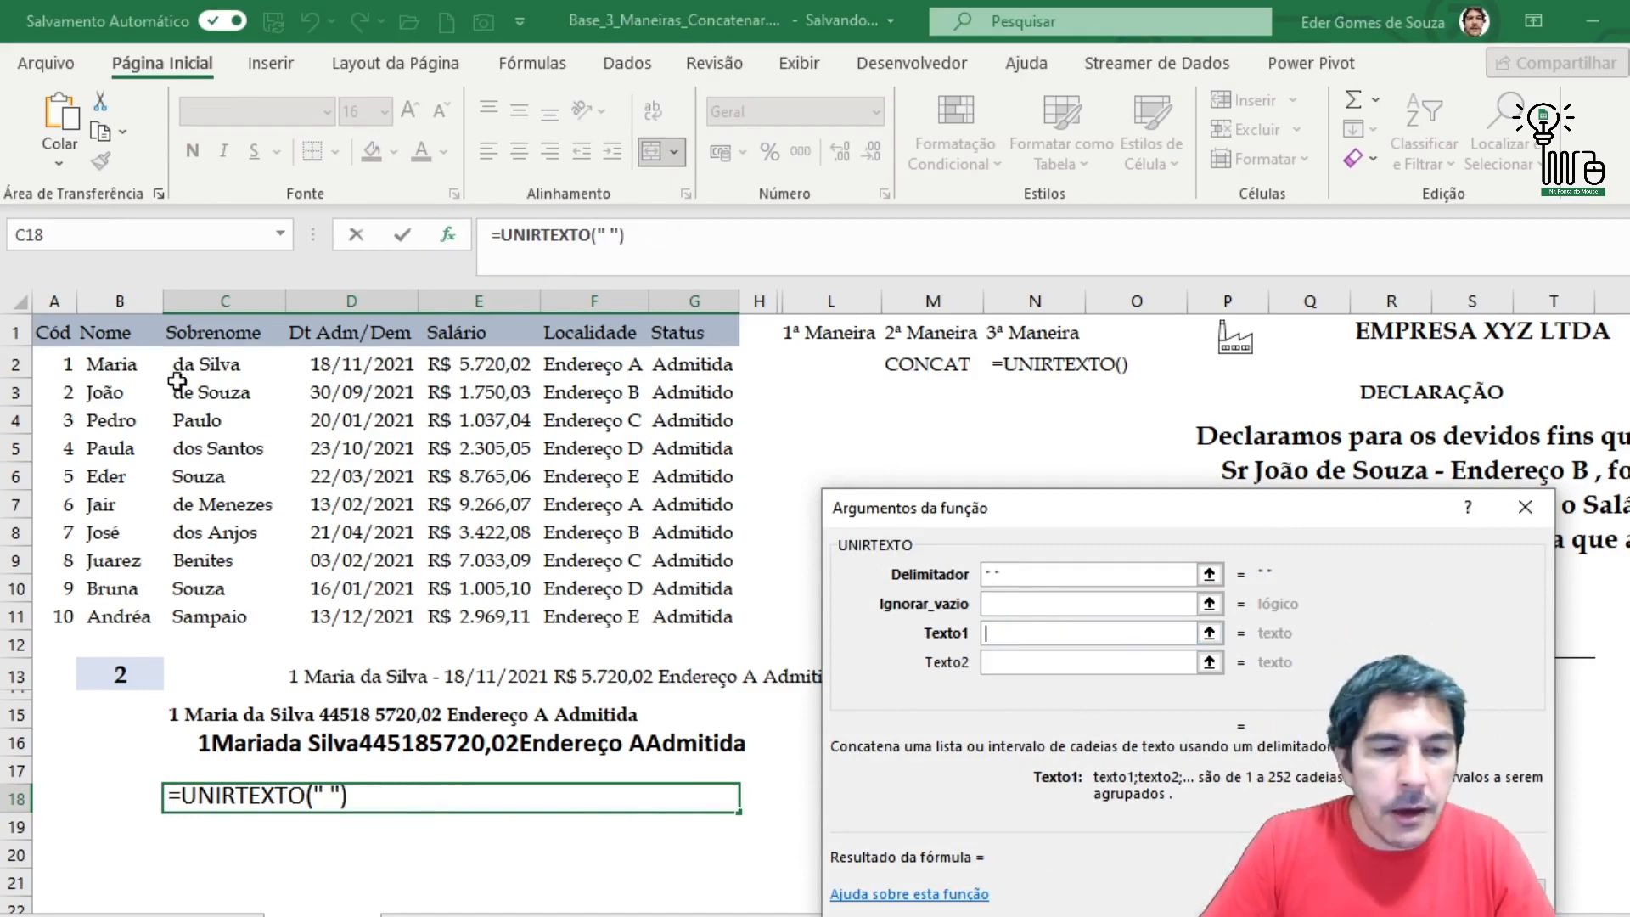
pyautogui.click(61, 367)
pyautogui.click(1035, 659)
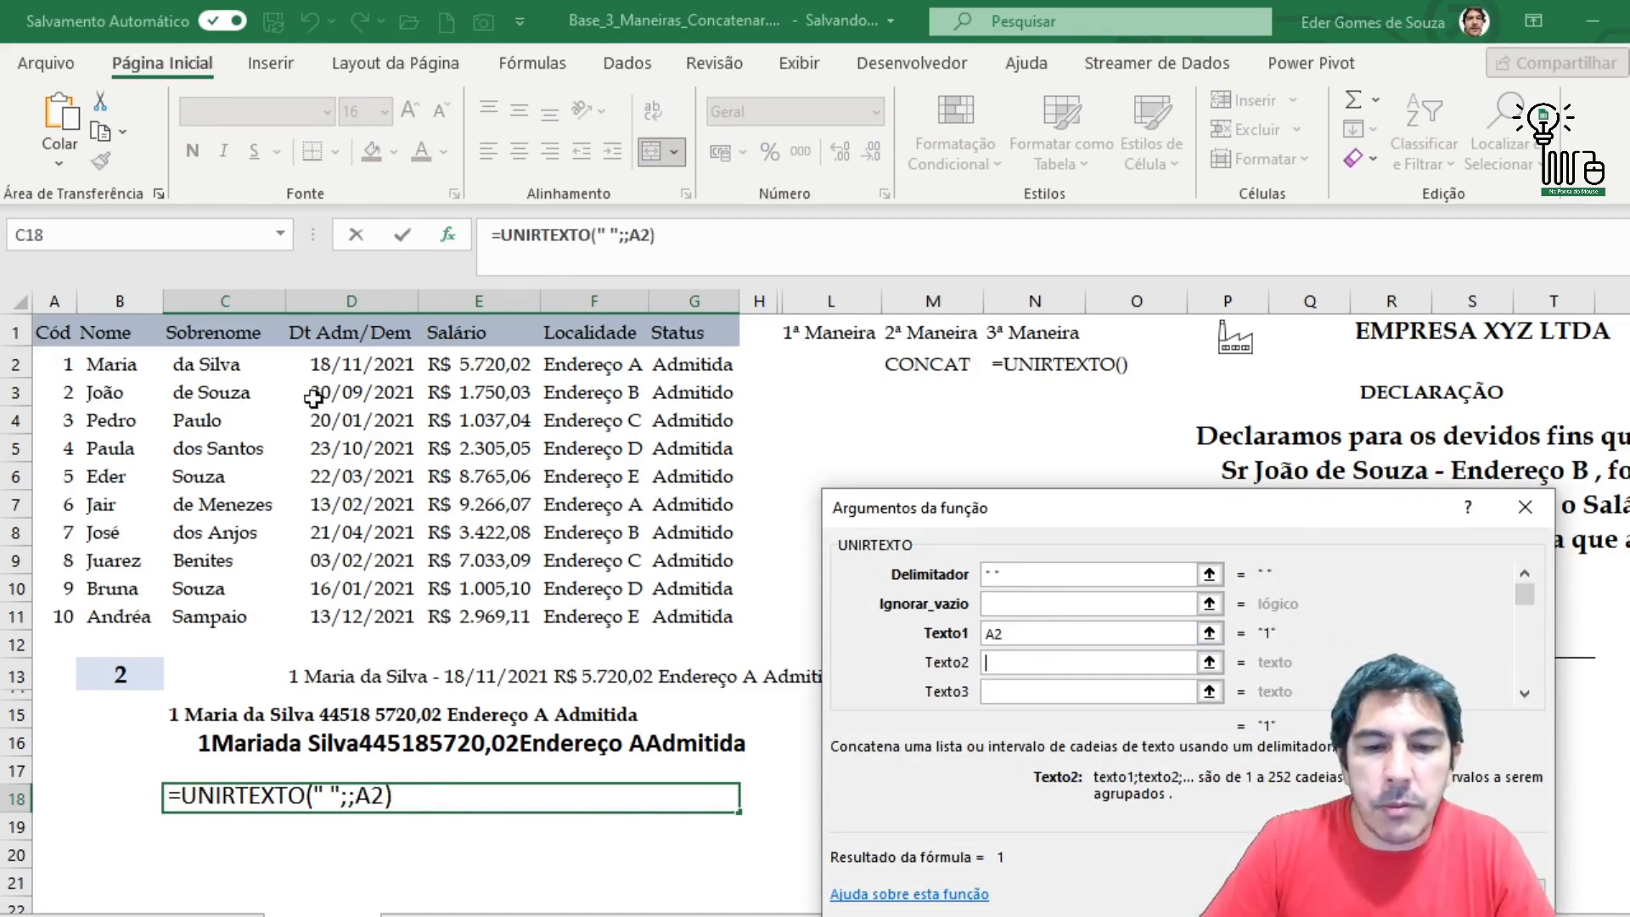
pyautogui.click(131, 363)
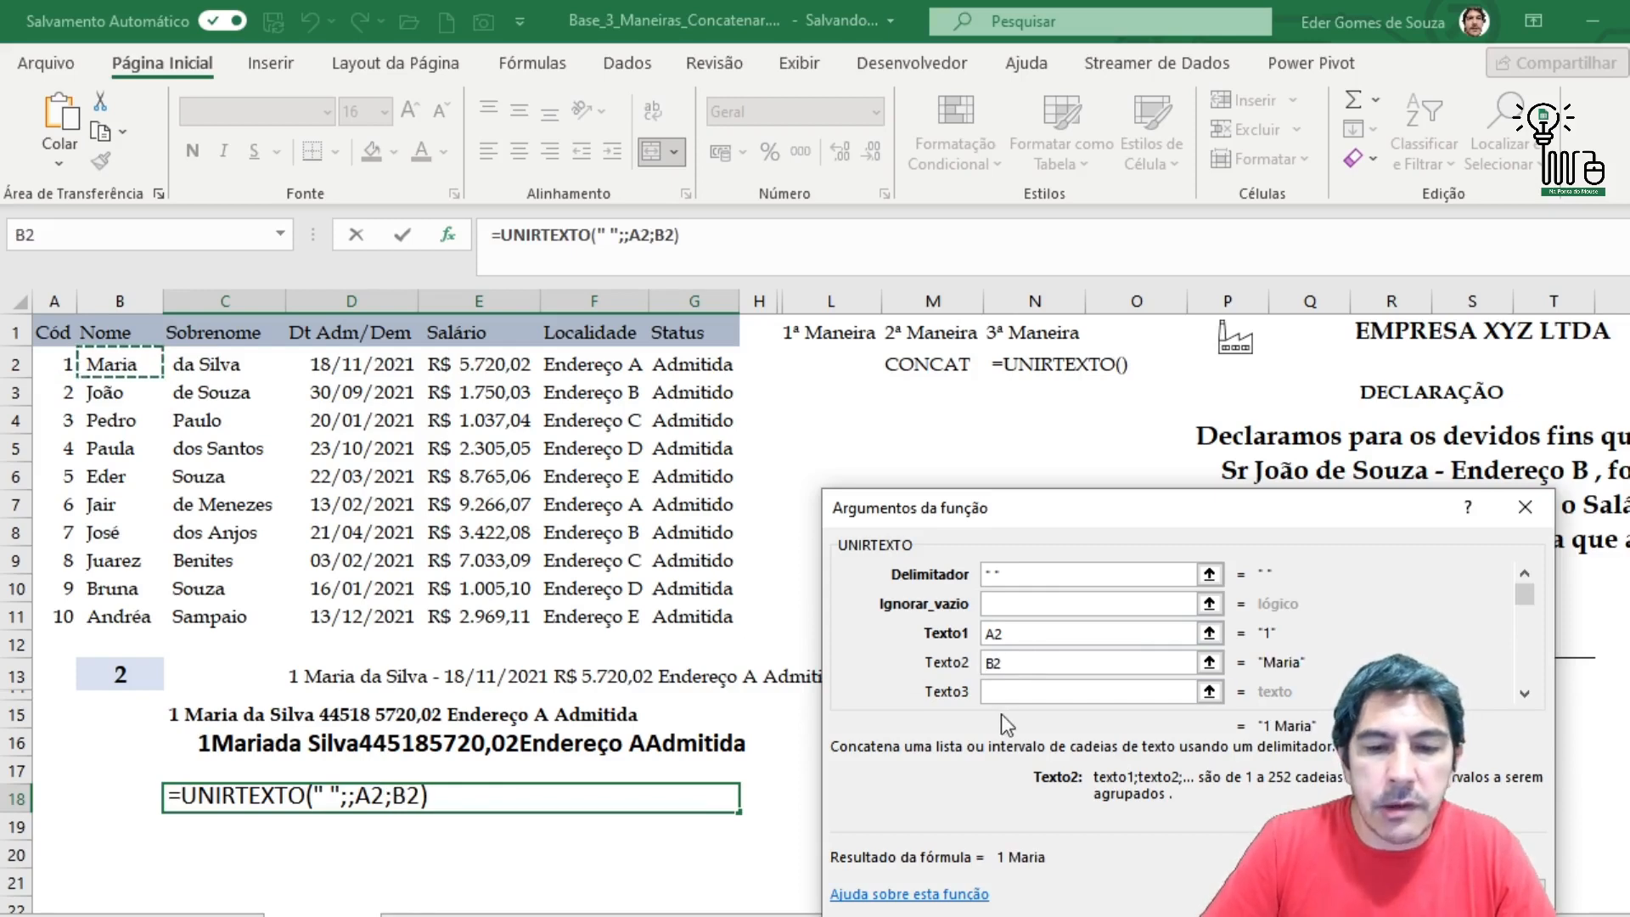
pyautogui.click(1192, 690)
pyautogui.click(221, 361)
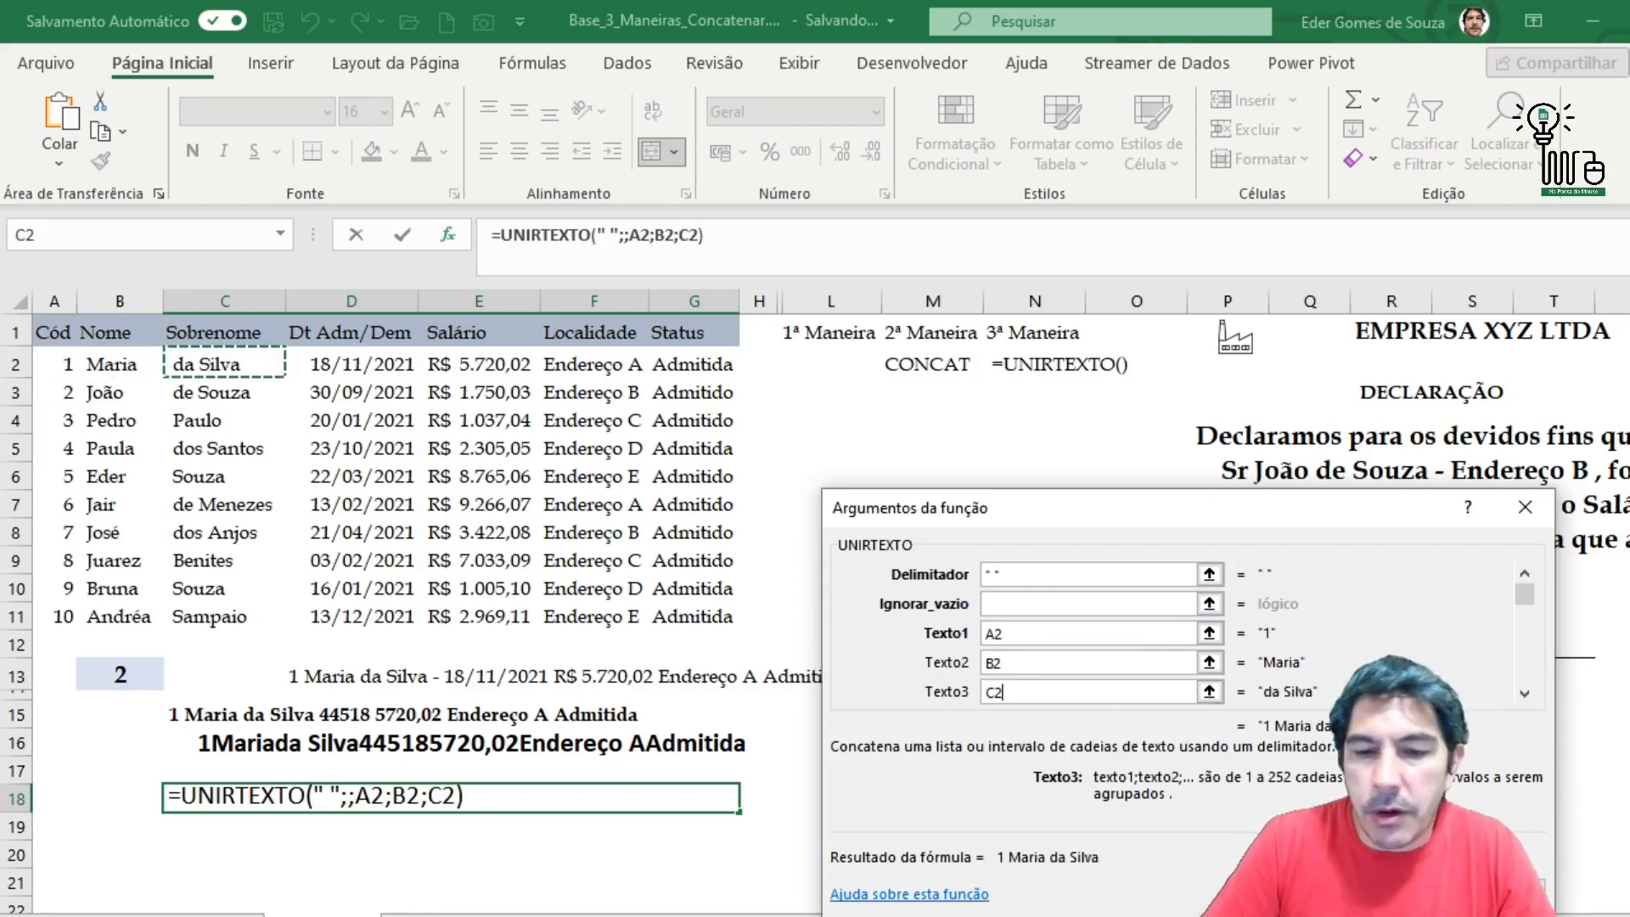
pyautogui.press('Return')
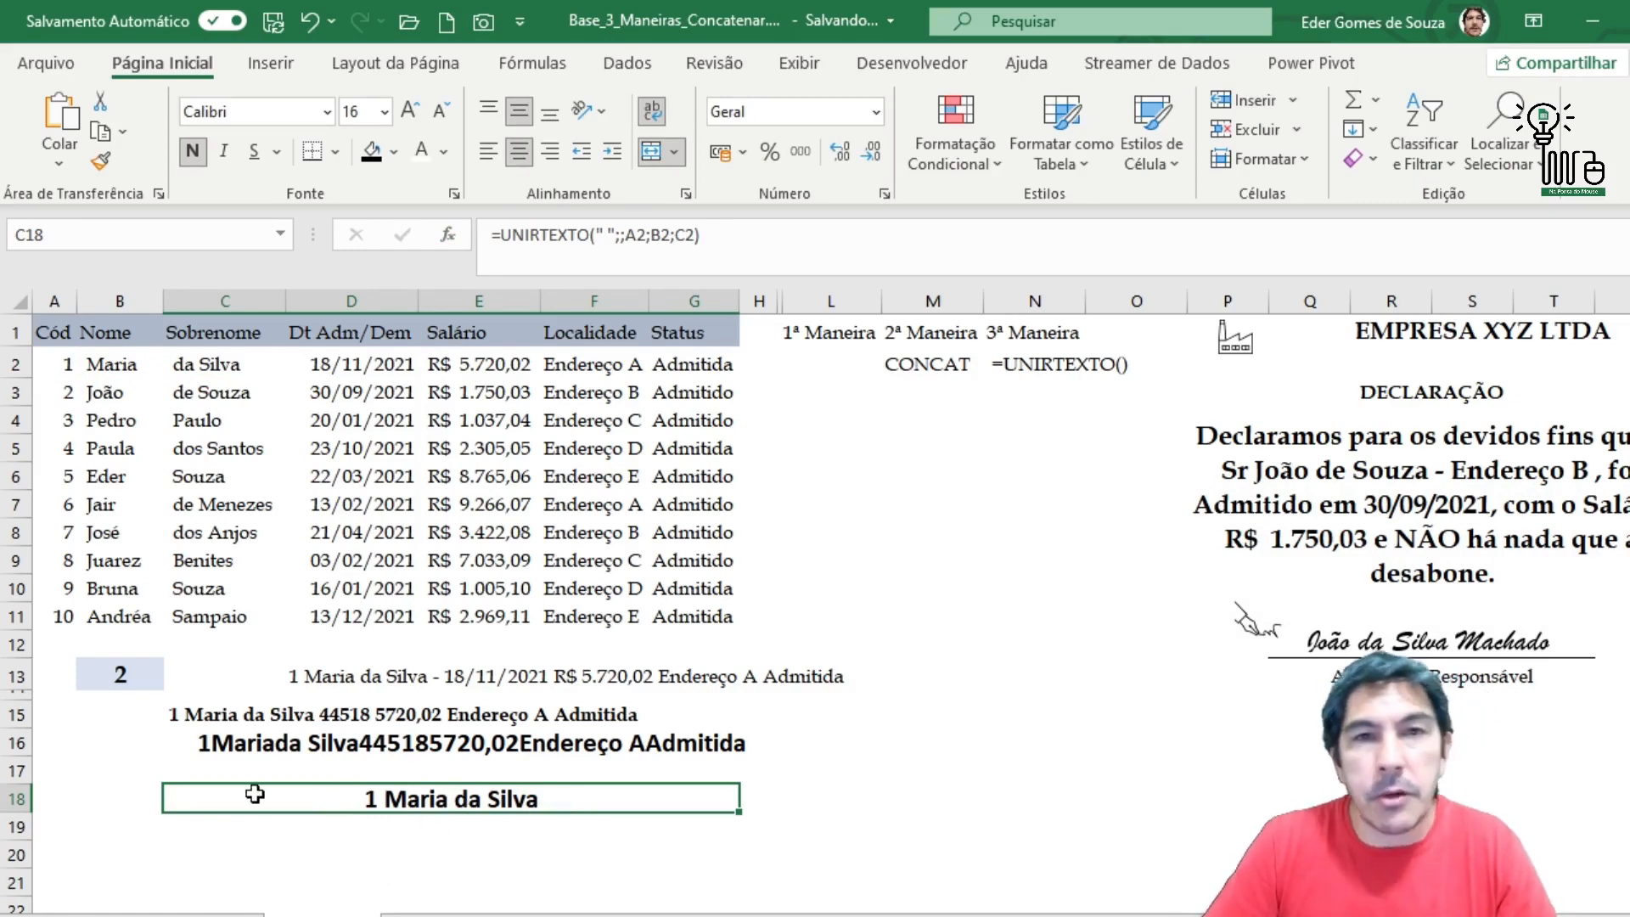
# - Add a hyphen after the code in the C18 formula by changing Texto1 to A2&"-"
pyautogui.click(445, 236)
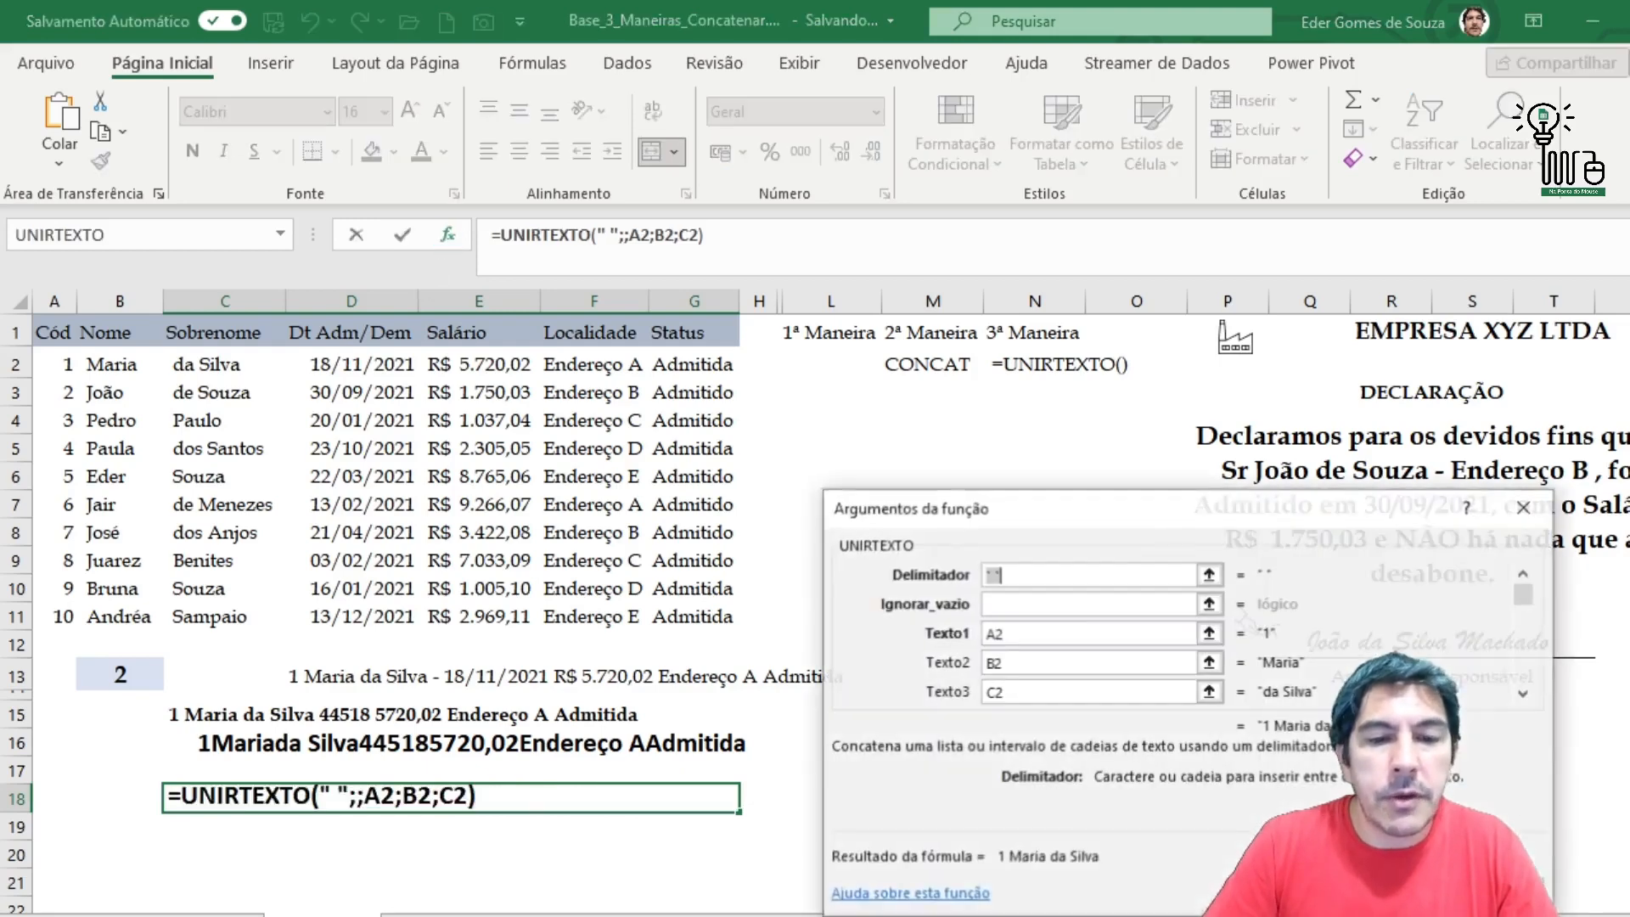
pyautogui.click(1018, 643)
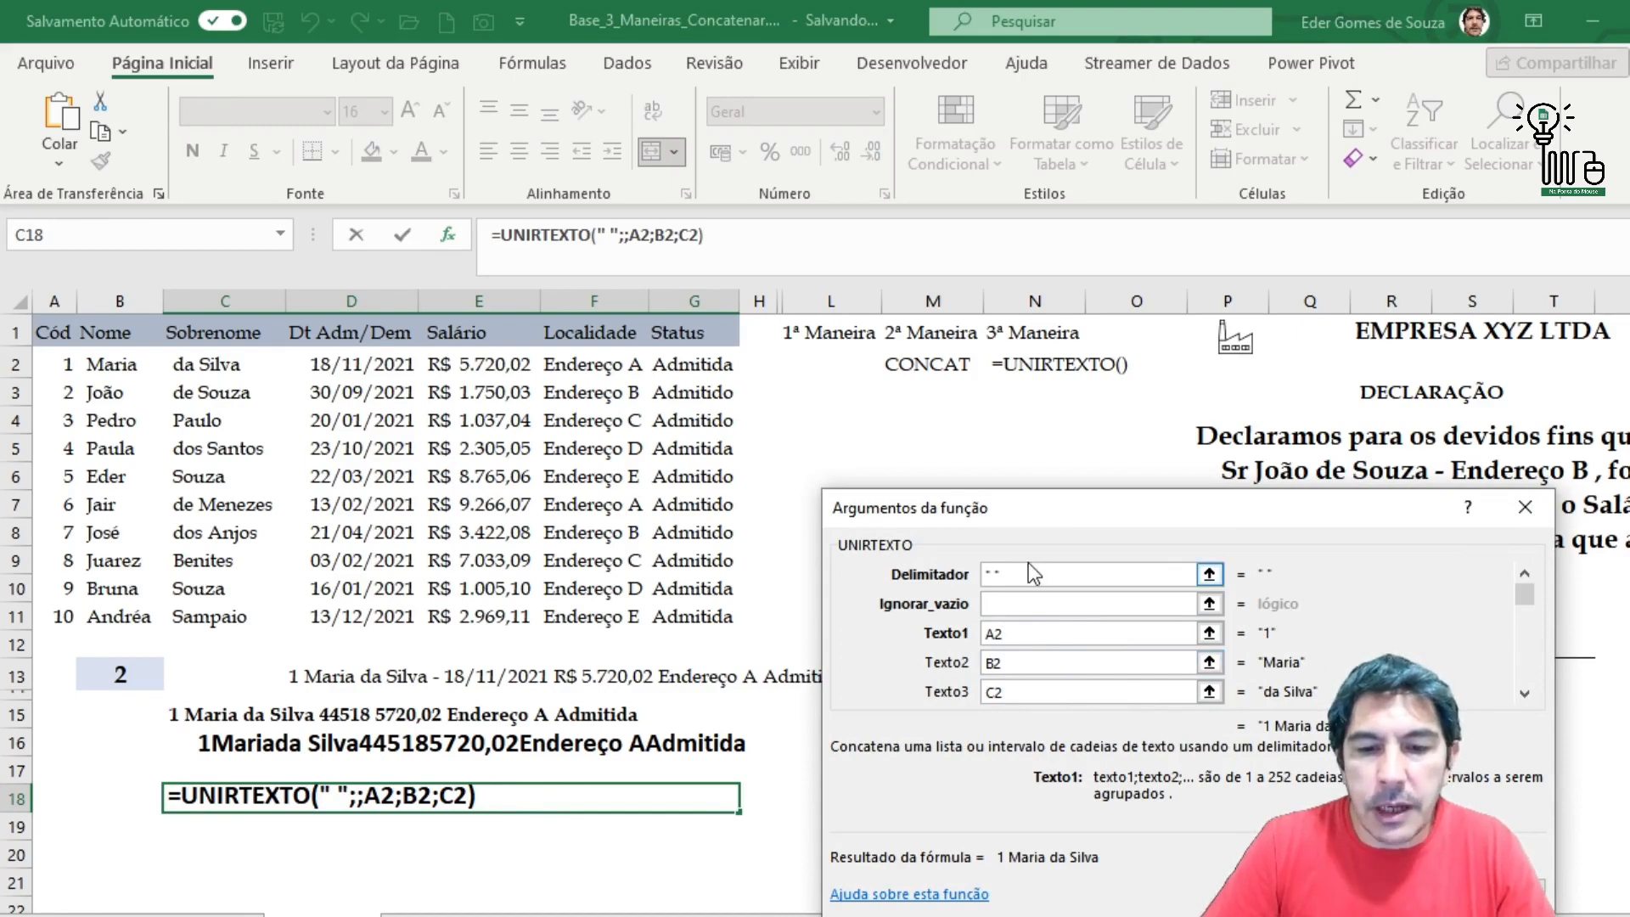
pyautogui.write('"')
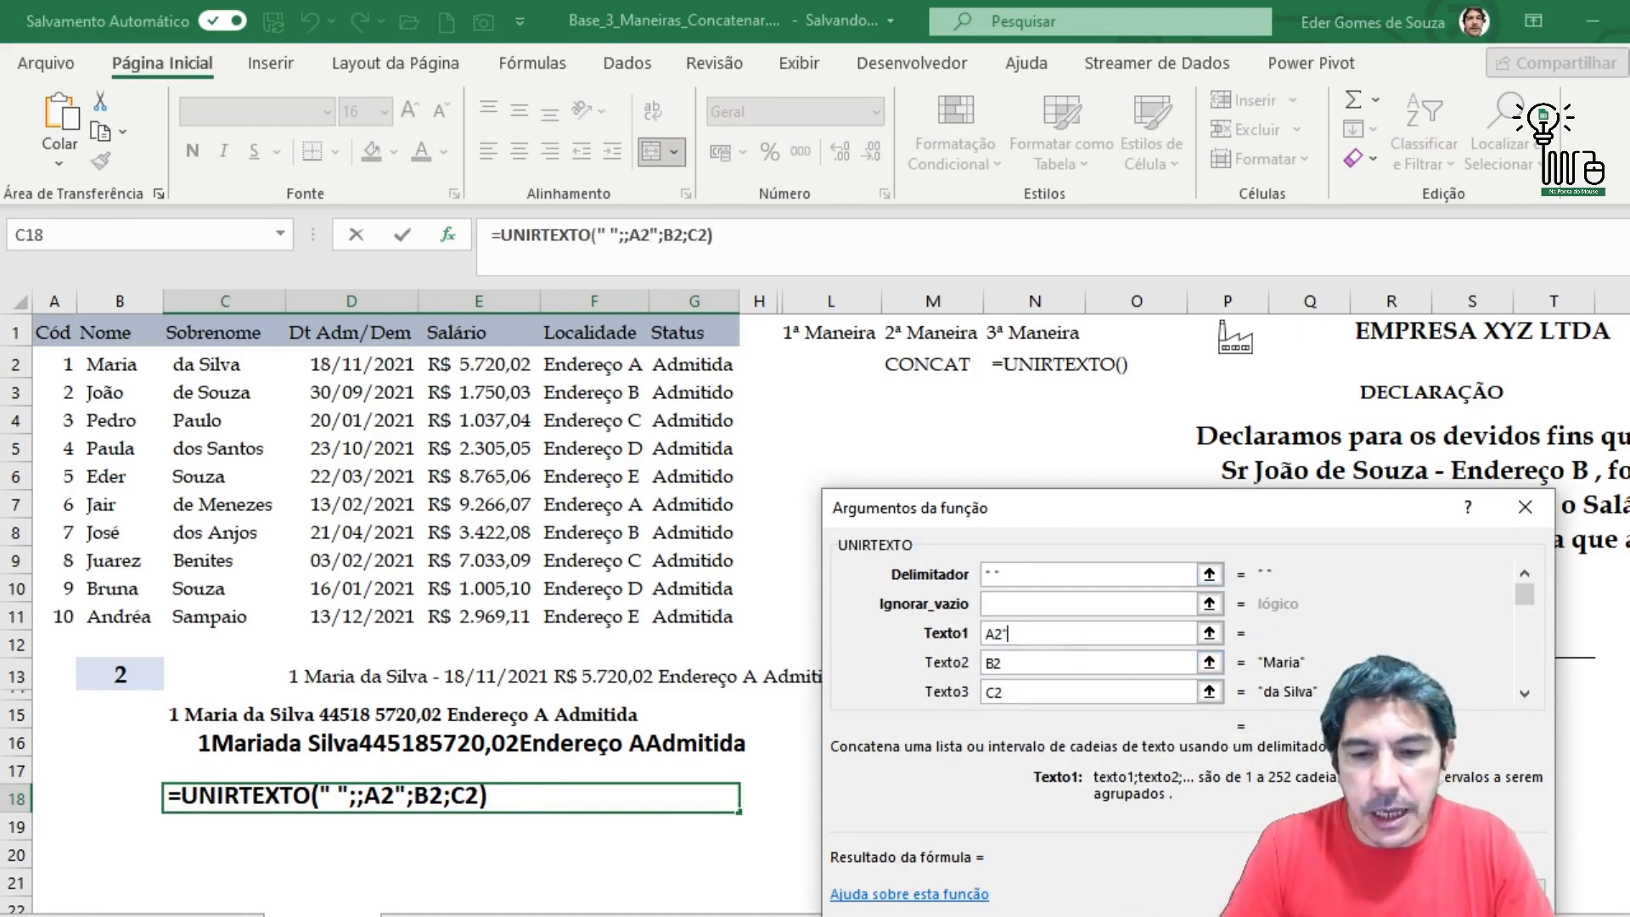
pyautogui.write('-"')
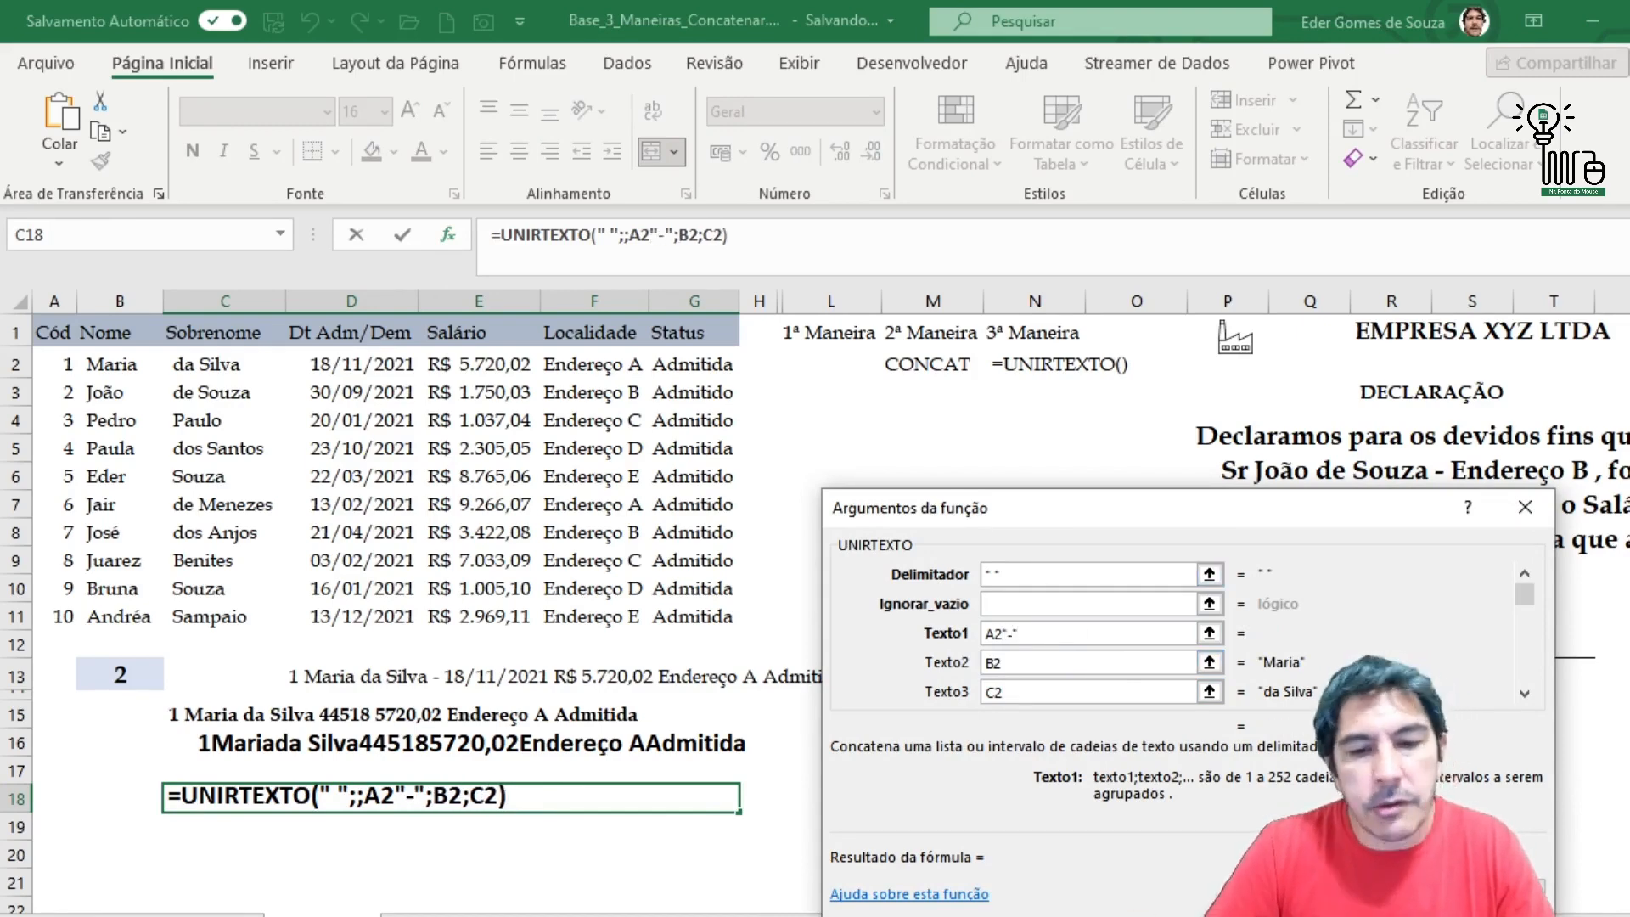
pyautogui.press('Return')
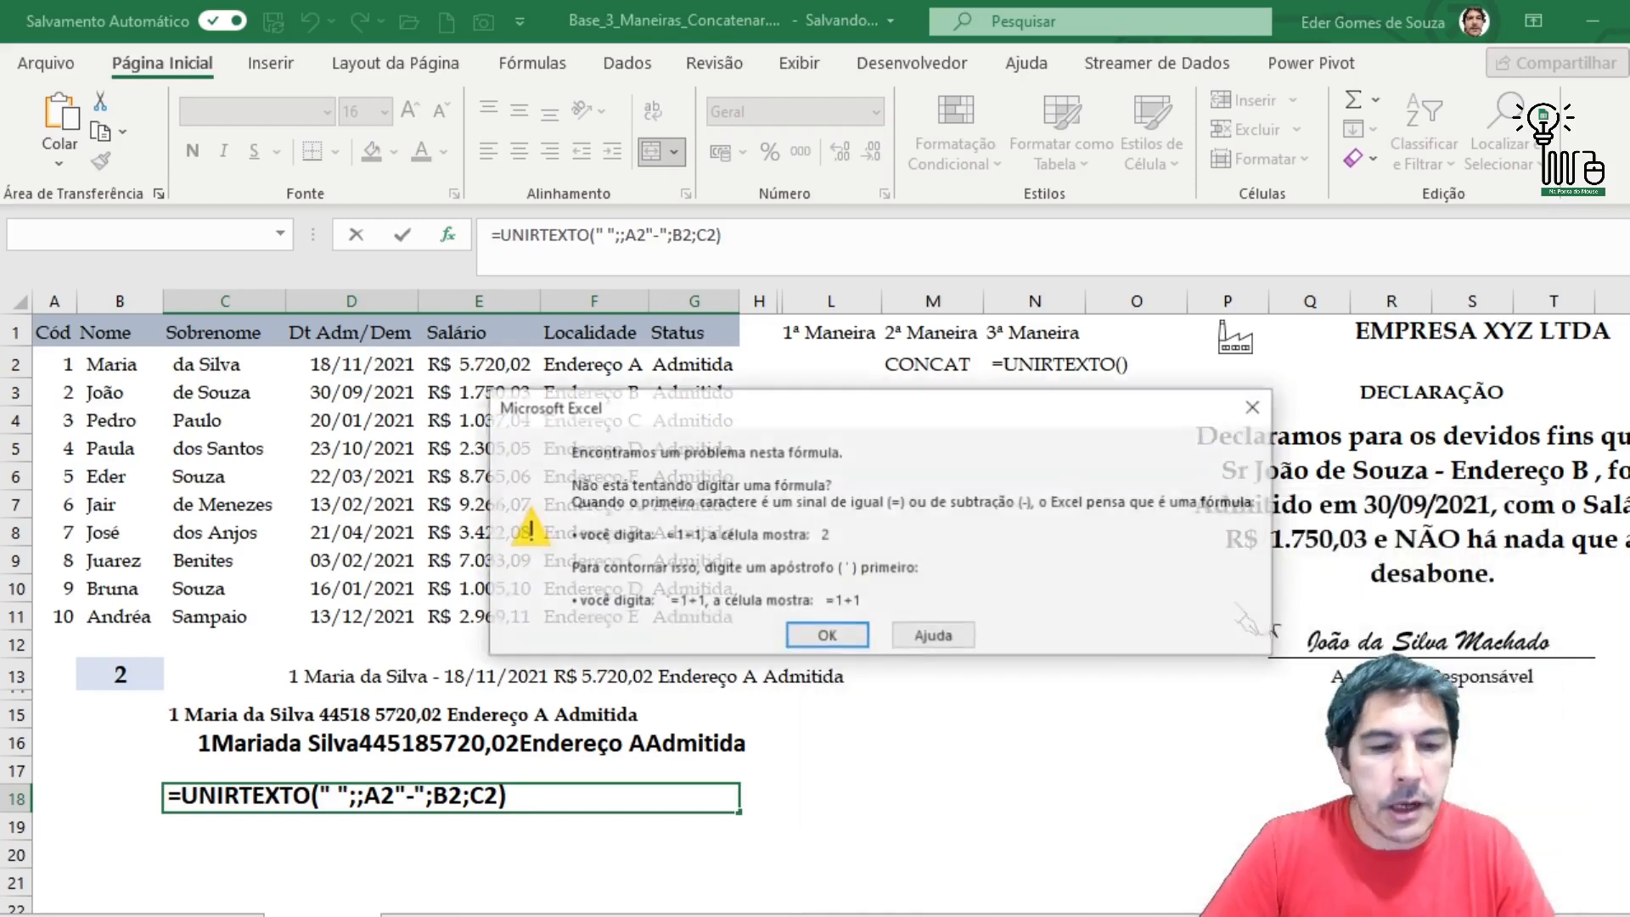
pyautogui.click(826, 637)
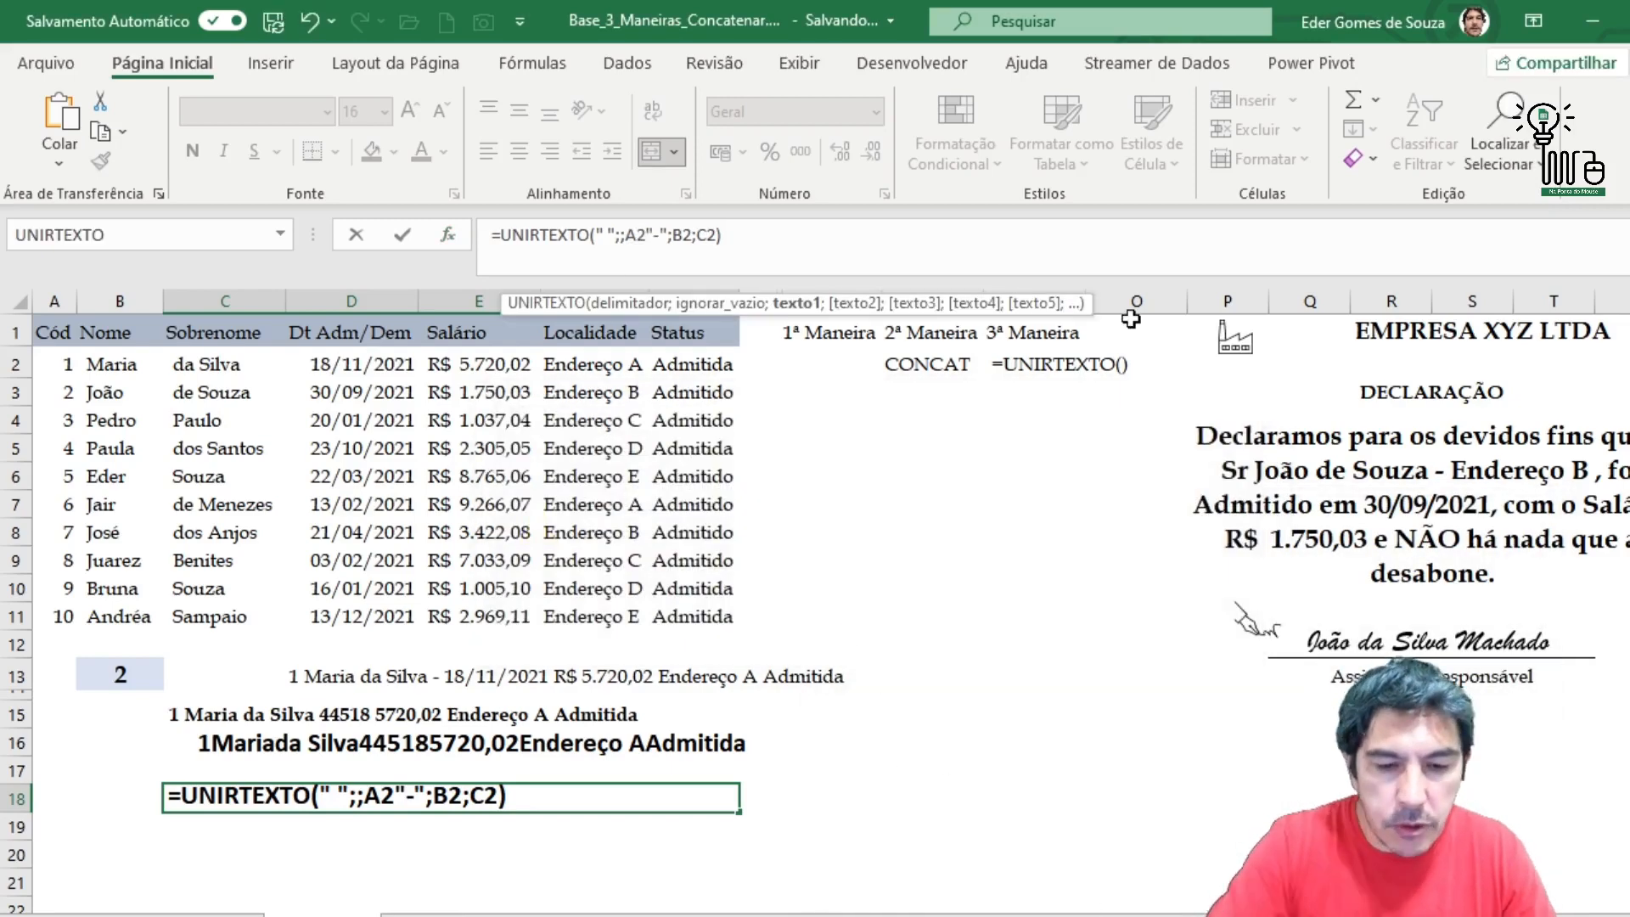
pyautogui.write('&')
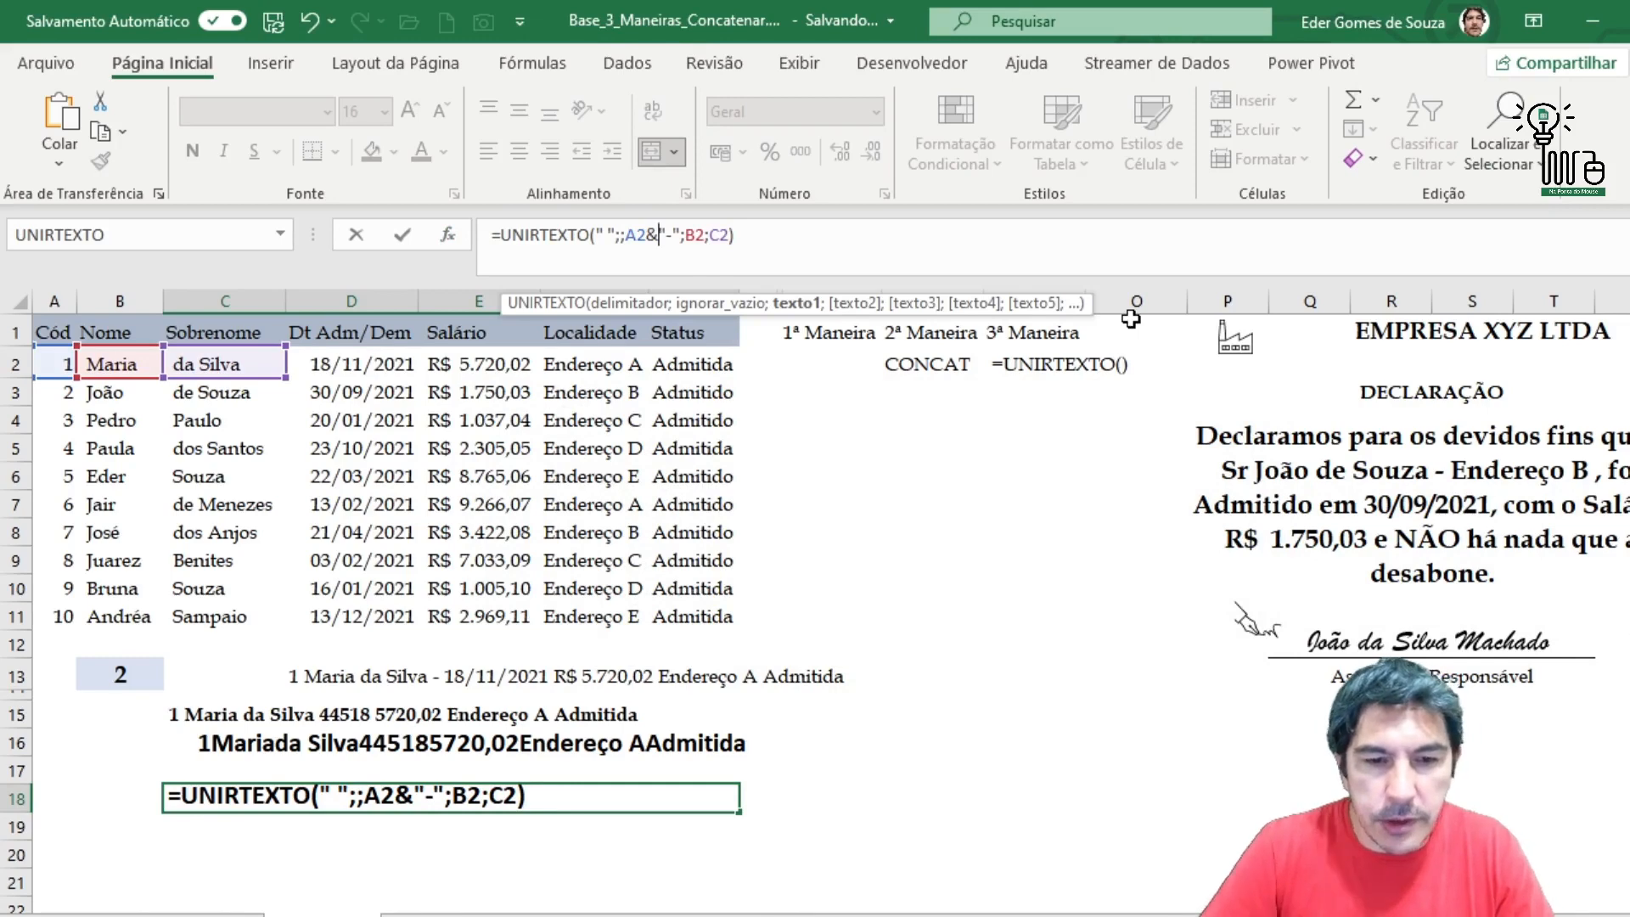
pyautogui.press('Return')
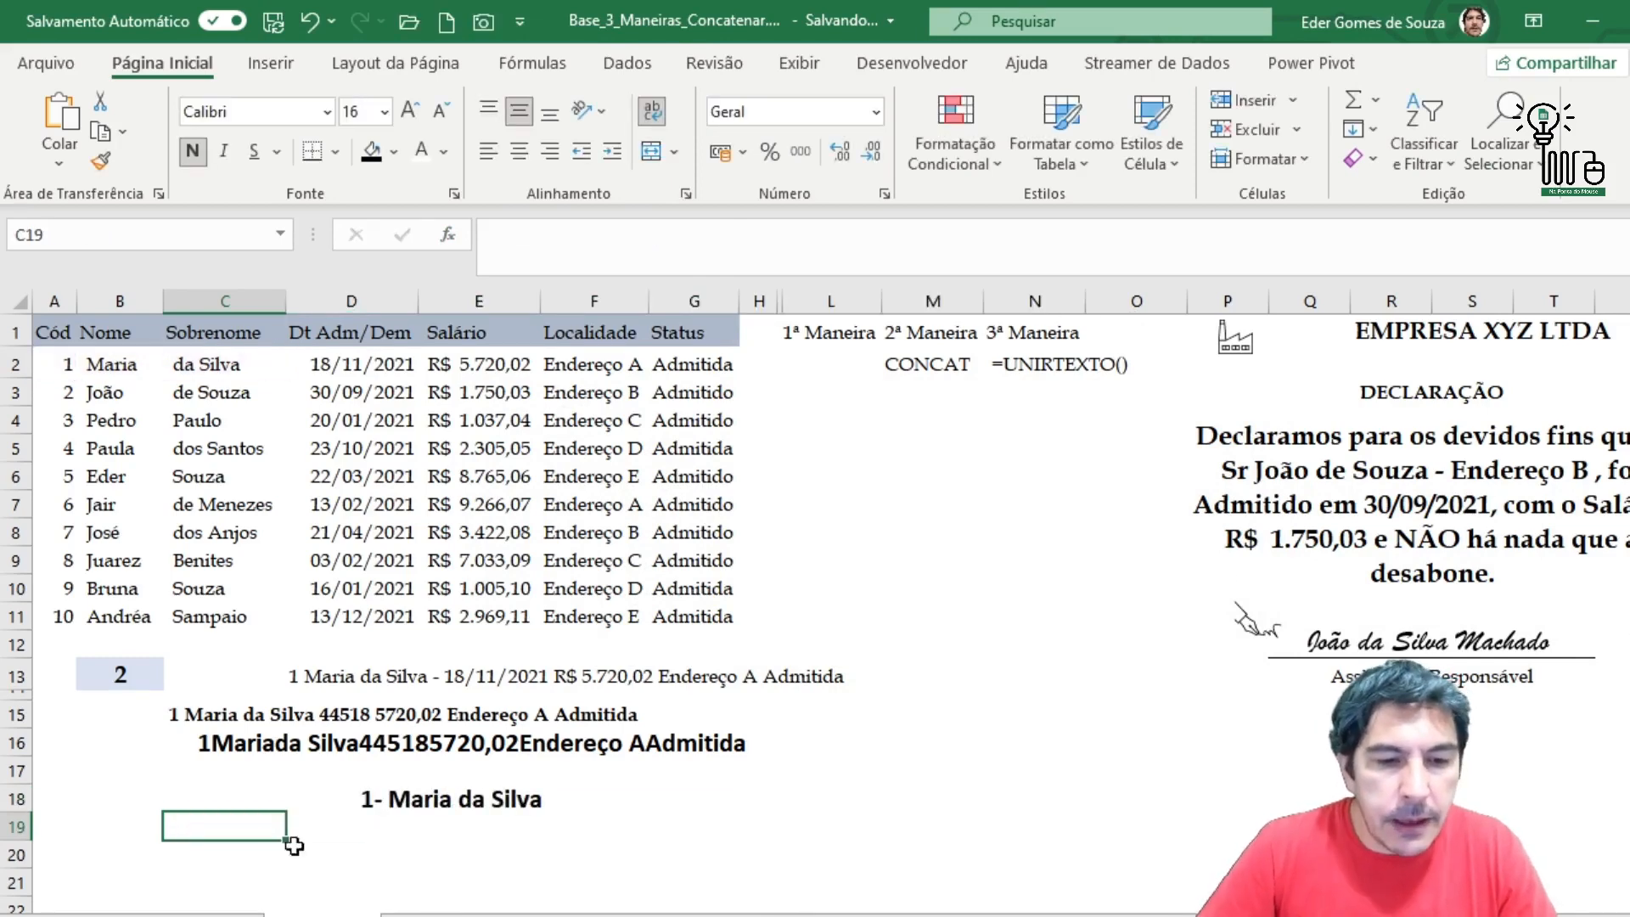
# - Add a slash after the first name in the C18 formula by setting Texto2 to B2&"/"
pyautogui.click(357, 806)
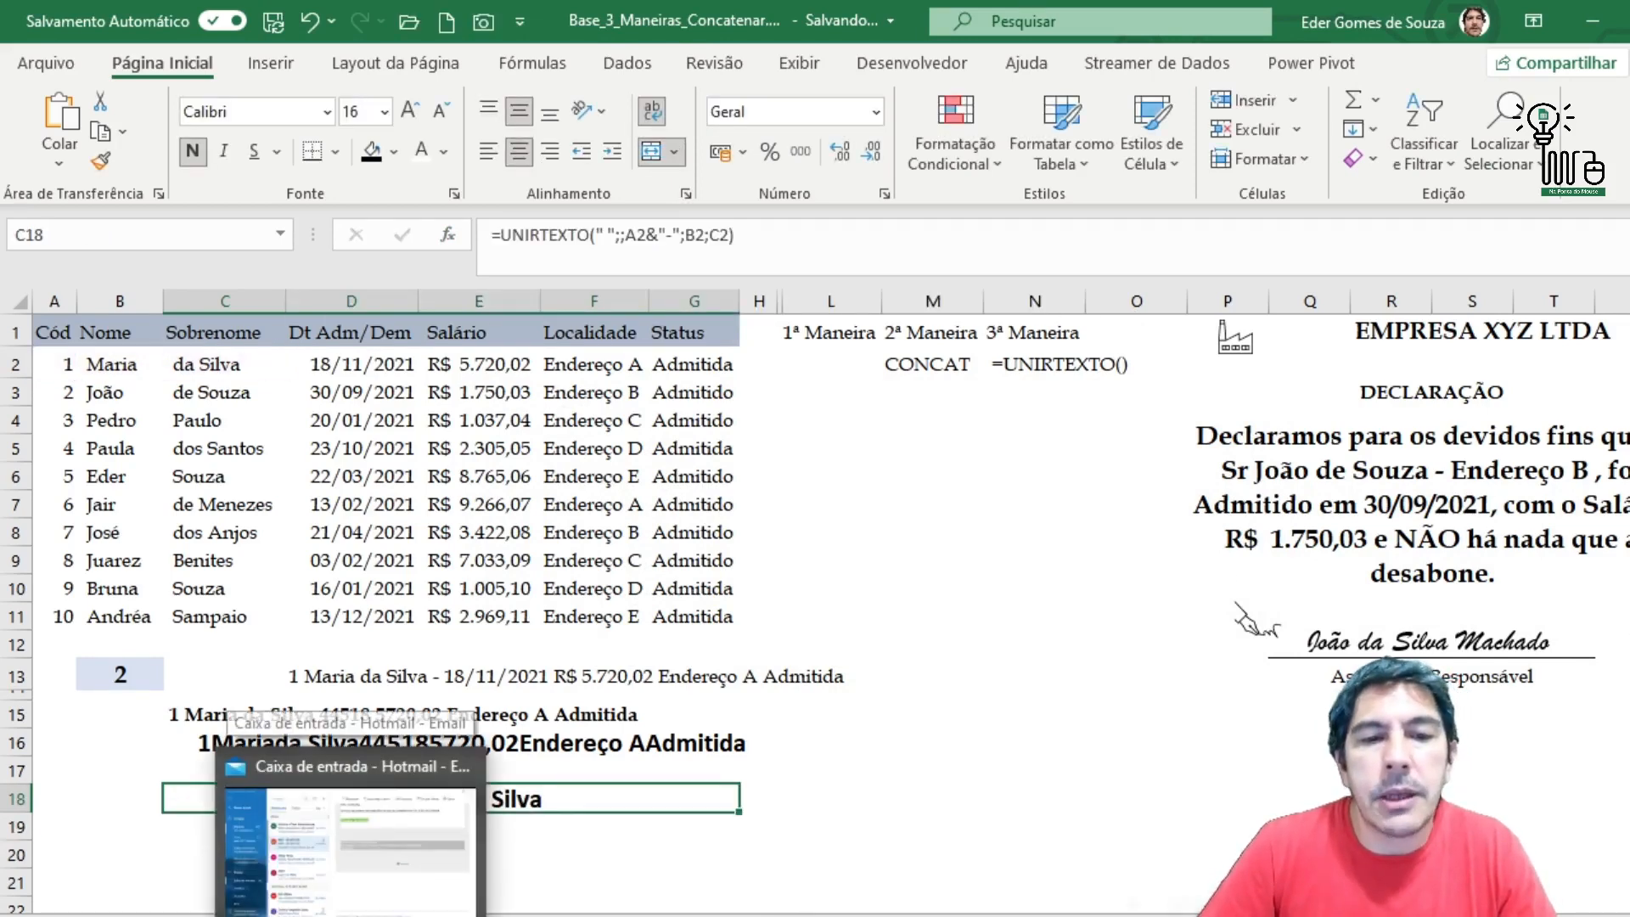
pyautogui.click(448, 236)
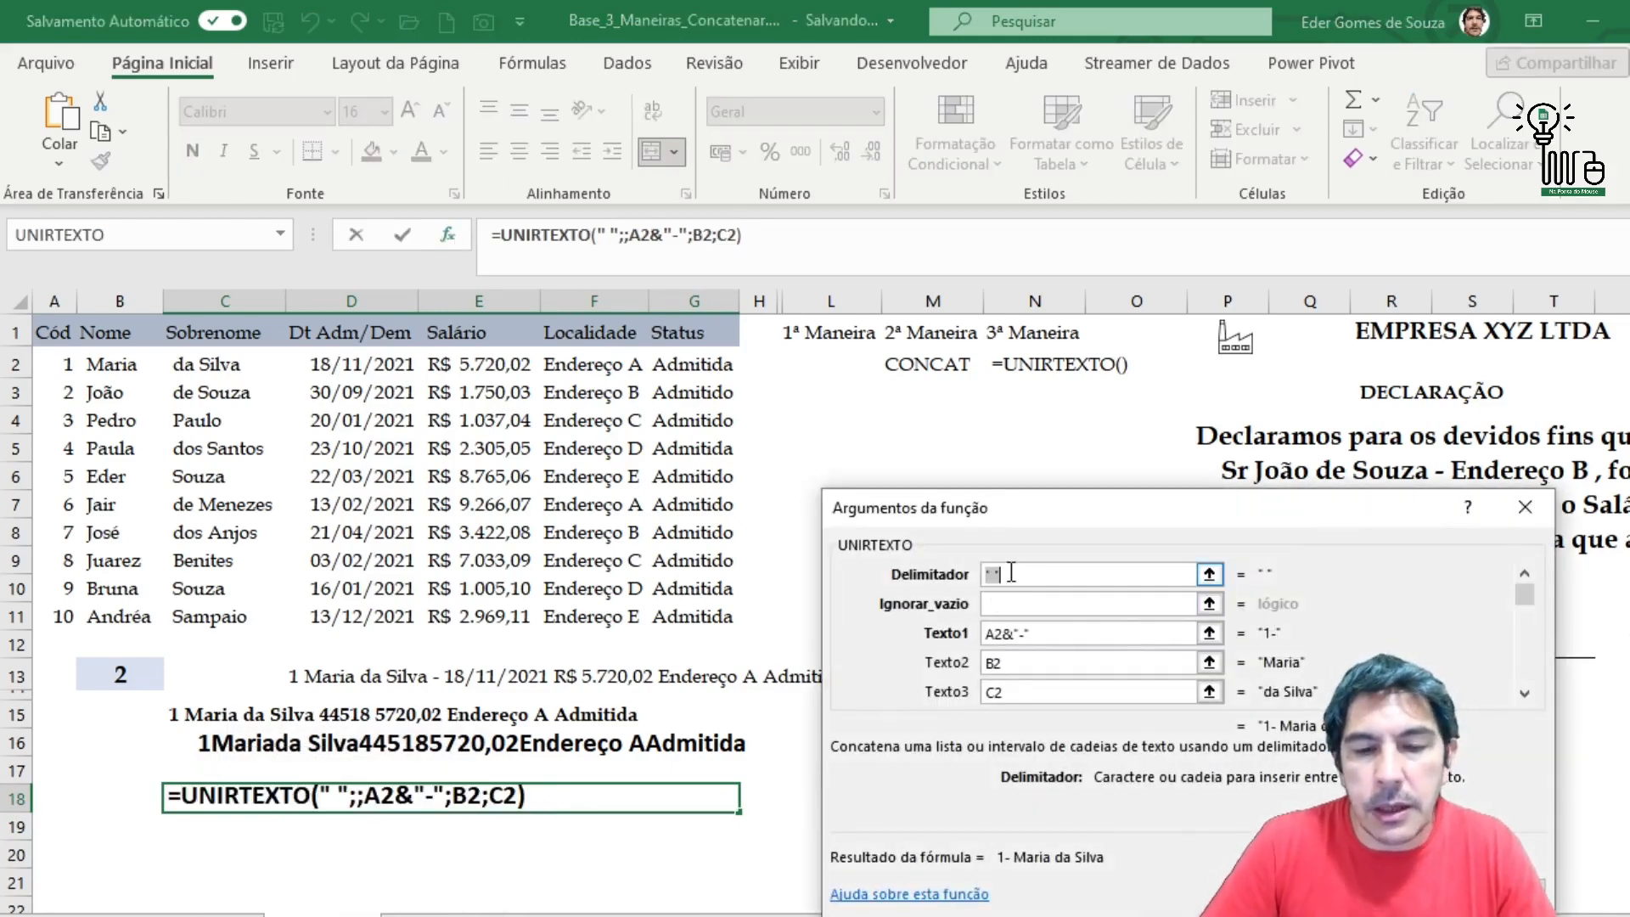
pyautogui.click(1009, 608)
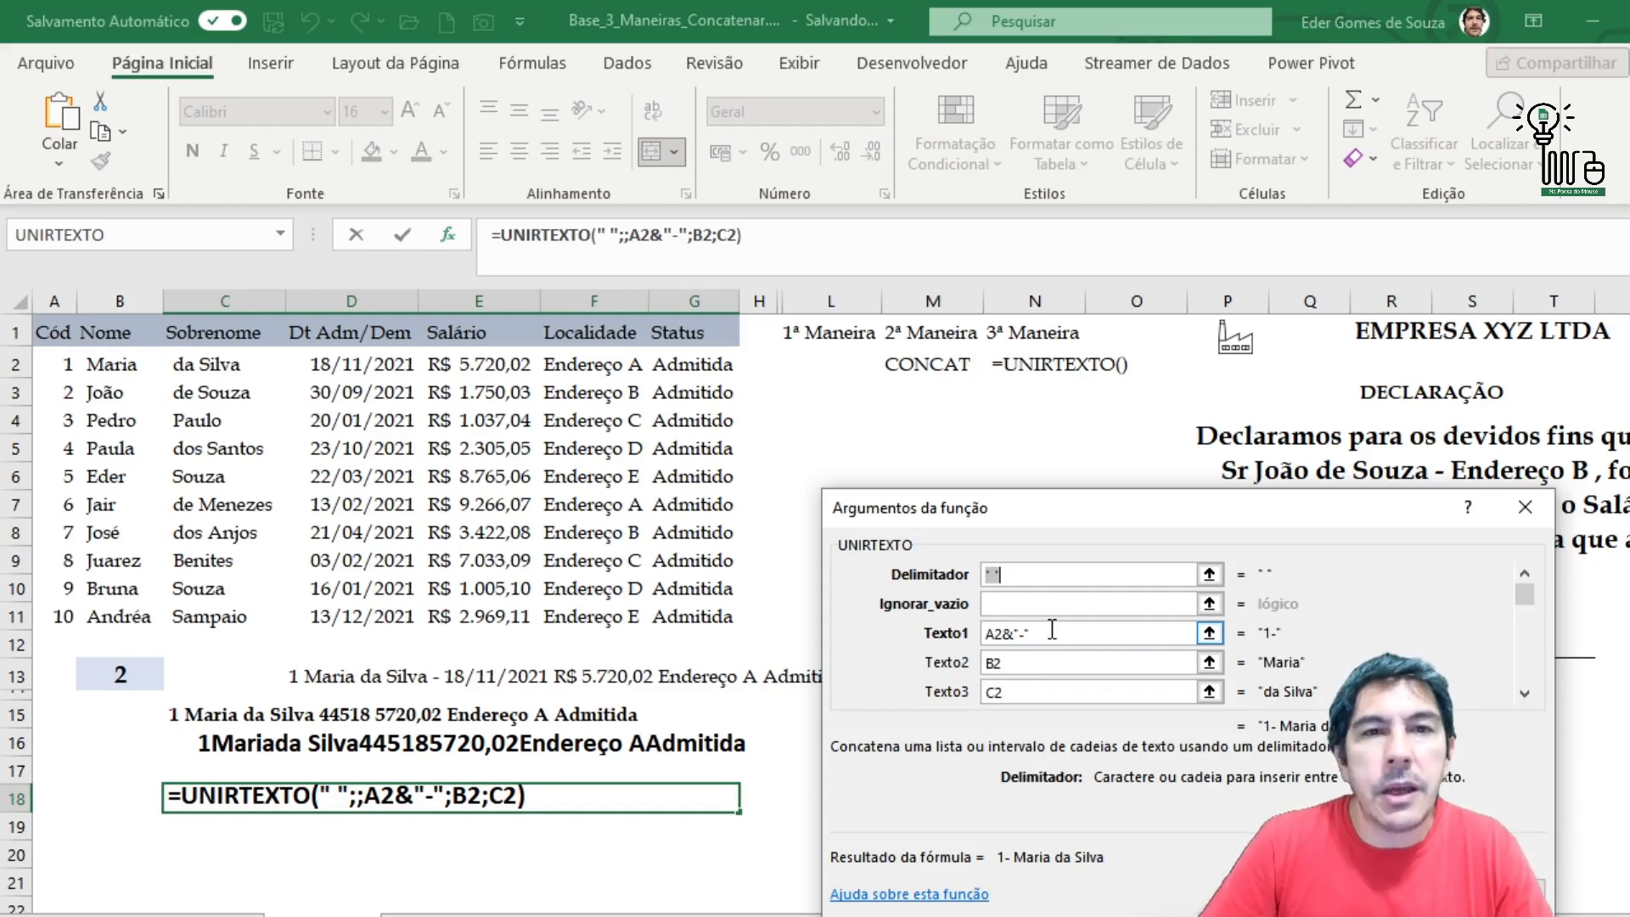
pyautogui.click(1036, 662)
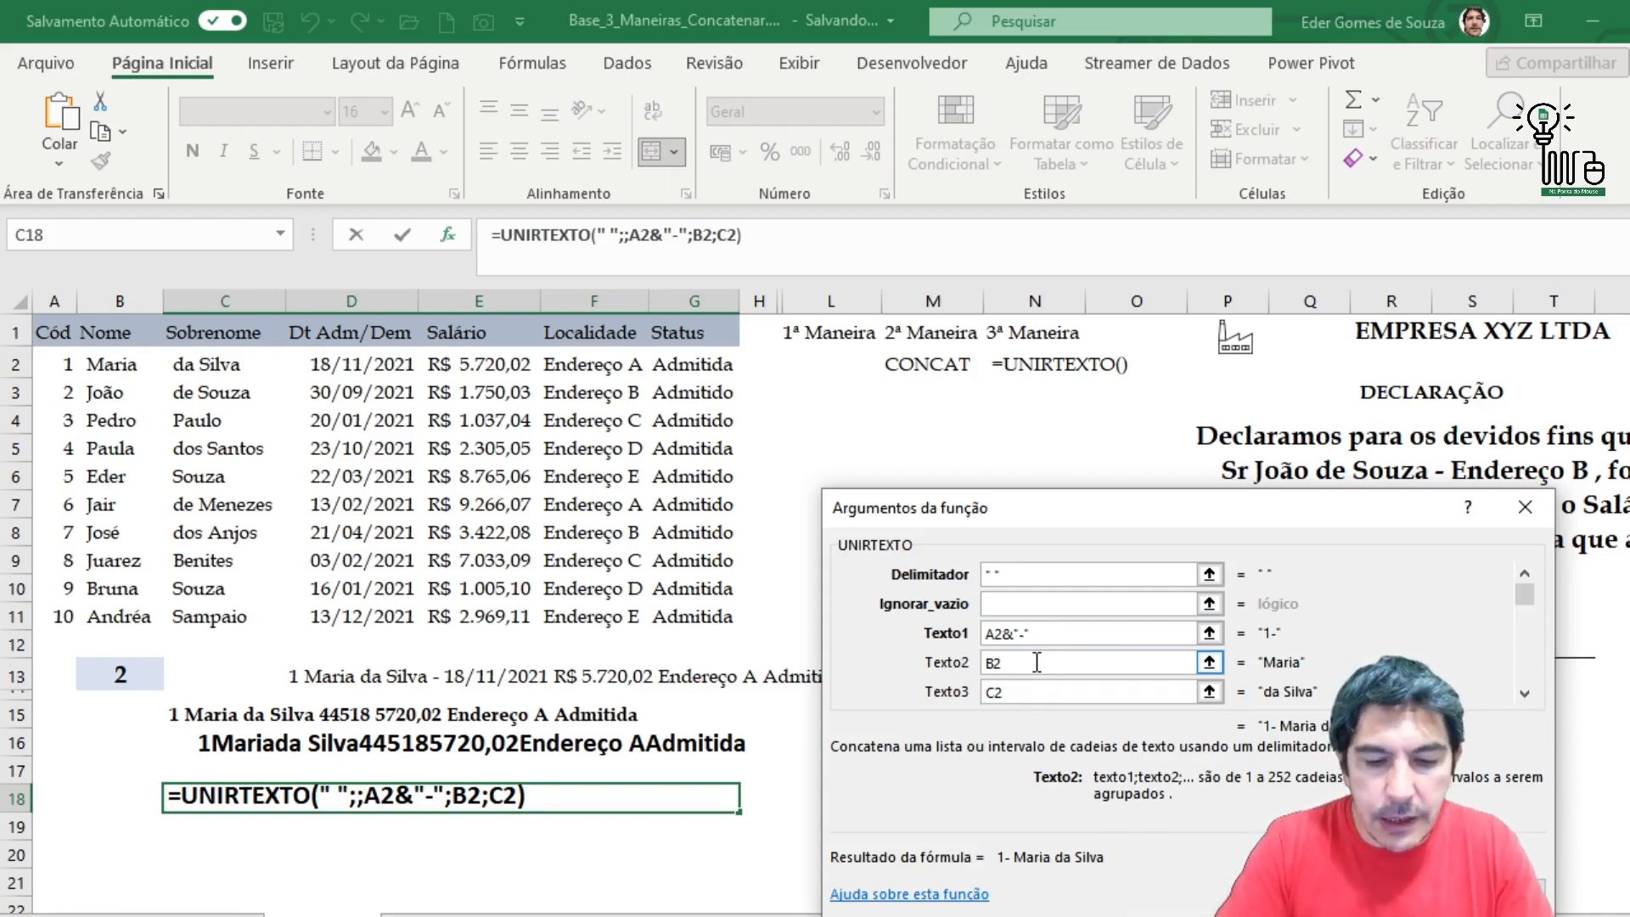
pyautogui.write('&')
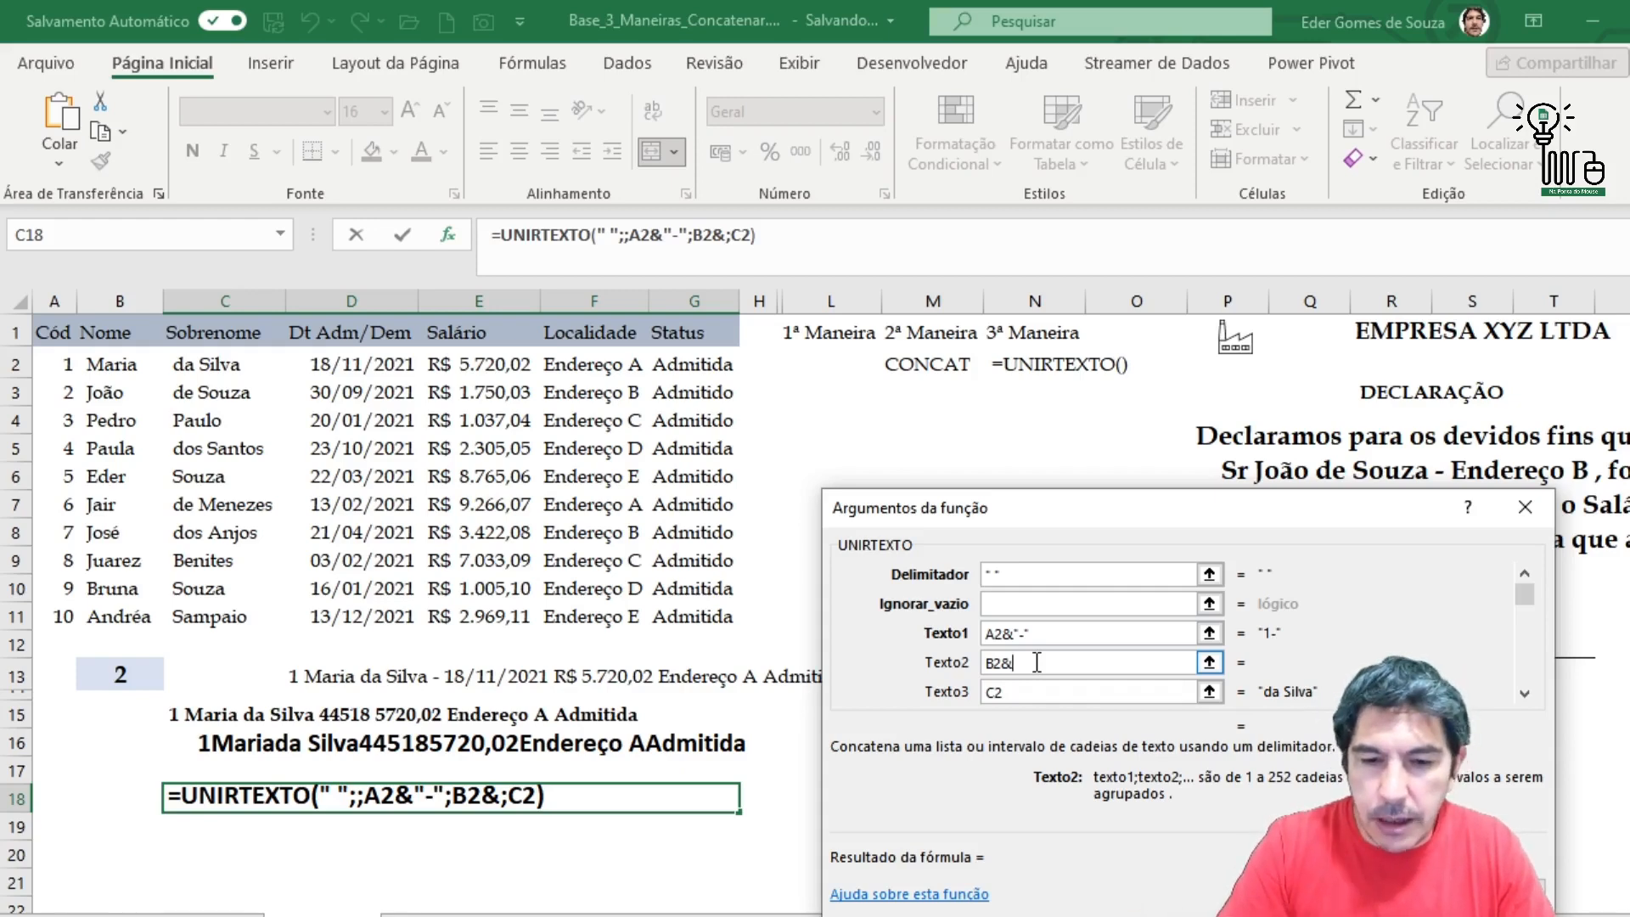
pyautogui.write('/')
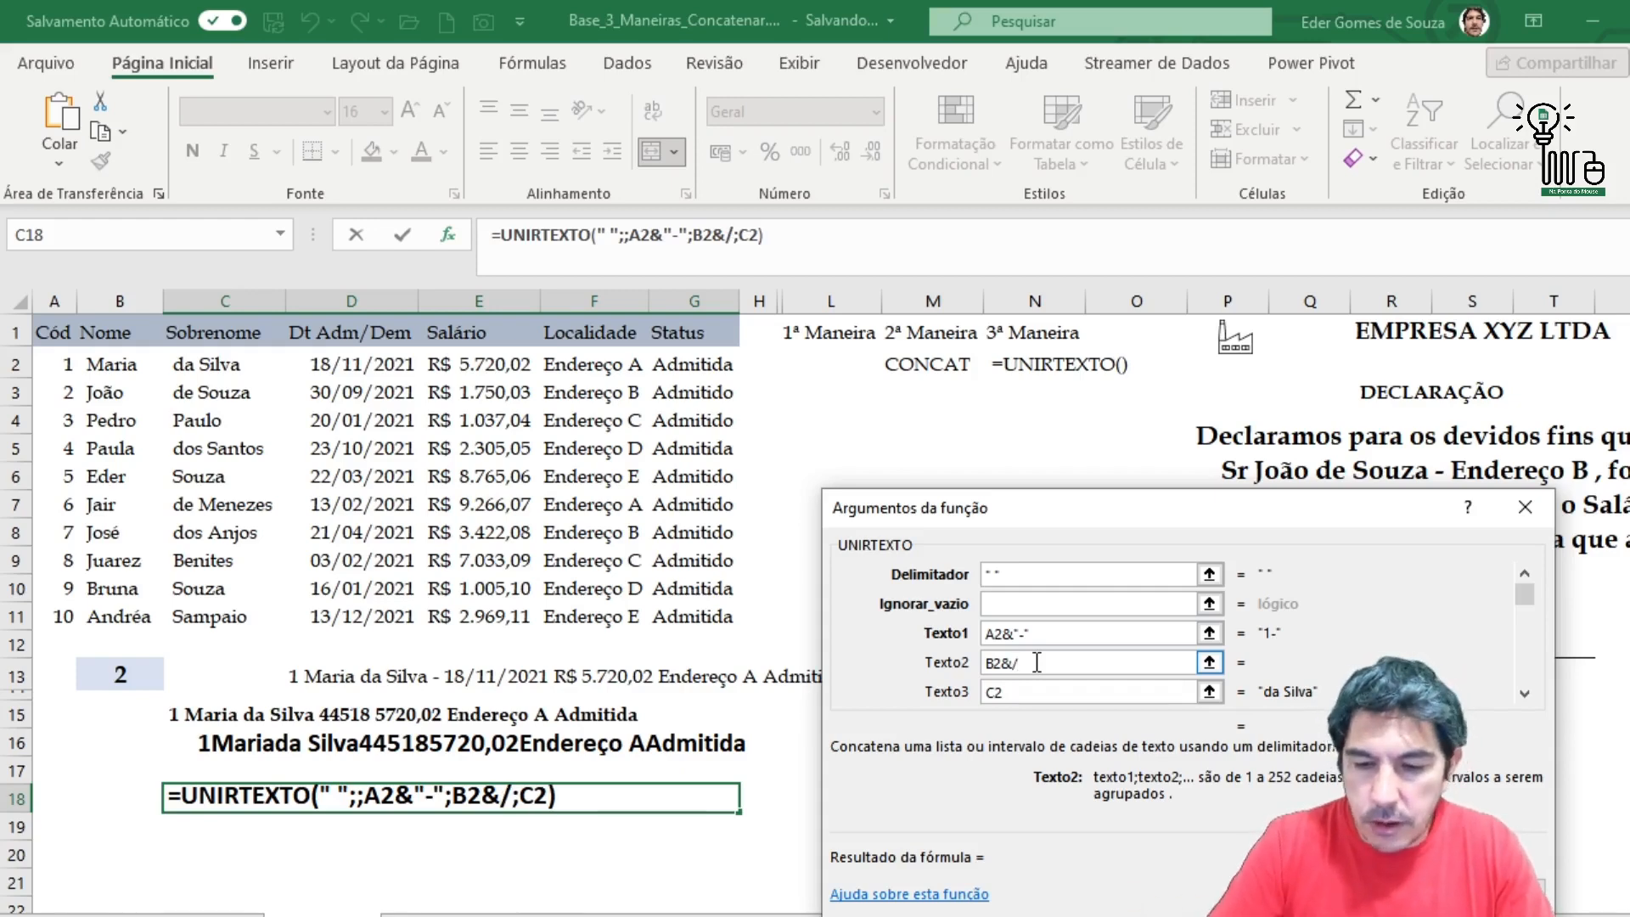
pyautogui.press('BackSpace')
pyautogui.write('"')
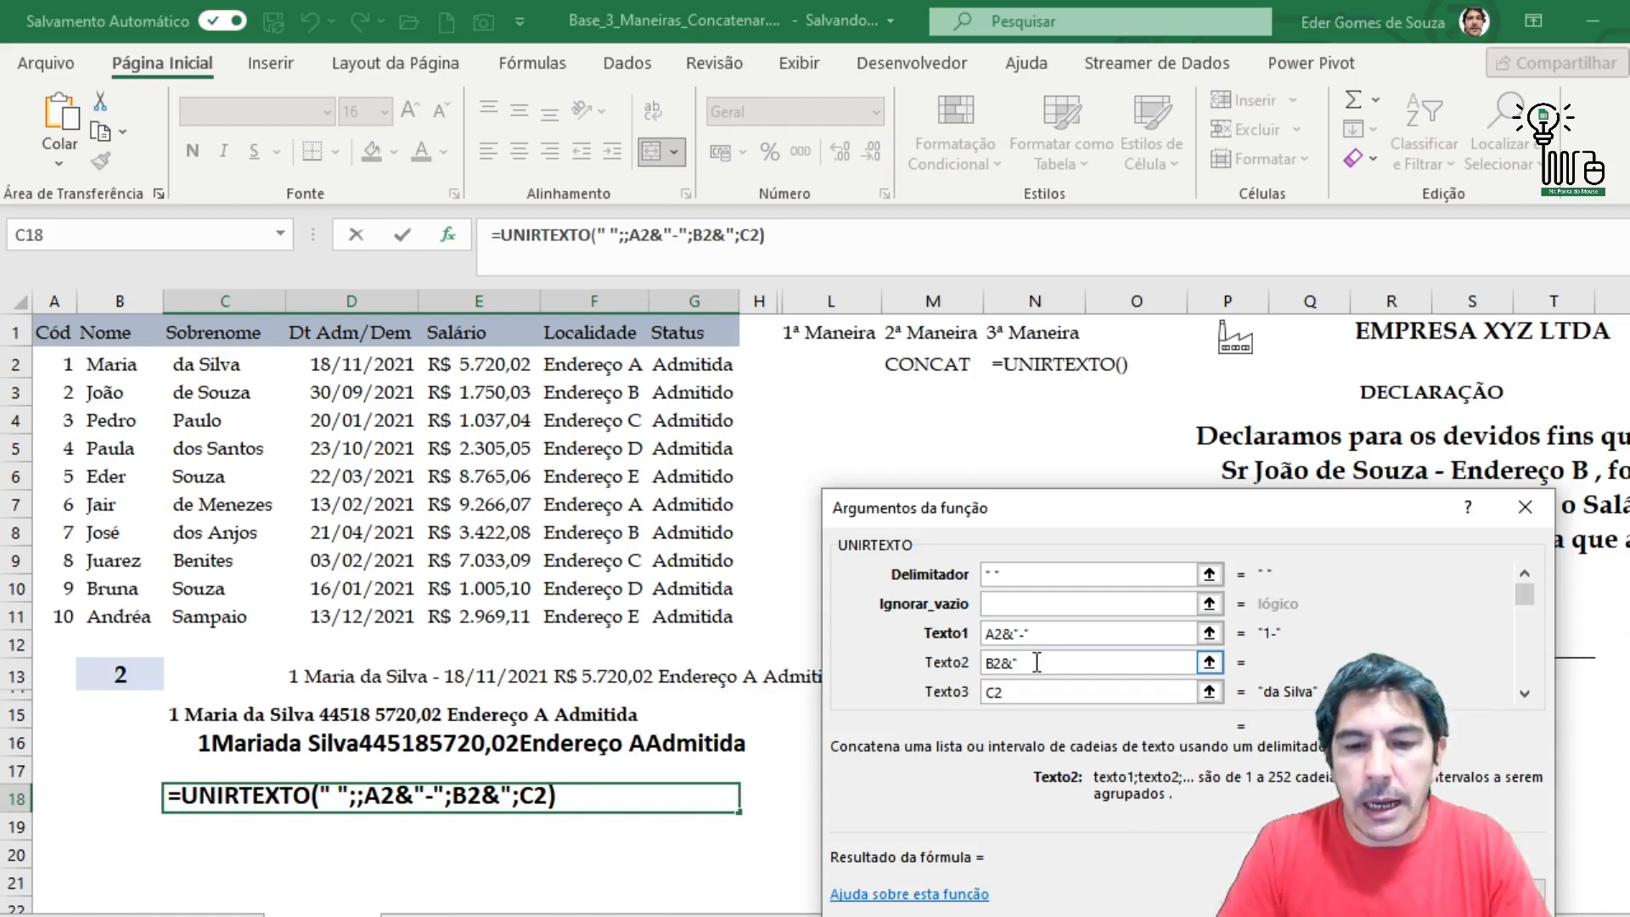
pyautogui.write('/"')
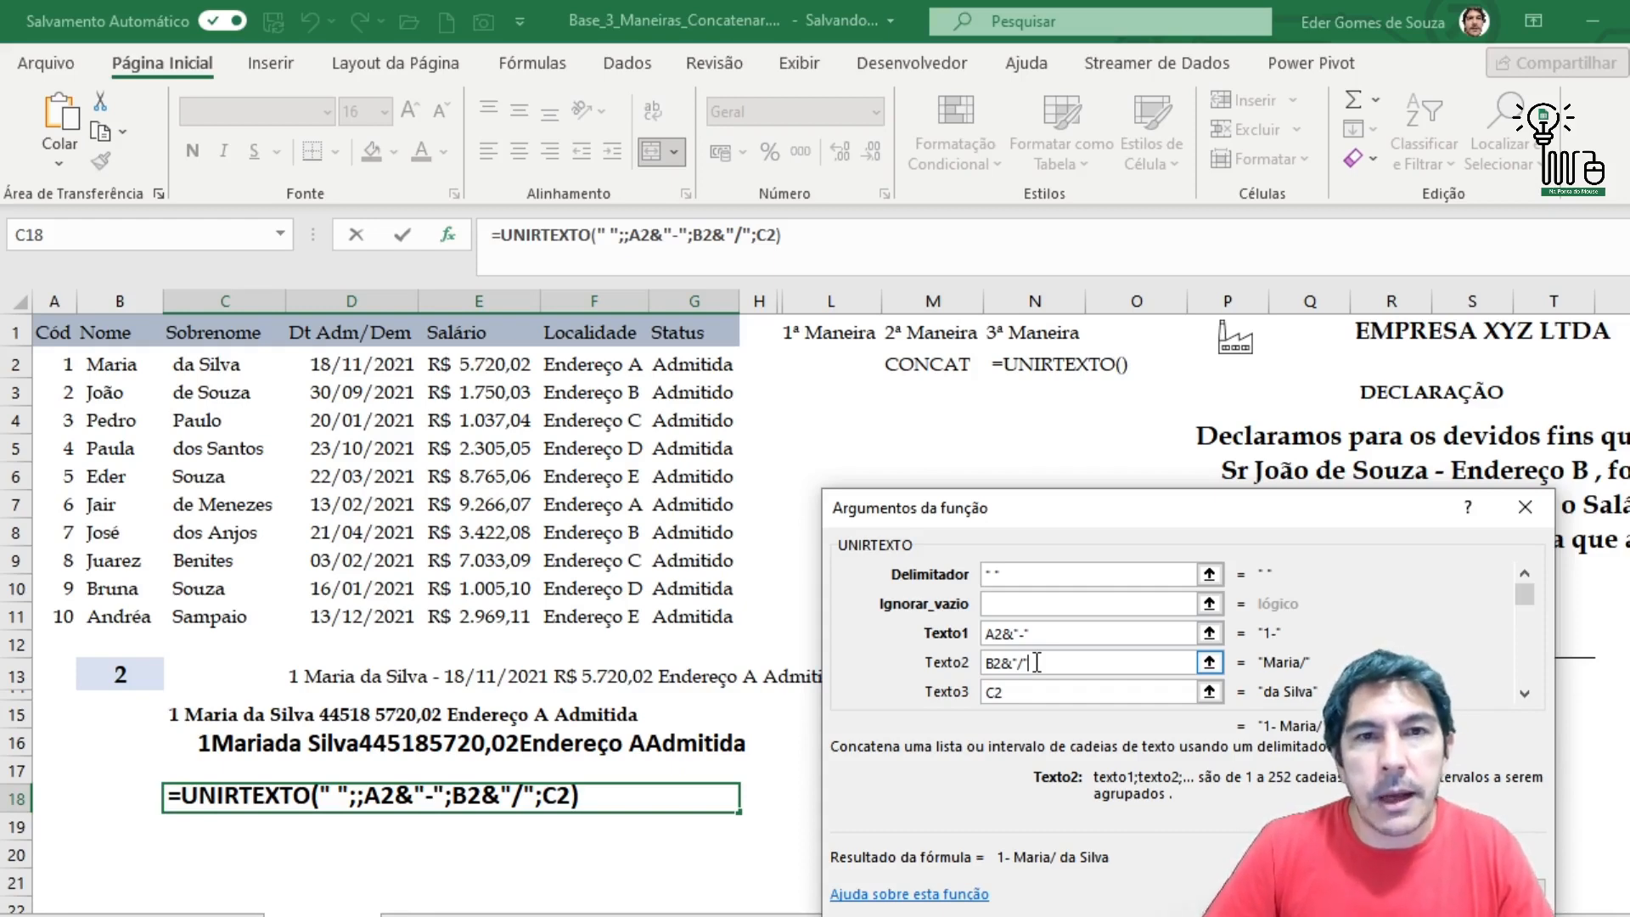
pyautogui.click(1031, 692)
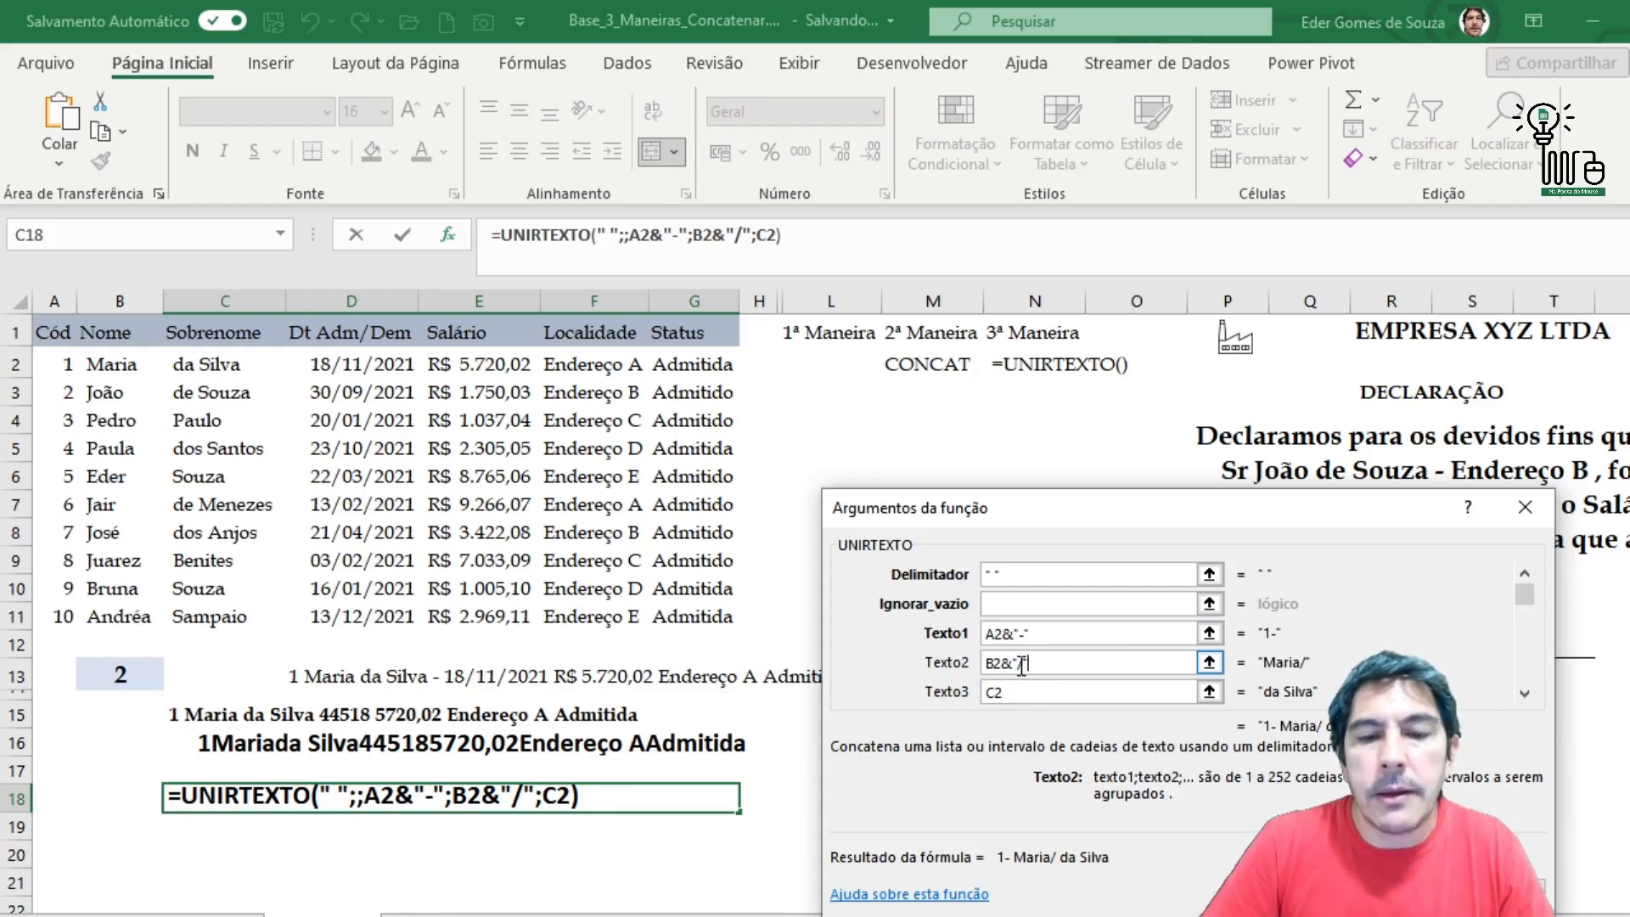
pyautogui.press('Return')
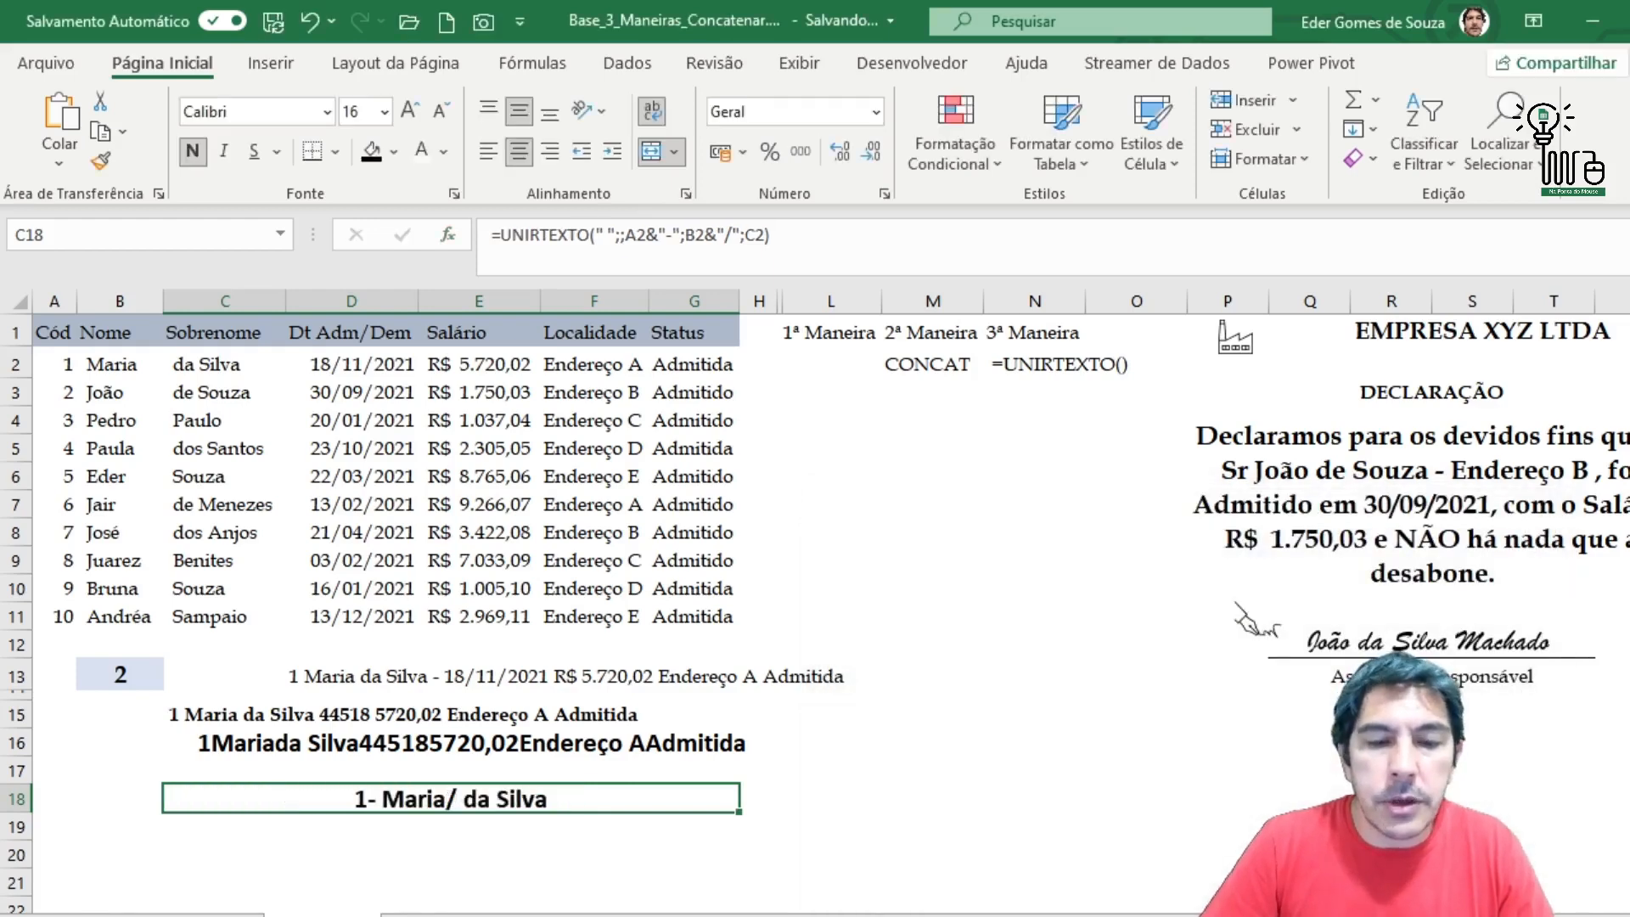
# - Review the formula in C18, the method cells L2 and M2, the name cell B2 and the formula behind the declaration text in P4
pyautogui.click(589, 858)
pyautogui.click(400, 801)
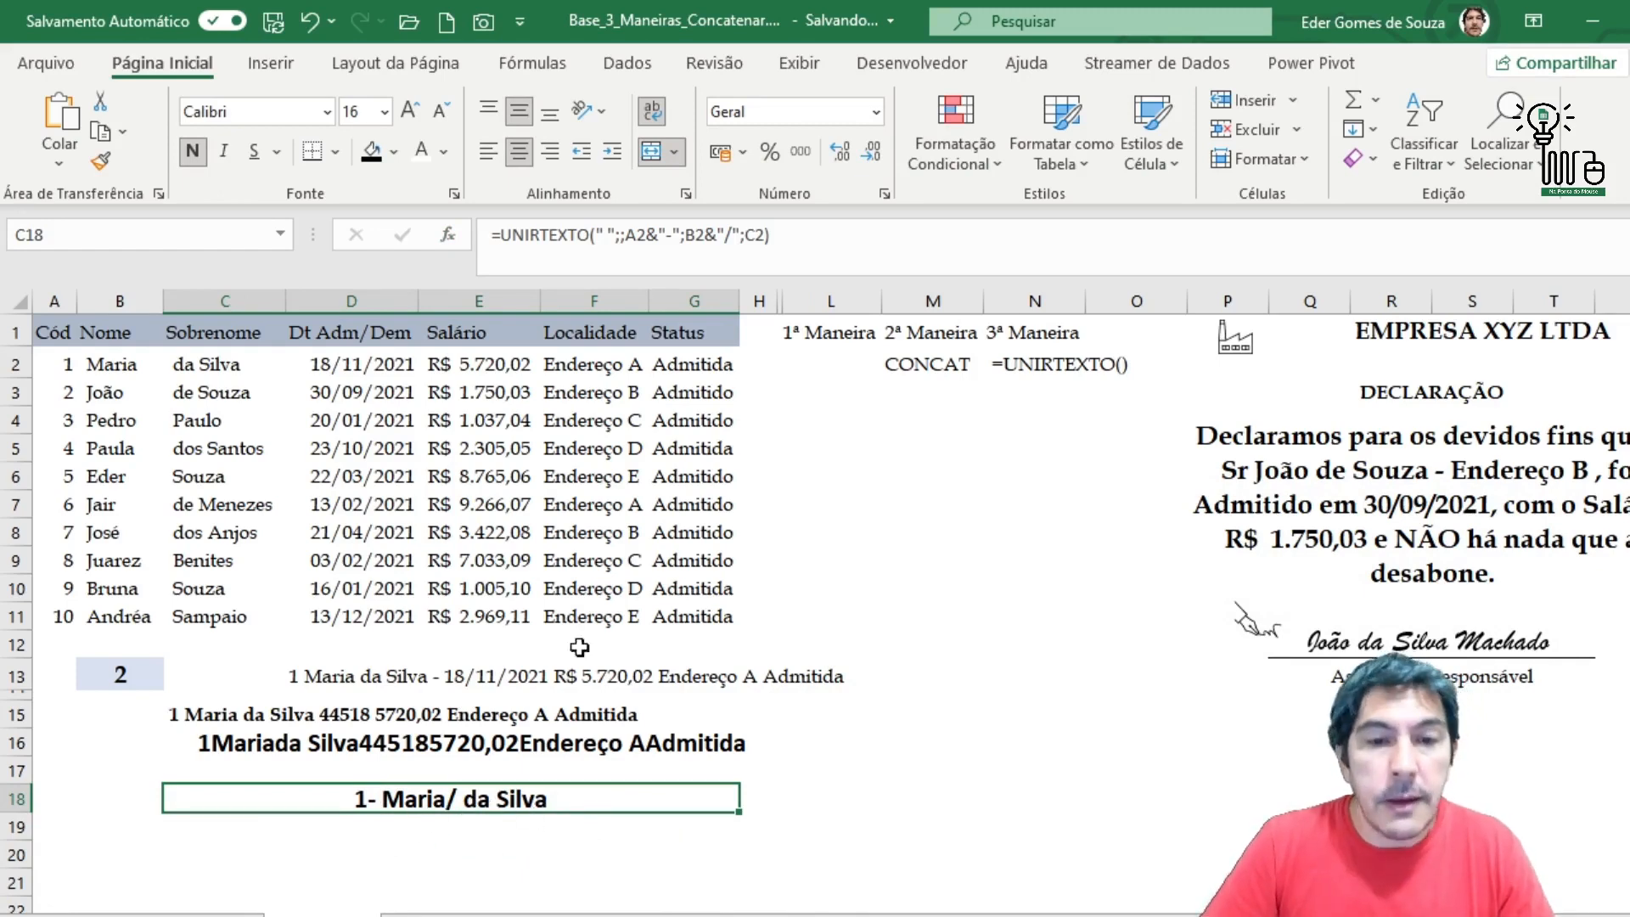
pyautogui.click(836, 363)
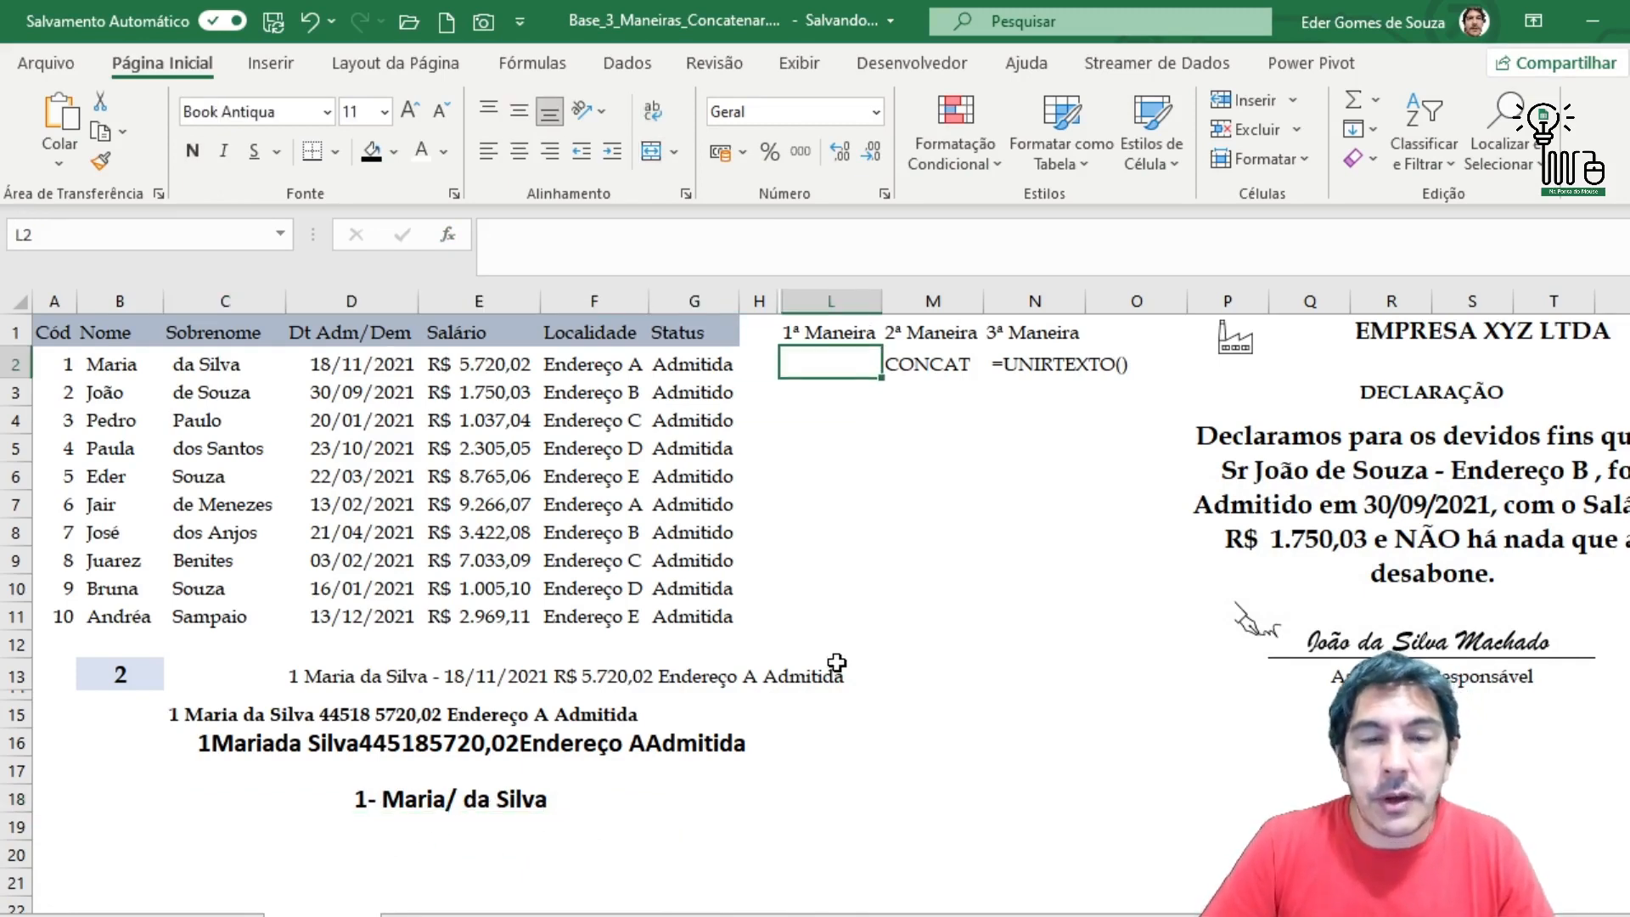
pyautogui.click(938, 365)
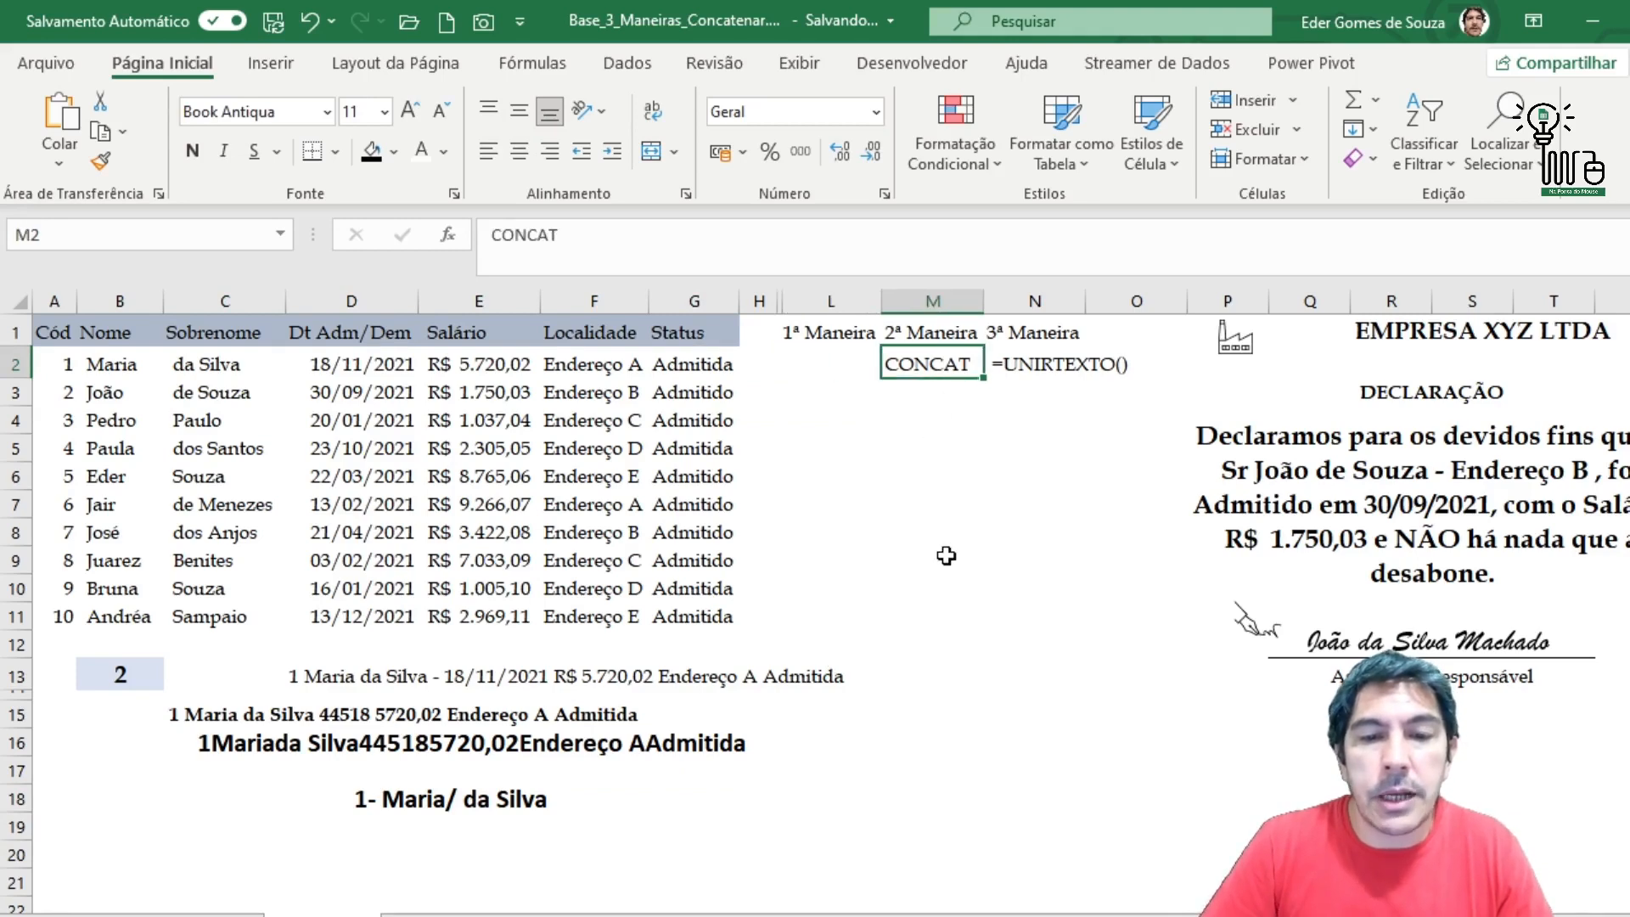
pyautogui.click(118, 371)
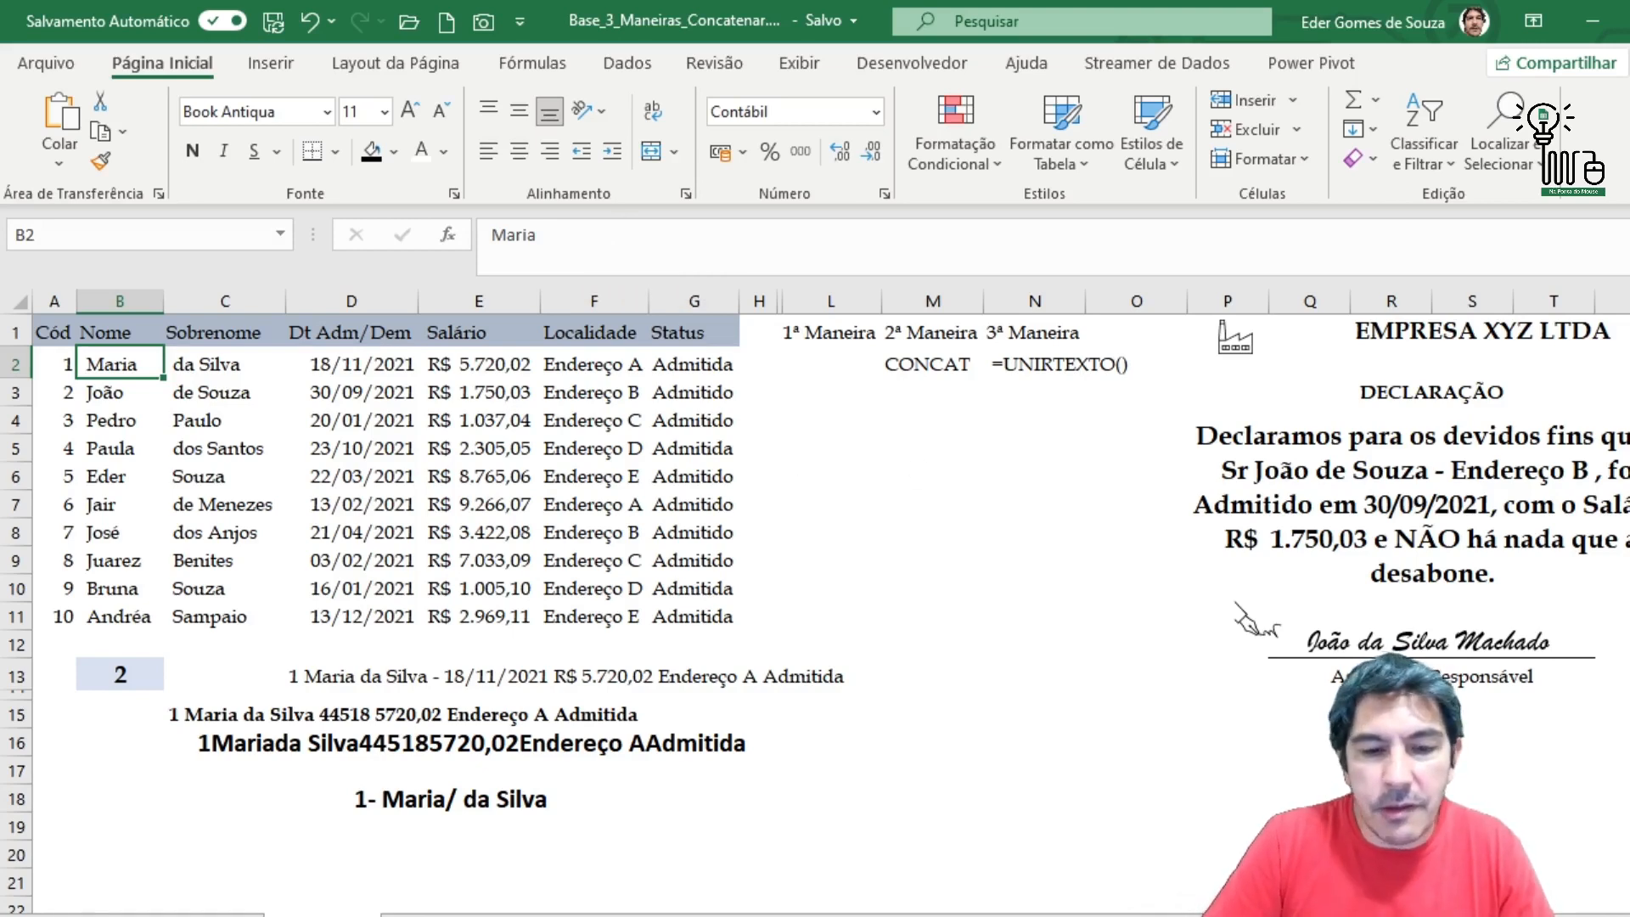
pyautogui.hscroll(3, 1207, 469)
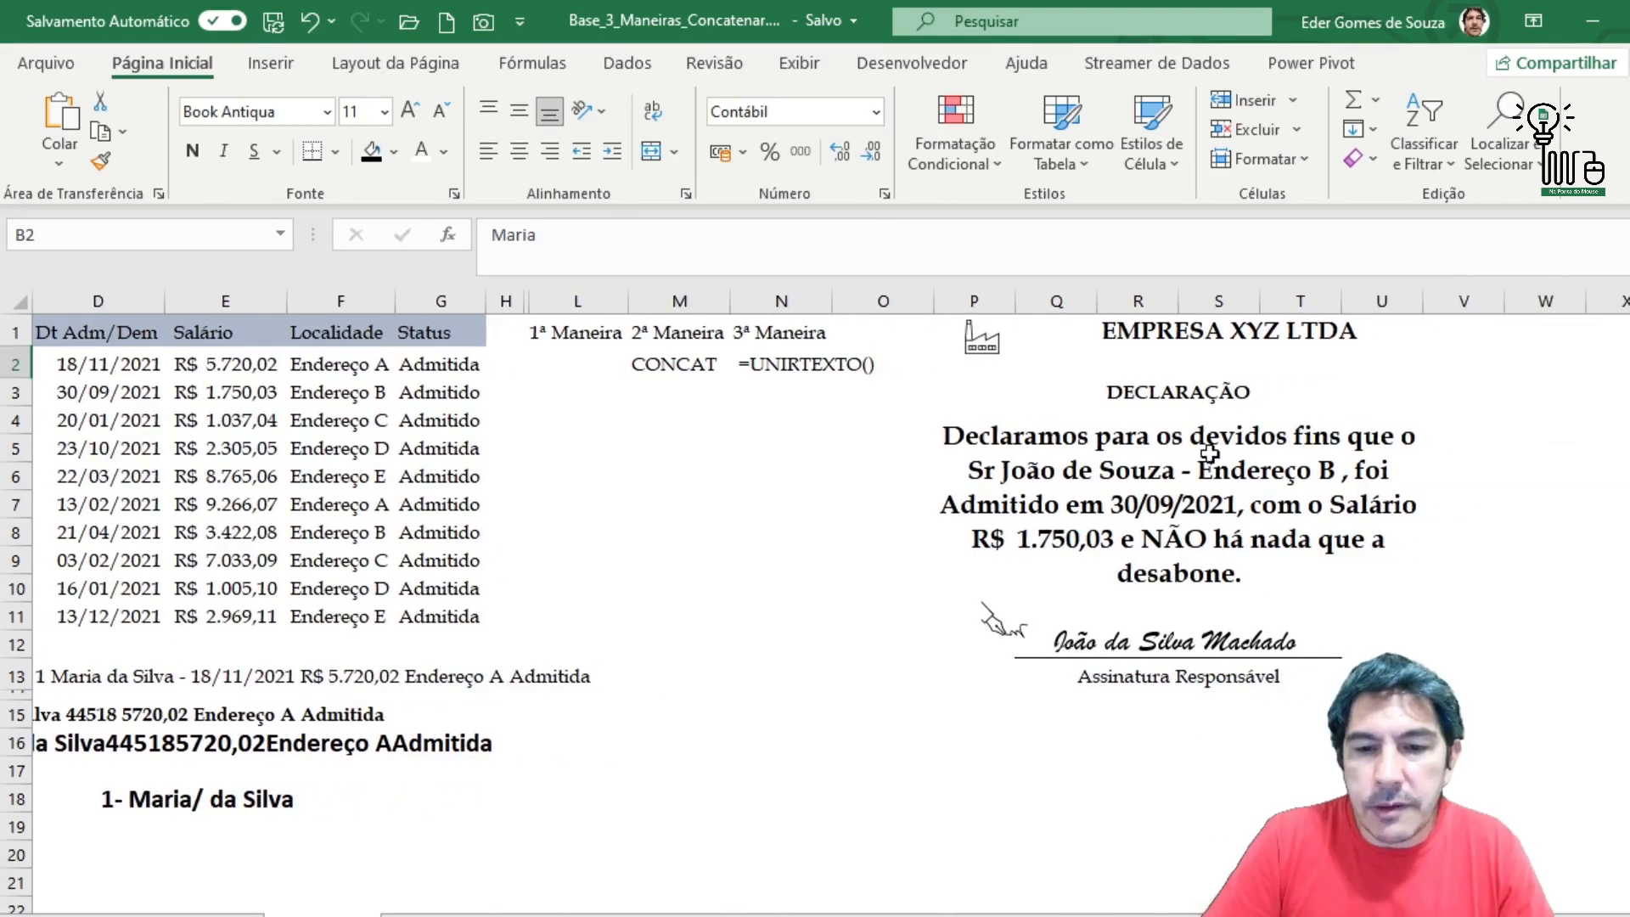
pyautogui.click(1207, 469)
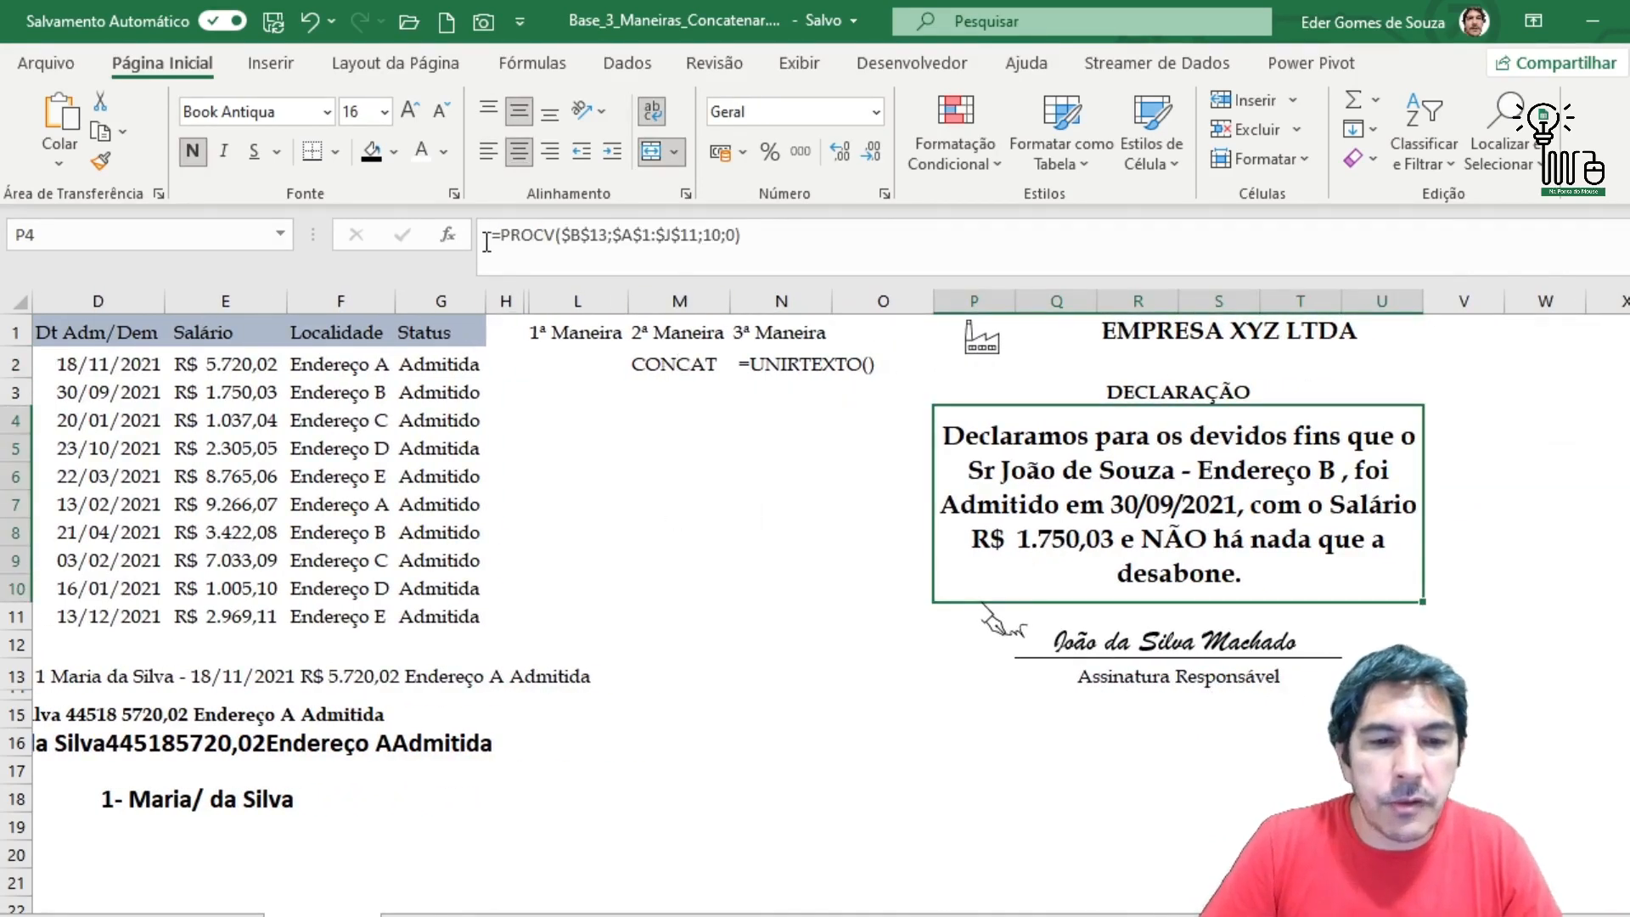
# - Unhide the hidden columns between G and O
pyautogui.click(622, 502)
pyautogui.moveTo(441, 300); pyautogui.dragTo(909, 322)
pyautogui.rightClick(738, 647)
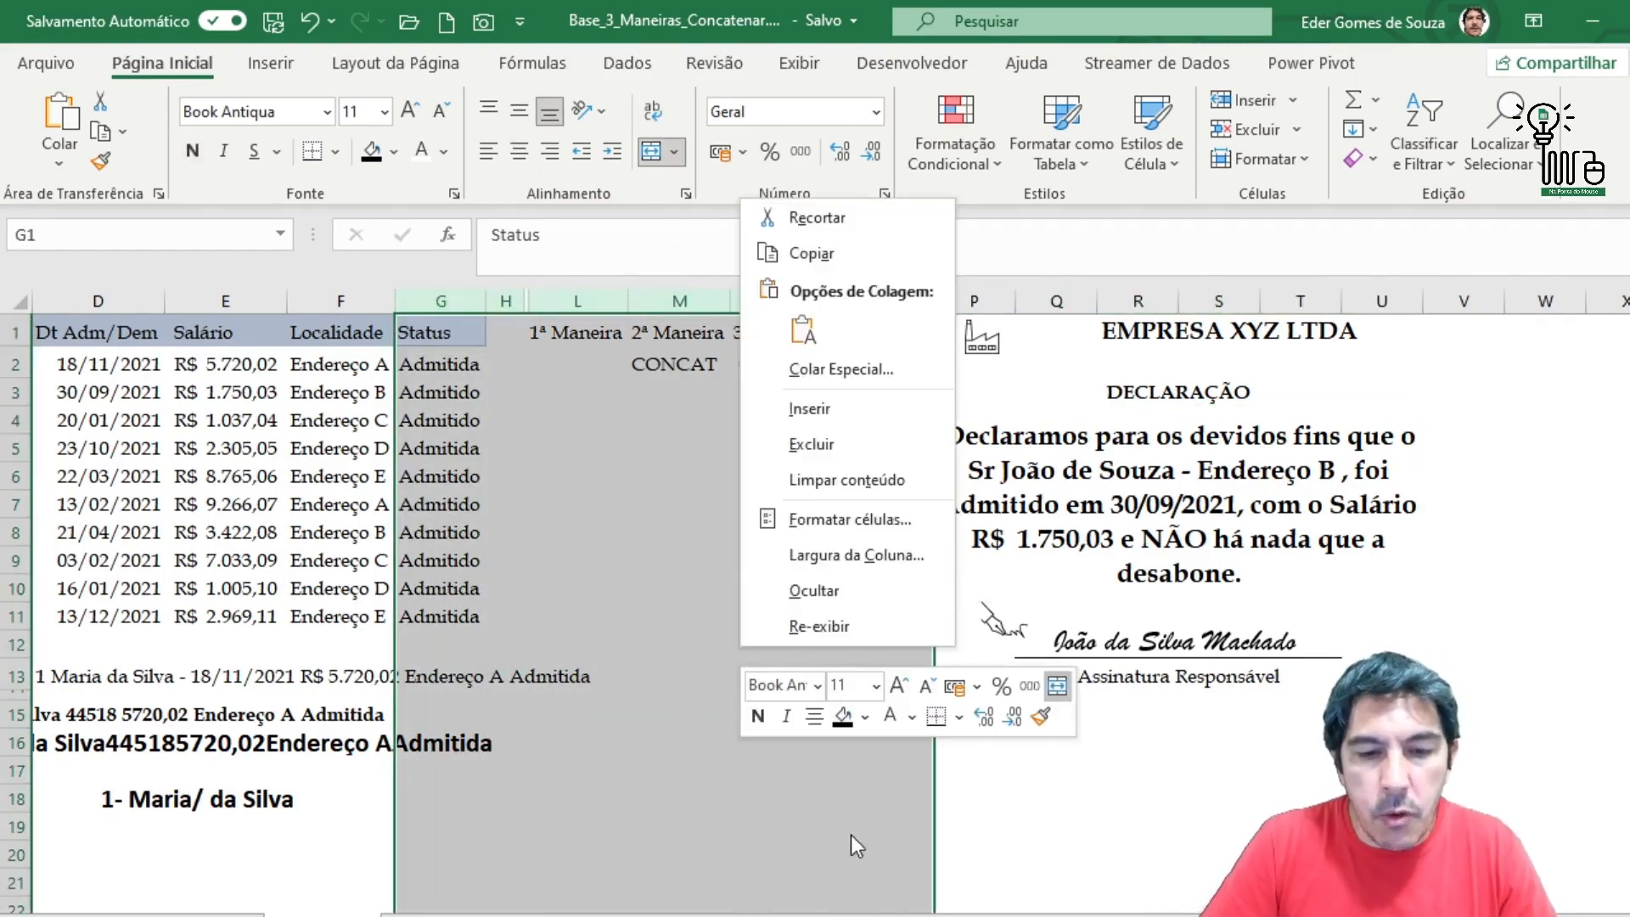
pyautogui.click(840, 630)
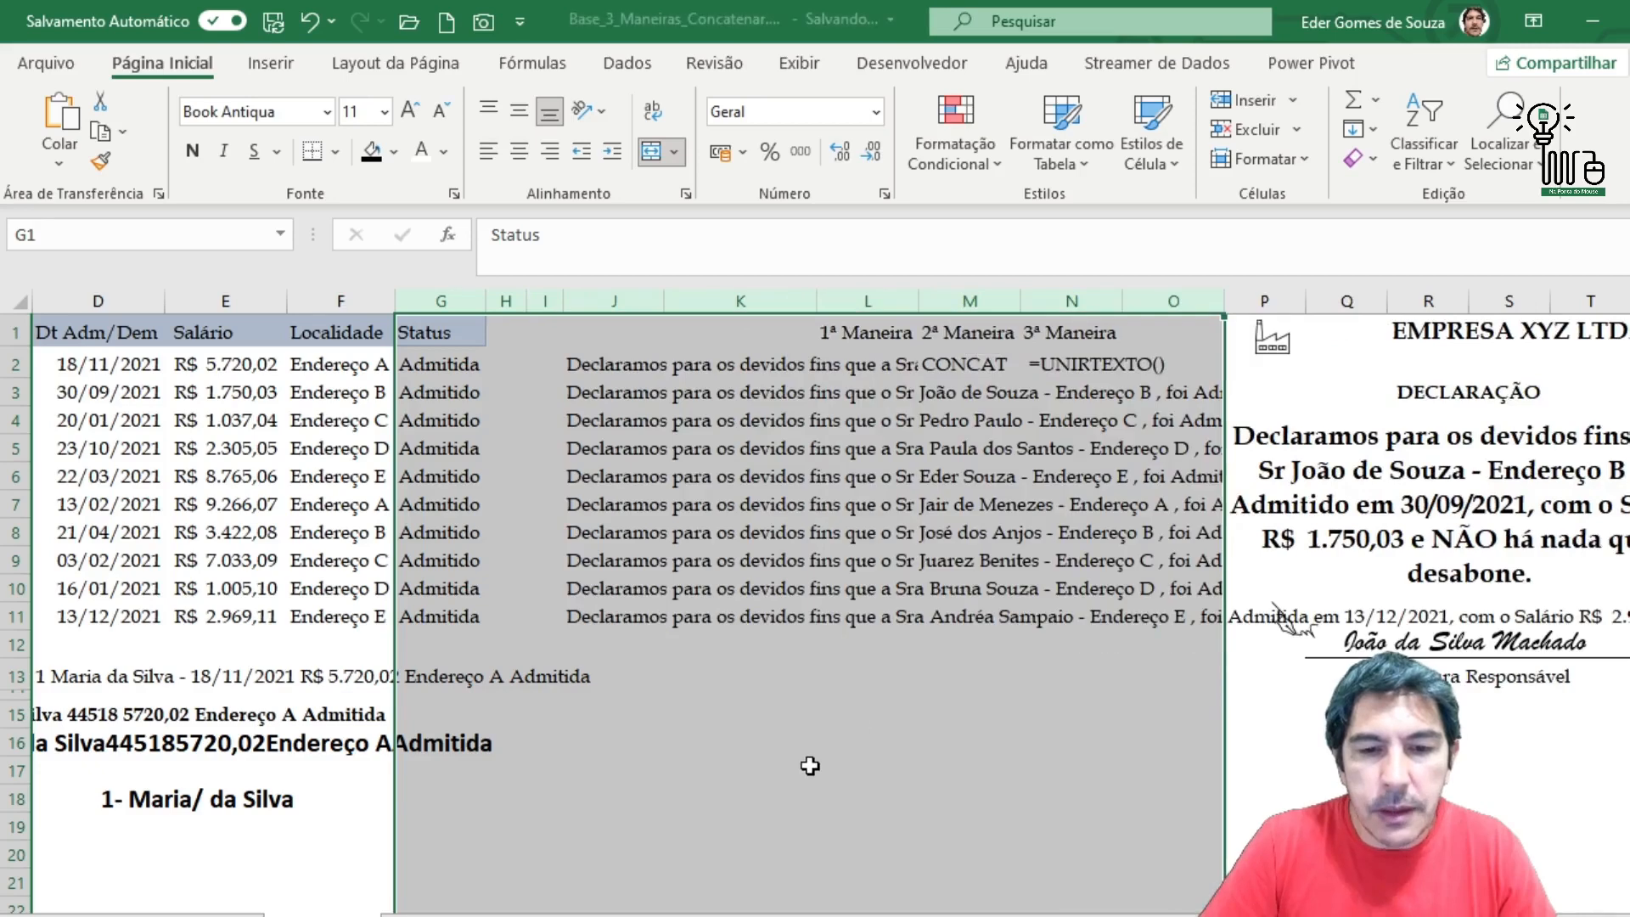
# - AutoFit column J to the full declaration texts and inspect the concatenation formula in J2
pyautogui.click(807, 767)
pyautogui.click(631, 365)
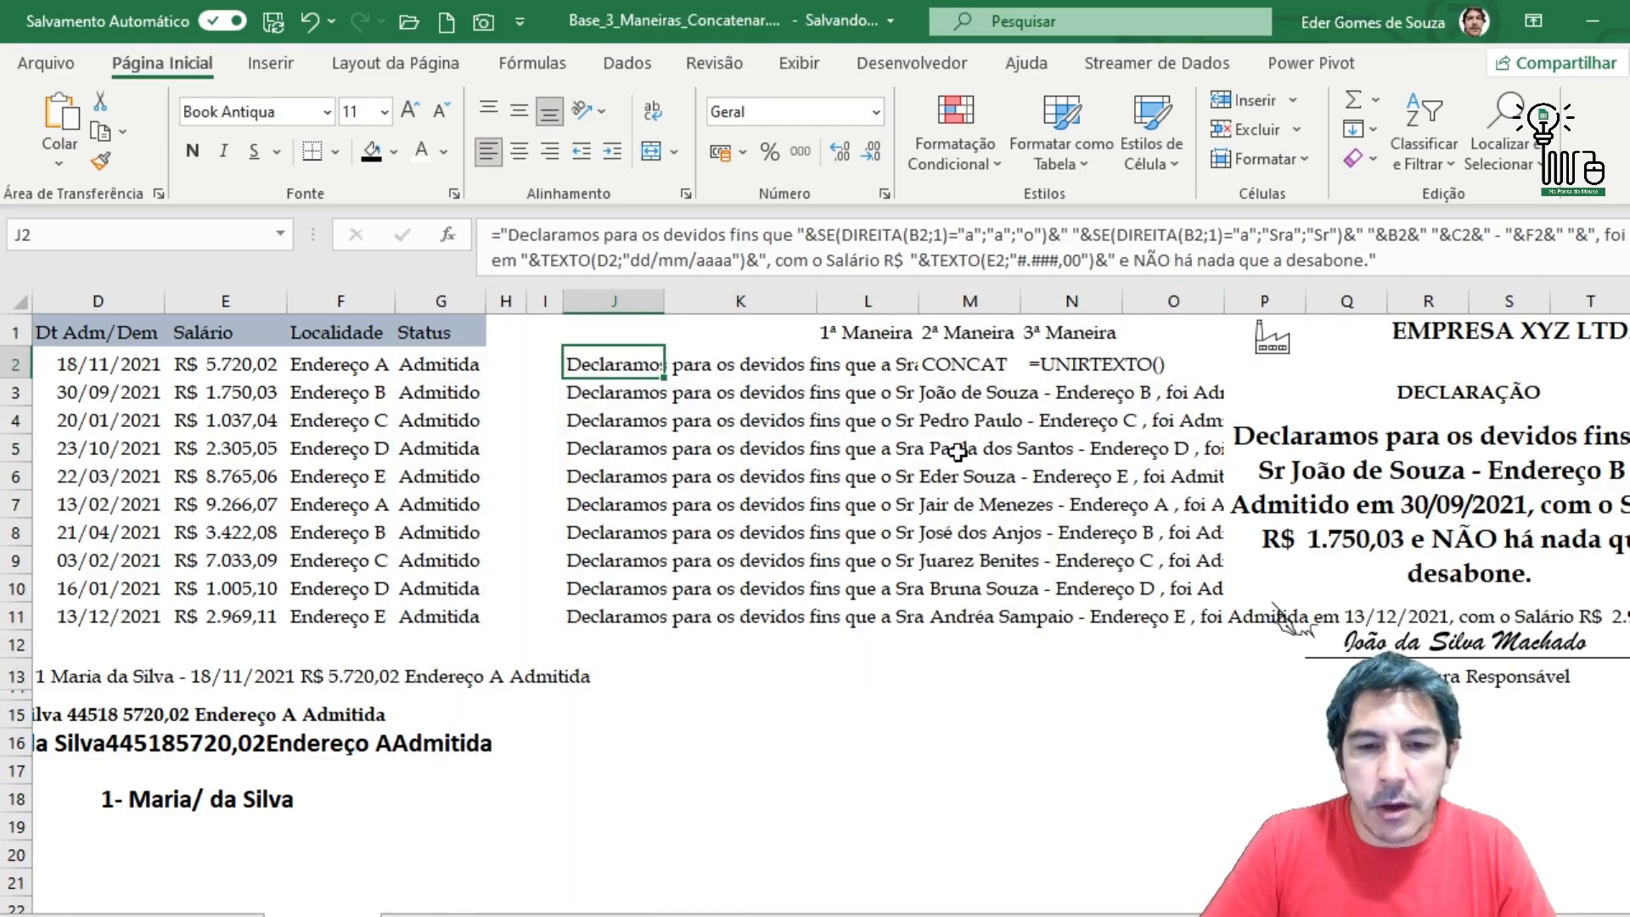
pyautogui.doubleClick(664, 301)
pyautogui.click(825, 739)
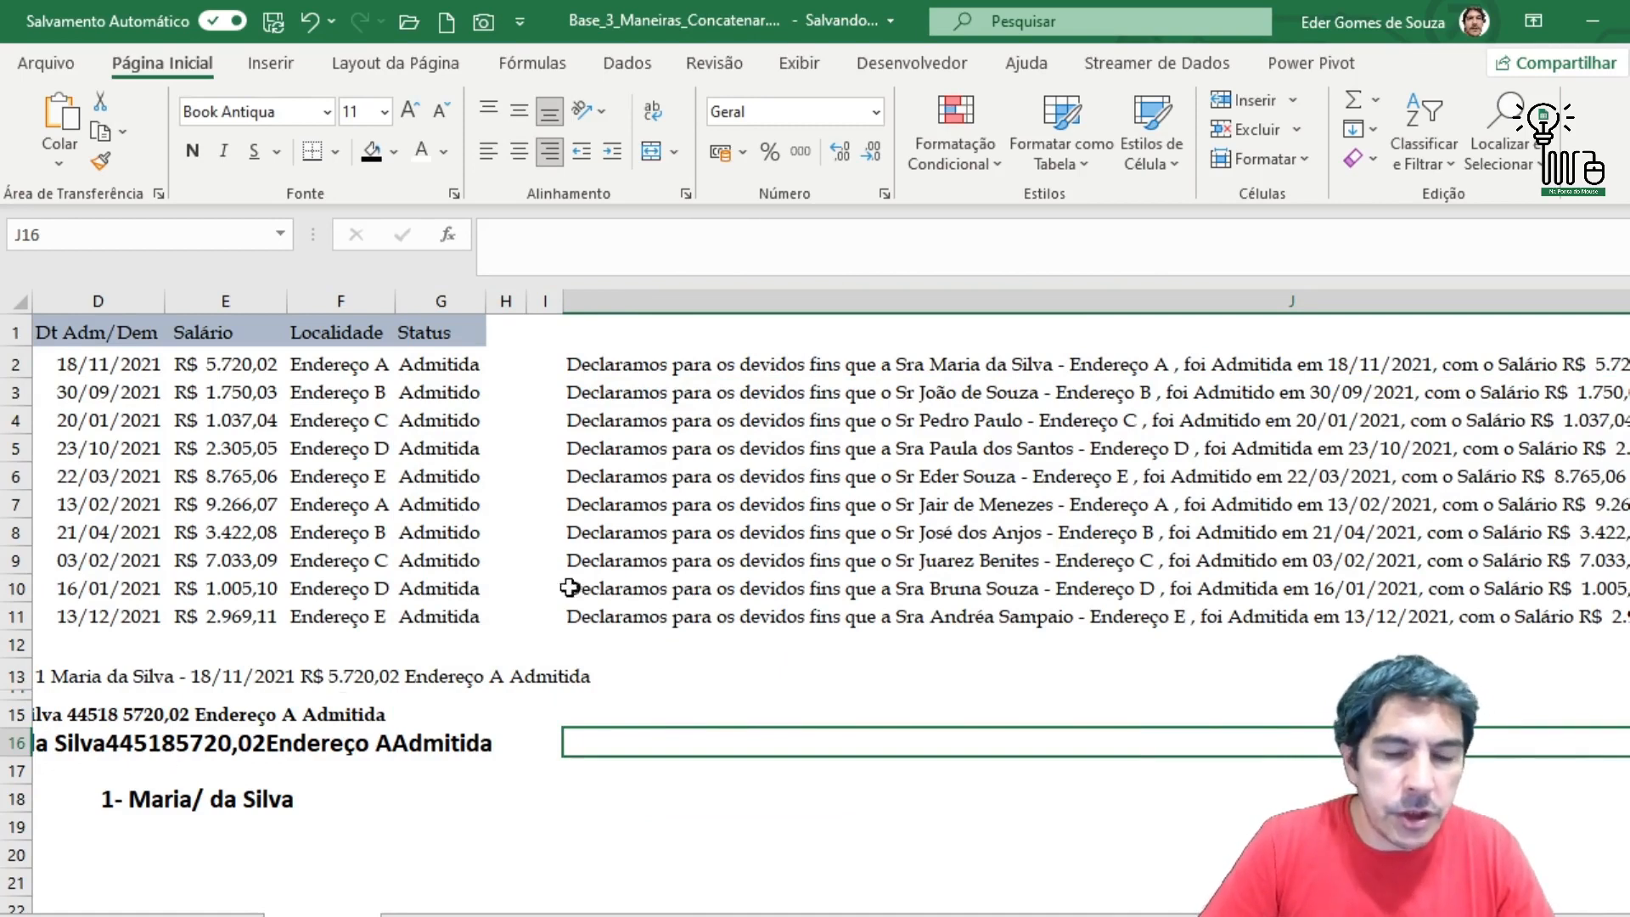
pyautogui.click(686, 371)
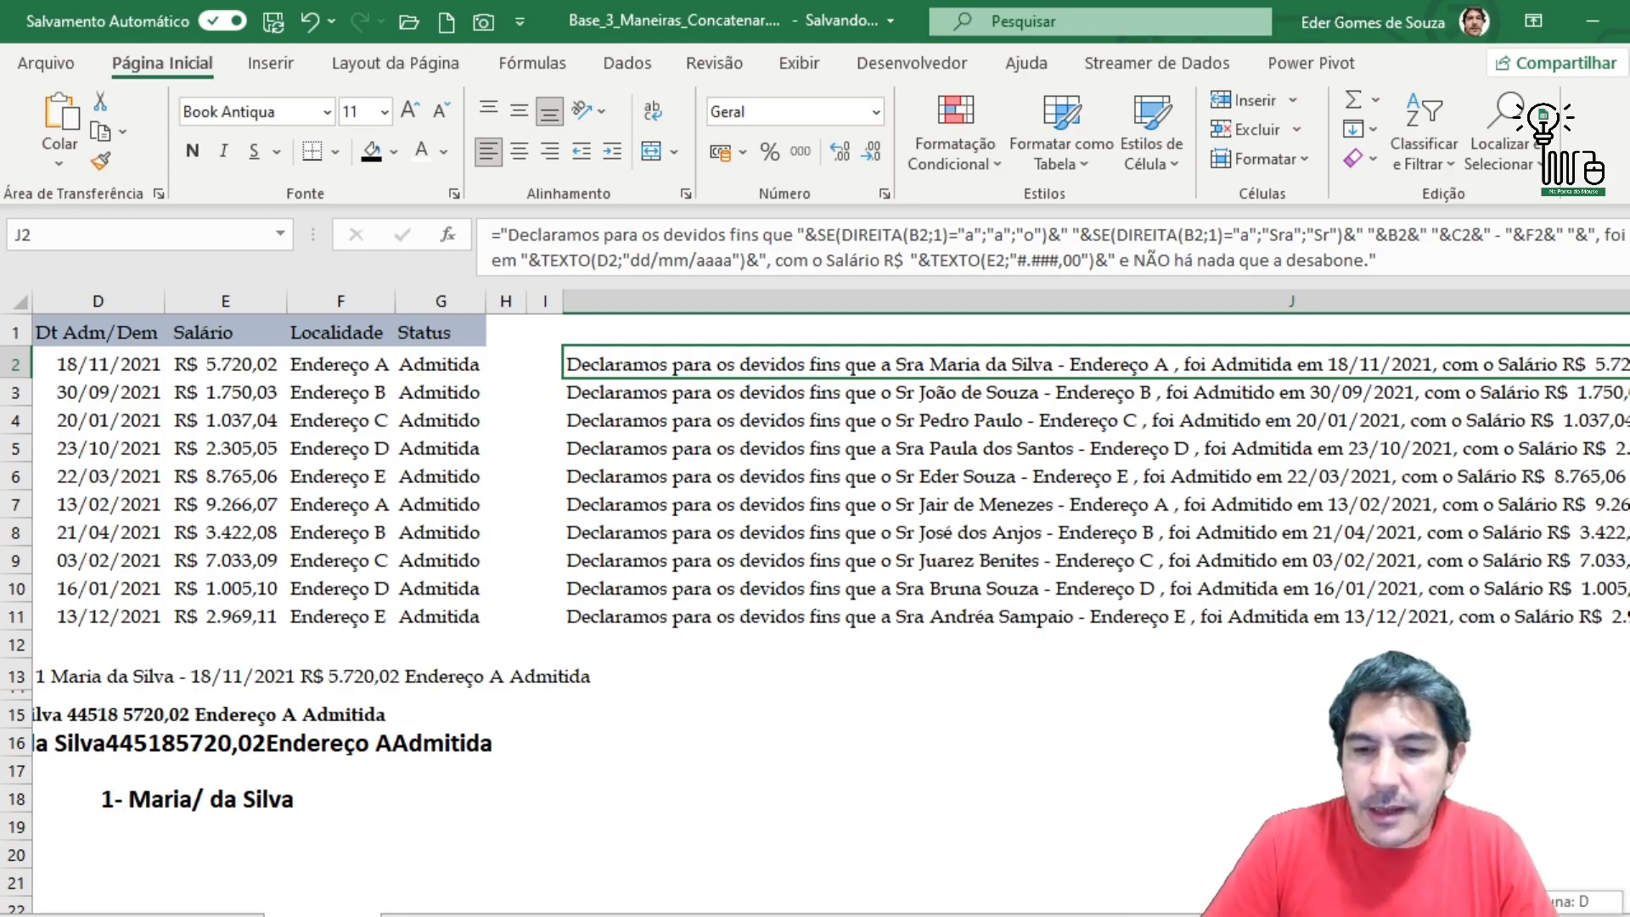
# - Examine the PROCV formula behind the declaration in P4 alongside the employee table and the lookup code in B13
pyautogui.hscroll(3, 889, 449)
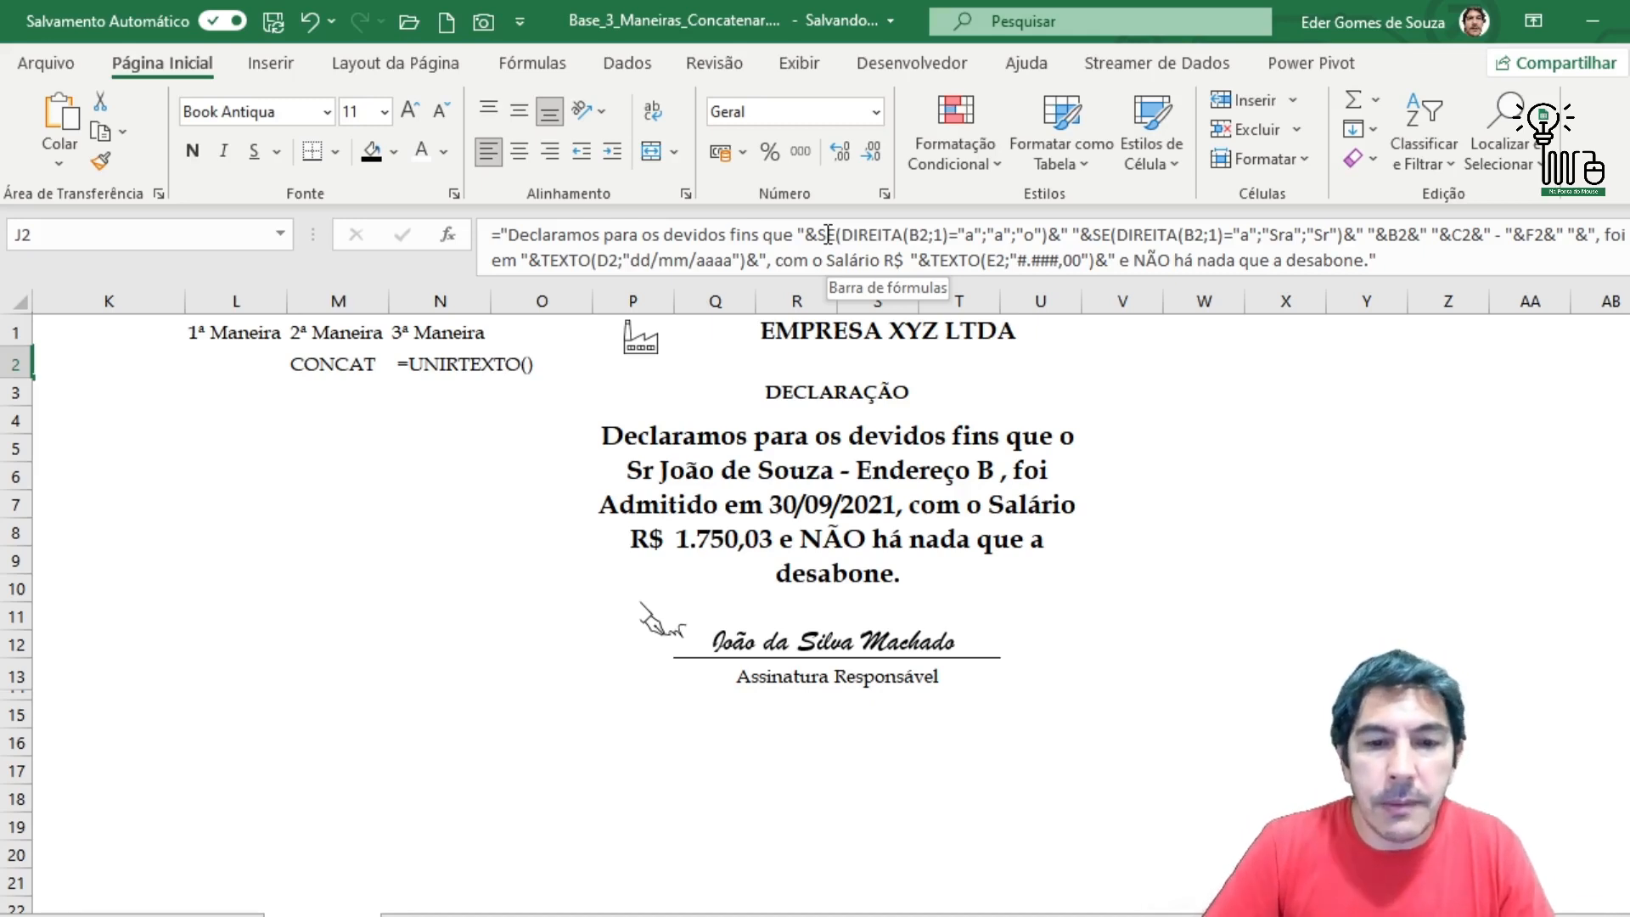
pyautogui.click(864, 505)
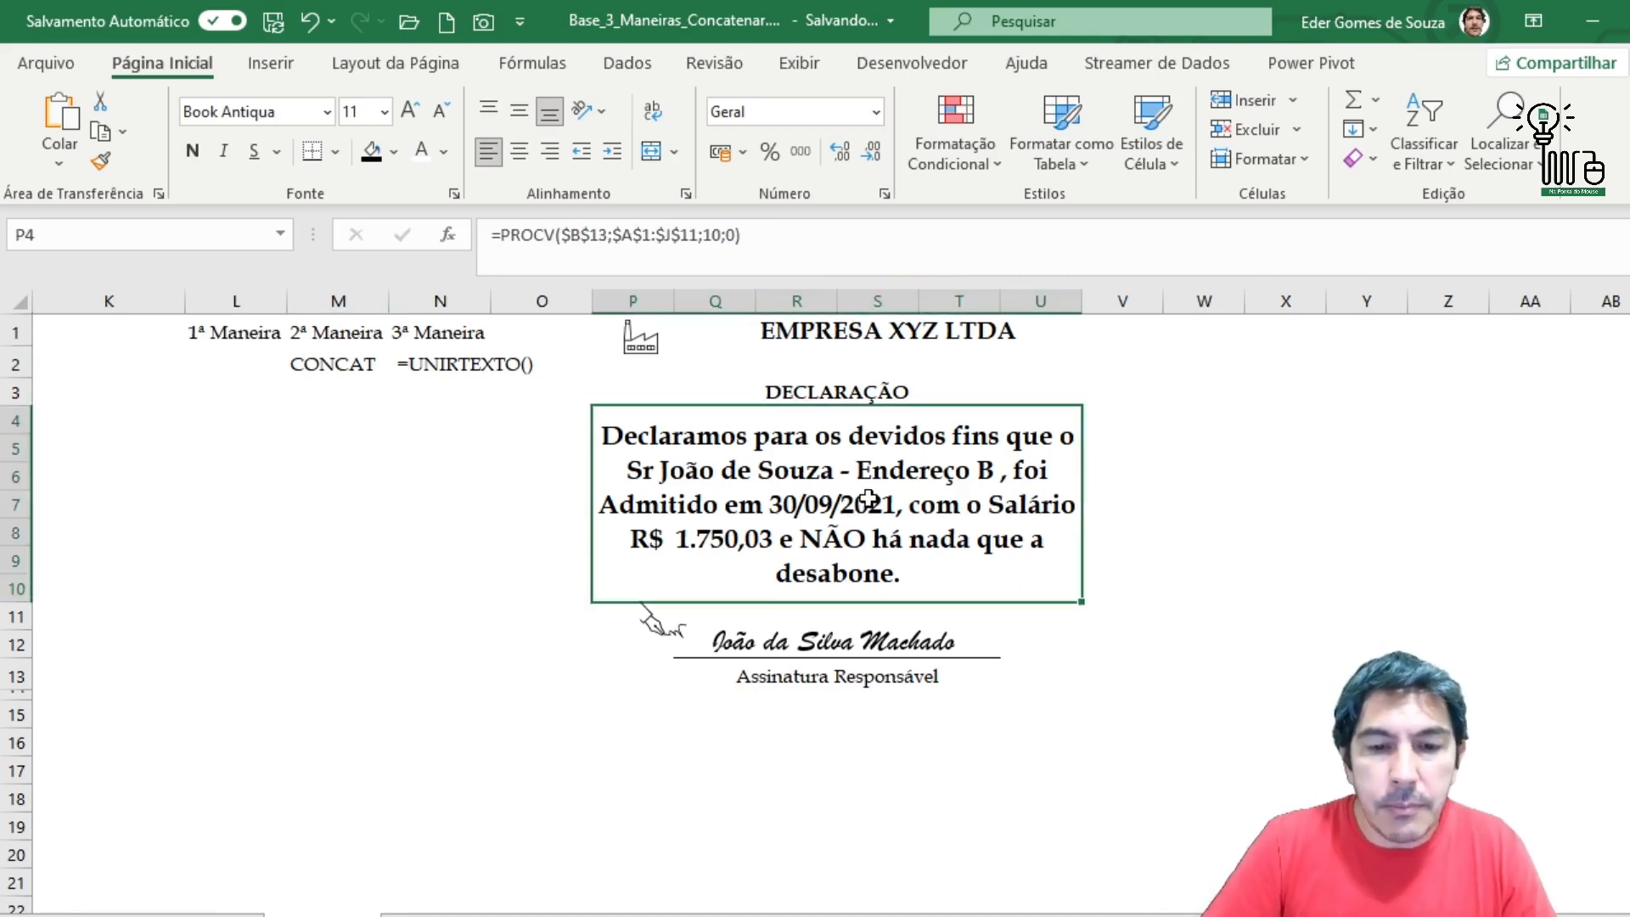
pyautogui.click(978, 774)
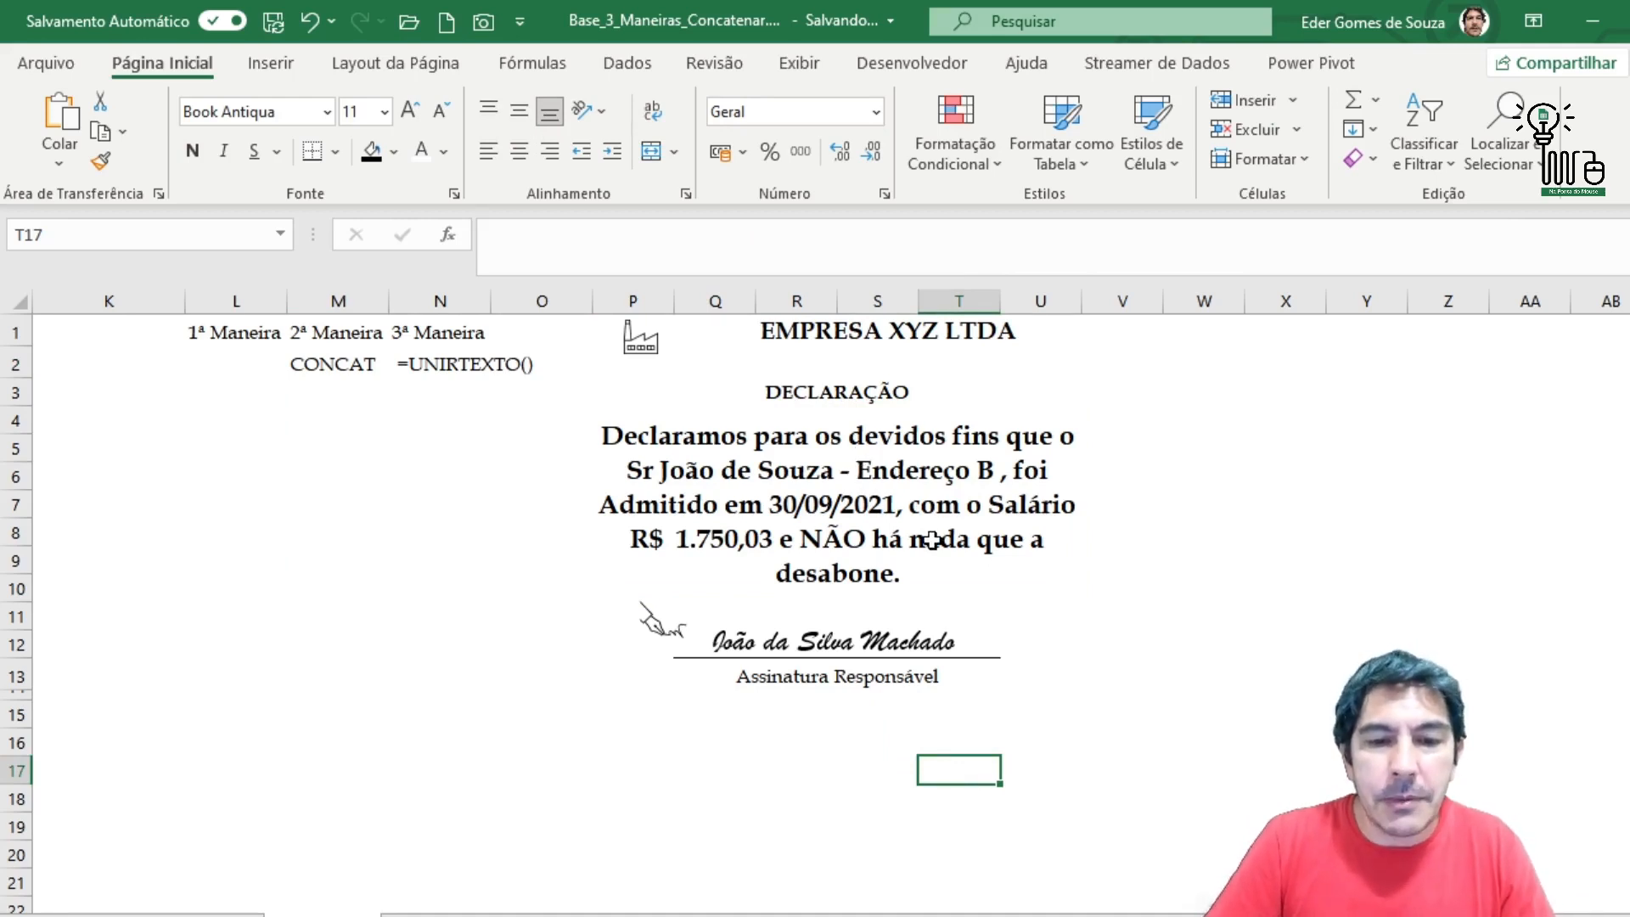
pyautogui.click(510, 625)
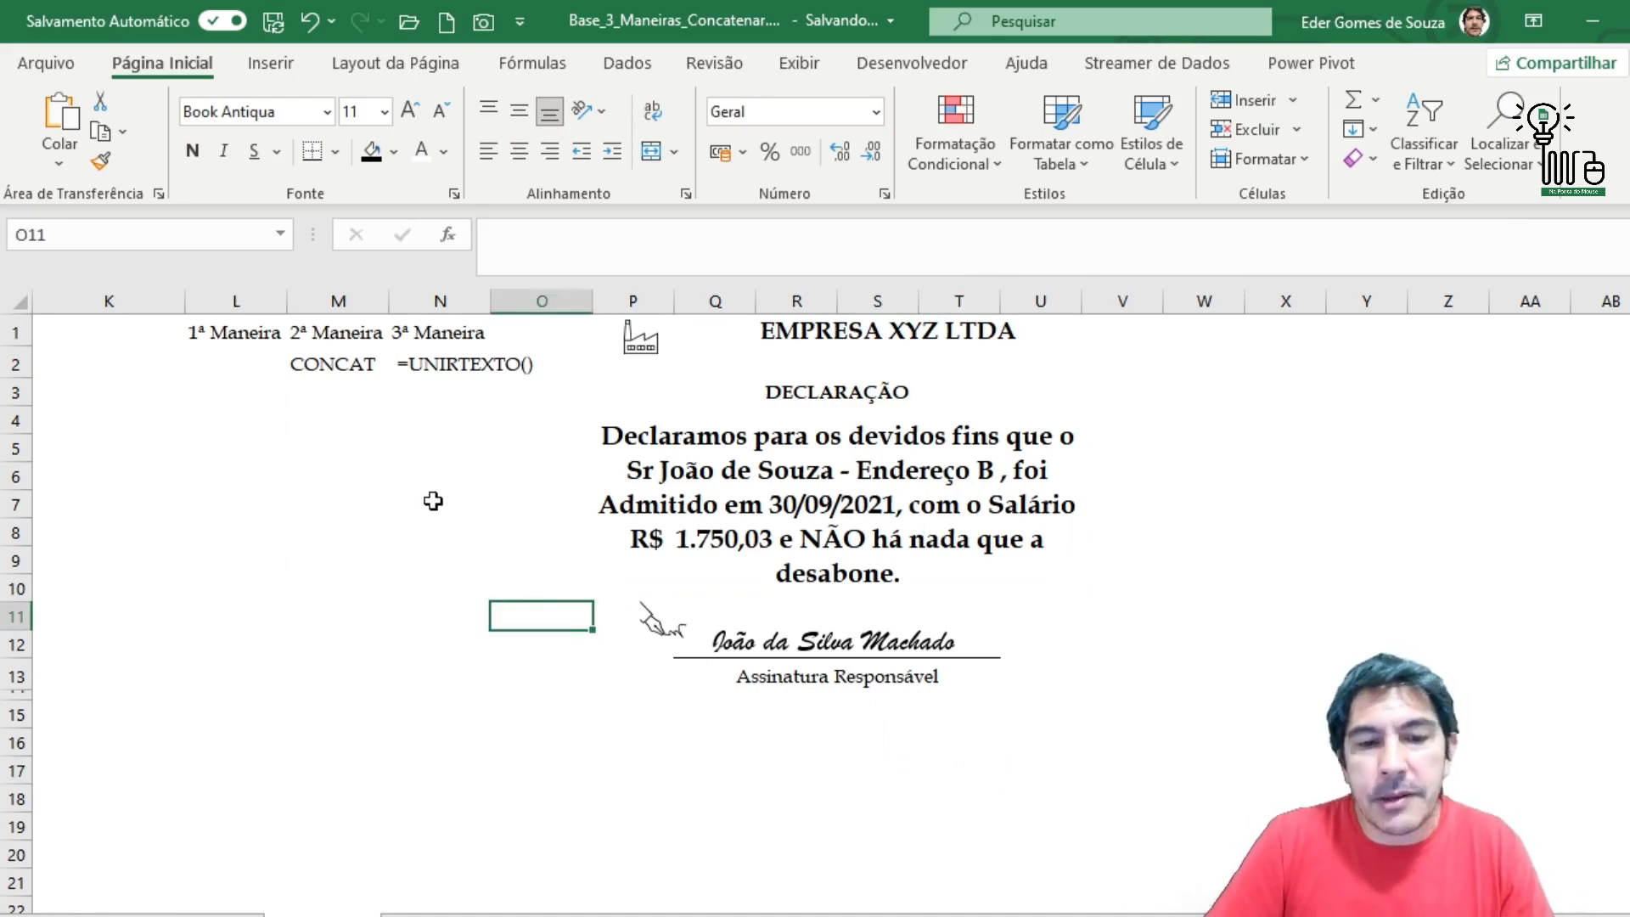
pyautogui.click(434, 501)
pyautogui.click(819, 506)
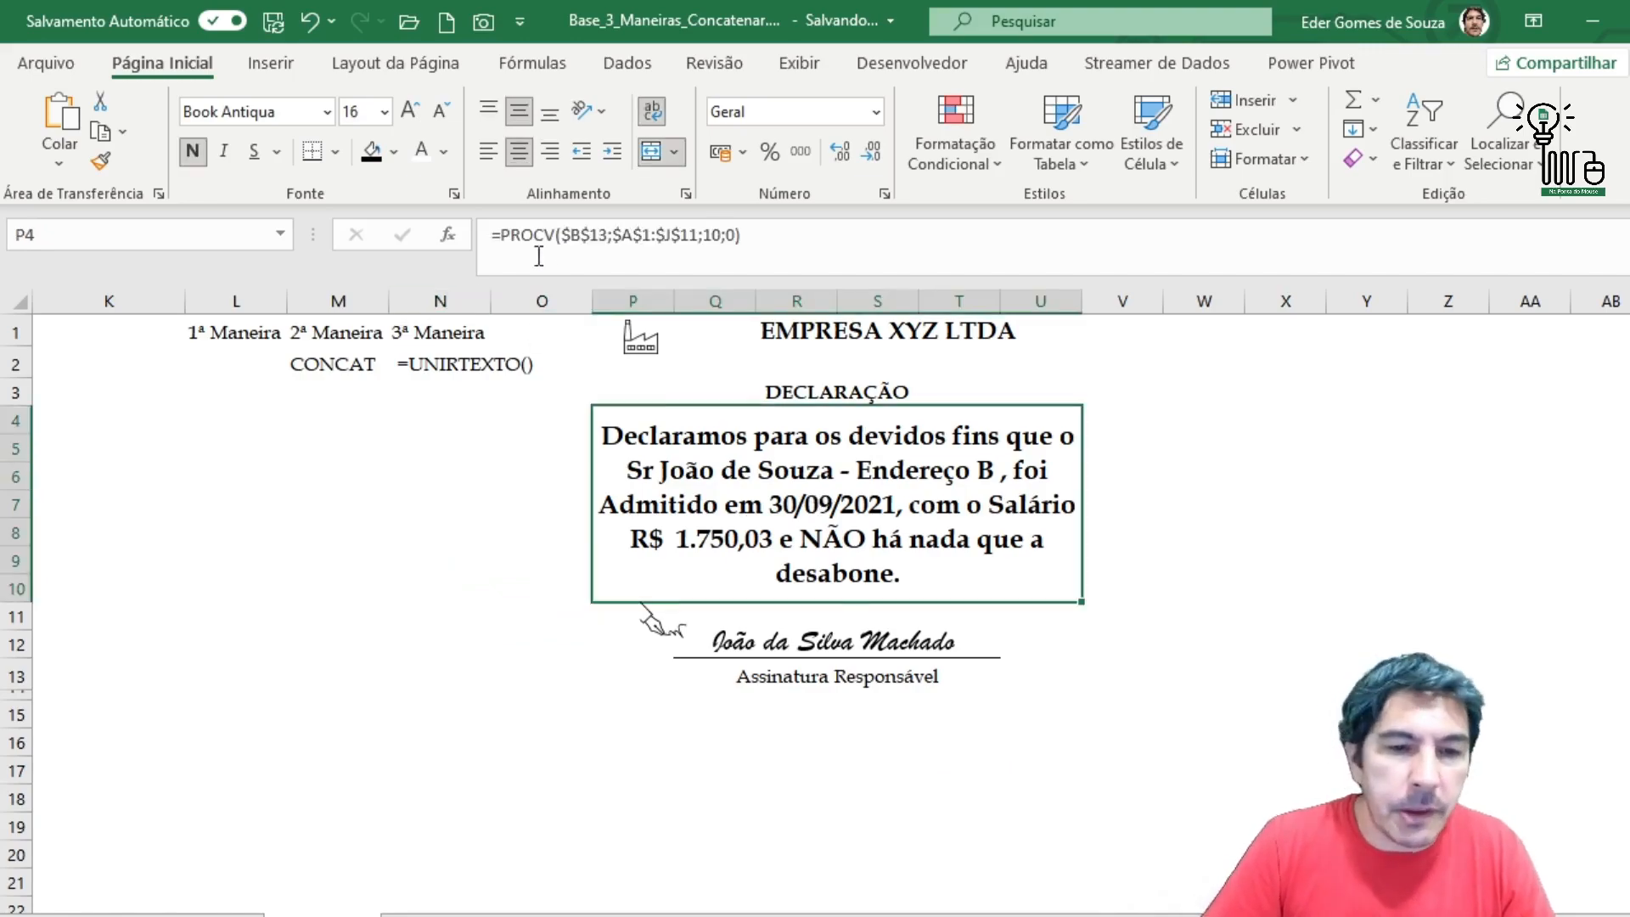
pyautogui.click(390, 586)
pyautogui.hscroll(-5, 386, 582)
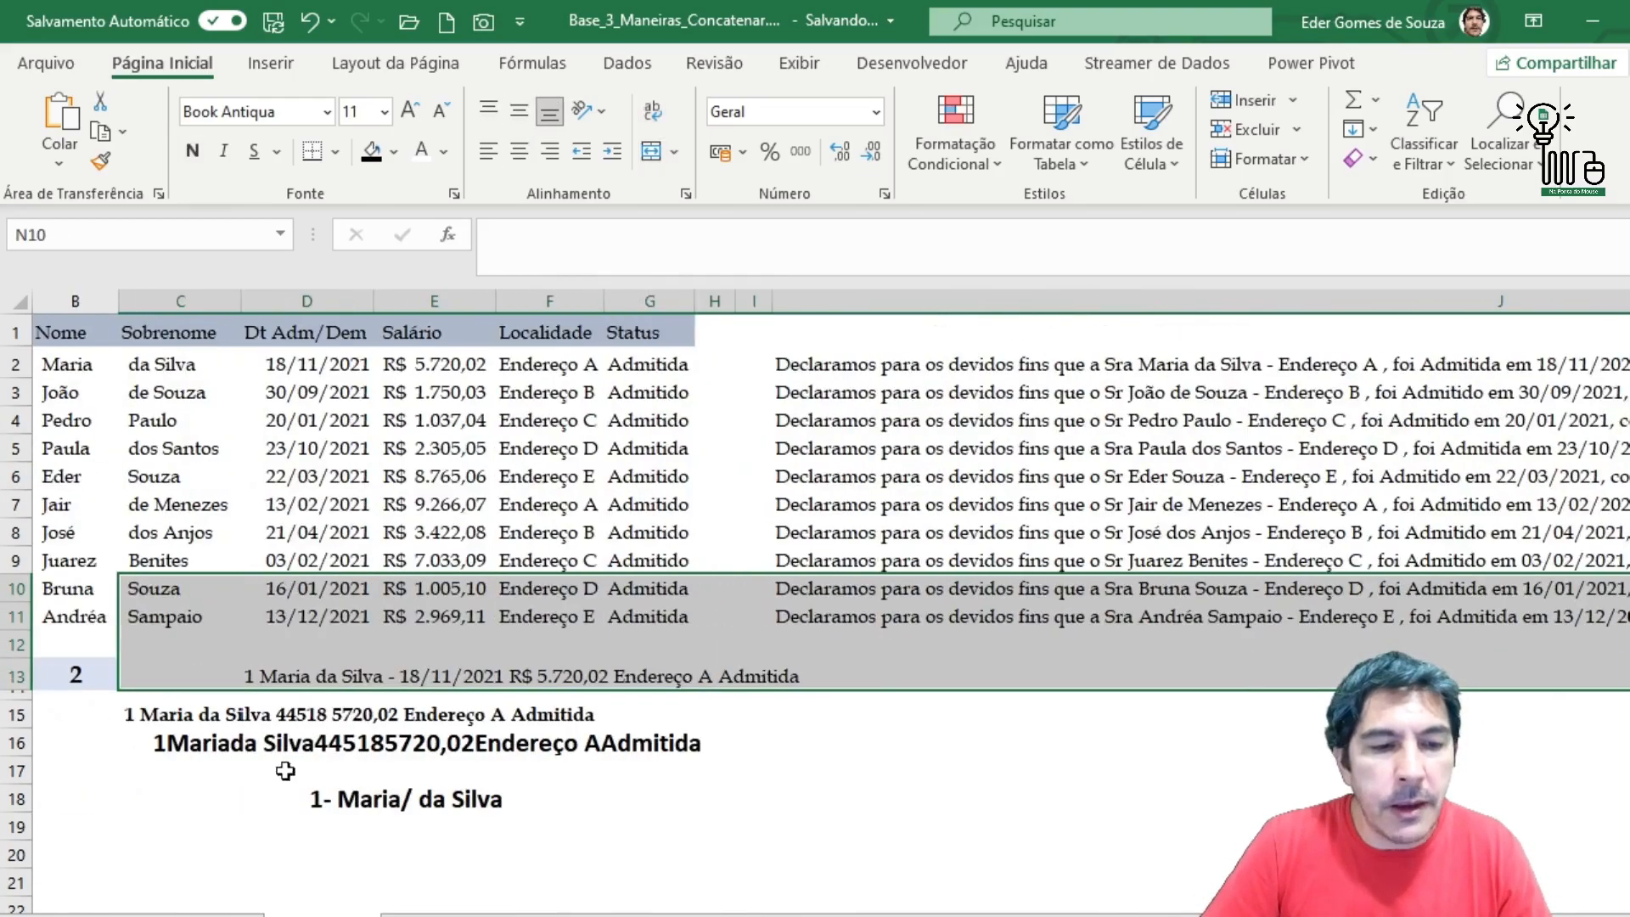
pyautogui.click(607, 878)
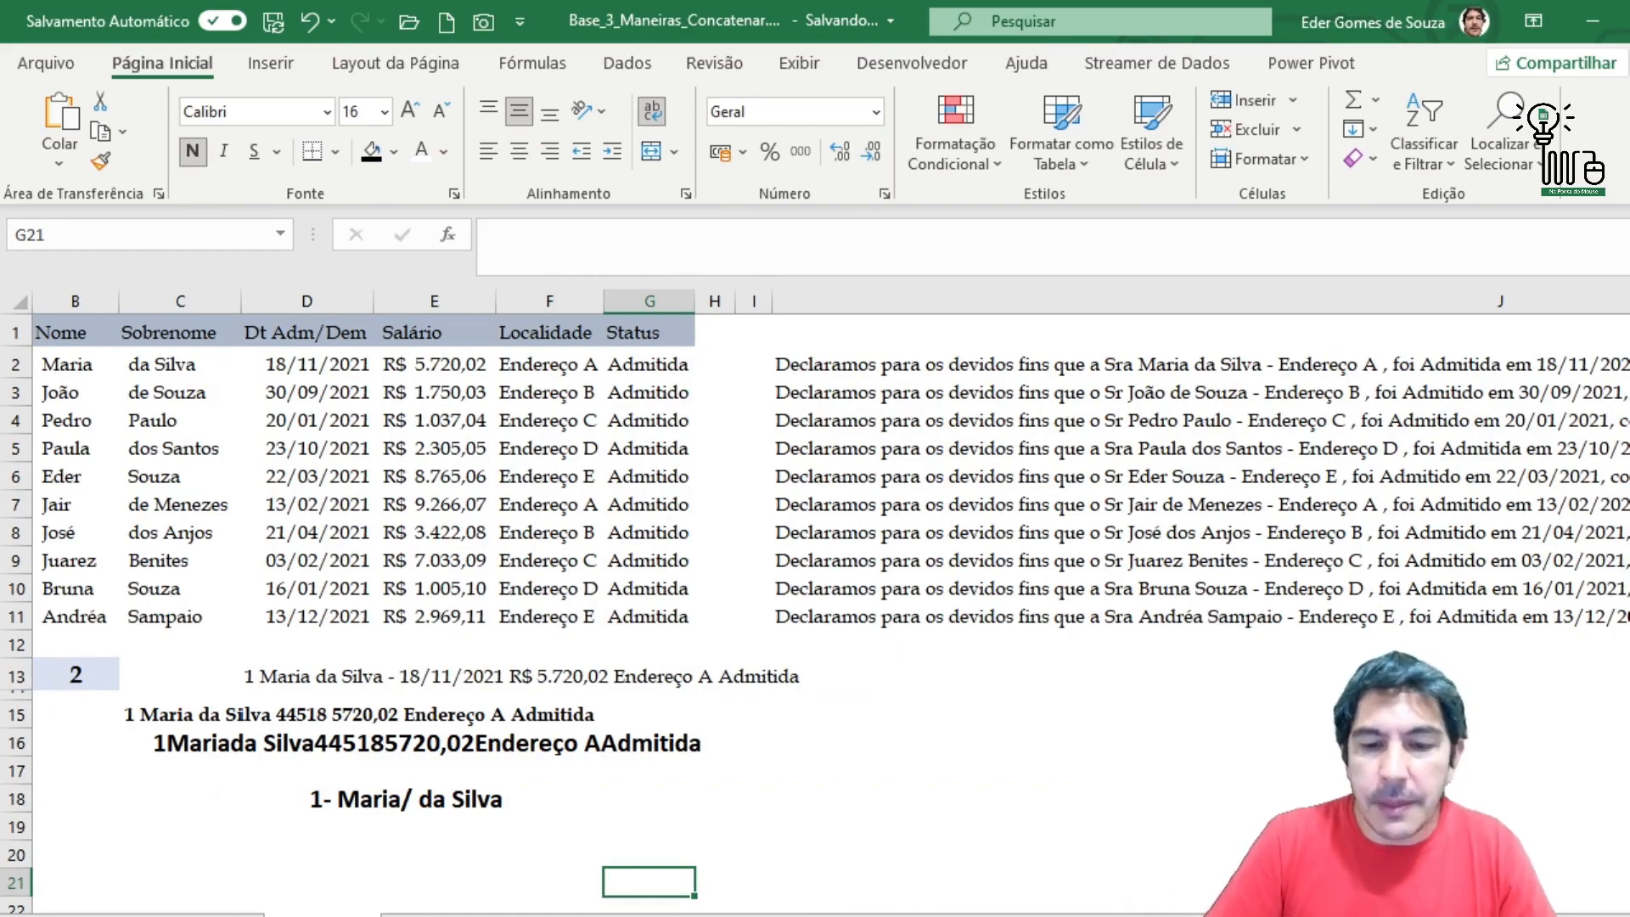
pyautogui.hscroll(5, 815, 510)
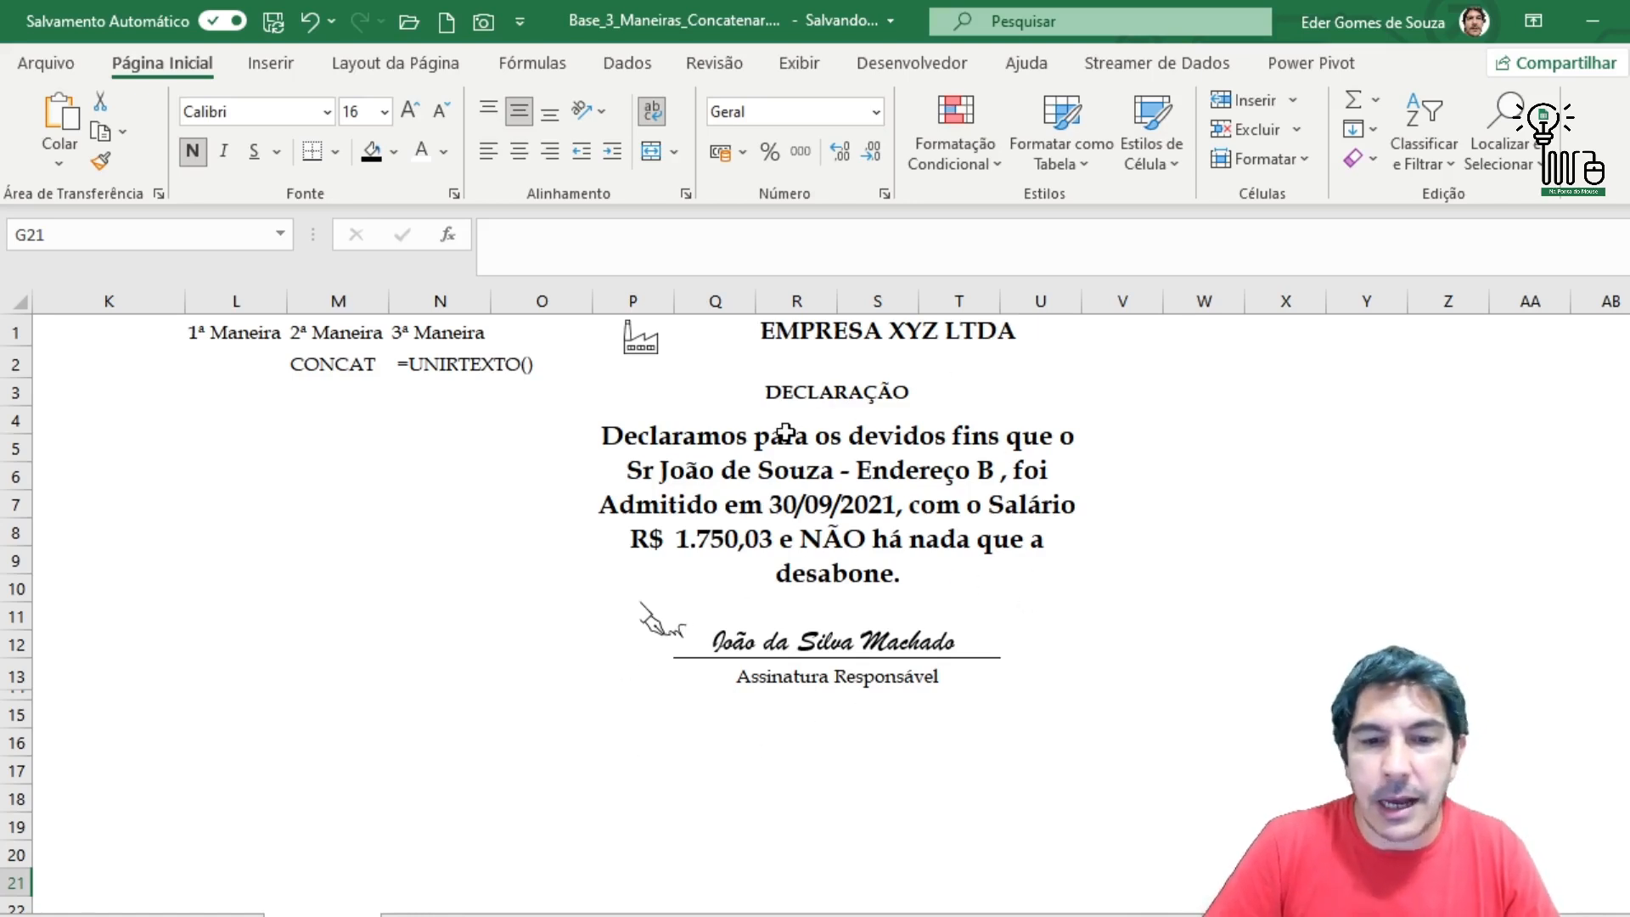
pyautogui.click(861, 477)
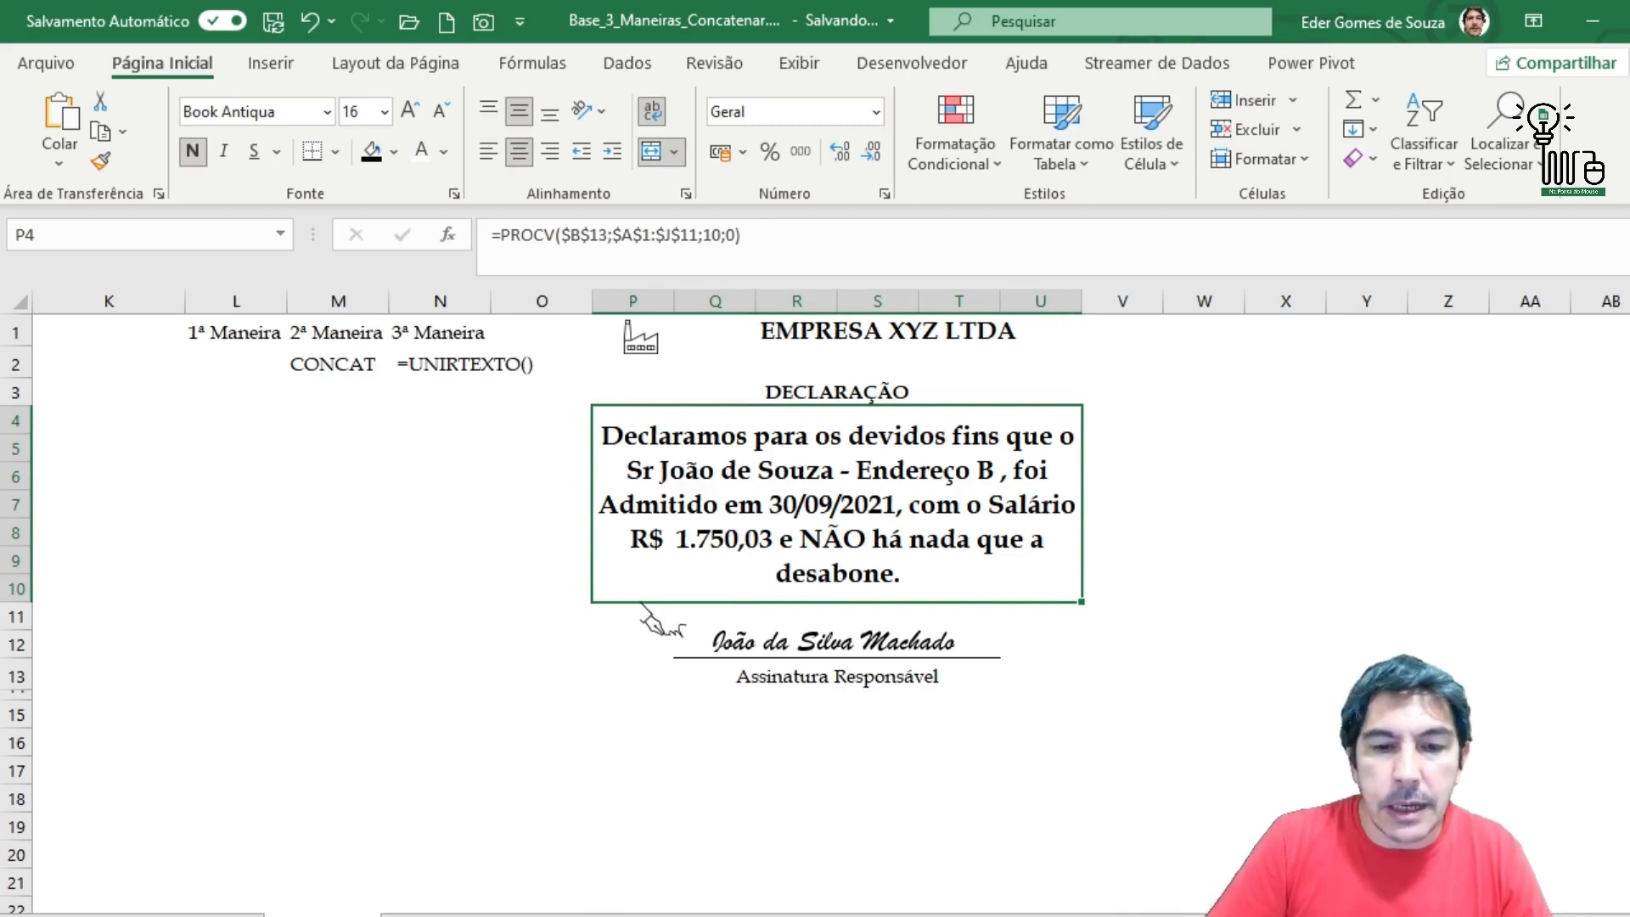
pyautogui.hscroll(-2, 837, 503)
pyautogui.hscroll(2, 837, 503)
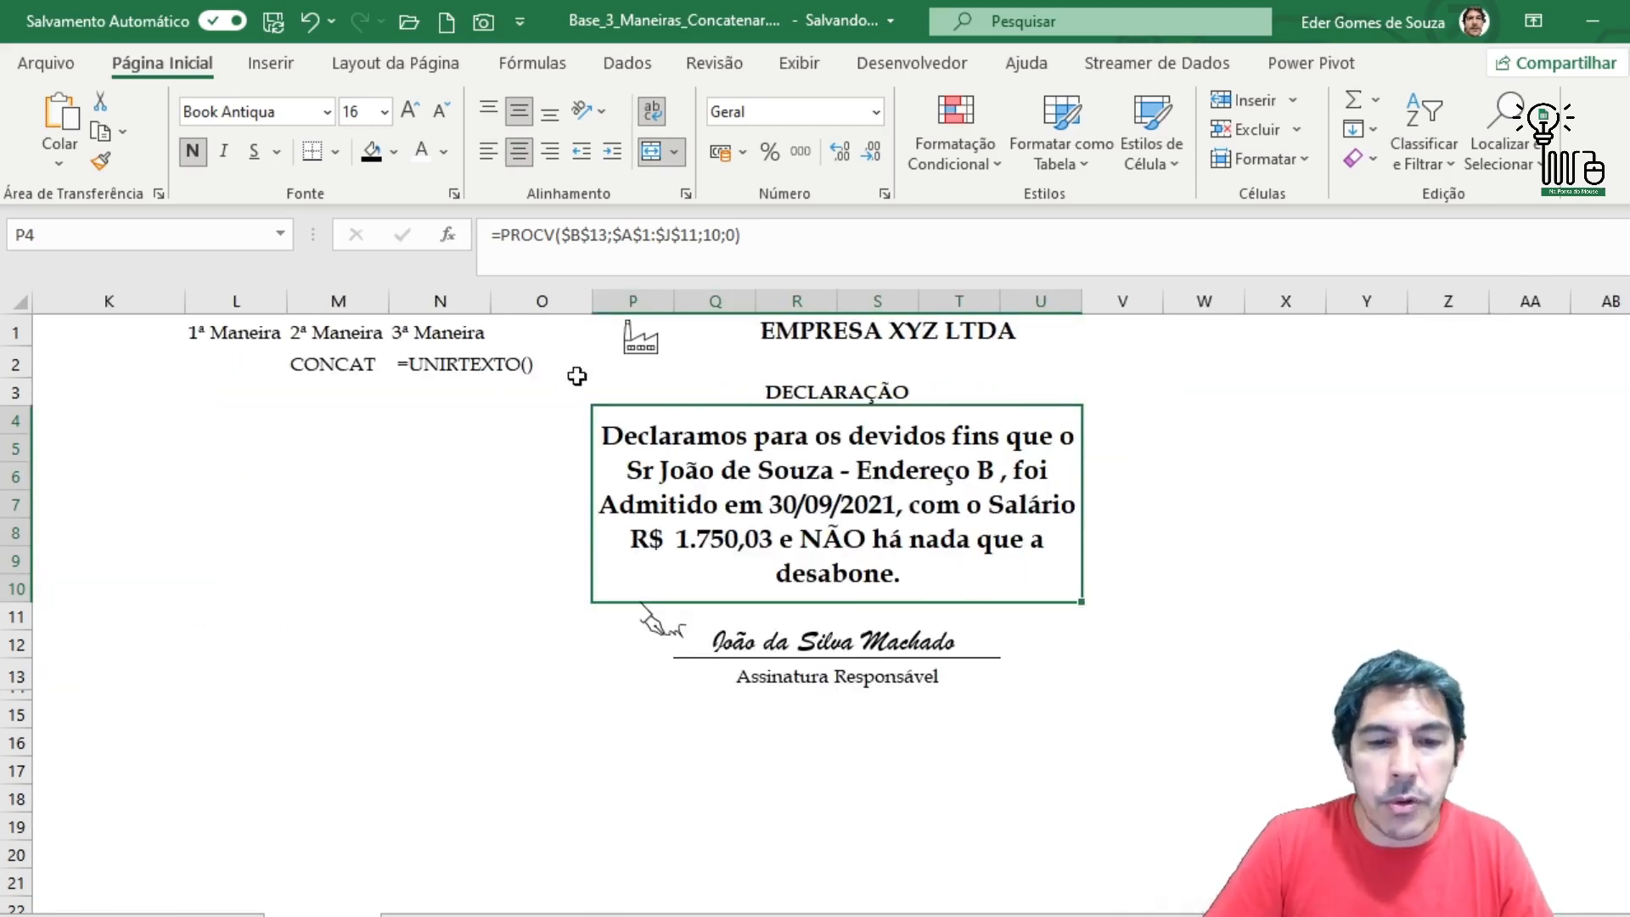
# - Define the whole declaration block in columns P to U, from the company heading down to the signature line, as the print area
pyautogui.click(574, 331)
pyautogui.press('Right')
pyautogui.hotkey('shift', 'Right')
pyautogui.hotkey('shift', 'Right')
pyautogui.hotkey('shift', 'Right')
pyautogui.hotkey('shift', 'Right')
pyautogui.hotkey('shift', 'Right')
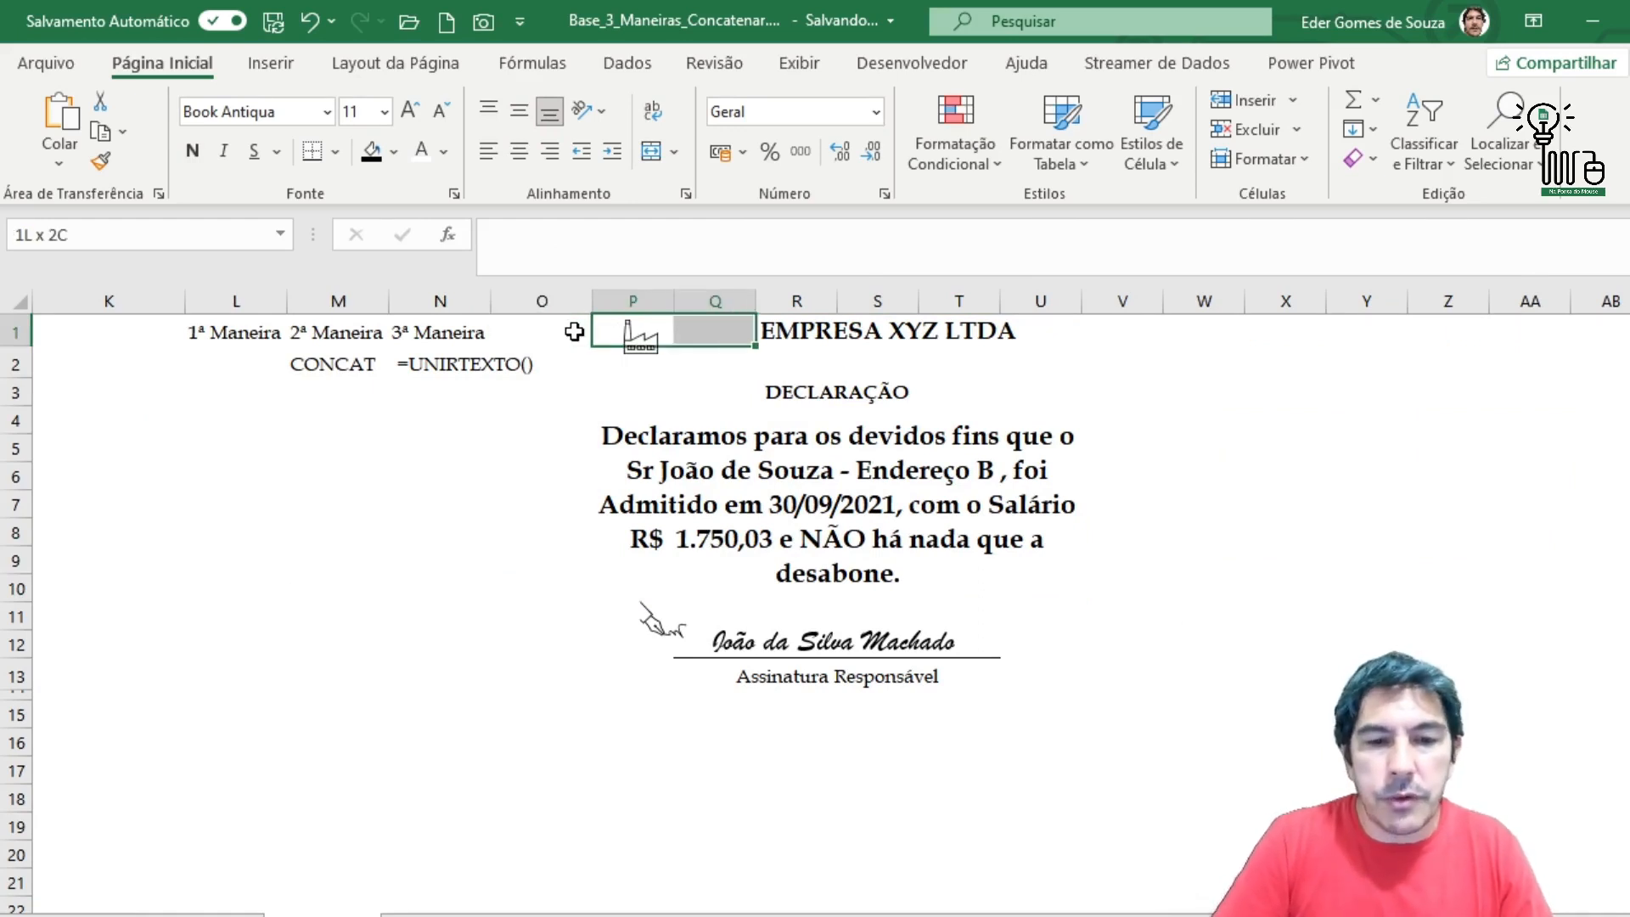
pyautogui.hotkey('shift', 'Down')
pyautogui.hotkey('shift', 'Down')
pyautogui.hotkey('shift', 'Down')
pyautogui.hotkey('shift', 'Down')
pyautogui.hotkey('shift', 'Down')
pyautogui.hotkey('shift', 'Down')
pyautogui.hotkey('shift', 'Down')
pyautogui.hotkey('shift', 'Down')
pyautogui.hotkey('shift', 'Down')
pyautogui.hotkey('shift', 'Down')
pyautogui.hotkey('shift', 'Down')
pyautogui.hotkey('shift', 'Down')
pyautogui.hotkey('shift', 'Down')
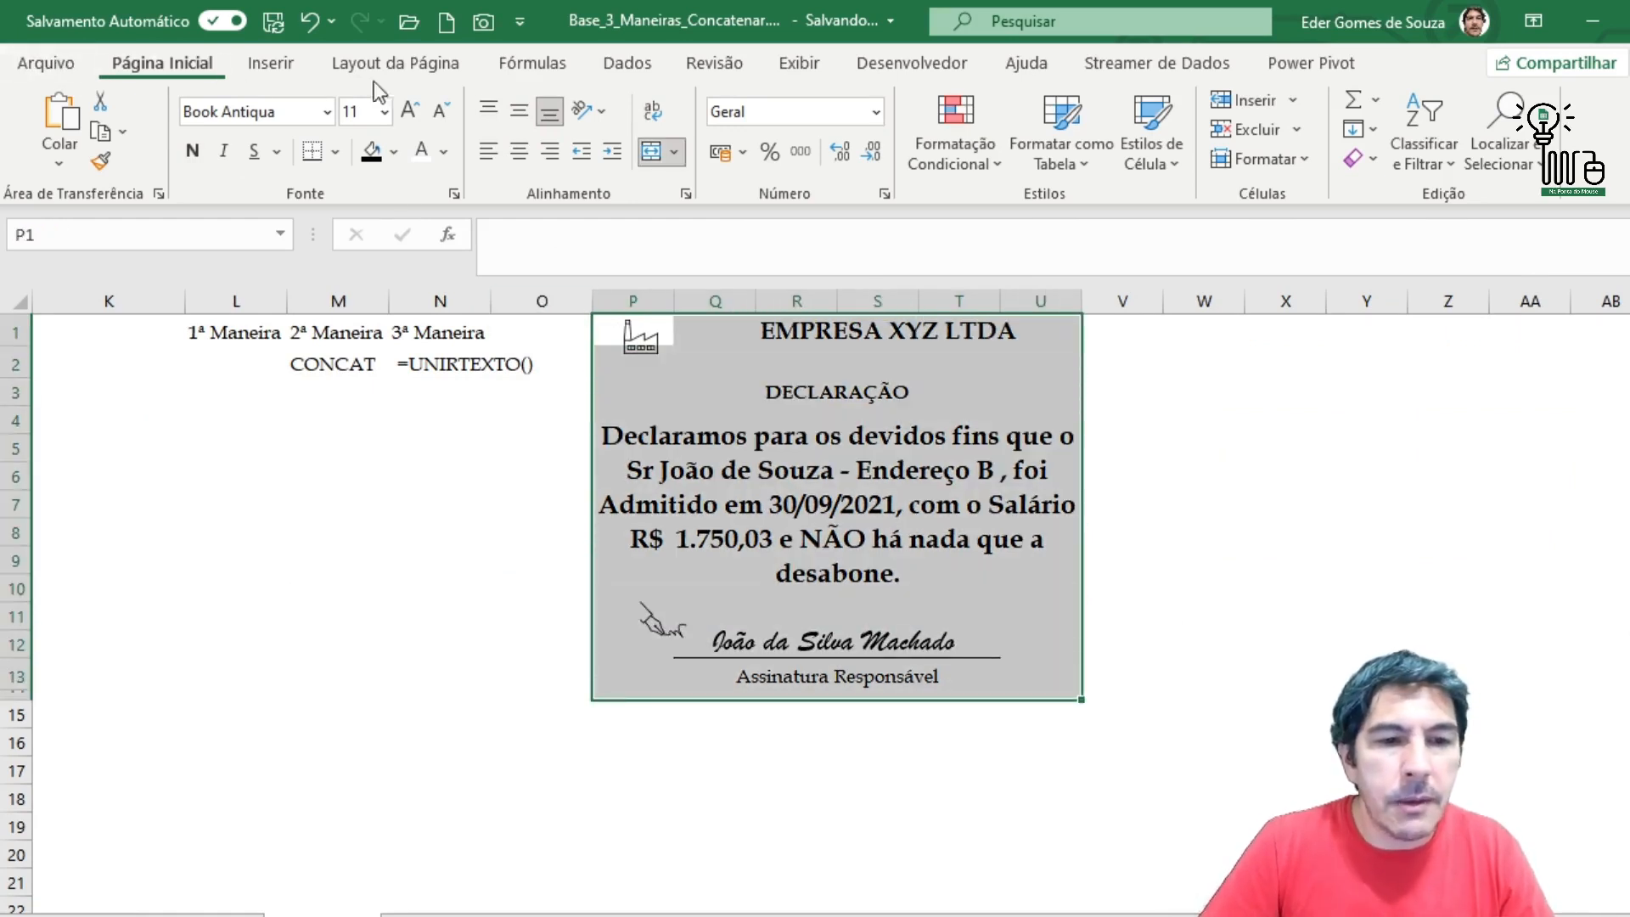
pyautogui.click(450, 68)
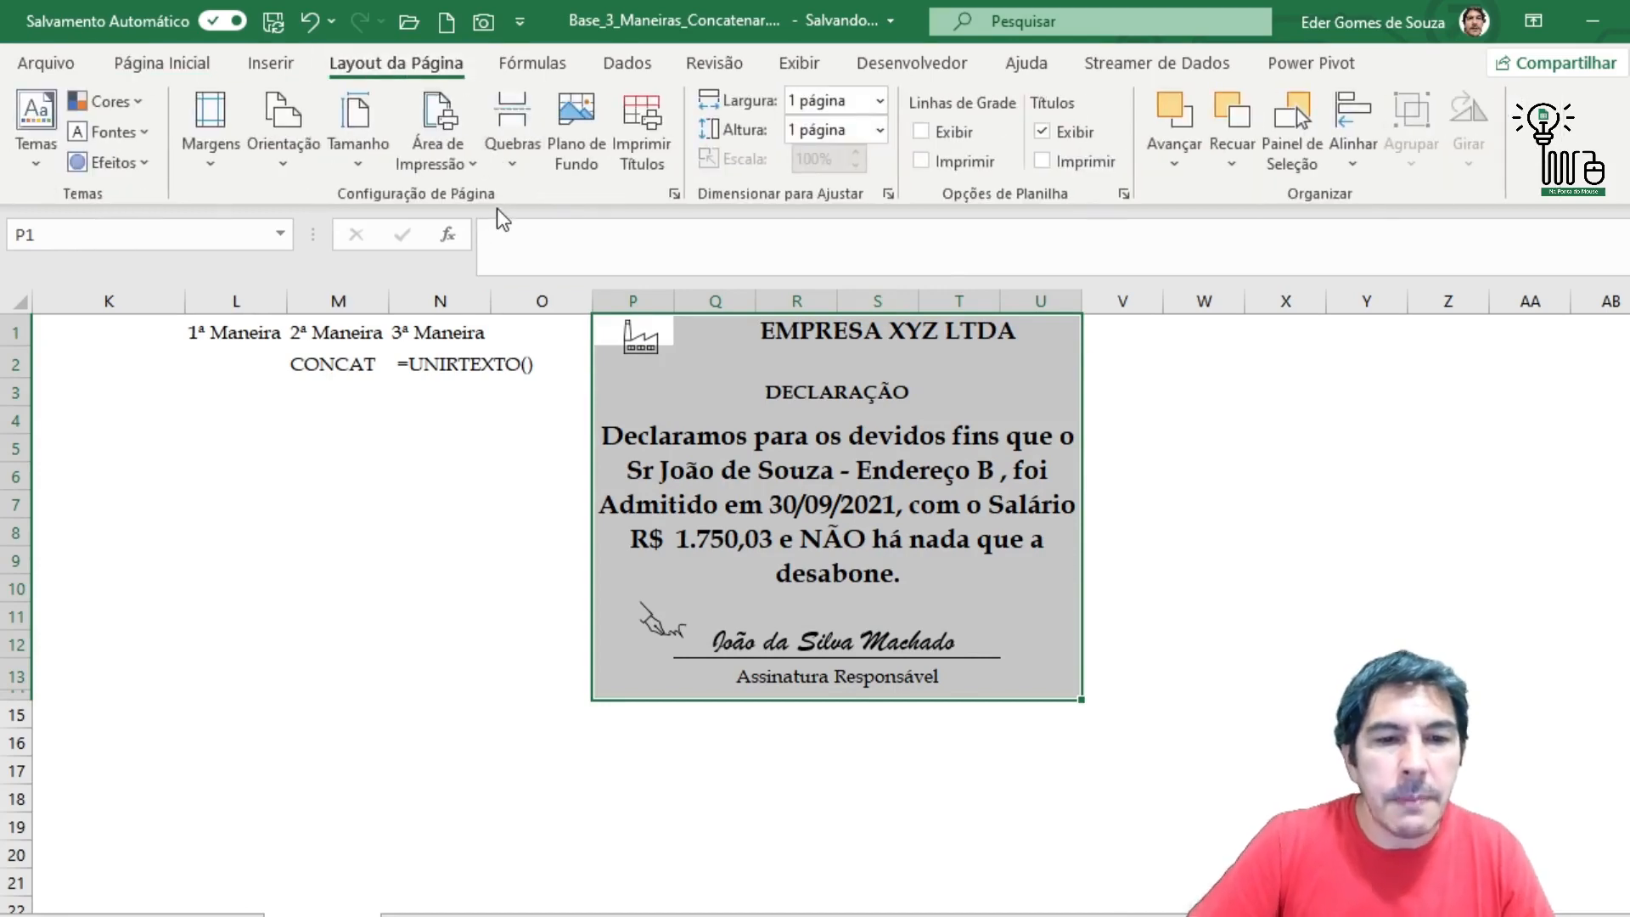
pyautogui.click(450, 149)
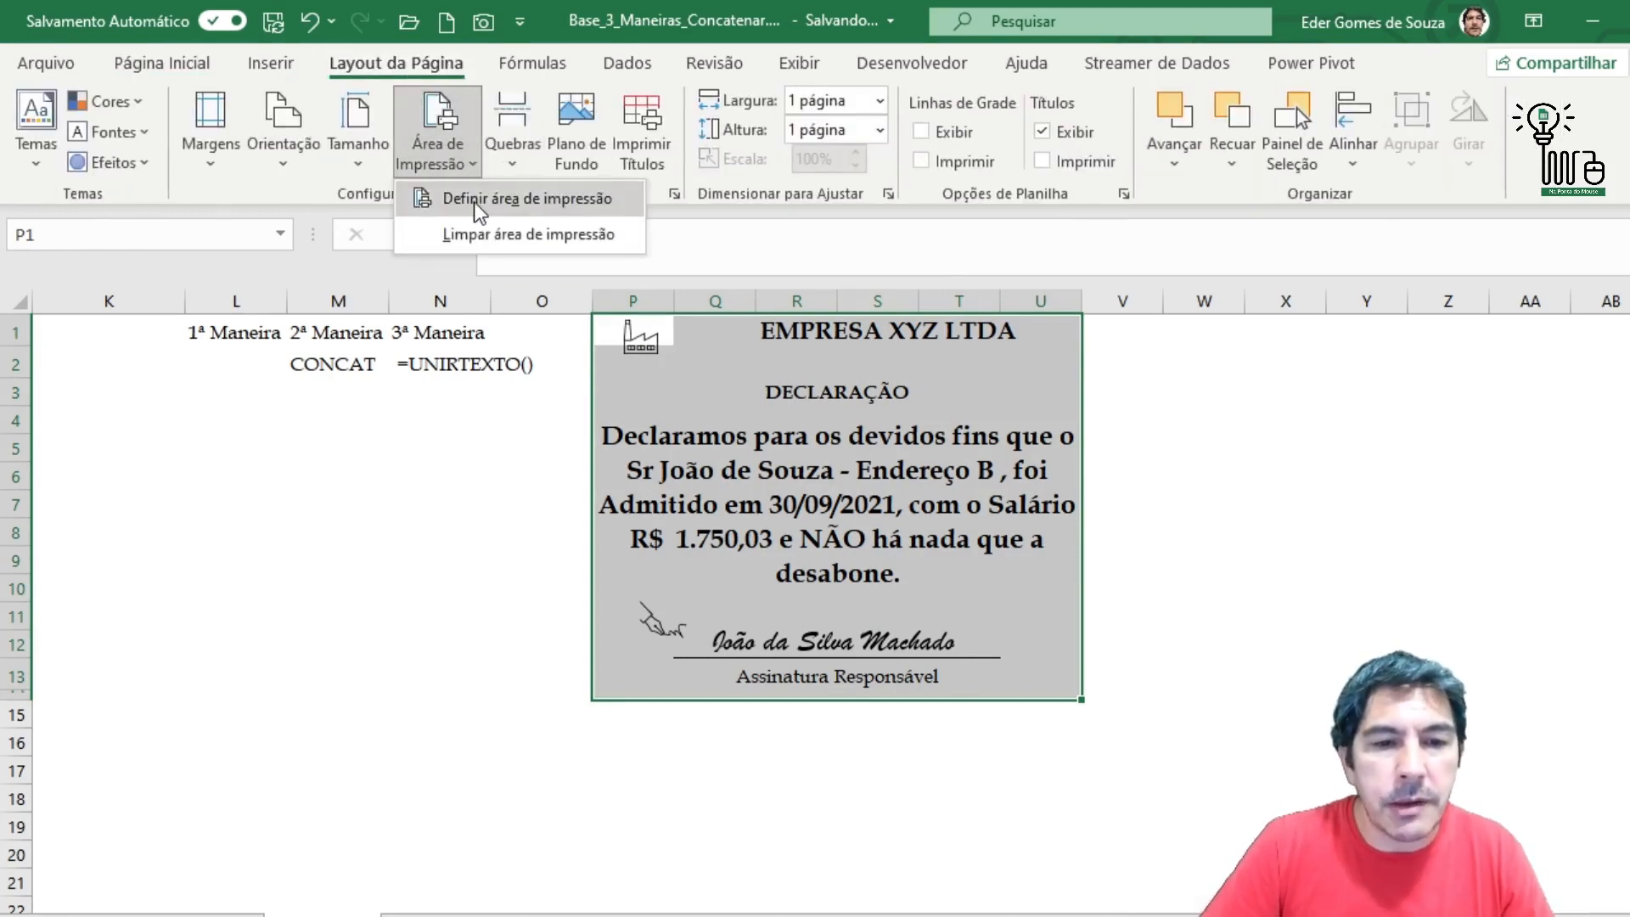
pyautogui.click(474, 202)
# - Check the print preview of the declaration and return to the worksheet
pyautogui.click(42, 65)
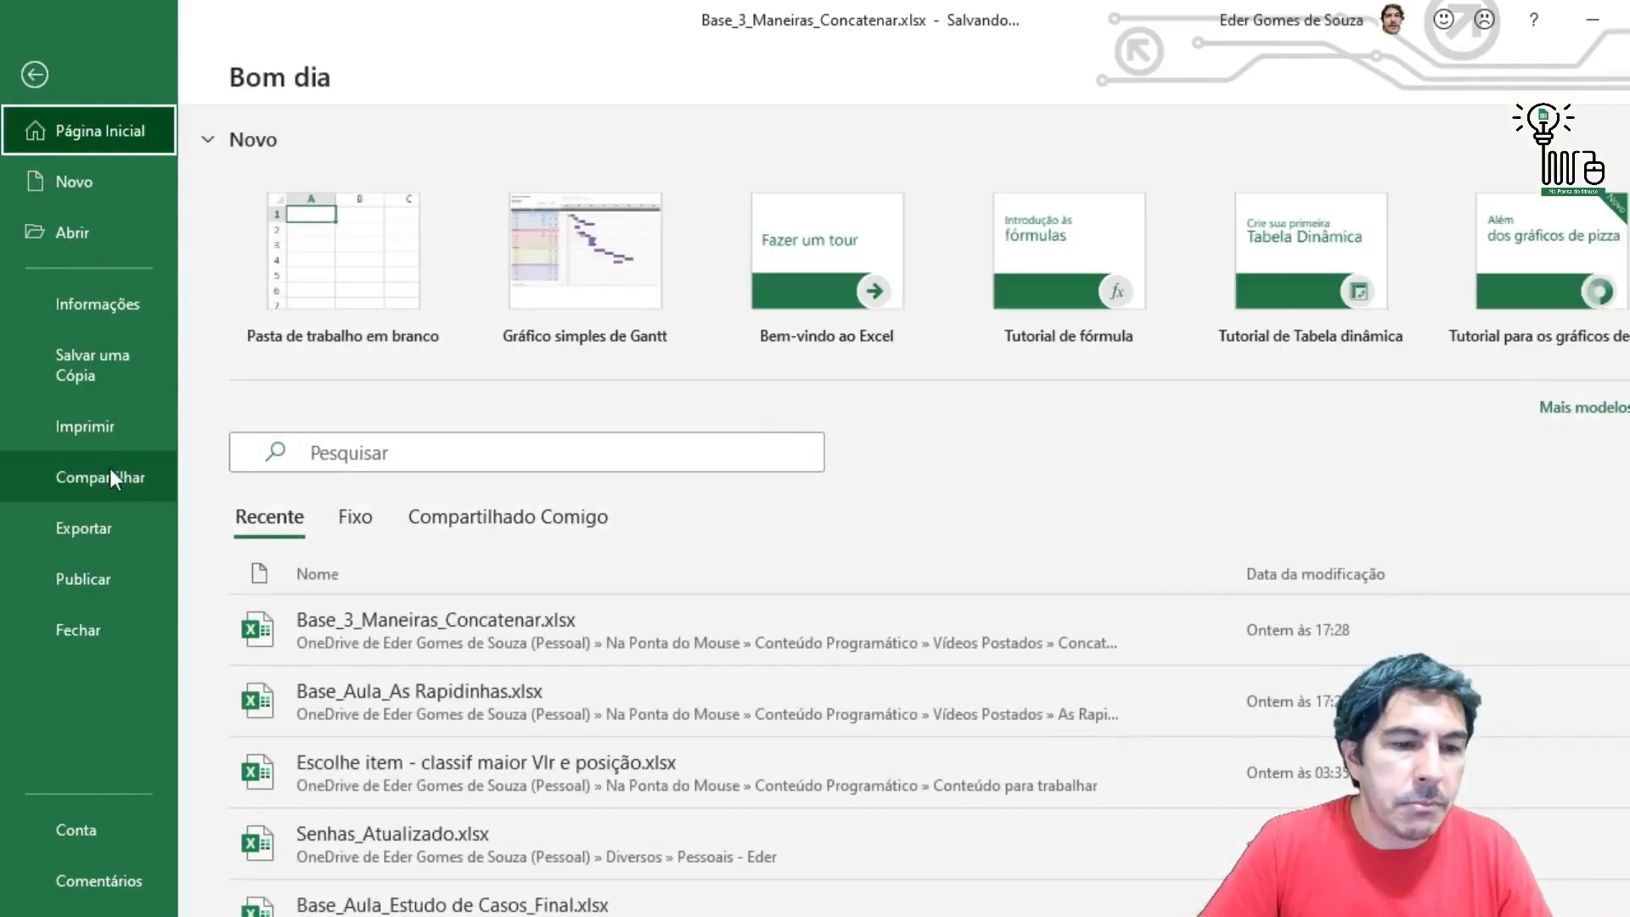
pyautogui.click(114, 426)
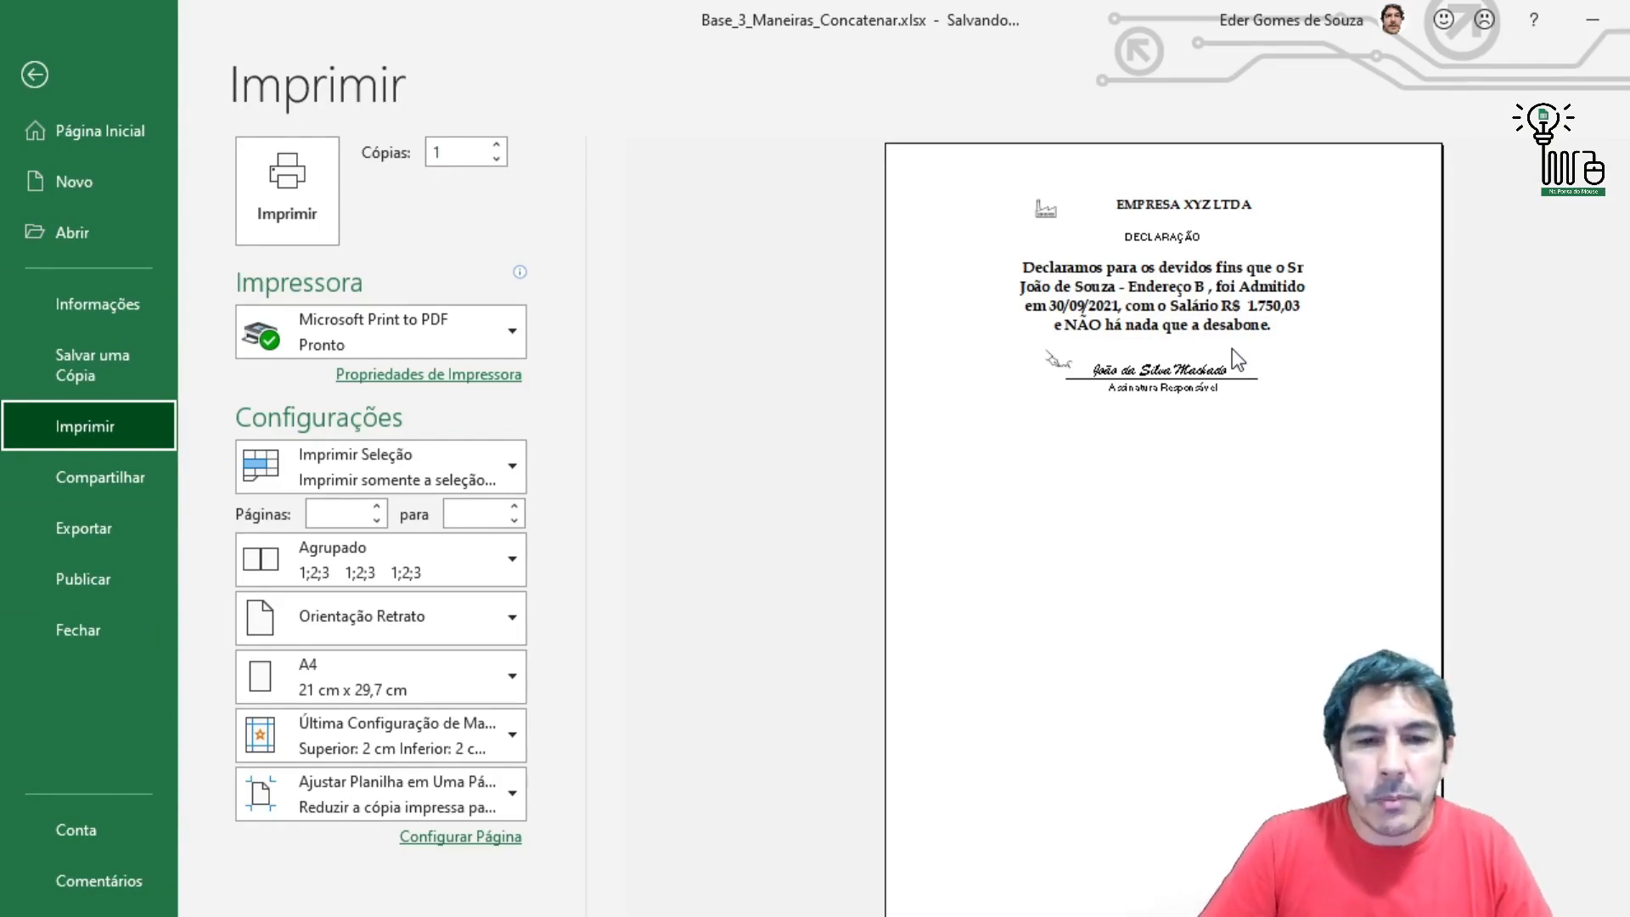
pyautogui.press('Escape')
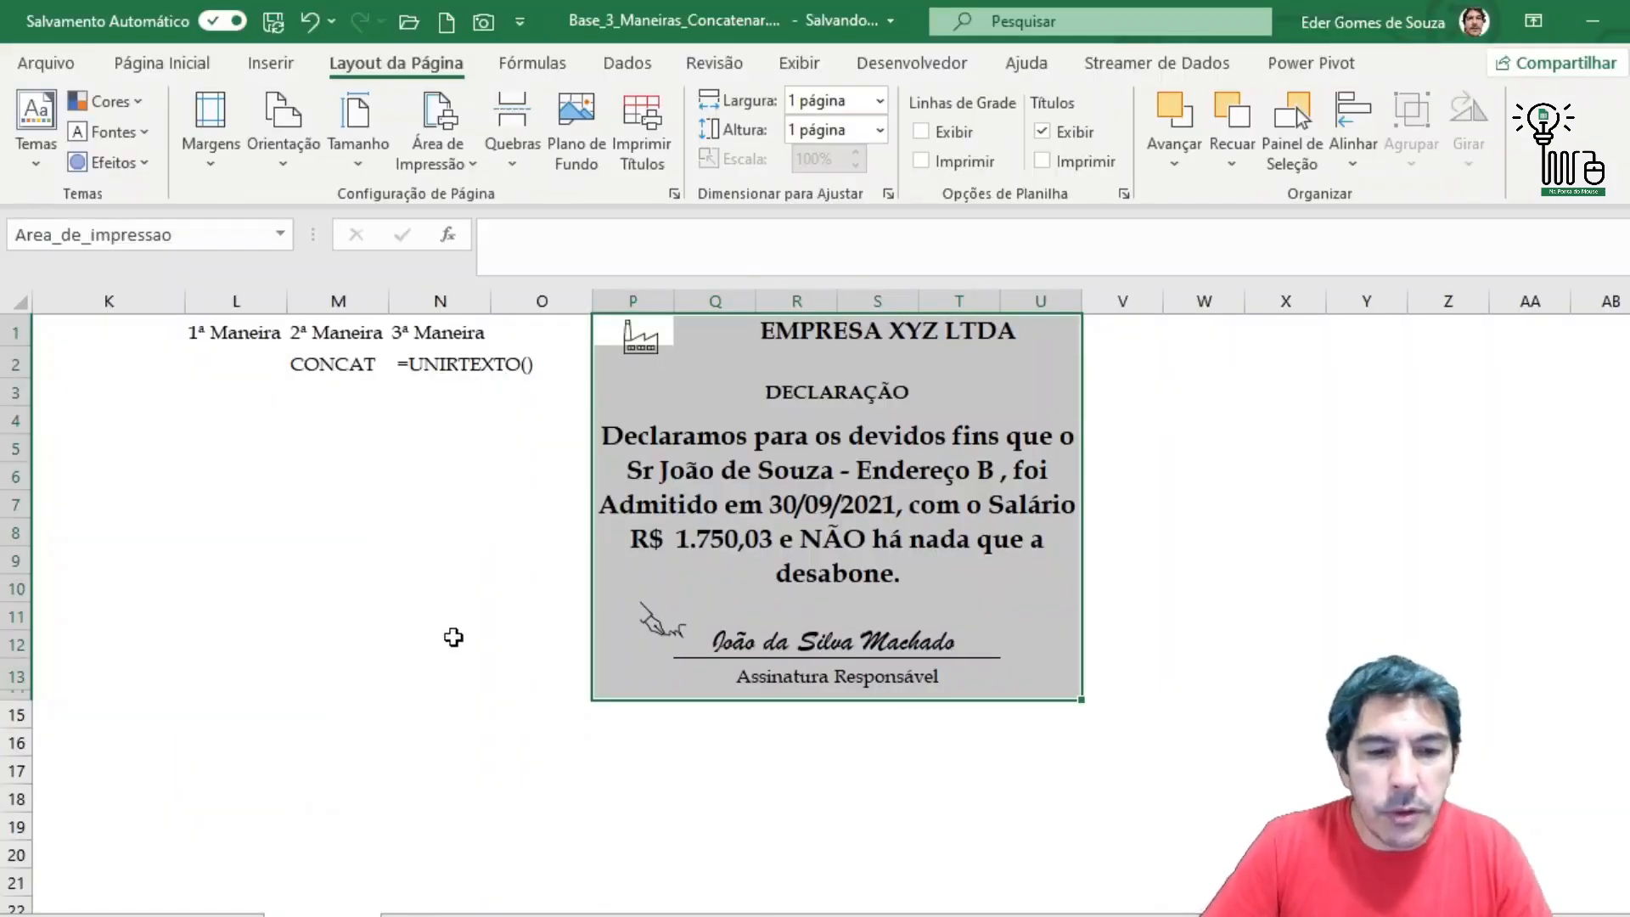
# - Set the lookup code in B13 to 1
pyautogui.moveTo(454, 637); pyautogui.dragTo(3, 633)
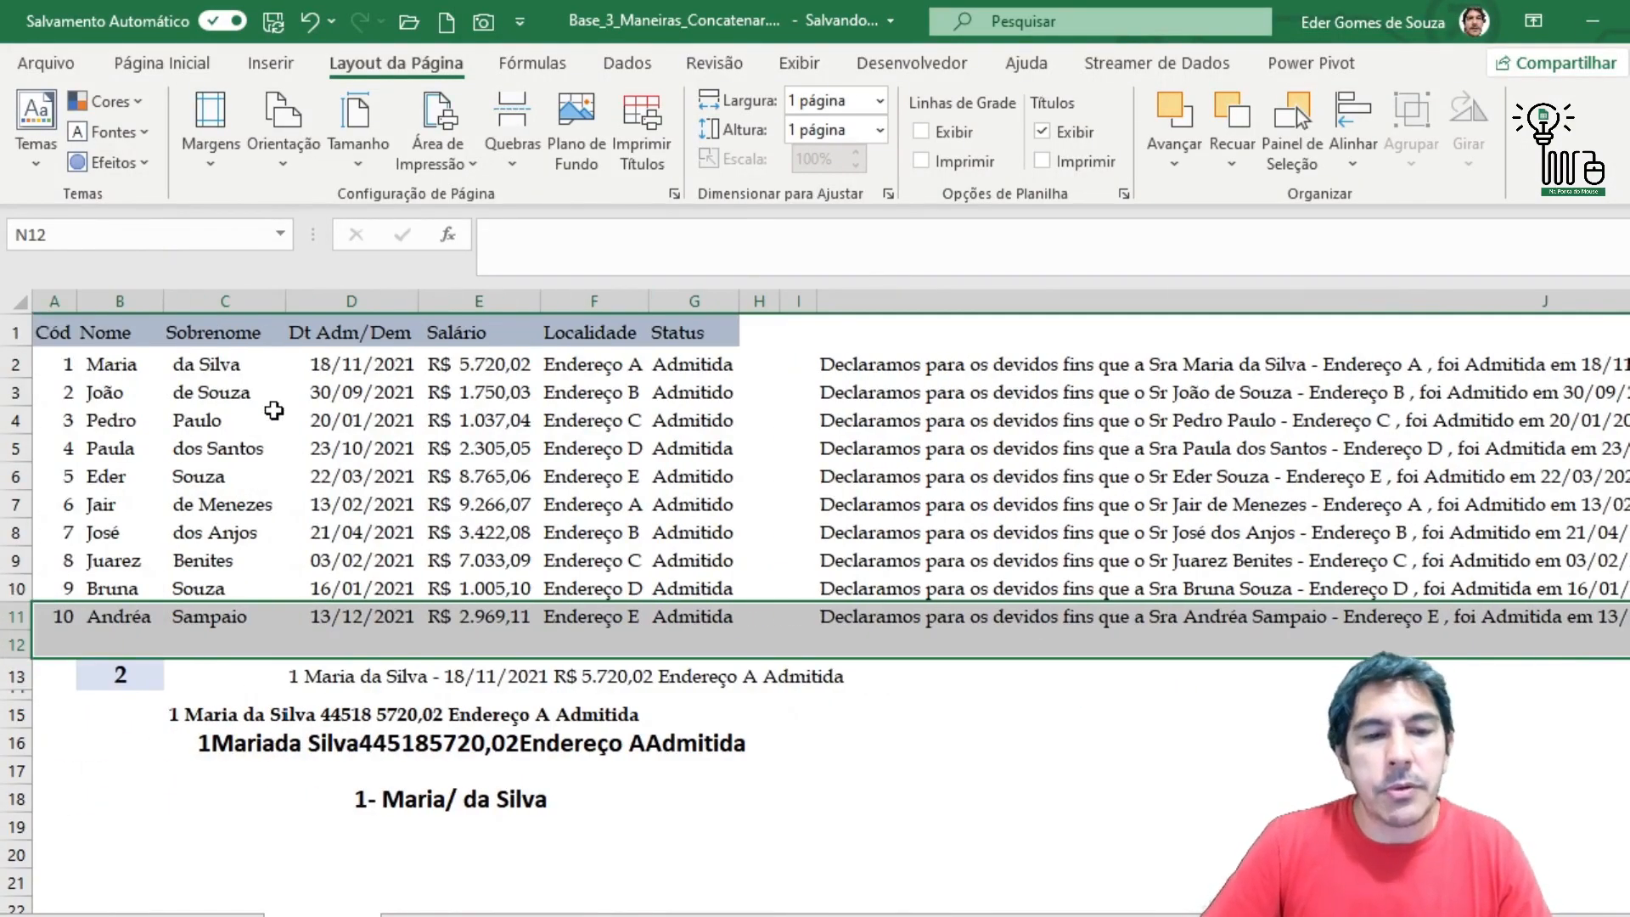
pyautogui.click(271, 411)
pyautogui.click(124, 677)
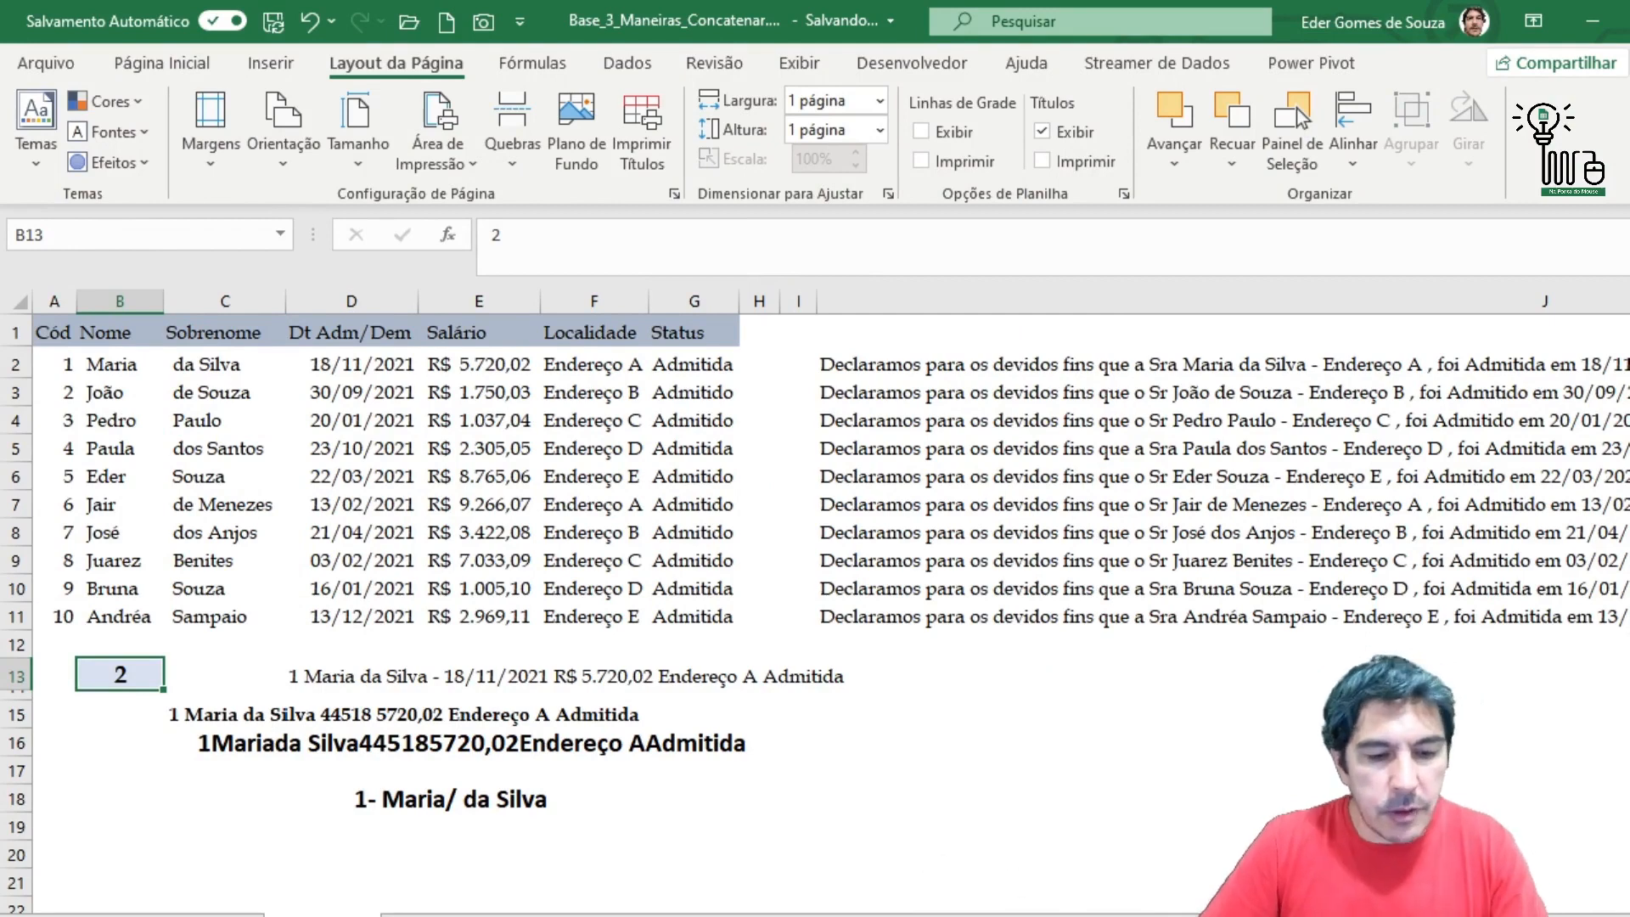
pyautogui.write('1')
pyautogui.click(1070, 802)
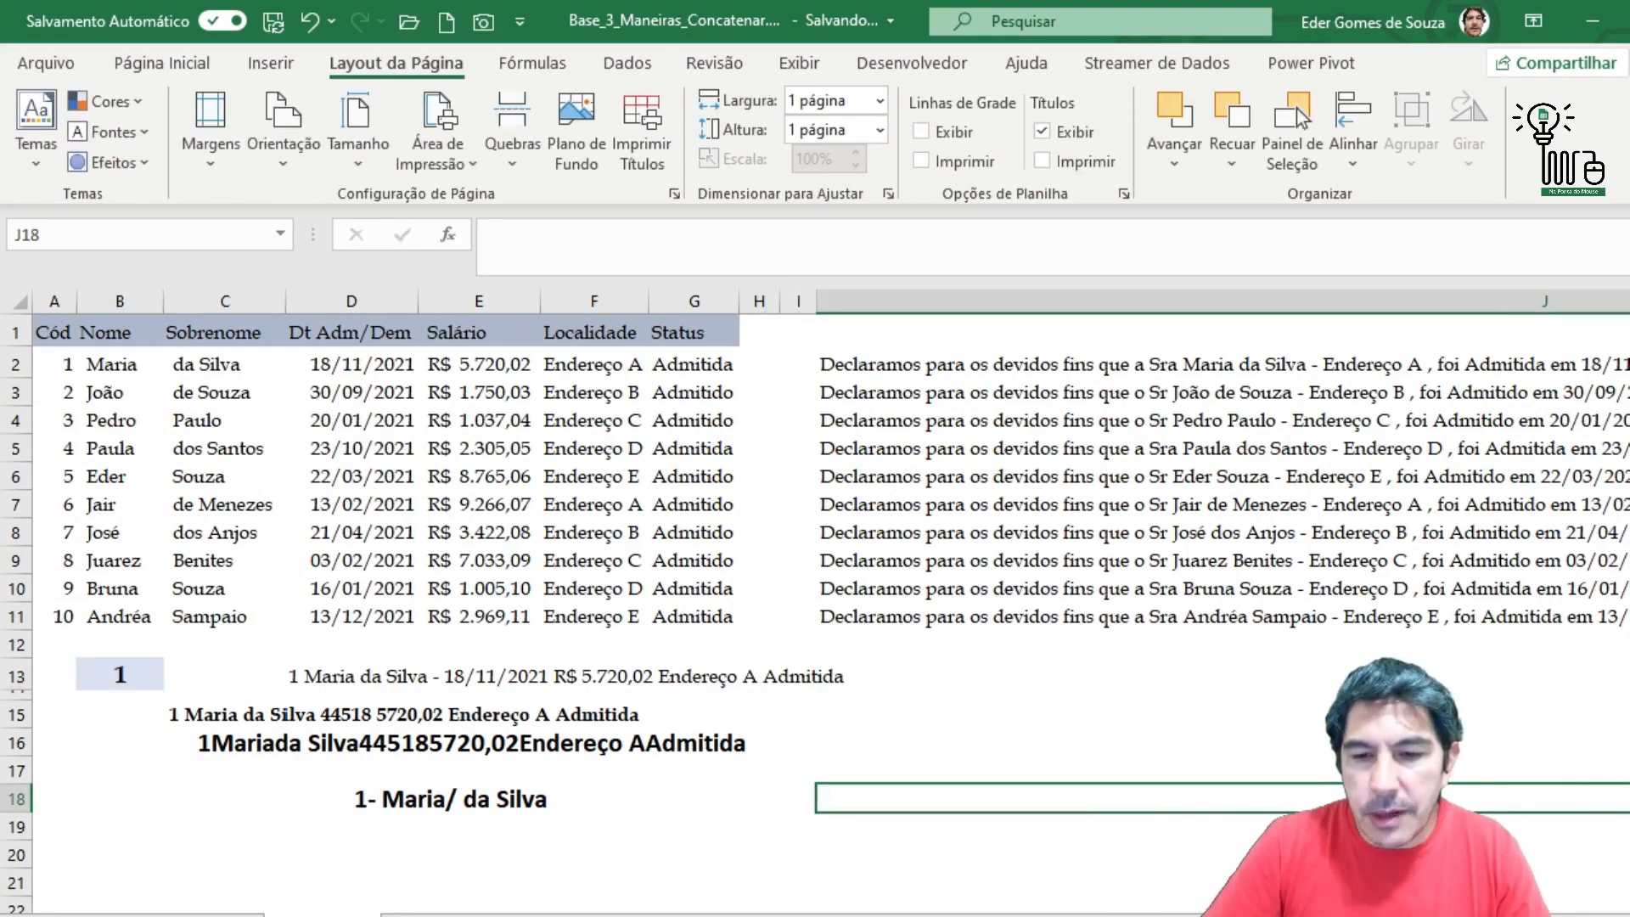
# - Hide column J with the declaration texts and the empty column K beside it
pyautogui.hscroll(5, 814, 552)
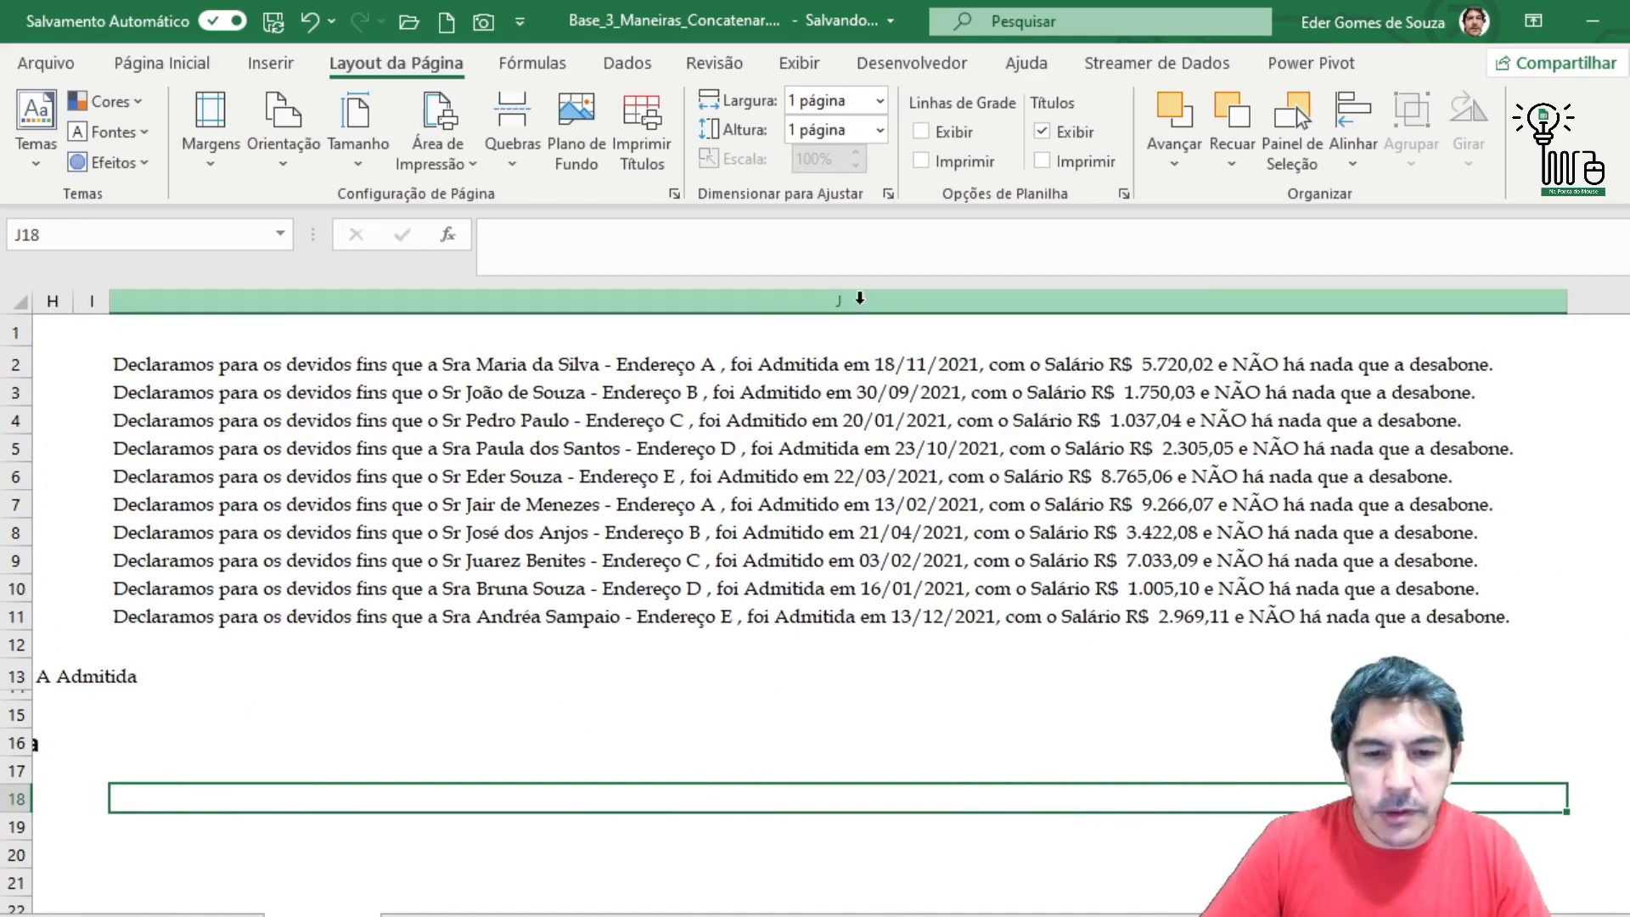
pyautogui.click(860, 298)
pyautogui.rightClick(859, 297)
pyautogui.click(980, 696)
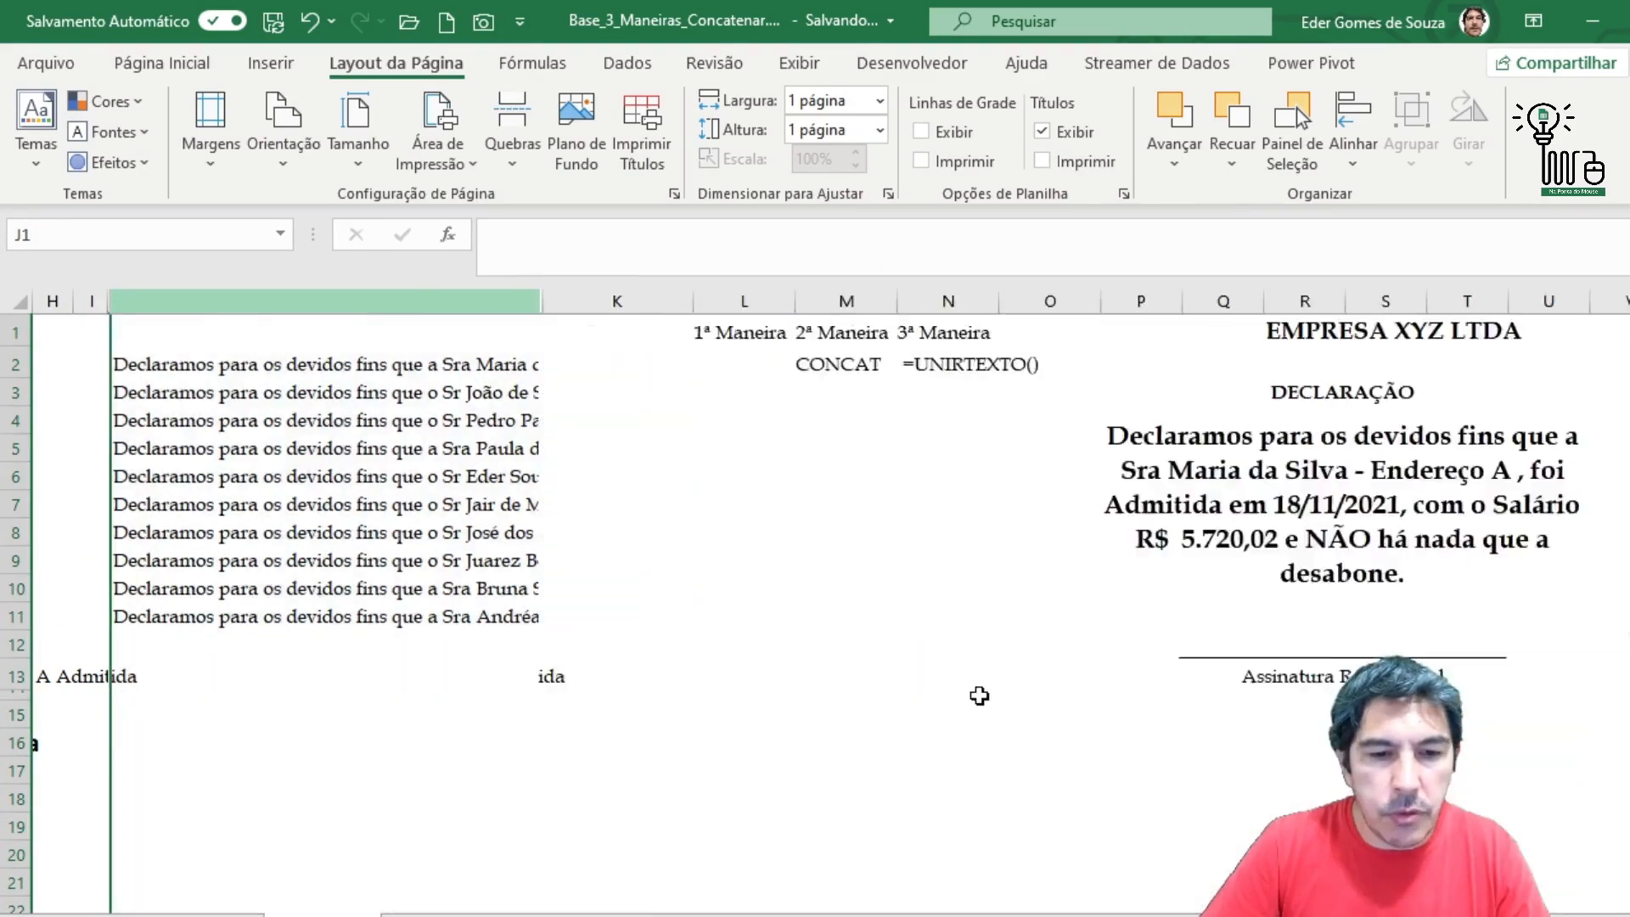
pyautogui.click(279, 530)
pyautogui.moveTo(207, 452); pyautogui.dragTo(7, 450)
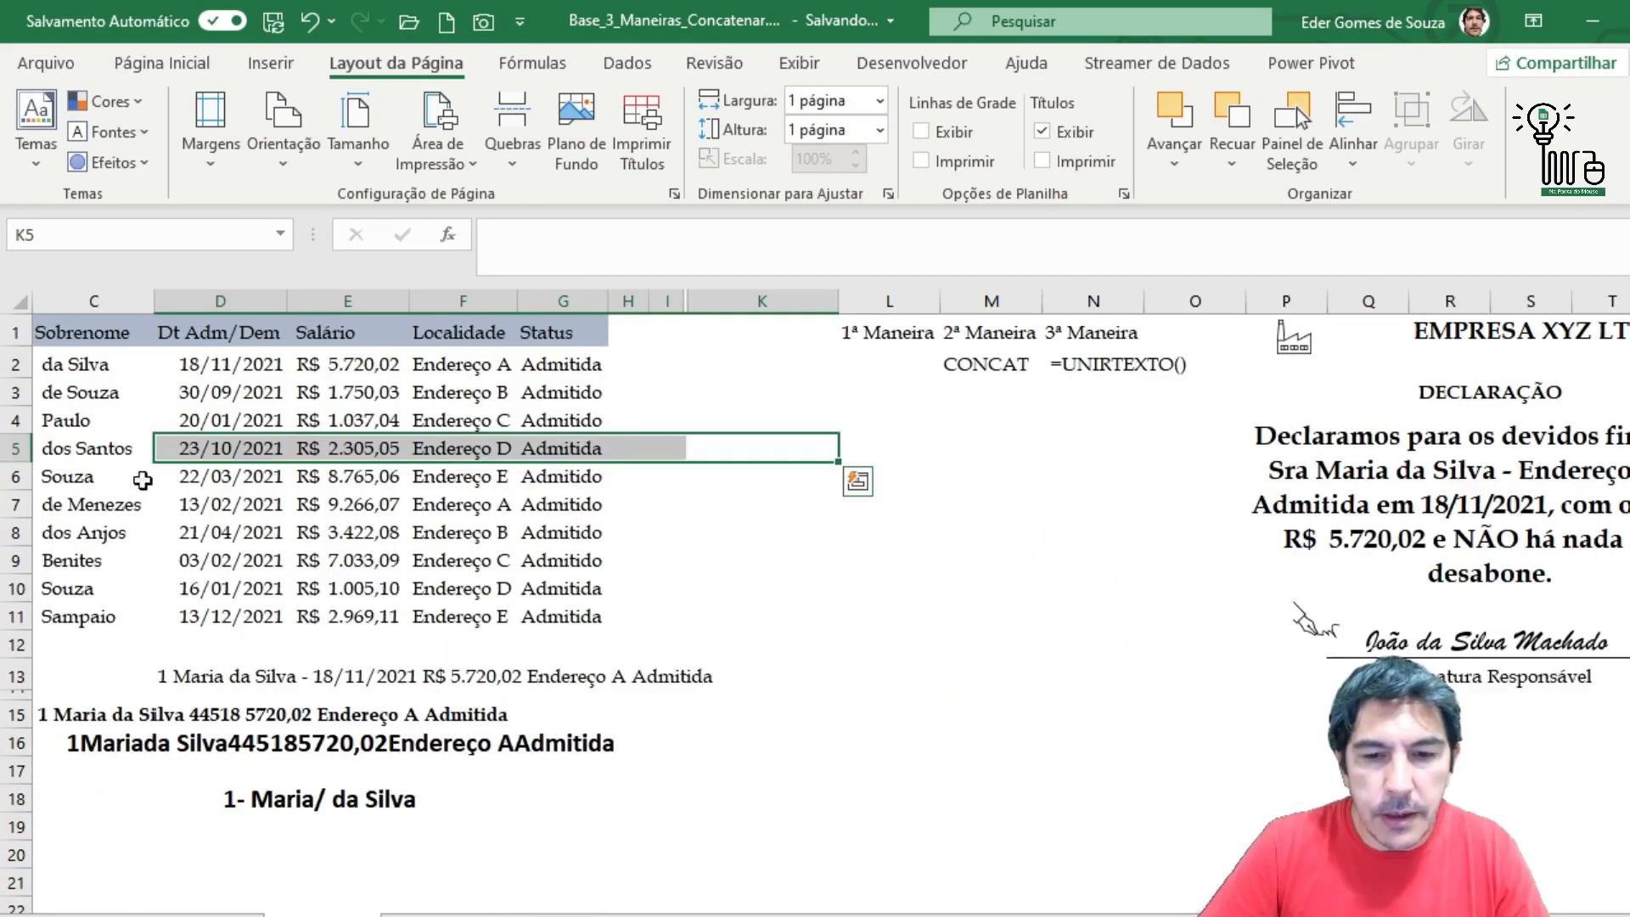
pyautogui.click(775, 300)
pyautogui.rightClick(776, 302)
pyautogui.click(871, 695)
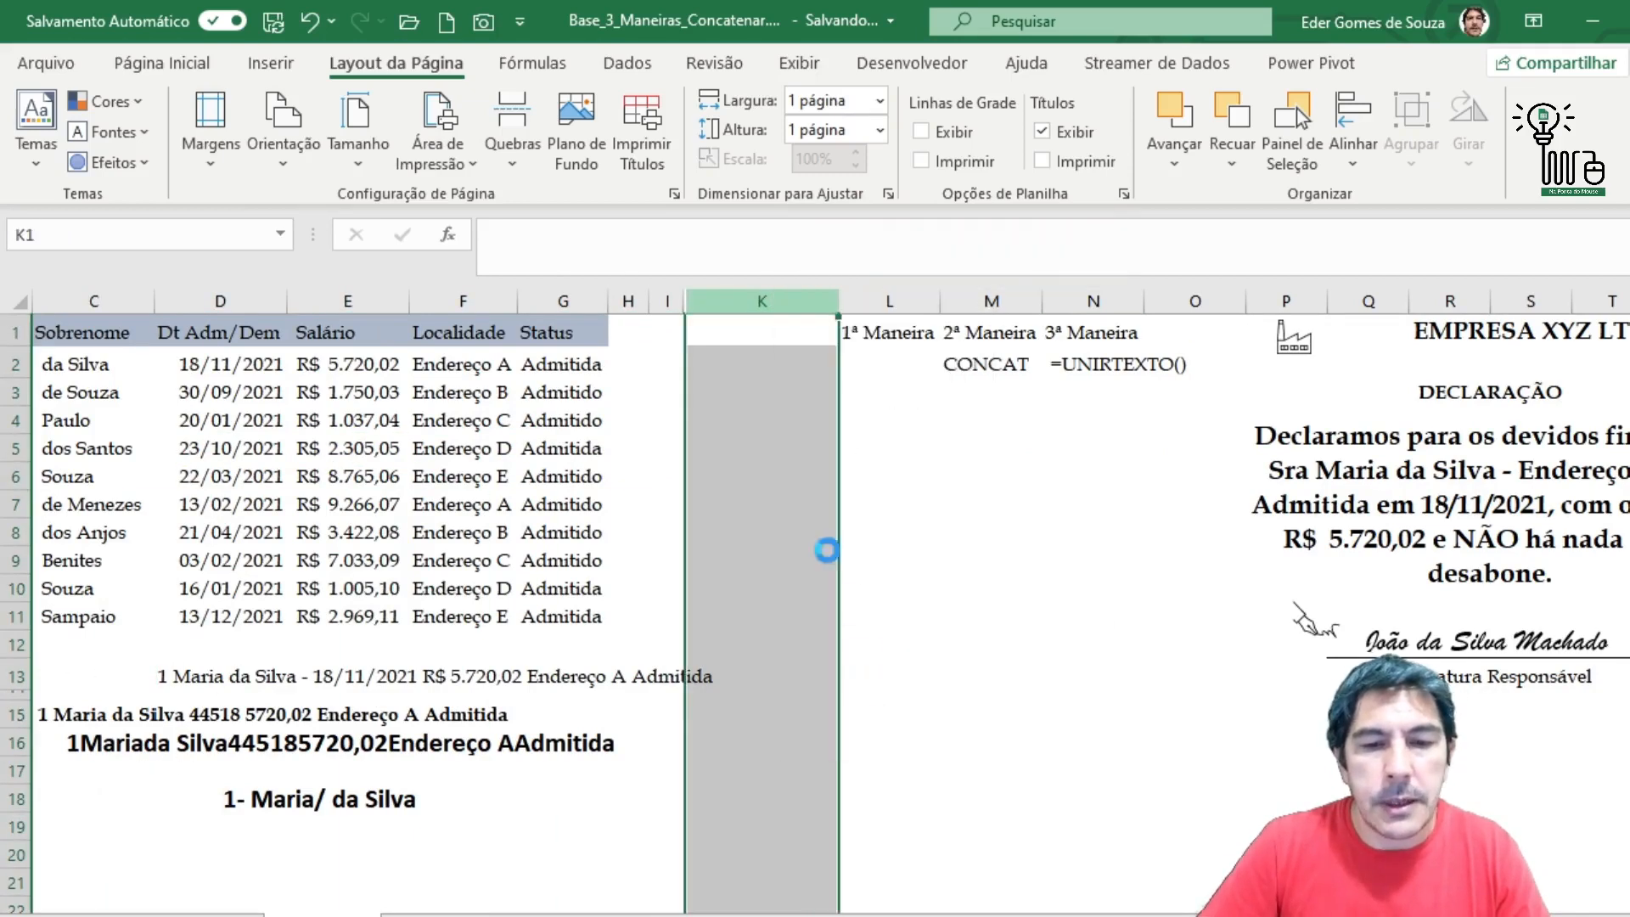
# - Set the lookup code in B13 to 2 and check the declaration in P4
pyautogui.click(736, 448)
pyautogui.press('Left')
pyautogui.press('Left')
pyautogui.press('Left')
pyautogui.press('Left')
pyautogui.press('Left')
pyautogui.press('Left')
pyautogui.press('Left')
pyautogui.press('Left')
pyautogui.press('Left')
pyautogui.press('Left')
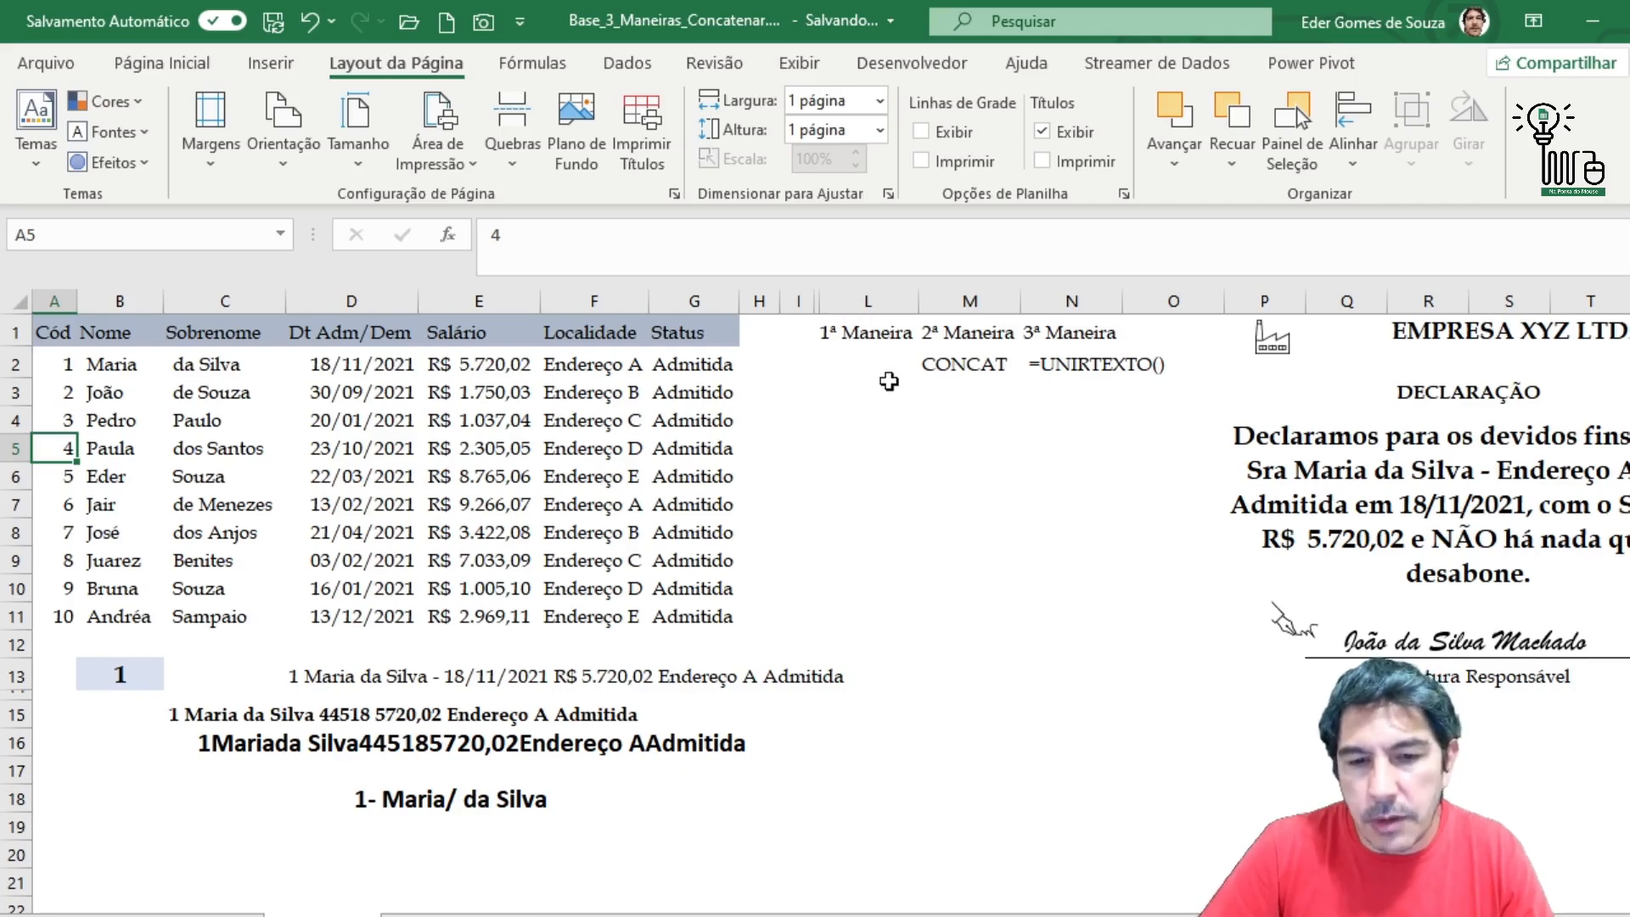
pyautogui.click(120, 677)
pyautogui.write('2')
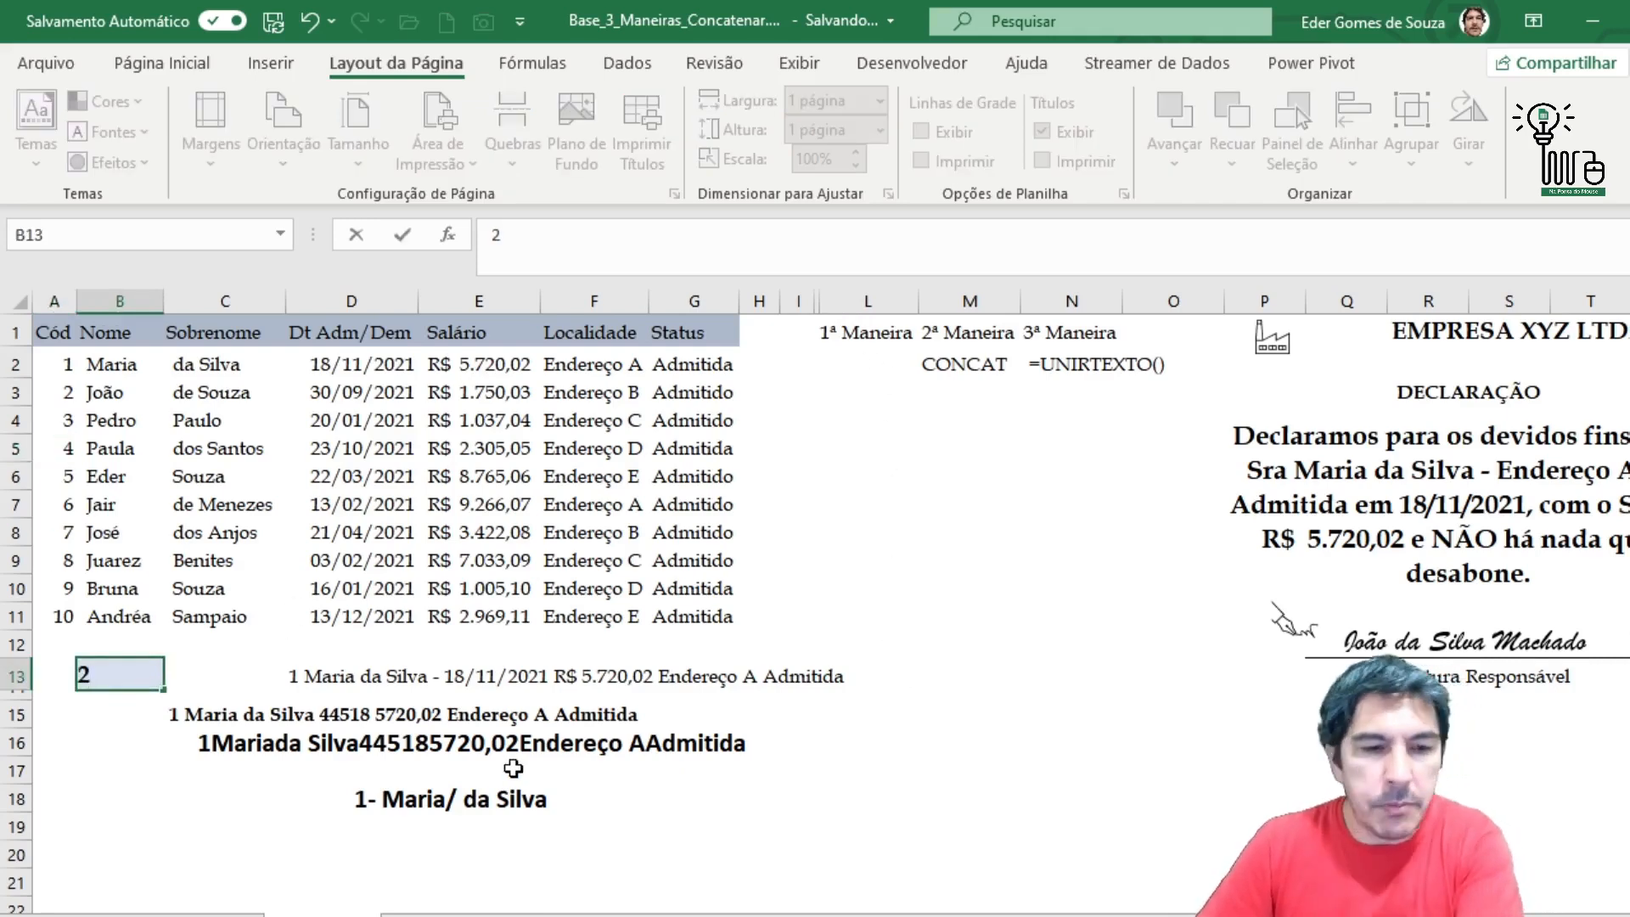
pyautogui.press('Return')
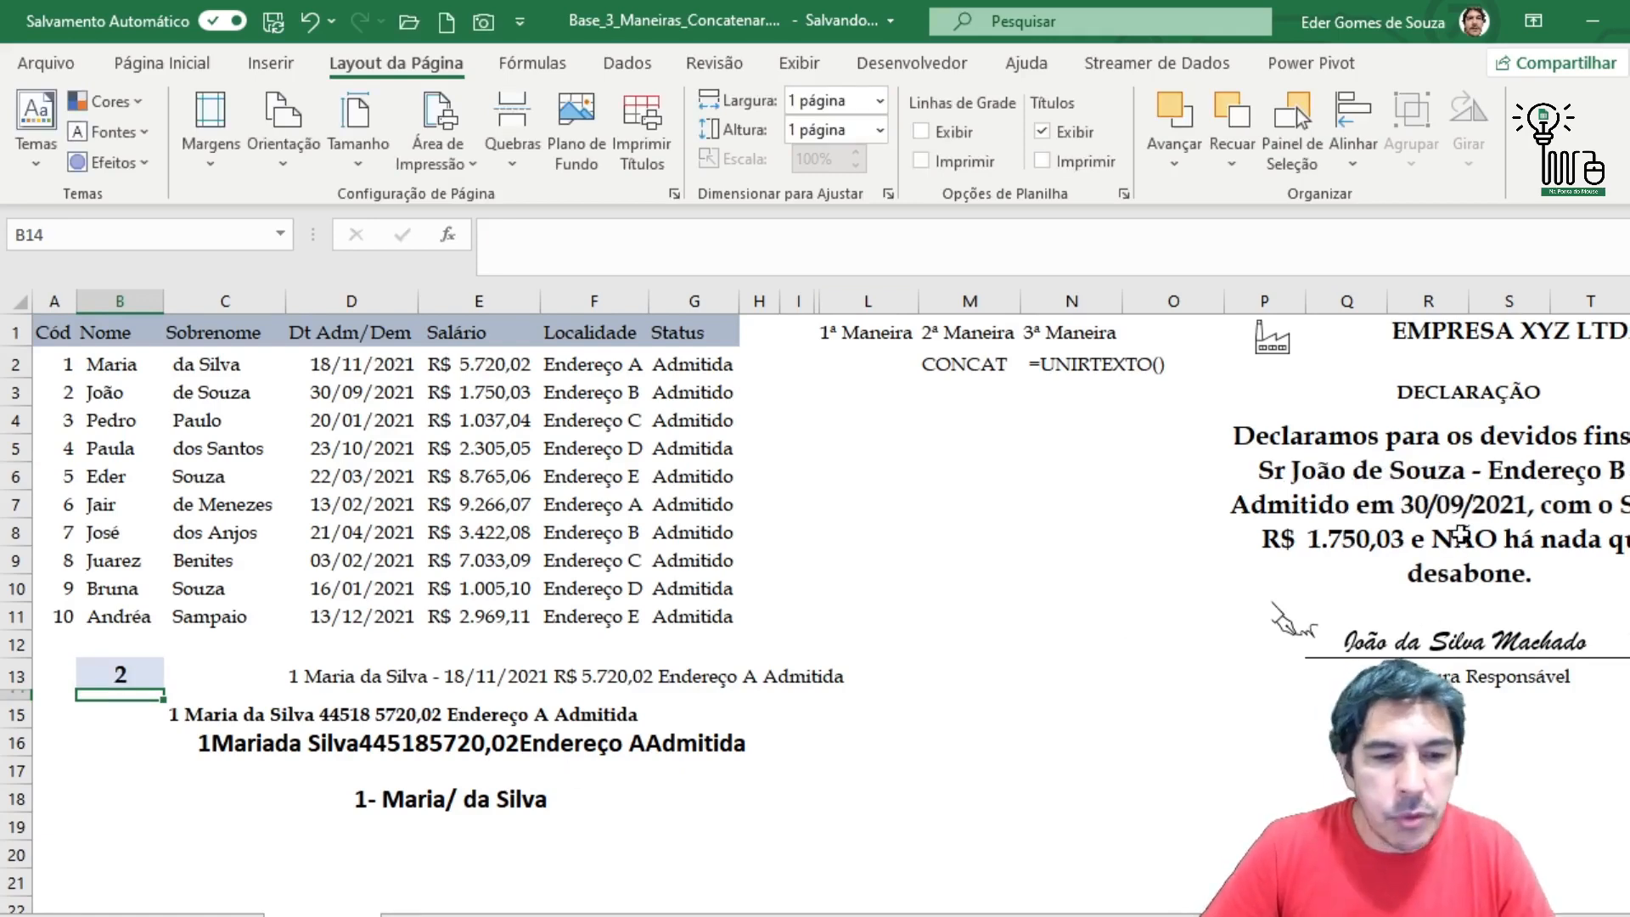
pyautogui.click(1432, 486)
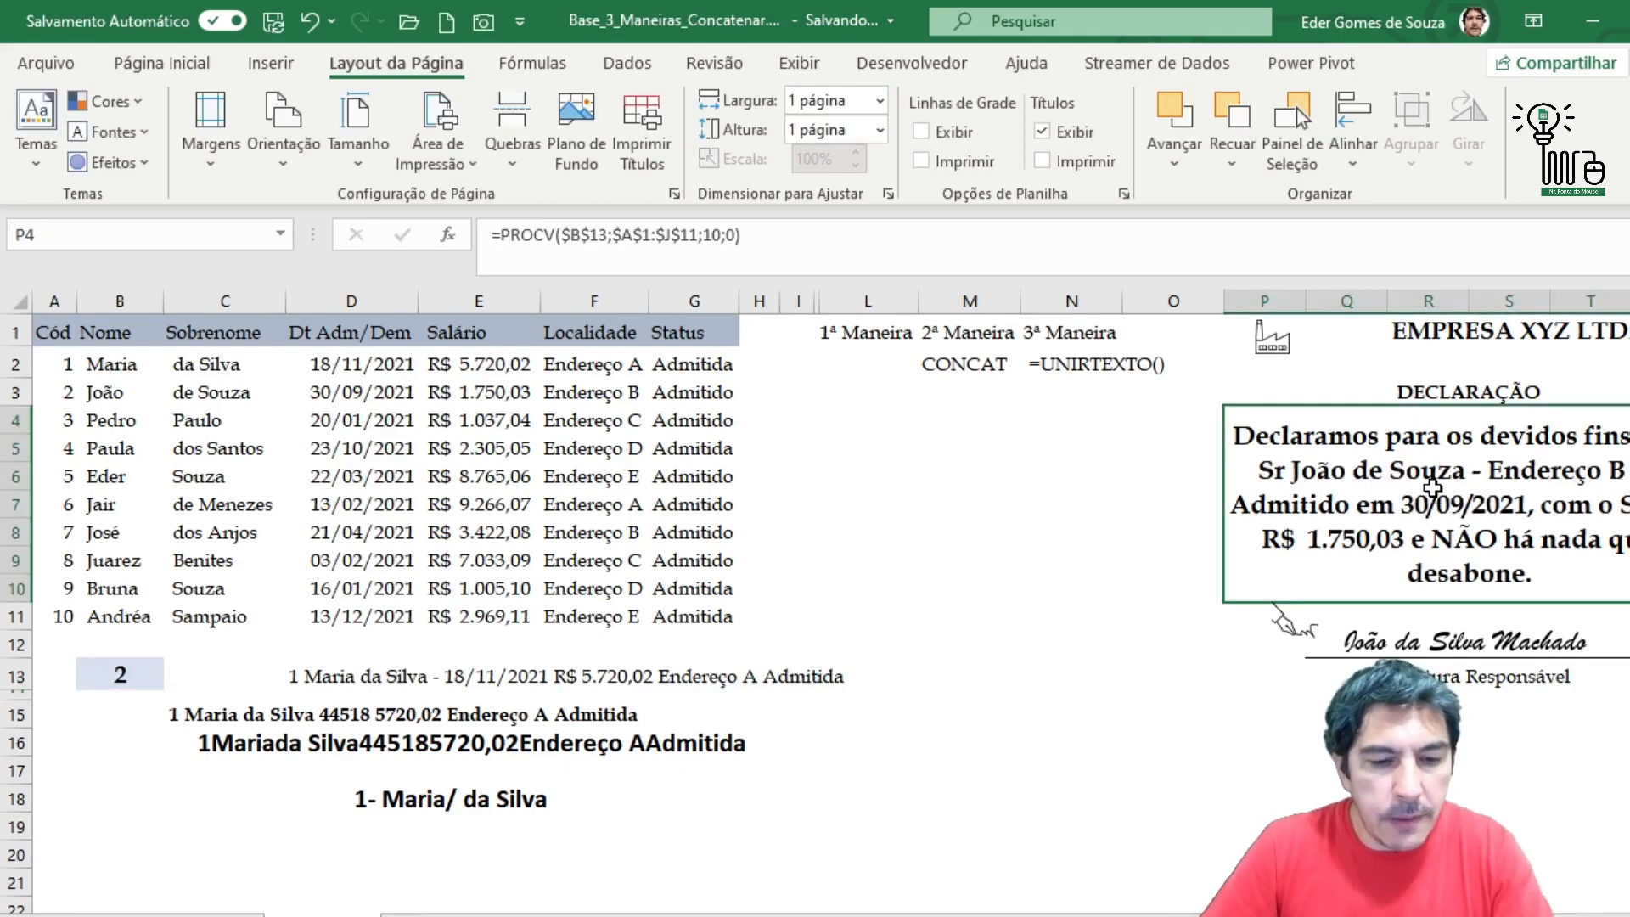
# - Set the lookup code in B13 to 3
pyautogui.click(120, 676)
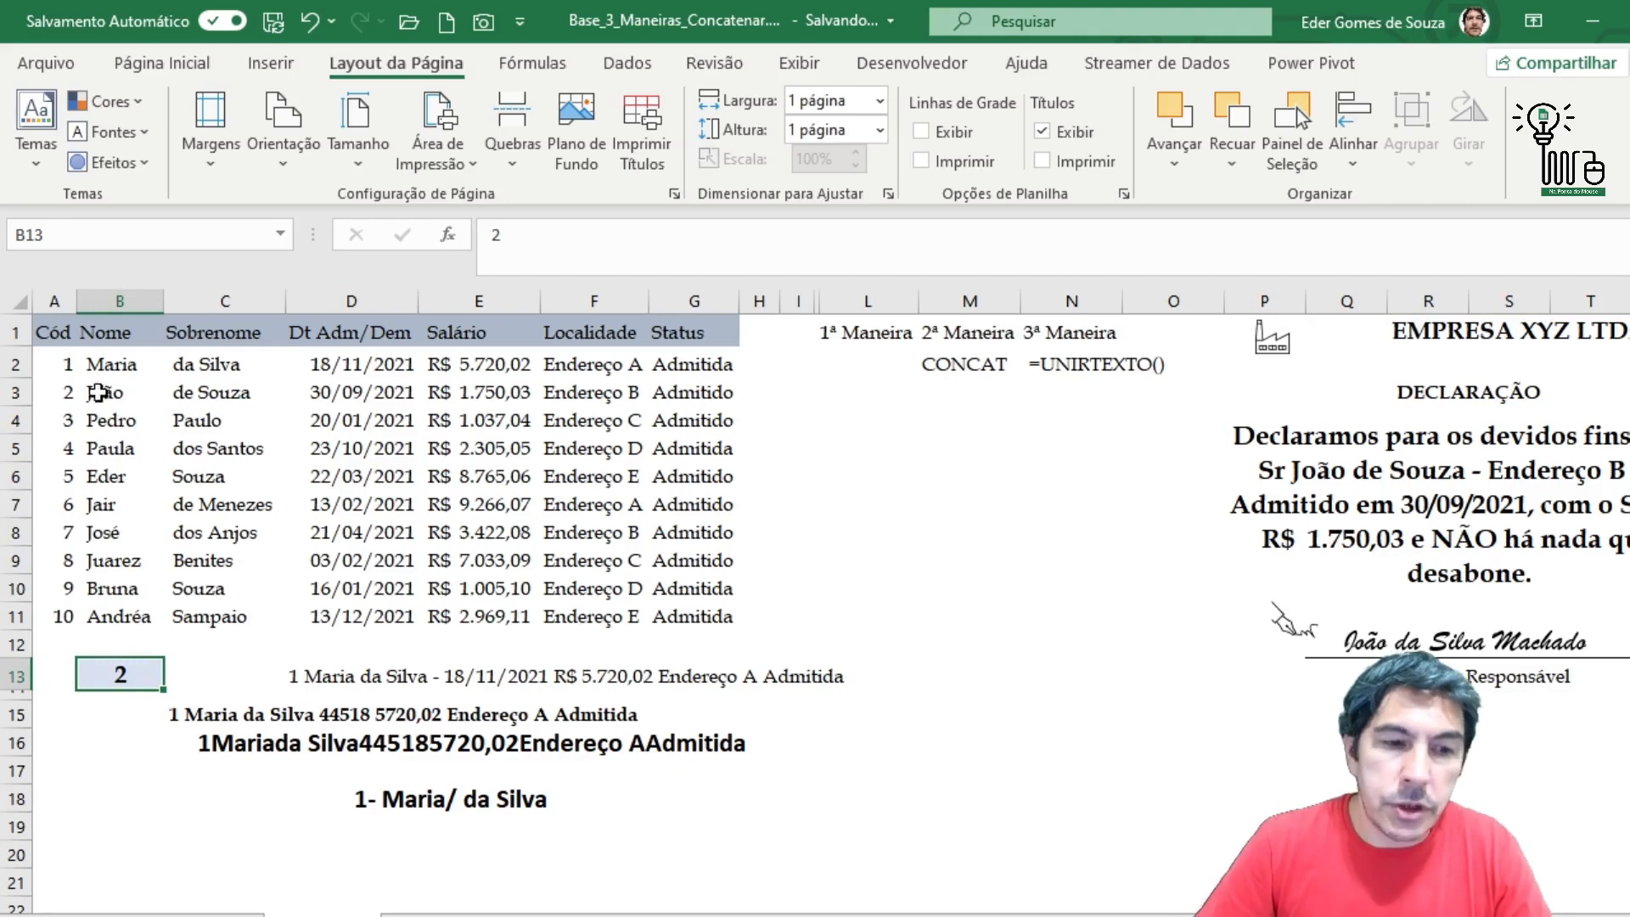
pyautogui.write('3')
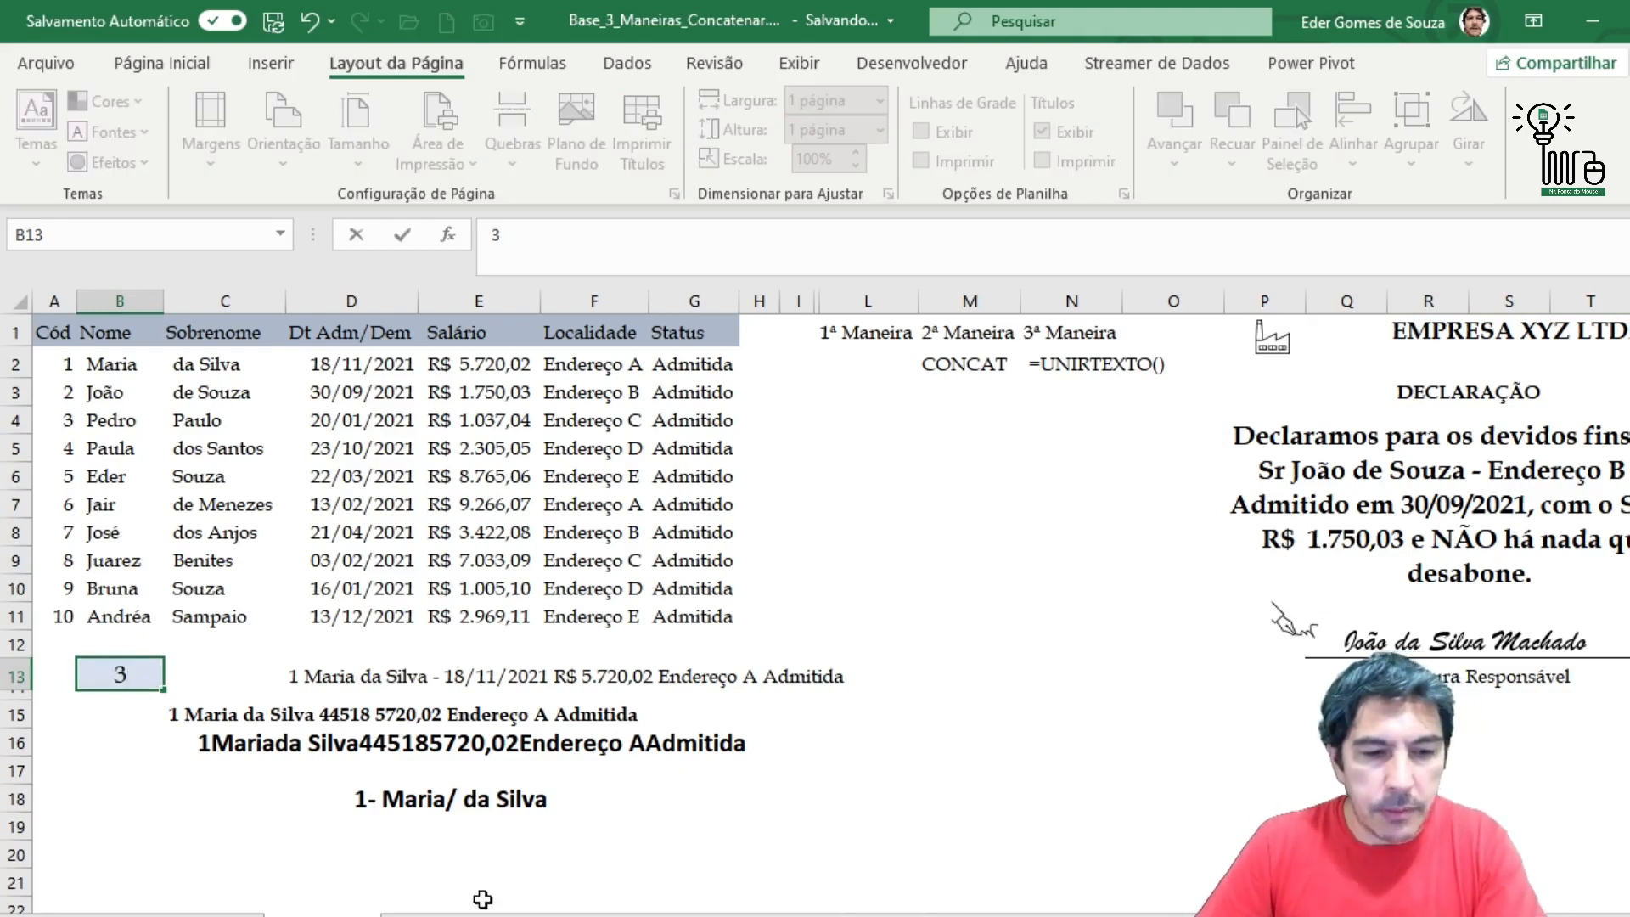
pyautogui.press('Return')
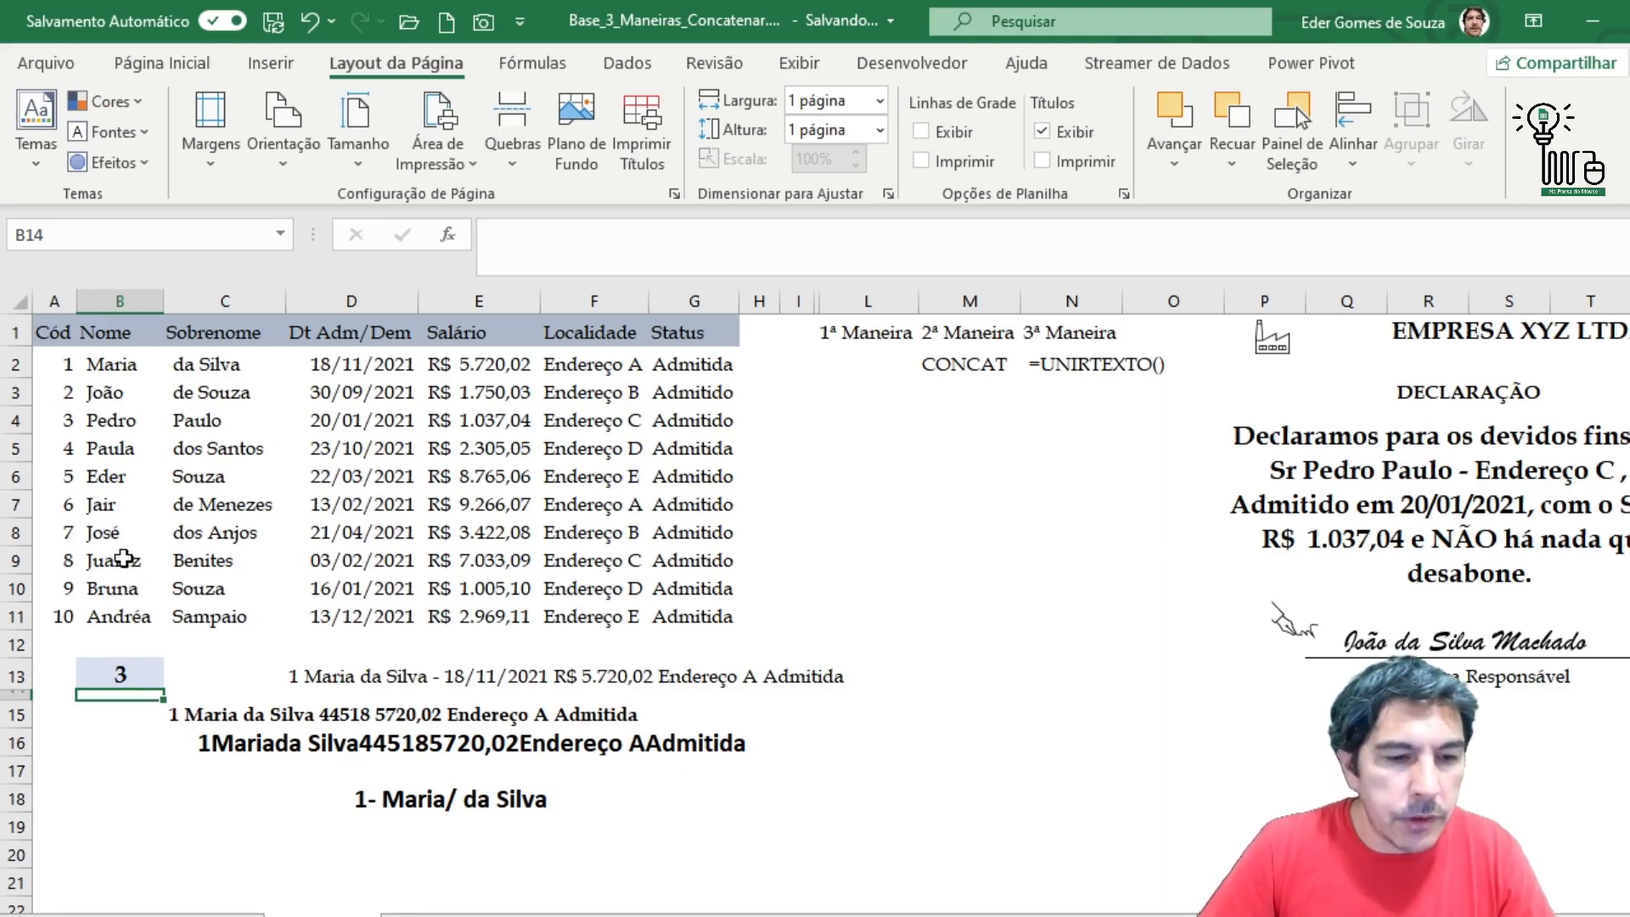
pyautogui.click(119, 676)
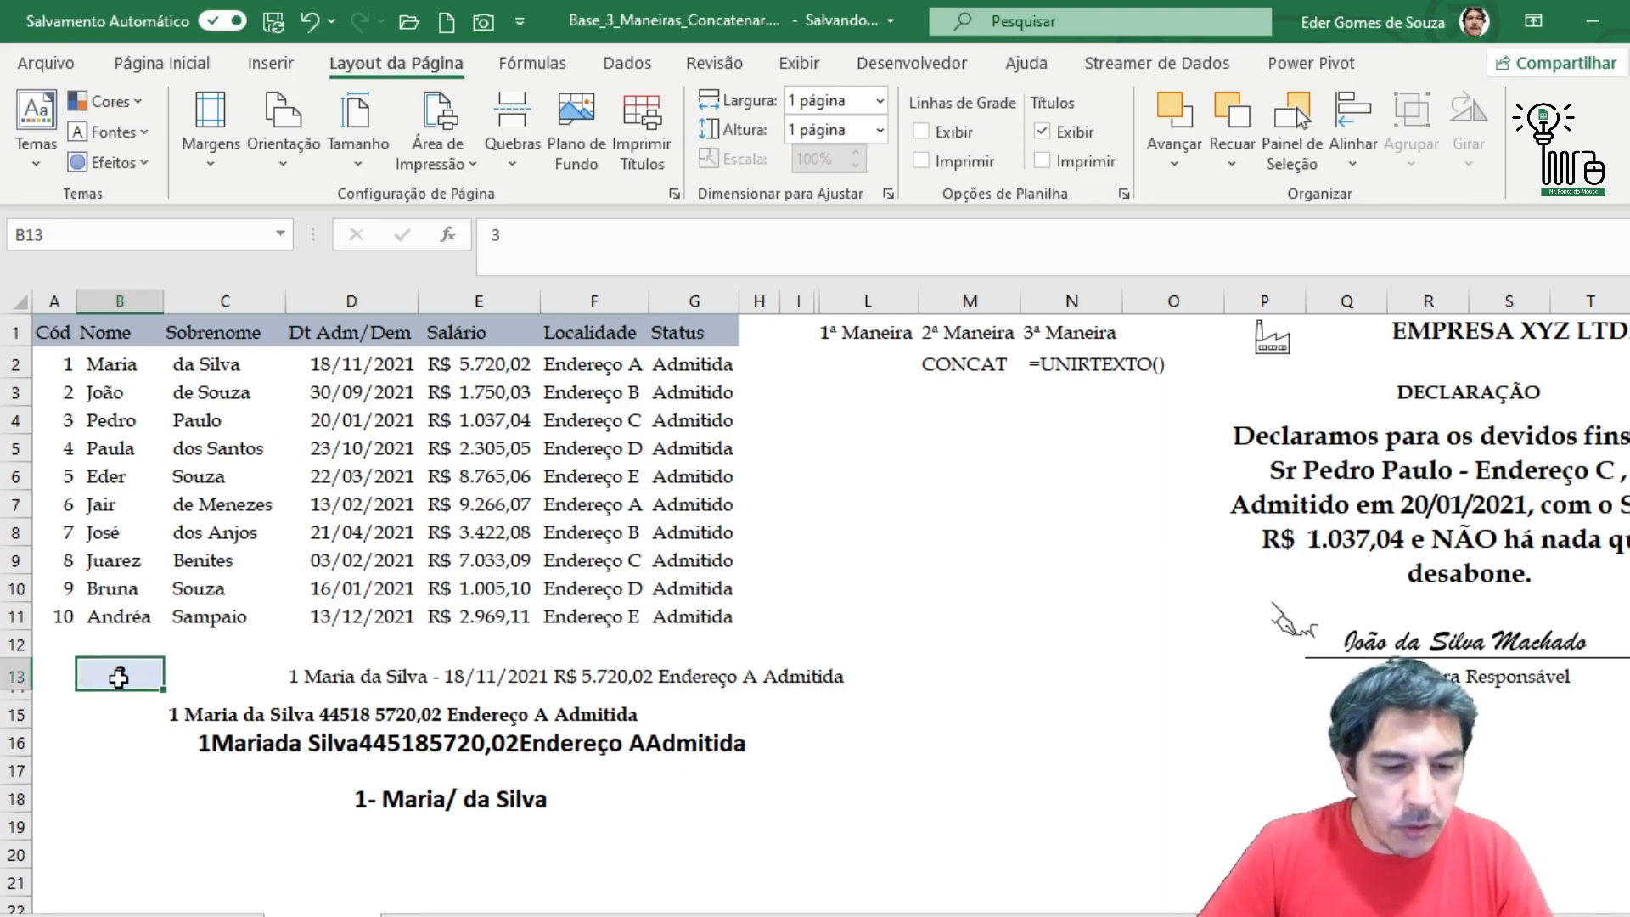
# - Set the lookup code in B13 to 5
pyautogui.write('5')
pyautogui.press('Return')
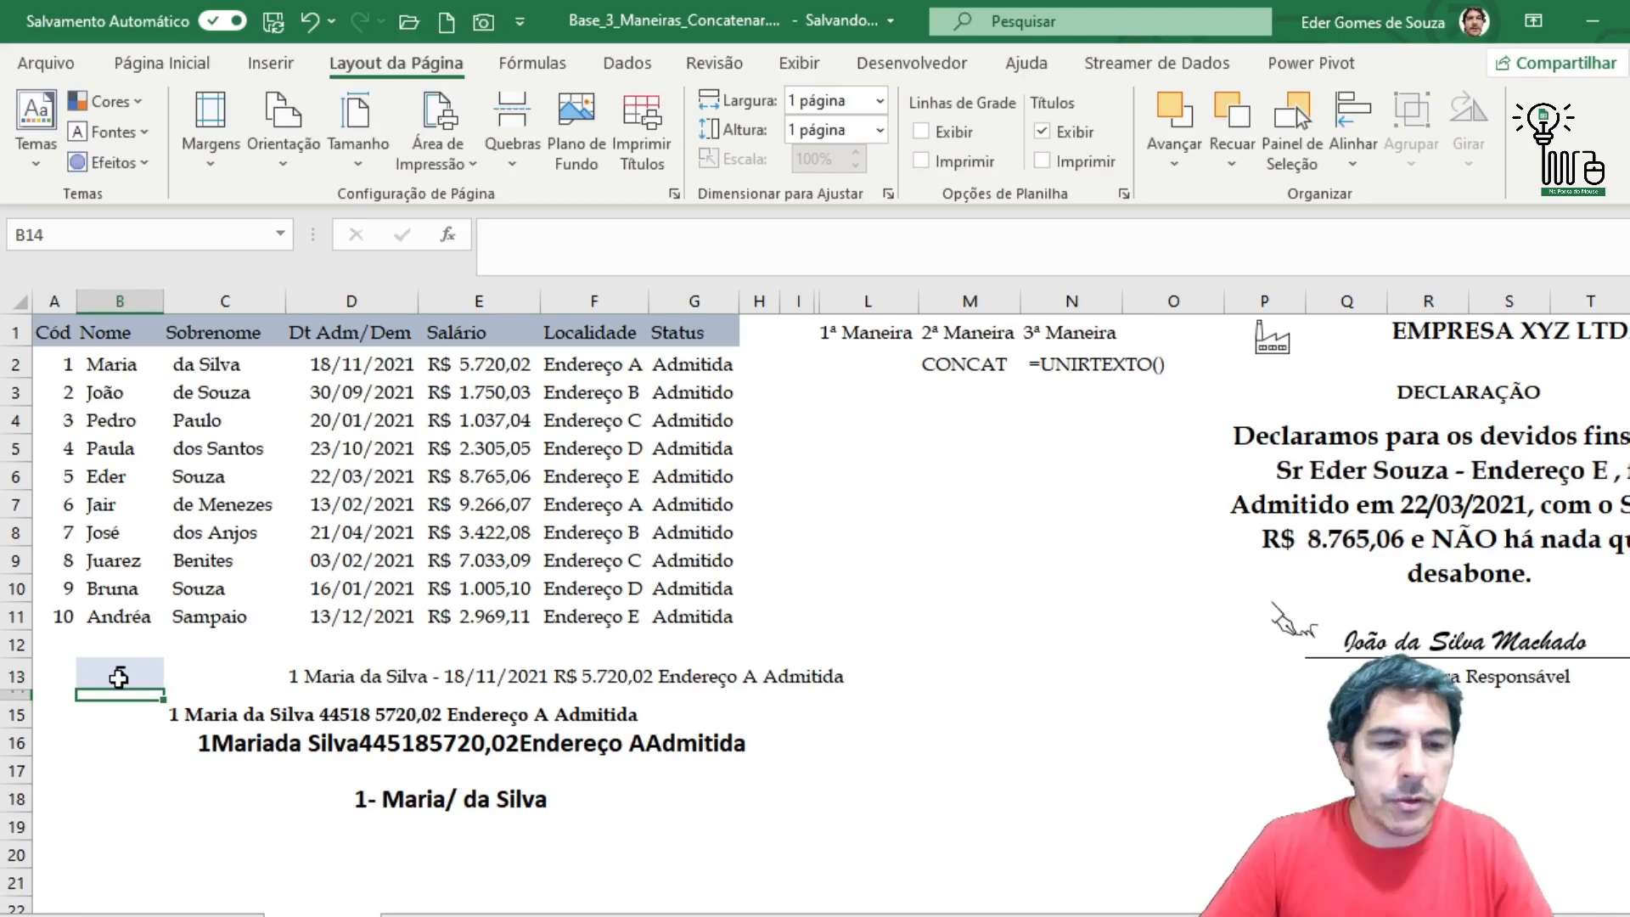
pyautogui.click(126, 670)
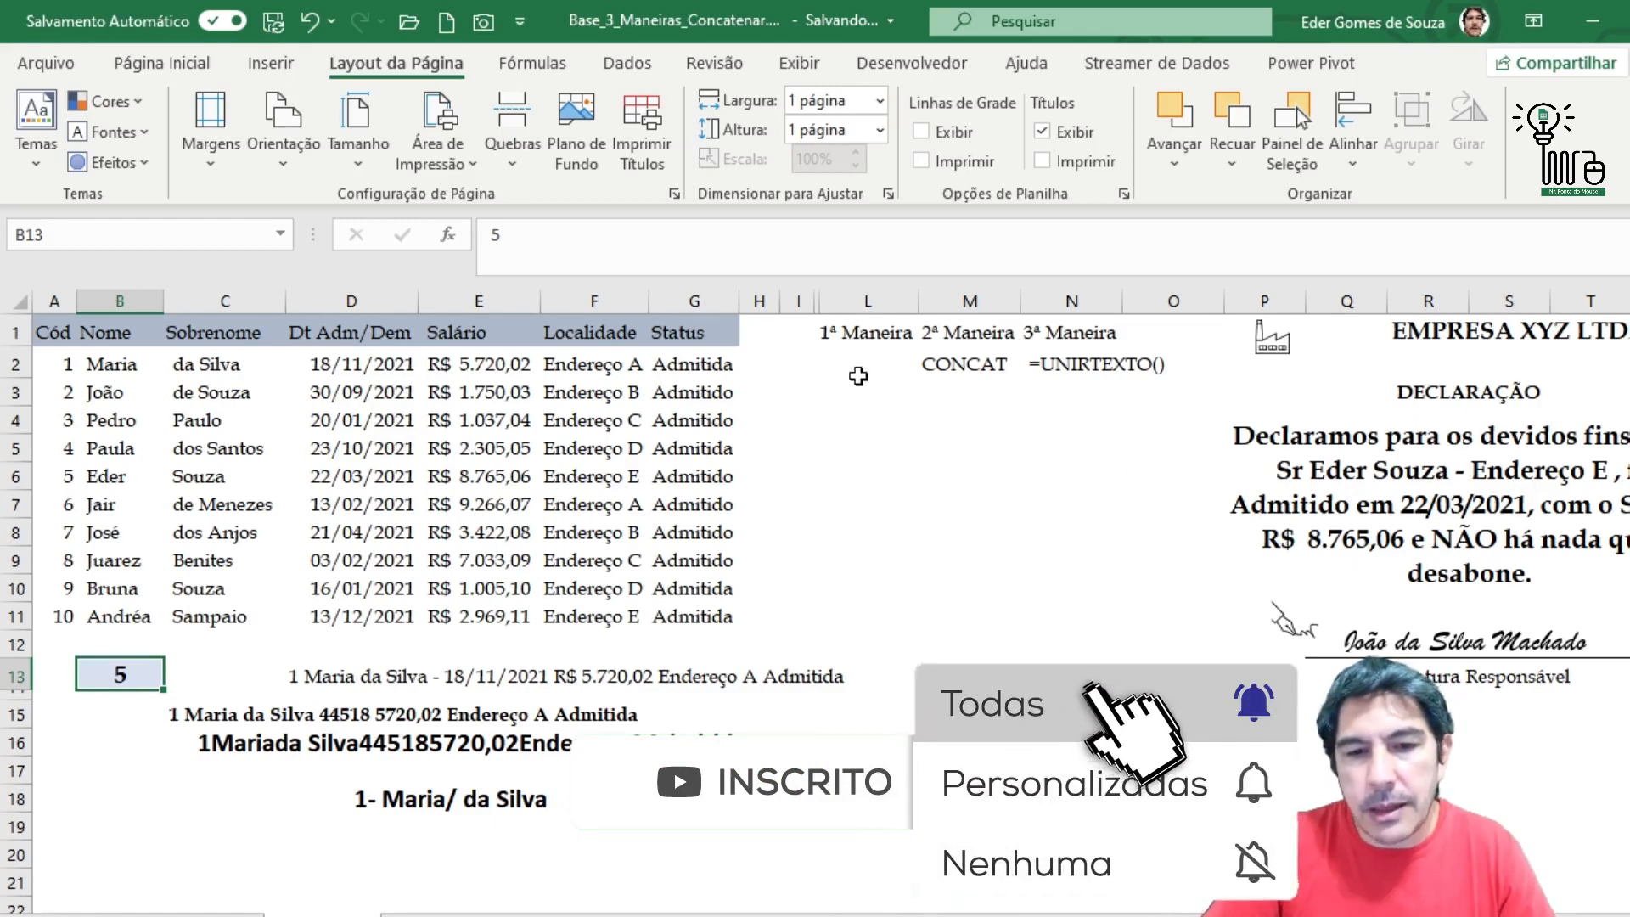
# - Unhide the hidden columns between H and P and inspect the declaration formula in J2
pyautogui.moveTo(758, 301); pyautogui.dragTo(1241, 394)
pyautogui.rightClick(1112, 452)
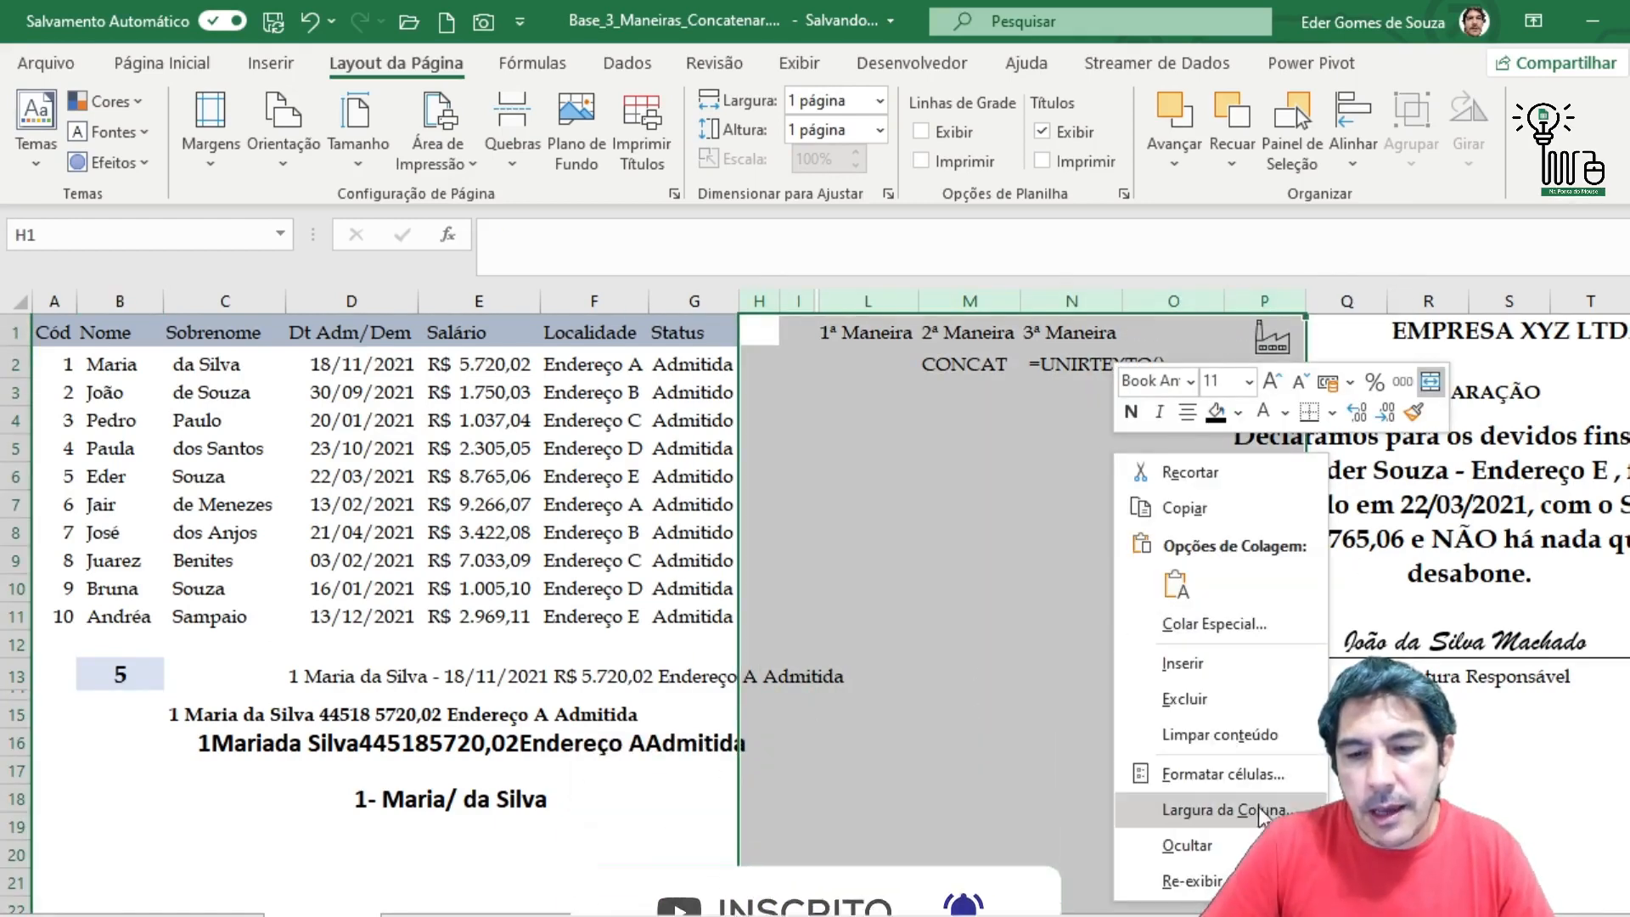
pyautogui.click(1180, 877)
pyautogui.click(928, 365)
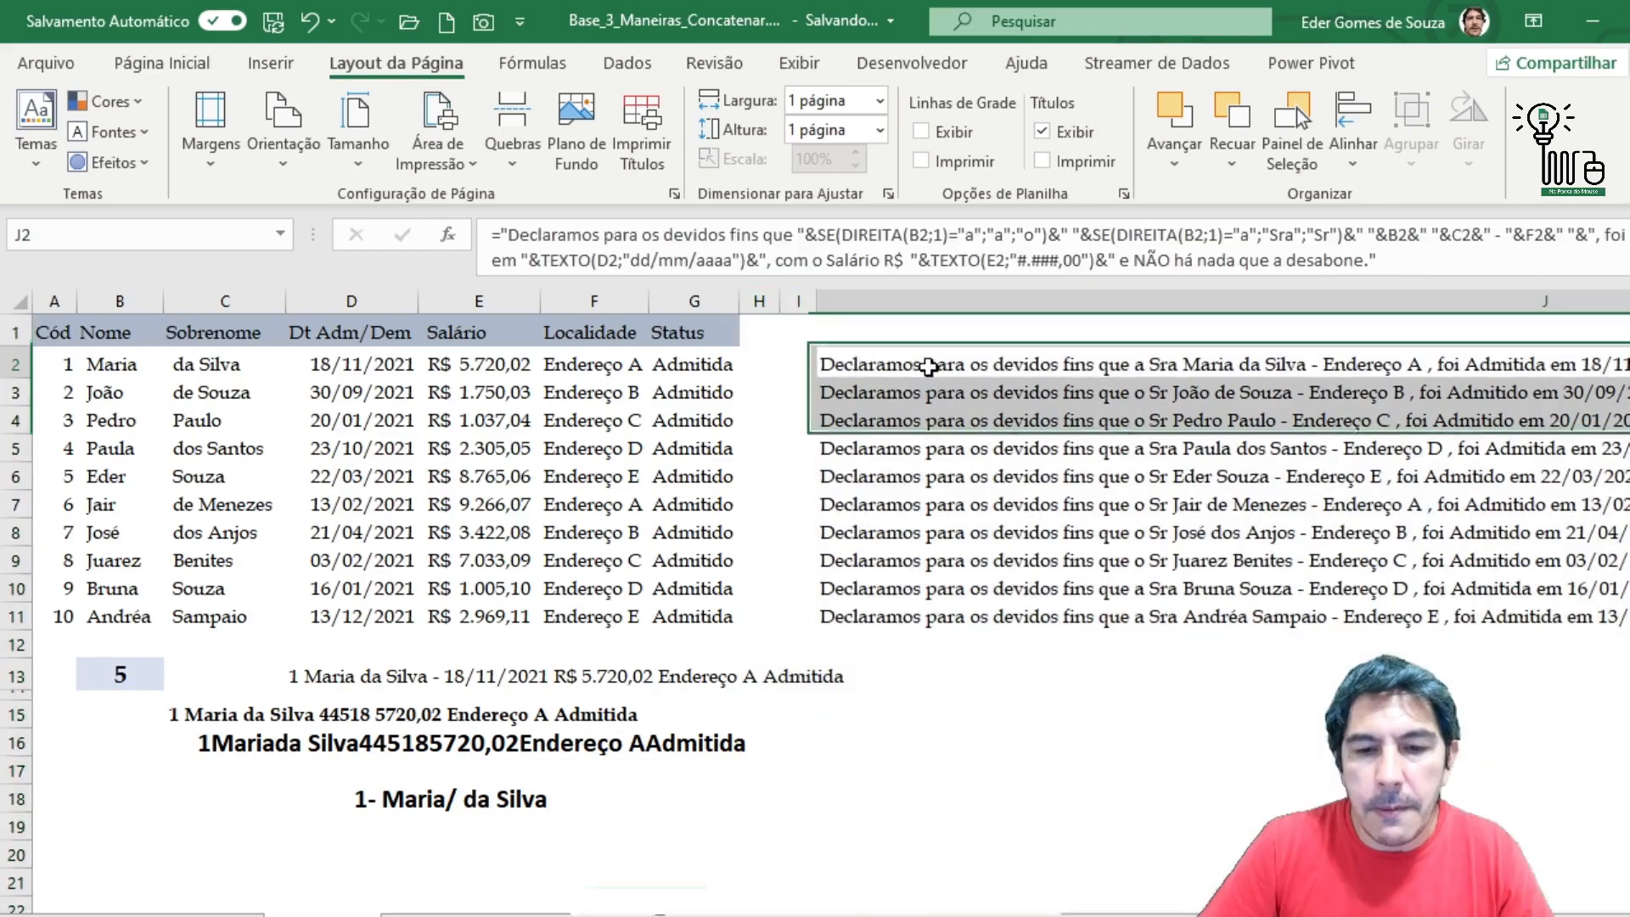
pyautogui.press('Right')
pyautogui.press('Left')
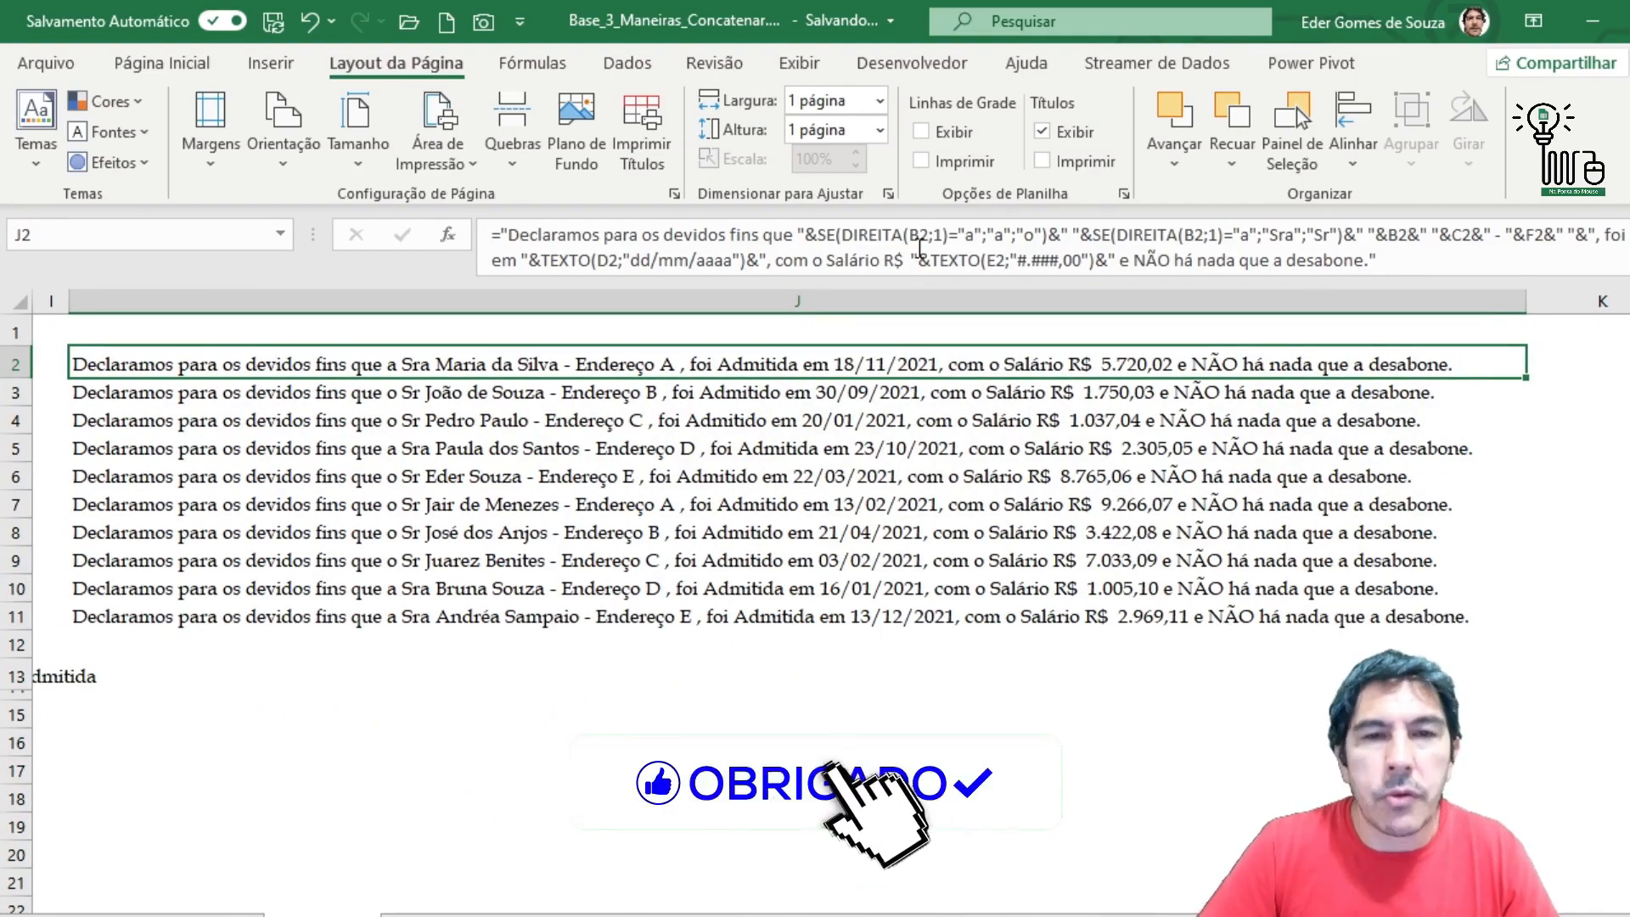
# - Hide only column J with the declaration texts and return to the employee table
pyautogui.click(670, 306)
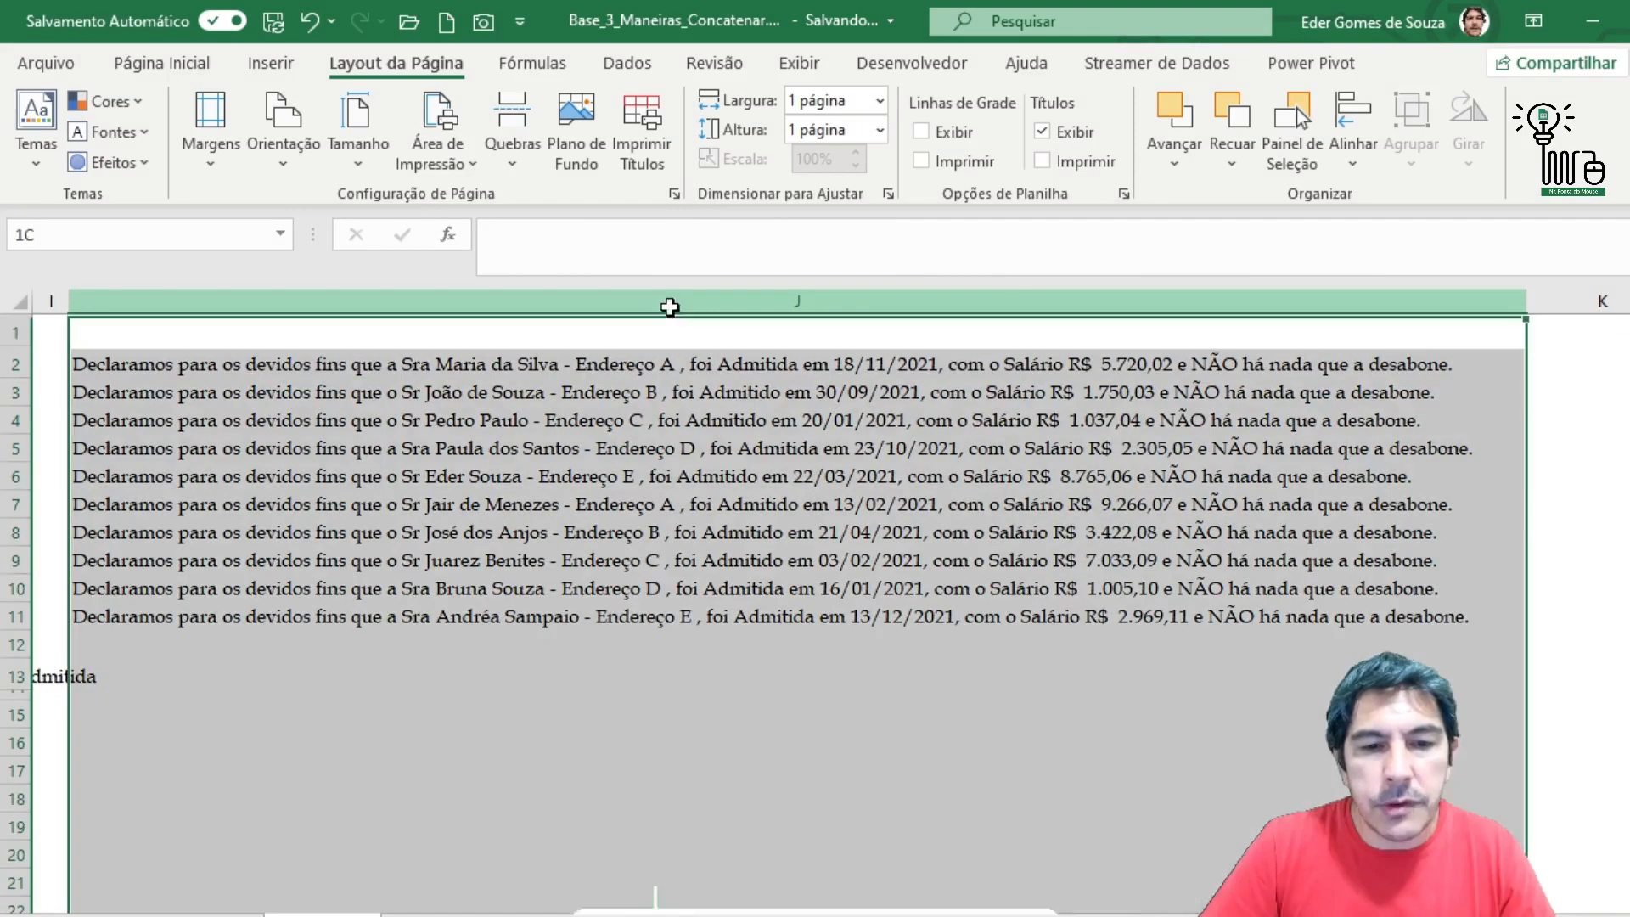
pyautogui.rightClick(670, 307)
pyautogui.click(759, 706)
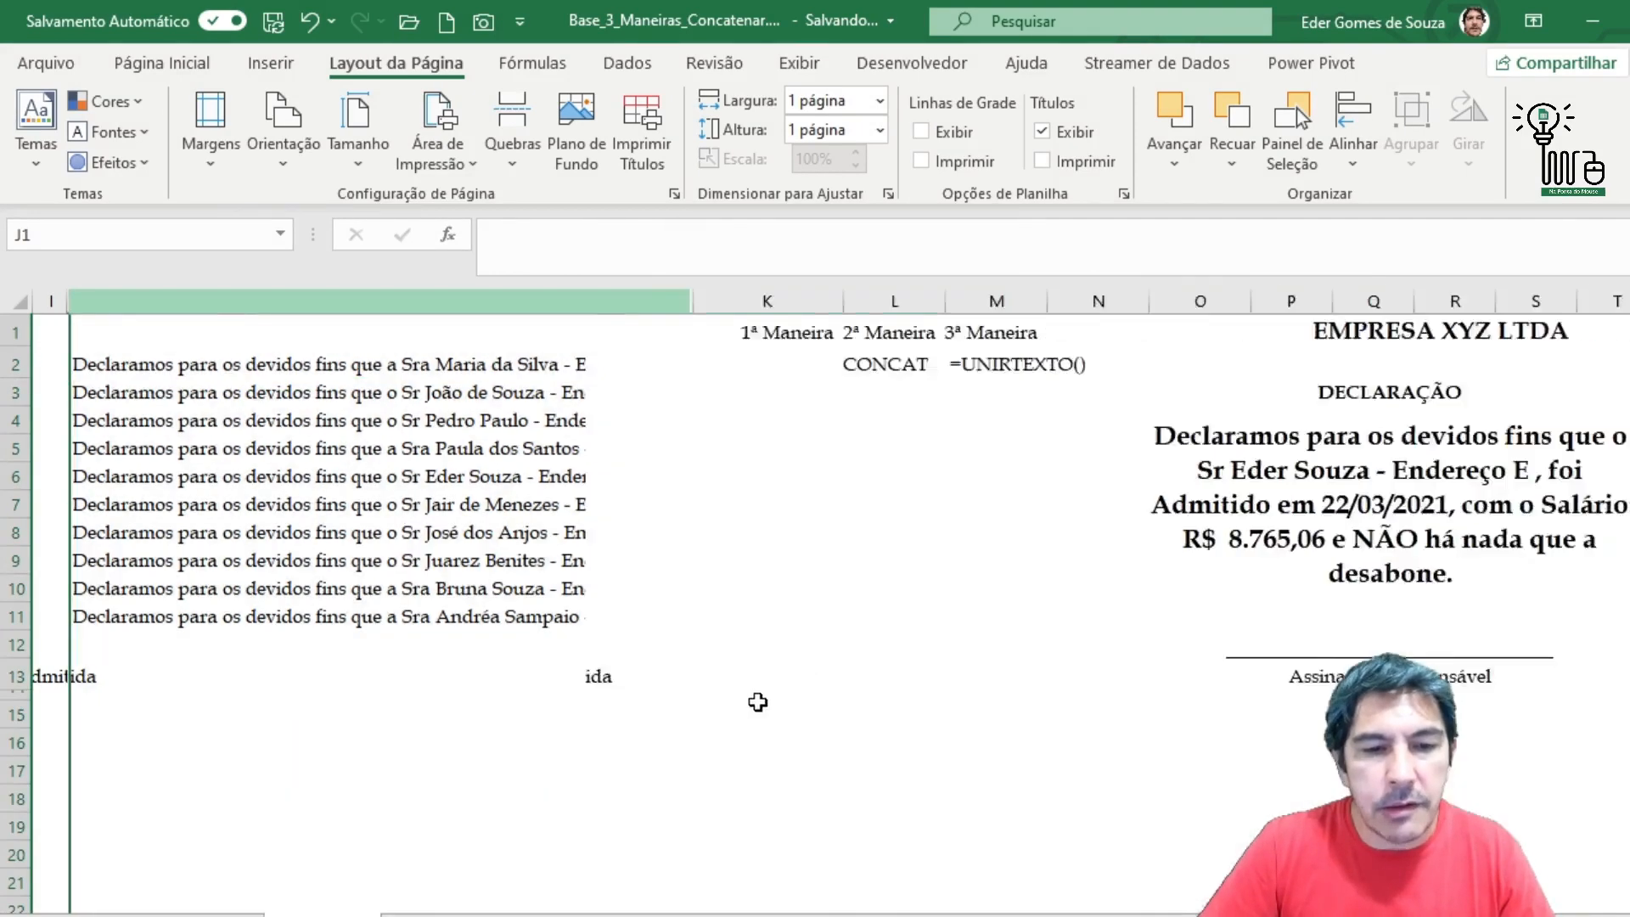
pyautogui.moveTo(378, 757); pyautogui.dragTo(3, 752)
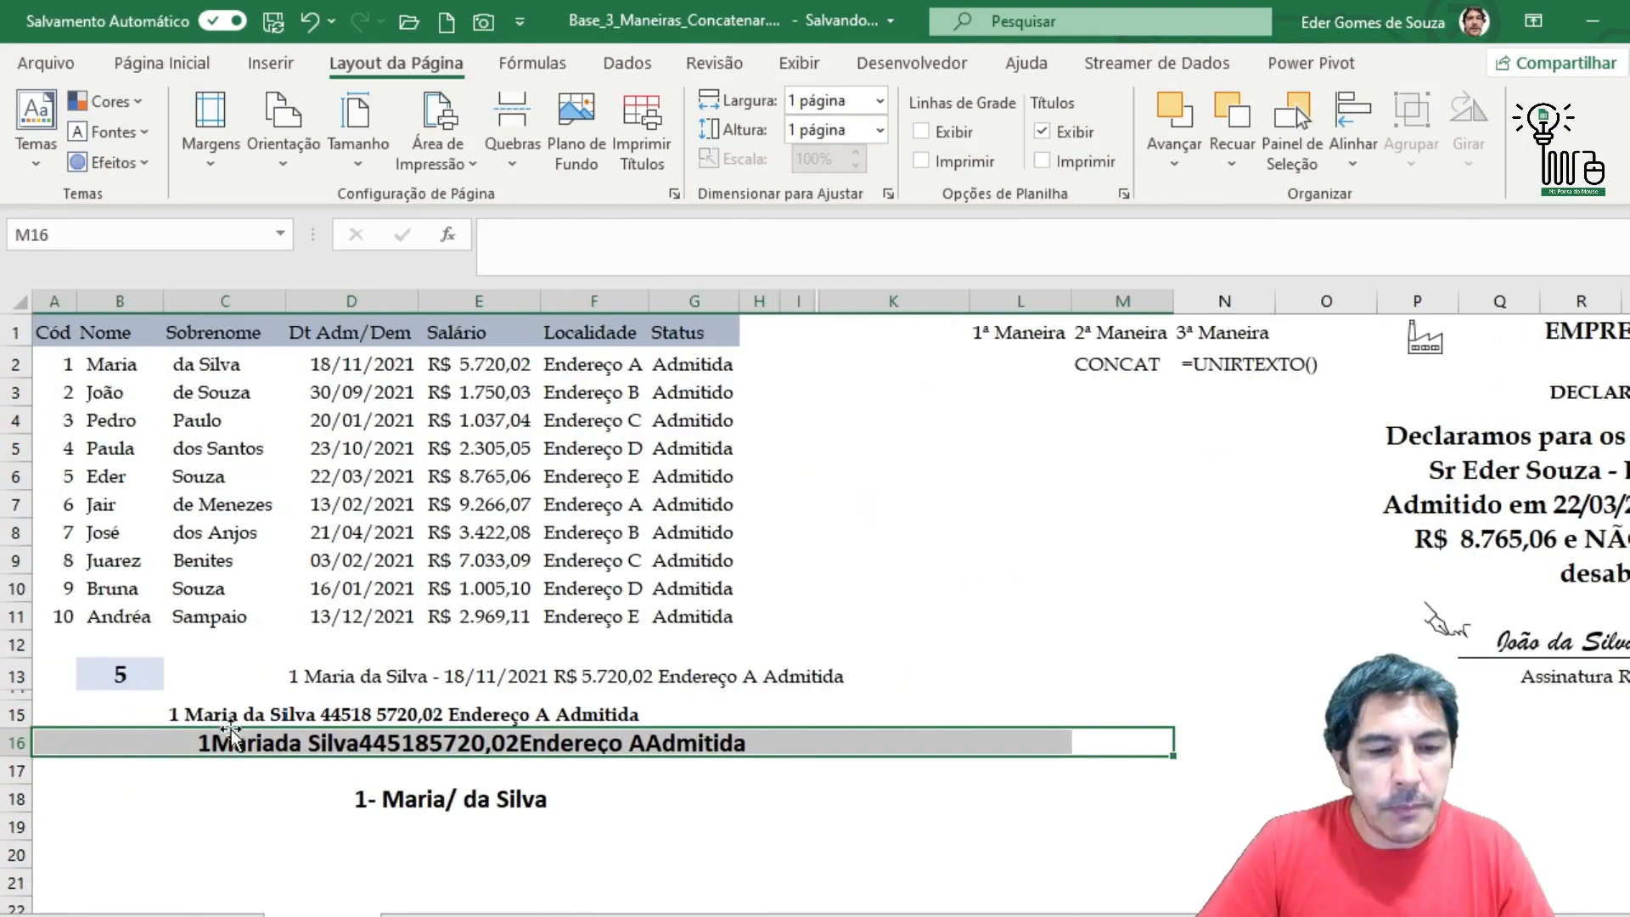
# - Review the lookup code in B13 and the ranges used by the PROCV formula in P4, leaving the formula unedited
pyautogui.click(140, 677)
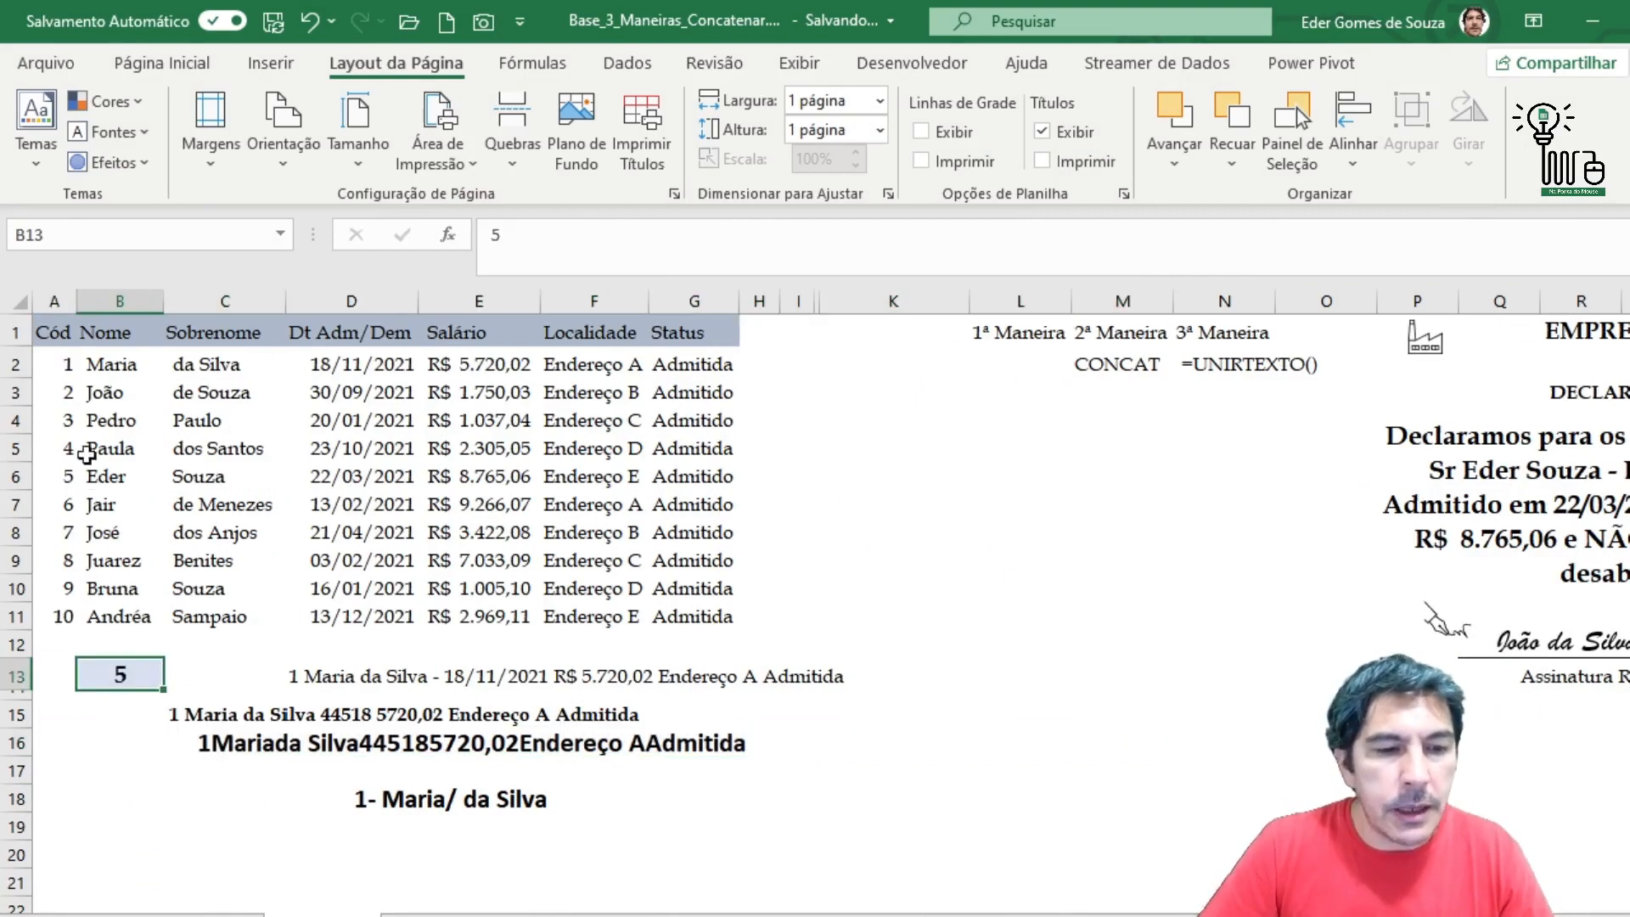
pyautogui.click(1535, 507)
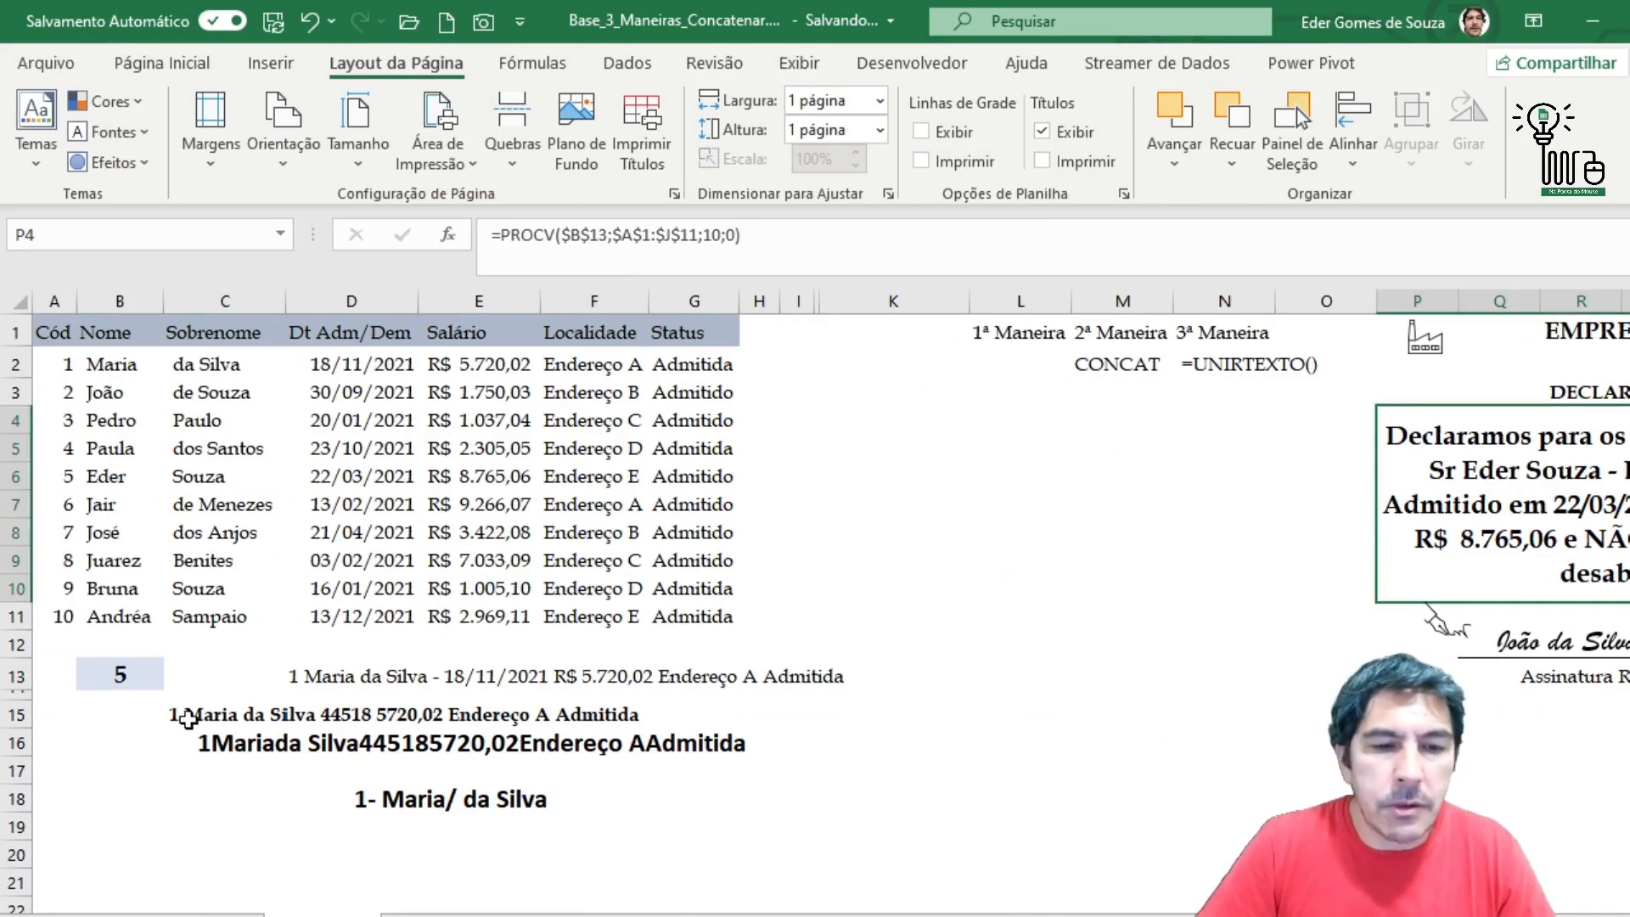
pyautogui.press('F2')
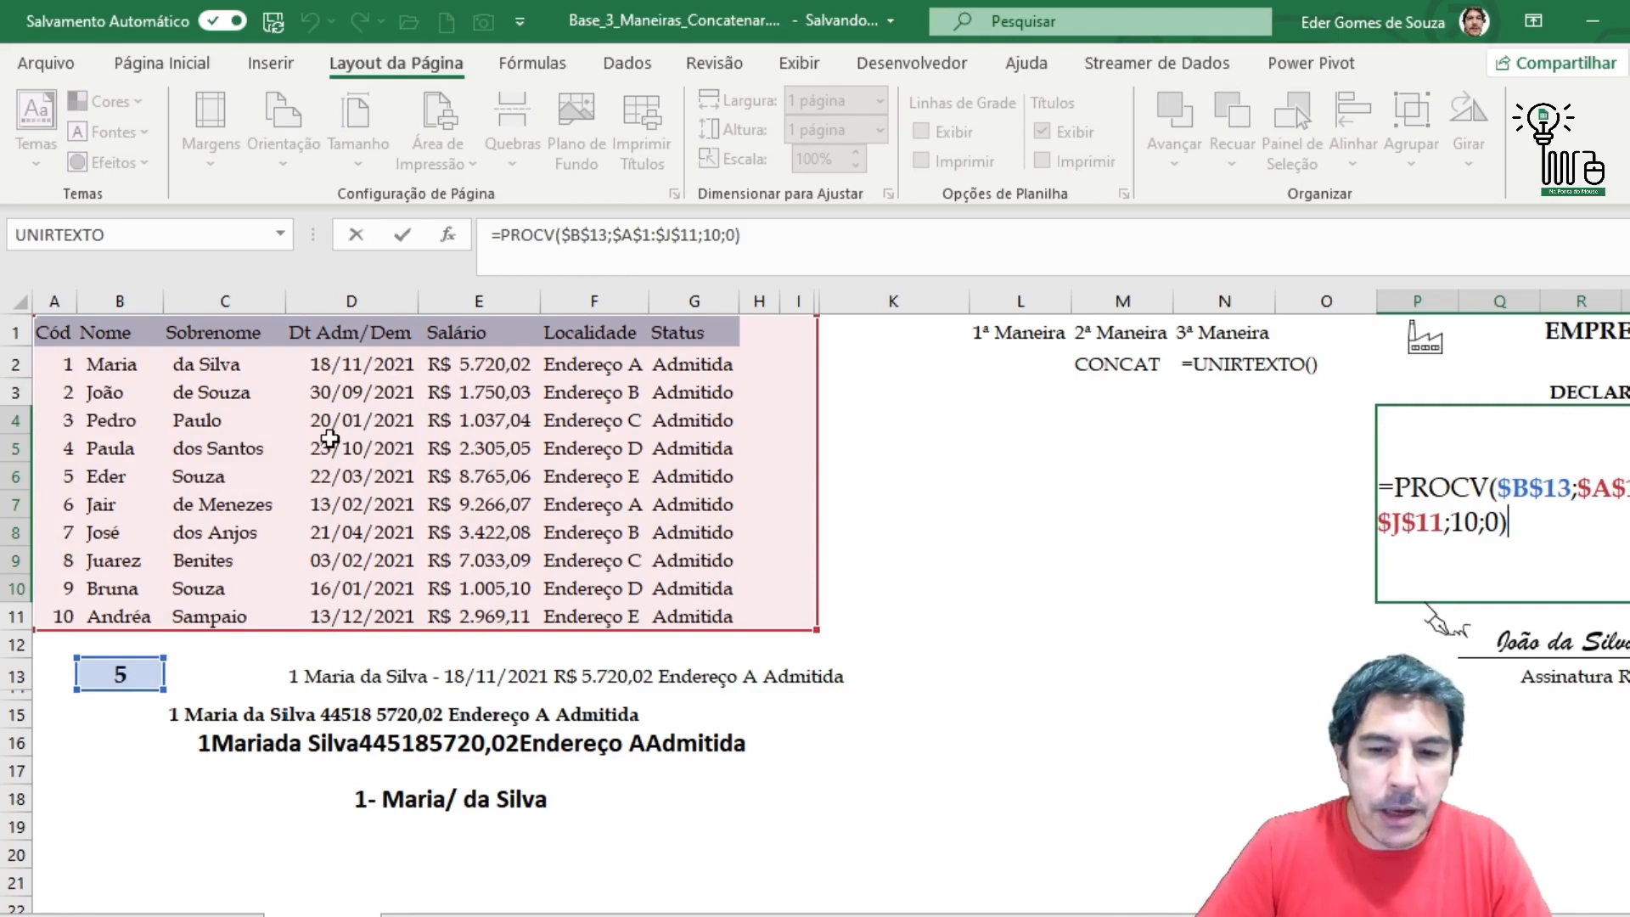
pyautogui.press('Escape')
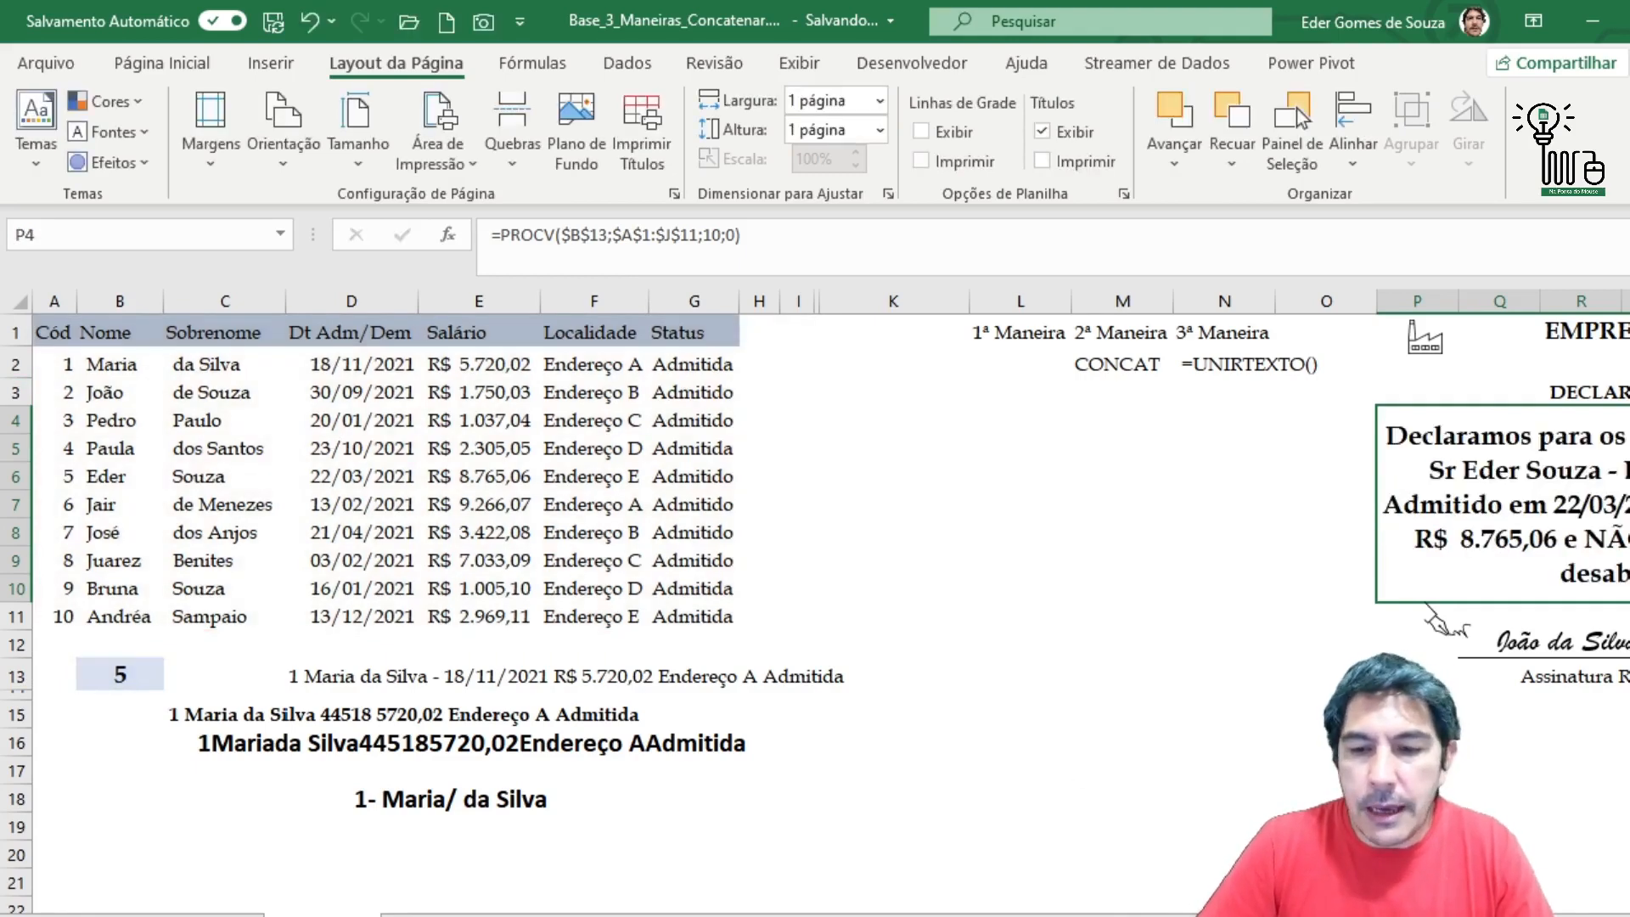
pyautogui.hscroll(3, 329, 438)
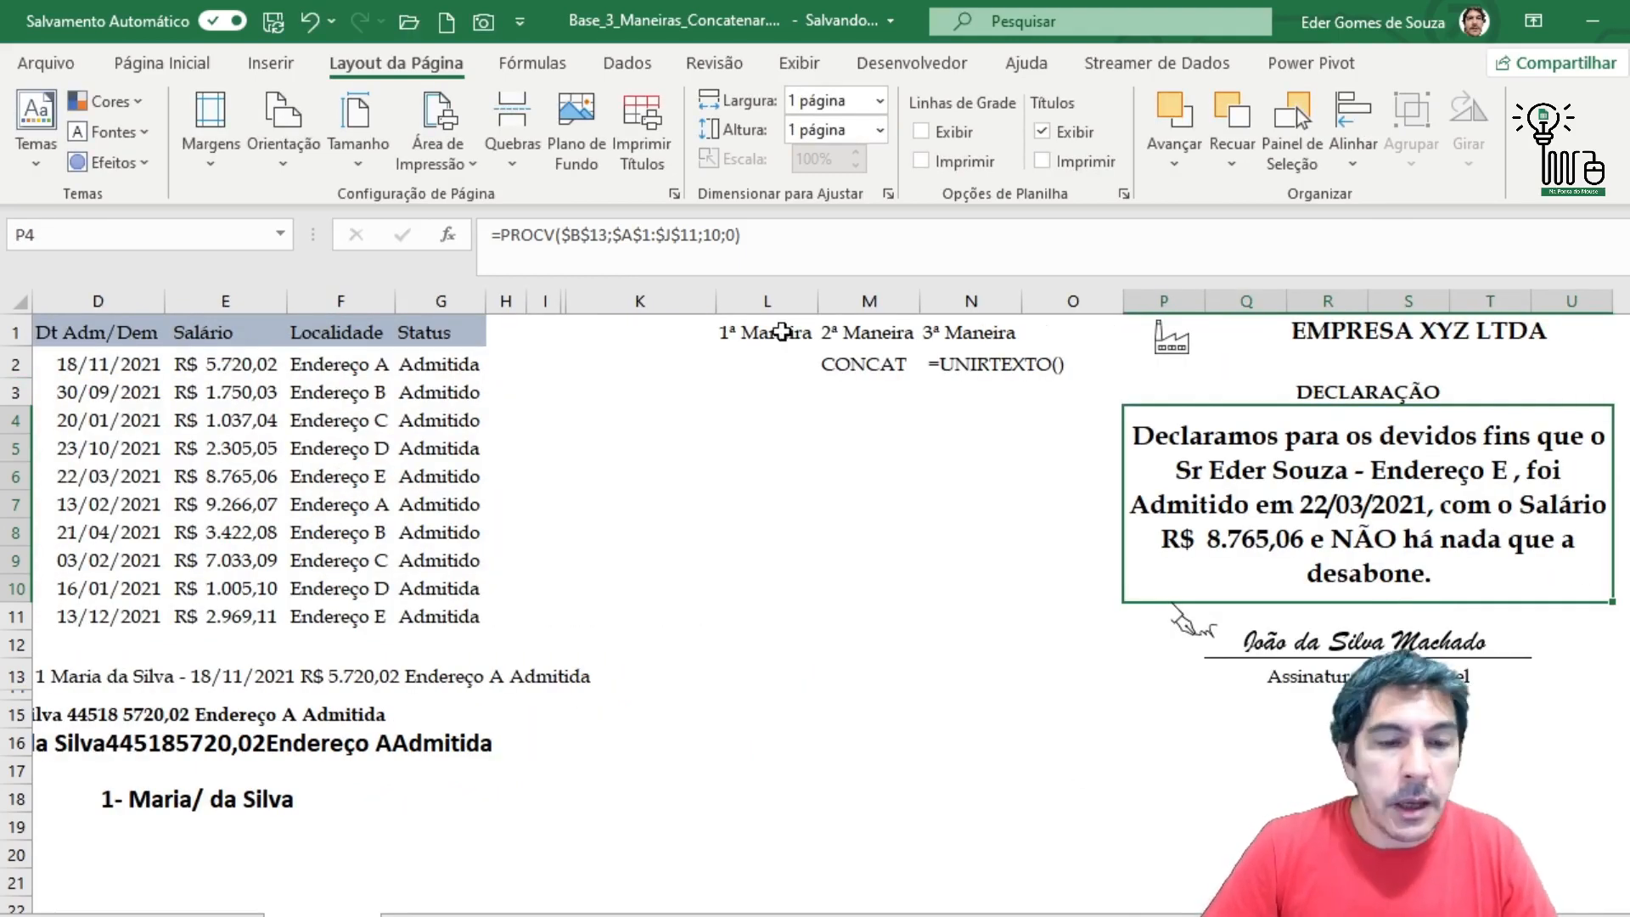